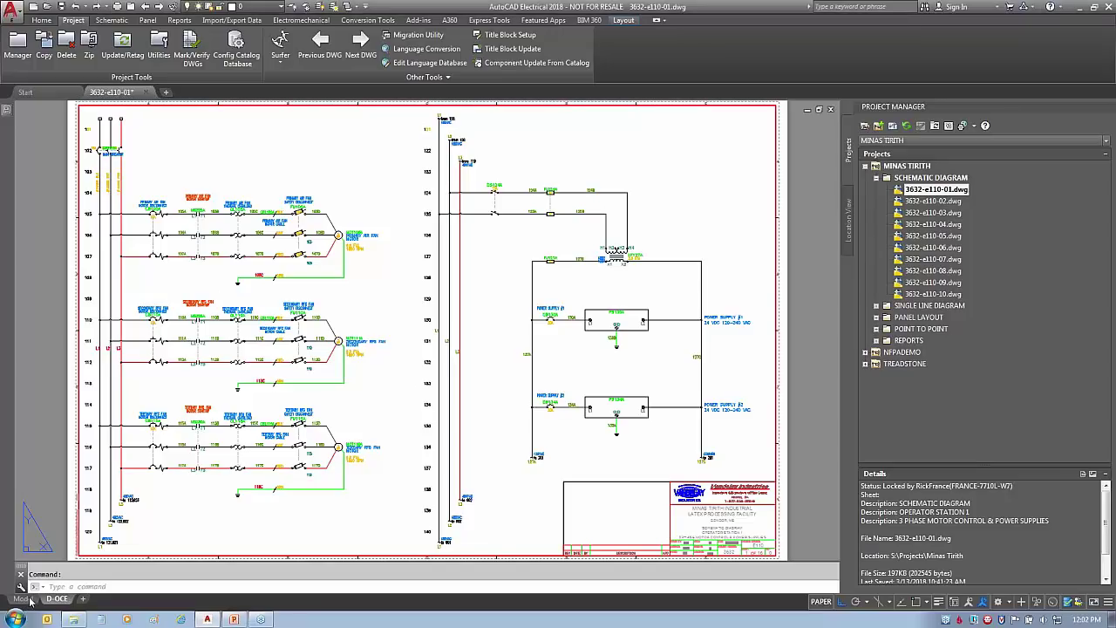
# In model space, surf from the MS222A contact on line 105 to its parent coil at reference 2,22
pyautogui.click(24, 600)
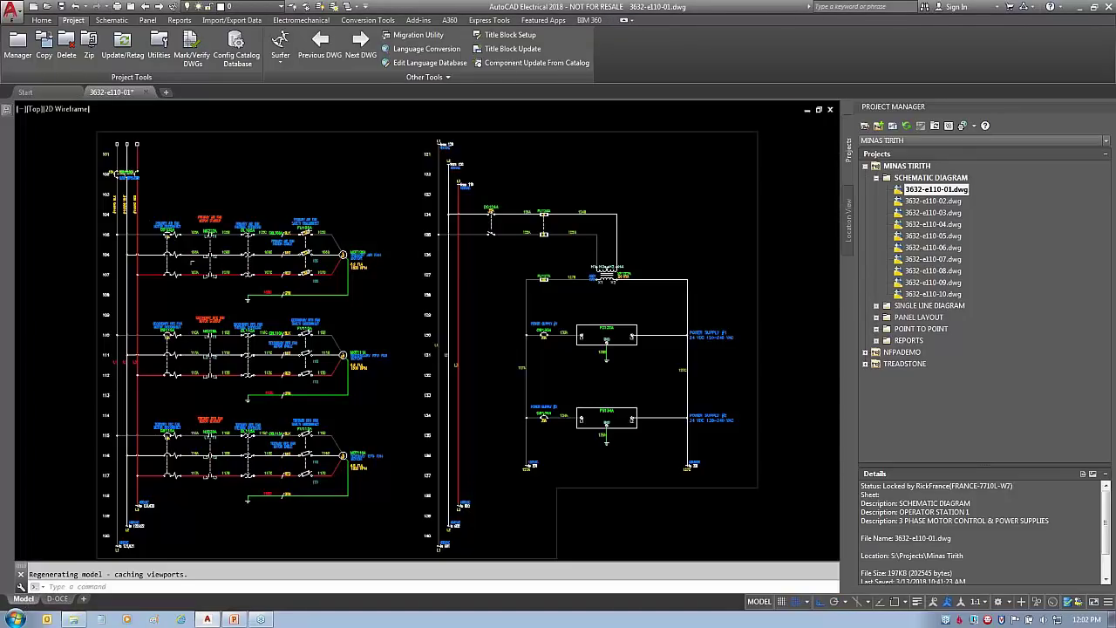
pyautogui.scroll(8, 204, 237)
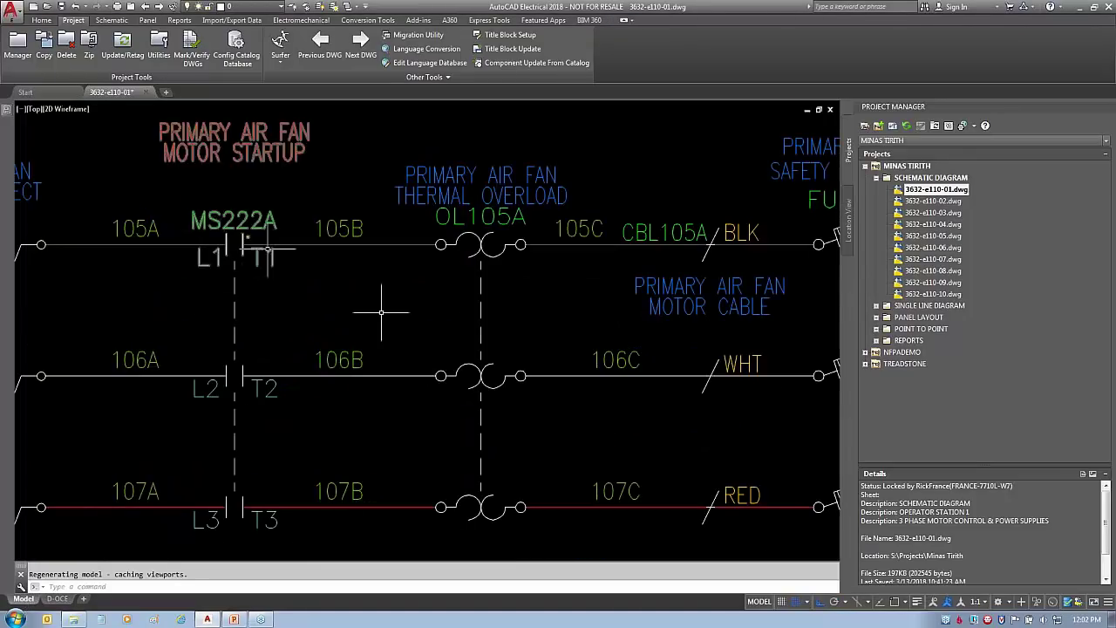
pyautogui.rightClick(248, 236)
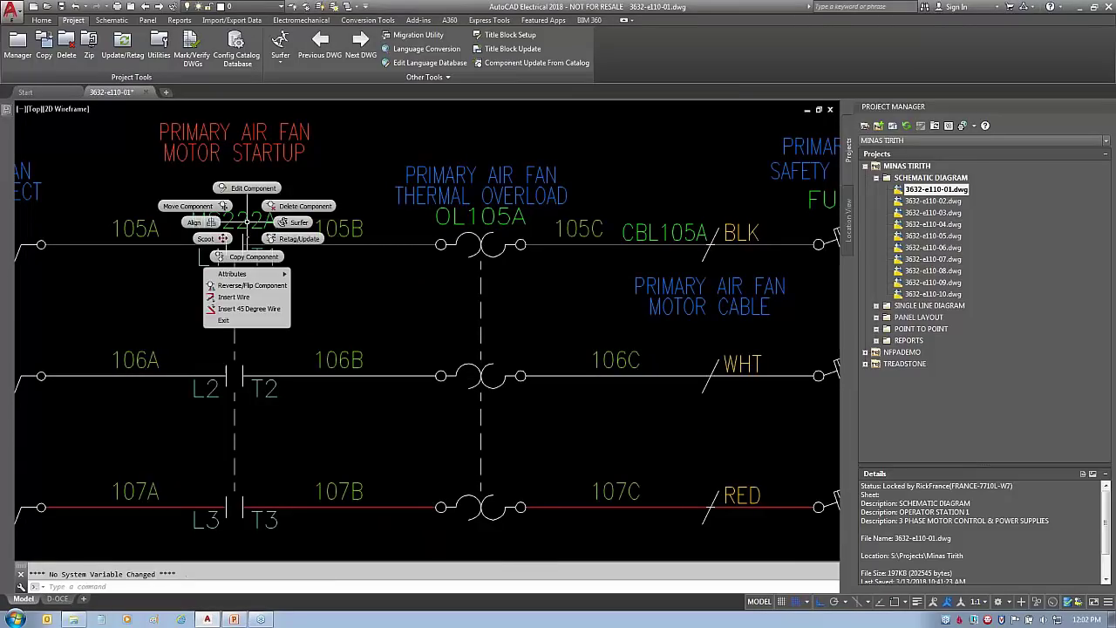
pyautogui.click(297, 222)
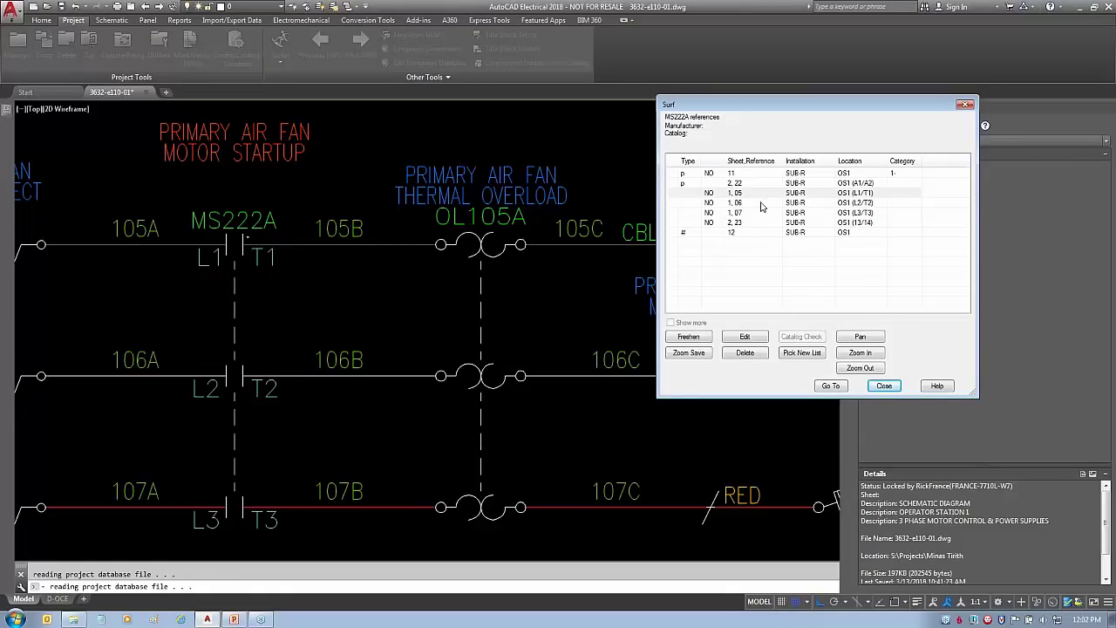
pyautogui.click(741, 185)
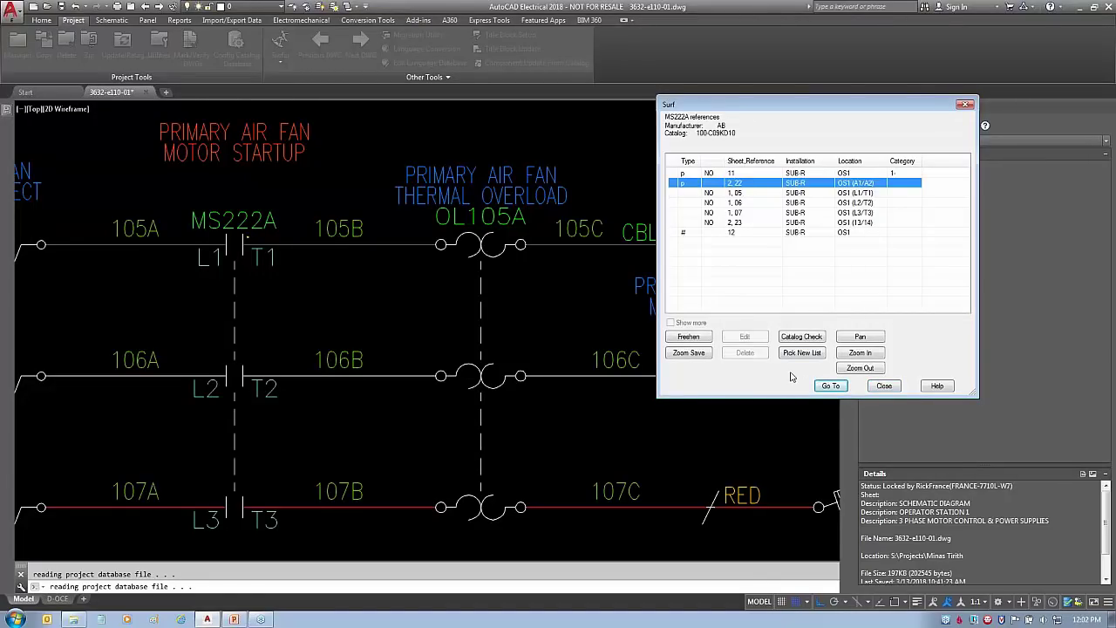
pyautogui.click(830, 385)
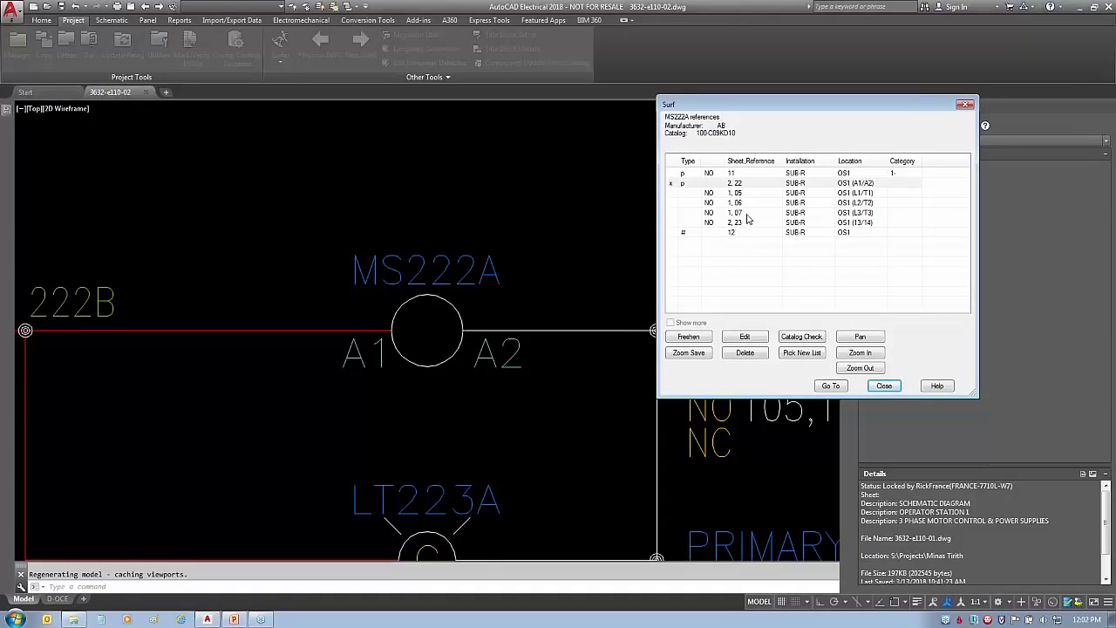
# Surf to the MS222A references on sheets 11 and 12, and close the reference list
pyautogui.click(747, 174)
pyautogui.click(830, 385)
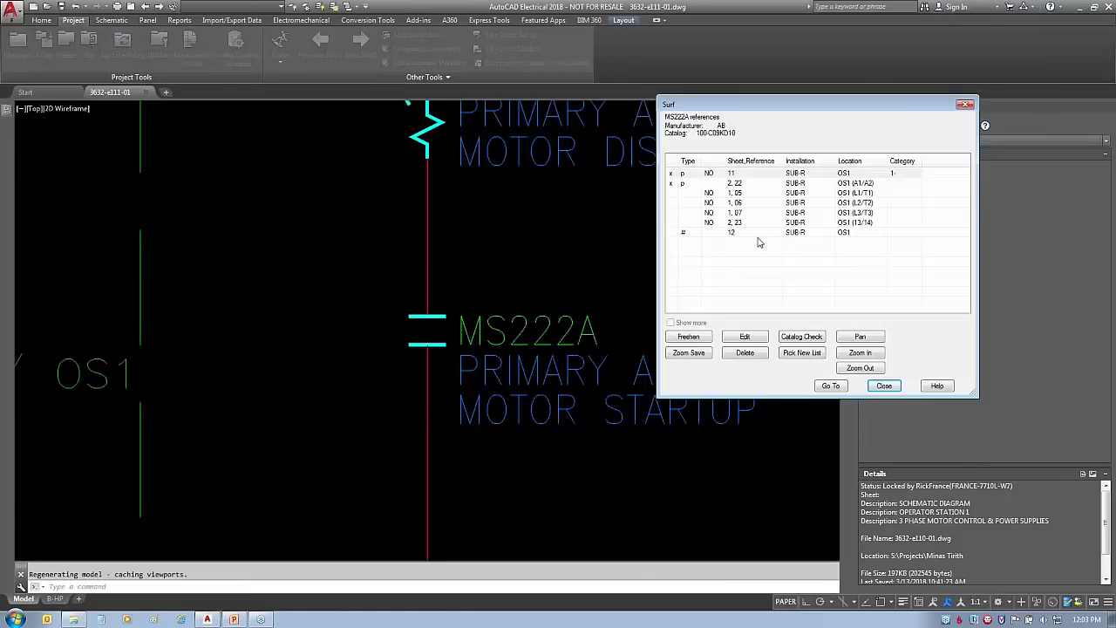
pyautogui.click(745, 233)
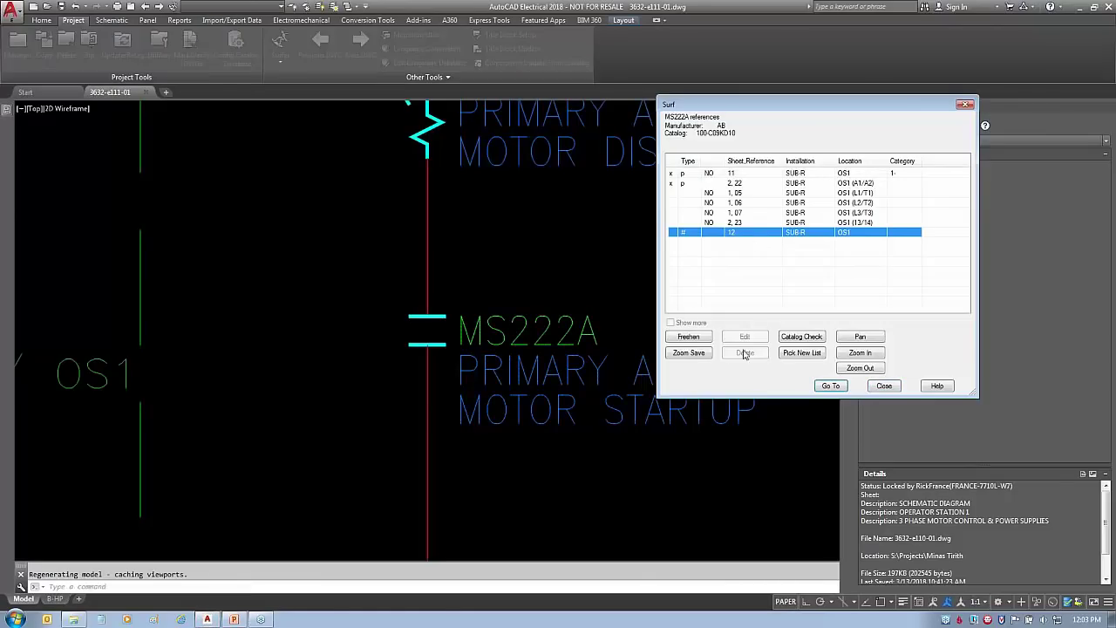
pyautogui.click(828, 386)
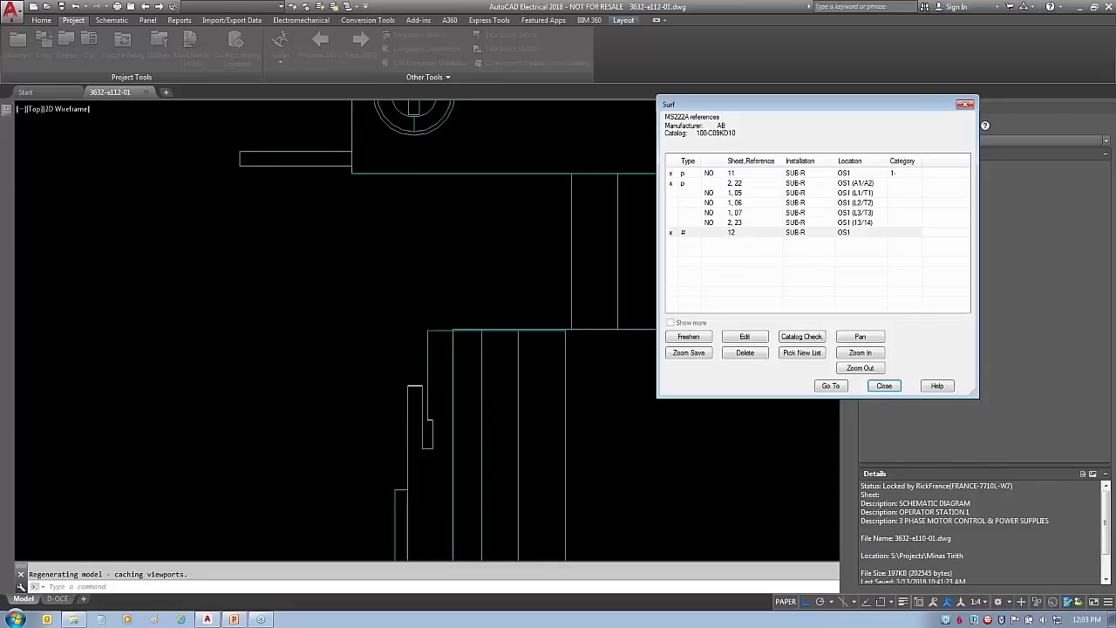
pyautogui.click(872, 386)
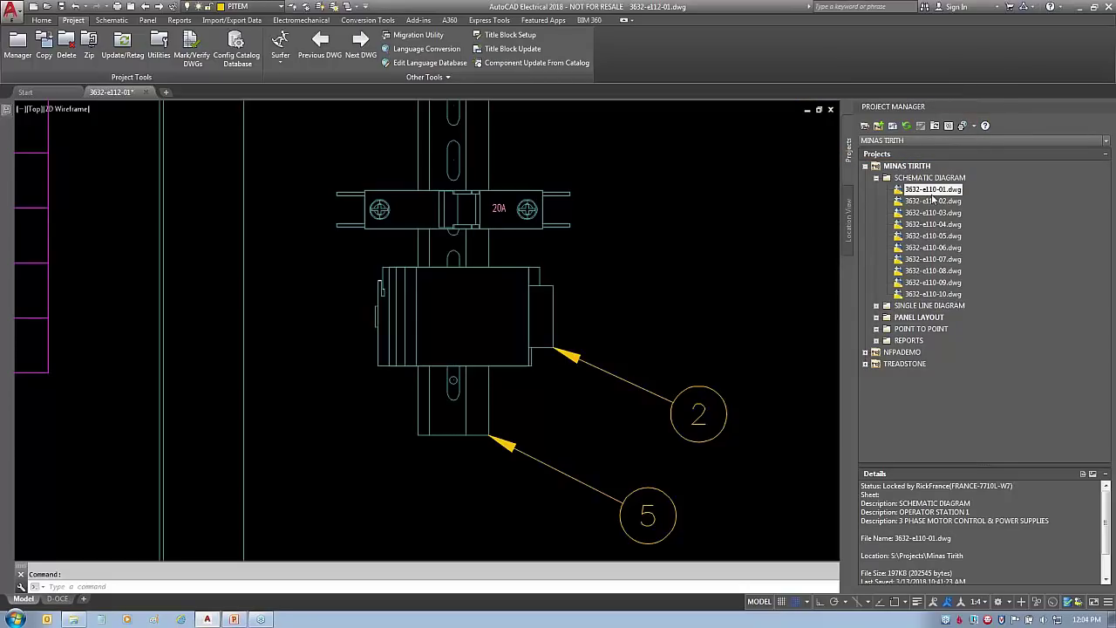
# Make TREADSTONE the active project and expand it to show its drawing folders
pyautogui.click(903, 368)
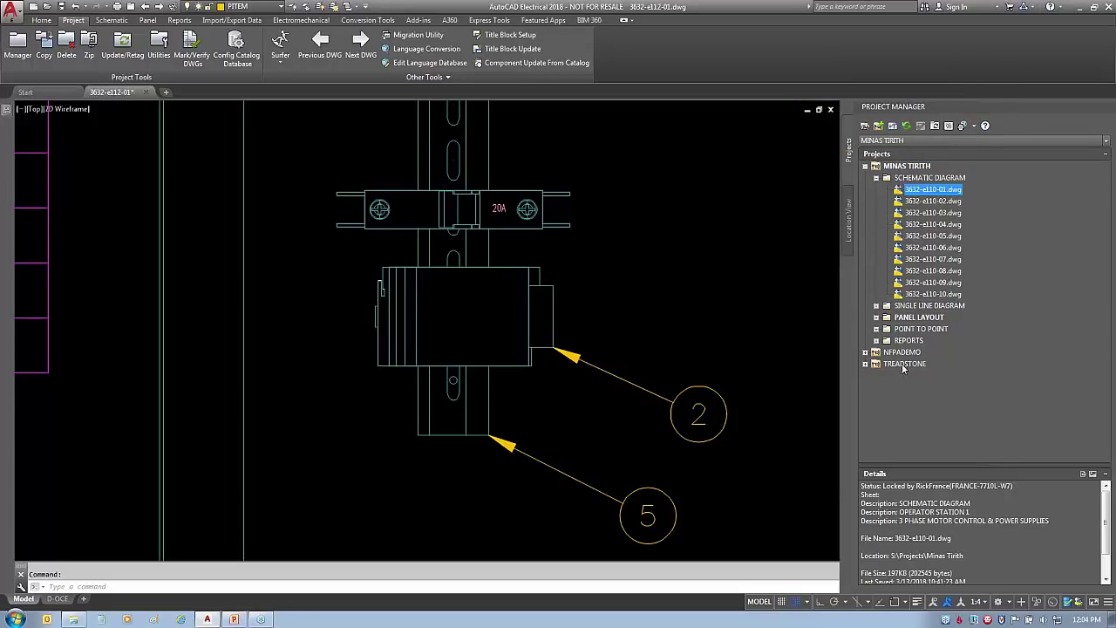
pyautogui.rightClick(903, 367)
pyautogui.click(935, 372)
pyautogui.click(865, 178)
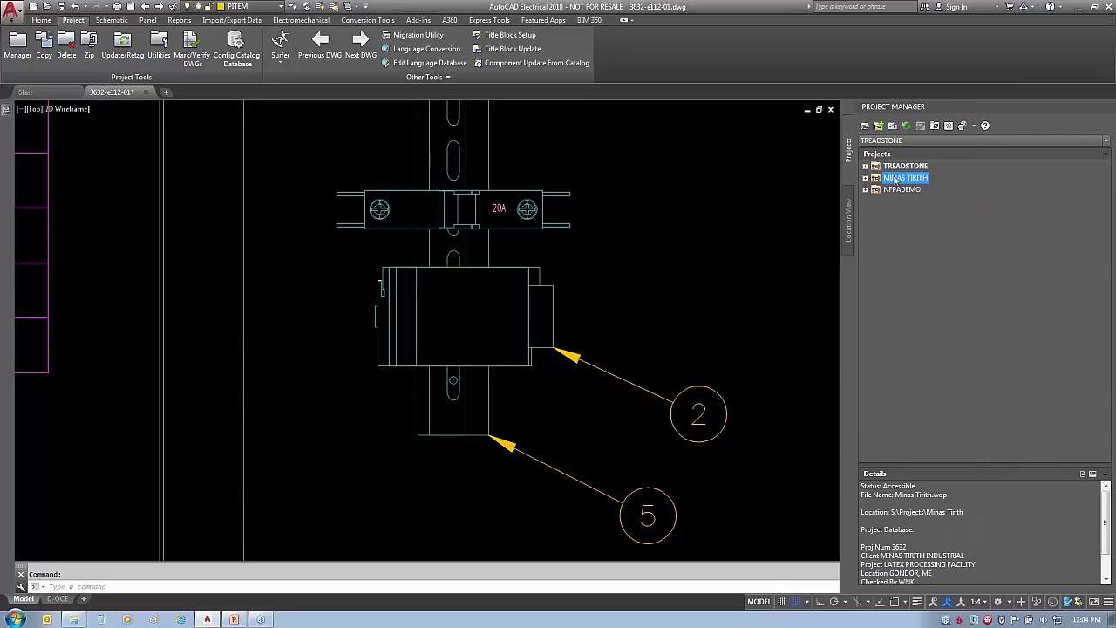
pyautogui.click(899, 168)
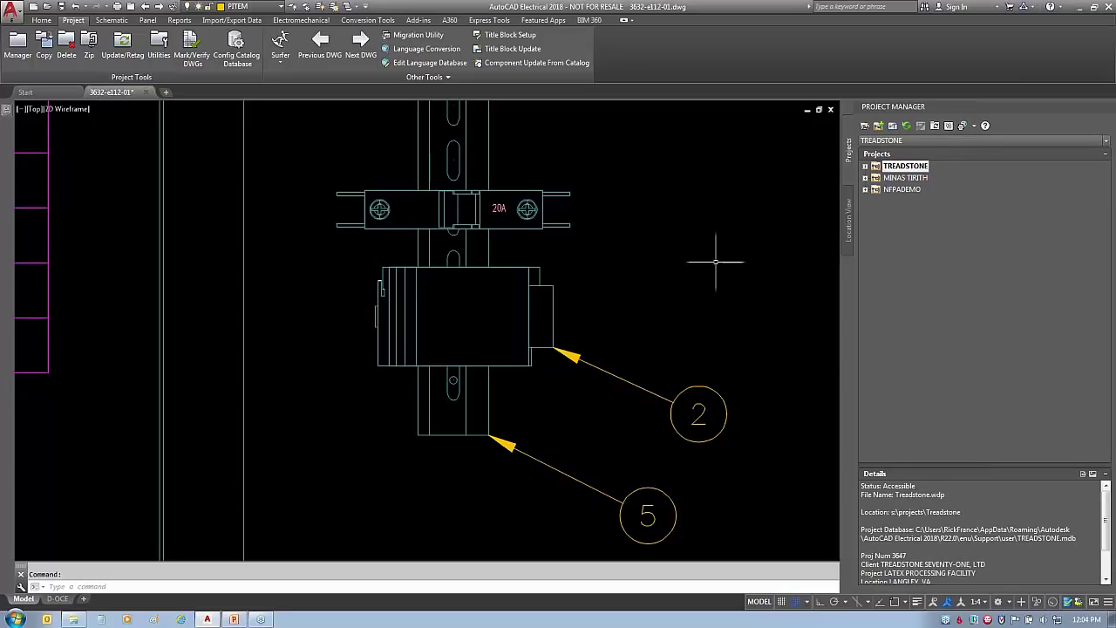
pyautogui.click(865, 167)
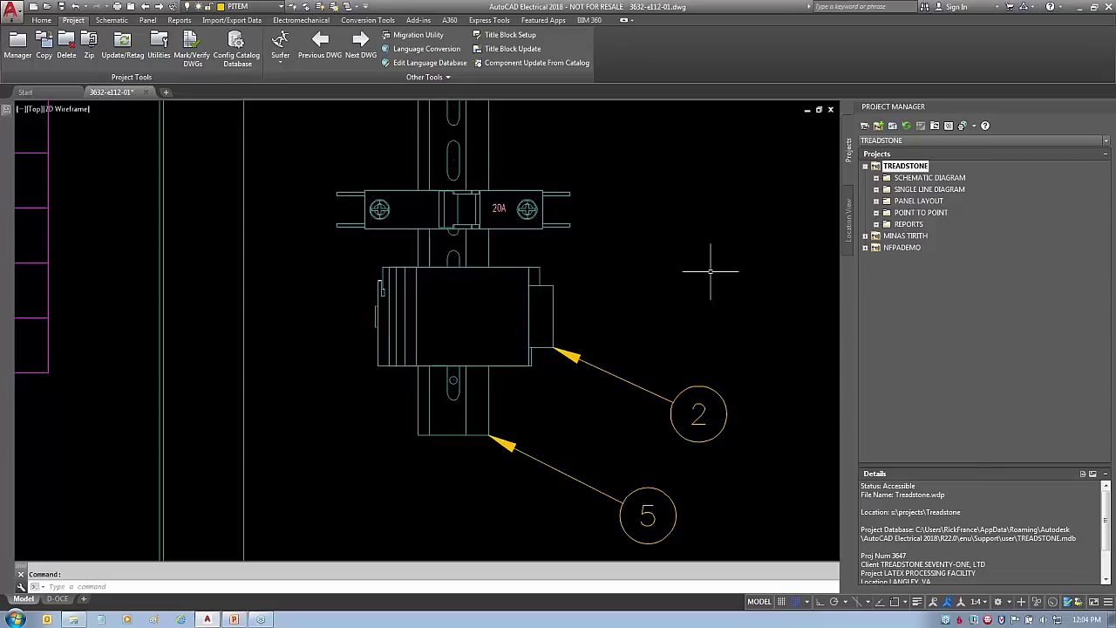
# Delete the panel footprint with balloon 2 below the 20A device, and close the MS222A reference list
pyautogui.click(147, 20)
pyautogui.rightClick(409, 286)
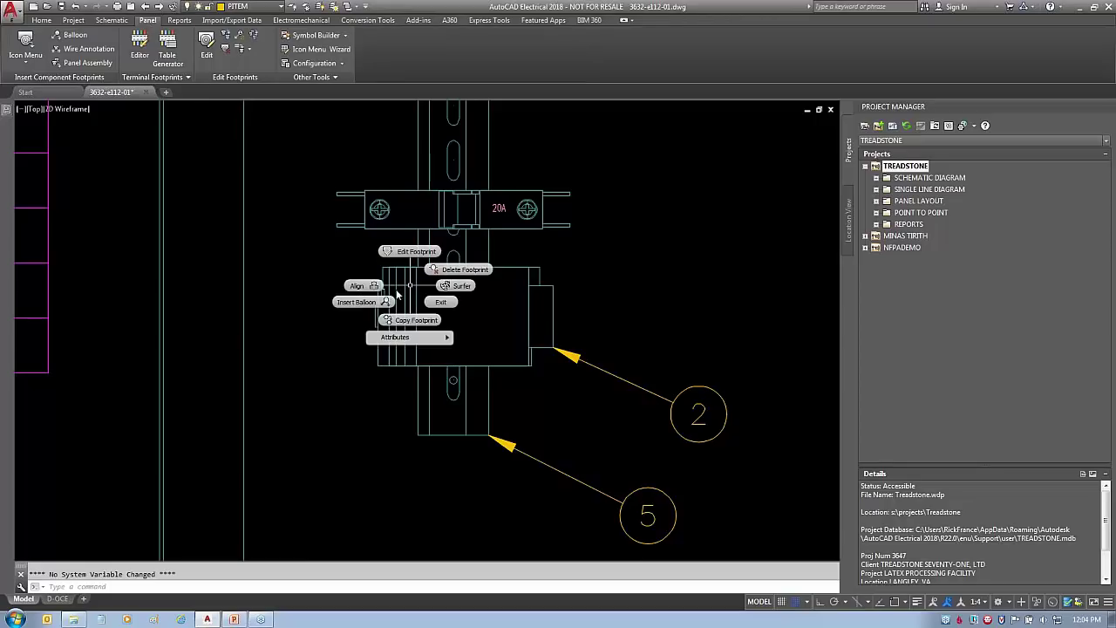
pyautogui.click(414, 279)
pyautogui.click(541, 336)
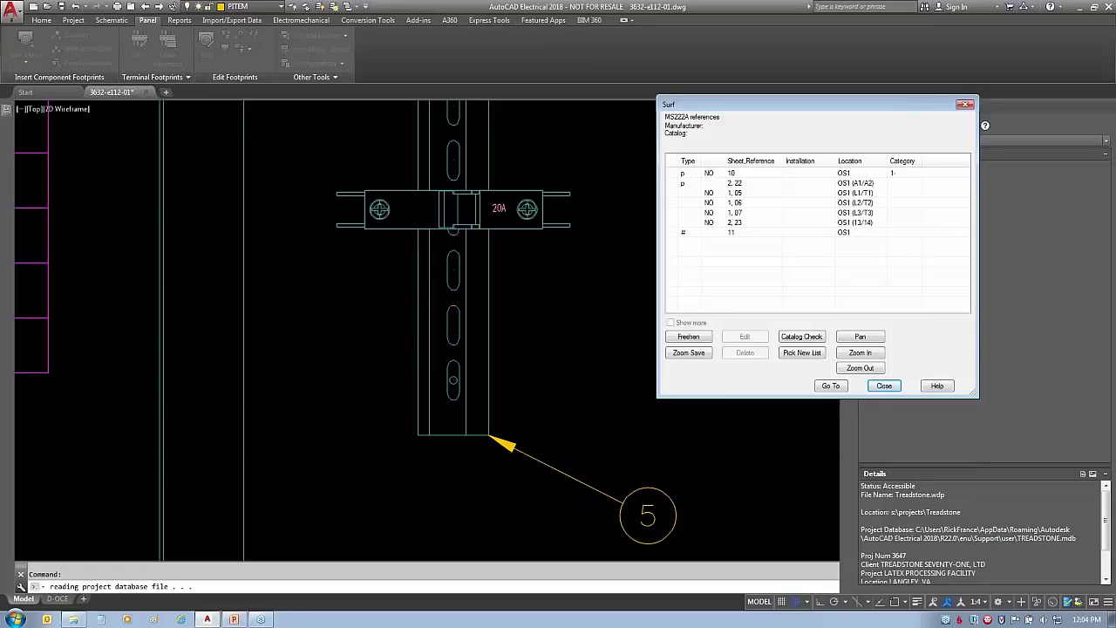
pyautogui.click(884, 385)
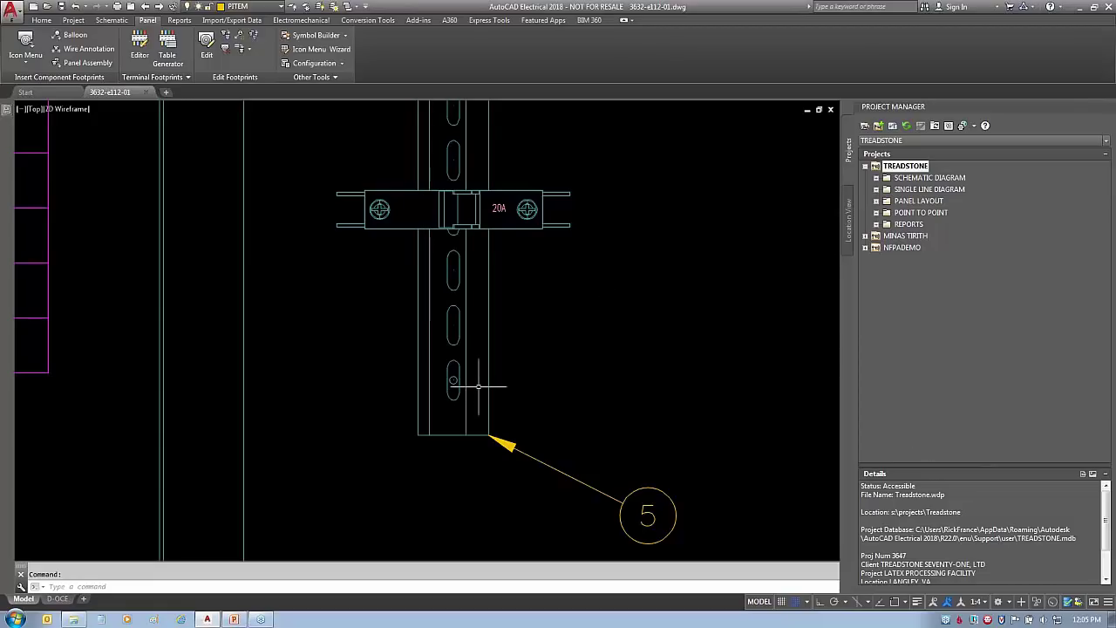
# Close the 3632-e112-01 drawing and open 3647-e110-01.dwg from the TREADSTONE schematic diagrams
pyautogui.click(145, 93)
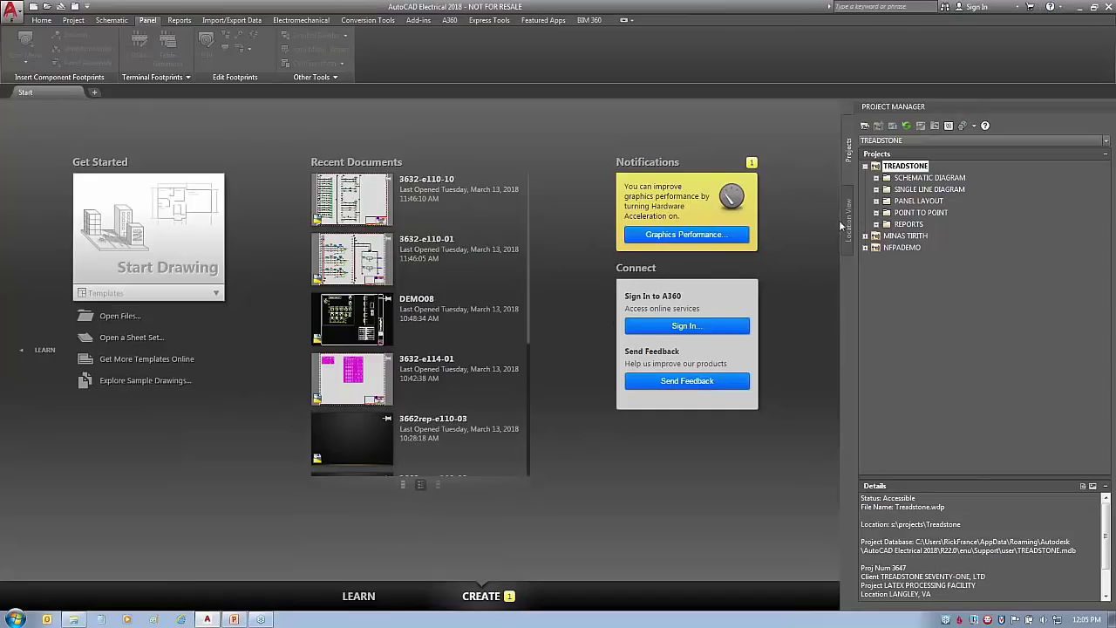
pyautogui.click(876, 177)
pyautogui.click(917, 190)
pyautogui.doubleClick(916, 194)
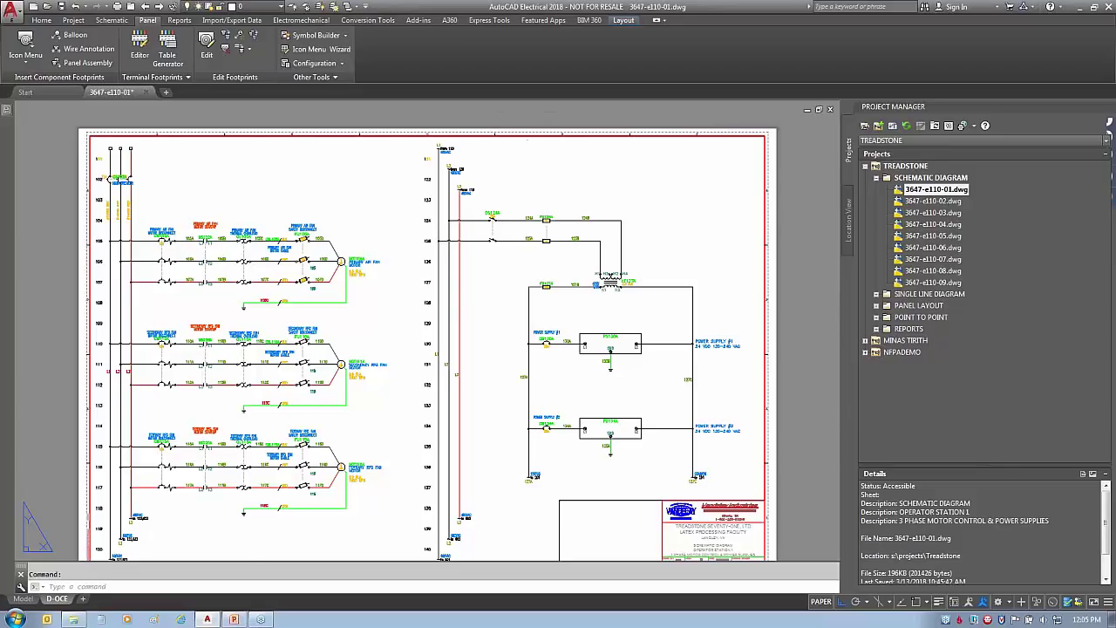
# Switch to Windows Explorer, open the Projects\Treadstone folder on the S drive, and examine the Treadstone.wdp project file
pyautogui.click(73, 619)
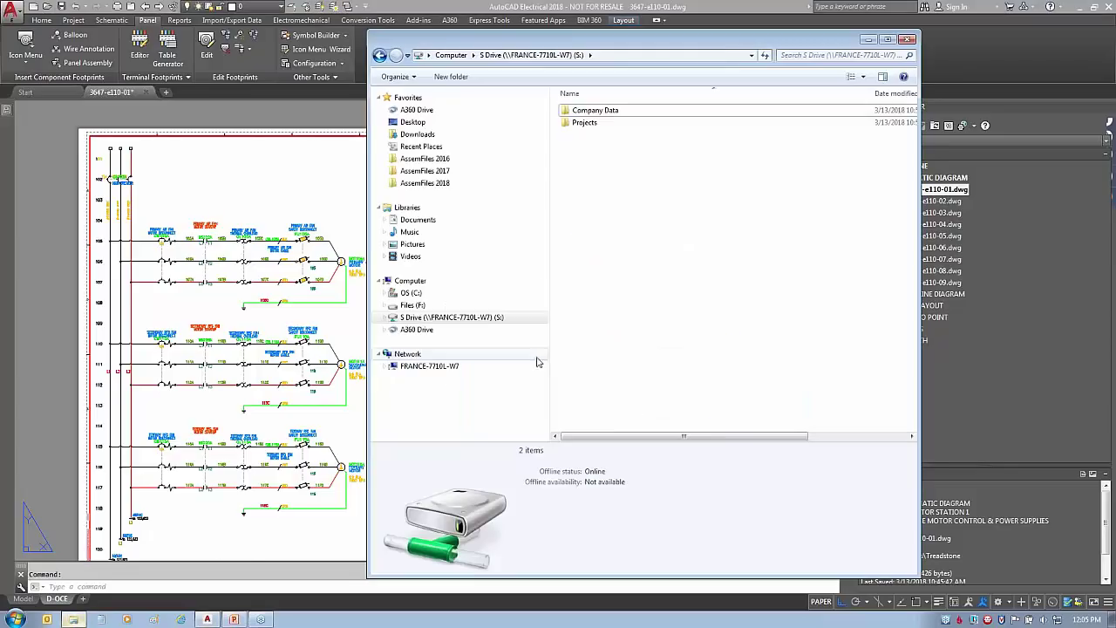
pyautogui.doubleClick(582, 122)
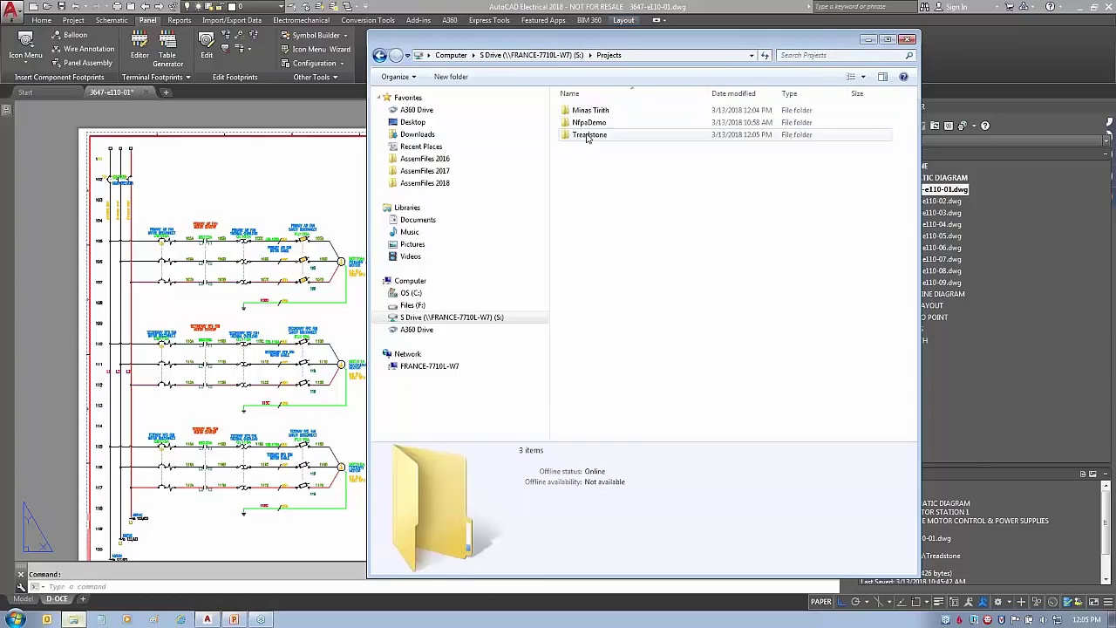
pyautogui.doubleClick(590, 137)
pyautogui.moveTo(704, 45); pyautogui.dragTo(564, 52)
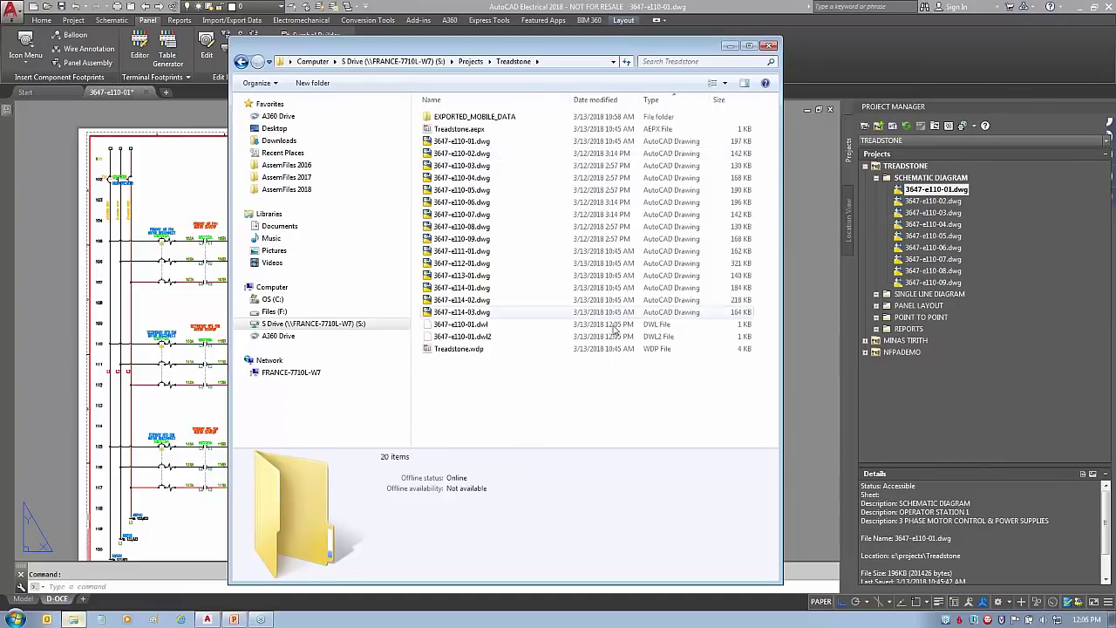
pyautogui.click(465, 349)
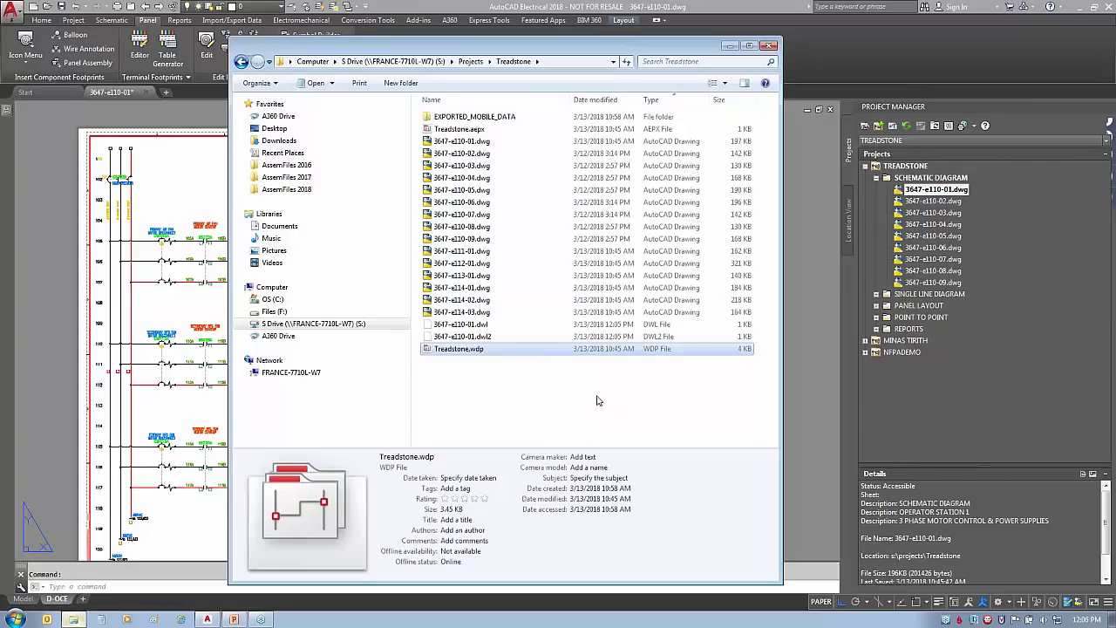
pyautogui.moveTo(422, 370)
pyautogui.mouseDown()
pyautogui.moveTo(515, 337)
pyautogui.moveTo(414, 359)
pyautogui.moveTo(425, 331)
pyautogui.mouseUp()
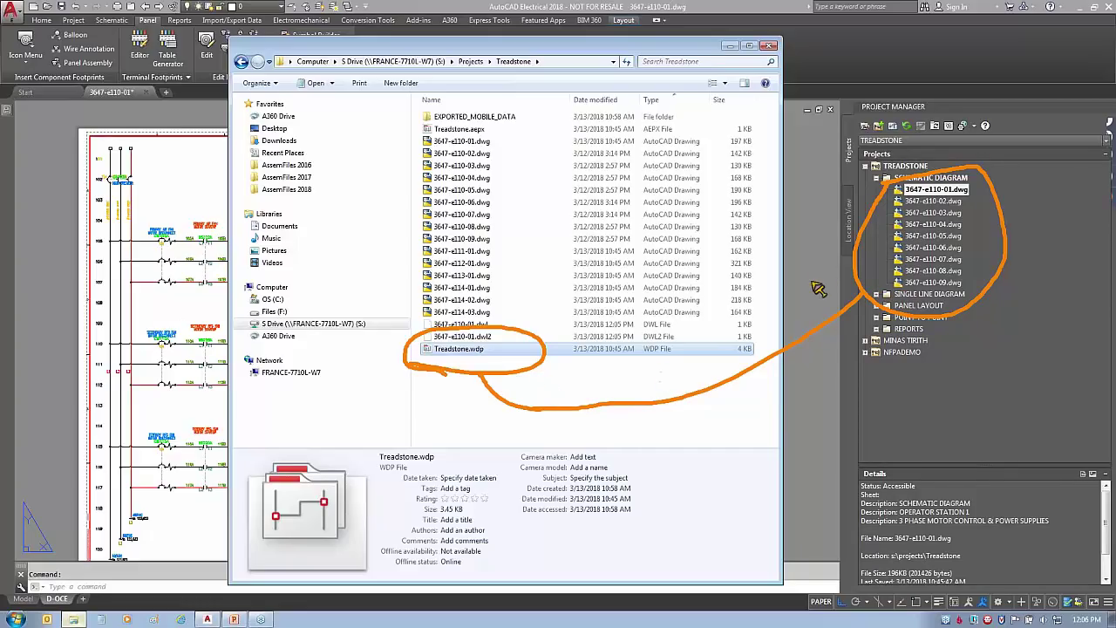
# Collapse the SCHEMATIC DIAGRAM folder of the TREADSTONE project and bring the Explorer folder window back up for comparison
pyautogui.click(876, 181)
pyautogui.click(876, 178)
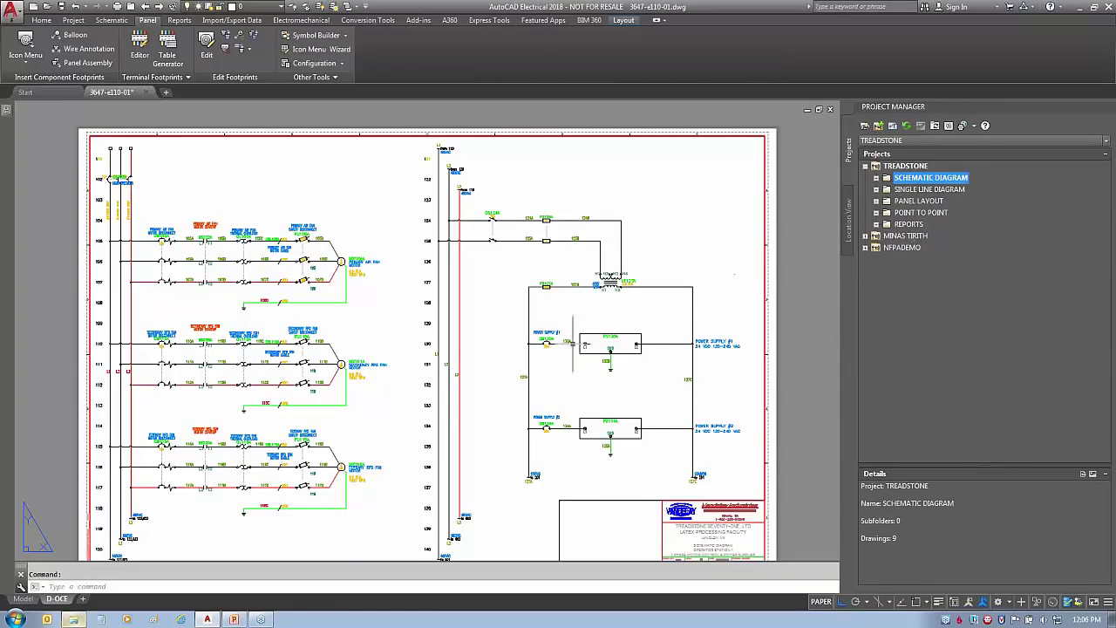
pyautogui.click(73, 619)
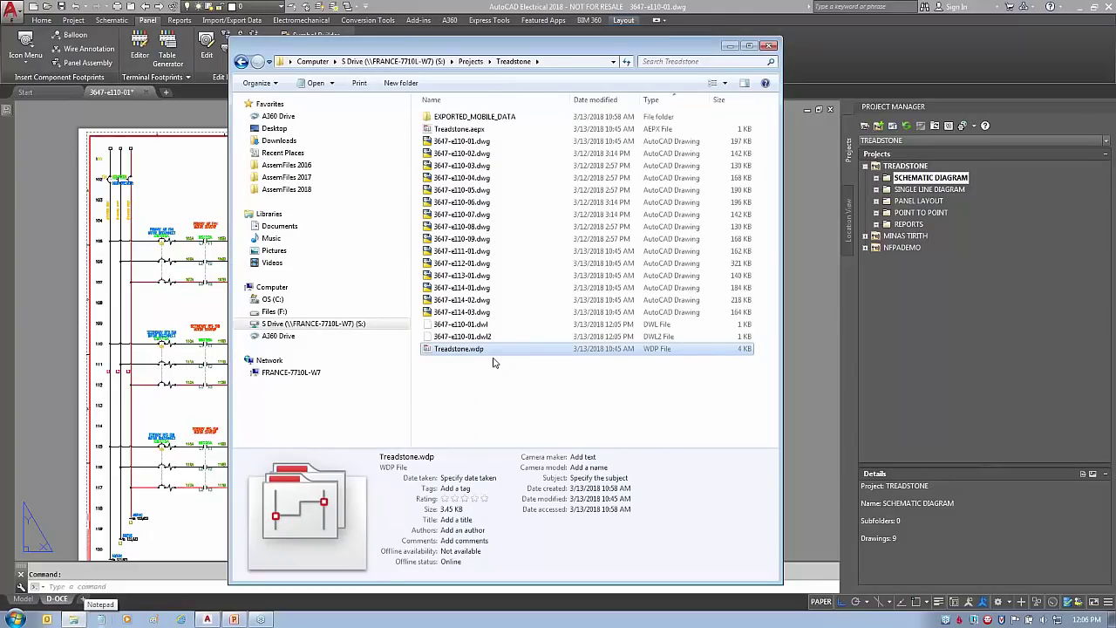
# Review the descriptions and the section and sub-section values in the drawing properties of 3647-e110-01.dwg, and leave without changes
pyautogui.click(875, 187)
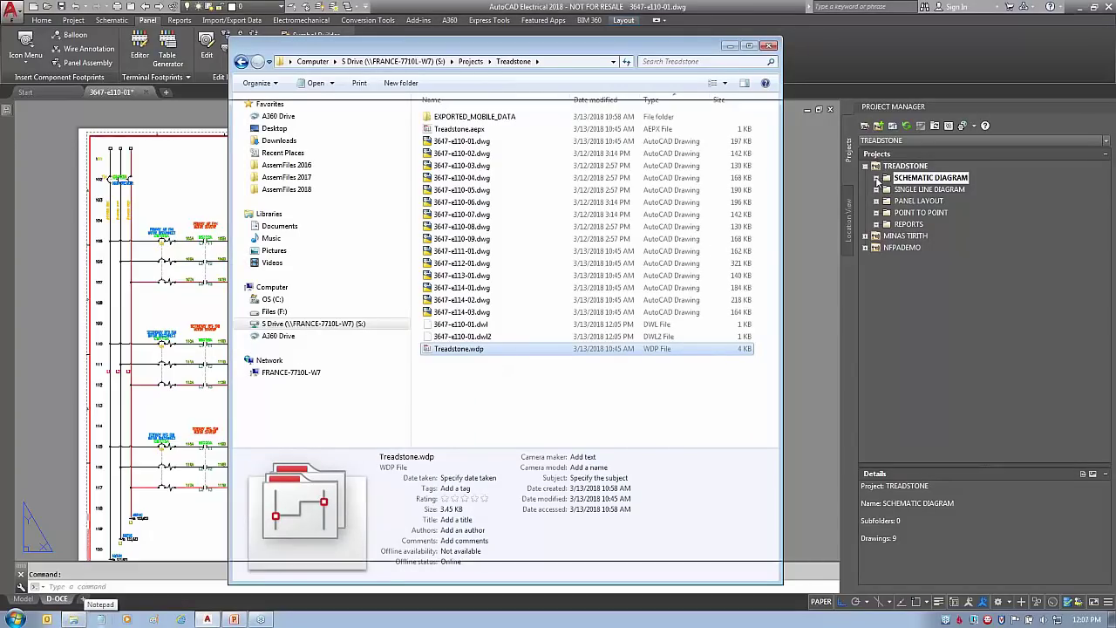
pyautogui.click(875, 178)
pyautogui.click(921, 191)
pyautogui.rightClick(922, 193)
pyautogui.moveTo(955, 288)
pyautogui.click(876, 295)
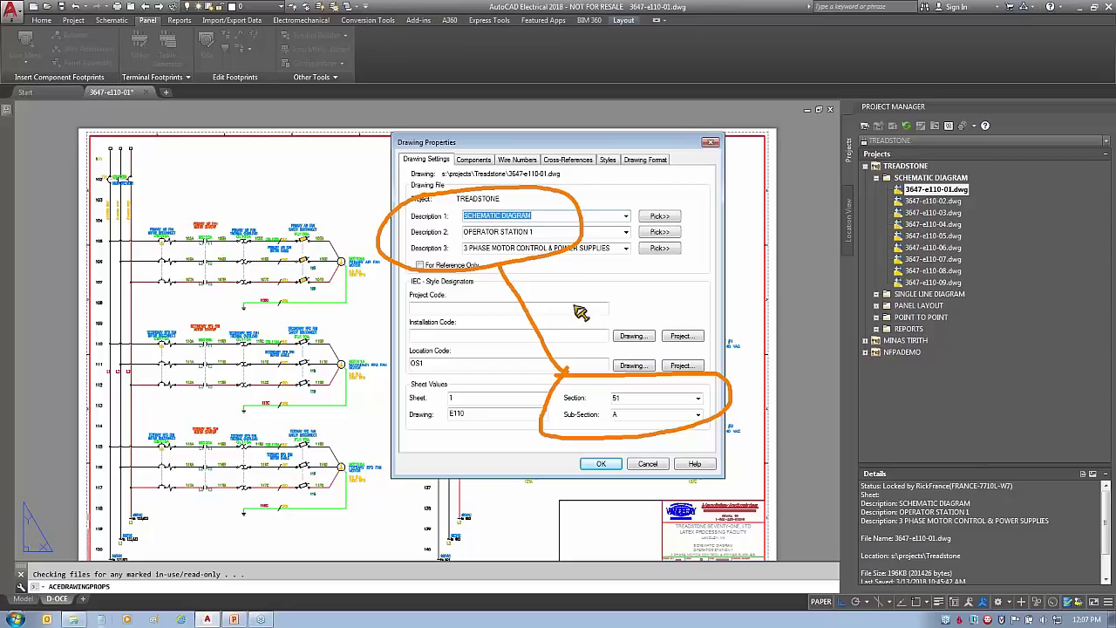
pyautogui.click(647, 463)
# Open the TREADSTONE project properties and review the drawing format defaults, including the line reference number setup
pyautogui.click(906, 166)
pyautogui.rightClick(906, 167)
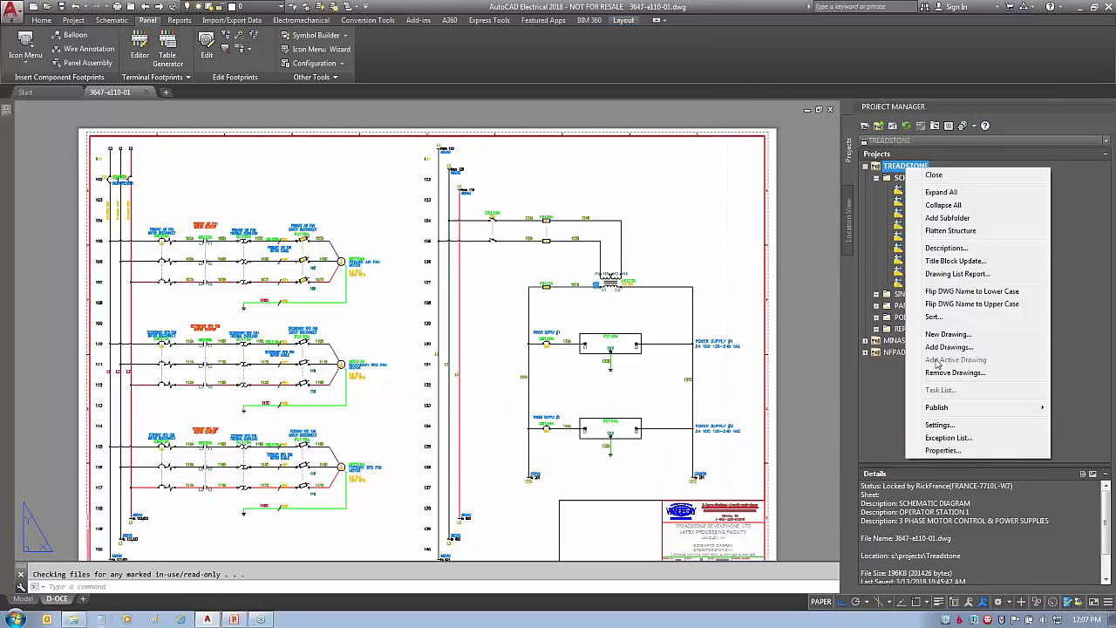
pyautogui.click(945, 450)
pyautogui.click(640, 144)
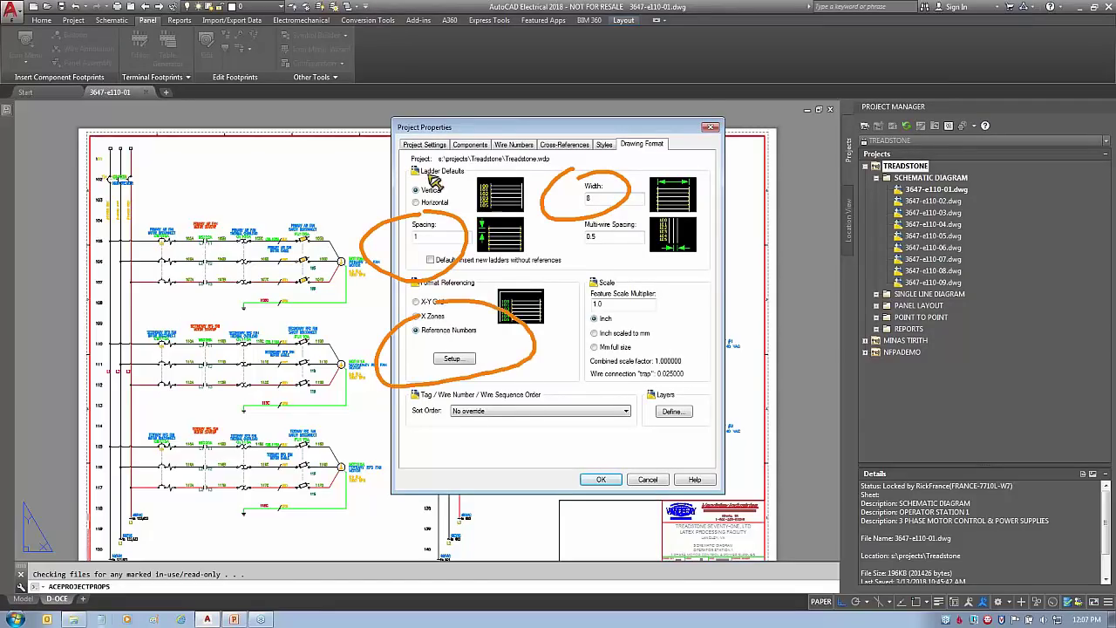
pyautogui.click(452, 359)
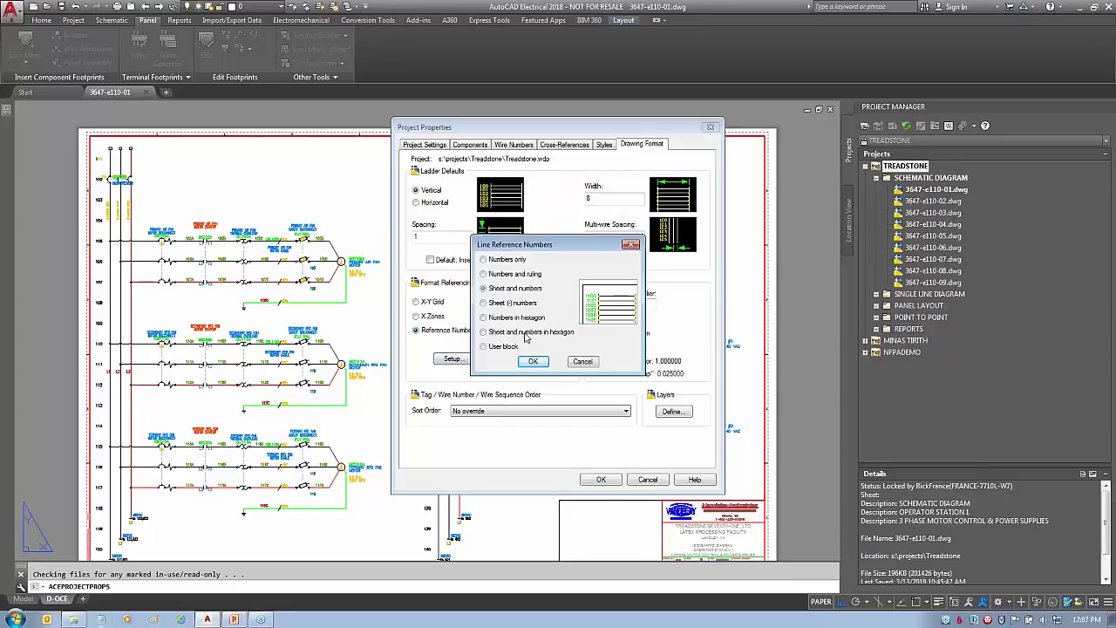
pyautogui.click(533, 361)
# Review the project's style, cross-reference, wire number and component tag settings
pyautogui.click(604, 144)
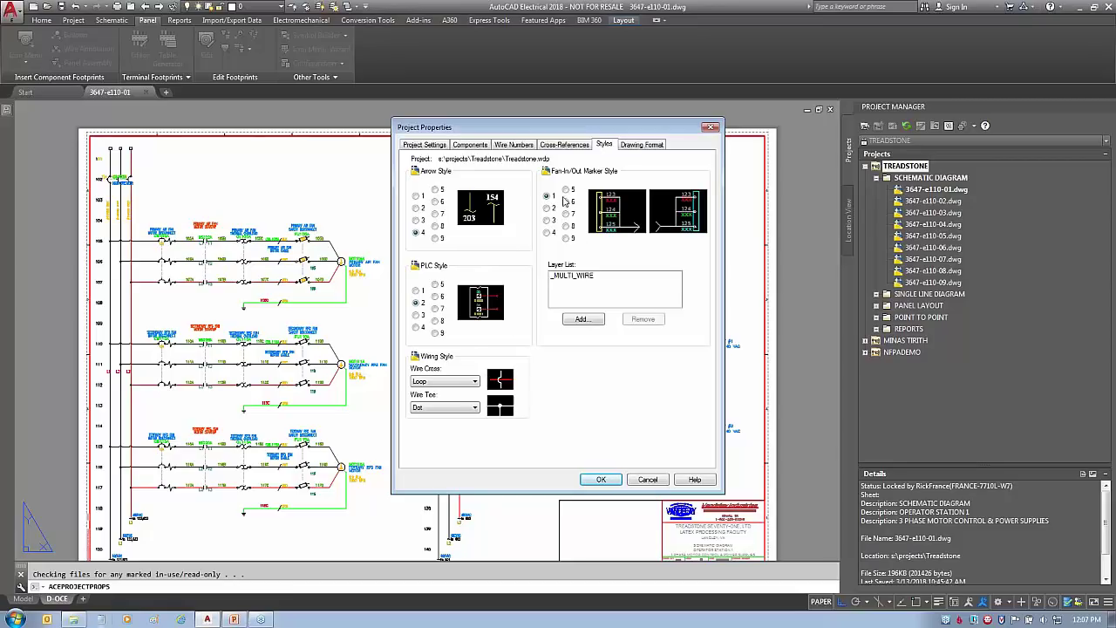
pyautogui.click(563, 144)
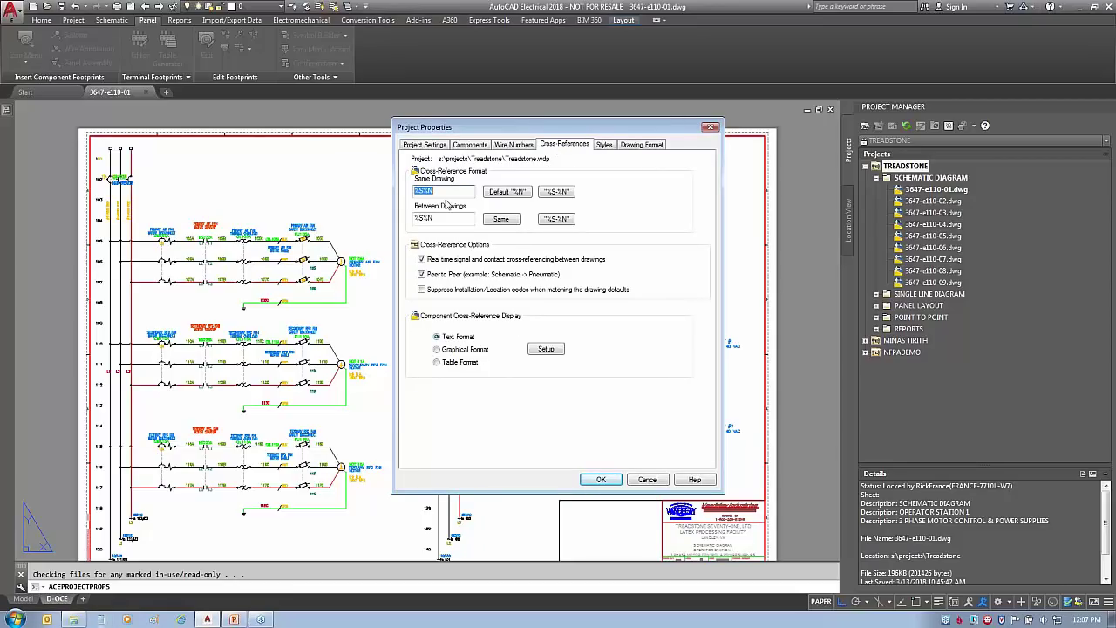
pyautogui.click(512, 143)
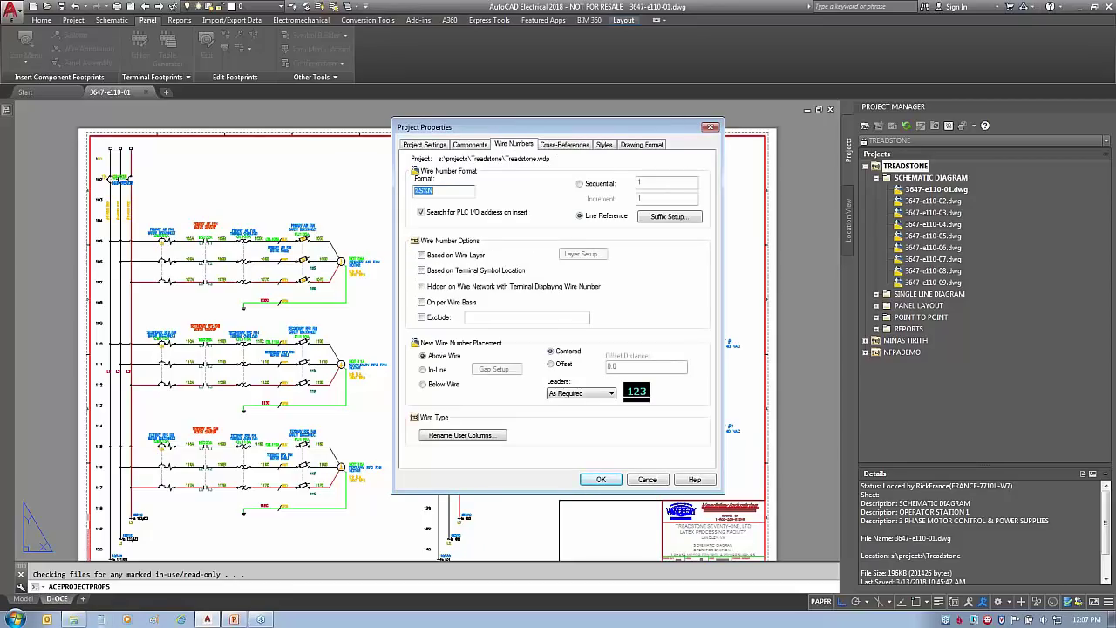
pyautogui.click(471, 144)
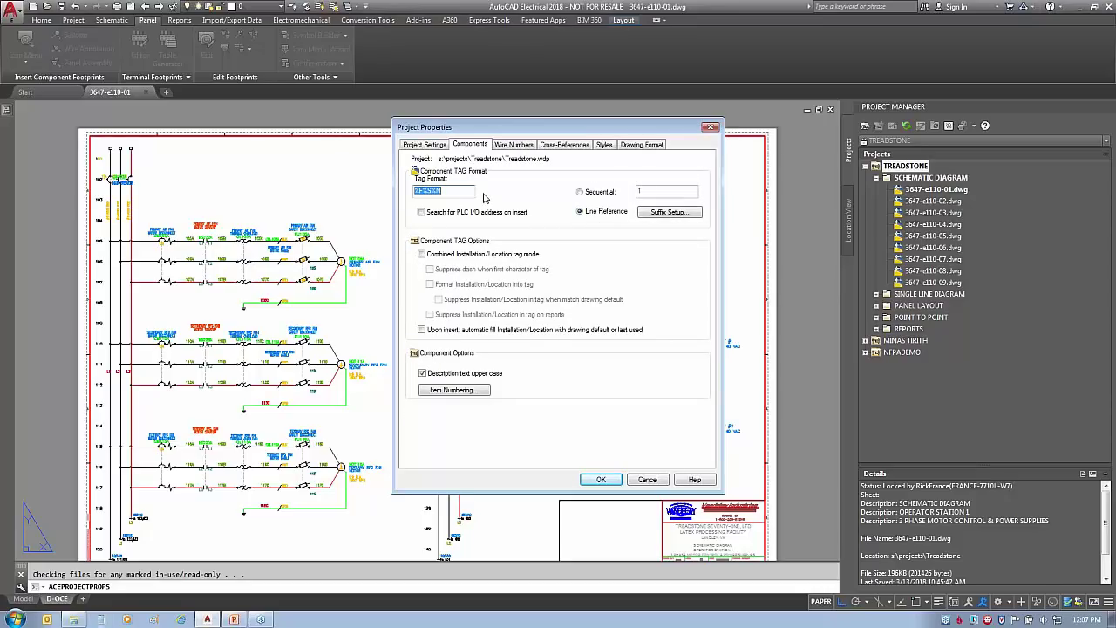
# Review the item numbering setup in the component settings, keep the per-part number basis, and close the project properties
pyautogui.click(449, 391)
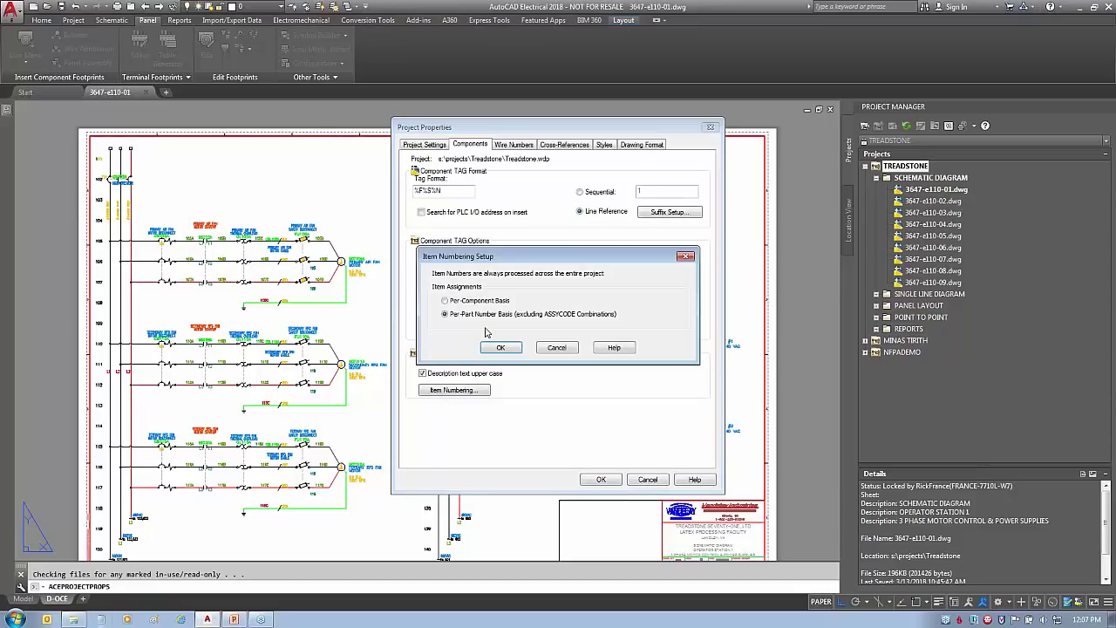
pyautogui.click(510, 348)
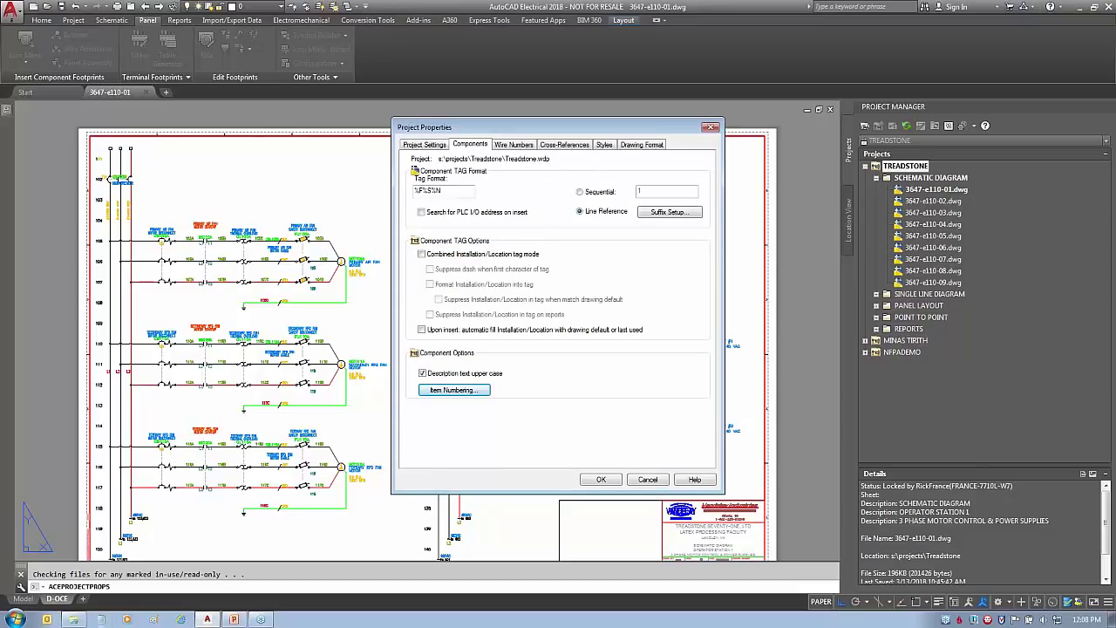
pyautogui.click(603, 480)
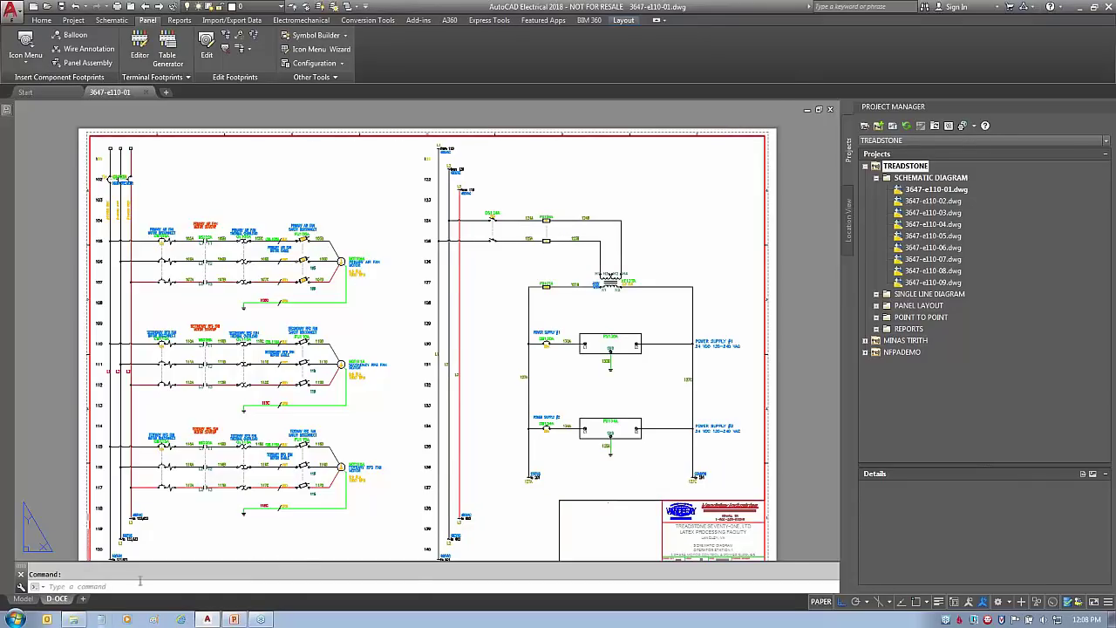
# Switch to the Explorer window and examine the Treadstone.aepx file in the Treadstone project folder
pyautogui.click(73, 619)
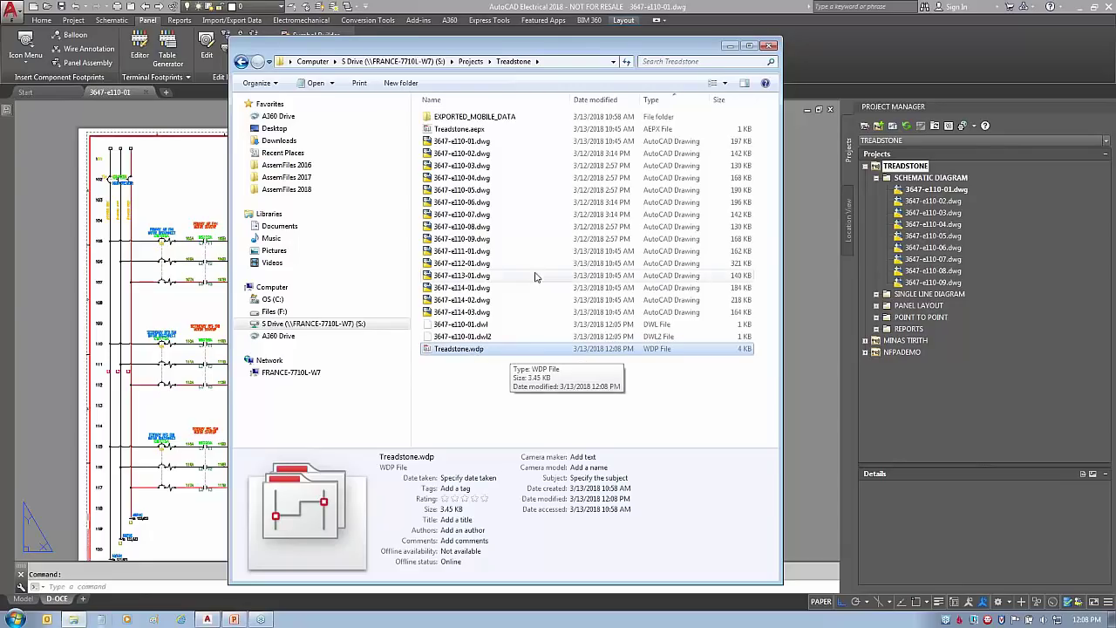
pyautogui.click(478, 131)
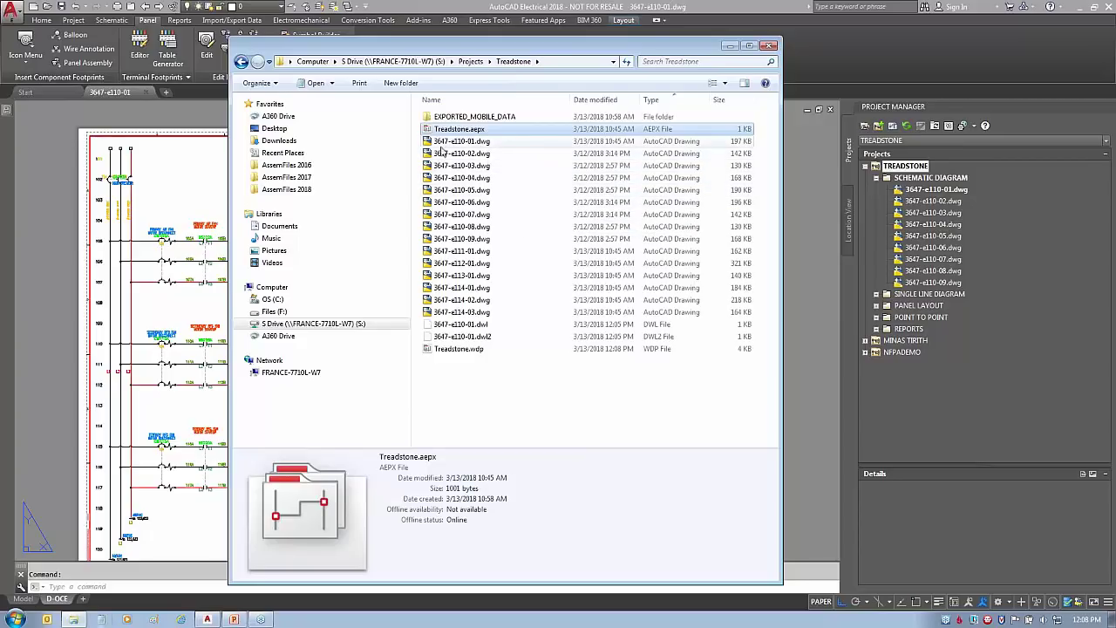
pyautogui.moveTo(516, 138)
pyautogui.mouseDown()
pyautogui.moveTo(523, 146)
pyautogui.moveTo(405, 131)
pyautogui.moveTo(440, 146)
pyautogui.moveTo(365, 230)
pyautogui.mouseUp()
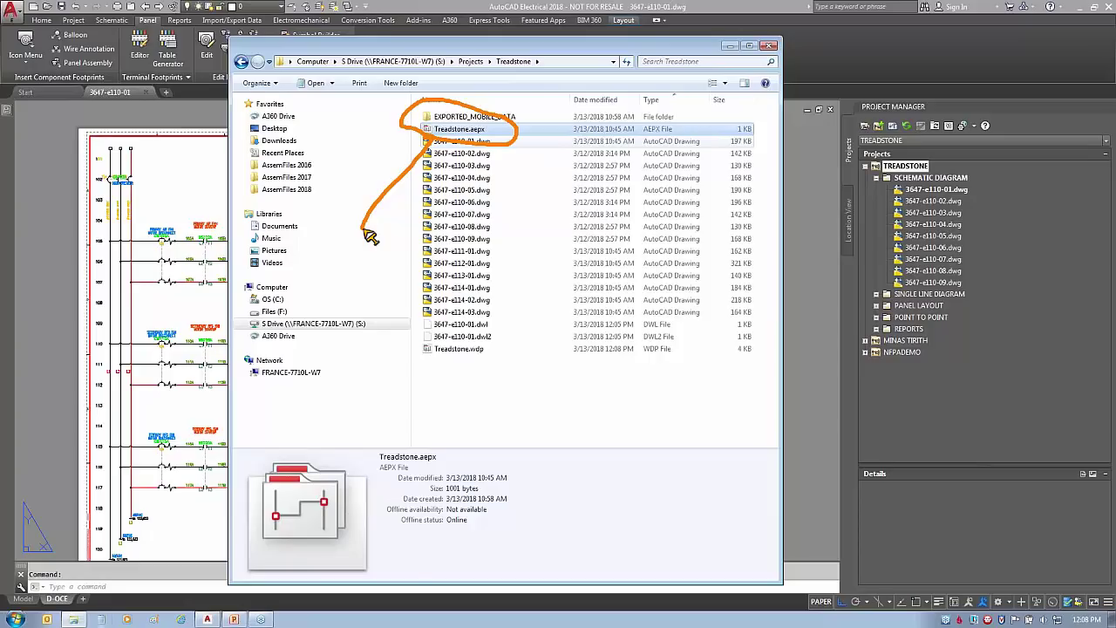
pyautogui.press('Escape')
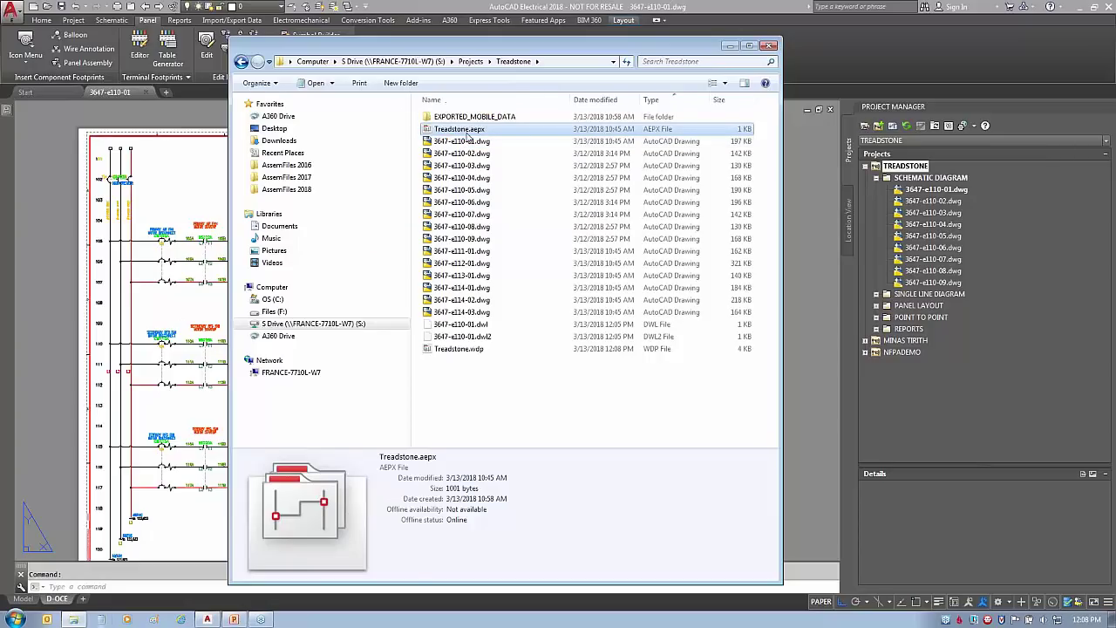
pyautogui.click(589, 421)
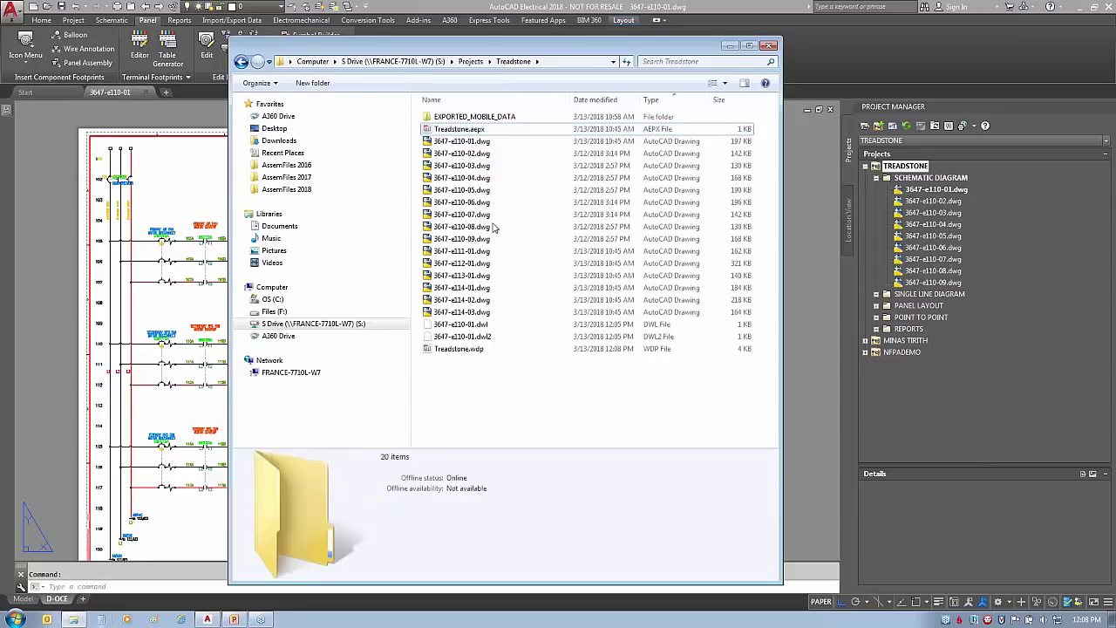
# Permanently delete the Treadstone.aepx file from the Treadstone folder
pyautogui.click(459, 131)
pyautogui.press('Delete')
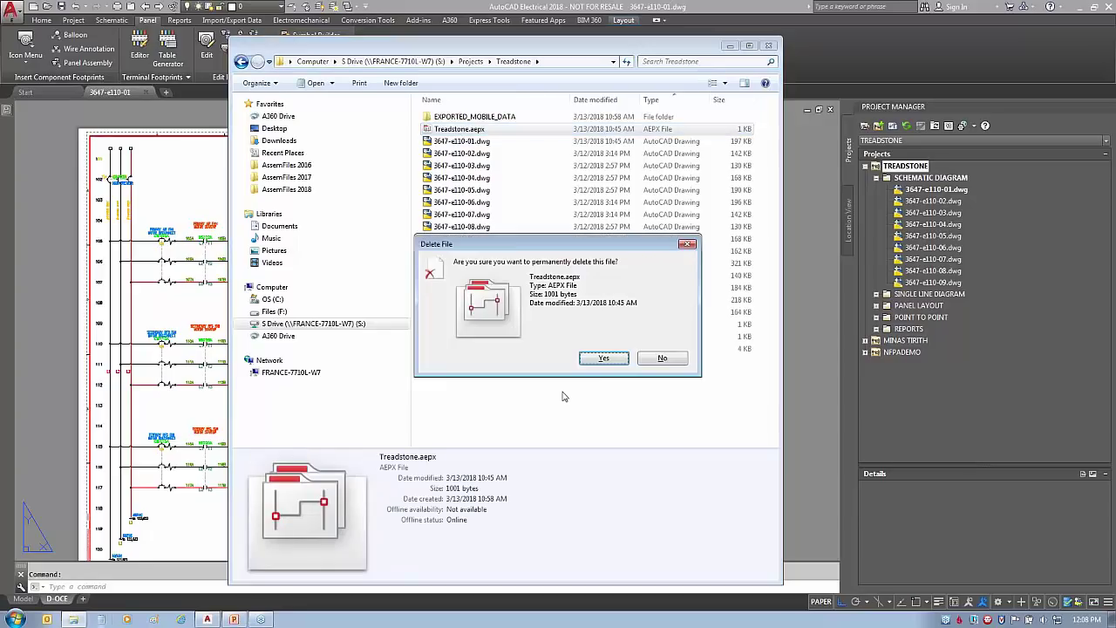
pyautogui.click(603, 358)
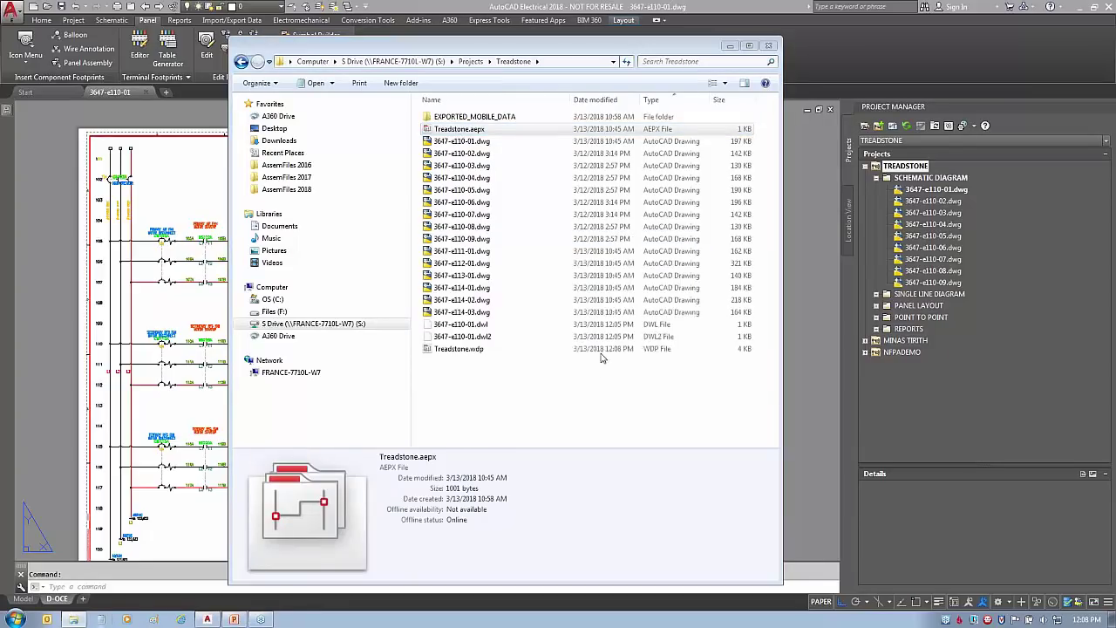
# Back in AutoCAD Electrical, make NFPADEMO the active project, then make TREADSTONE active again to regenerate its support file
pyautogui.click(945, 405)
pyautogui.rightClick(901, 352)
pyautogui.click(936, 361)
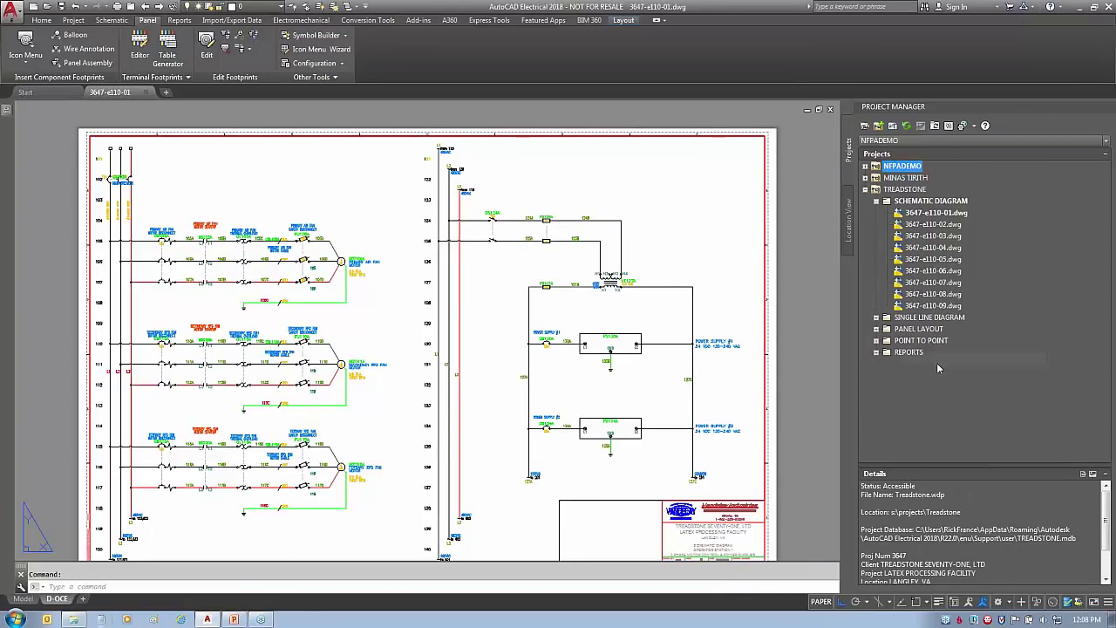
pyautogui.rightClick(909, 191)
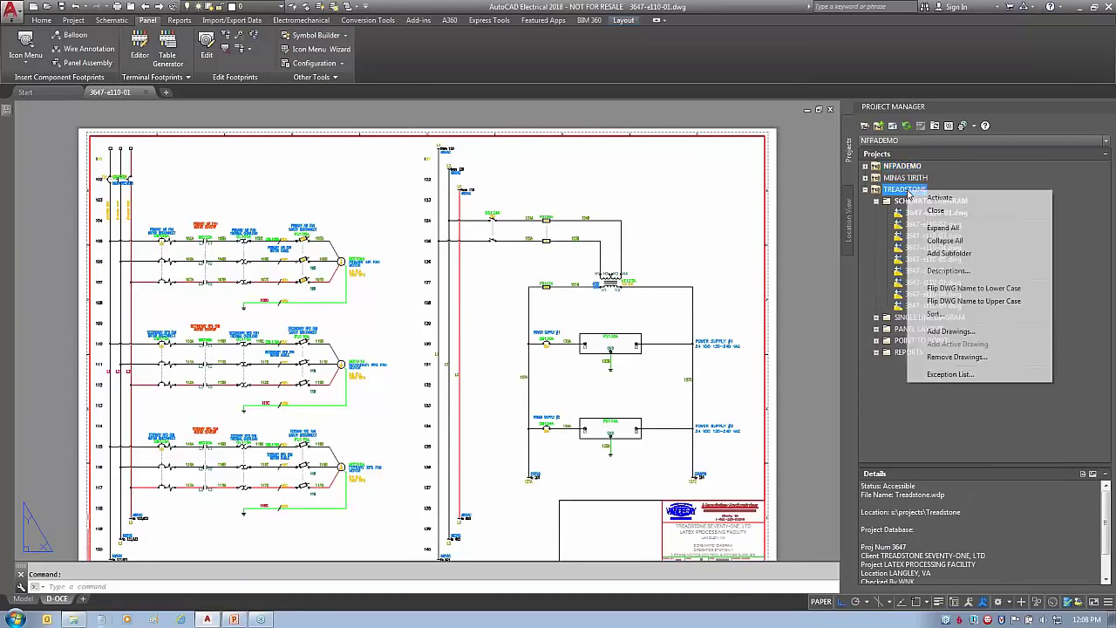
pyautogui.click(936, 199)
# Switch to the Explorer window and check the Treadstone.aepx and Treadstone.wdp files in the project folder
pyautogui.click(73, 618)
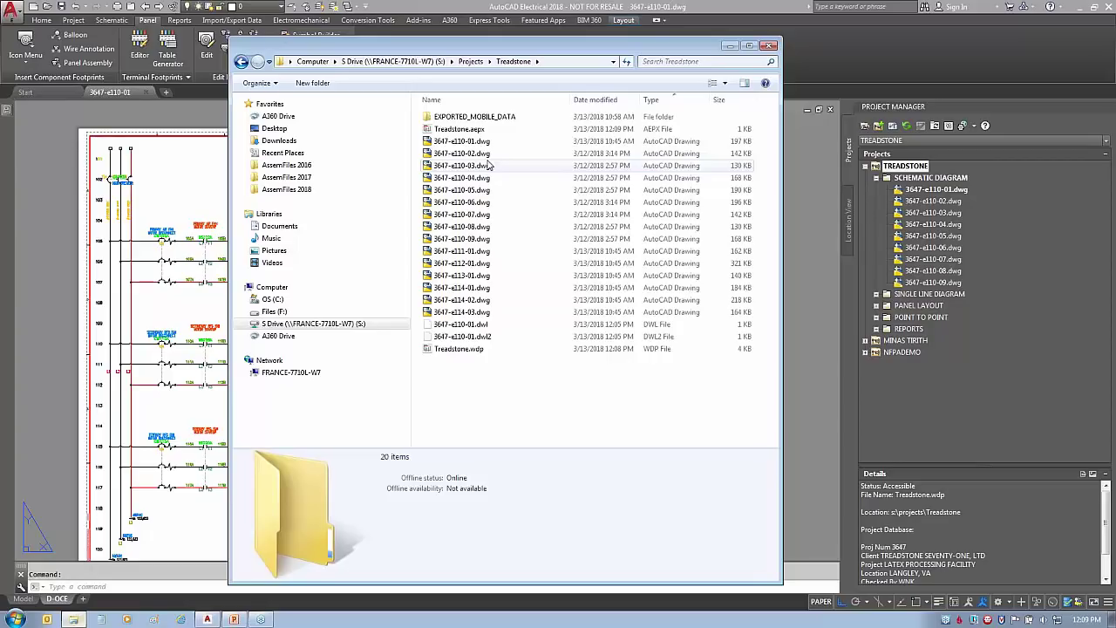
pyautogui.click(485, 130)
pyautogui.click(462, 349)
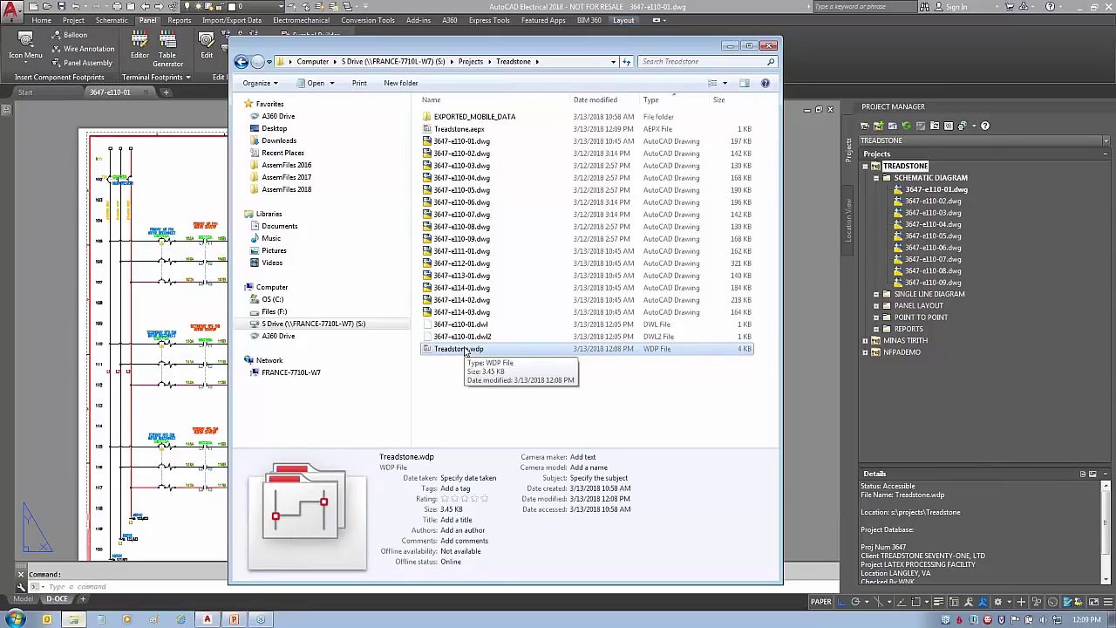
# Browse to the Support folder in Company Data on the S drive and locate default.inst and default.loc
pyautogui.click(361, 324)
pyautogui.doubleClick(458, 116)
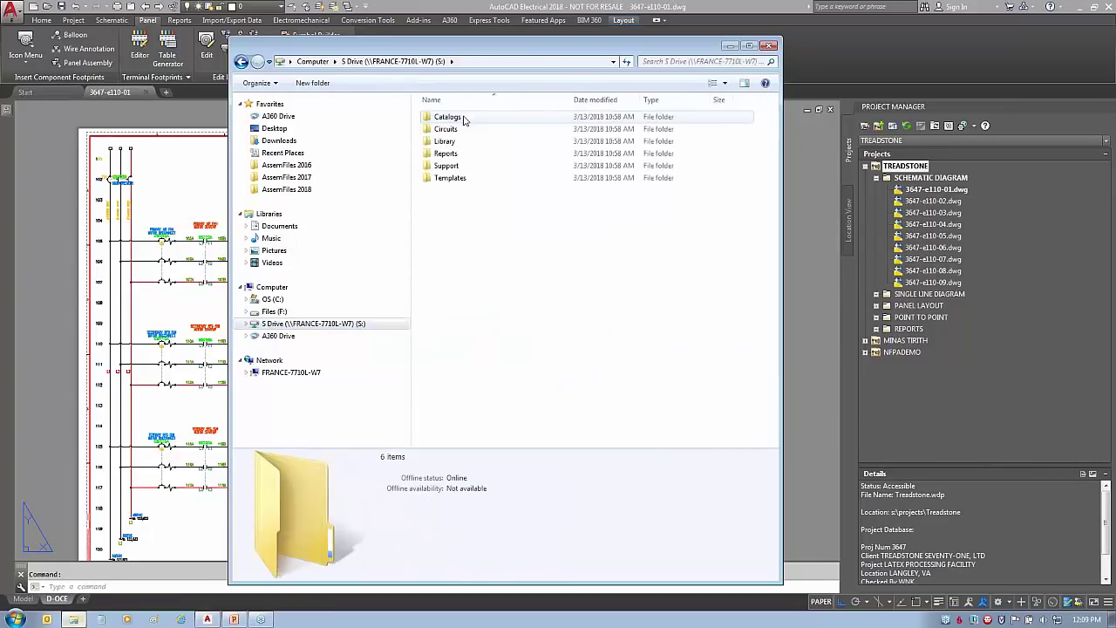
pyautogui.doubleClick(445, 165)
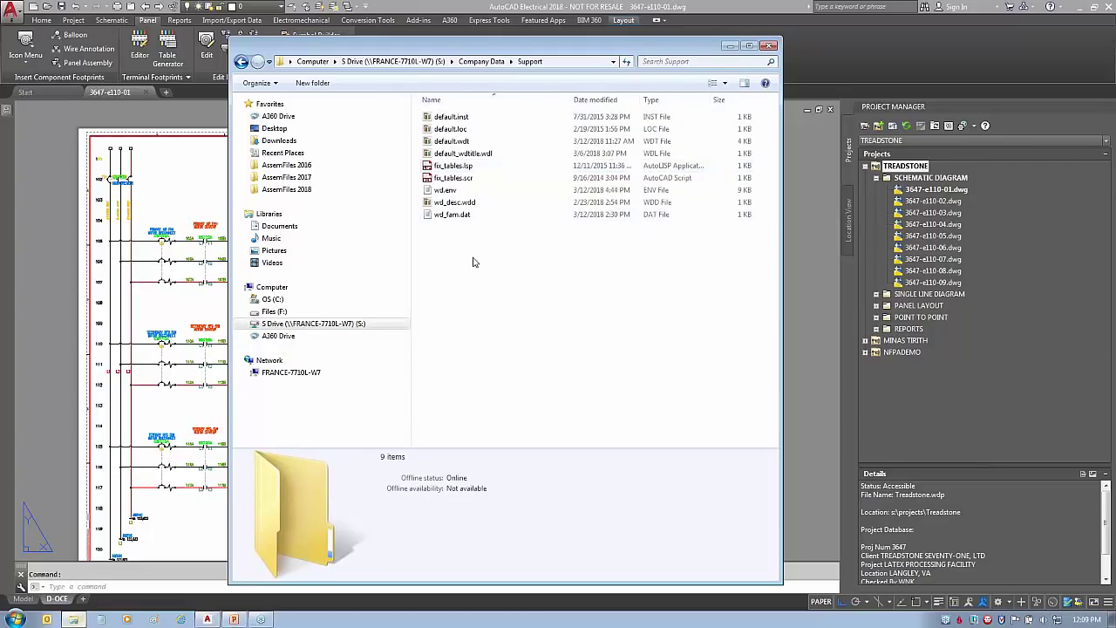
pyautogui.click(453, 118)
pyautogui.click(462, 130)
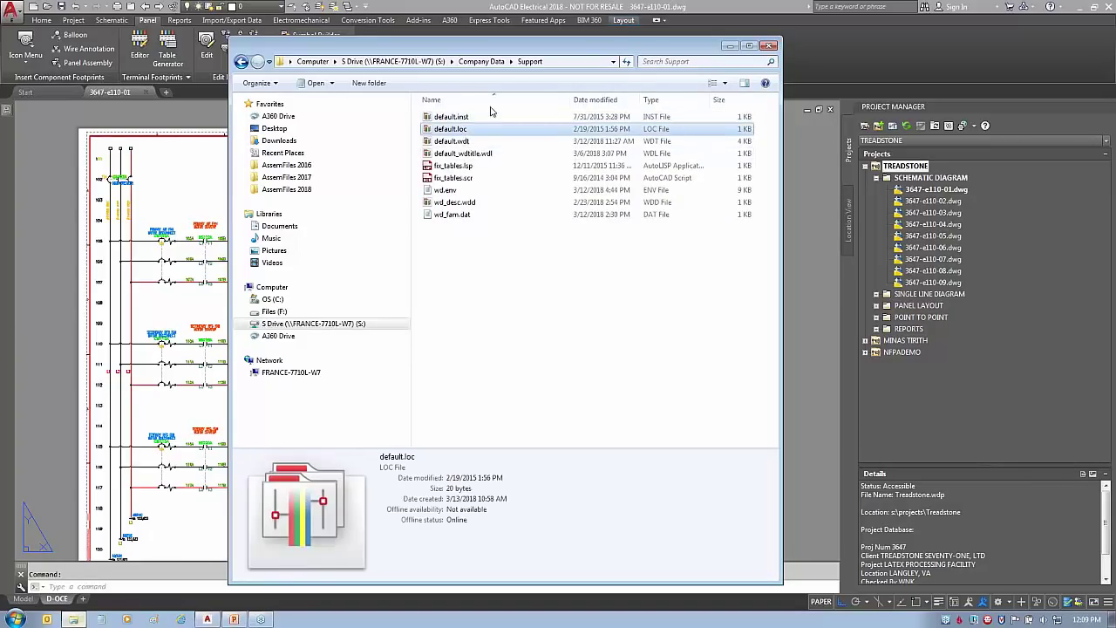
pyautogui.moveTo(475, 115)
pyautogui.mouseDown()
pyautogui.moveTo(480, 138)
pyautogui.moveTo(593, 252)
pyautogui.mouseUp()
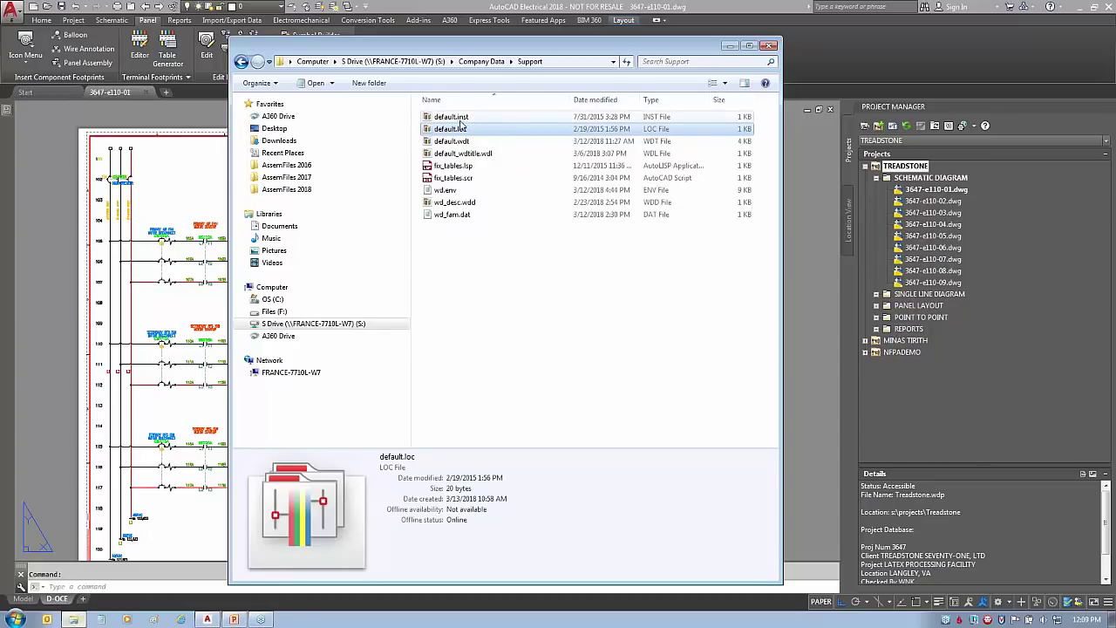
# View the installation codes in default.inst and the location codes in default.loc, closing each file after reading
pyautogui.doubleClick(455, 117)
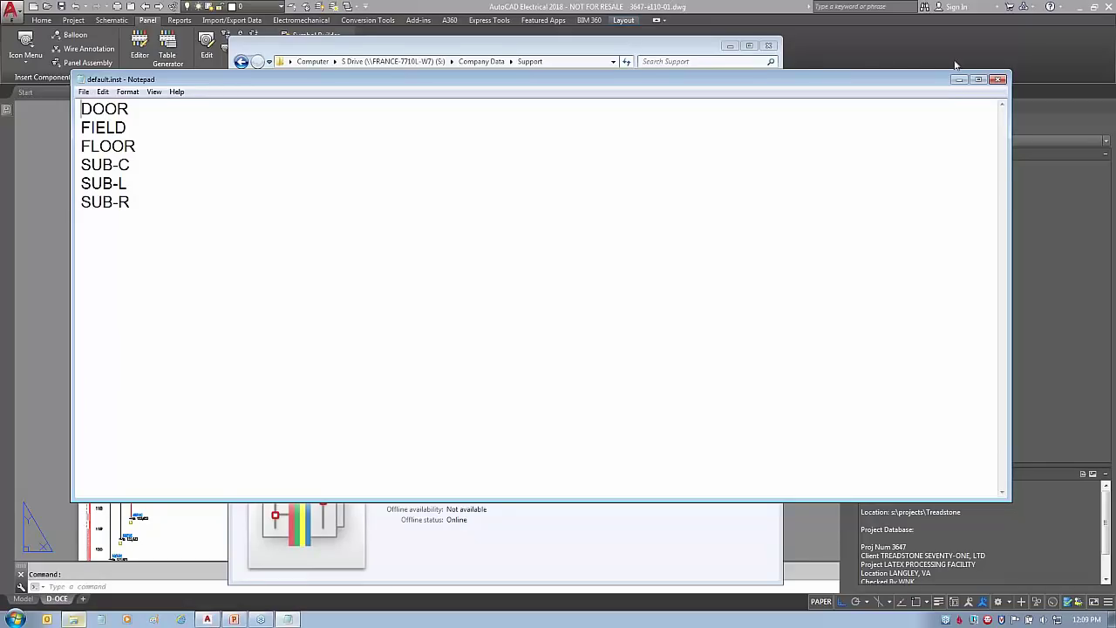
pyautogui.click(1000, 80)
pyautogui.click(456, 130)
pyautogui.doubleClick(457, 129)
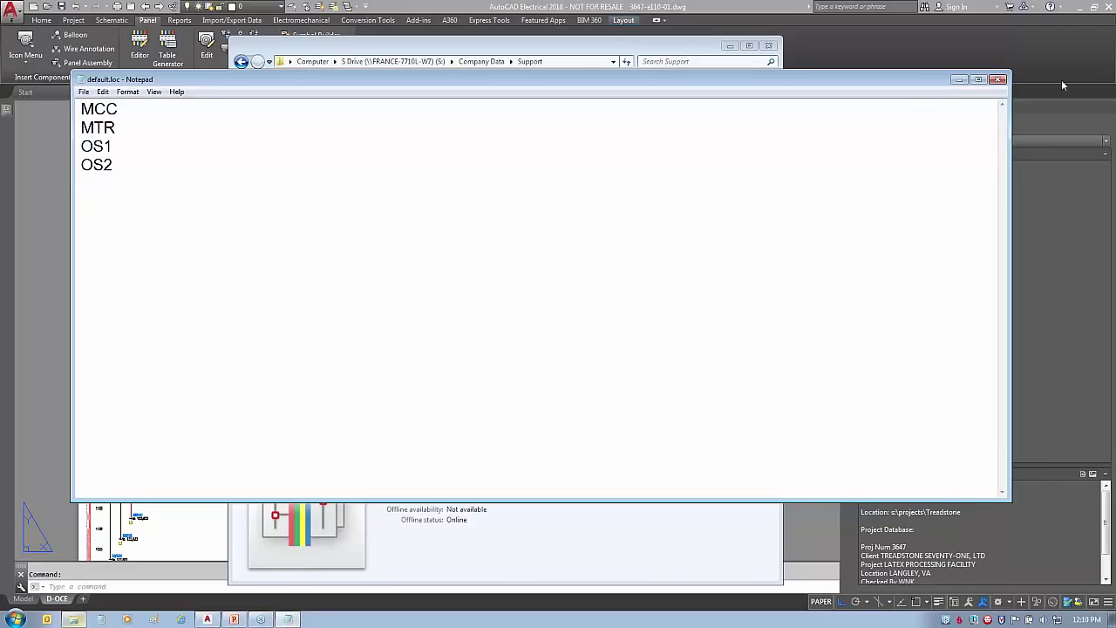
pyautogui.click(999, 80)
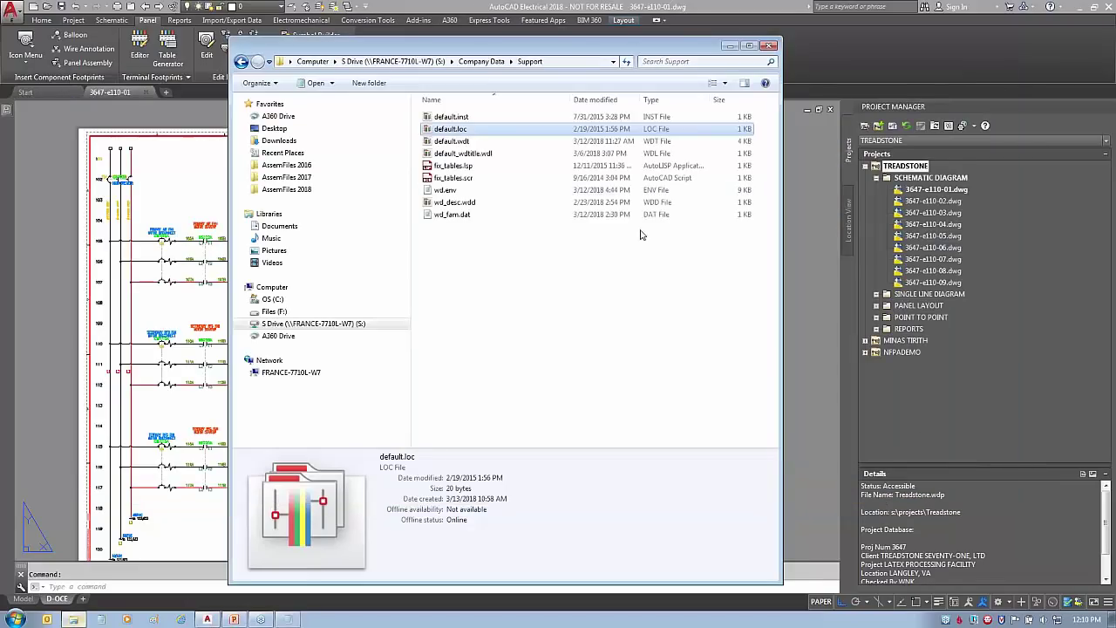
# Edit fuse FU124A in the AutoCAD Electrical drawing and assign installation code SUB-R from the project list with the external list included
pyautogui.click(189, 226)
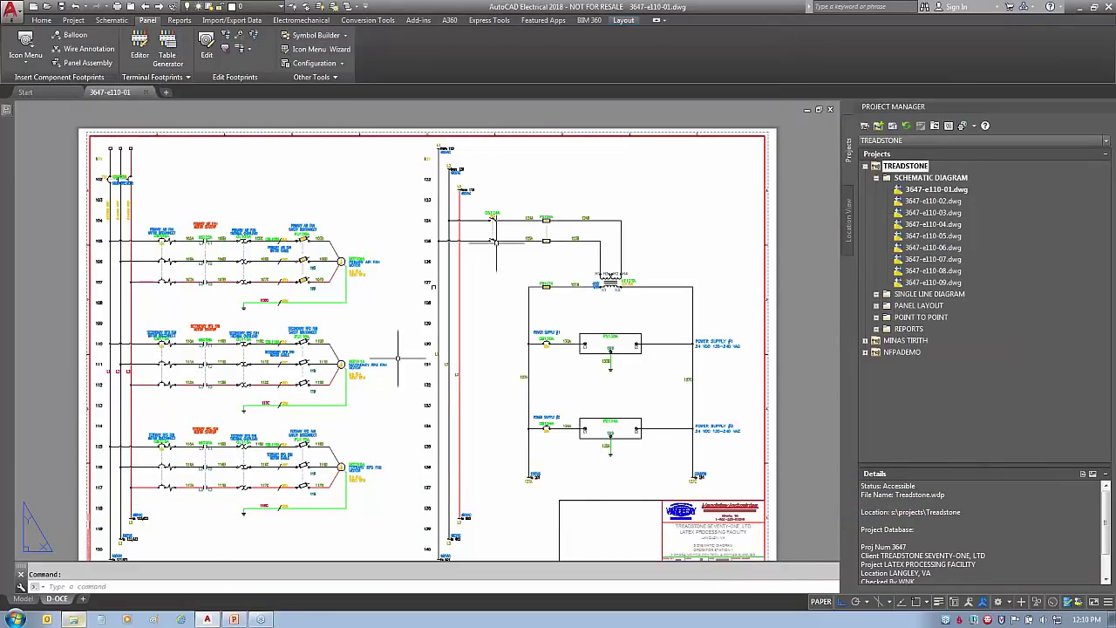
pyautogui.doubleClick(561, 206)
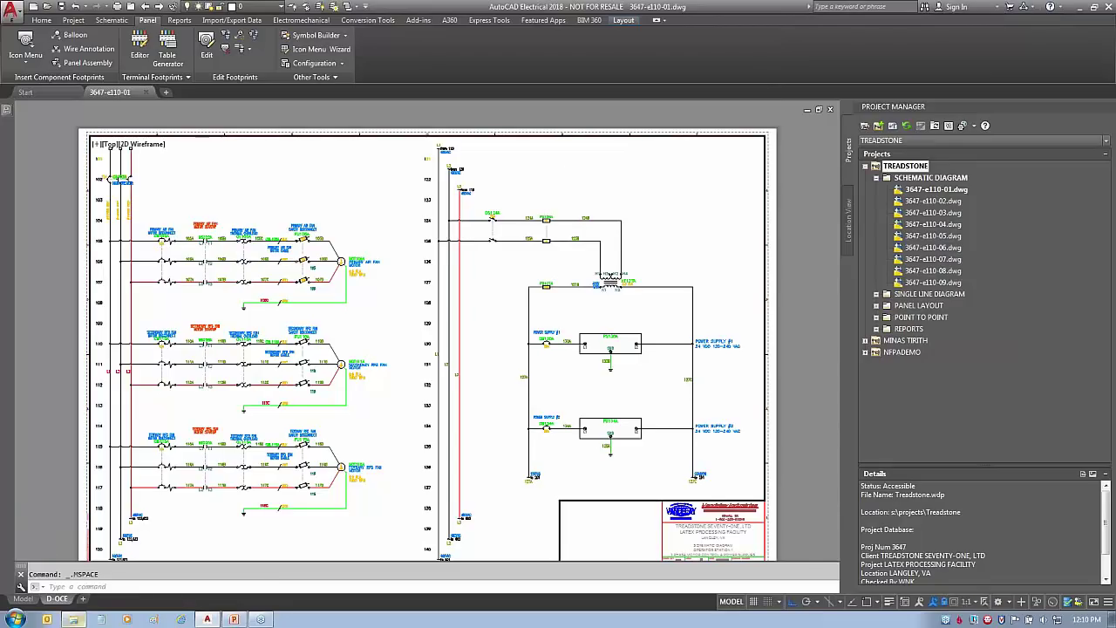
pyautogui.rightClick(545, 221)
pyautogui.click(548, 186)
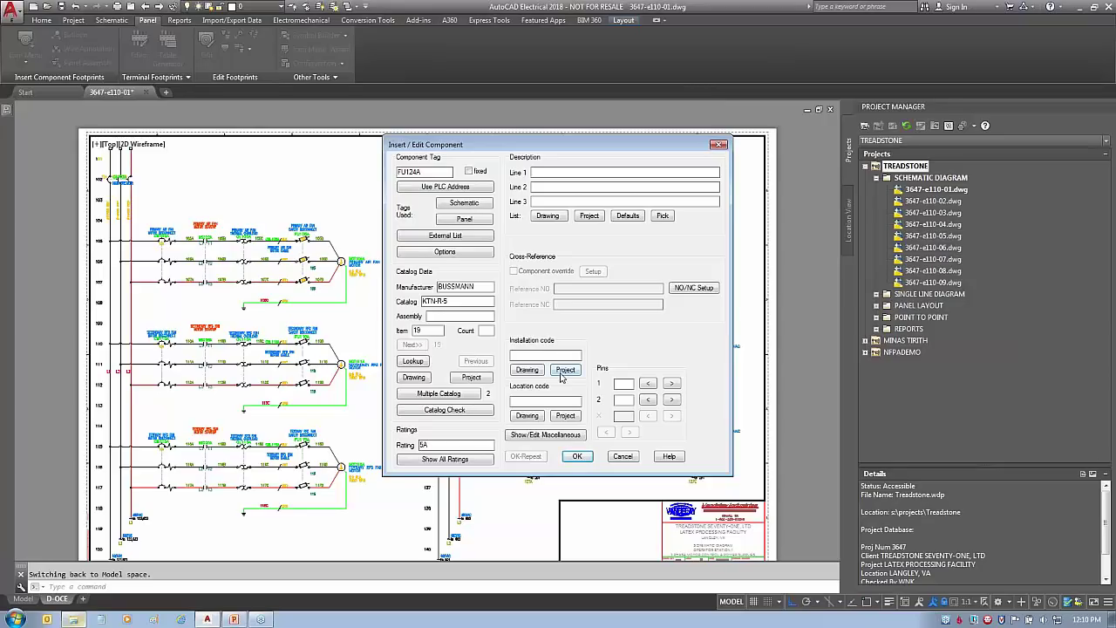
pyautogui.click(566, 370)
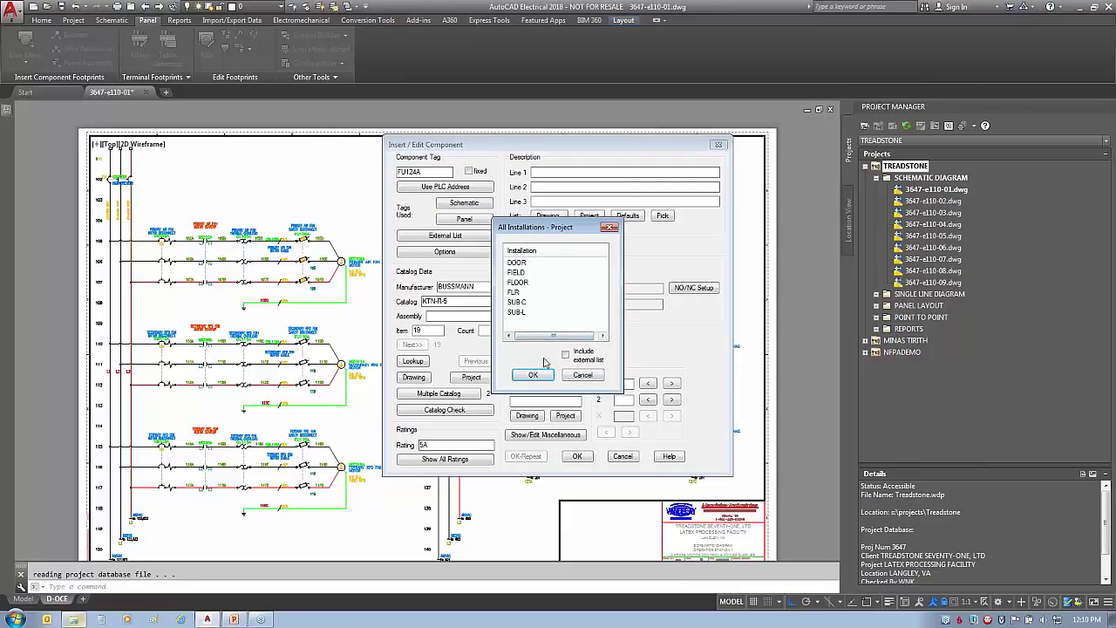
pyautogui.click(565, 355)
pyautogui.click(522, 323)
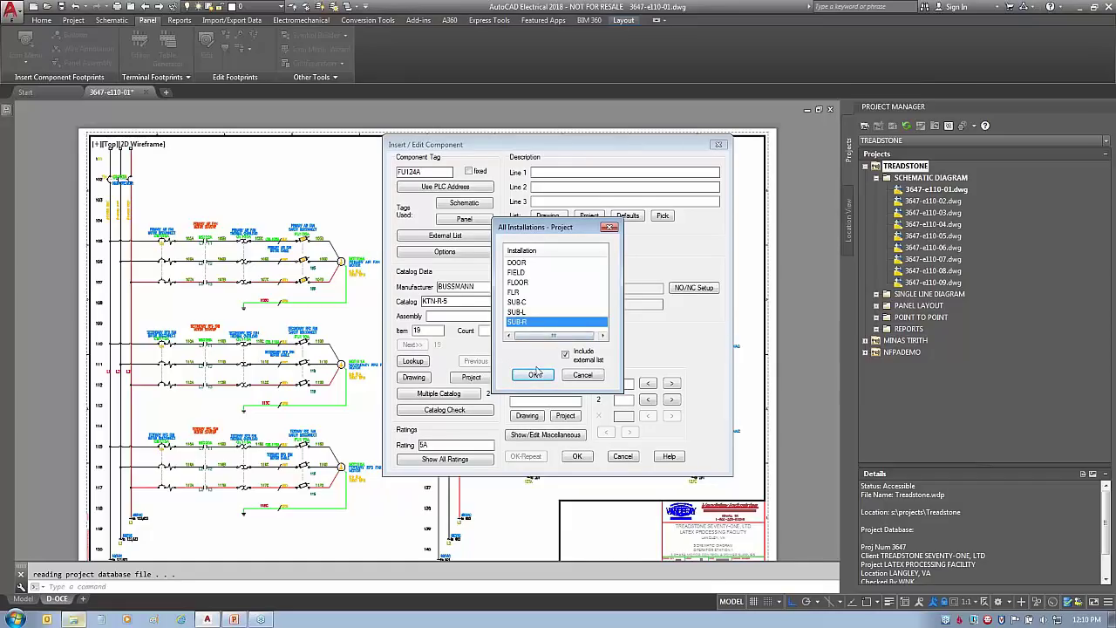
pyautogui.click(534, 375)
# Assign location code OS1 to fuse FU124A from the project list including external entries, and apply the edit with Always QSAVE
pyautogui.click(565, 414)
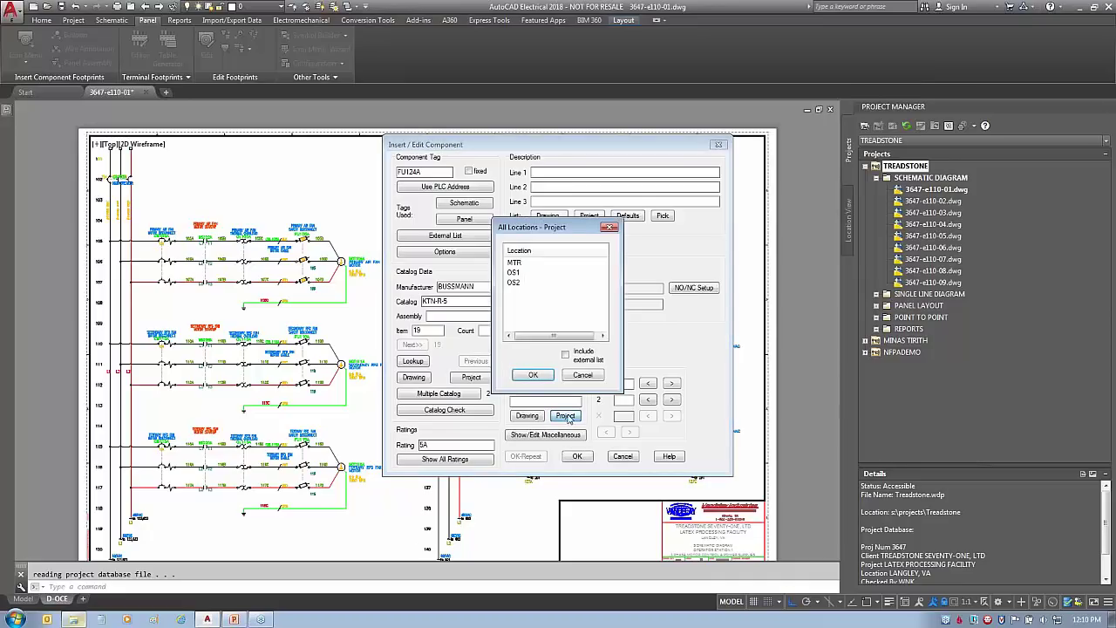
pyautogui.click(566, 355)
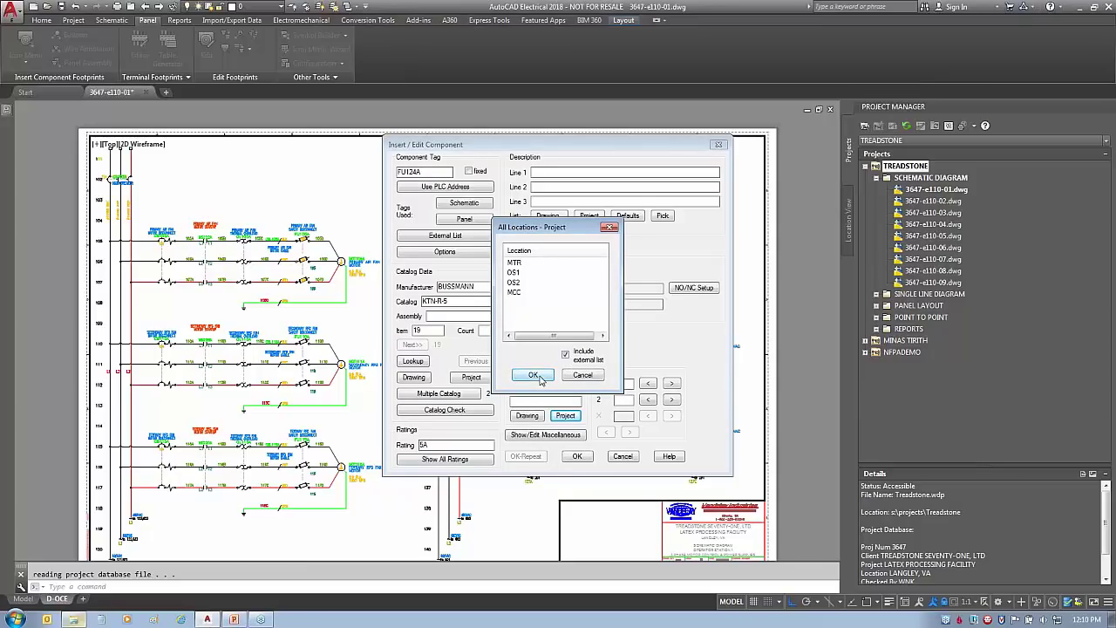
pyautogui.click(517, 272)
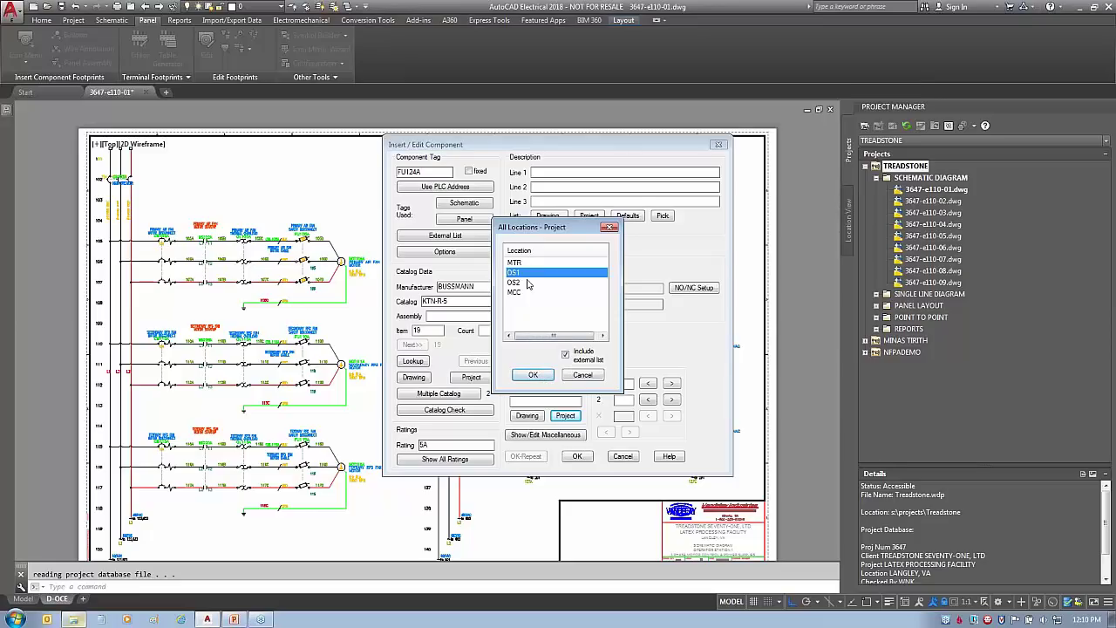
pyautogui.click(532, 374)
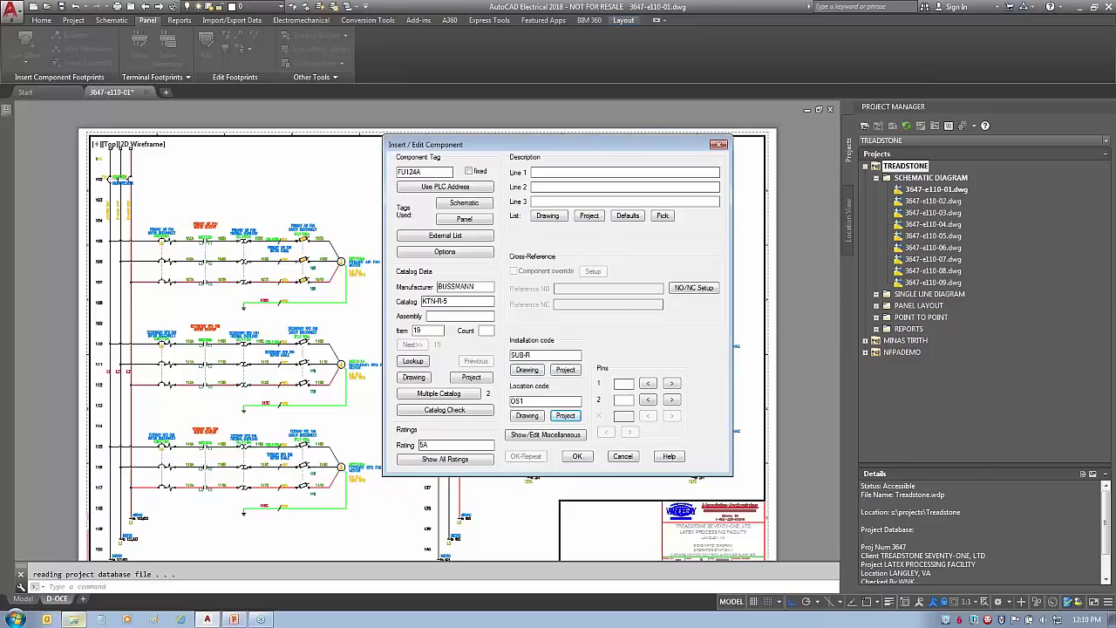
pyautogui.click(578, 457)
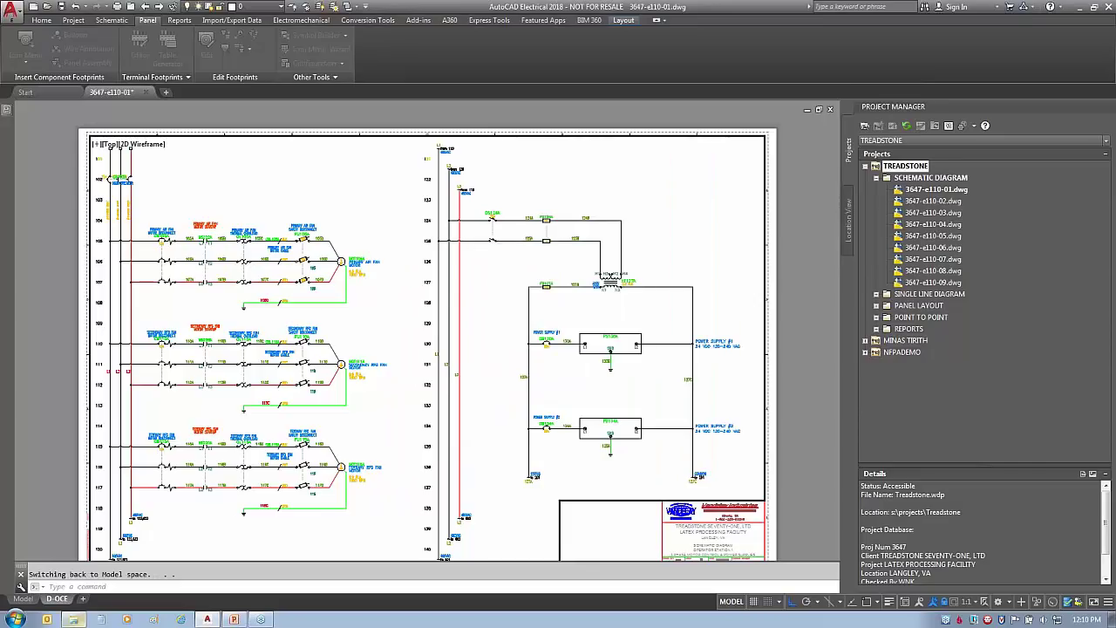
pyautogui.click(519, 366)
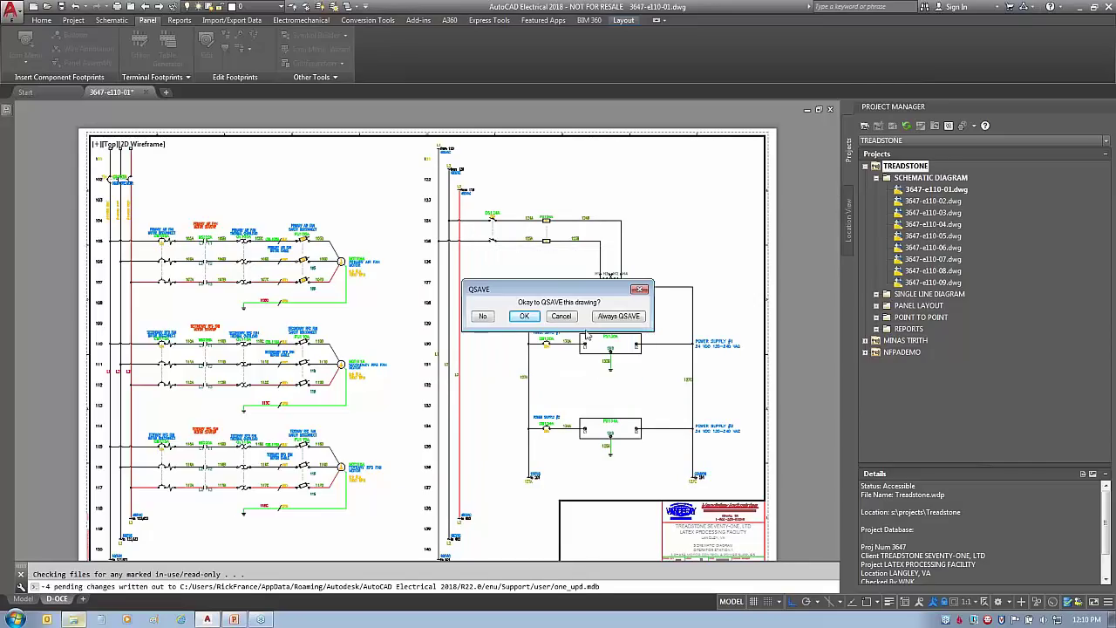
pyautogui.click(612, 317)
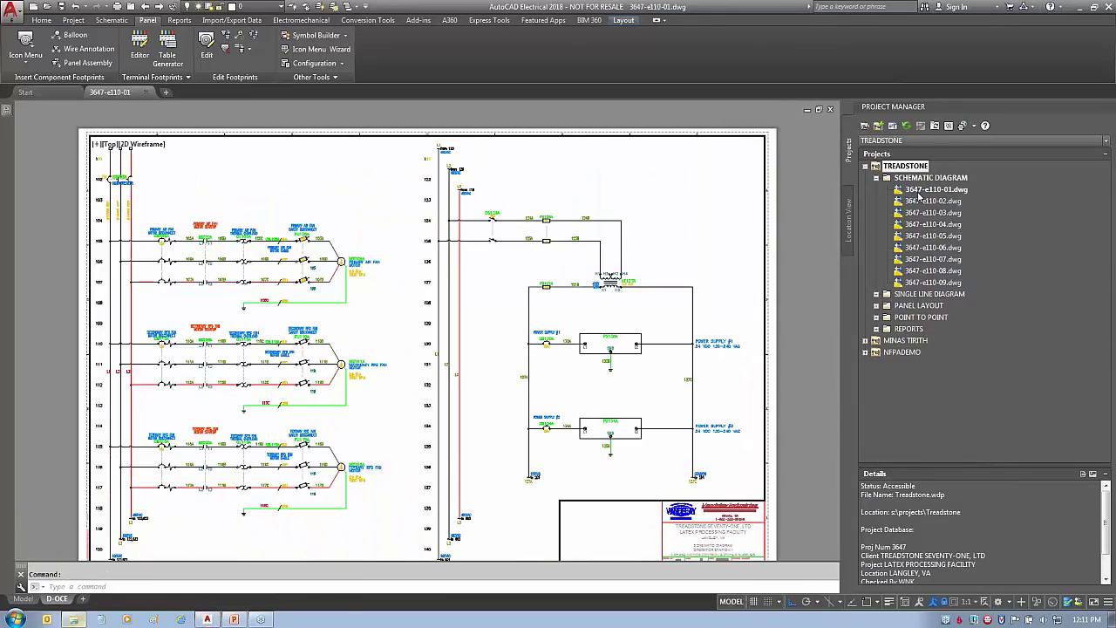
# Check the project-wide installation and location code lists in the properties of drawing 3647-e110-01.dwg, leaving the drawing's codes unassigned
pyautogui.rightClick(924, 190)
pyautogui.moveTo(946, 287)
pyautogui.click(1038, 287)
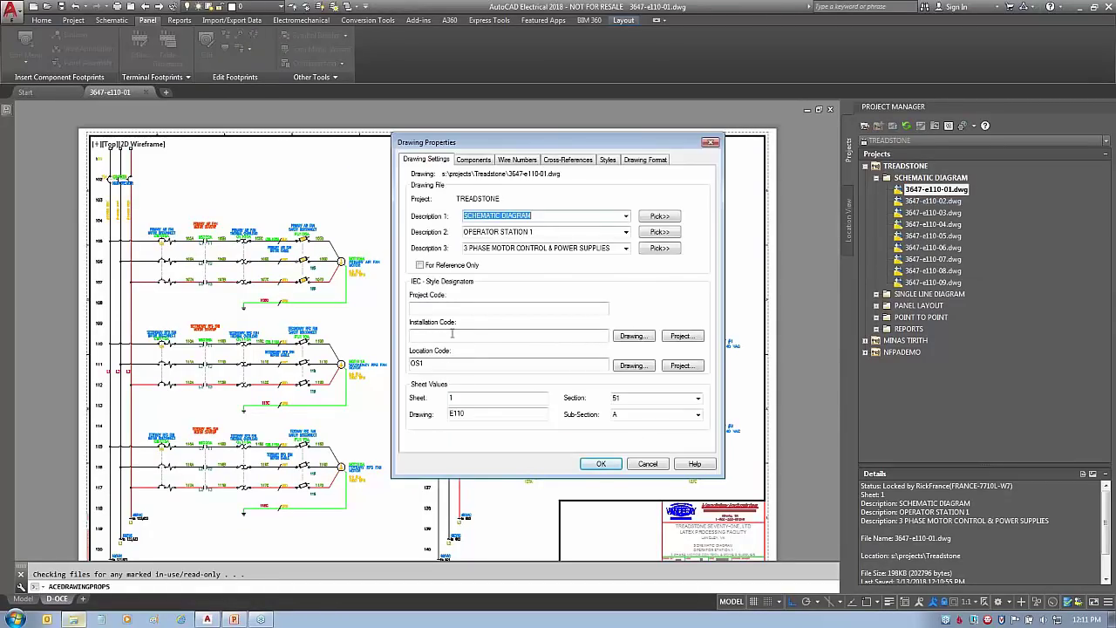
pyautogui.click(688, 337)
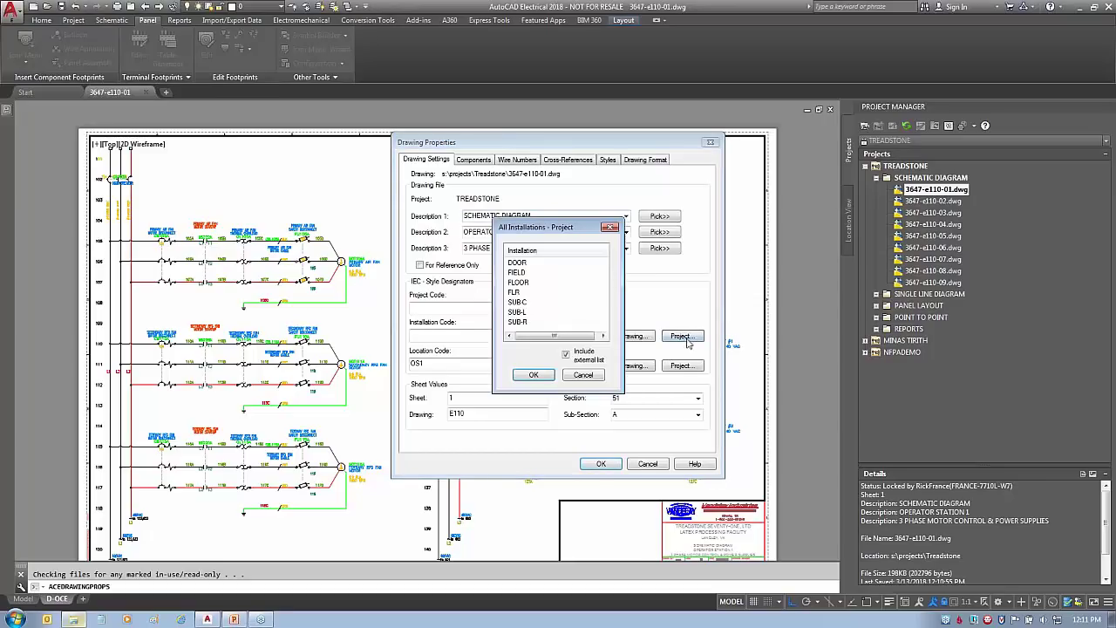
pyautogui.click(582, 374)
pyautogui.click(682, 367)
pyautogui.click(586, 380)
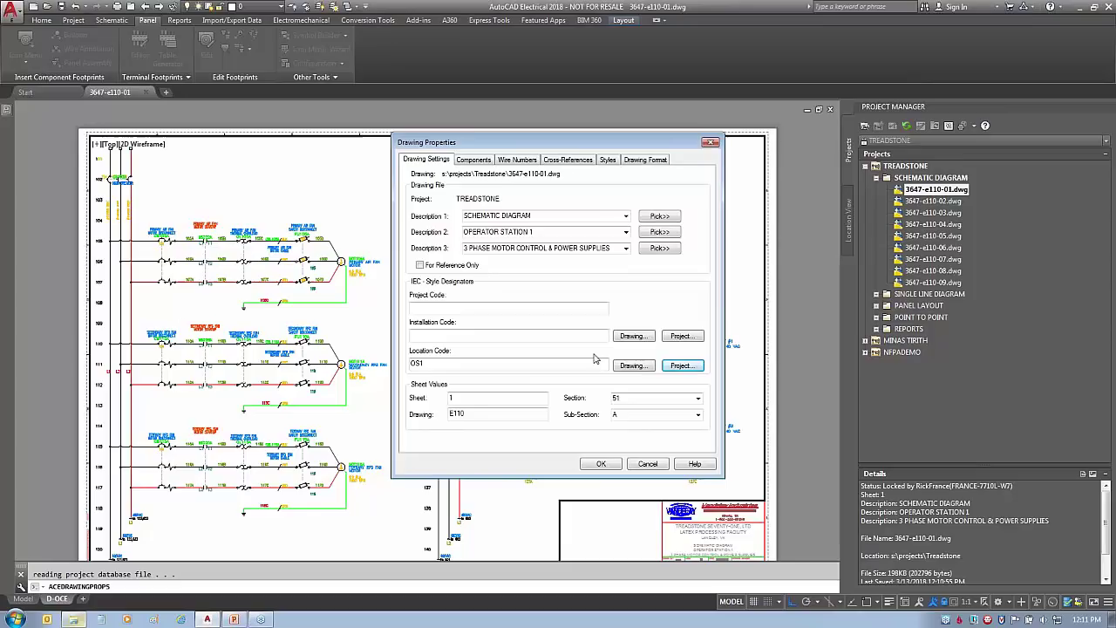
pyautogui.click(646, 463)
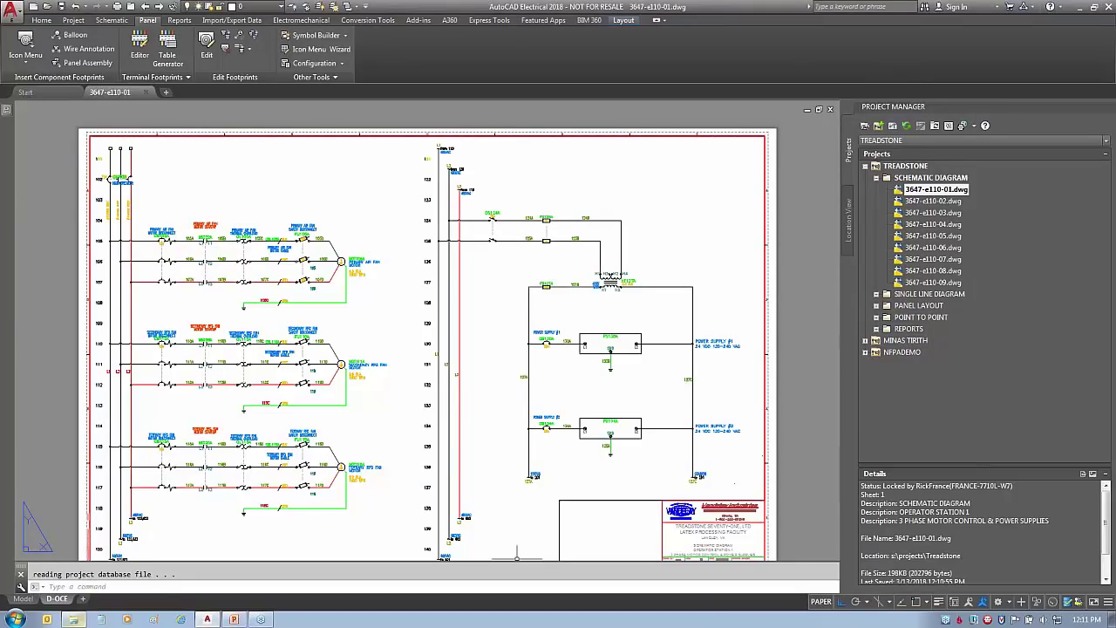
# Switch to File Explorer and point out the title block files default.wdt and default_wdtitle.wdl in the Support folder
pyautogui.click(75, 620)
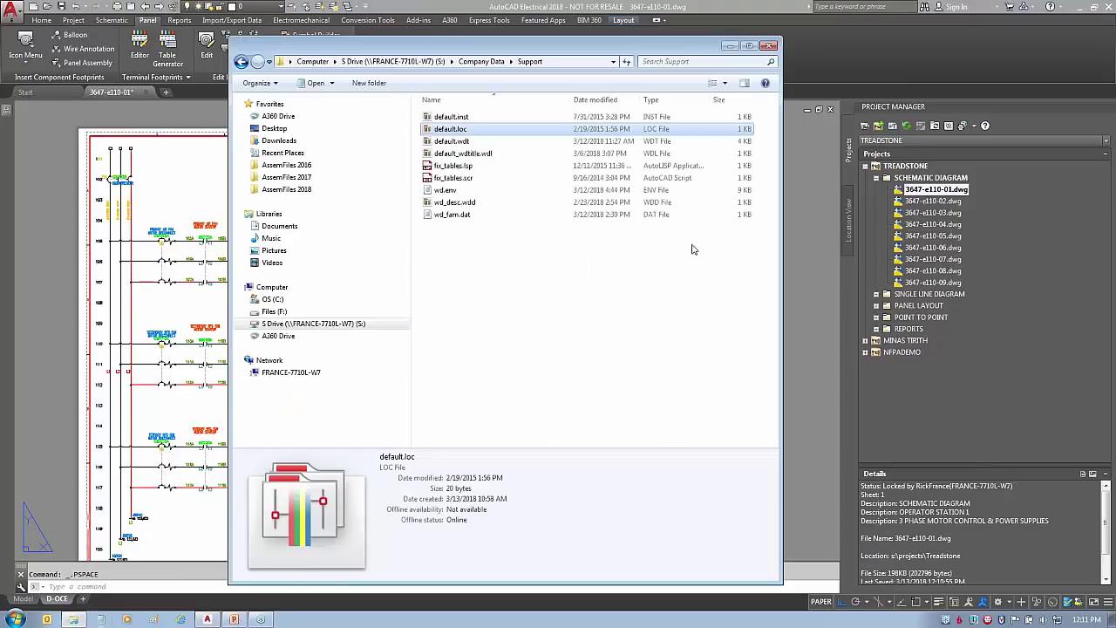
pyautogui.click(462, 142)
pyautogui.click(468, 154)
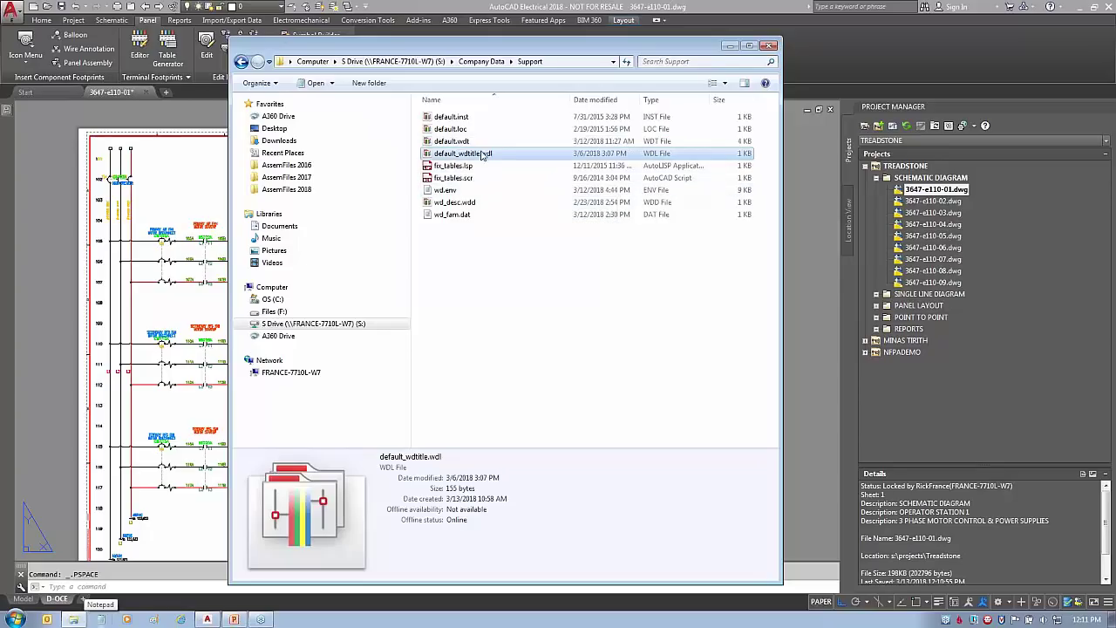
pyautogui.moveTo(478, 138); pyautogui.dragTo(516, 141)
pyautogui.moveTo(515, 159); pyautogui.dragTo(627, 103)
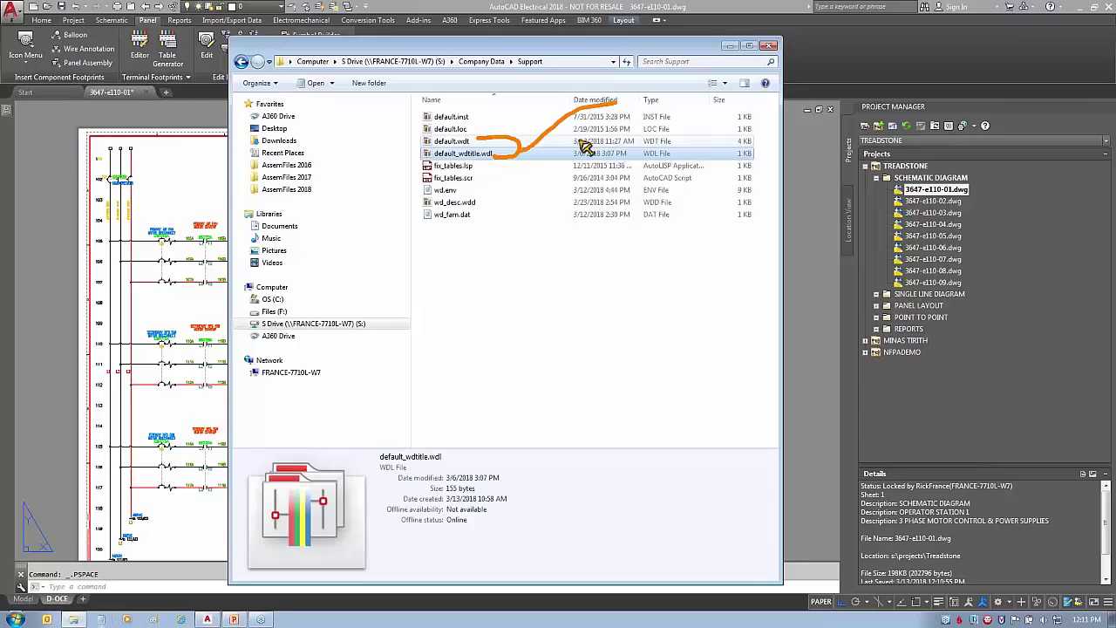
pyautogui.press('Escape')
# Open wd_desc.wdd, read its equipment and function descriptions, and close the file
pyautogui.click(465, 207)
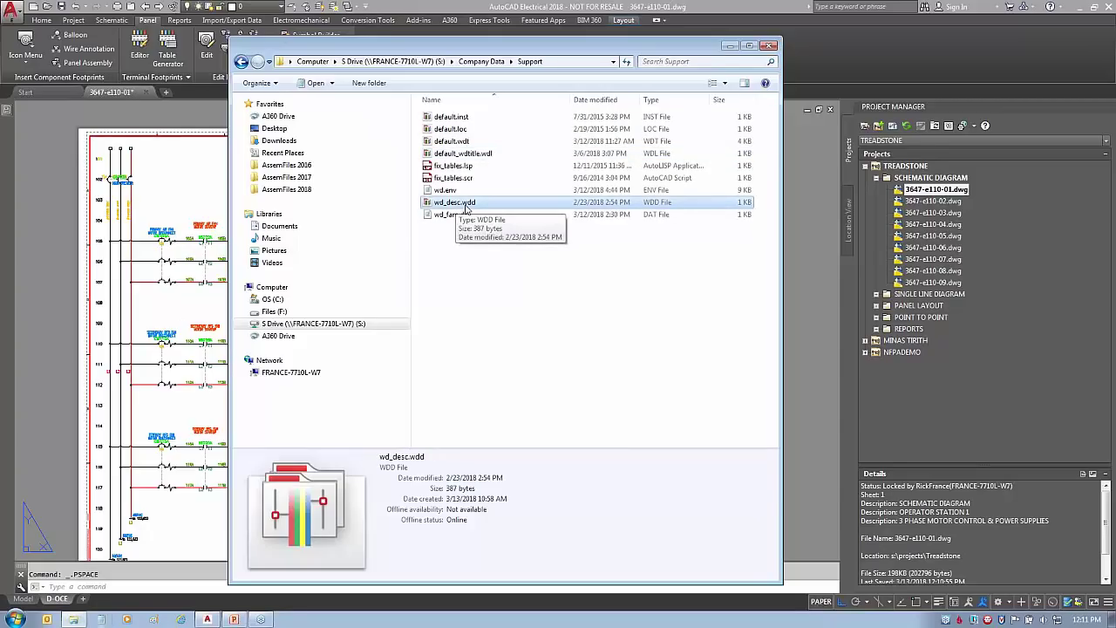
pyautogui.doubleClick(464, 204)
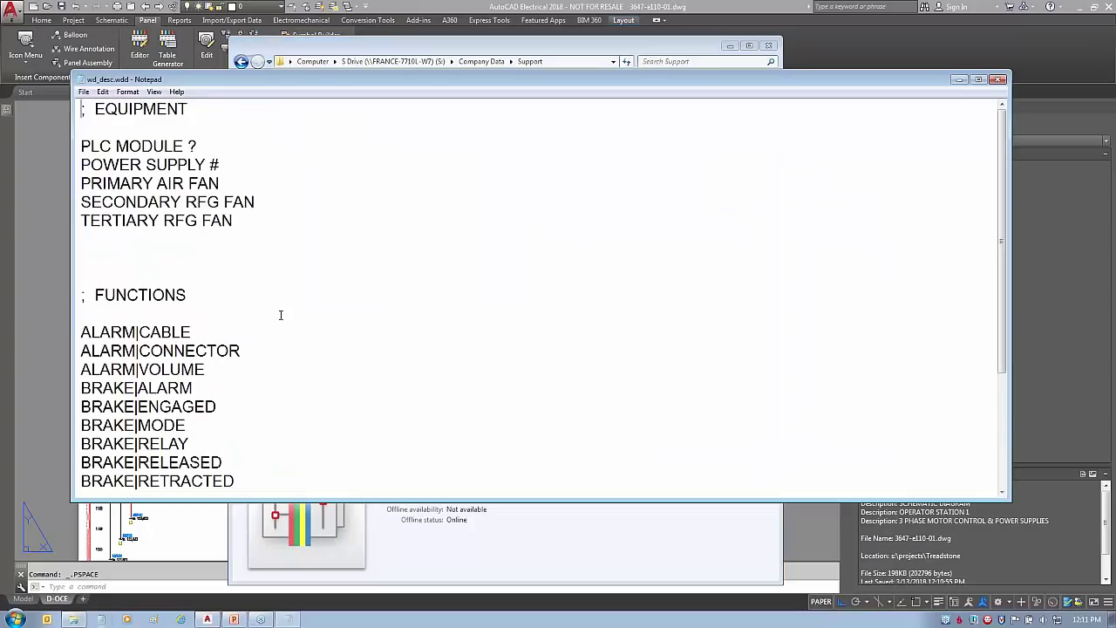
pyautogui.scroll(-3, 279, 315)
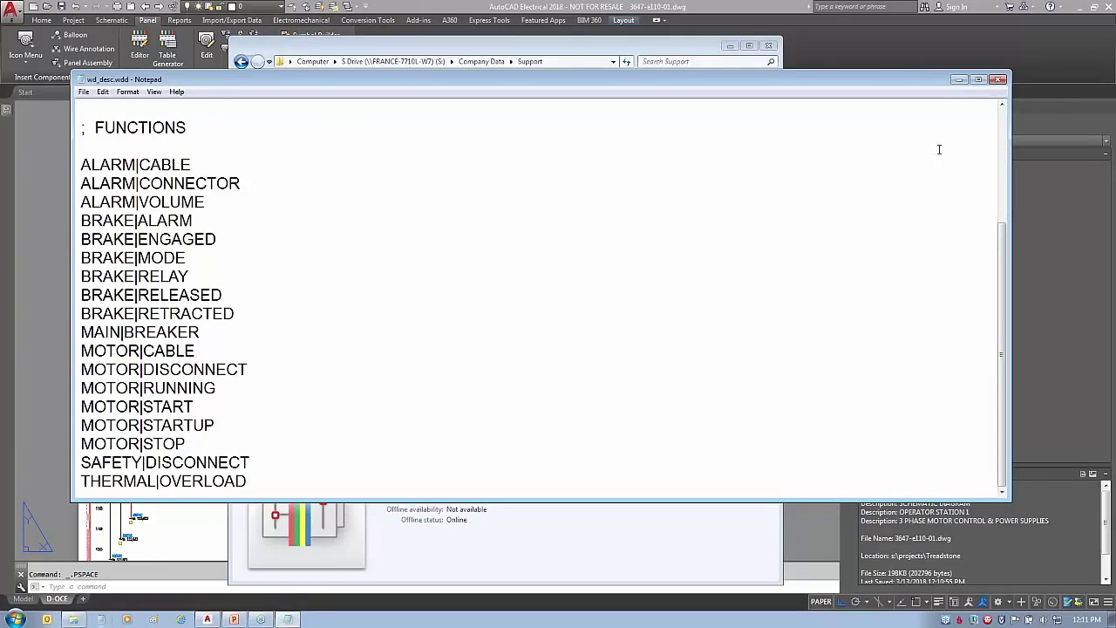
pyautogui.click(1000, 81)
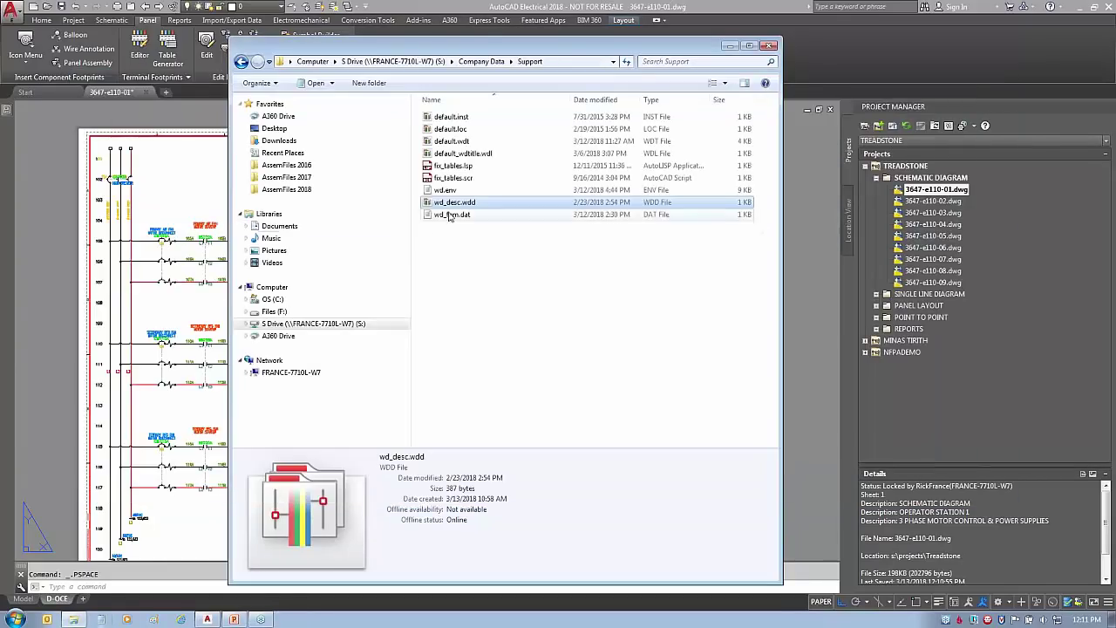
# Return to the AutoCAD Electrical drawing and change from the D-OCE layout to model space
pyautogui.click(153, 302)
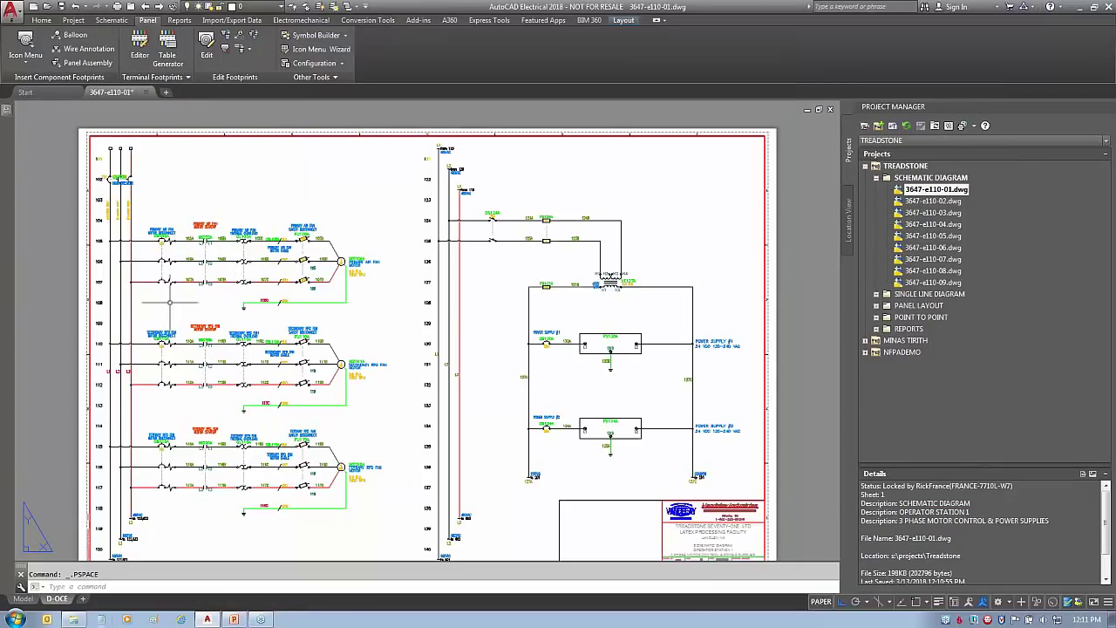
pyautogui.rightClick(531, 206)
pyautogui.press('Escape')
pyautogui.click(551, 209)
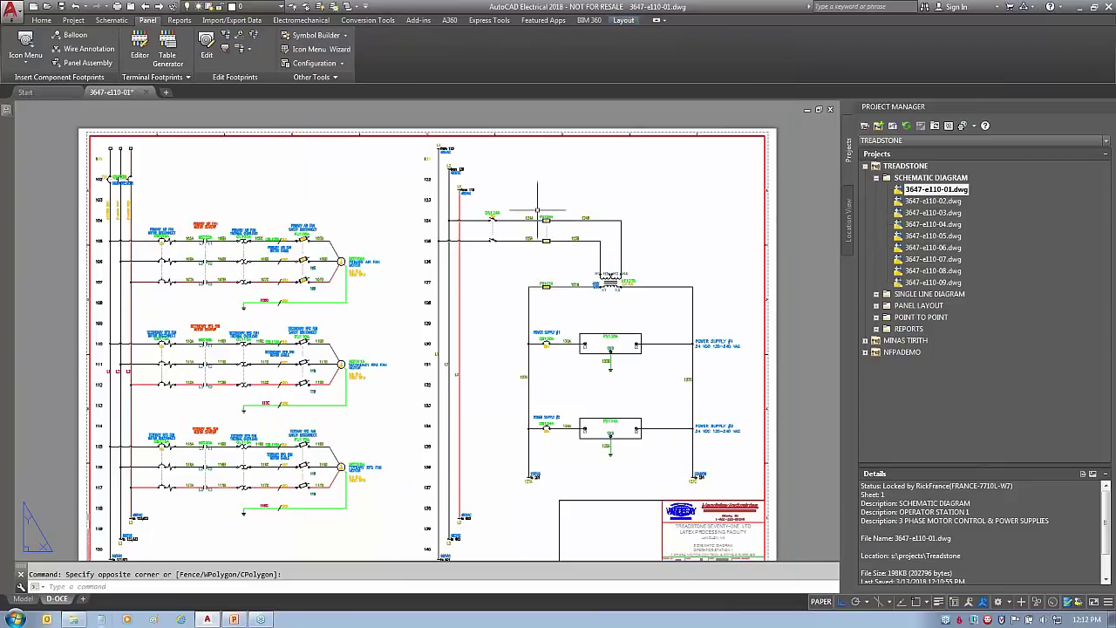
pyautogui.click(26, 598)
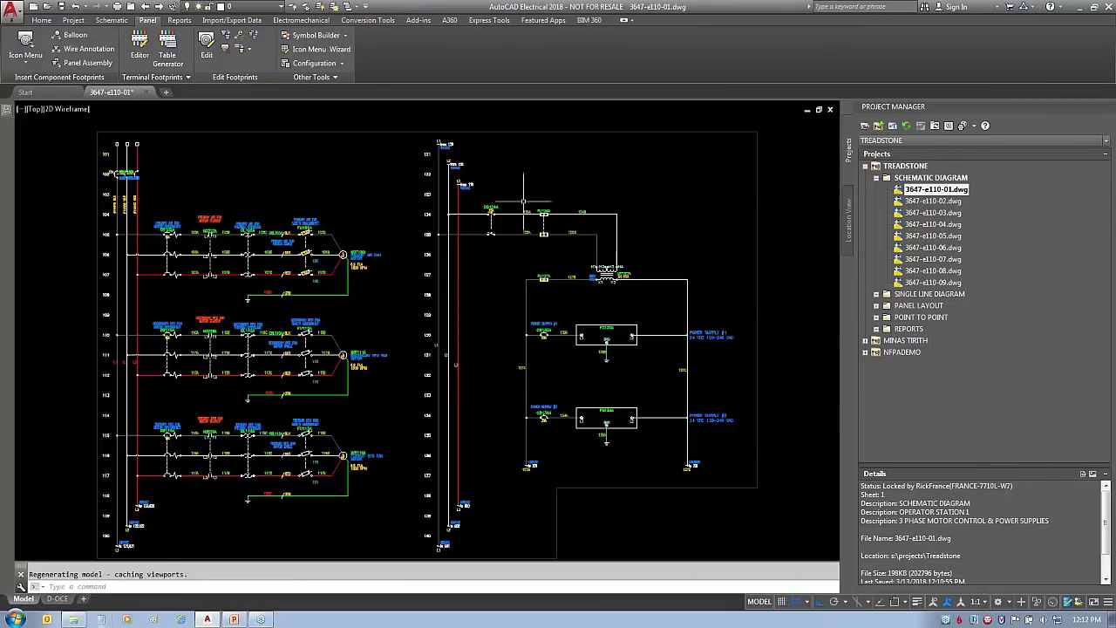
# Edit fuse FU124A to view the default description list read from wd_desc.wdd, and leave without applying changes
pyautogui.rightClick(543, 231)
pyautogui.click(550, 152)
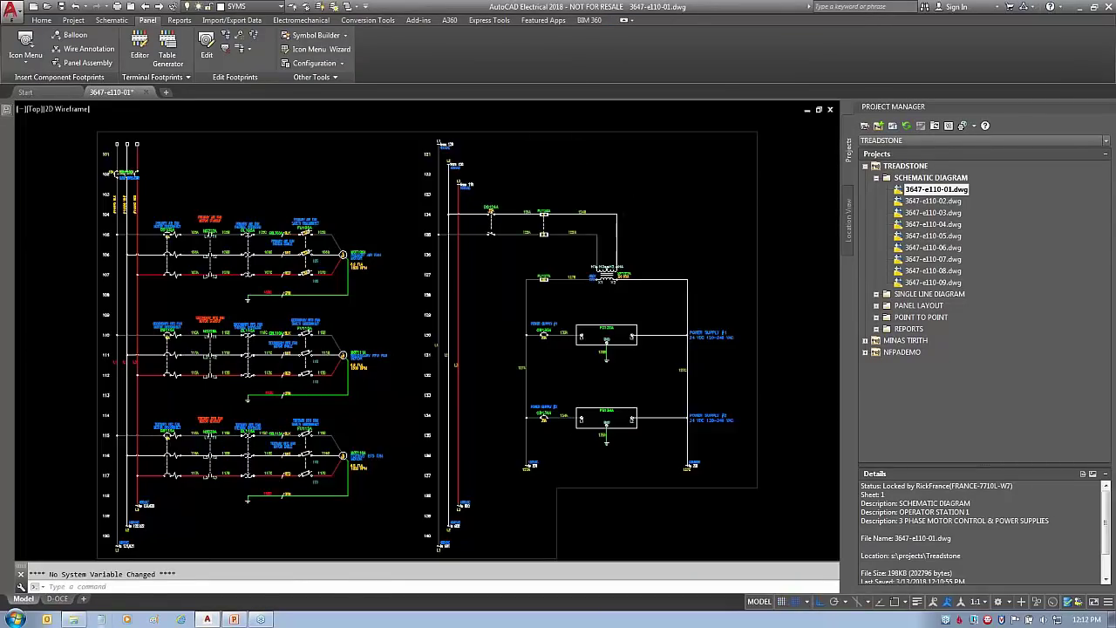
pyautogui.click(627, 216)
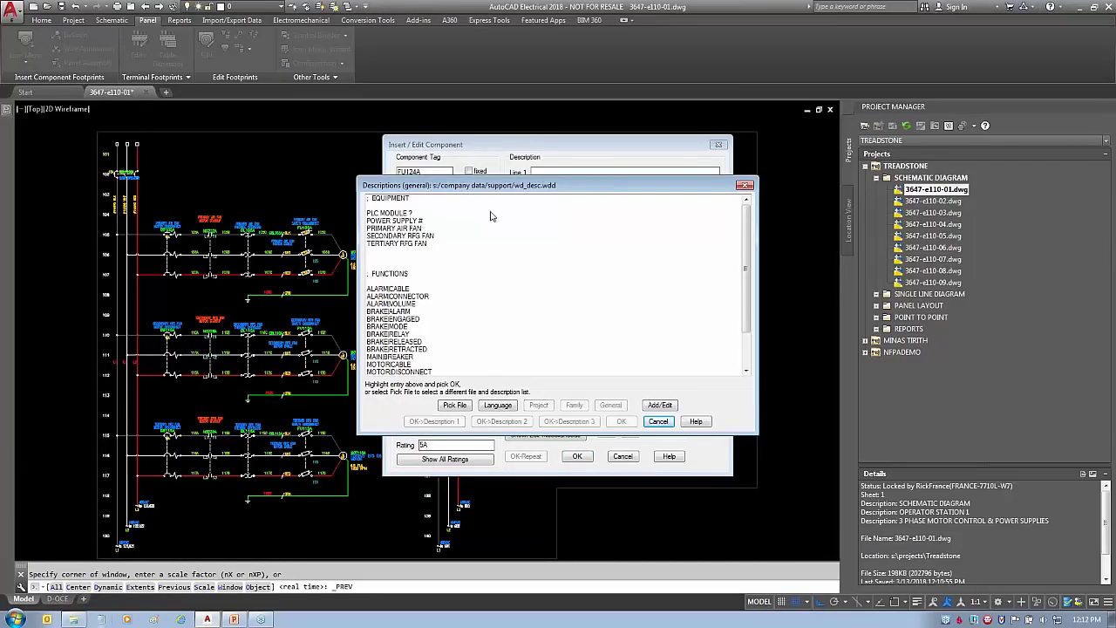
pyautogui.moveTo(525, 200)
pyautogui.mouseDown()
pyautogui.moveTo(571, 200)
pyautogui.moveTo(502, 187)
pyautogui.moveTo(518, 199)
pyautogui.mouseUp()
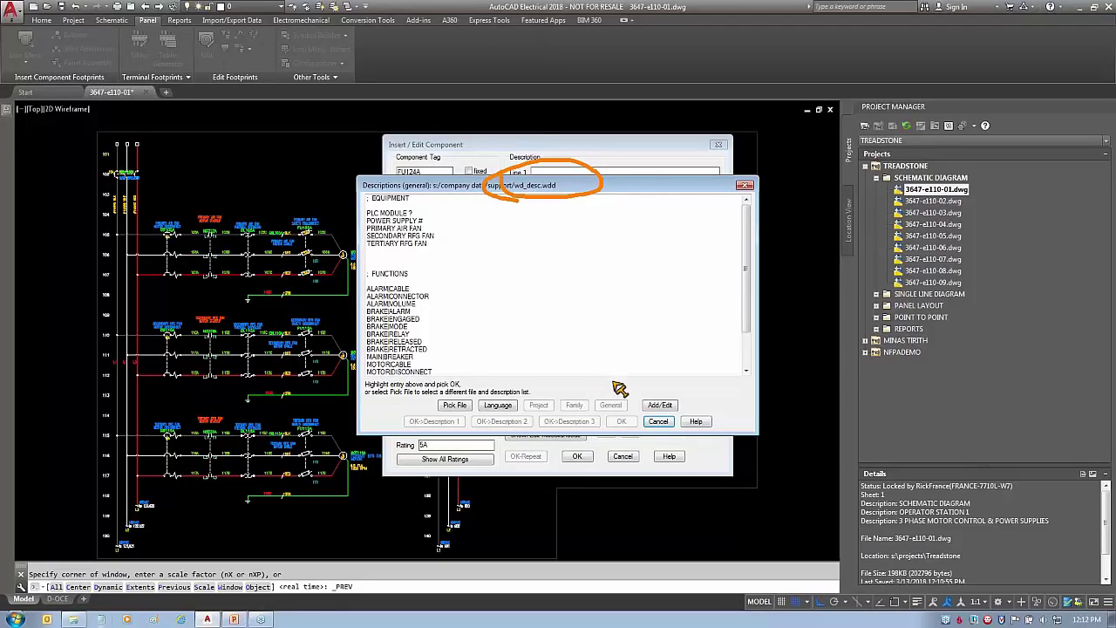
pyautogui.press('Escape')
pyautogui.click(659, 422)
pyautogui.click(619, 457)
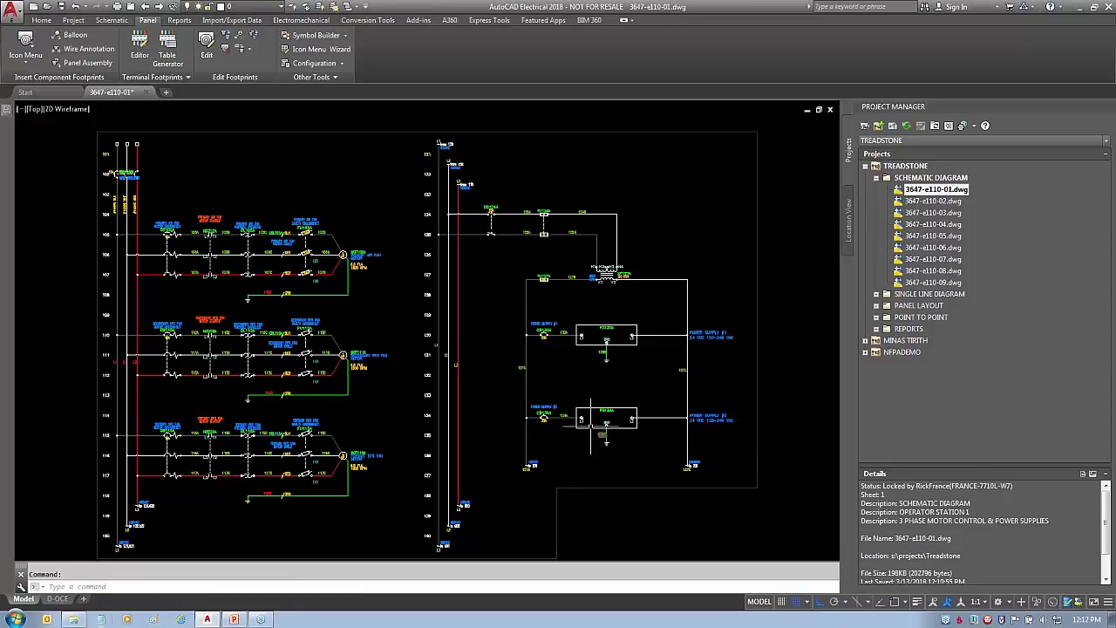
# Open wd_fam.dat from the Support folder, examine its family code substitutions for power supplies and motors, and close the file
pyautogui.click(86, 620)
pyautogui.click(454, 218)
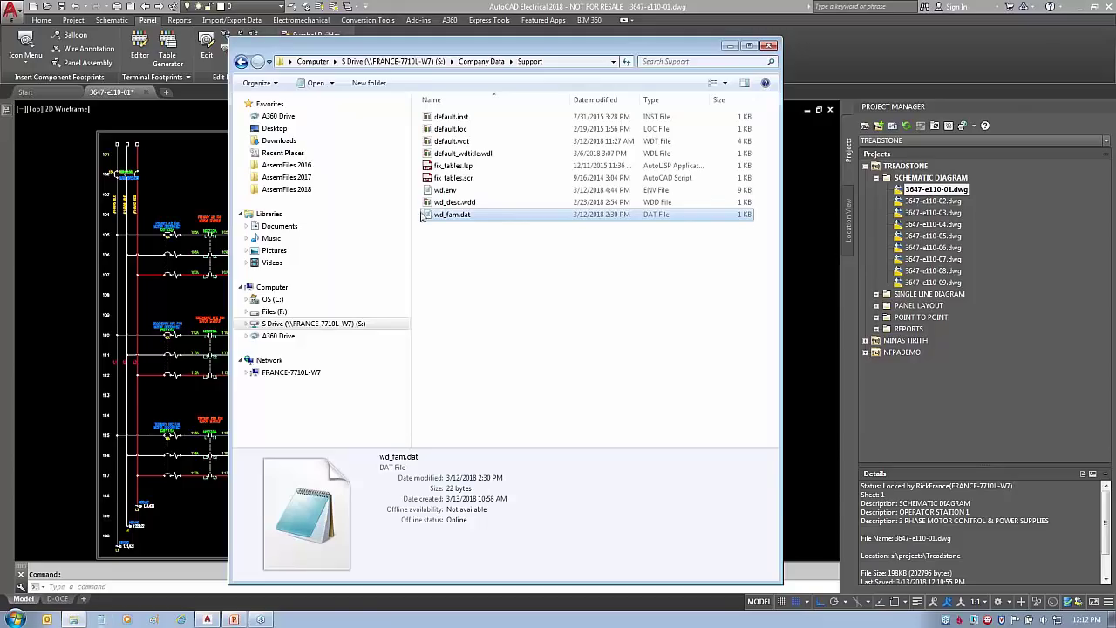
pyautogui.doubleClick(450, 216)
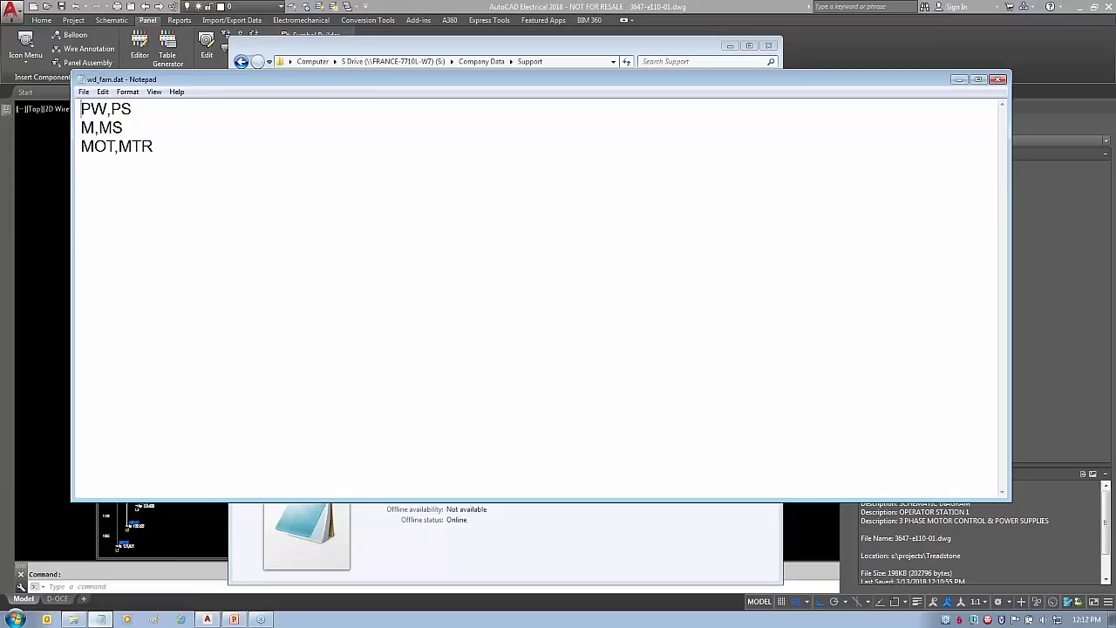
pyautogui.moveTo(72, 244); pyautogui.dragTo(116, 285)
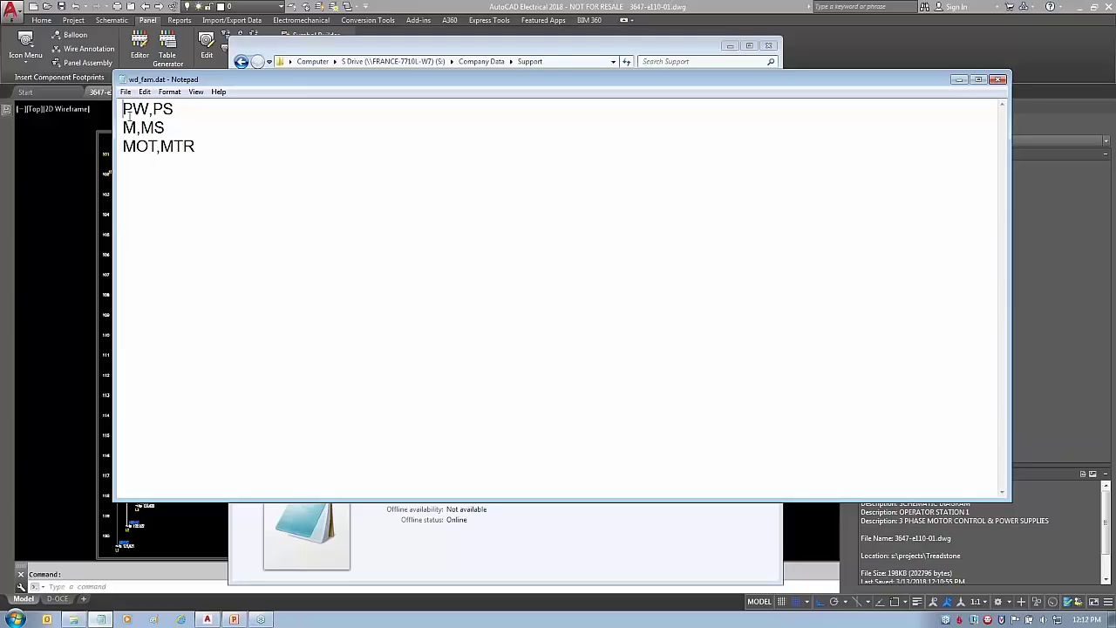
pyautogui.moveTo(123, 109); pyautogui.dragTo(182, 109)
pyautogui.click(145, 146)
pyautogui.doubleClick(155, 146)
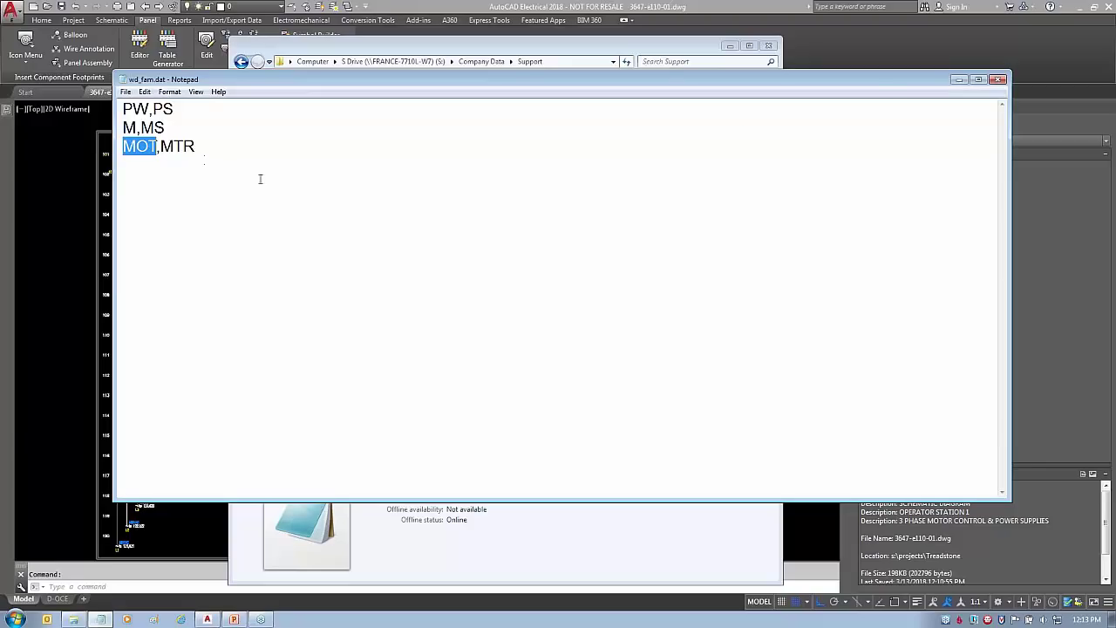
pyautogui.click(1000, 79)
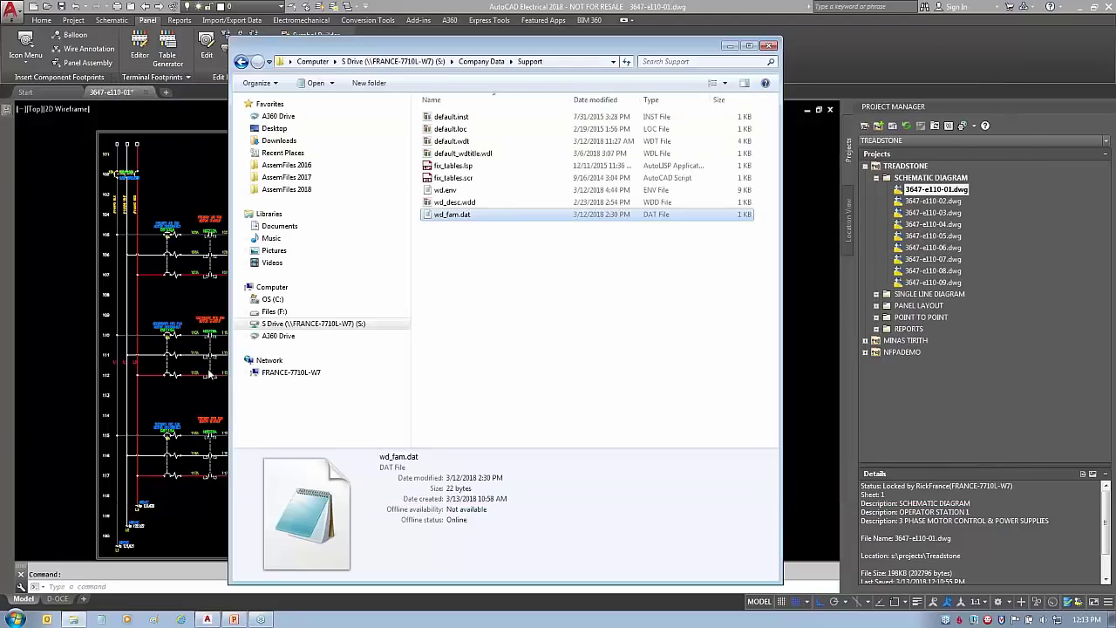
# Examine the tags of the power supply, motor starter and motor components in the schematic, ending with the whole drawing in view
pyautogui.click(180, 301)
pyautogui.scroll(8, 604, 366)
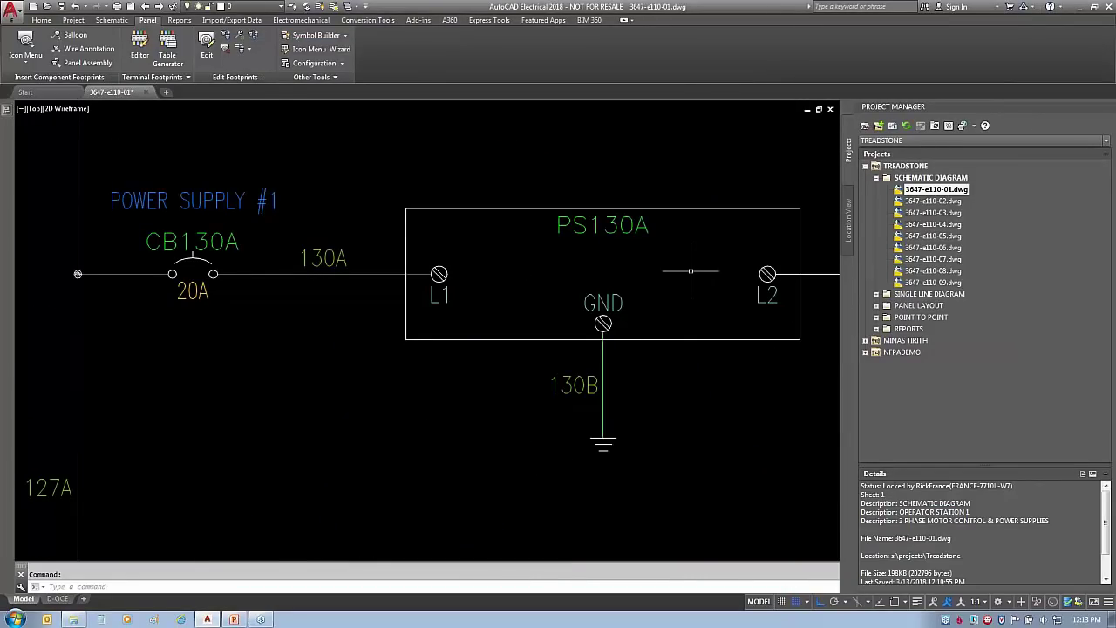
pyautogui.scroll(-6, 690, 271)
pyautogui.scroll(7, 268, 163)
pyautogui.scroll(-4, 467, 313)
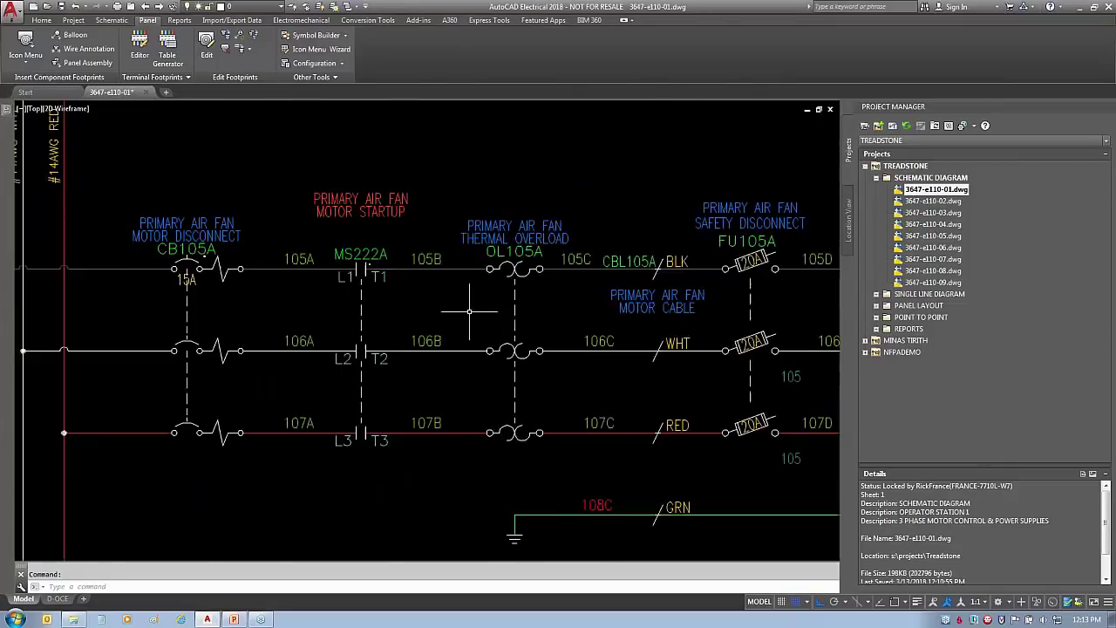
pyautogui.moveTo(665, 332); pyautogui.dragTo(396, 282, button='middle')
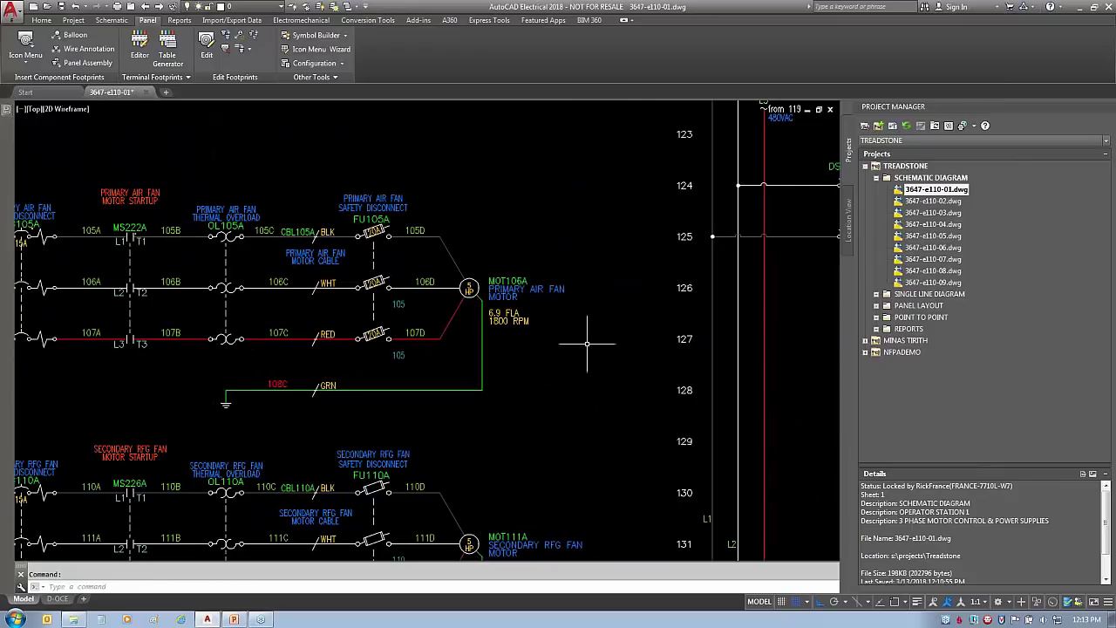
pyautogui.scroll(4, 542, 297)
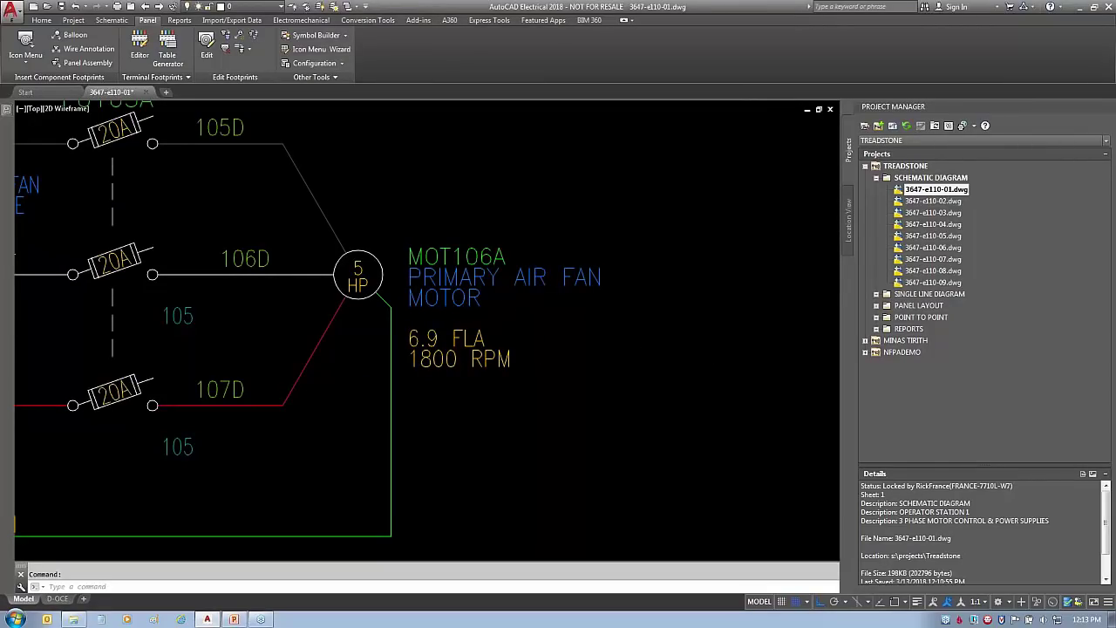
pyautogui.middleClick(618, 408)
pyautogui.middleClick(617, 408)
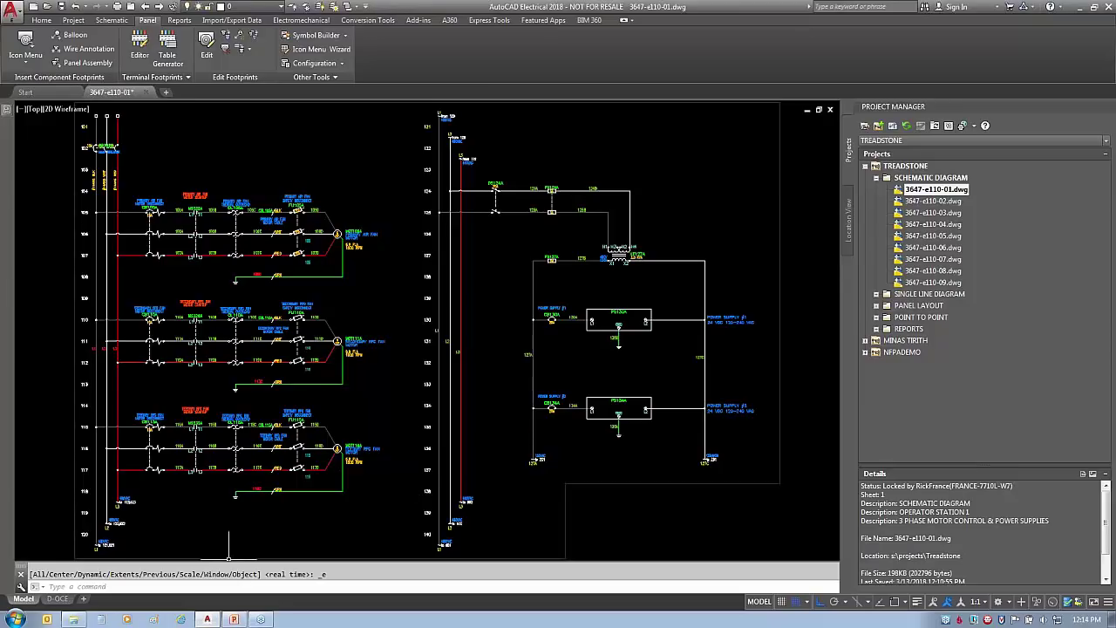
# Point out fix_tables.lsp and fix_tables.scr in the Support folder, and return to the AutoCAD Electrical drawing
pyautogui.click(74, 619)
pyautogui.click(460, 167)
pyautogui.click(468, 179)
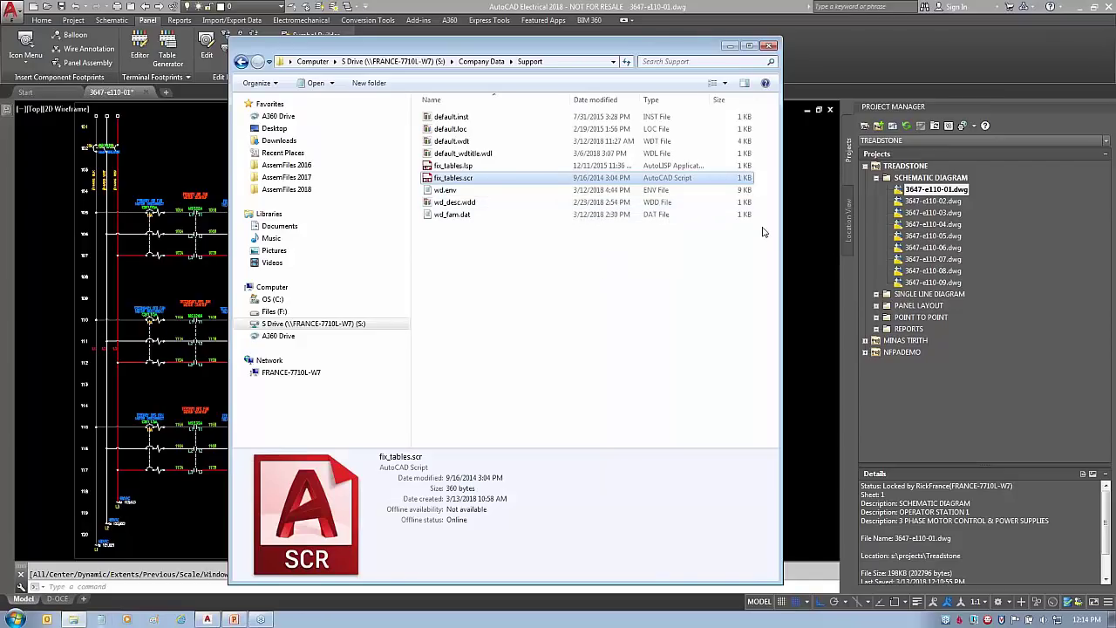
pyautogui.click(802, 220)
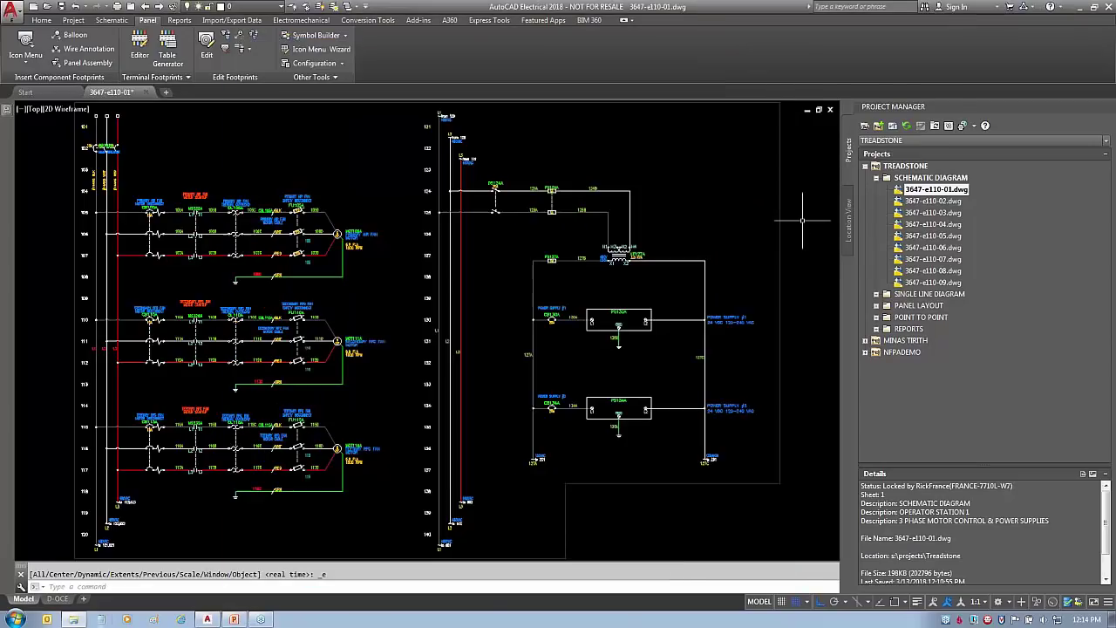
# Open the TREADSTONE project's current settings and examine the environment entries down to the option for checking ACAD paths first
pyautogui.click(905, 167)
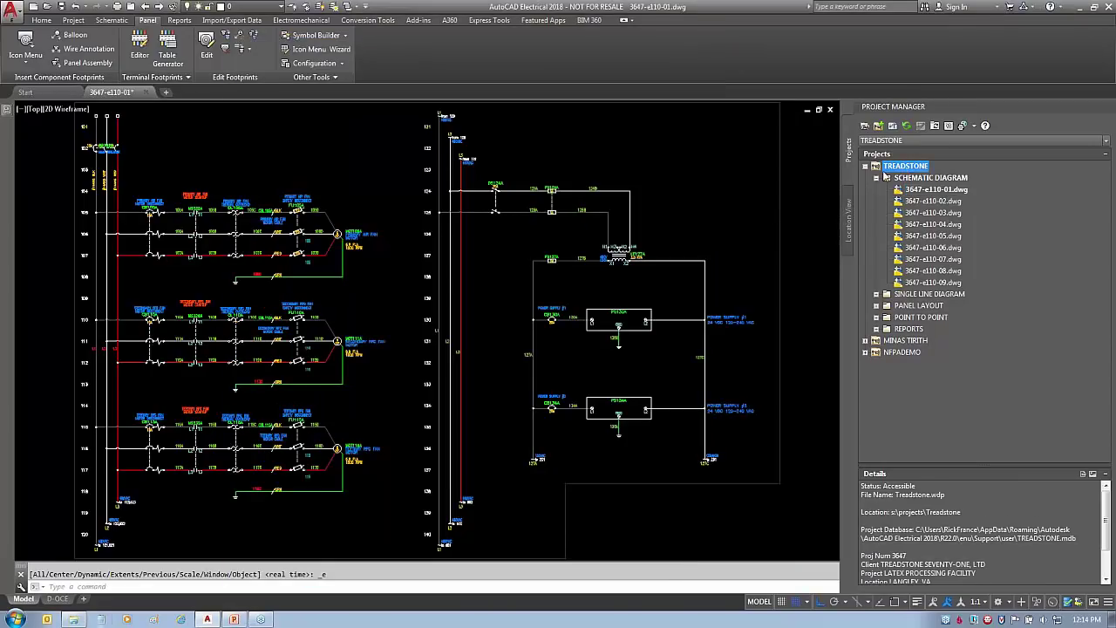
pyautogui.rightClick(905, 168)
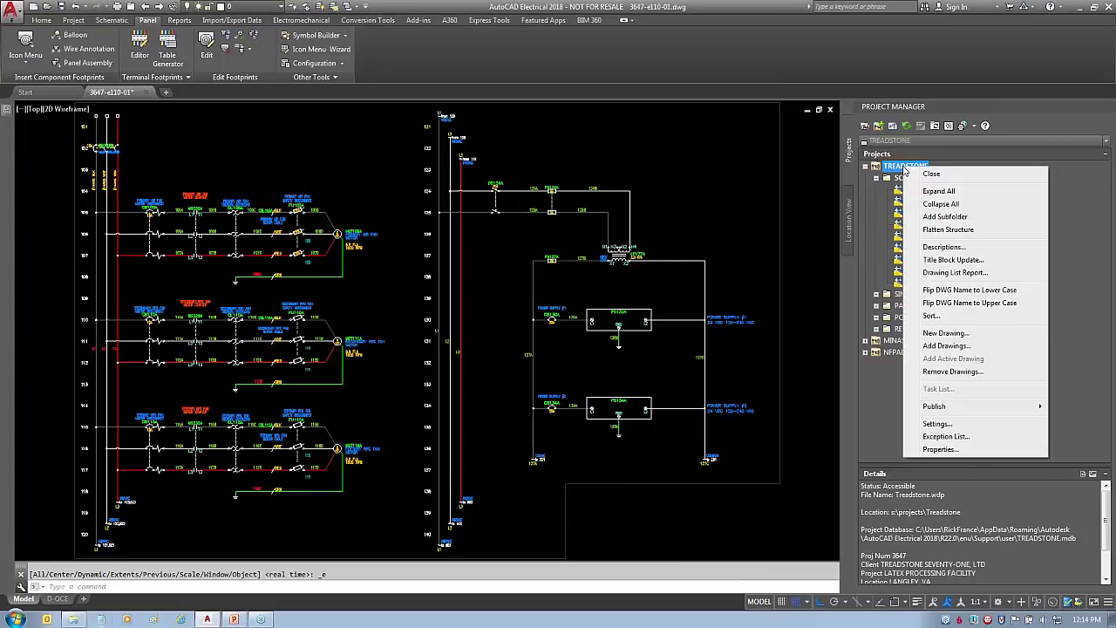
pyautogui.click(935, 424)
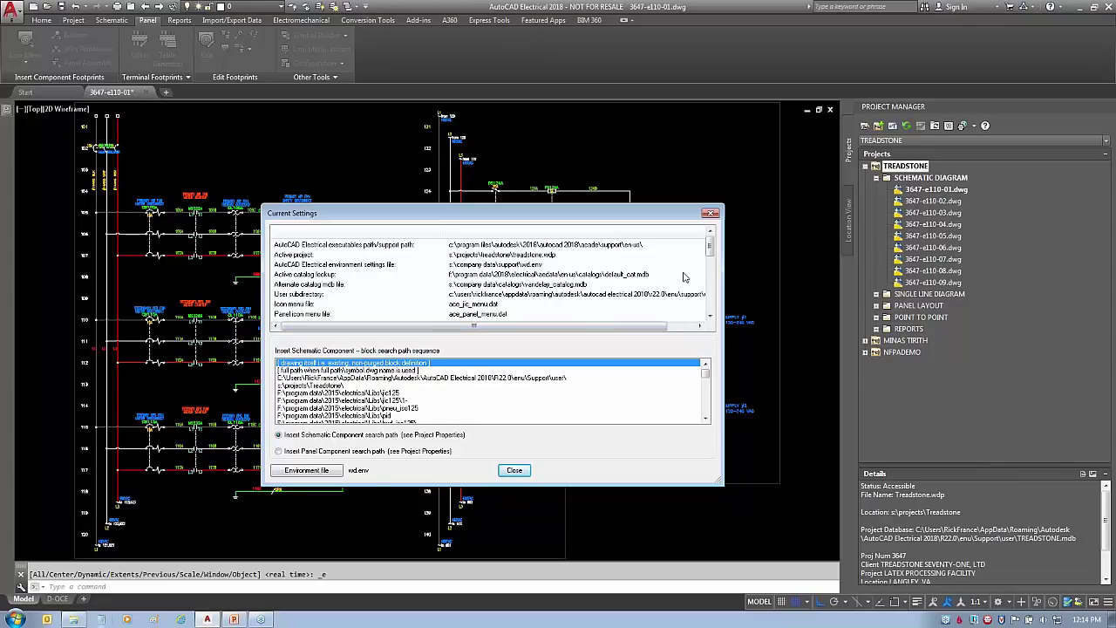
pyautogui.moveTo(707, 252); pyautogui.dragTo(699, 308)
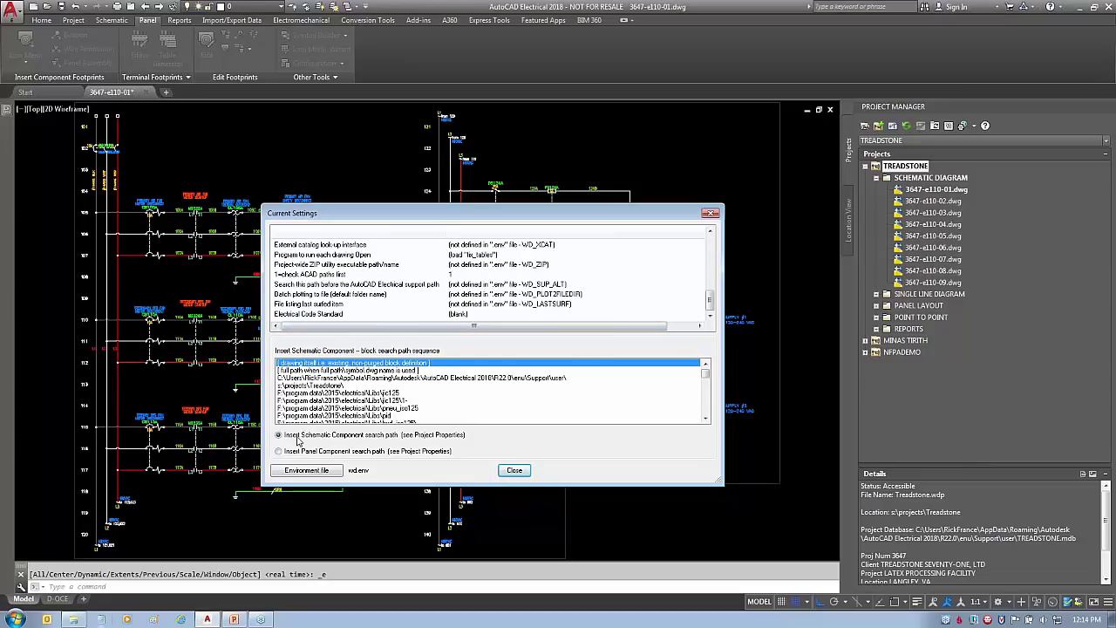
pyautogui.click(332, 277)
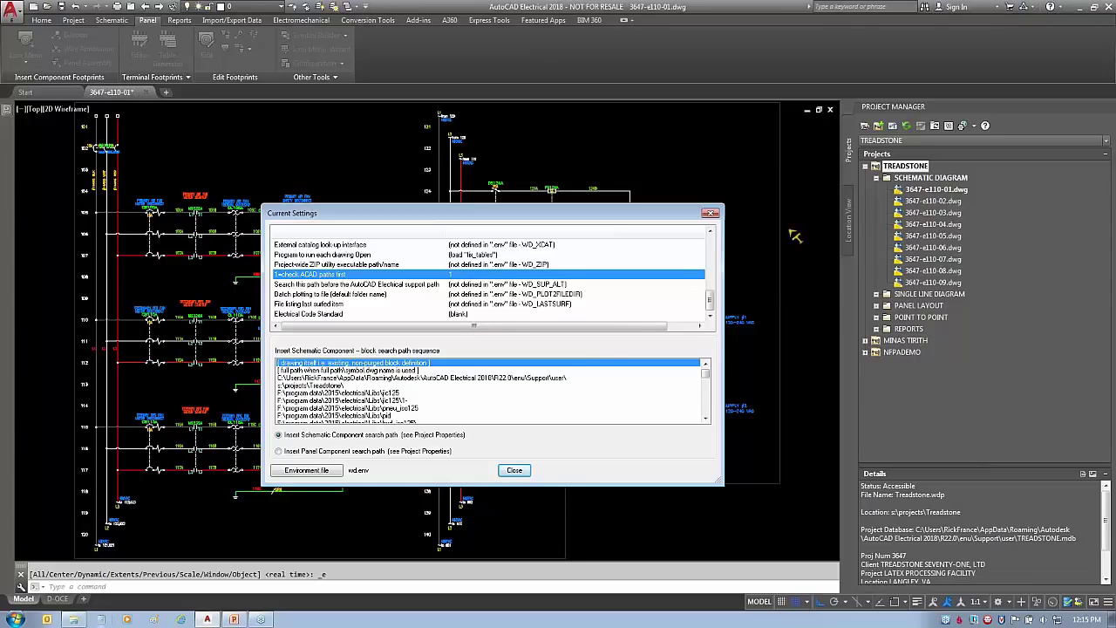
# Close the current settings and examine the schematic and panel footprint library paths in the TREADSTONE project properties, leaving them unsaved
pyautogui.moveTo(872, 142)
pyautogui.mouseDown()
pyautogui.moveTo(974, 156)
pyautogui.moveTo(874, 142)
pyautogui.mouseUp()
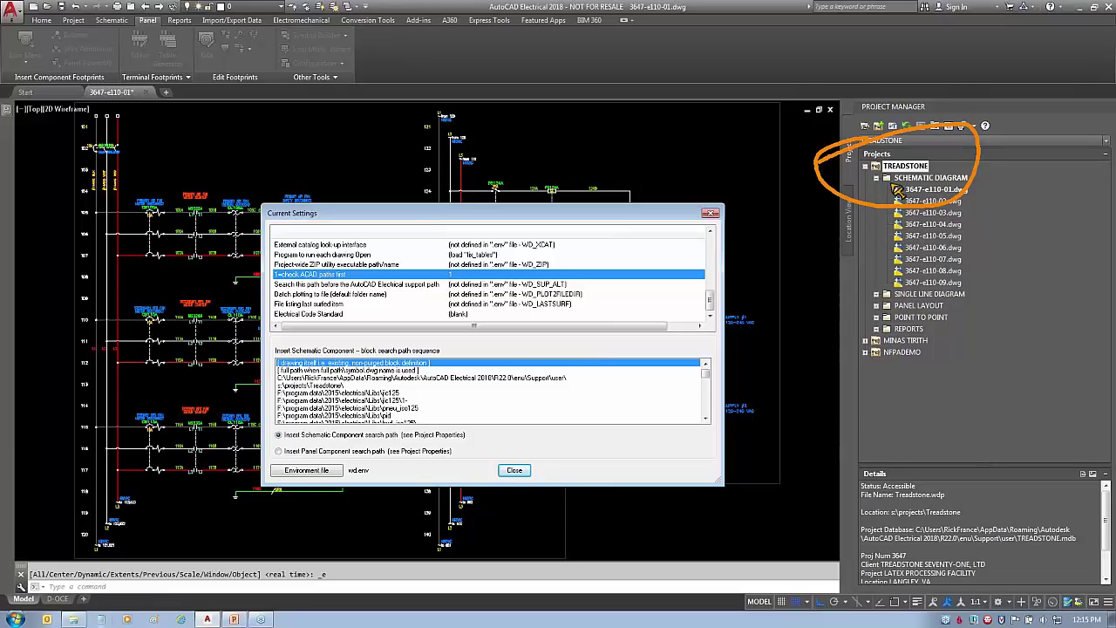
pyautogui.click(514, 471)
pyautogui.rightClick(903, 168)
pyautogui.click(936, 449)
pyautogui.click(422, 187)
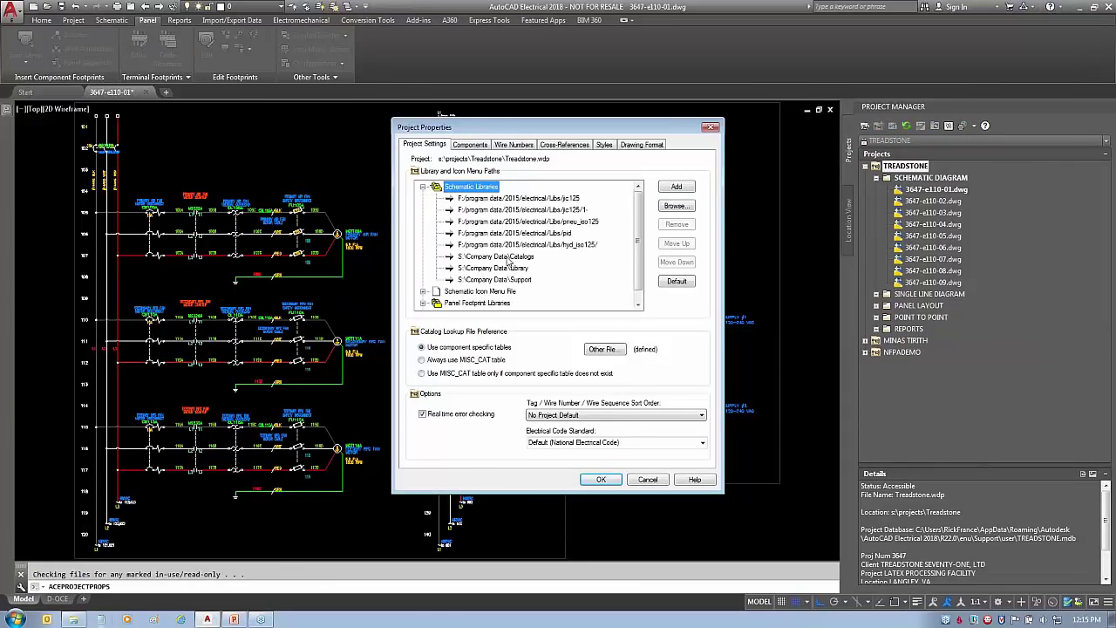
pyautogui.click(422, 302)
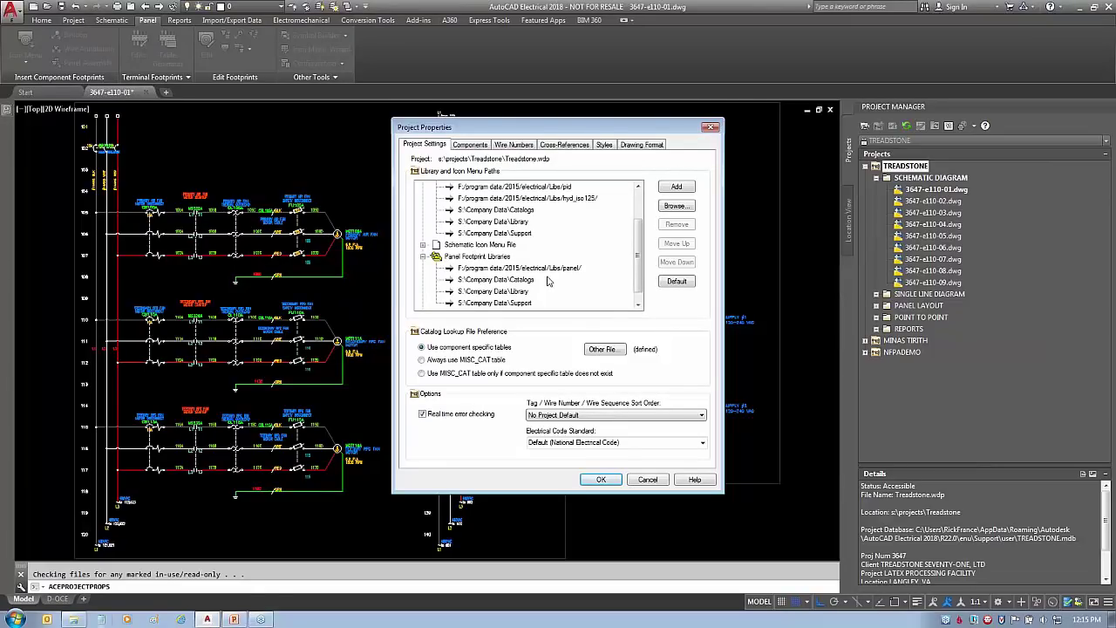
pyautogui.click(648, 480)
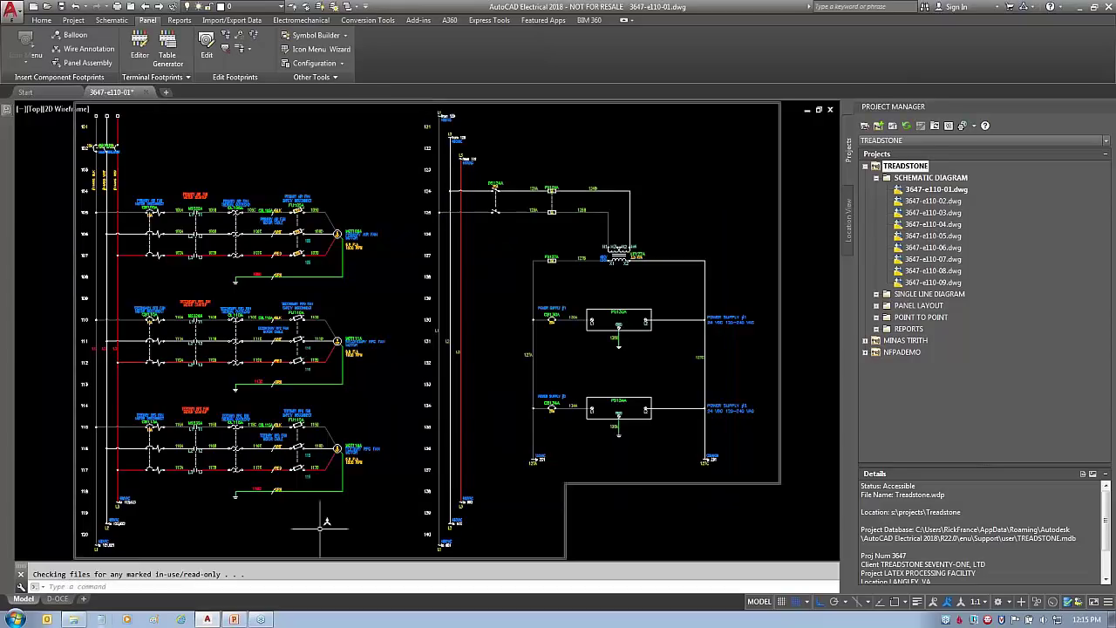
# Review where the TREADSTONE project's properties and its current settings are accessed, closing each without changes
pyautogui.rightClick(914, 166)
pyautogui.click(954, 449)
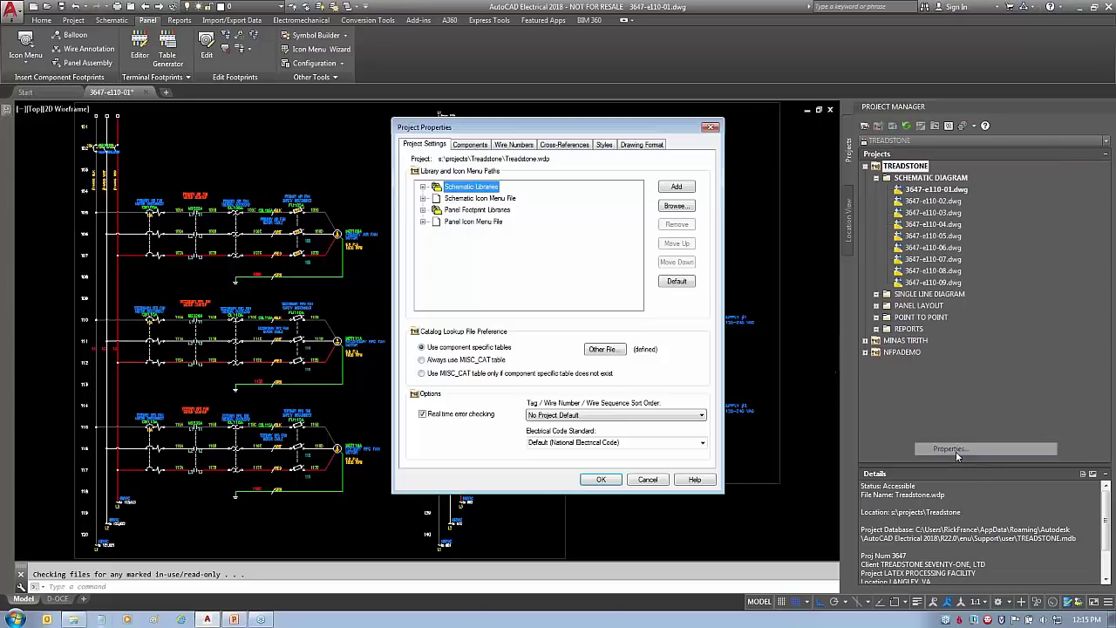
pyautogui.click(650, 479)
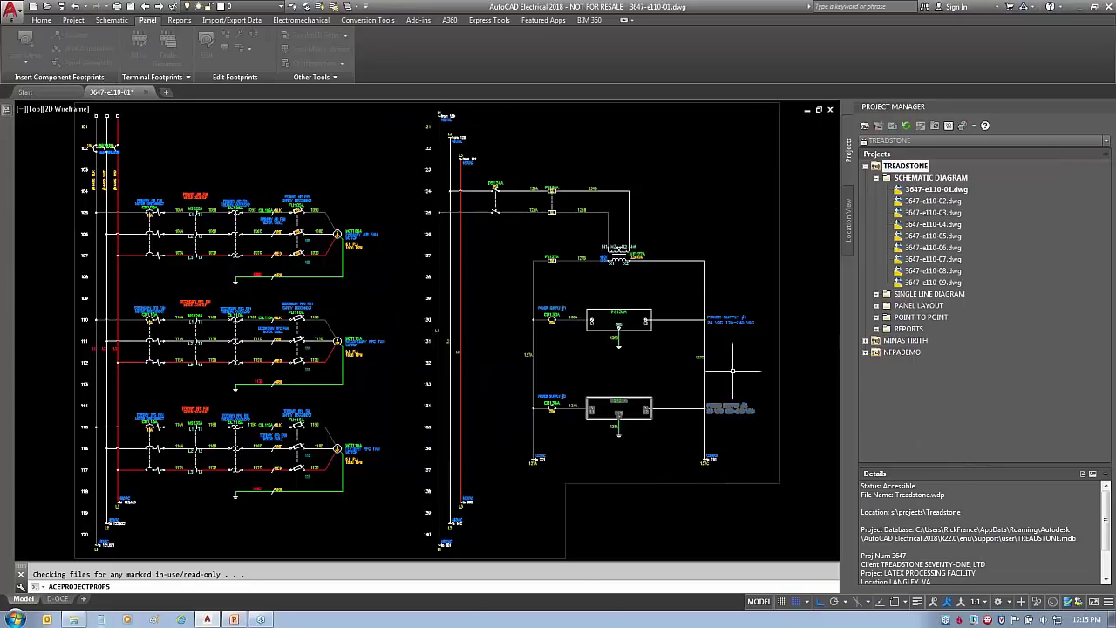
pyautogui.rightClick(899, 167)
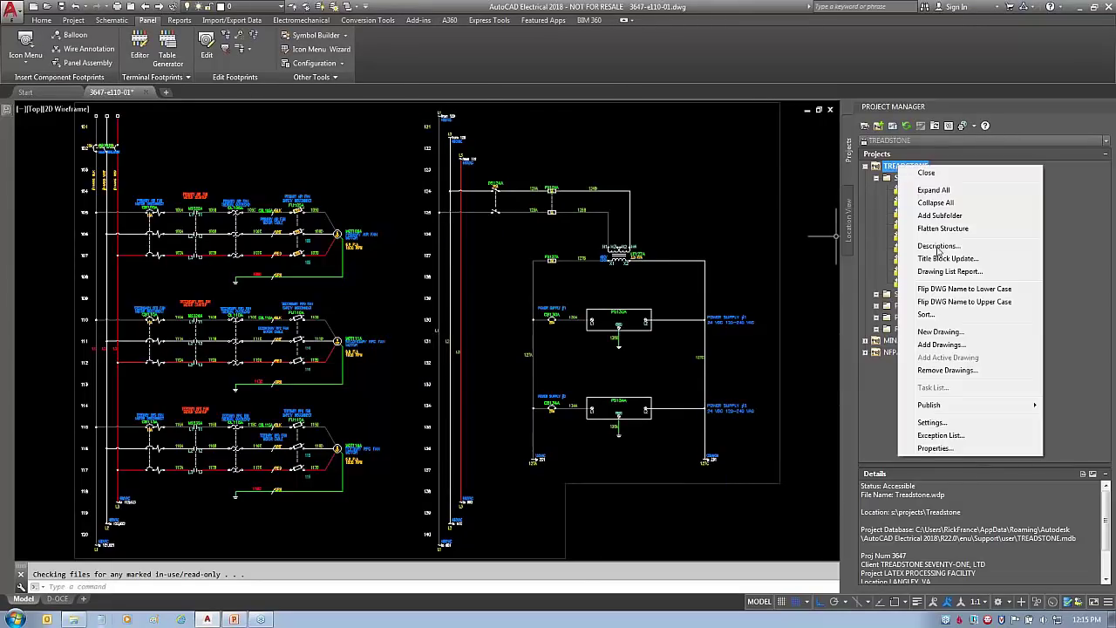
pyautogui.click(933, 424)
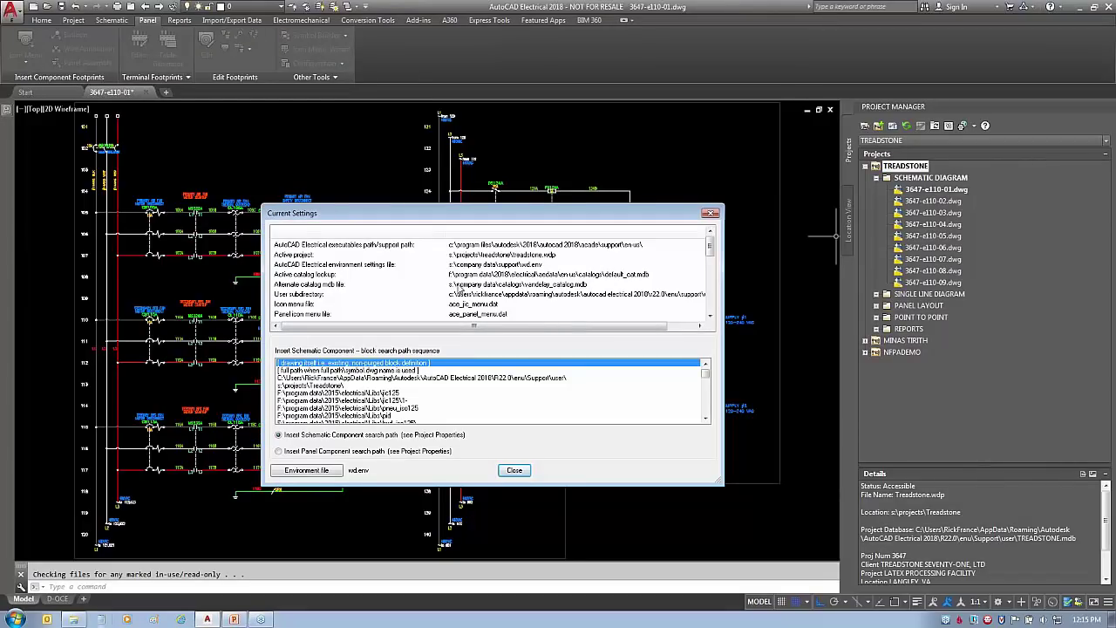
pyautogui.click(514, 470)
# Open the program options, point out the Support File Search Path entry, and cancel out of them
pyautogui.click(14, 14)
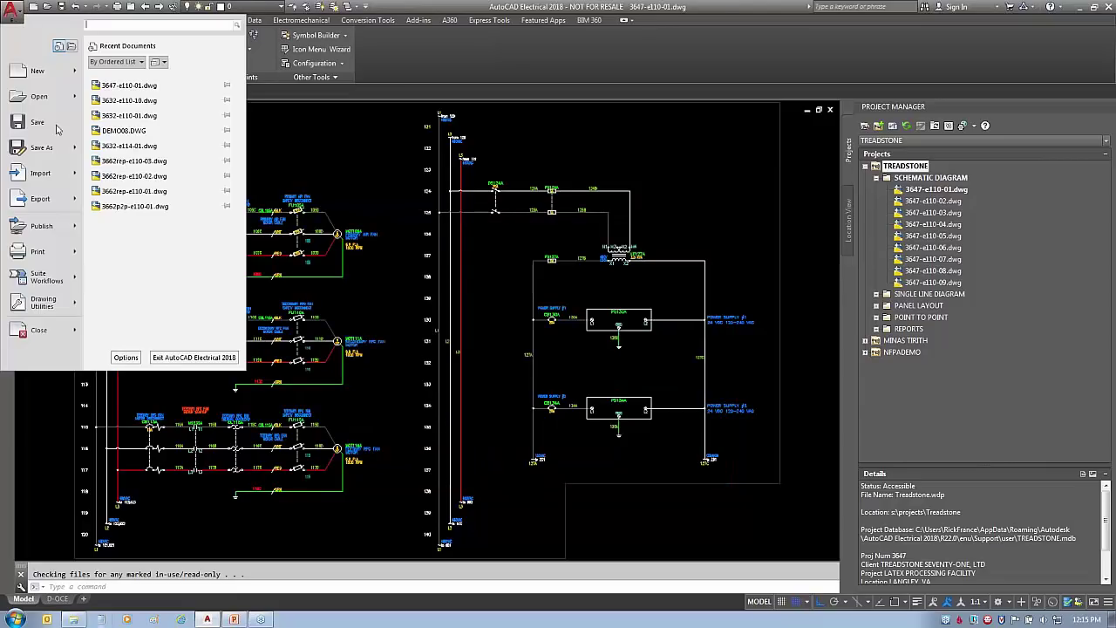
pyautogui.click(125, 357)
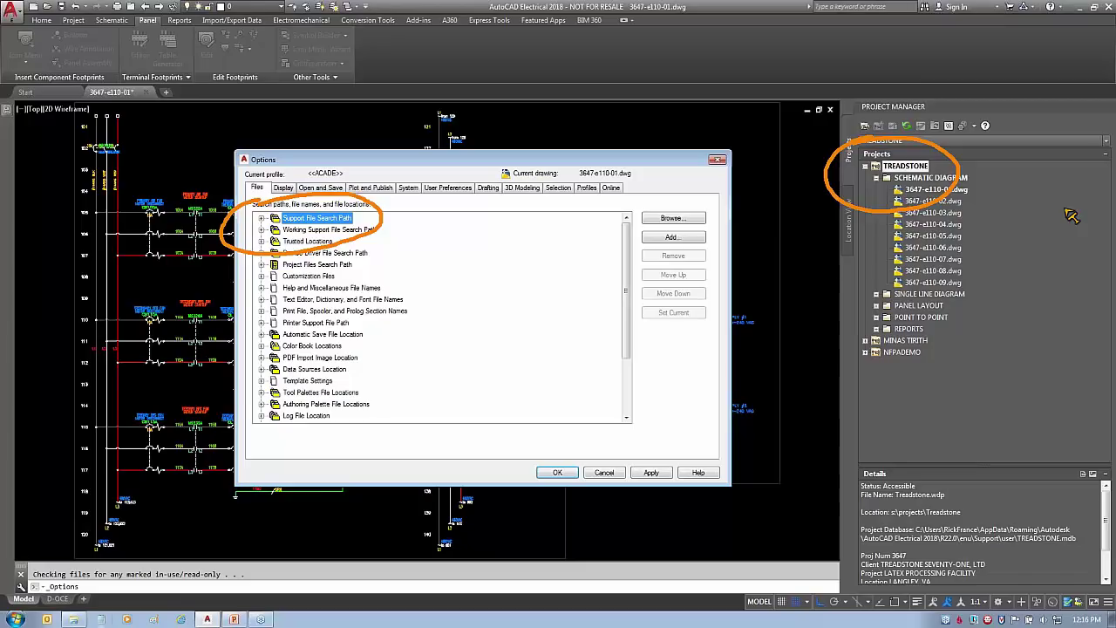
pyautogui.click(608, 473)
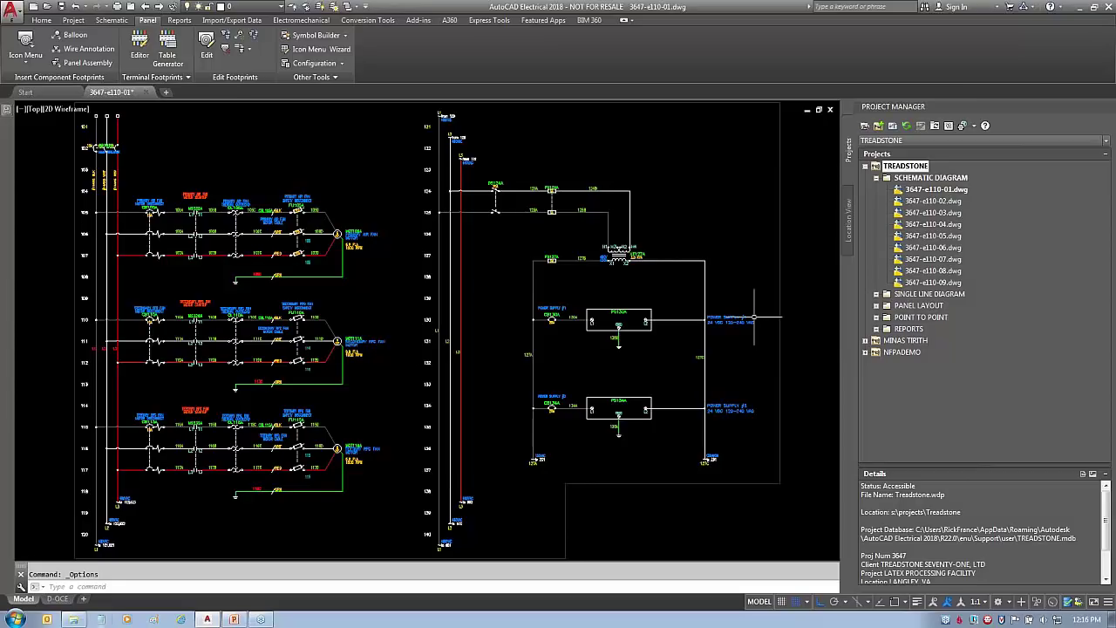
# Try to insert a normally open push button from the JIC schematic symbols
pyautogui.click(111, 20)
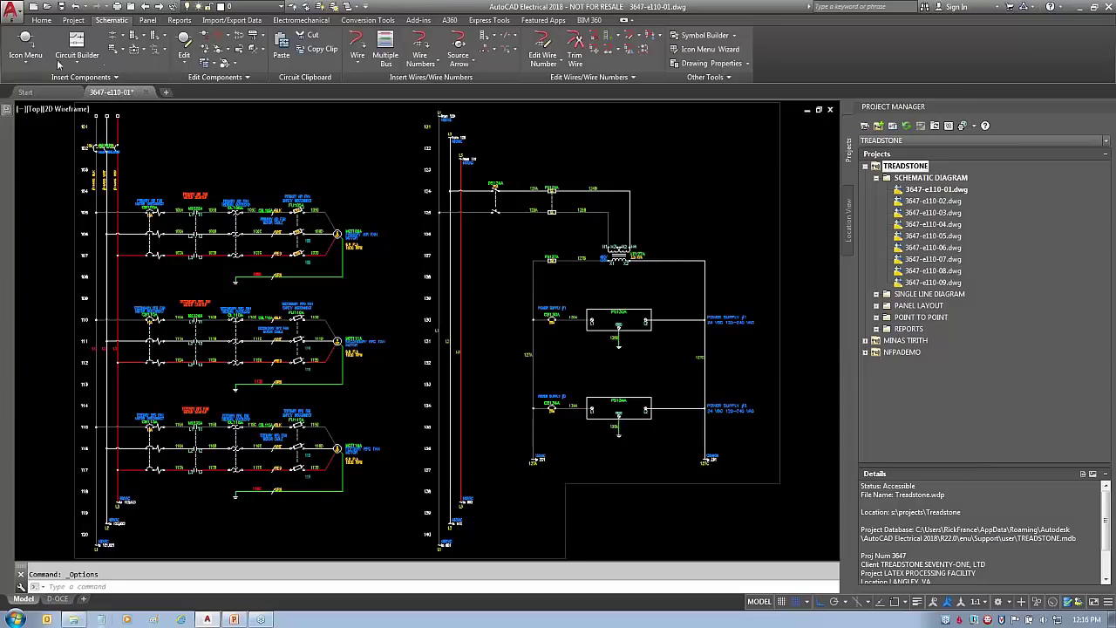
pyautogui.click(25, 44)
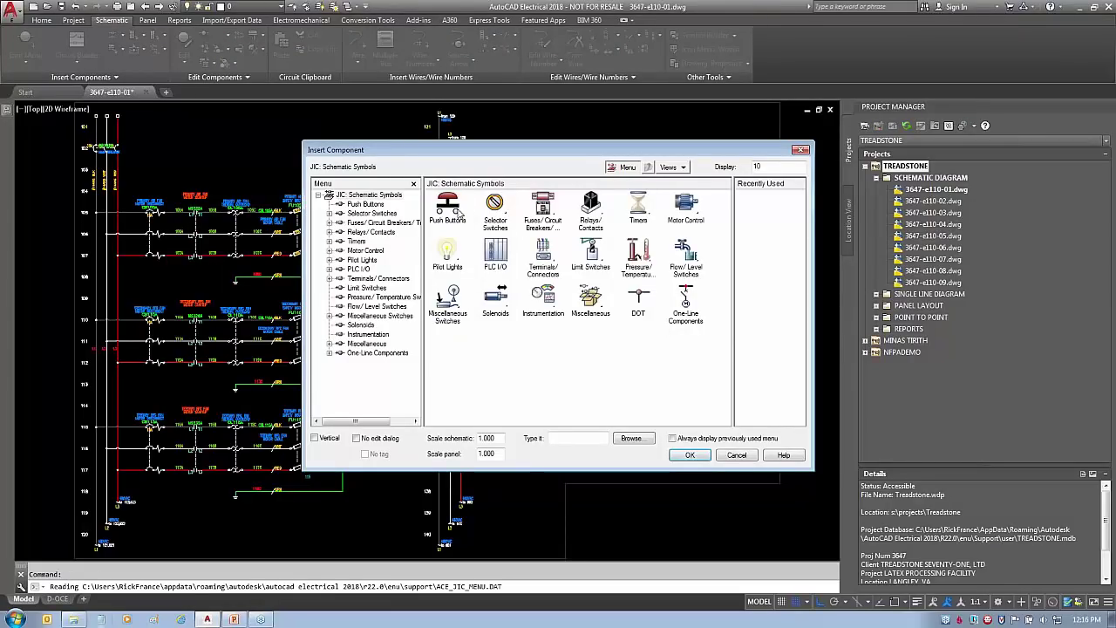
pyautogui.click(449, 208)
pyautogui.click(450, 208)
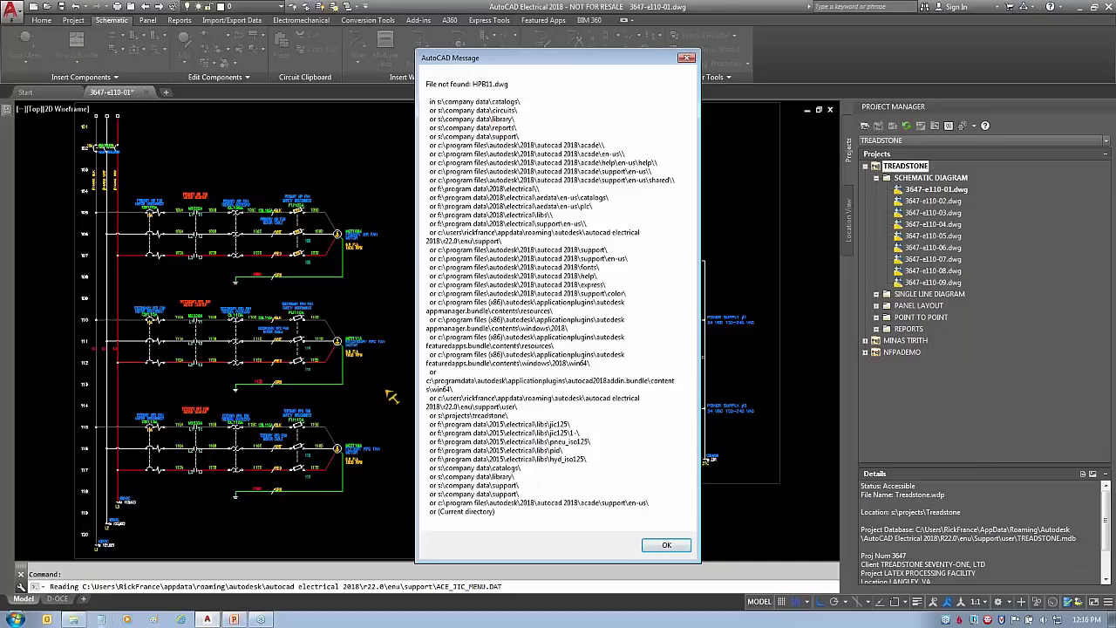
# Examine the order of the search paths in the HPB11.dwg file-not-found message, including the 2015 library paths, and dismiss it
pyautogui.moveTo(421, 389)
pyautogui.mouseDown()
pyautogui.moveTo(624, 415)
pyautogui.moveTo(621, 459)
pyautogui.moveTo(527, 488)
pyautogui.moveTo(386, 438)
pyautogui.moveTo(451, 378)
pyautogui.mouseUp()
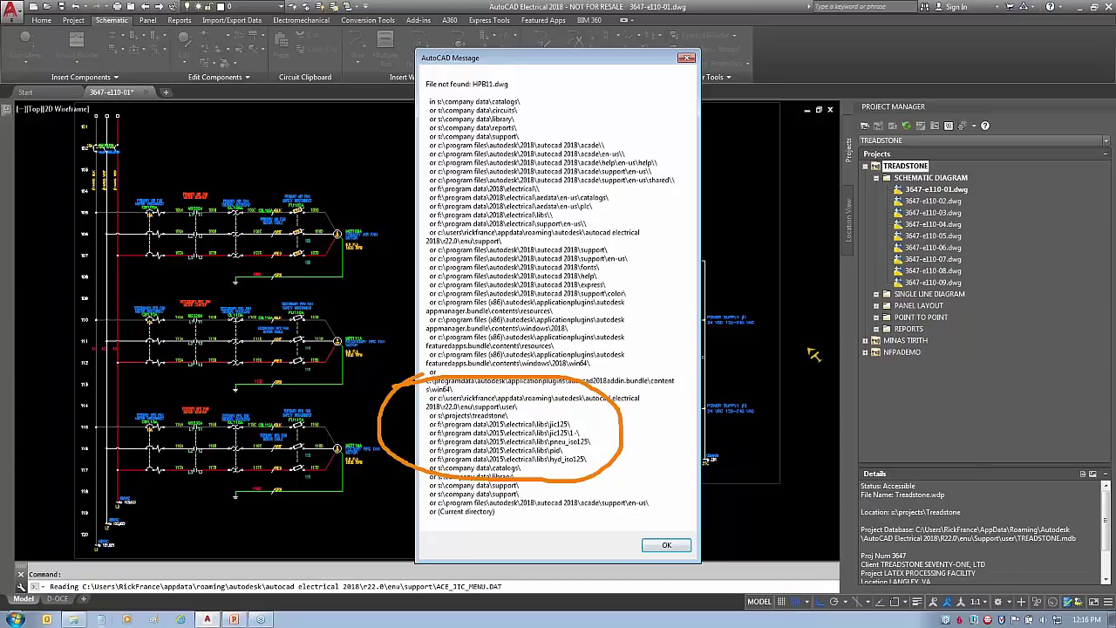
pyautogui.moveTo(382, 422)
pyautogui.mouseDown()
pyautogui.moveTo(312, 99)
pyautogui.moveTo(393, 97)
pyautogui.moveTo(381, 122)
pyautogui.mouseUp()
pyautogui.moveTo(551, 118)
pyautogui.mouseDown()
pyautogui.moveTo(436, 196)
pyautogui.moveTo(436, 140)
pyautogui.mouseUp()
pyautogui.moveTo(575, 173)
pyautogui.mouseDown()
pyautogui.moveTo(684, 335)
pyautogui.moveTo(610, 497)
pyautogui.moveTo(622, 498)
pyautogui.moveTo(598, 479)
pyautogui.moveTo(614, 497)
pyautogui.moveTo(596, 498)
pyautogui.mouseUp()
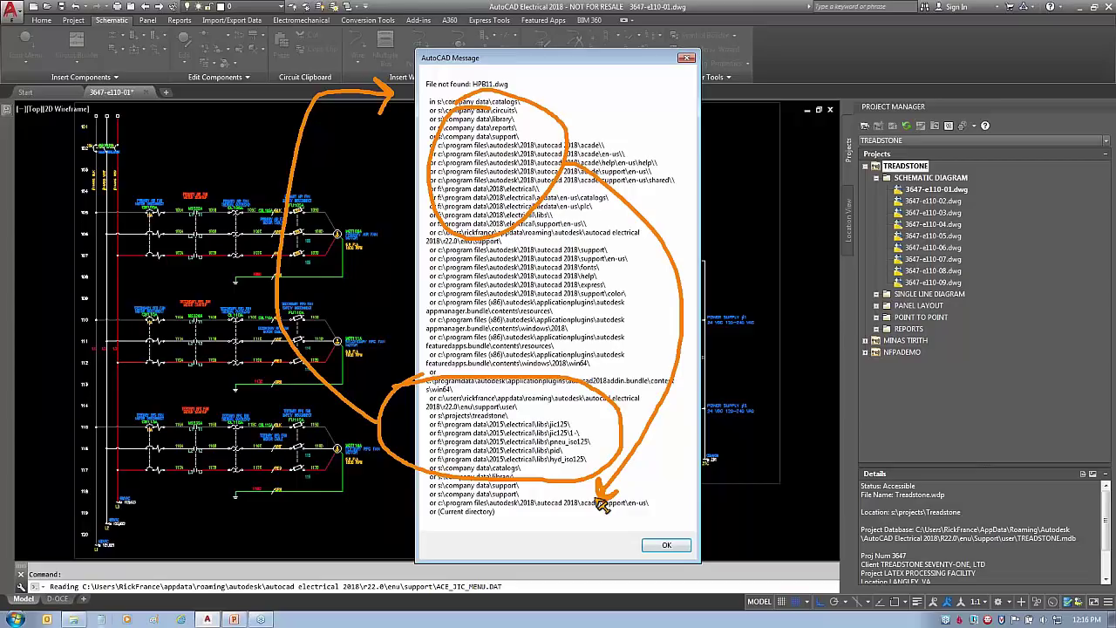
pyautogui.press('Escape')
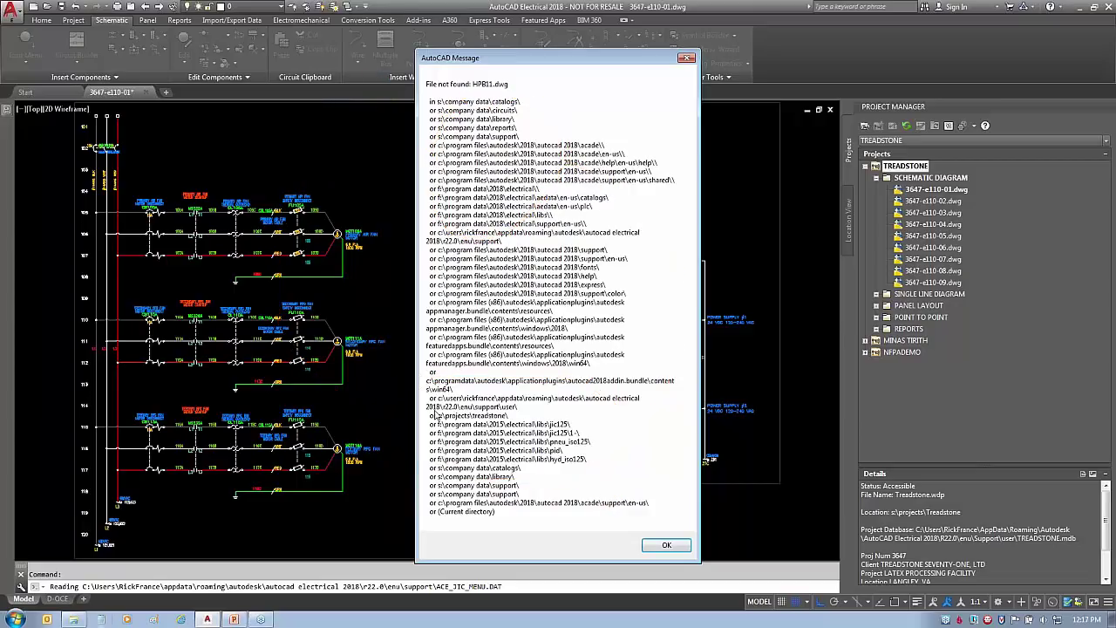
pyautogui.moveTo(632, 423)
pyautogui.mouseDown()
pyautogui.moveTo(395, 430)
pyautogui.moveTo(536, 394)
pyautogui.mouseUp()
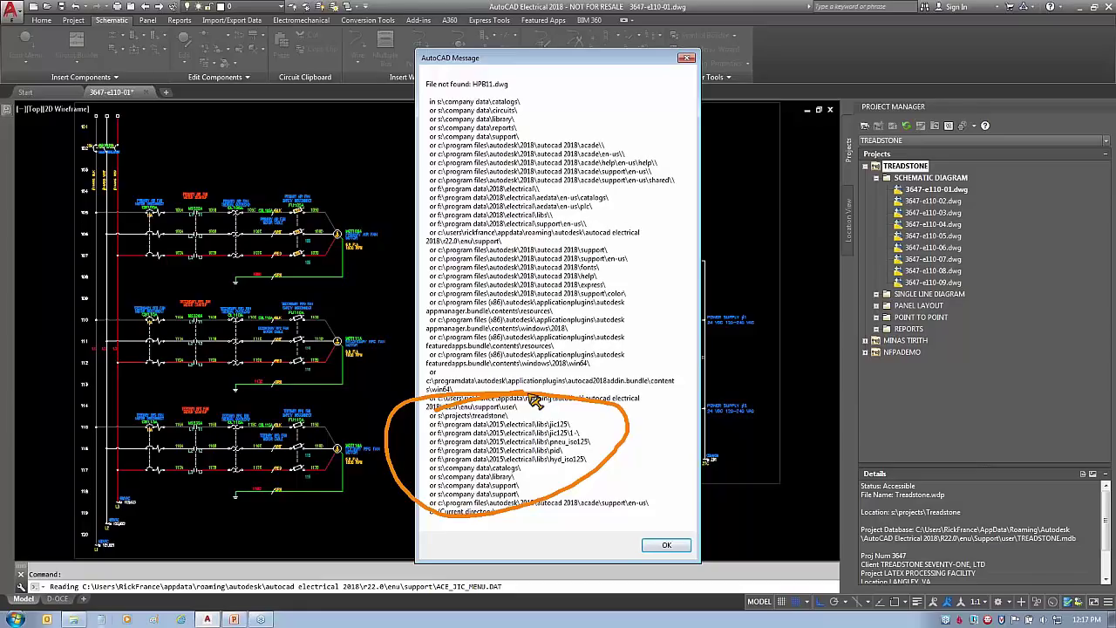
pyautogui.click(666, 547)
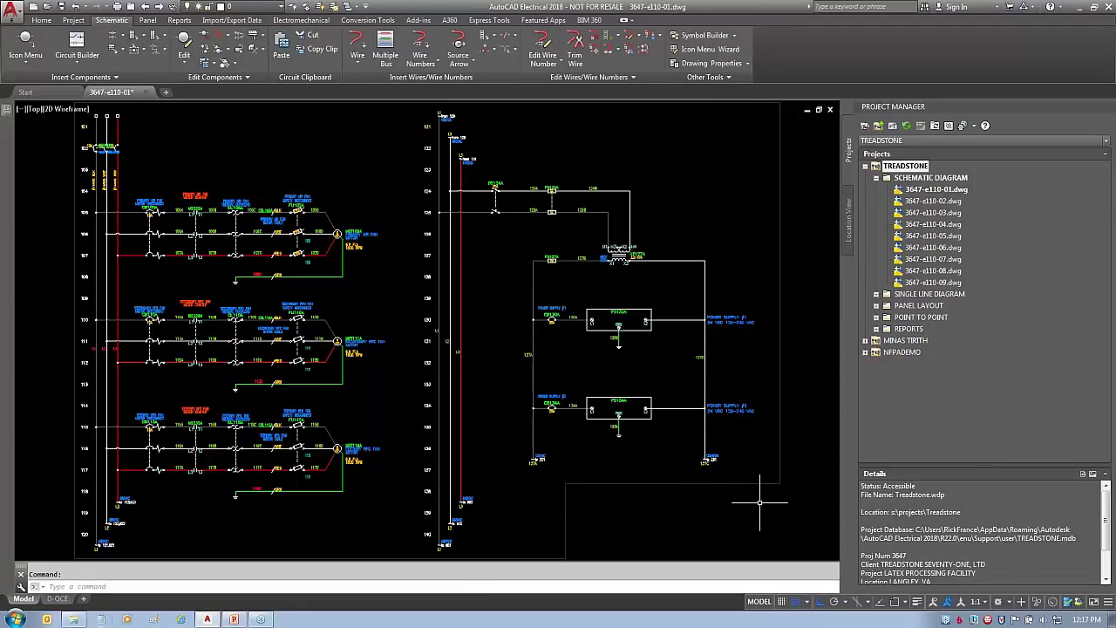
# Reset the Schematic Libraries paths in the TREADSTONE project properties to their defaults
pyautogui.rightClick(905, 167)
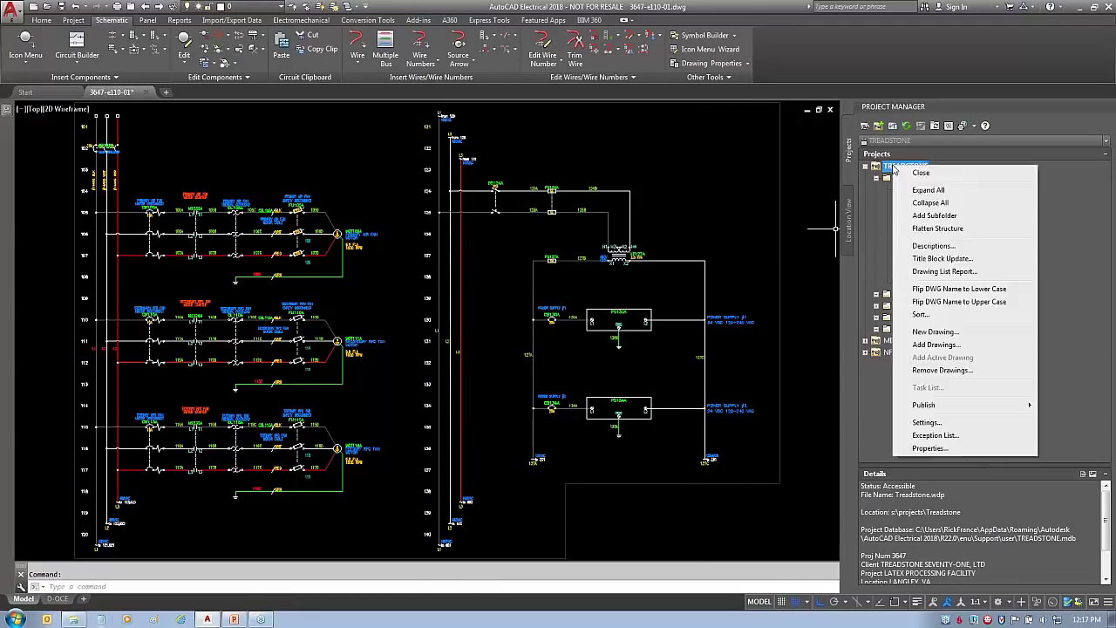
pyautogui.click(929, 448)
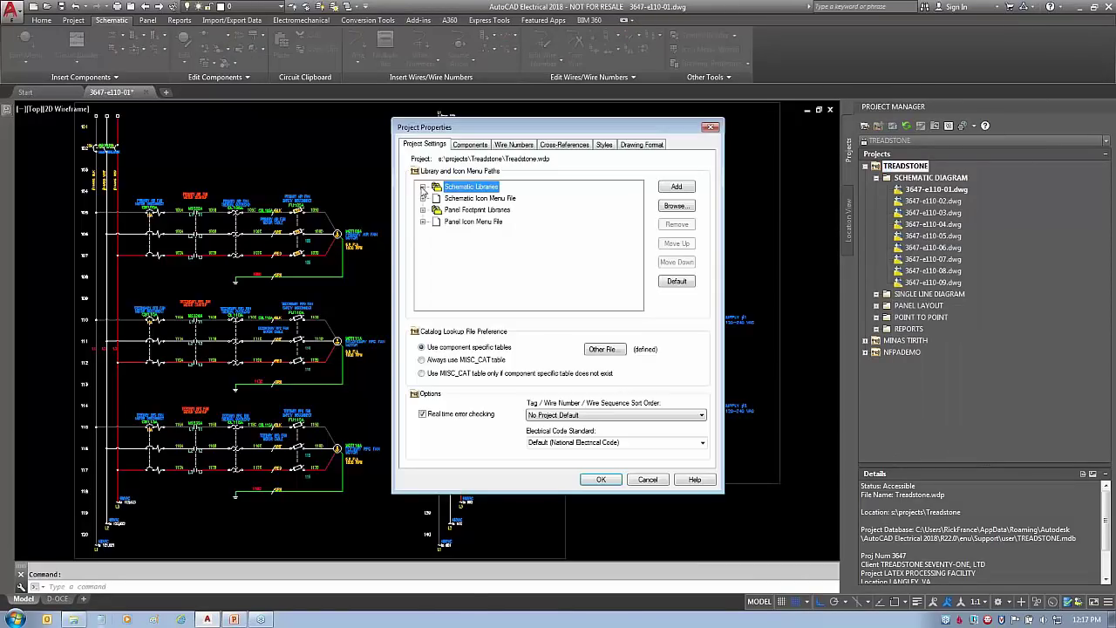
pyautogui.click(423, 187)
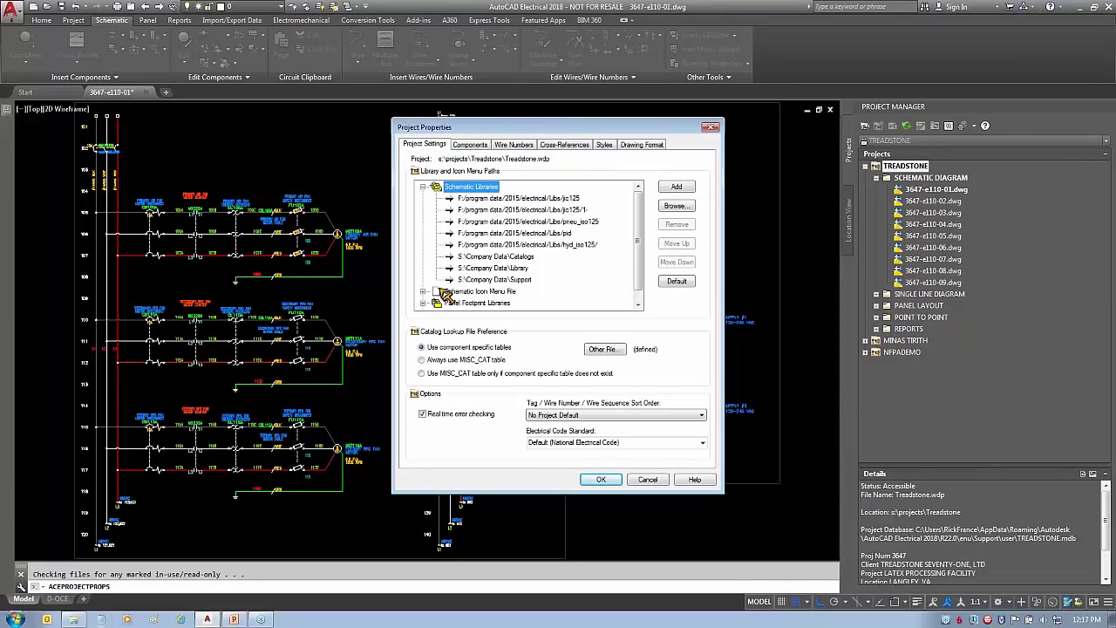
pyautogui.moveTo(520, 301)
pyautogui.mouseDown()
pyautogui.moveTo(545, 279)
pyautogui.moveTo(514, 252)
pyautogui.moveTo(456, 256)
pyautogui.moveTo(451, 296)
pyautogui.mouseUp()
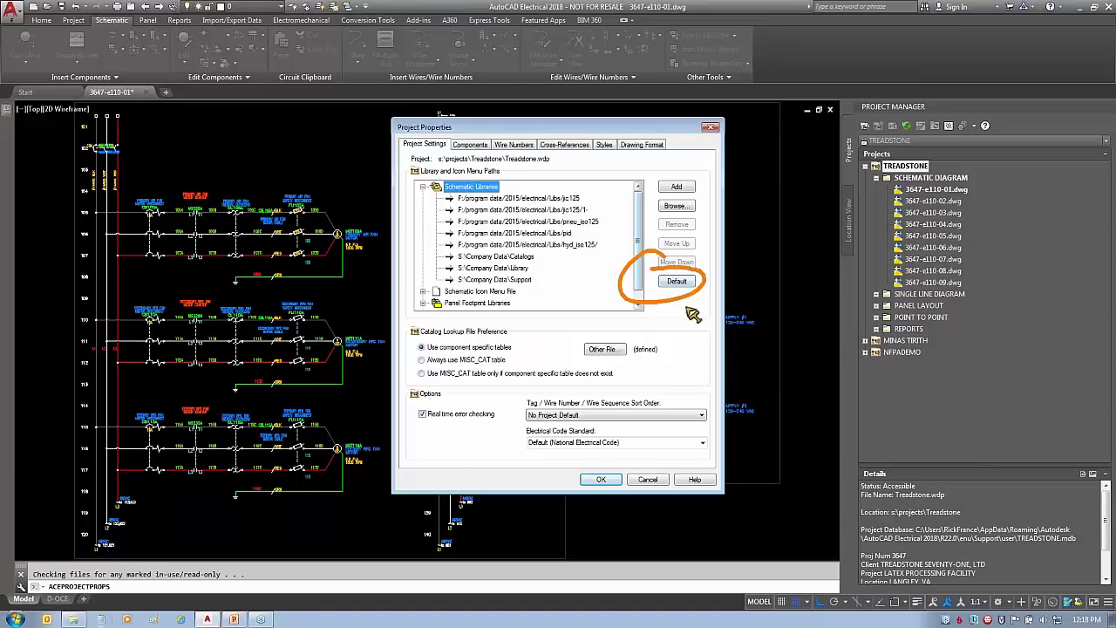
pyautogui.click(677, 282)
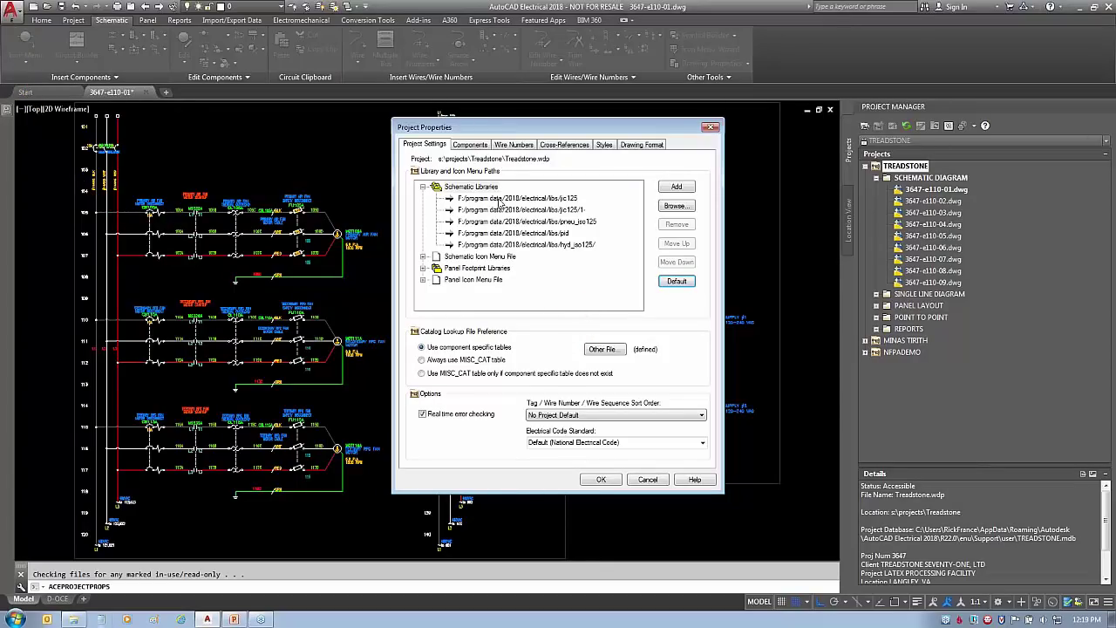
# Reset the Panel Footprint Libraries paths in the project properties to the default
pyautogui.click(422, 269)
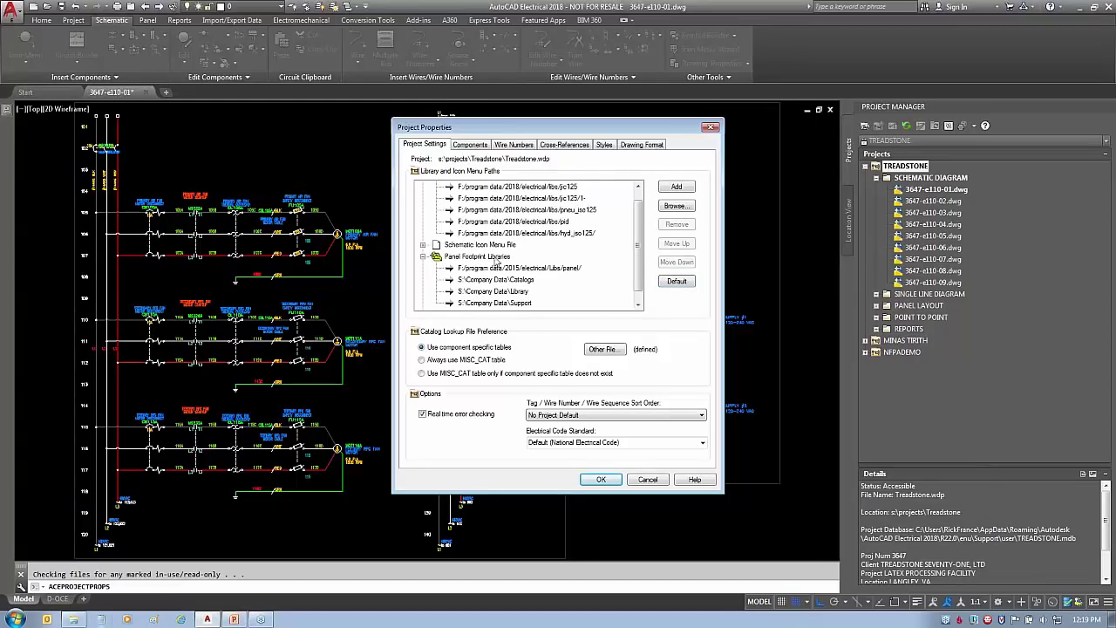
pyautogui.click(492, 259)
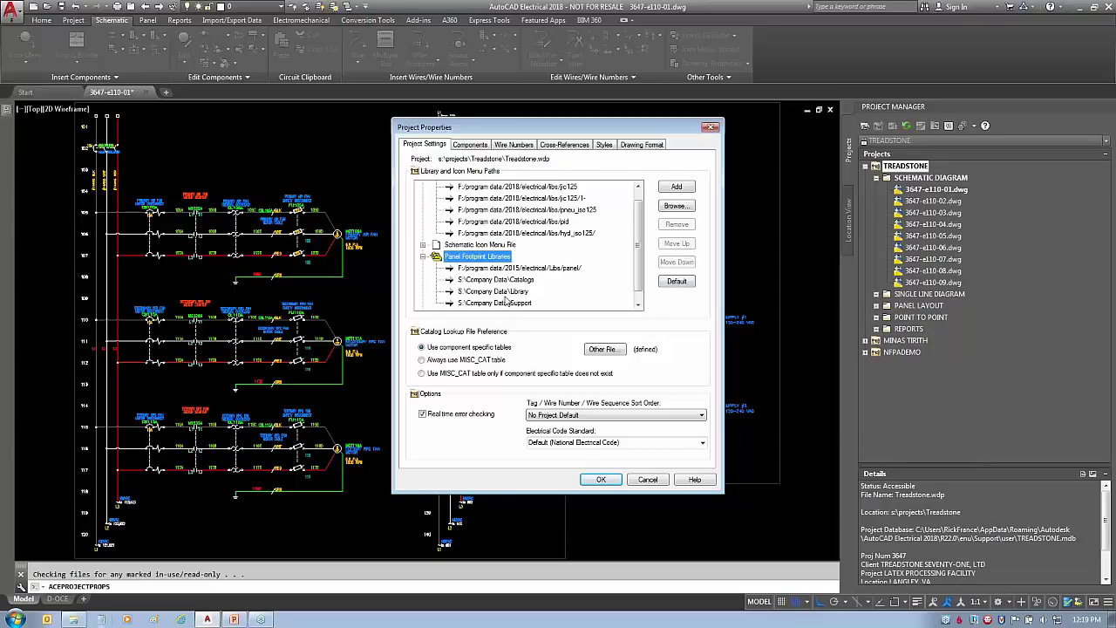
pyautogui.click(678, 284)
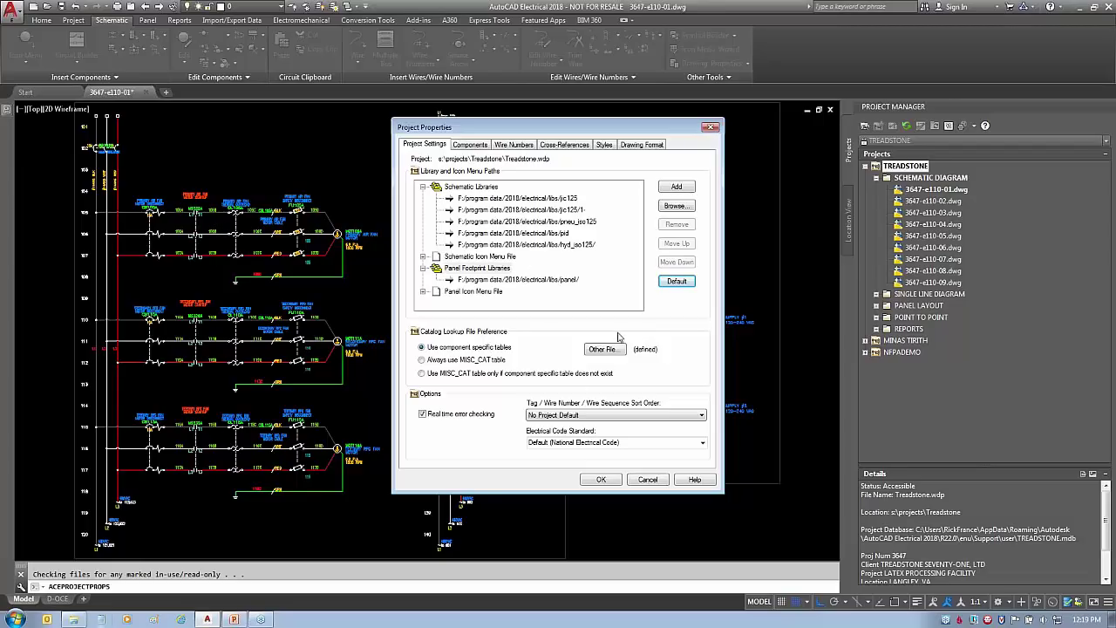
# Point out both library path groups, reapply the default to Panel Footprint Libraries, and accept the project properties
pyautogui.moveTo(591, 185)
pyautogui.mouseDown()
pyautogui.moveTo(610, 199)
pyautogui.moveTo(617, 231)
pyautogui.moveTo(593, 302)
pyautogui.moveTo(659, 284)
pyautogui.mouseUp()
pyautogui.moveTo(614, 243); pyautogui.dragTo(656, 266)
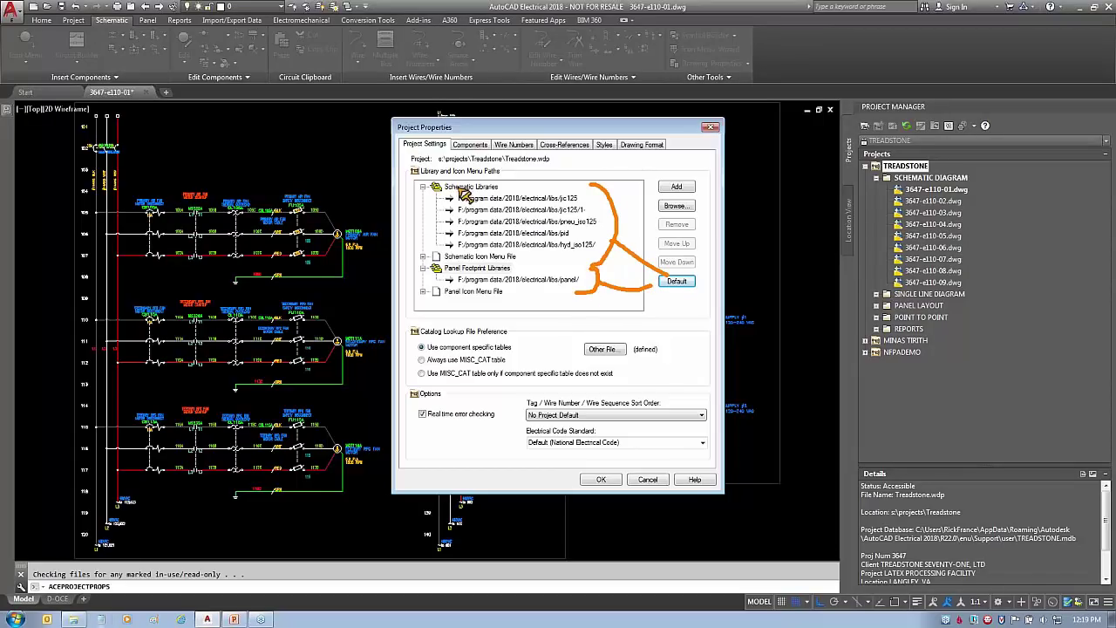
pyautogui.moveTo(502, 187); pyautogui.dragTo(528, 175)
pyautogui.press('Escape')
pyautogui.click(479, 189)
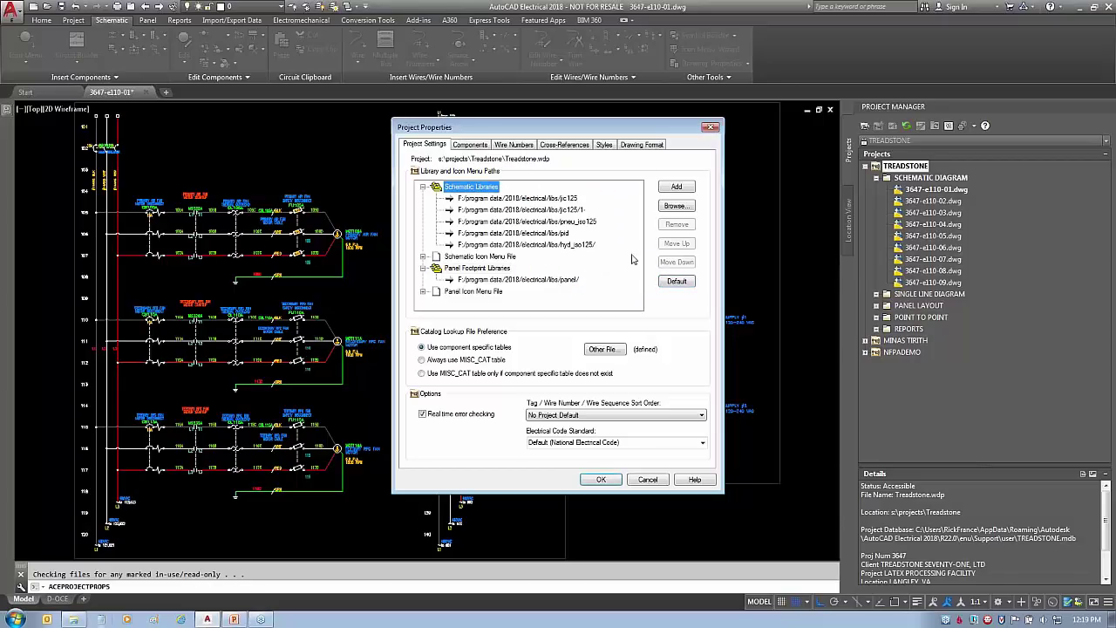
pyautogui.click(498, 270)
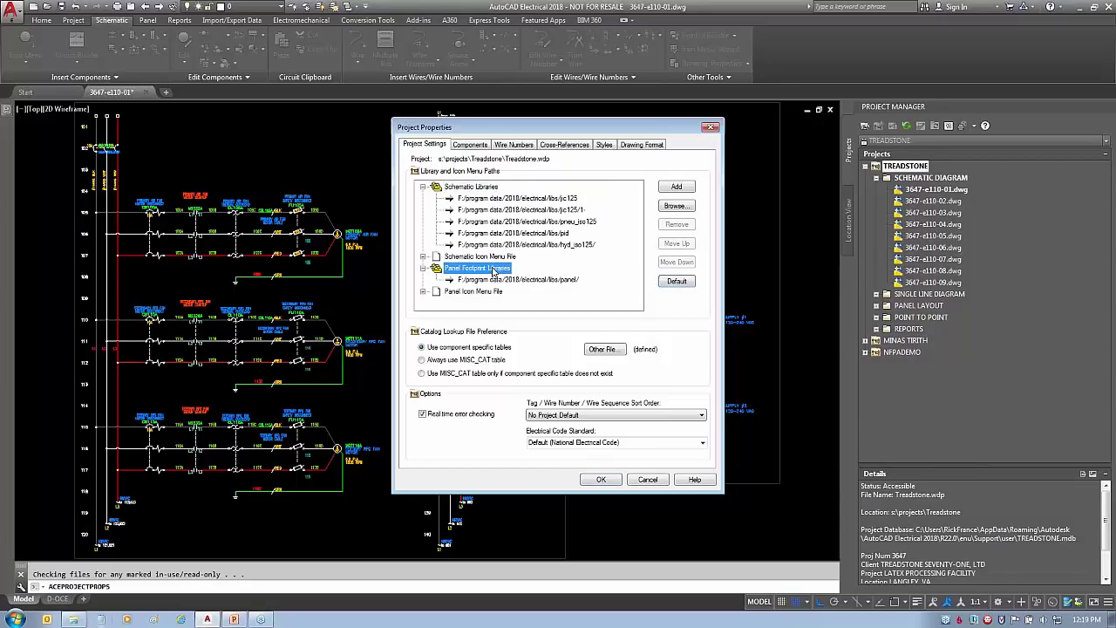
pyautogui.click(681, 283)
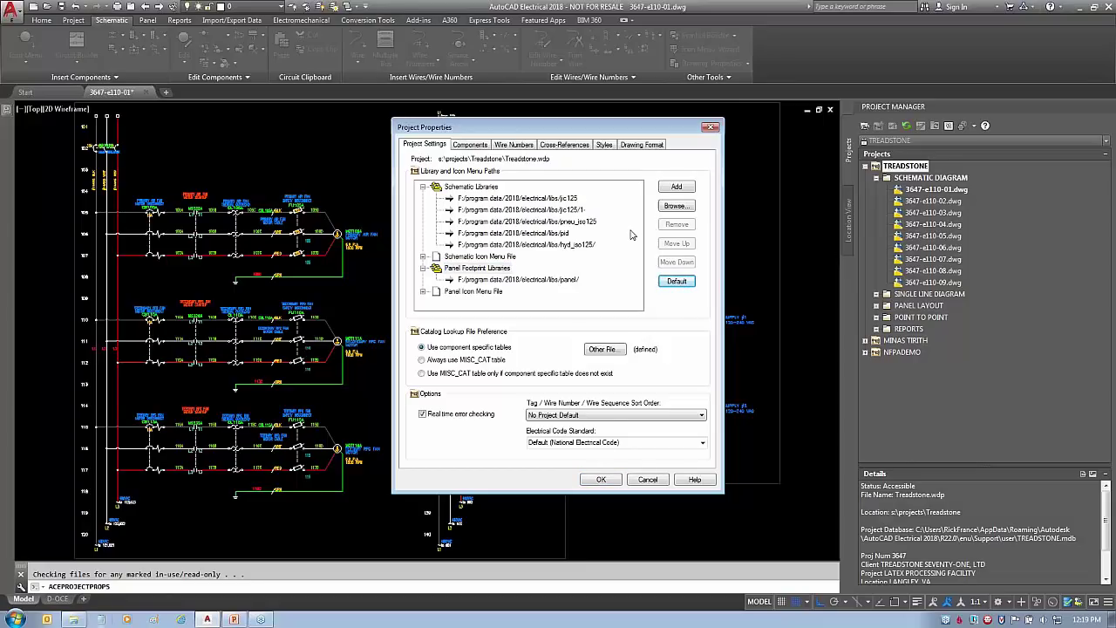
pyautogui.click(600, 479)
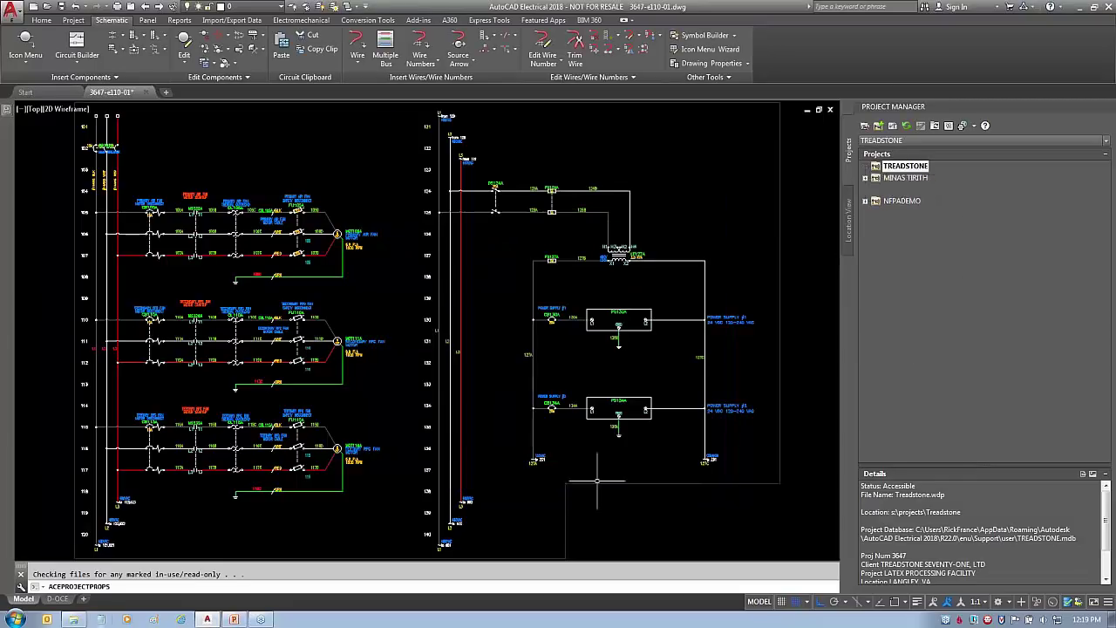
# Insert the recently used Push Button NO symbol on the wire beside the control transformer and accept its component data
pyautogui.click(25, 43)
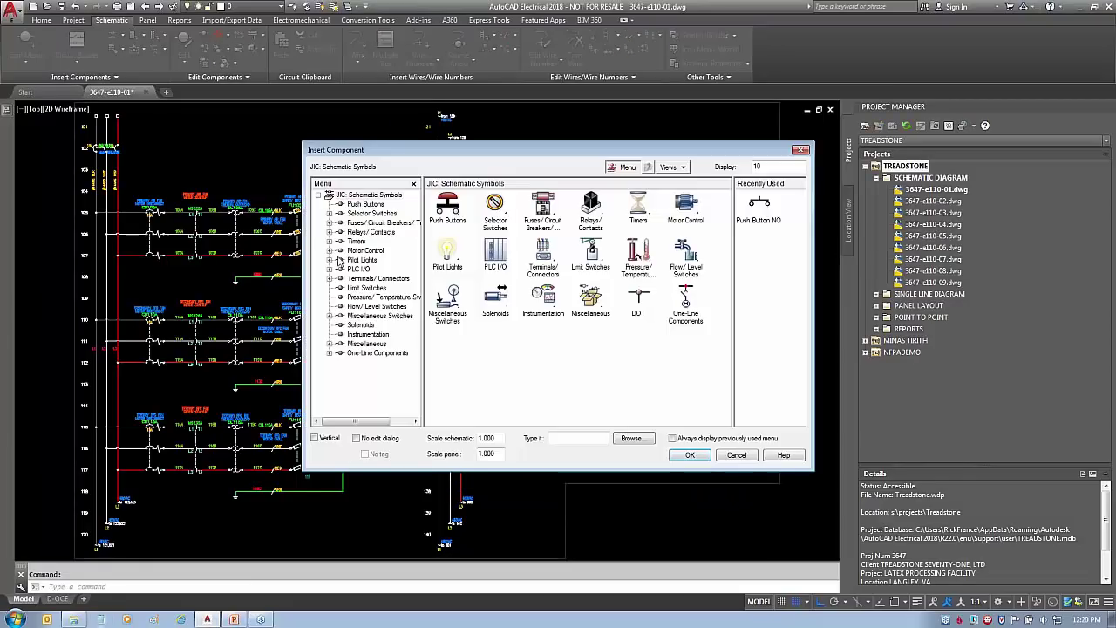
pyautogui.click(761, 214)
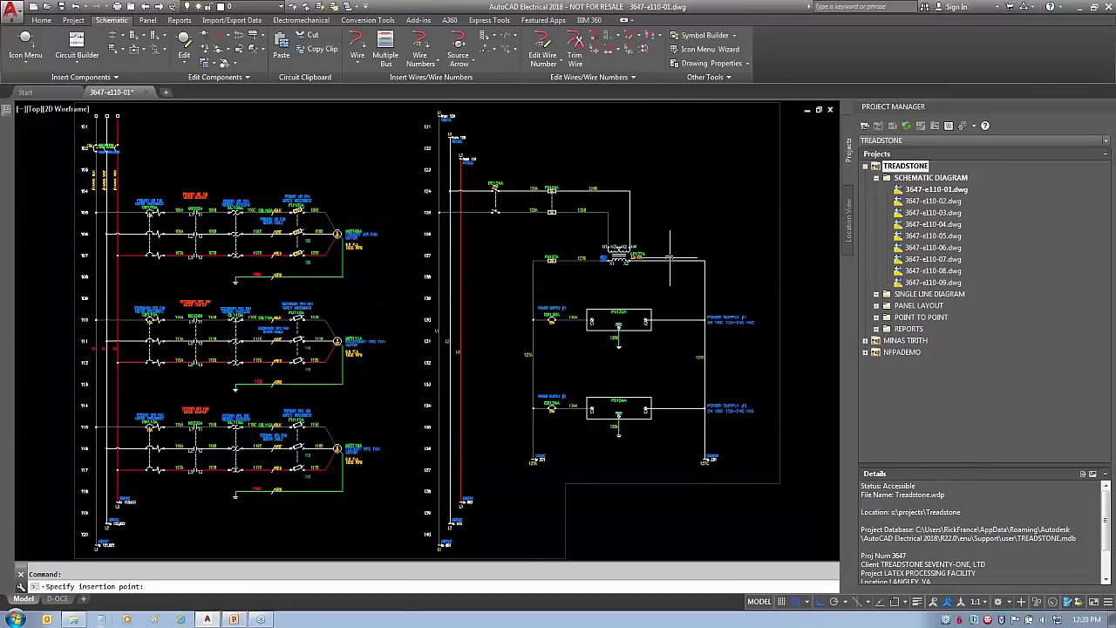
pyautogui.click(794, 365)
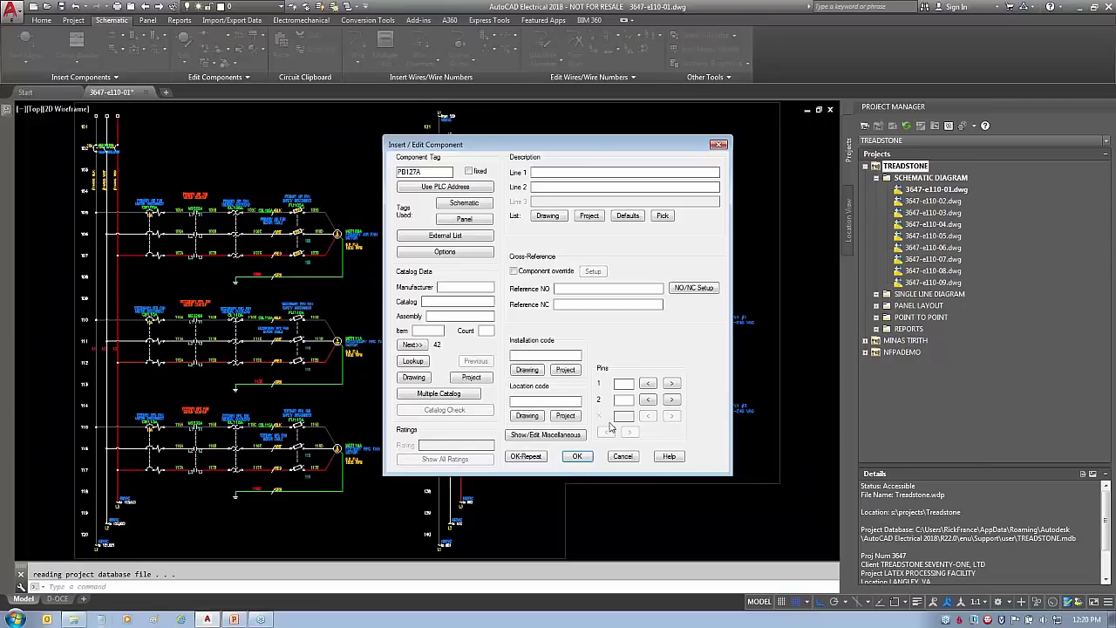
pyautogui.click(578, 457)
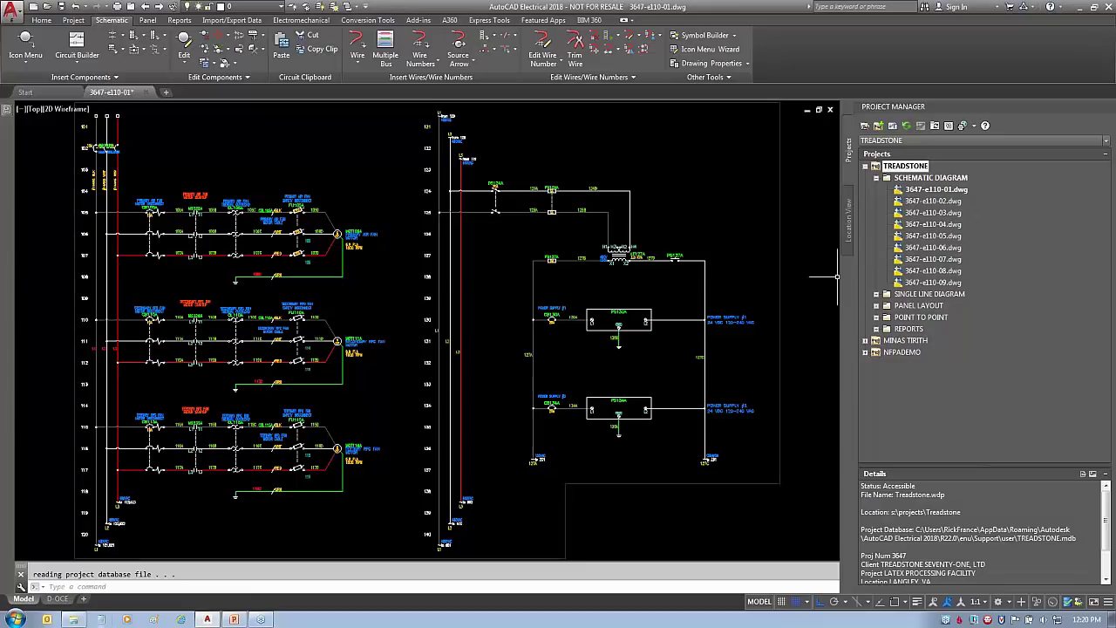
# Review the S:\company data folders in the Support File Search Path options, point out the library folder, and close the options without changes
pyautogui.click(12, 12)
pyautogui.click(125, 358)
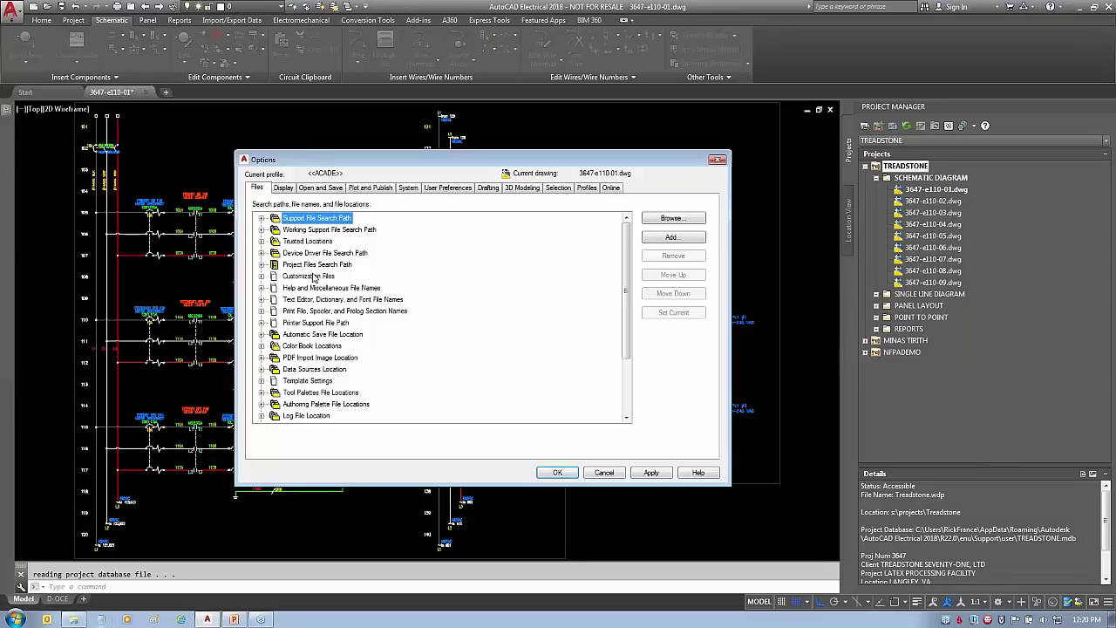
pyautogui.click(261, 217)
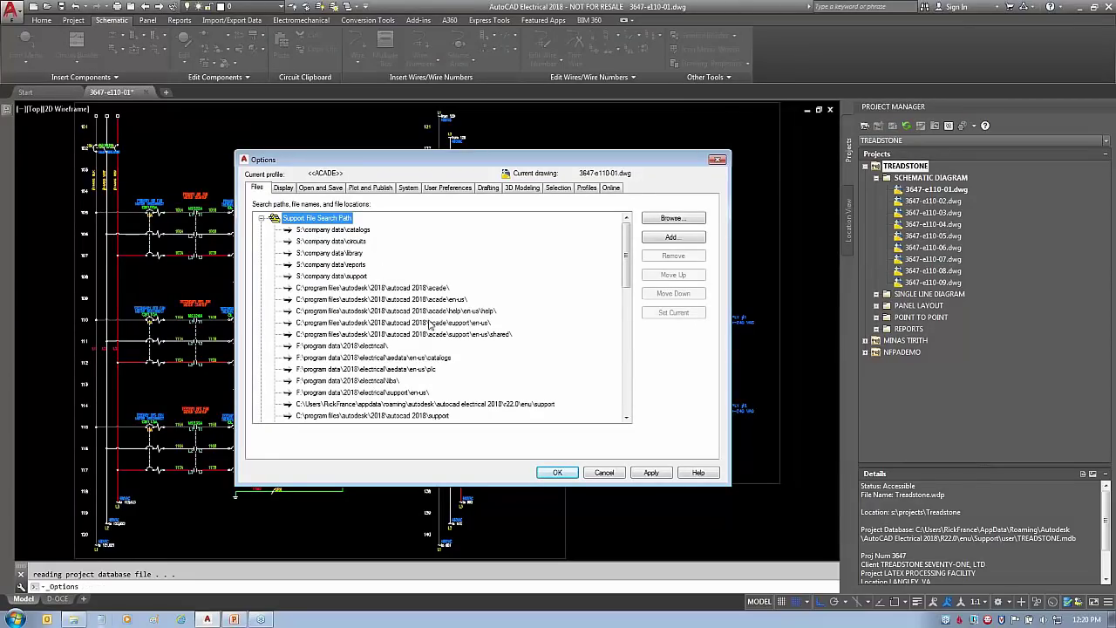
pyautogui.moveTo(380, 228)
pyautogui.mouseDown()
pyautogui.moveTo(389, 233)
pyautogui.moveTo(374, 281)
pyautogui.moveTo(469, 231)
pyautogui.mouseUp()
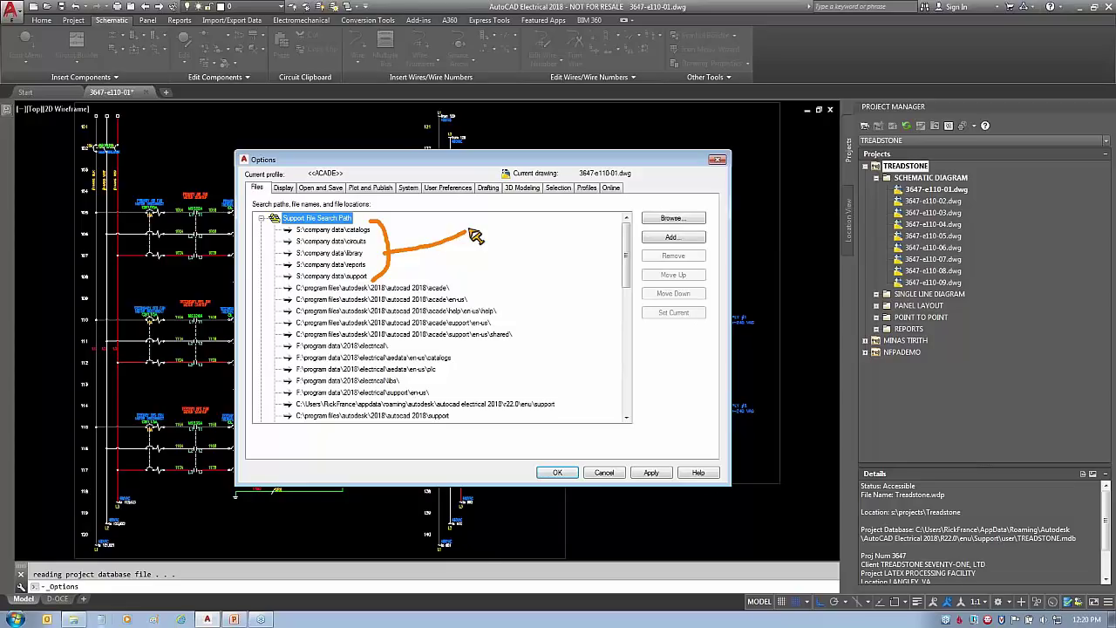
pyautogui.moveTo(426, 246); pyautogui.dragTo(448, 237)
pyautogui.press('Escape')
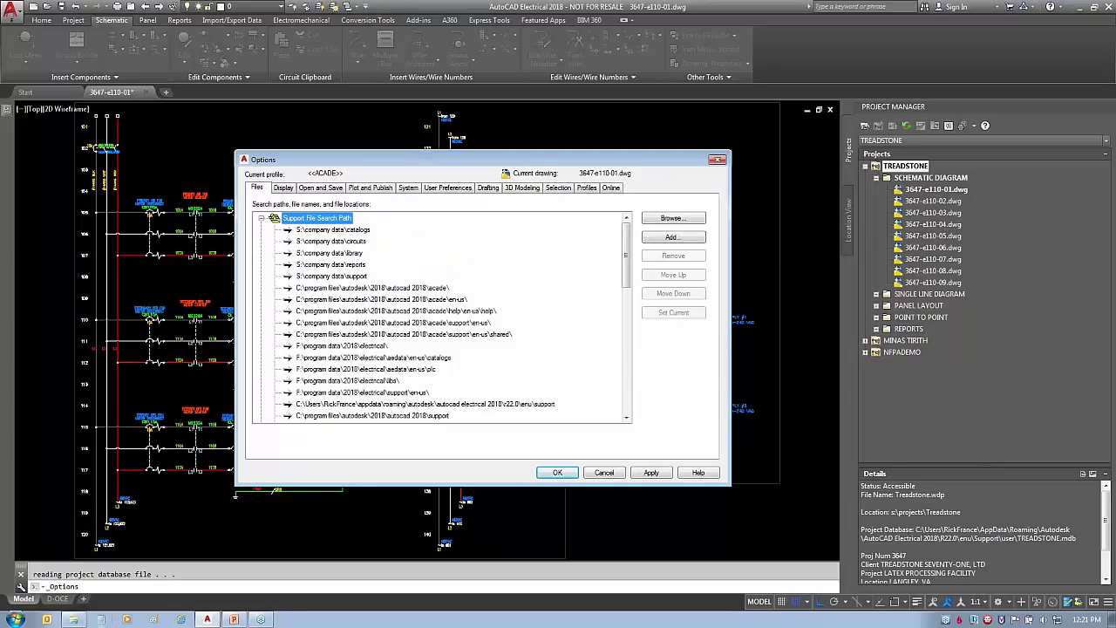
pyautogui.moveTo(370, 255); pyautogui.dragTo(455, 244)
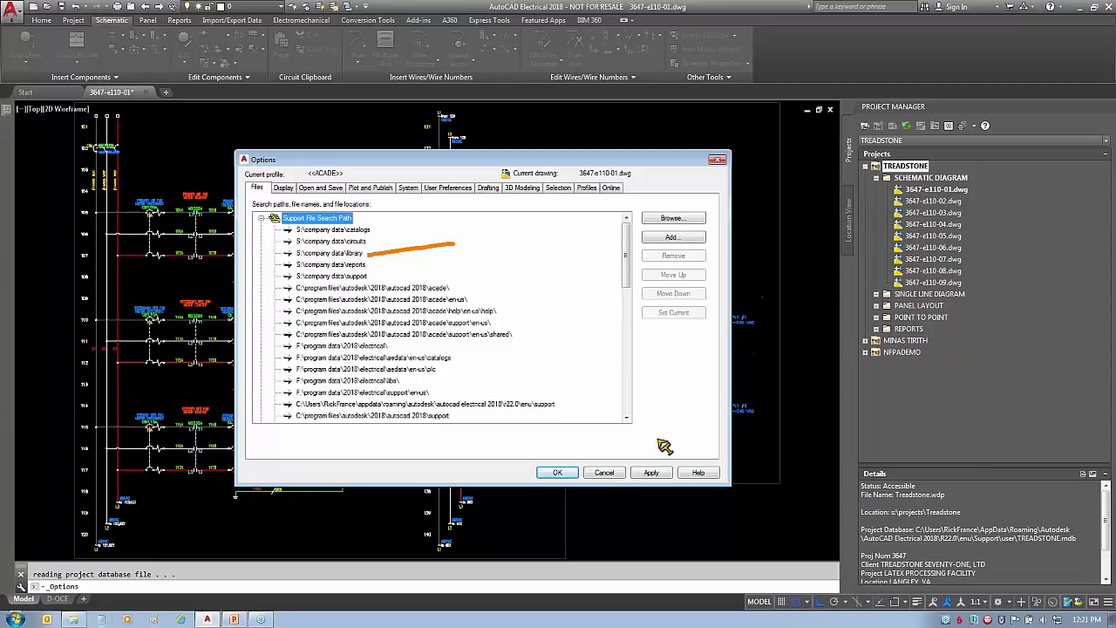
pyautogui.click(604, 472)
# Inspect the Schematic Libraries paths in the TREADSTONE project properties, mark the list's end where a company path could go, and cancel
pyautogui.rightClick(904, 168)
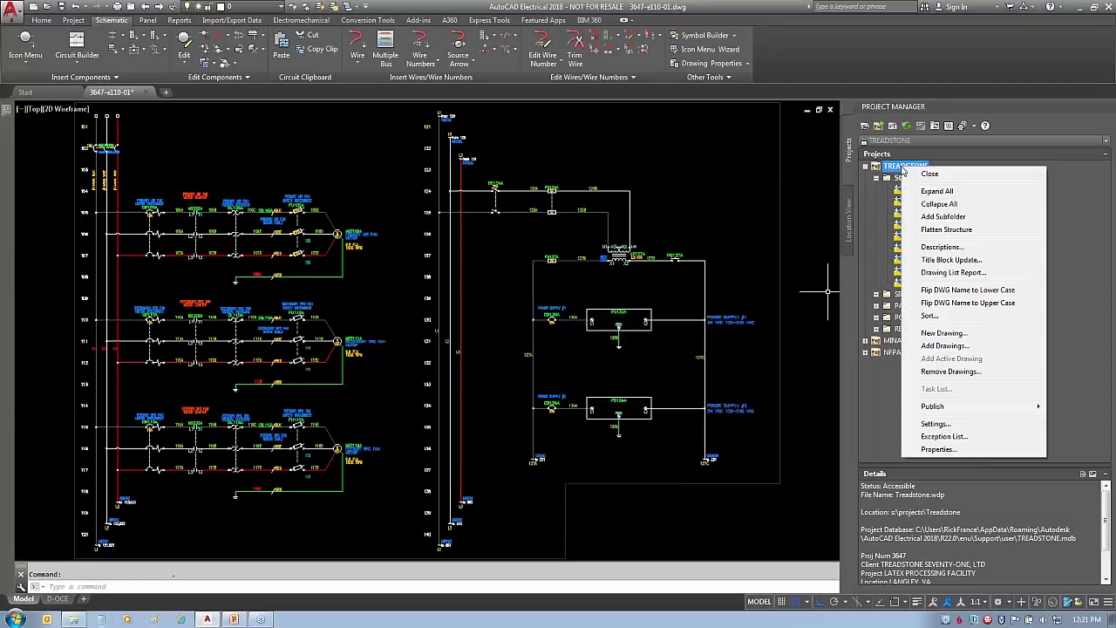
pyautogui.click(938, 449)
pyautogui.click(423, 187)
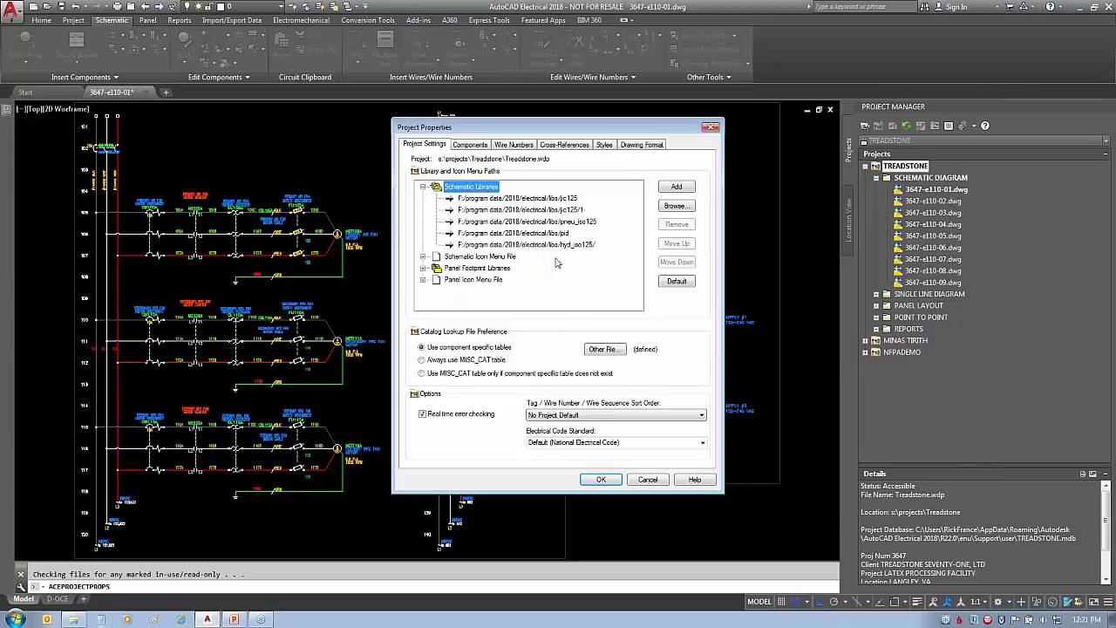
pyautogui.moveTo(551, 253); pyautogui.dragTo(600, 279)
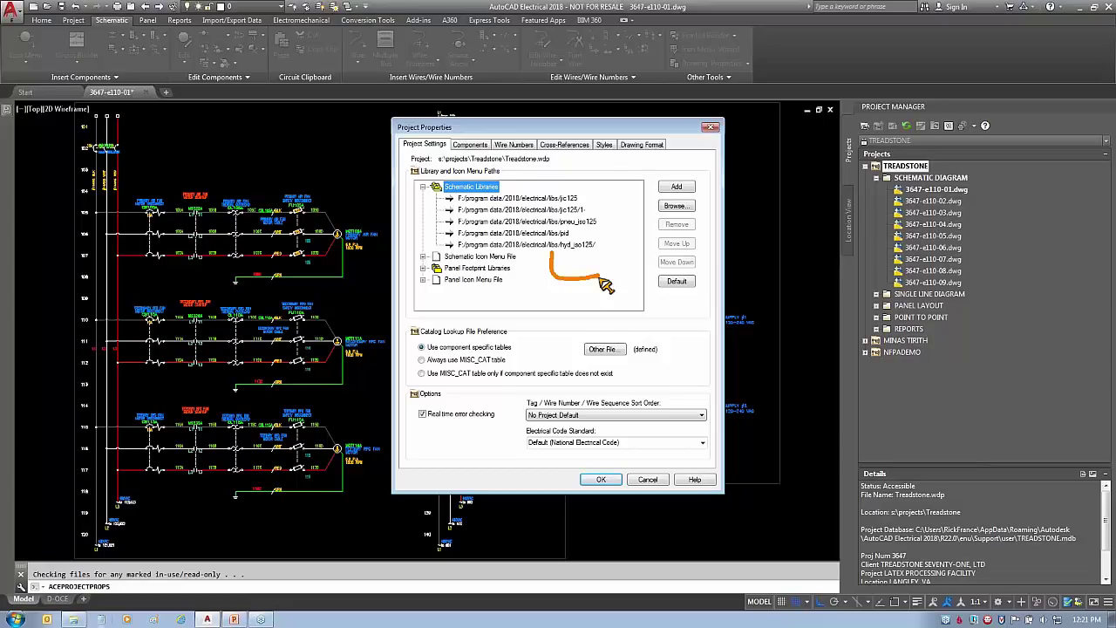
pyautogui.moveTo(543, 187); pyautogui.dragTo(580, 249)
pyautogui.moveTo(578, 198); pyautogui.dragTo(549, 279)
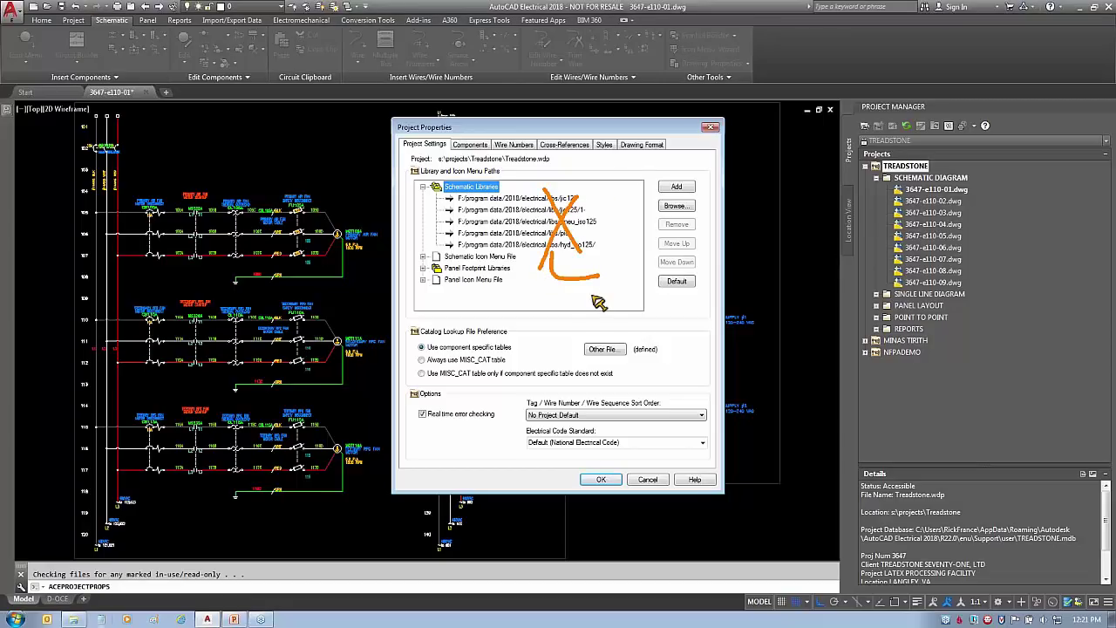
pyautogui.press('Escape')
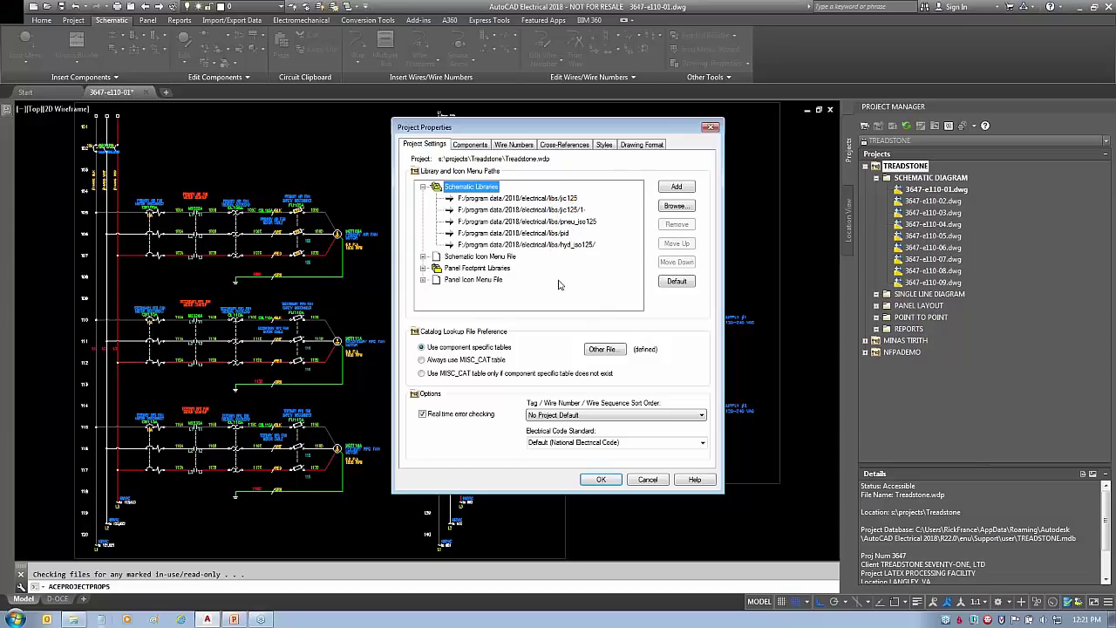
pyautogui.moveTo(551, 259); pyautogui.dragTo(562, 273)
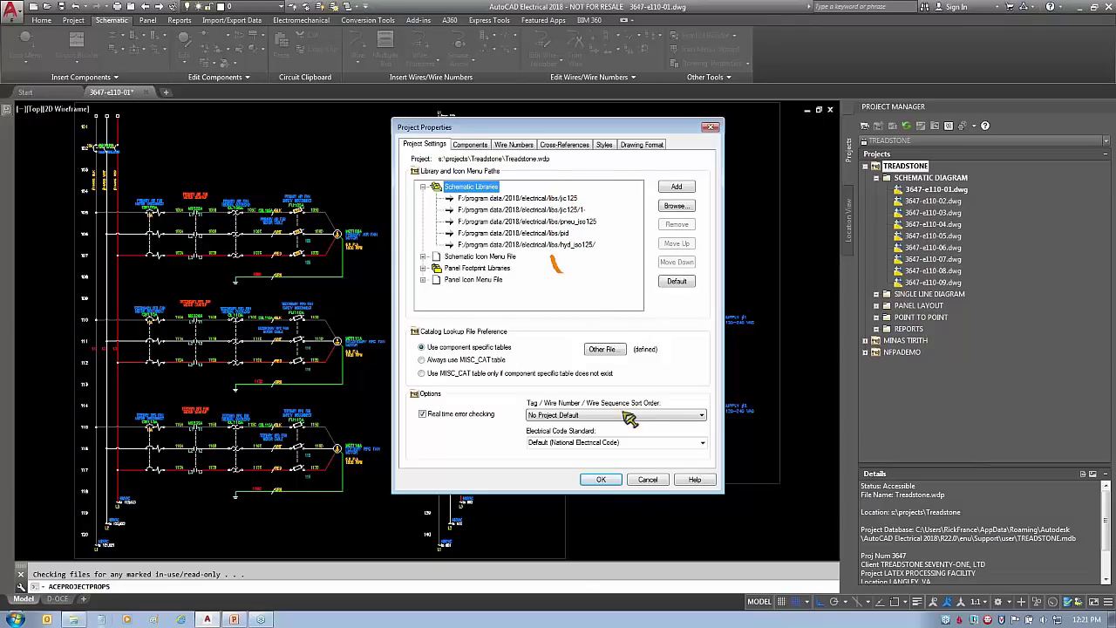
pyautogui.click(647, 479)
# Reopen the Support File Search Path options, select S:\company data\library, and point out the company folders' position above the default libs path
pyautogui.click(8, 18)
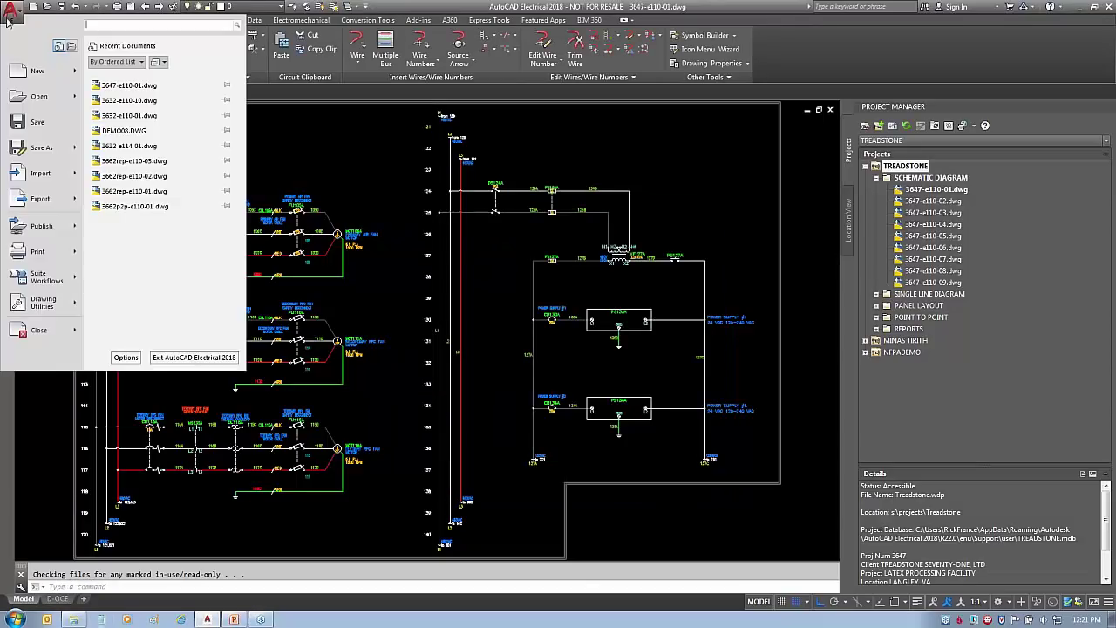
pyautogui.click(132, 361)
pyautogui.click(261, 218)
pyautogui.click(351, 254)
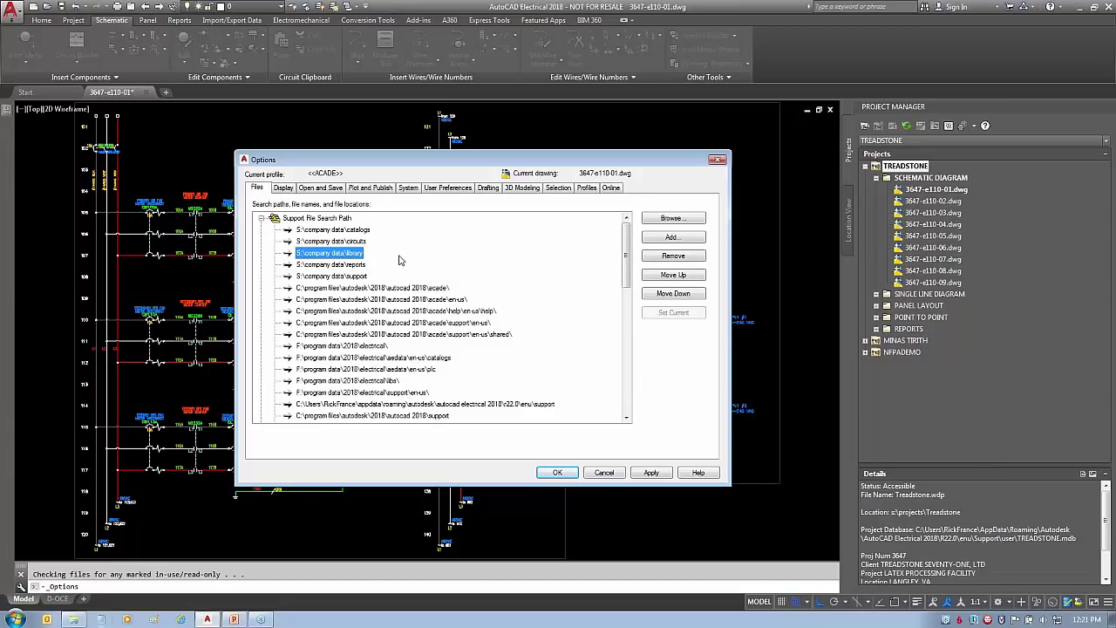
pyautogui.moveTo(377, 223); pyautogui.dragTo(383, 281)
pyautogui.moveTo(446, 381)
pyautogui.mouseDown()
pyautogui.moveTo(453, 294)
pyautogui.moveTo(432, 259)
pyautogui.moveTo(454, 271)
pyautogui.mouseUp()
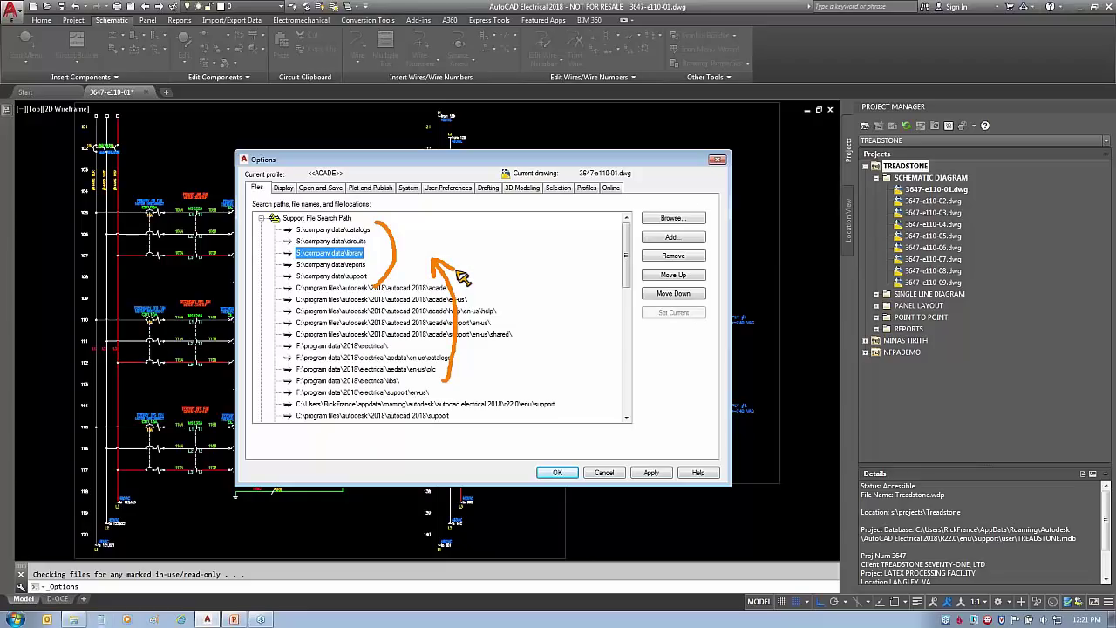
pyautogui.press('Escape')
# Trace the search order from the company data folders down the support paths, point out the TREADSTONE project, and accept the options
pyautogui.moveTo(375, 231)
pyautogui.mouseDown()
pyautogui.moveTo(396, 222)
pyautogui.moveTo(389, 262)
pyautogui.moveTo(404, 275)
pyautogui.mouseUp()
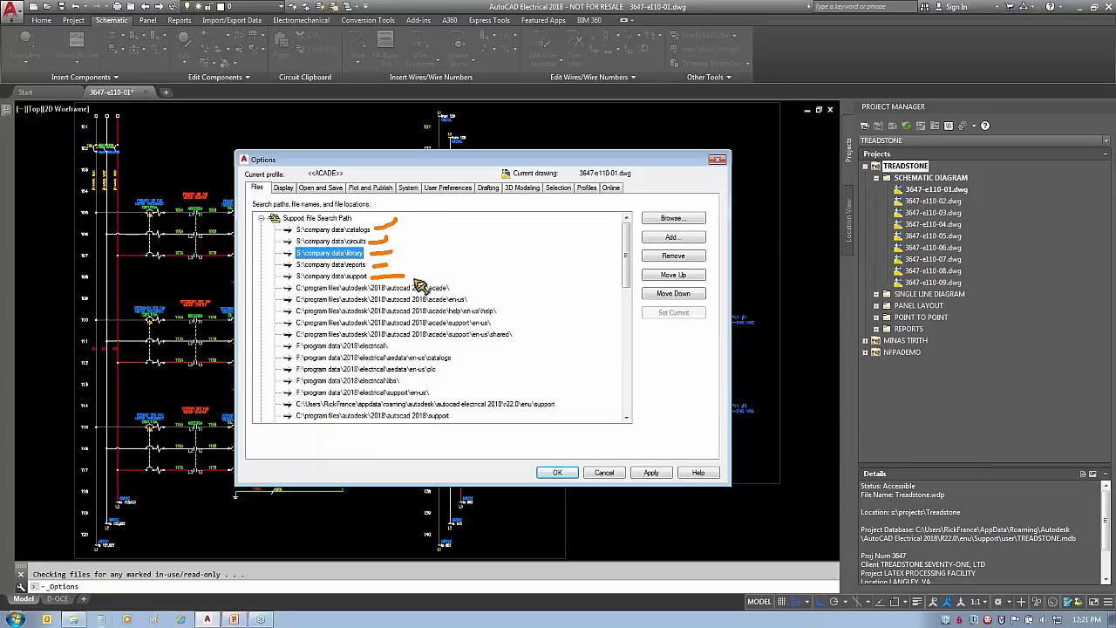
pyautogui.moveTo(407, 283); pyautogui.dragTo(405, 413)
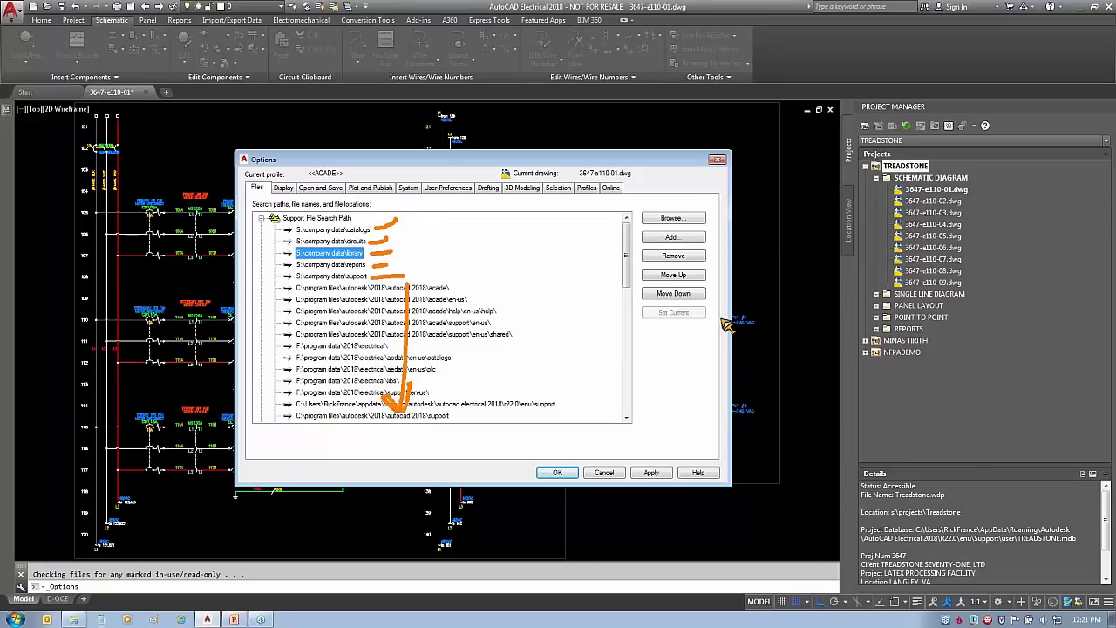
pyautogui.moveTo(935, 162)
pyautogui.mouseDown()
pyautogui.moveTo(882, 139)
pyautogui.moveTo(861, 204)
pyautogui.mouseUp()
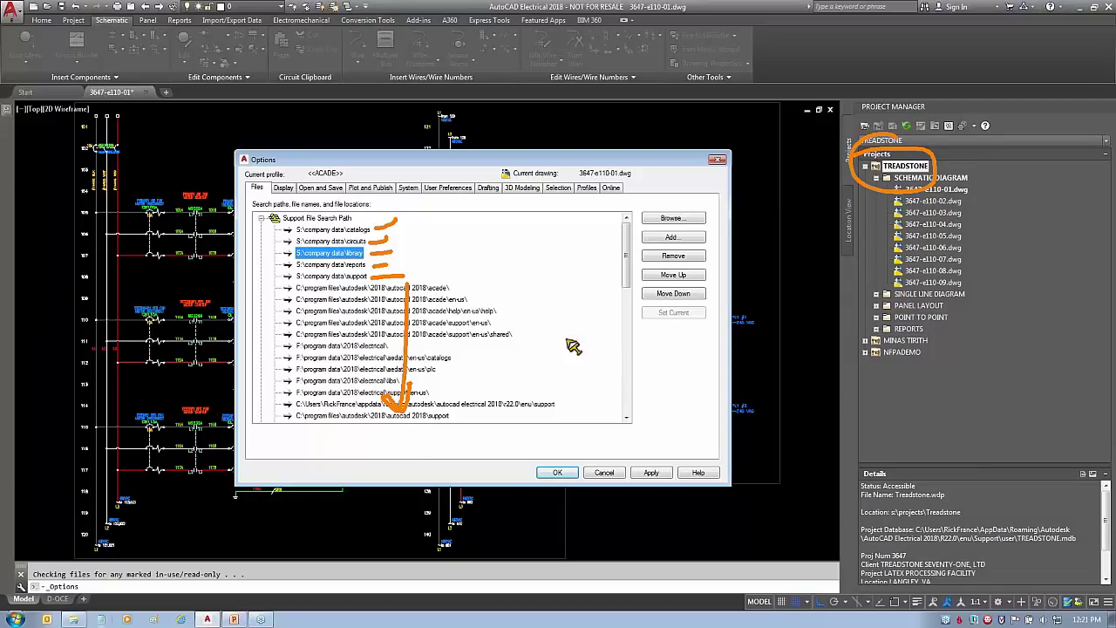
pyautogui.press('e')
pyautogui.moveTo(381, 231)
pyautogui.mouseDown()
pyautogui.moveTo(384, 295)
pyautogui.moveTo(397, 261)
pyautogui.moveTo(481, 246)
pyautogui.mouseUp()
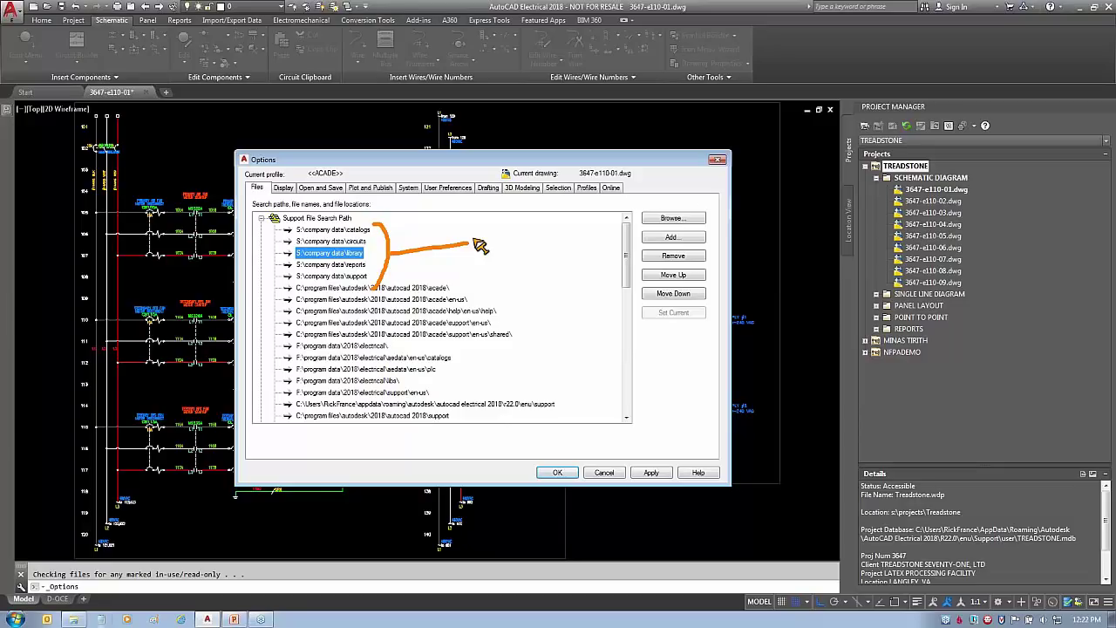
pyautogui.click(557, 471)
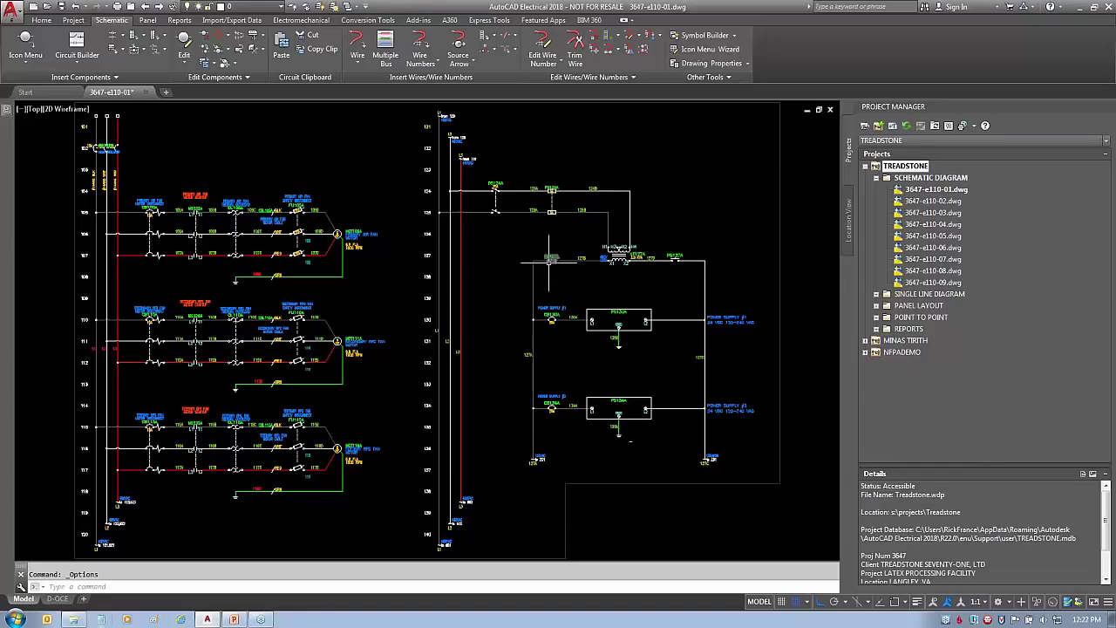
# Compare the fuse symbols in the two ladder circuits, examine the FU105A safety disconnect closely, and return to the drawing extents
pyautogui.moveTo(530, 186)
pyautogui.mouseDown()
pyautogui.moveTo(593, 181)
pyautogui.moveTo(533, 194)
pyautogui.mouseUp()
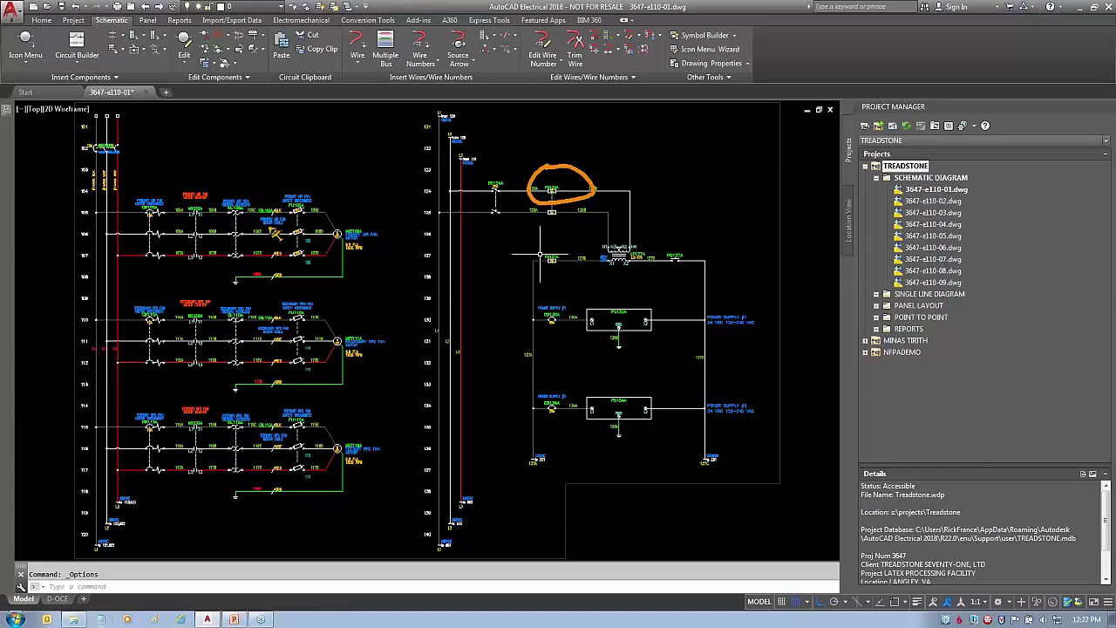
pyautogui.moveTo(319, 191)
pyautogui.mouseDown()
pyautogui.moveTo(324, 201)
pyautogui.moveTo(372, 145)
pyautogui.mouseUp()
pyautogui.moveTo(504, 139); pyautogui.dragTo(548, 162)
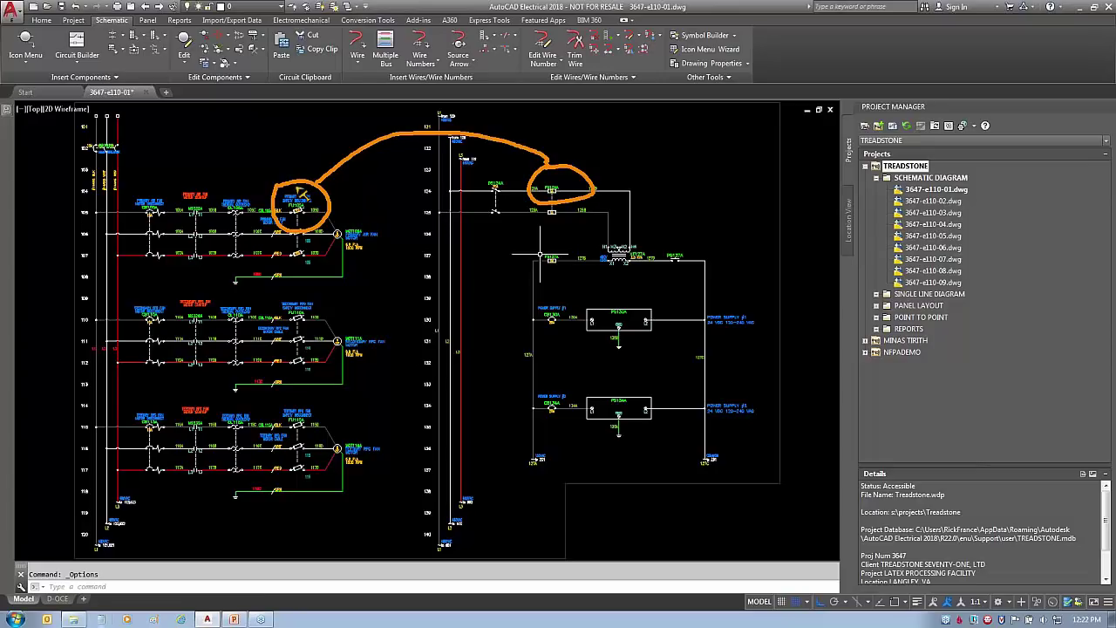
pyautogui.press('Escape')
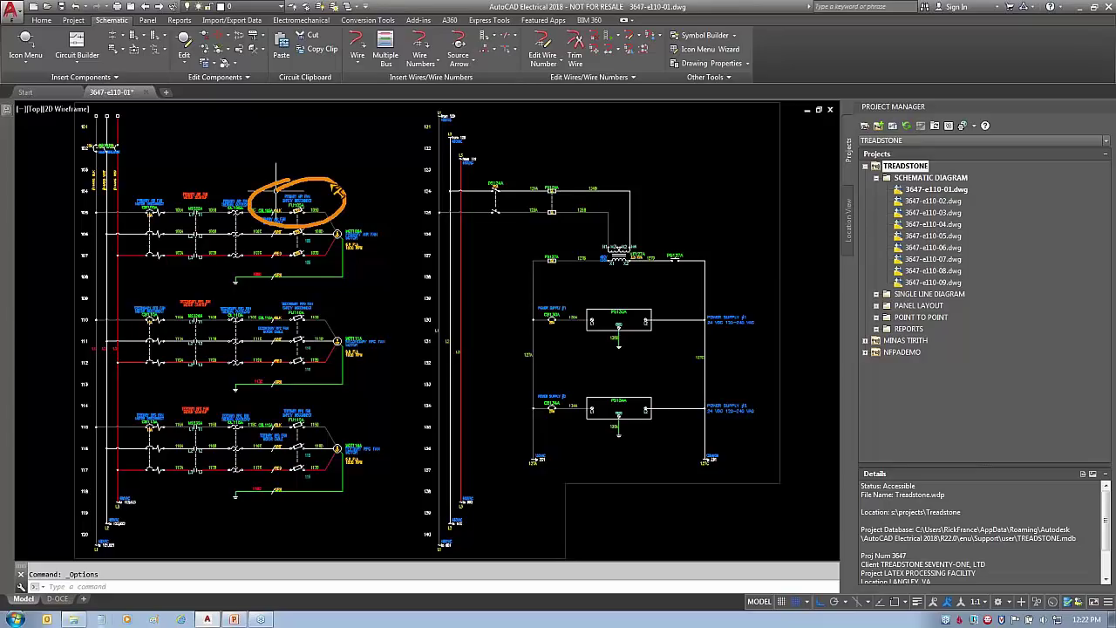
pyautogui.scroll(8, 297, 187)
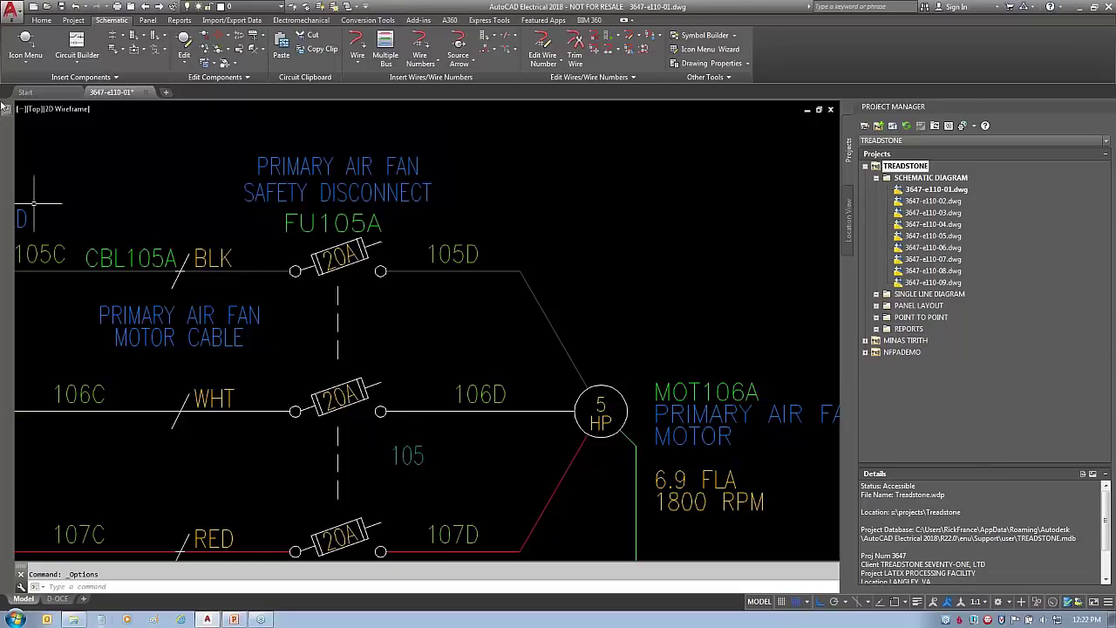
pyautogui.moveTo(25, 33); pyautogui.dragTo(209, 168)
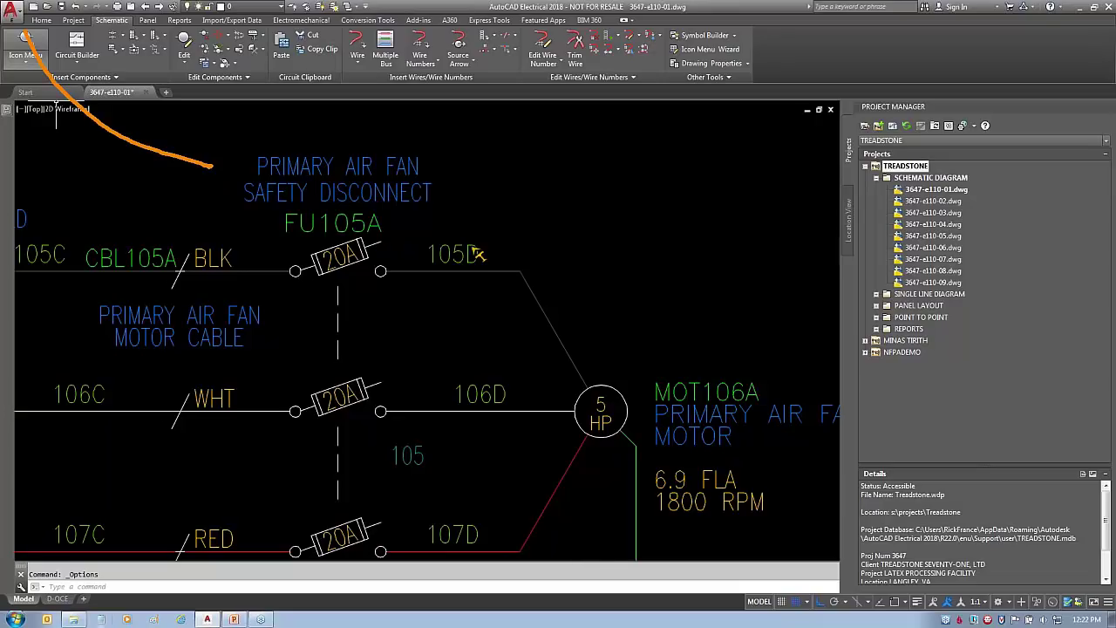
pyautogui.middleClick(578, 254)
pyautogui.middleClick(577, 255)
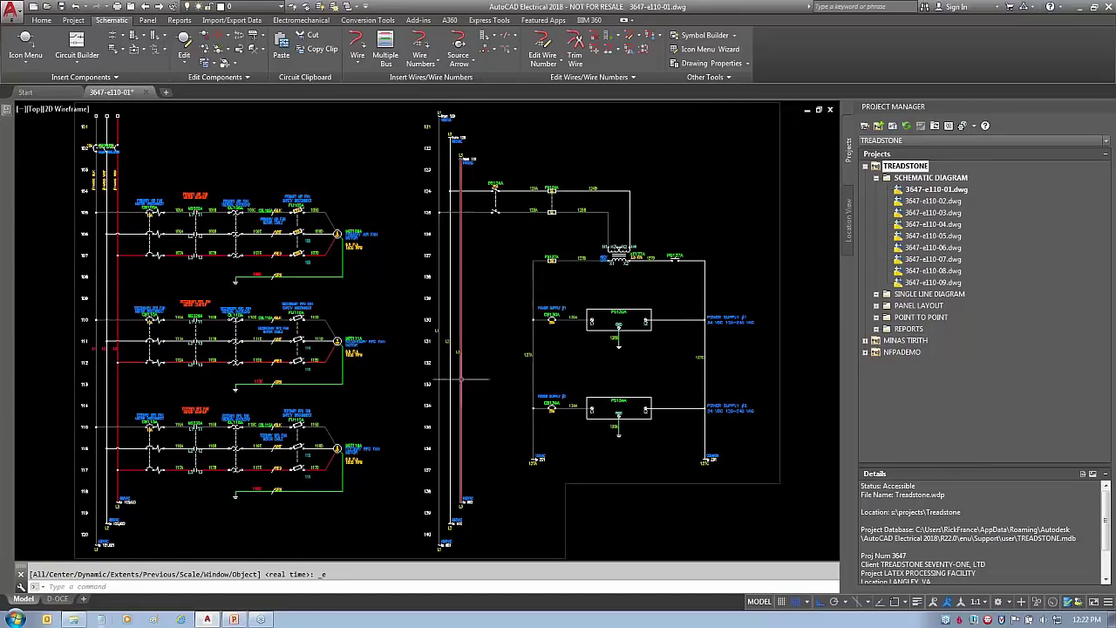
# Switch to Windows Explorer, browse from Documents through Acade 2018 to the AeData folder, and point out the wd.env.bak file
pyautogui.click(73, 619)
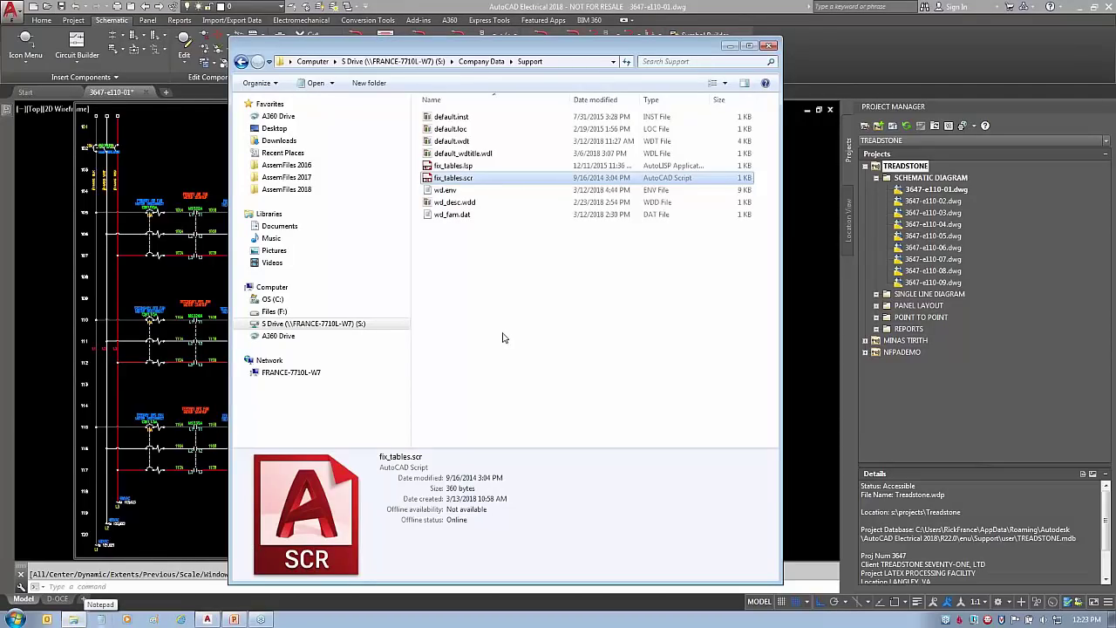
pyautogui.click(280, 225)
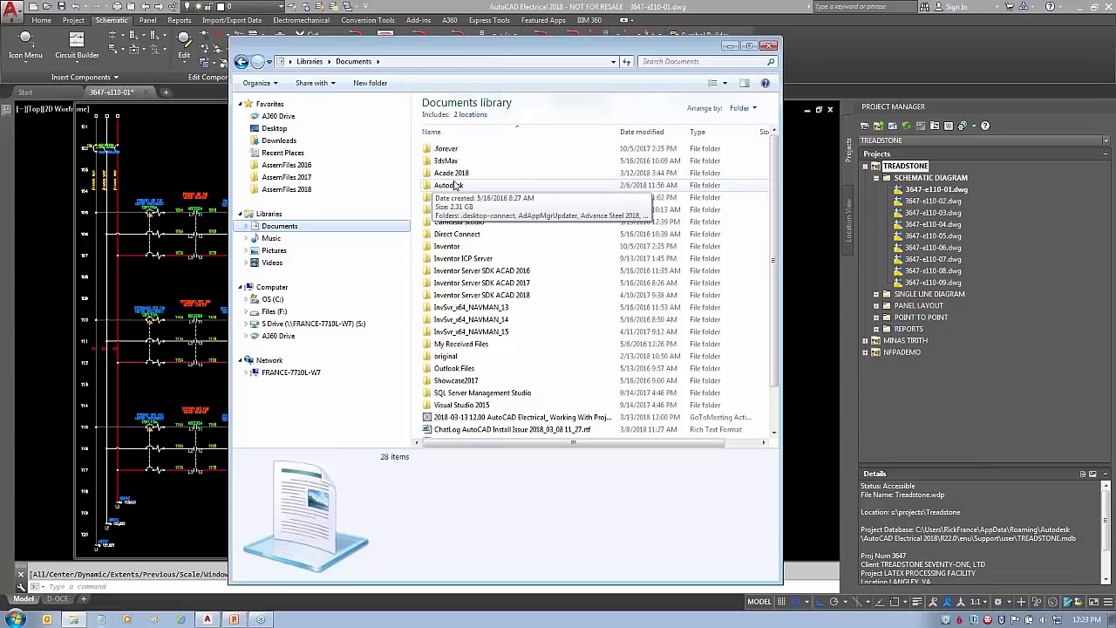
pyautogui.doubleClick(453, 173)
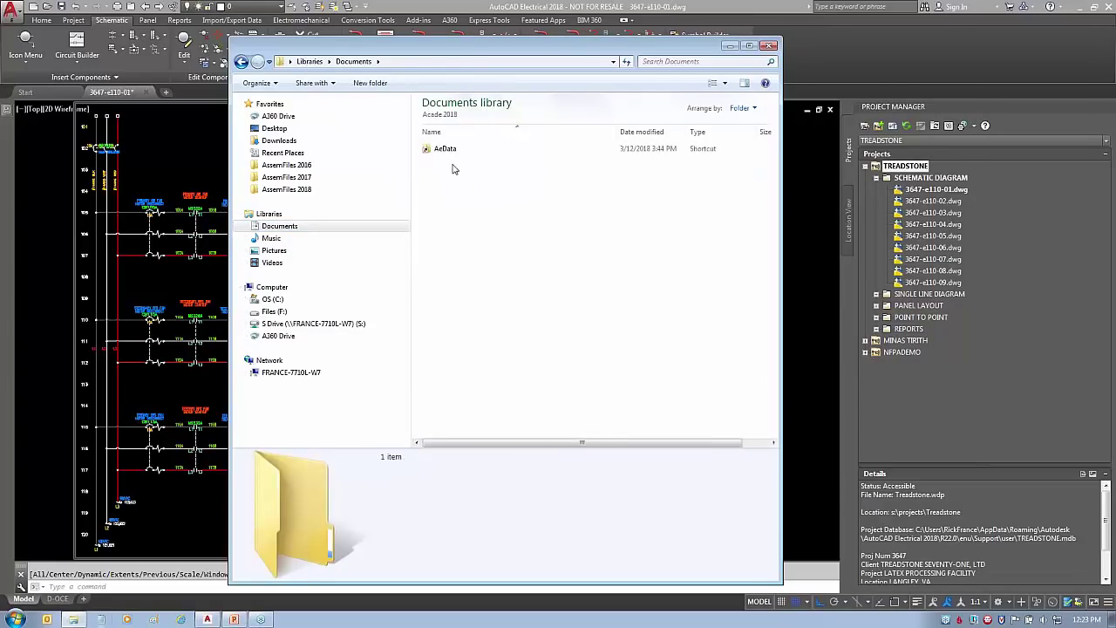
pyautogui.doubleClick(436, 152)
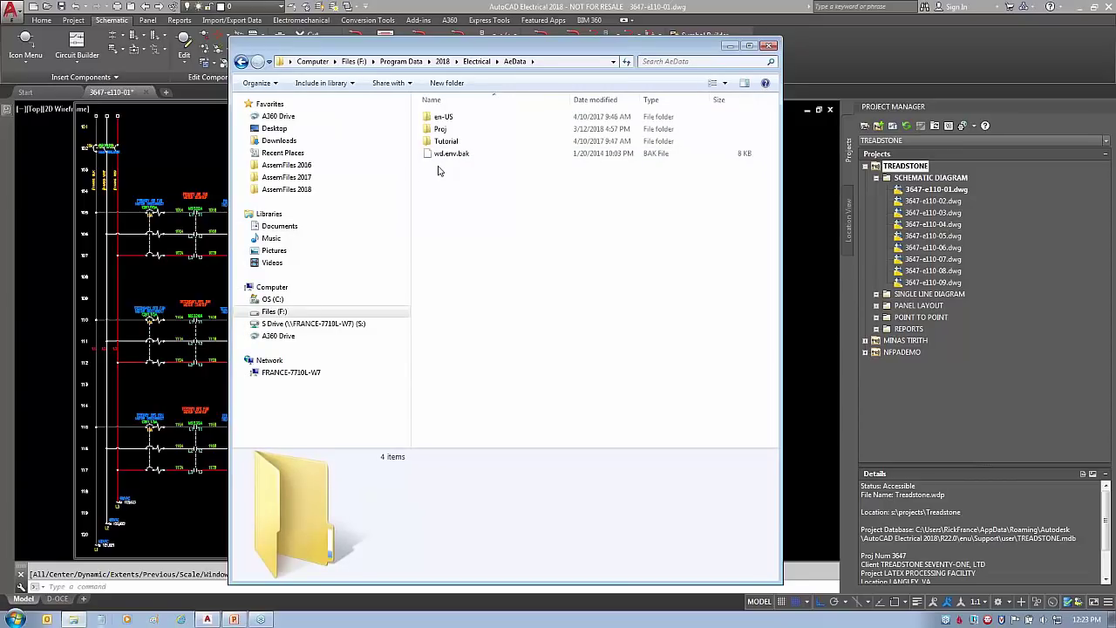
pyautogui.moveTo(418, 166)
pyautogui.mouseDown()
pyautogui.moveTo(477, 135)
pyautogui.moveTo(431, 165)
pyautogui.moveTo(523, 252)
pyautogui.mouseUp()
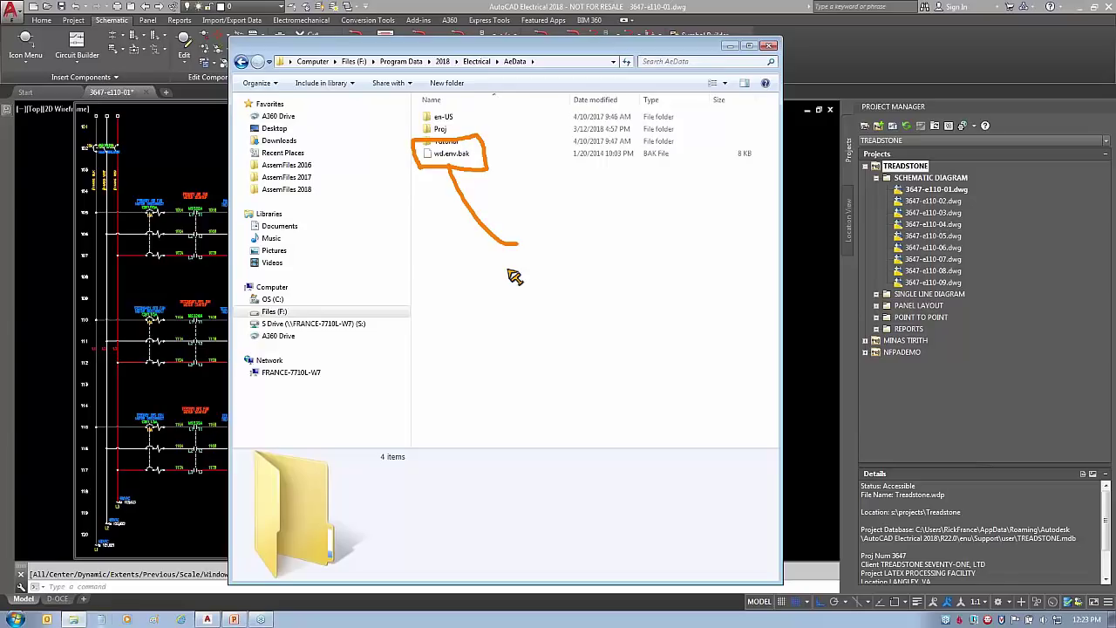
pyautogui.press('Escape')
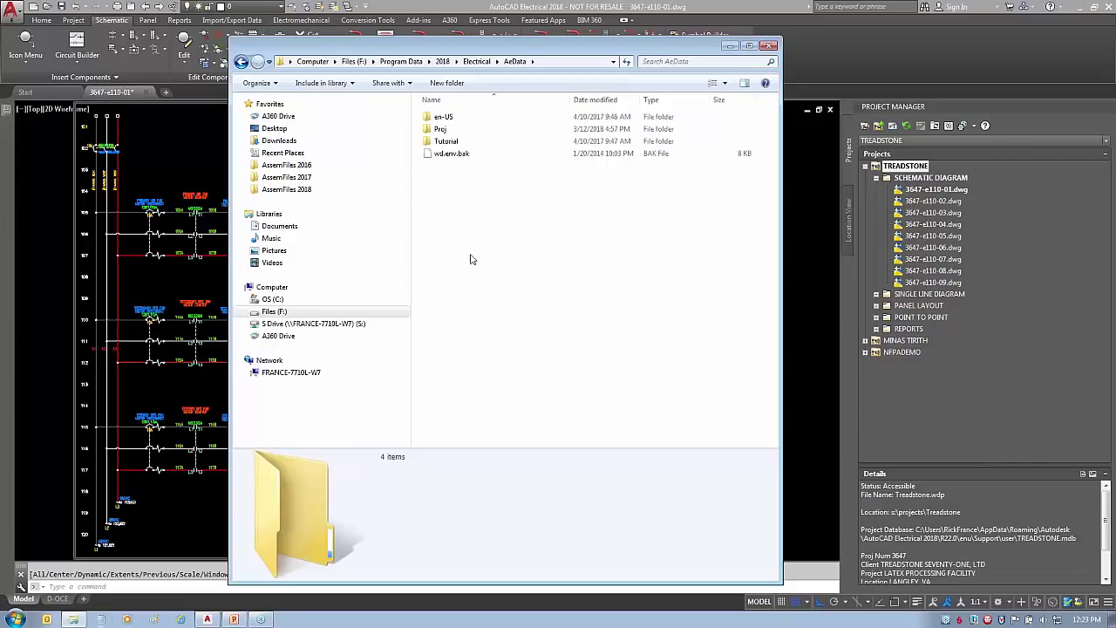
# Browse to S:\Company Data\Support and open the wd.env file in Notepad
pyautogui.click(352, 326)
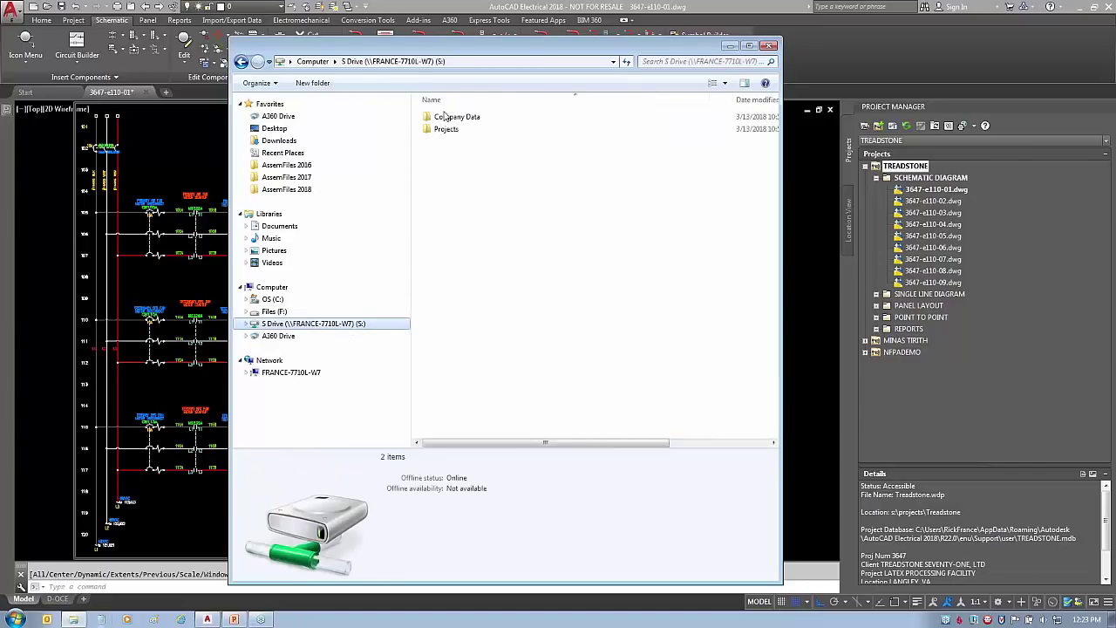
pyautogui.doubleClick(447, 119)
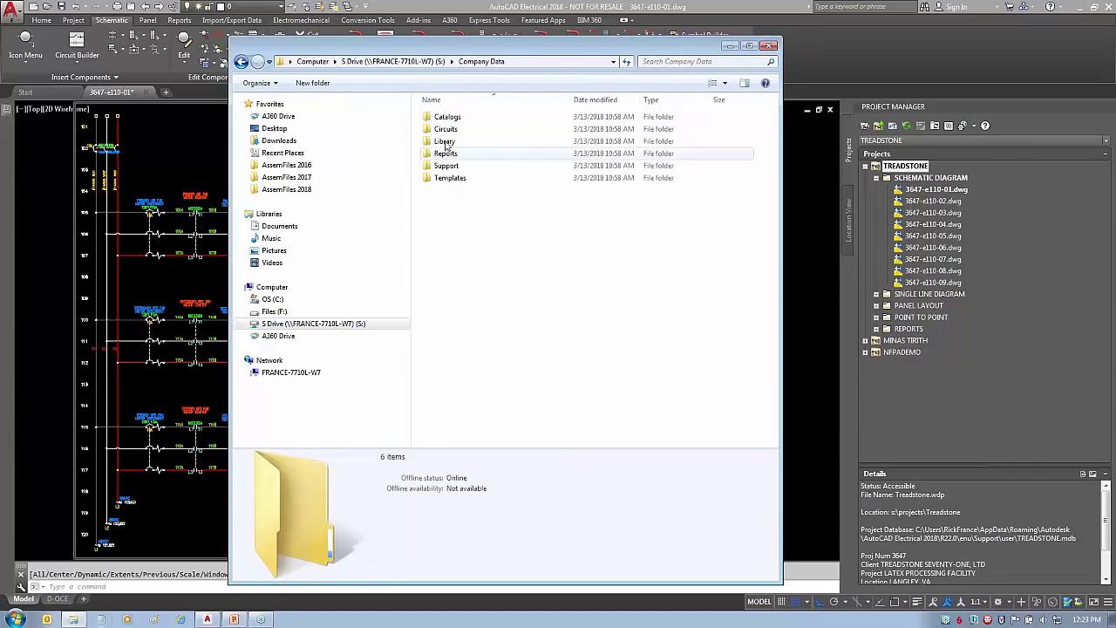
pyautogui.doubleClick(448, 165)
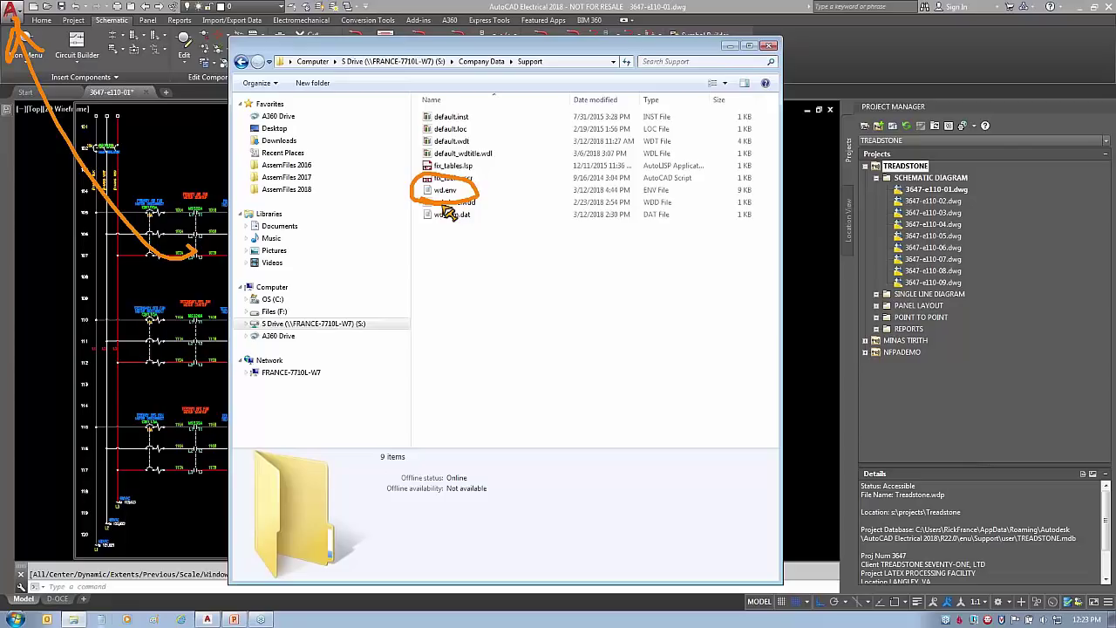
pyautogui.press('Escape')
pyautogui.doubleClick(445, 191)
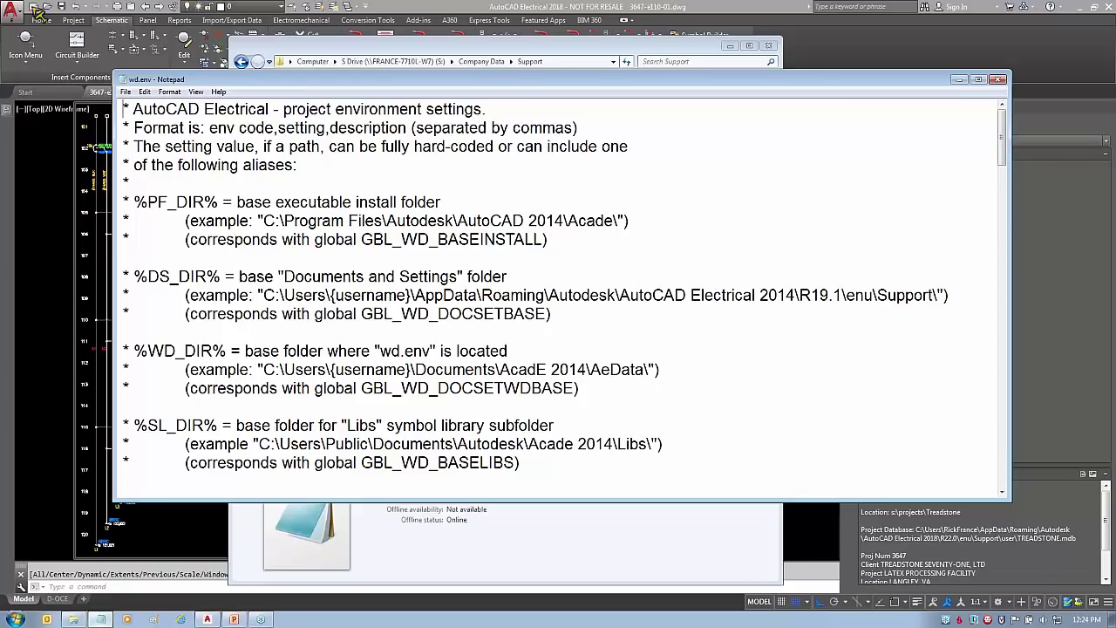
# Read through the folder aliases and settings notes in wd.env, down to the Vandelay Industries section at the end of the file
pyautogui.moveTo(554, 123)
pyautogui.mouseDown()
pyautogui.moveTo(549, 342)
pyautogui.moveTo(581, 293)
pyautogui.mouseUp()
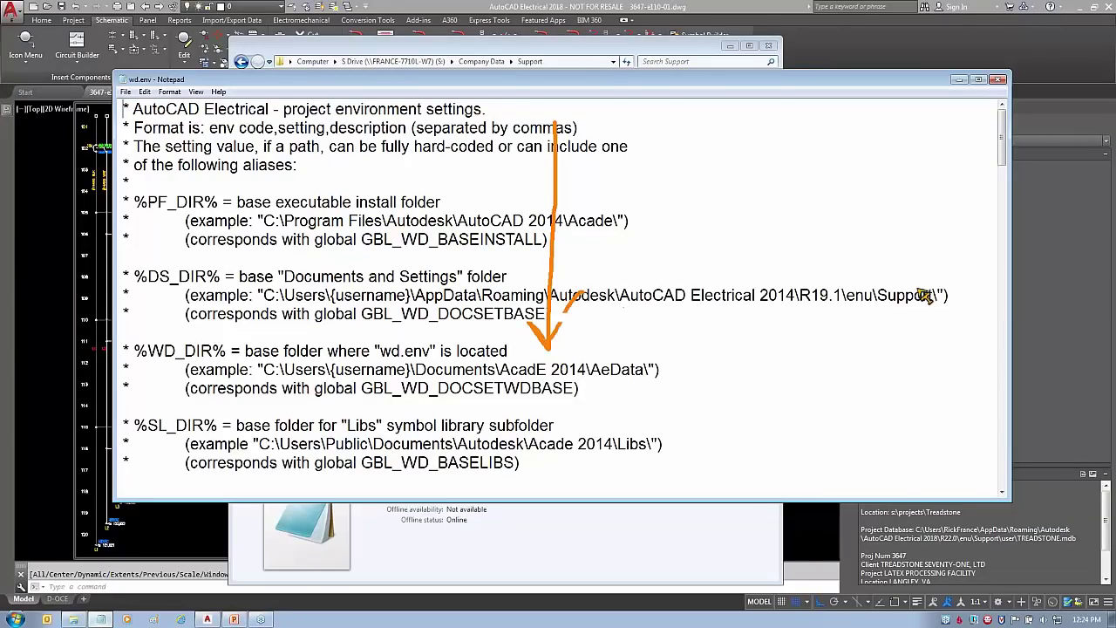
pyautogui.press('Escape')
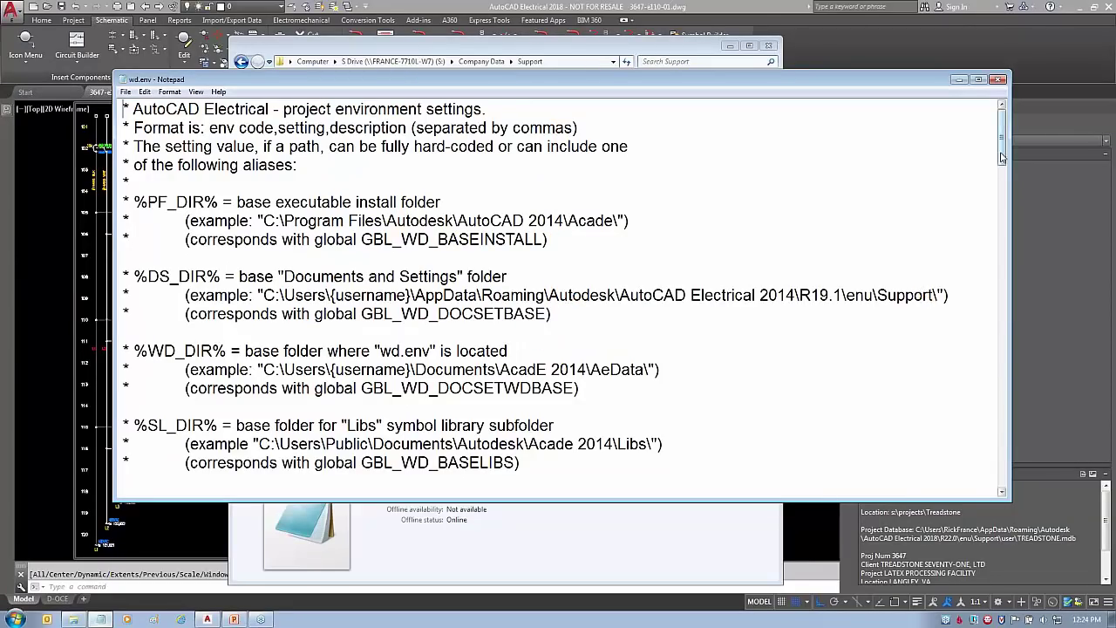
pyautogui.scroll(-4, 339, 346)
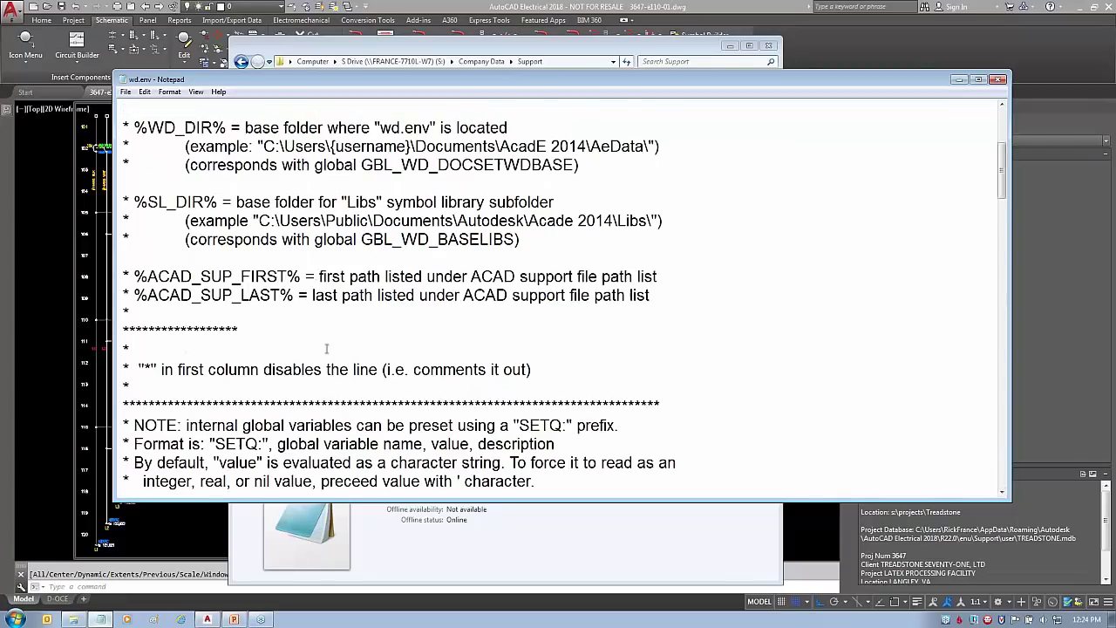
pyautogui.scroll(-3, 297, 292)
pyautogui.scroll(-3, 292, 397)
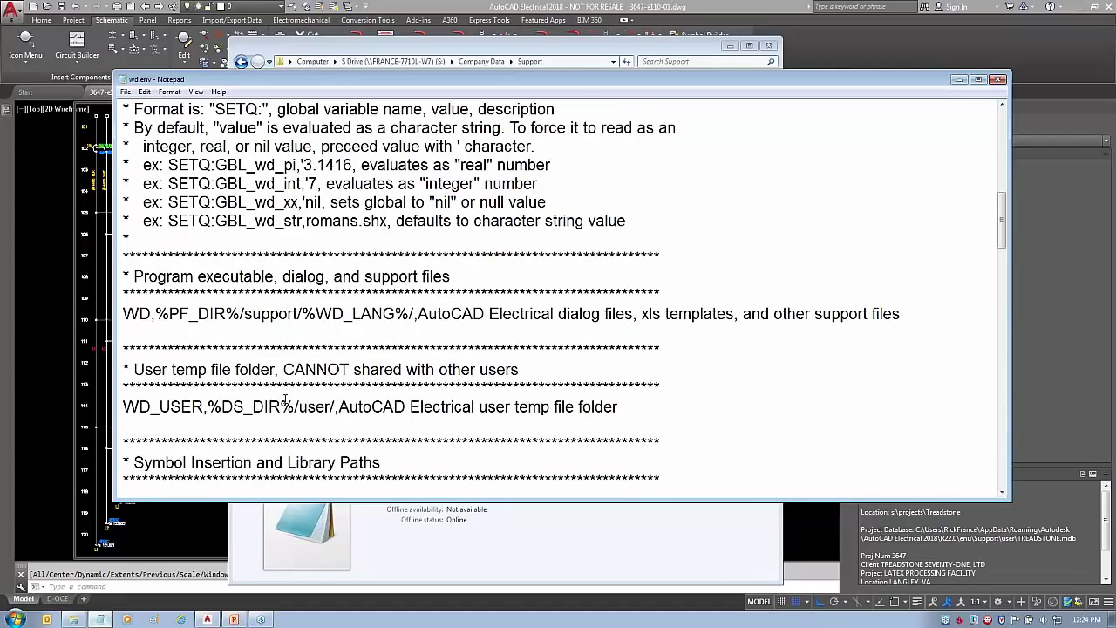
pyautogui.moveTo(1001, 219); pyautogui.dragTo(1002, 484)
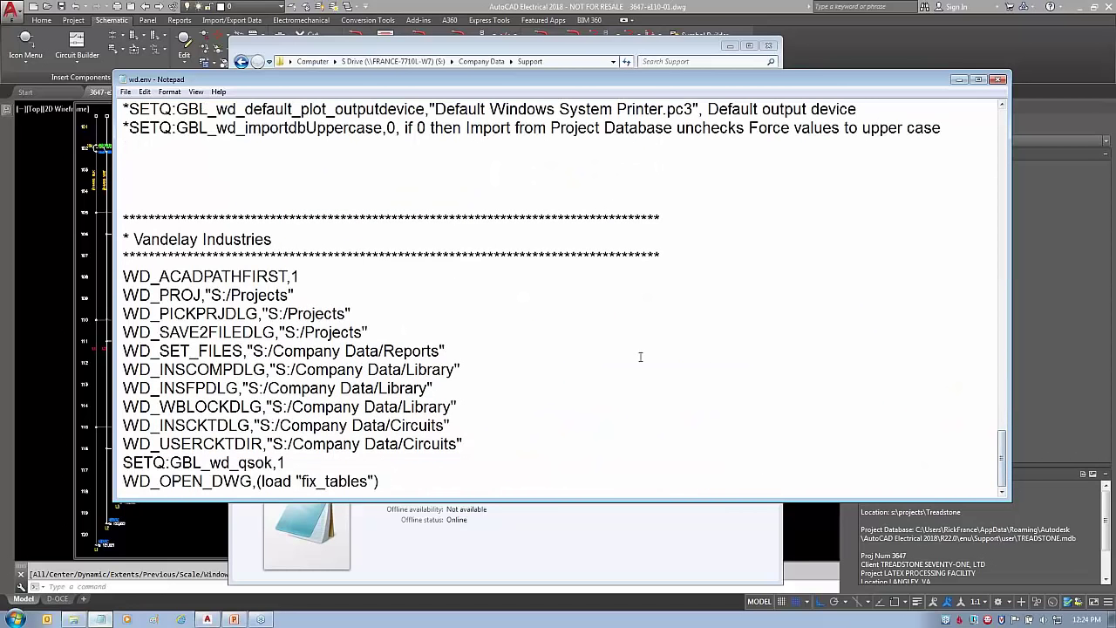
# Circle the Vandelay Industries section in wd.env, point to the settings above it, and clear the markup
pyautogui.moveTo(113, 181)
pyautogui.mouseDown()
pyautogui.moveTo(823, 196)
pyautogui.moveTo(445, 518)
pyautogui.moveTo(97, 475)
pyautogui.moveTo(157, 181)
pyautogui.mouseUp()
pyautogui.moveTo(823, 278); pyautogui.dragTo(938, 310)
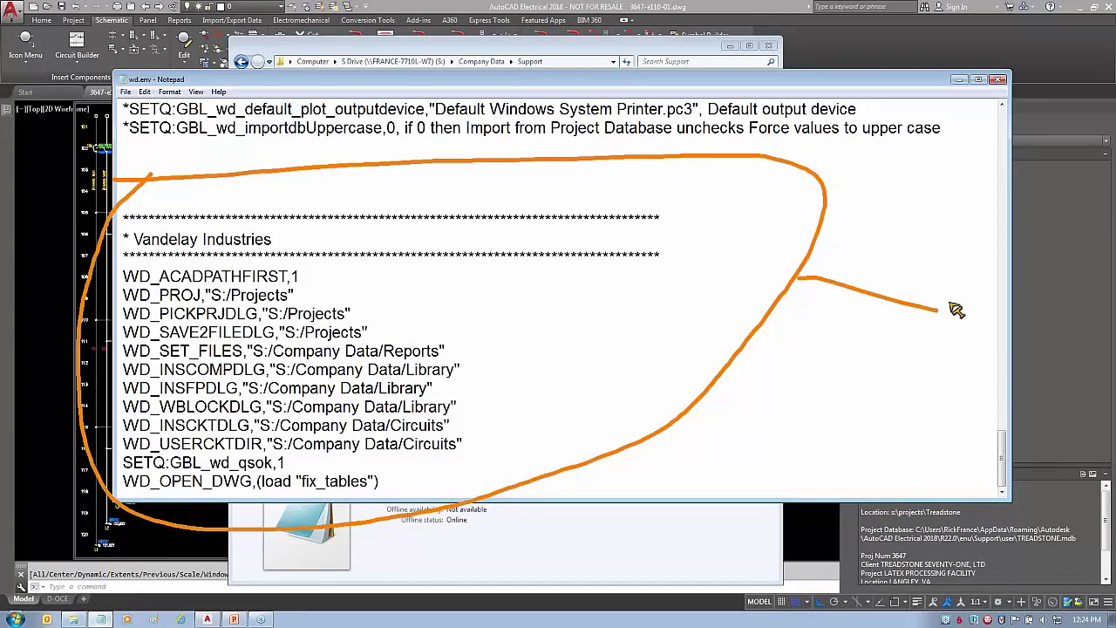
pyautogui.moveTo(363, 148); pyautogui.dragTo(364, 120)
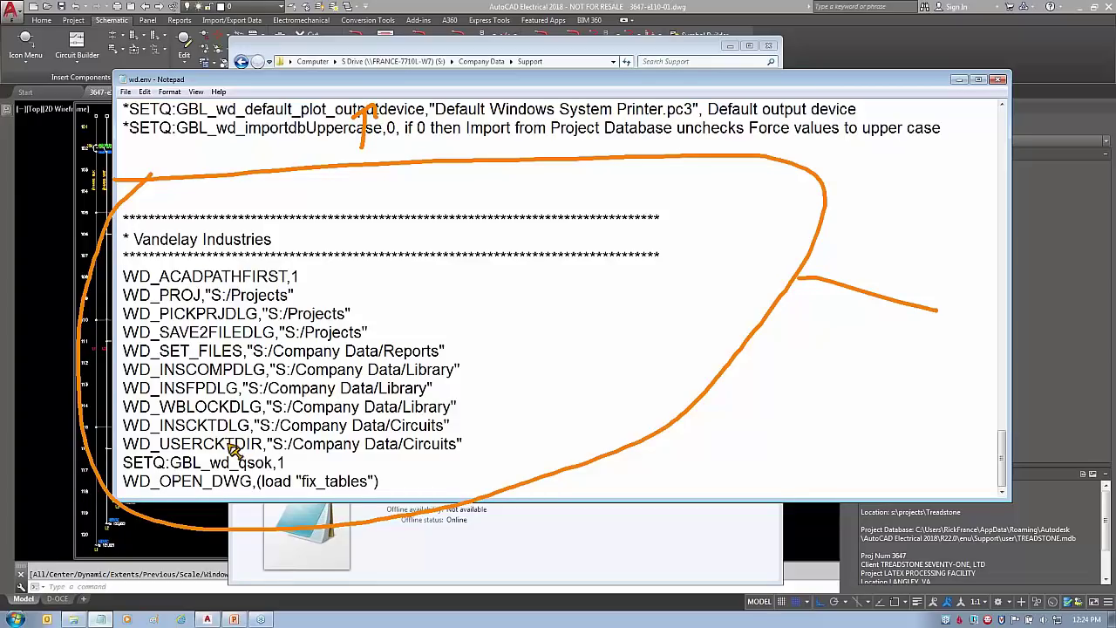
pyautogui.press('Escape')
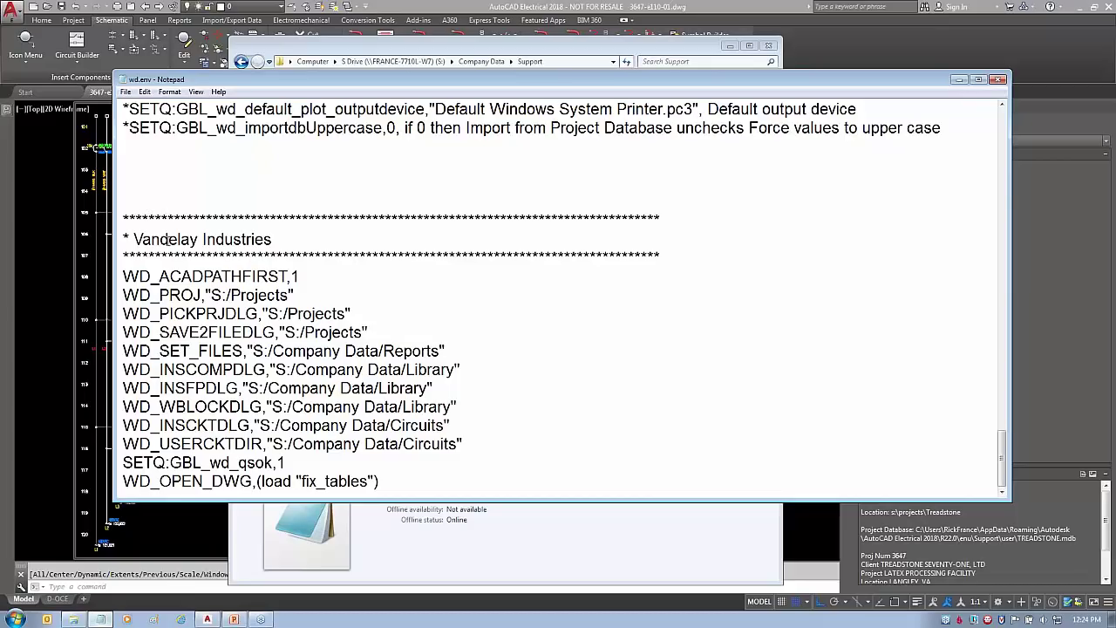
# Highlight the whole Vandelay Industries block, from its asterisk header to the WD_OPEN_DWG line, and clear the selection
pyautogui.moveTo(123, 218); pyautogui.dragTo(378, 481)
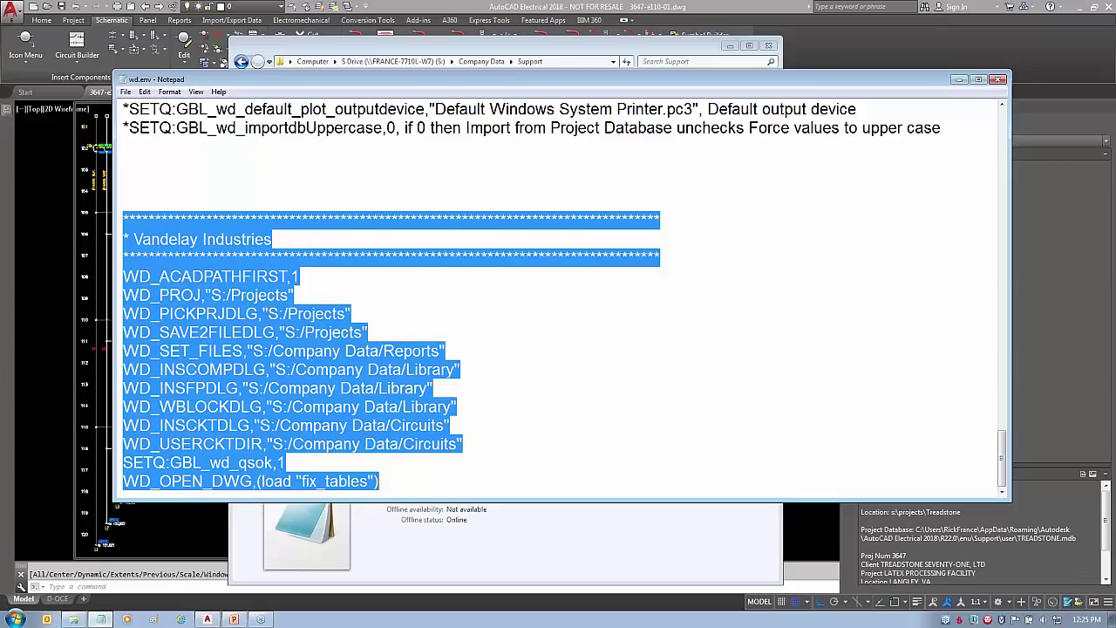
pyautogui.click(616, 270)
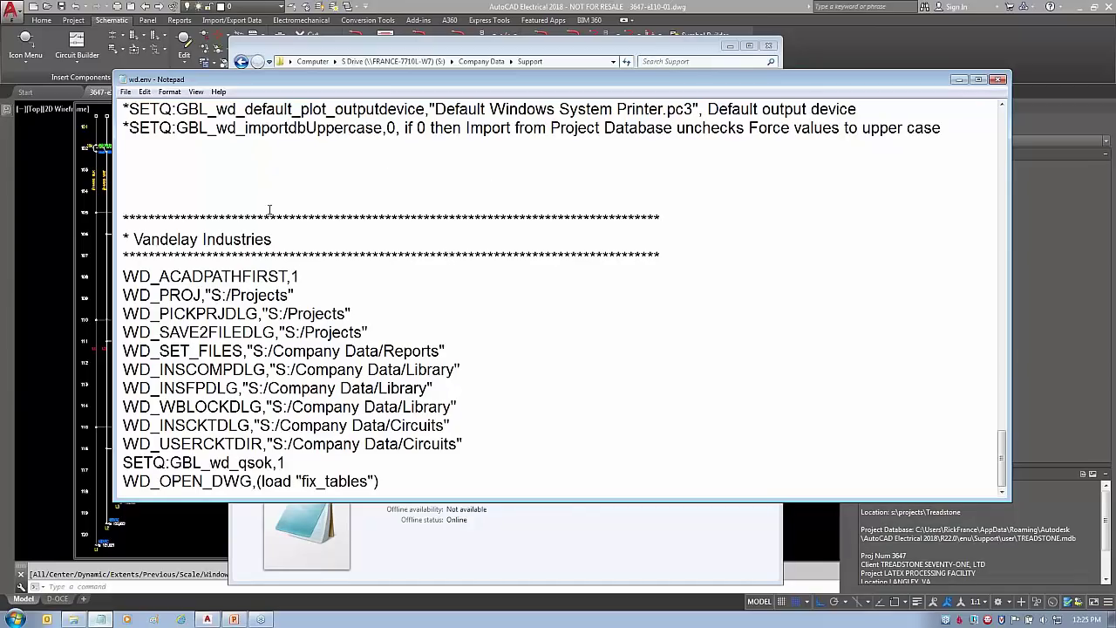
pyautogui.moveTo(123, 216); pyautogui.dragTo(472, 484)
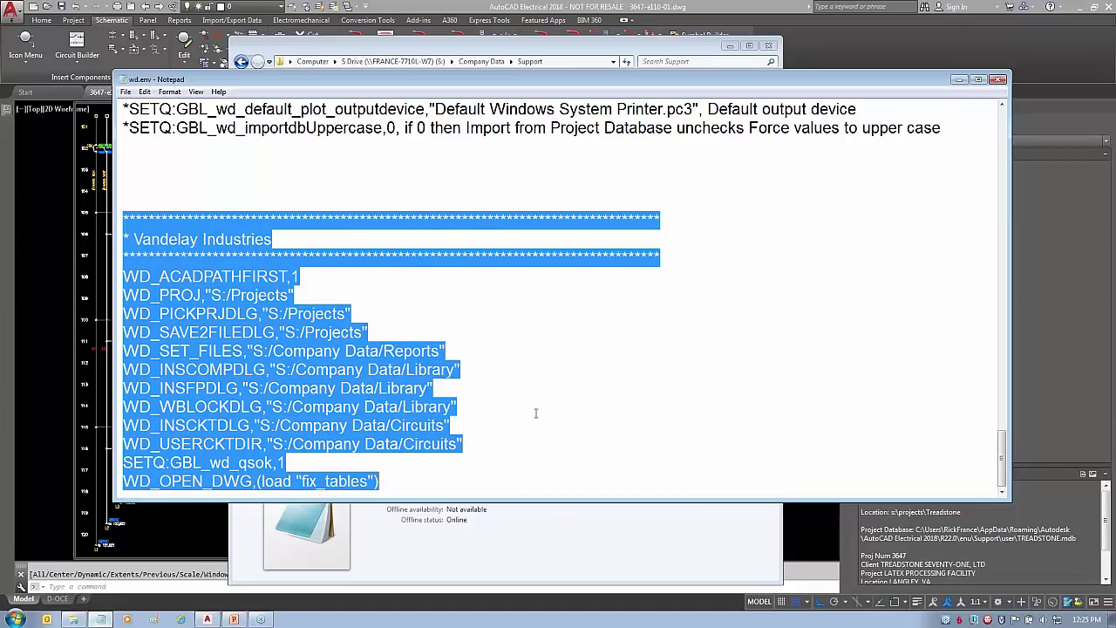
pyautogui.click(436, 290)
pyautogui.click(421, 274)
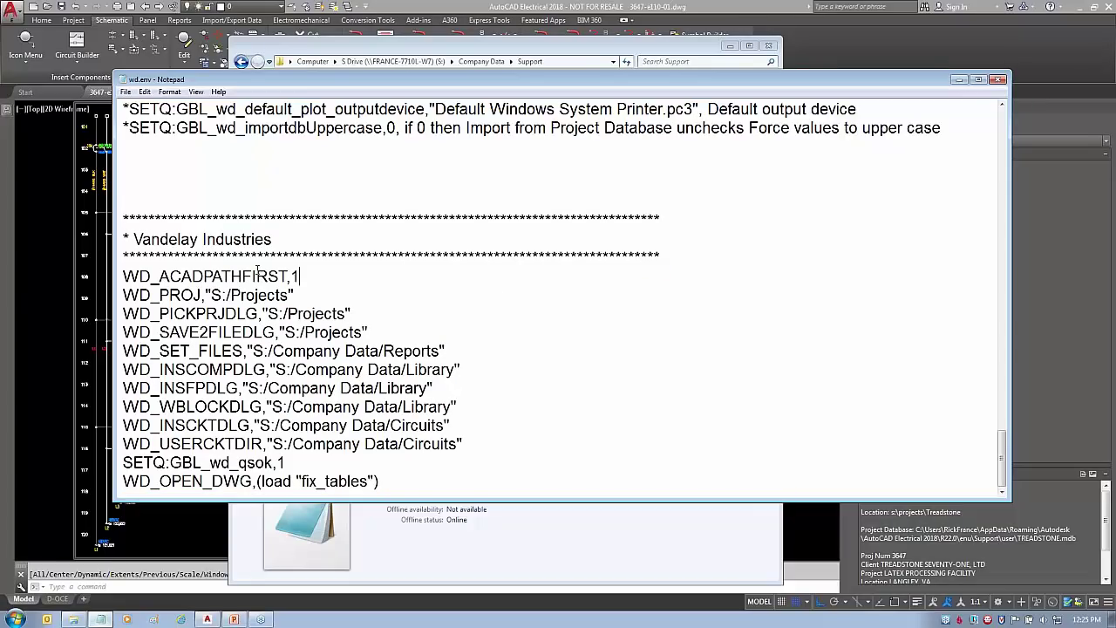
# Highlight the WD_ACADPATHFIRST,1 line, followed by the three lines pointing to S:/Projects
pyautogui.moveTo(301, 276); pyautogui.dragTo(111, 274)
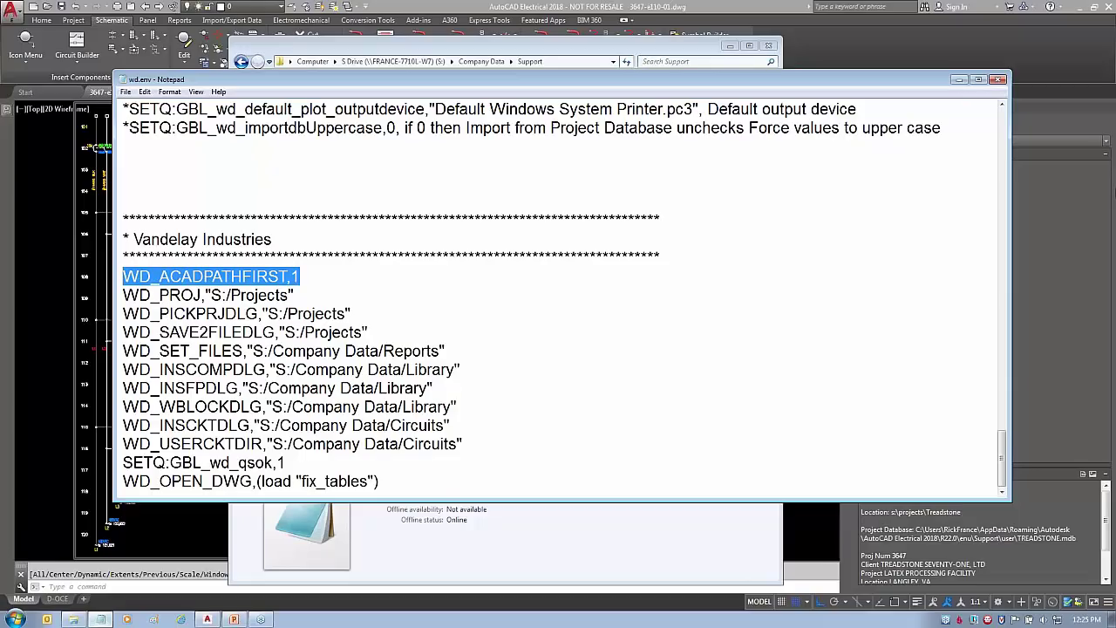
pyautogui.click(301, 295)
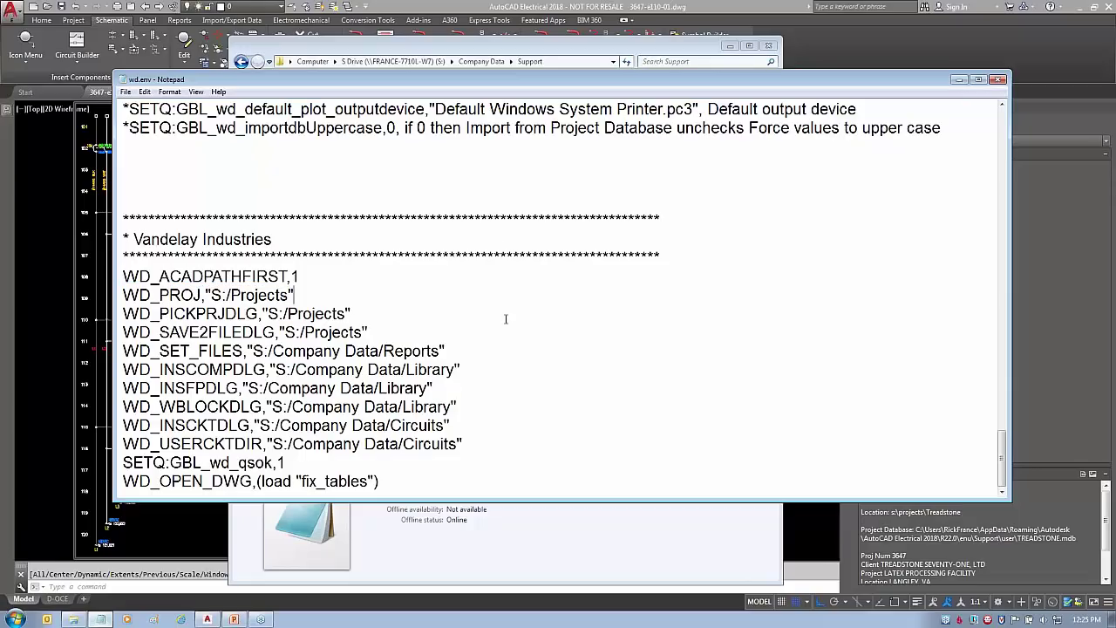
pyautogui.moveTo(125, 294); pyautogui.dragTo(821, 332)
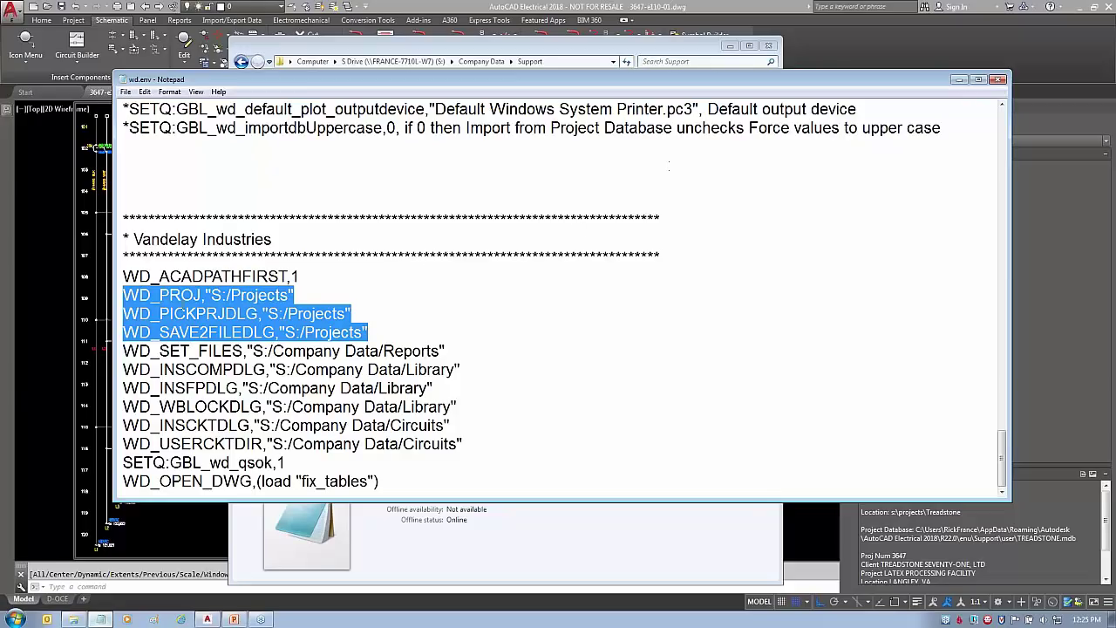
# Replace the forward slash in the WD_PROJ path with a double backslash, making it "S:\\Projects"
pyautogui.click(225, 295)
pyautogui.hotkey('shift', 'Right')
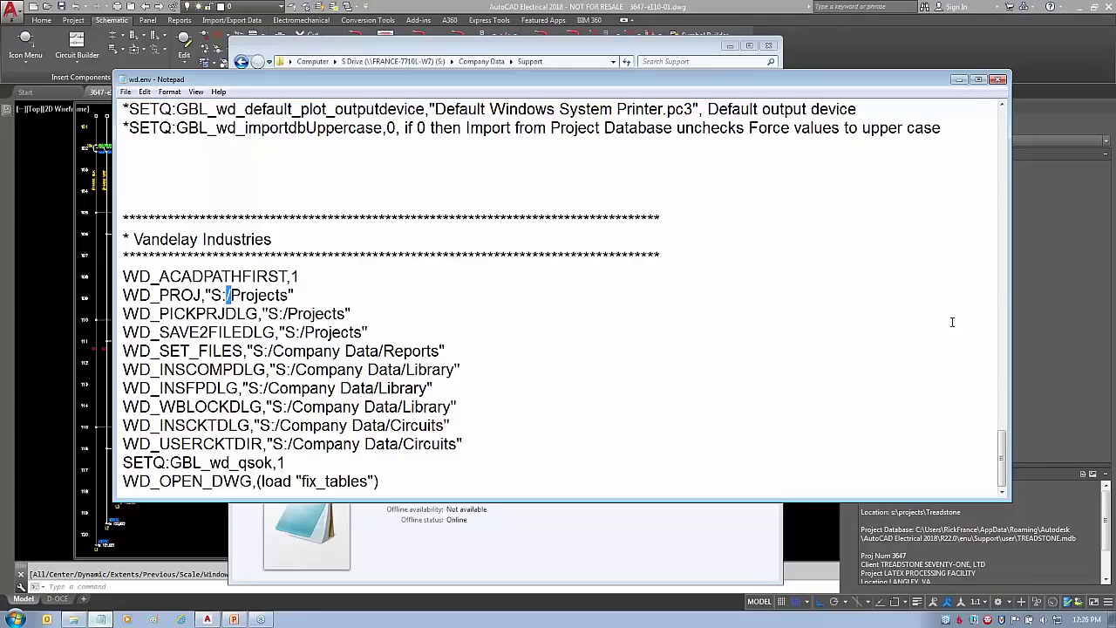
pyautogui.click(307, 288)
pyautogui.click(231, 294)
pyautogui.press('BackSpace')
pyautogui.write('\\\\')
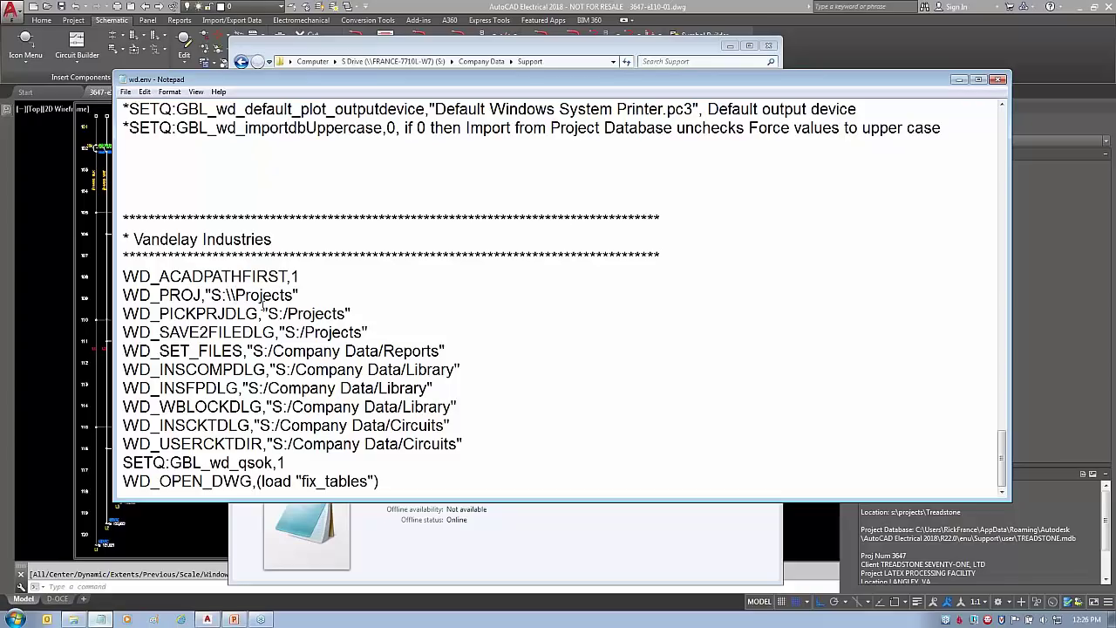
# Restore the single forward slash in the WD_PROJ path so it reads "S:/Projects"
pyautogui.press('BackSpace')
pyautogui.press('BackSpace')
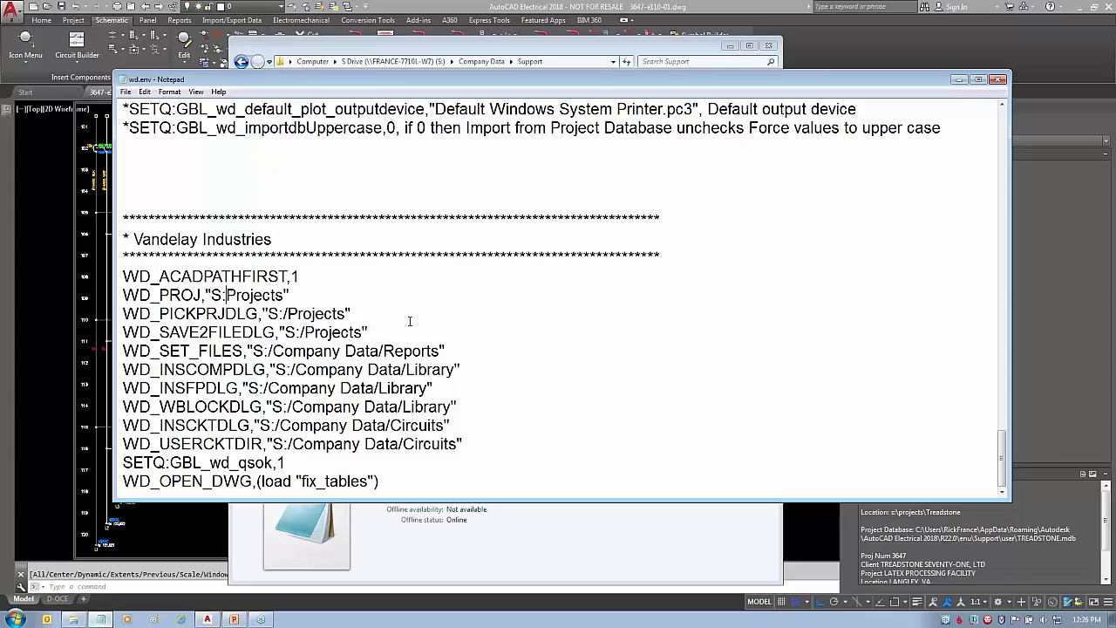
pyautogui.write('/')
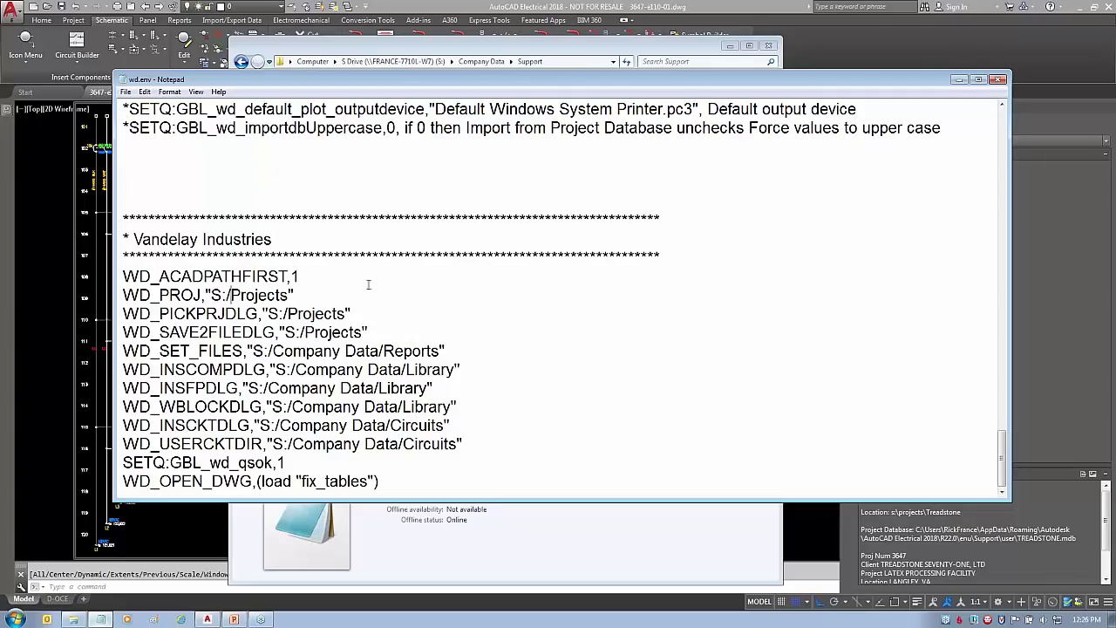
# Highlight the quoted WD_PROJ and WD_SET_FILES paths and point out the space in the Company Data folder name
pyautogui.click(337, 299)
pyautogui.moveTo(206, 294); pyautogui.dragTo(295, 296)
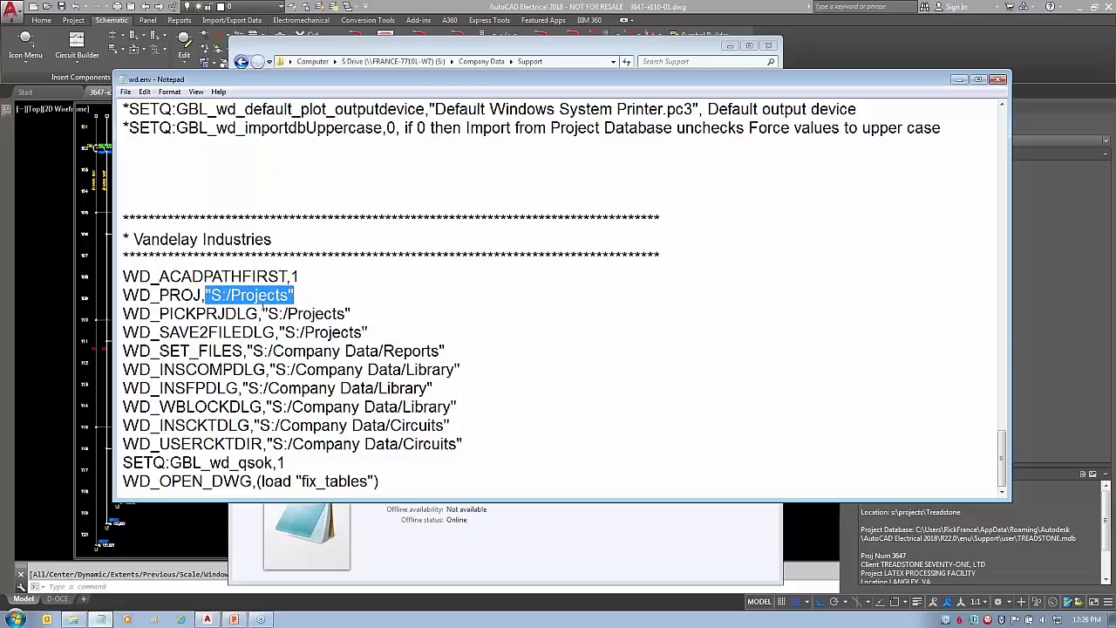
pyautogui.moveTo(247, 351); pyautogui.dragTo(446, 345)
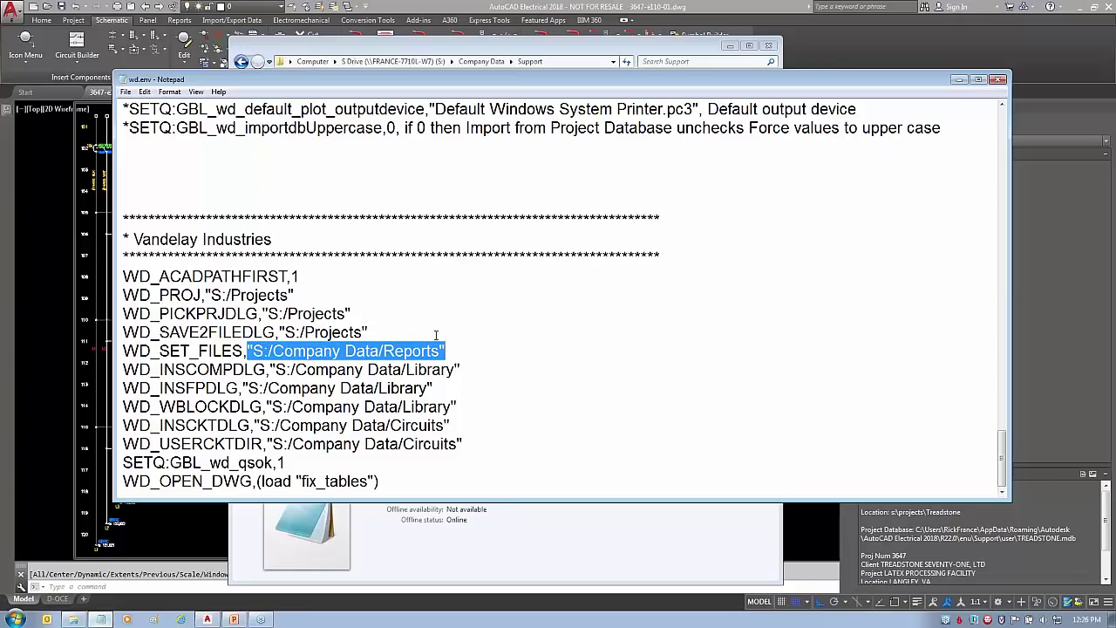
pyautogui.click(377, 296)
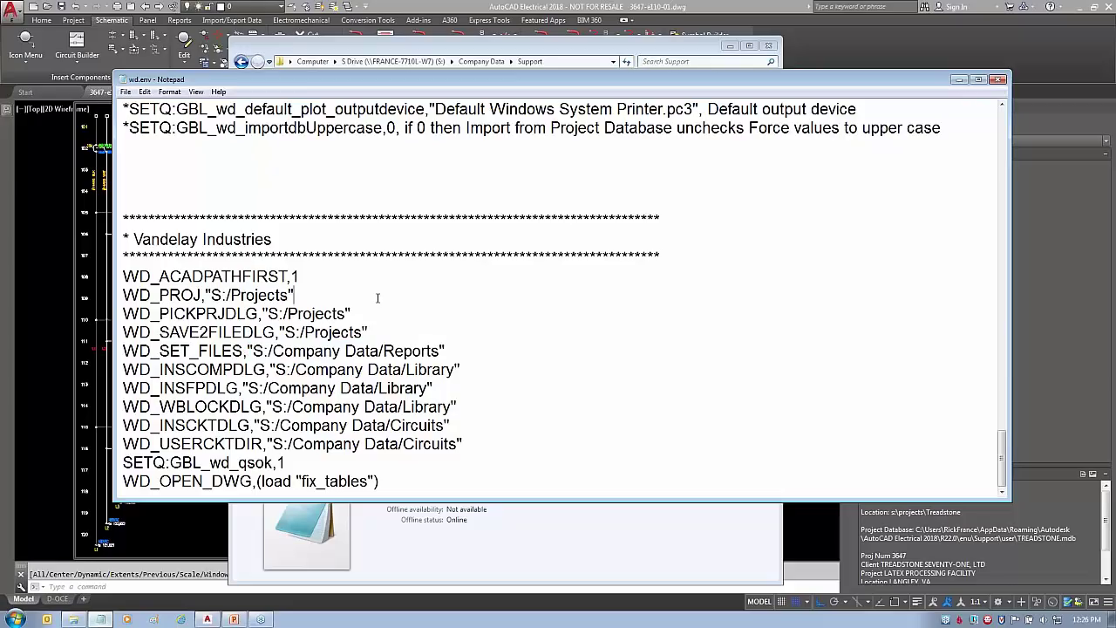
pyautogui.moveTo(340, 350); pyautogui.dragTo(345, 350)
# Highlight the WD_PROJ, WD_PICKPRJDLG and WD_SAVE2FILEDLG lines one by one, bracket them as a group, and clear the markup
pyautogui.click(179, 295)
pyautogui.moveTo(123, 296); pyautogui.dragTo(301, 296)
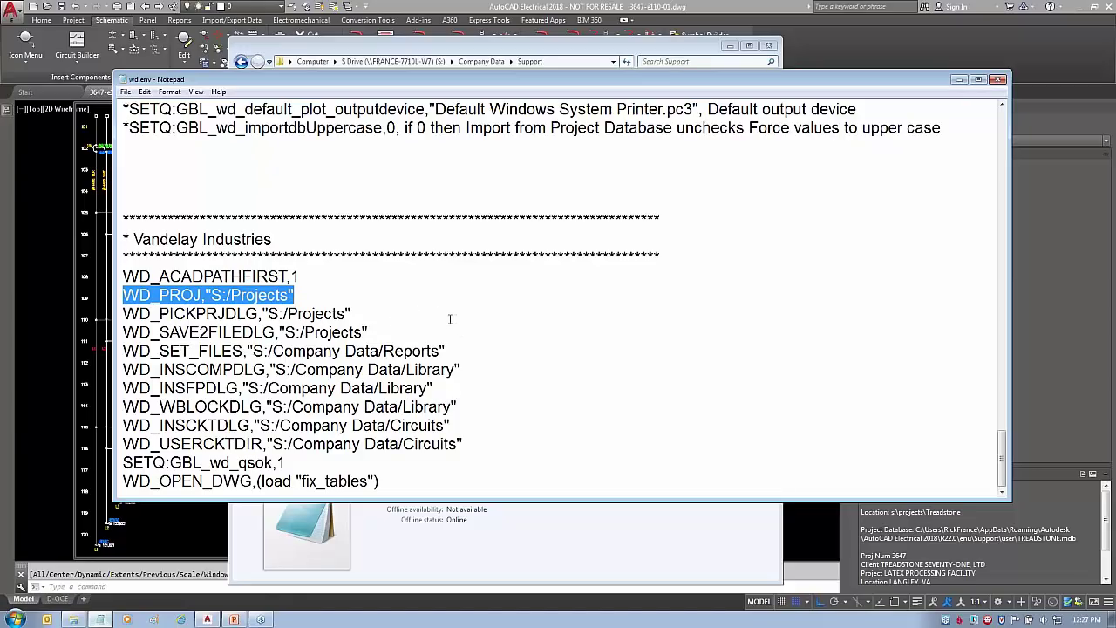
pyautogui.click(195, 316)
pyautogui.moveTo(124, 314); pyautogui.dragTo(350, 314)
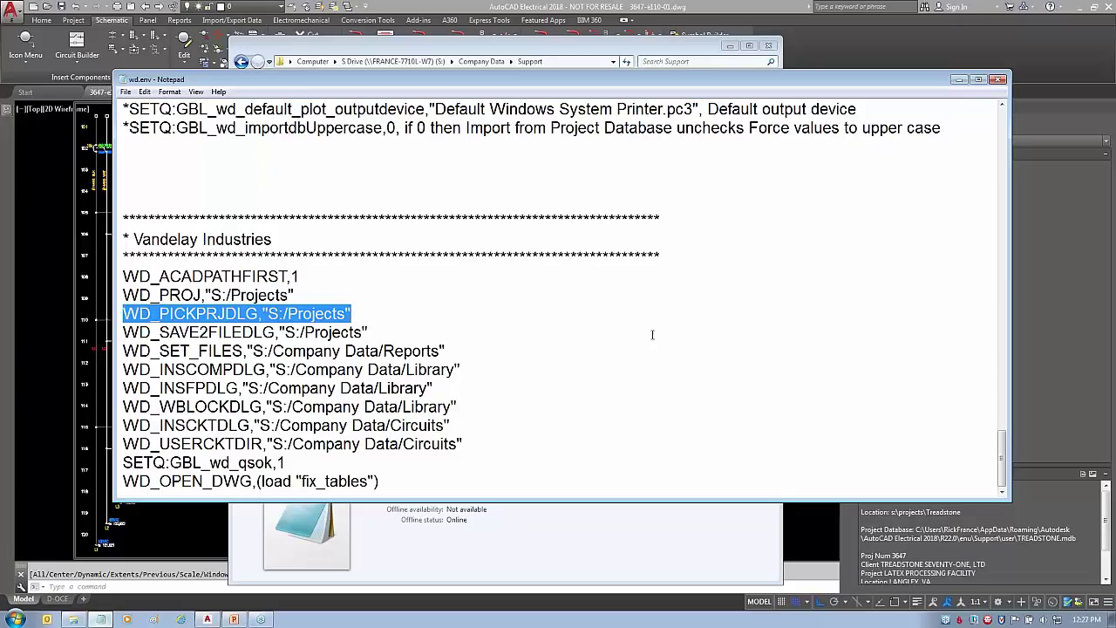
pyautogui.click(122, 332)
pyautogui.keyDown('shift'); pyautogui.click(368, 332); pyautogui.keyUp('shift')
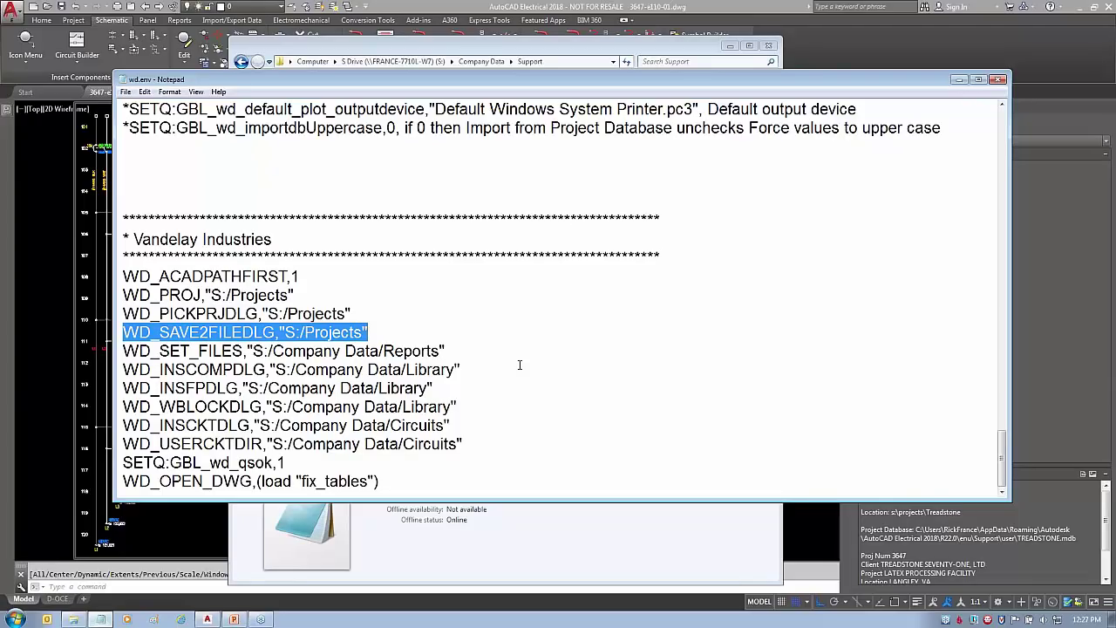
pyautogui.click(378, 318)
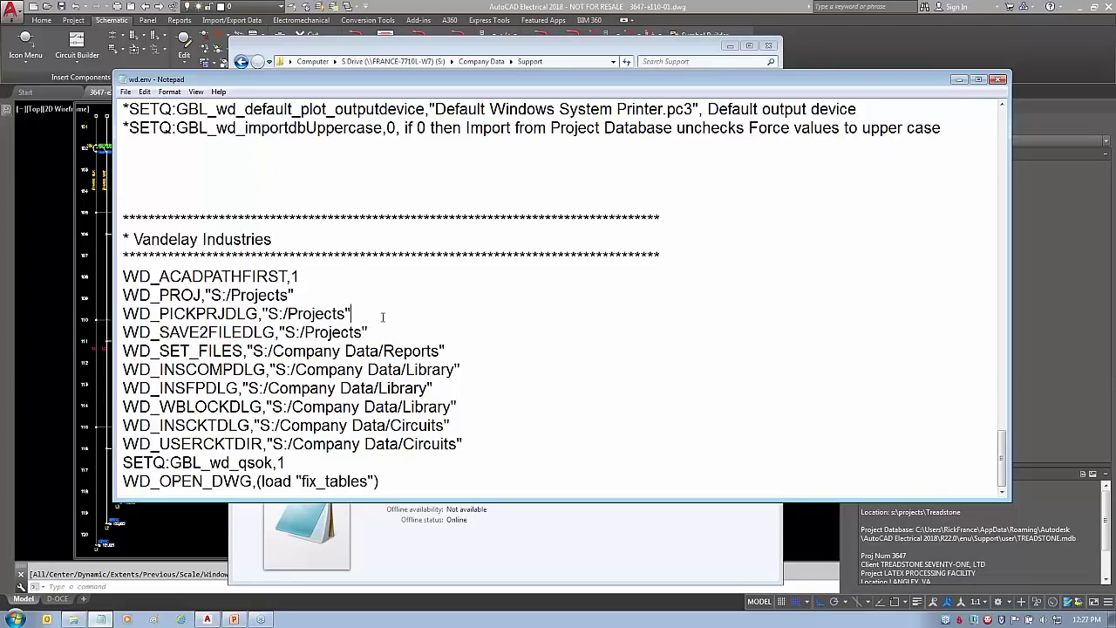
pyautogui.moveTo(311, 295)
pyautogui.mouseDown()
pyautogui.moveTo(361, 292)
pyautogui.moveTo(385, 314)
pyautogui.moveTo(380, 335)
pyautogui.mouseUp()
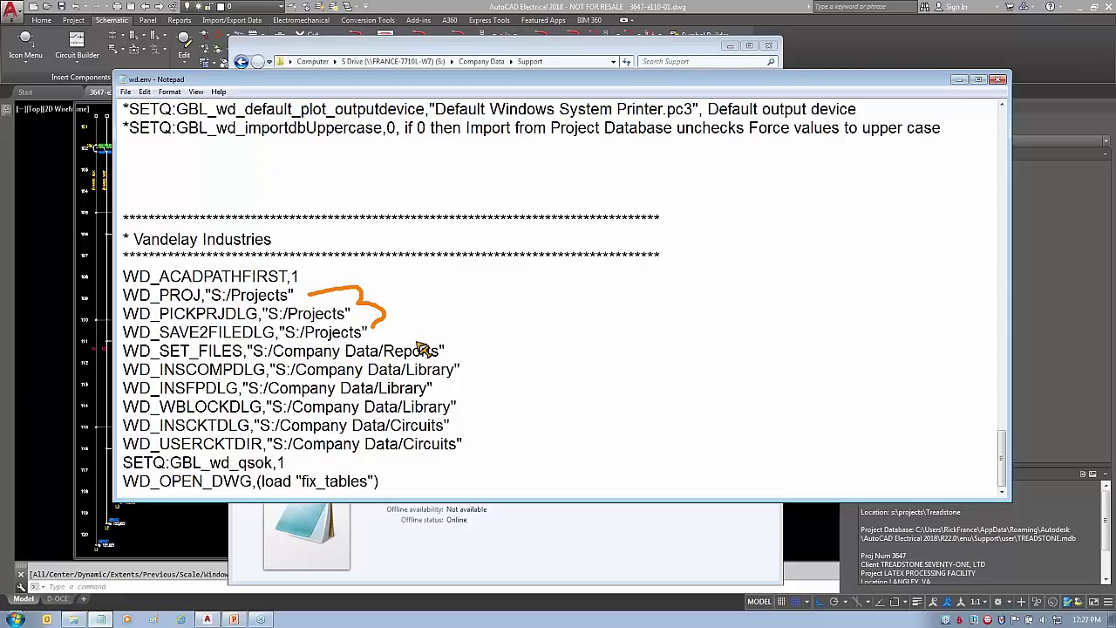
pyautogui.press('Escape')
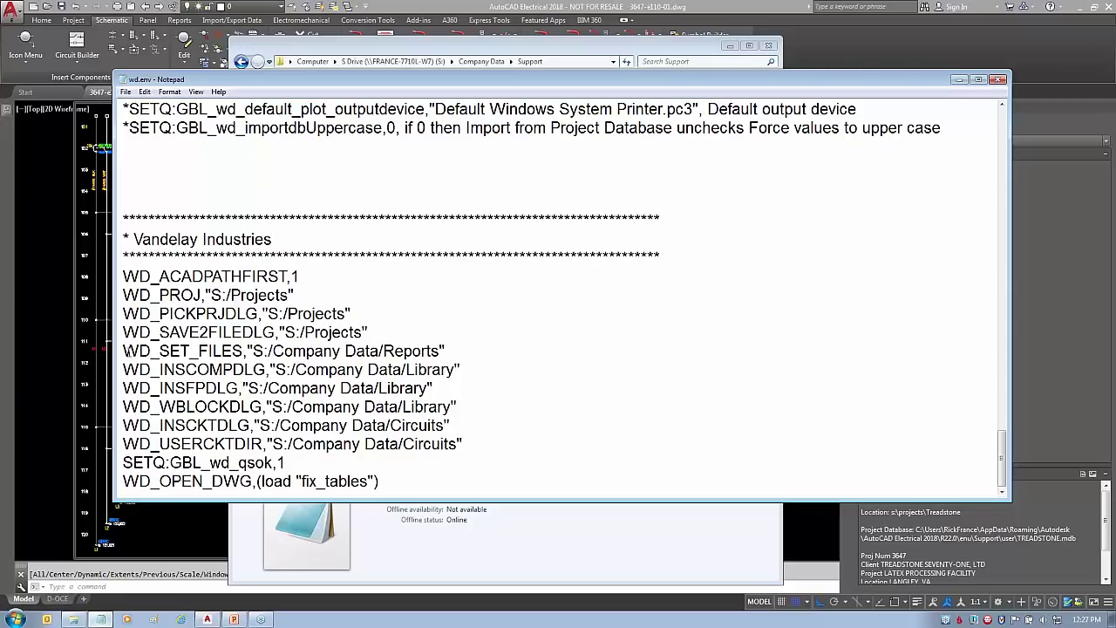
# Highlight the WD_SET_FILES reports line, followed by the WD_INSCOMPDLG and WD_INSFPDLG library lines
pyautogui.moveTo(122, 350); pyautogui.dragTo(446, 350)
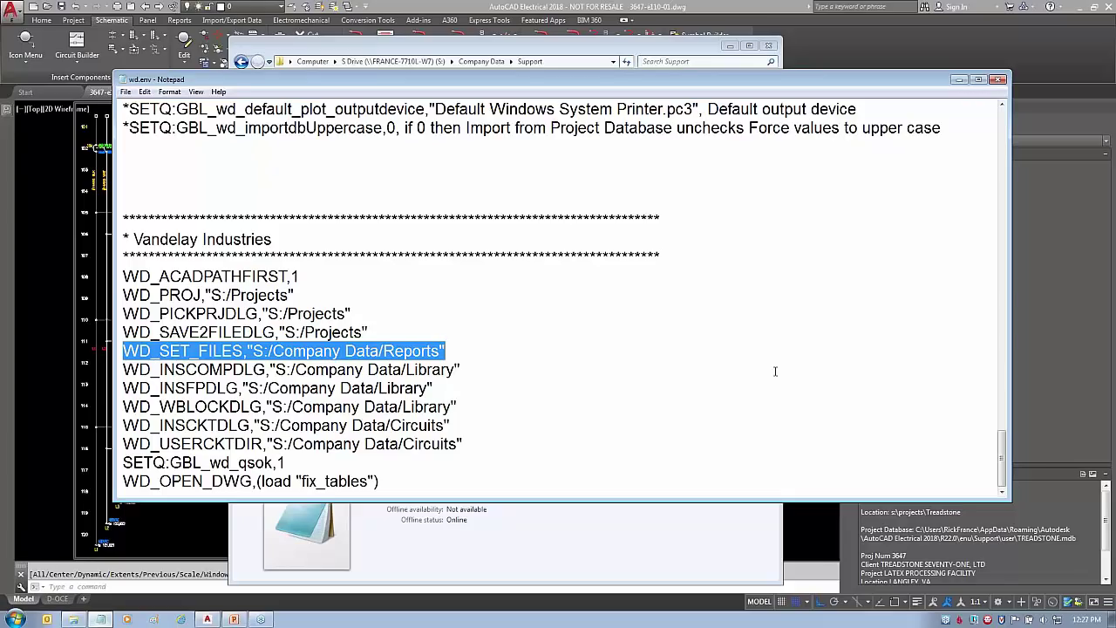
pyautogui.click(126, 371)
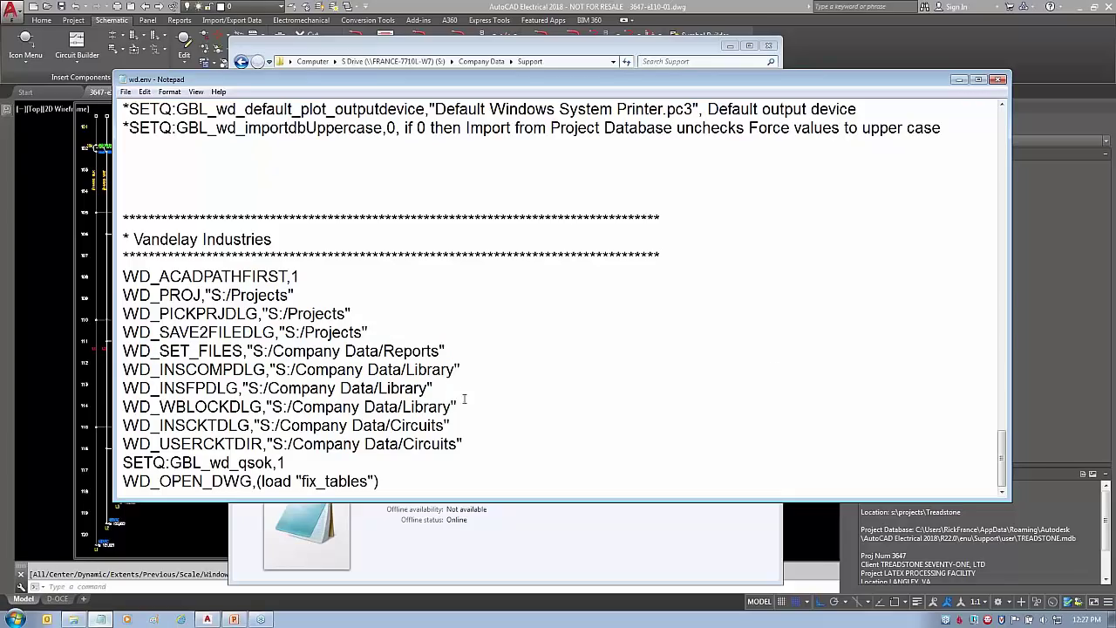
pyautogui.keyDown('shift'); pyautogui.click(817, 399); pyautogui.keyUp('shift')
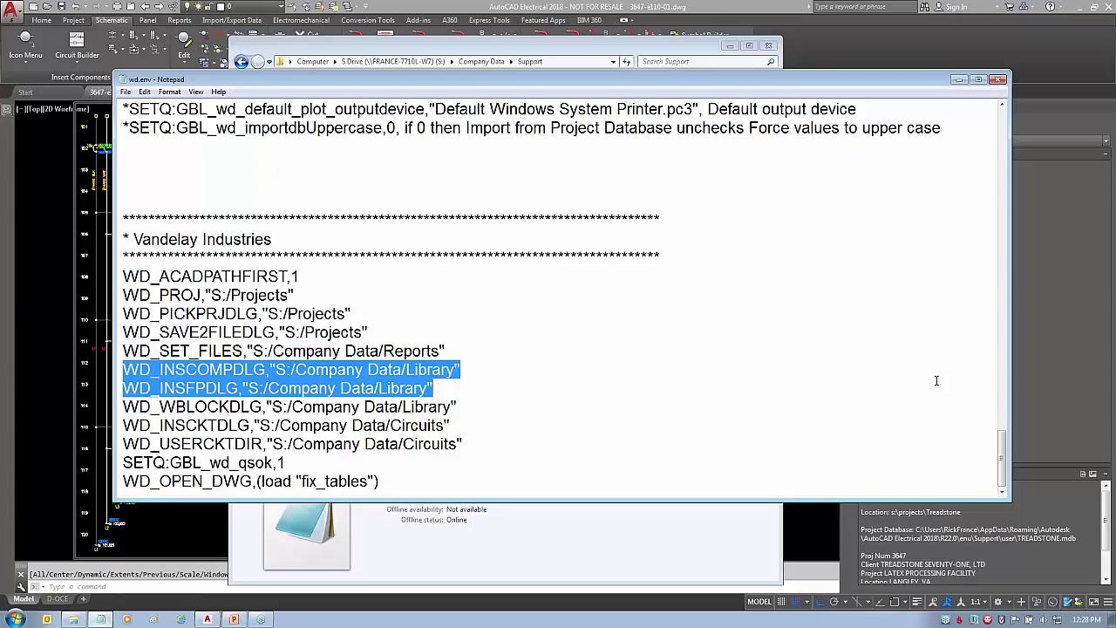
# Switch to AutoCAD Electrical and browse from the schematic Insert Component dialog to check its starting folder's path, then cancel both dialogs
pyautogui.click(66, 204)
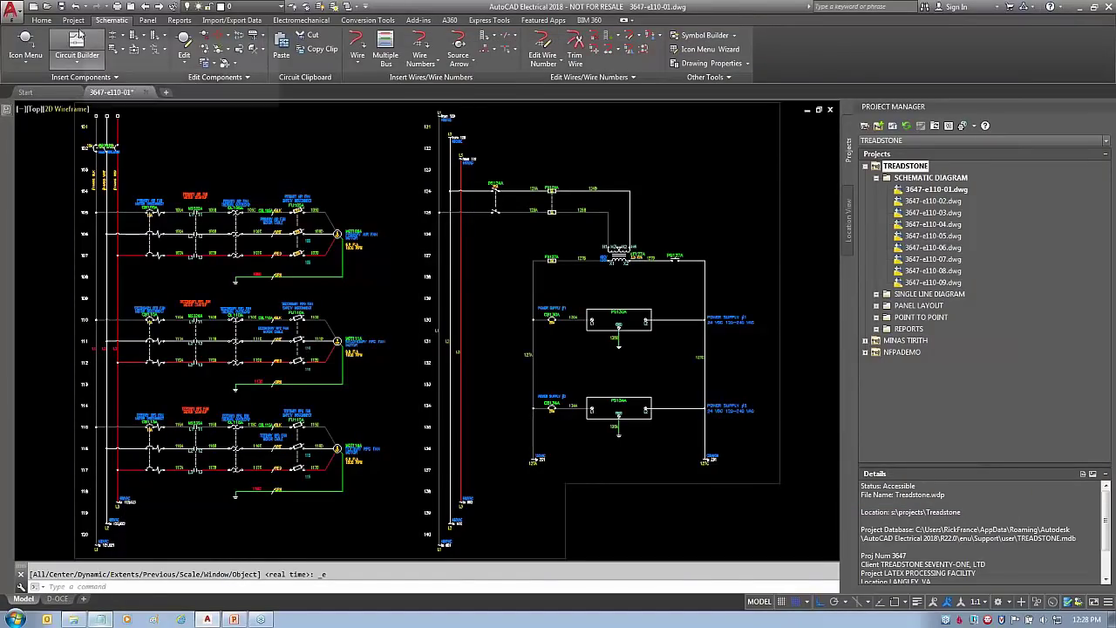
pyautogui.click(25, 44)
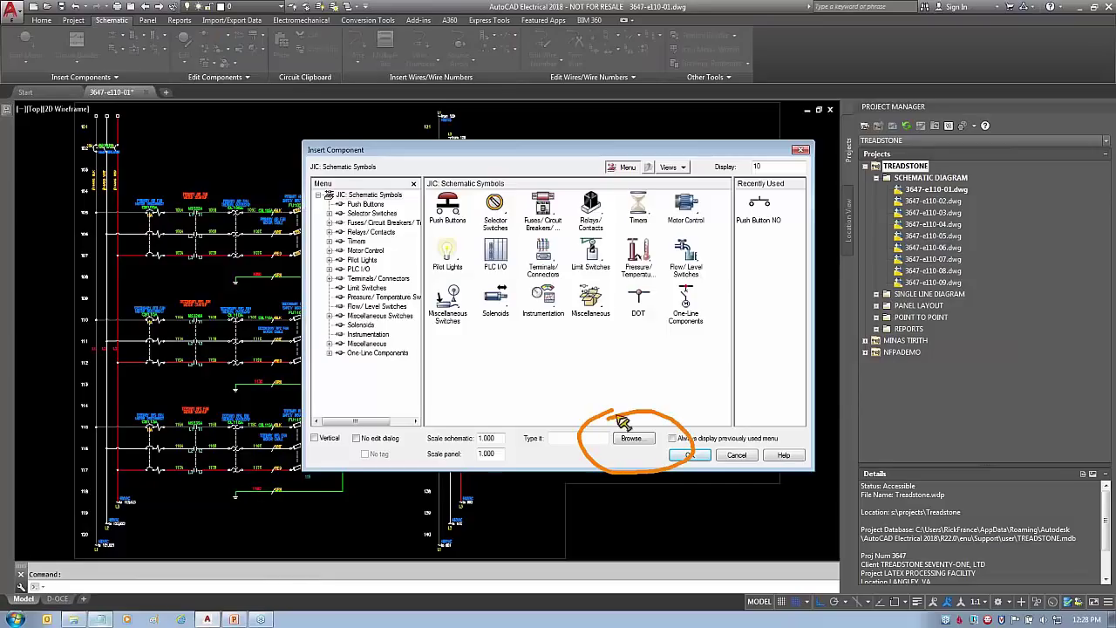
pyautogui.click(633, 441)
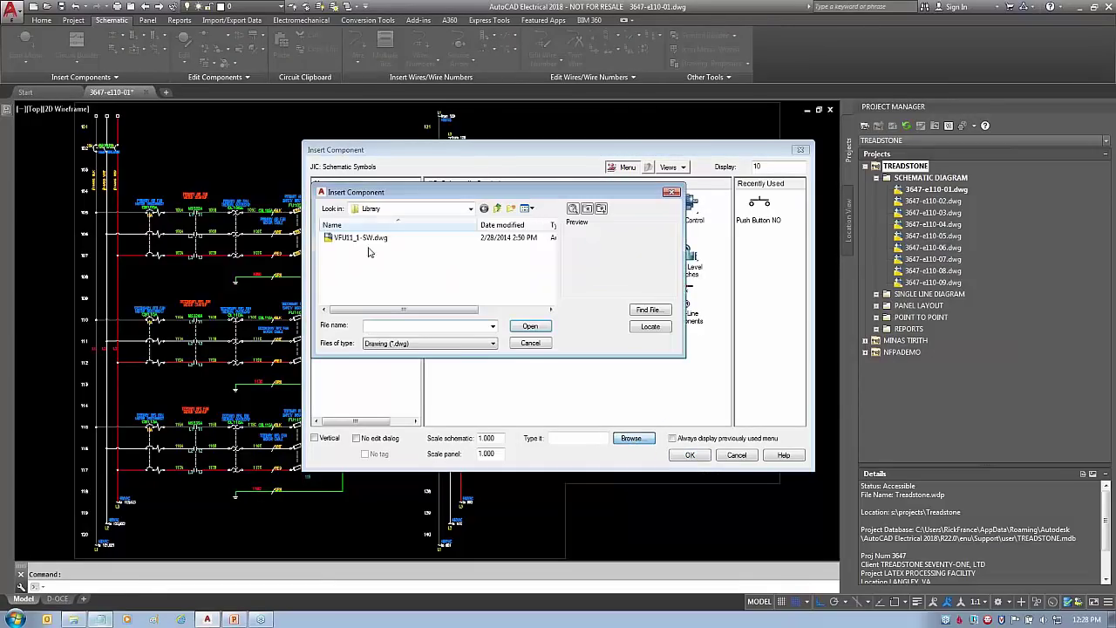
pyautogui.click(470, 209)
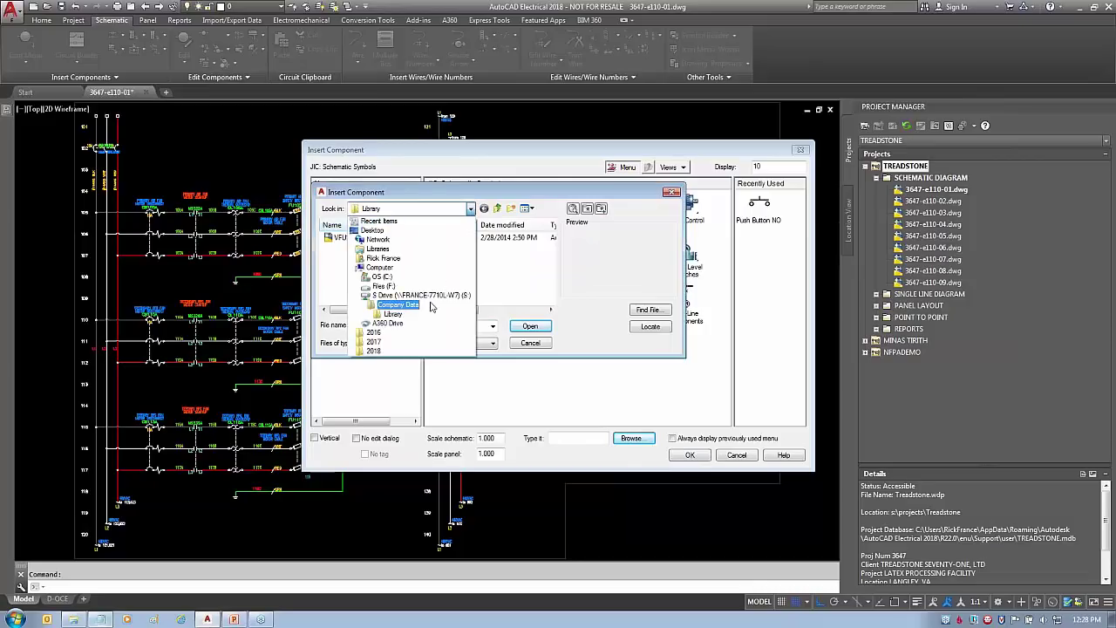
pyautogui.press('Escape')
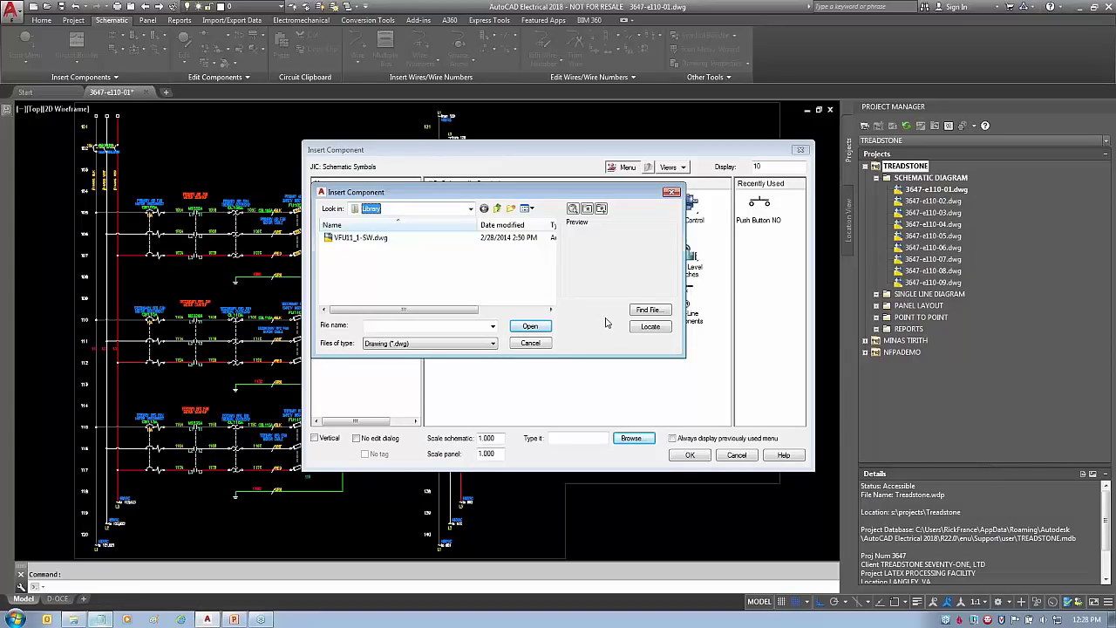
pyautogui.click(530, 343)
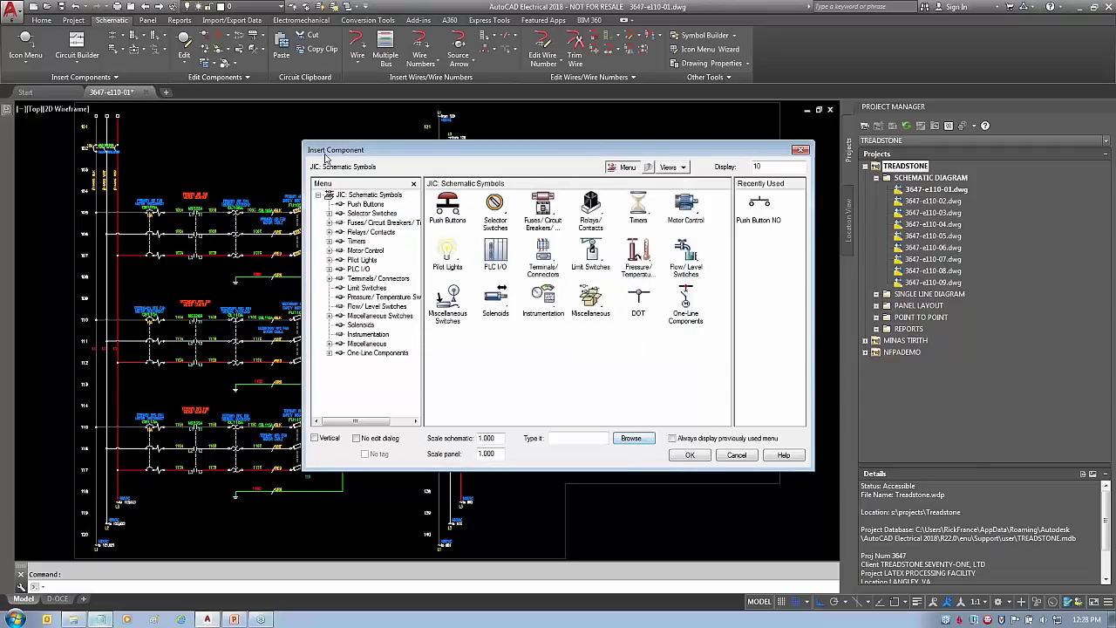
pyautogui.click(737, 455)
# Browse from the panel Insert Footprint dialog to check which folder it starts in, and cancel both dialogs
pyautogui.click(147, 20)
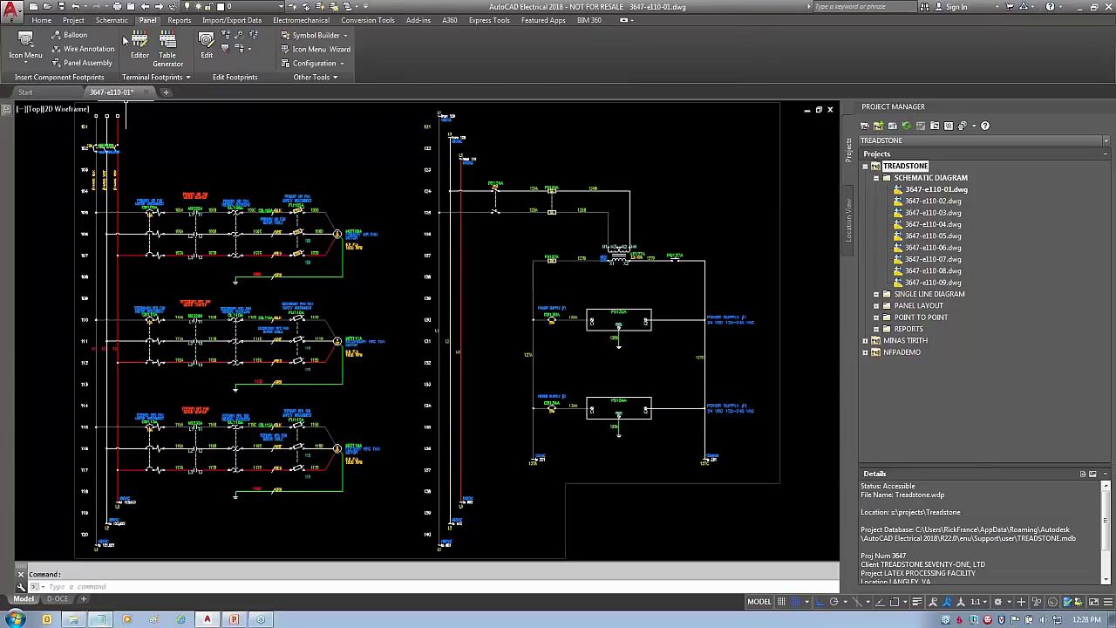
pyautogui.click(26, 44)
pyautogui.click(638, 440)
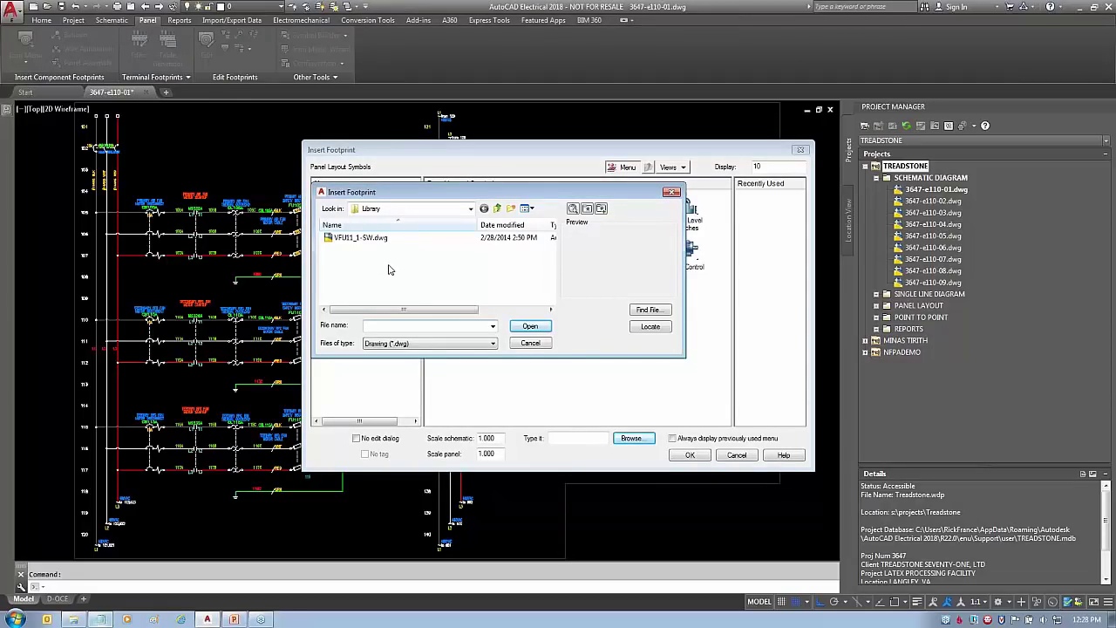
pyautogui.click(529, 343)
pyautogui.click(736, 454)
# Return to wd.env in Notepad, highlight the WD_WBLOCKDLG library line, link it to Symbol Builder with markup, and clear the markup
pyautogui.click(102, 620)
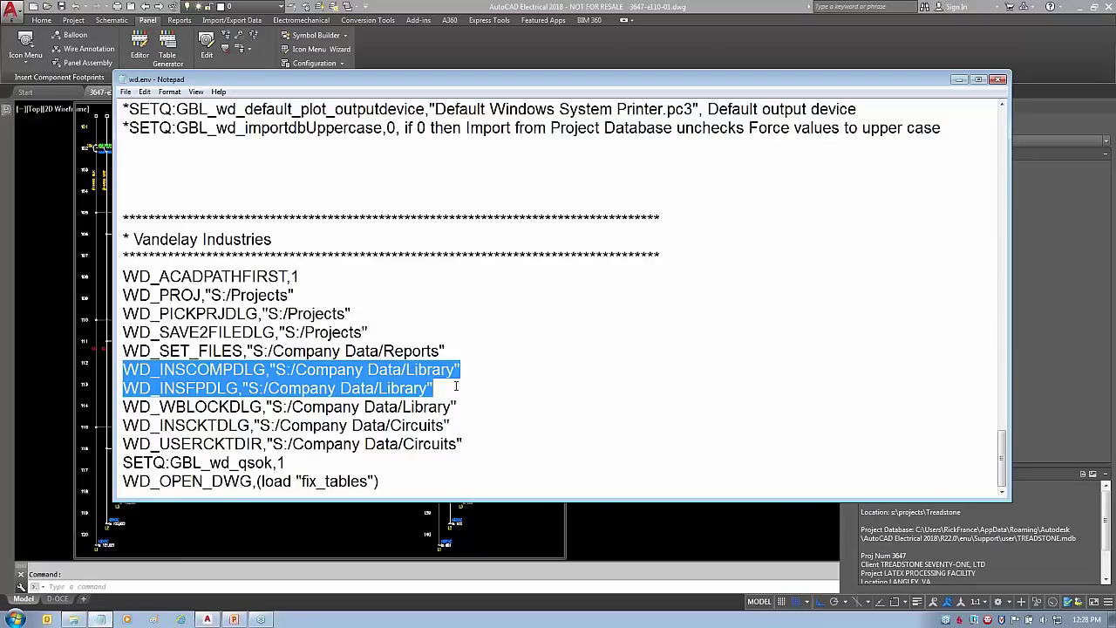
pyautogui.click(135, 408)
pyautogui.moveTo(165, 406); pyautogui.dragTo(460, 398)
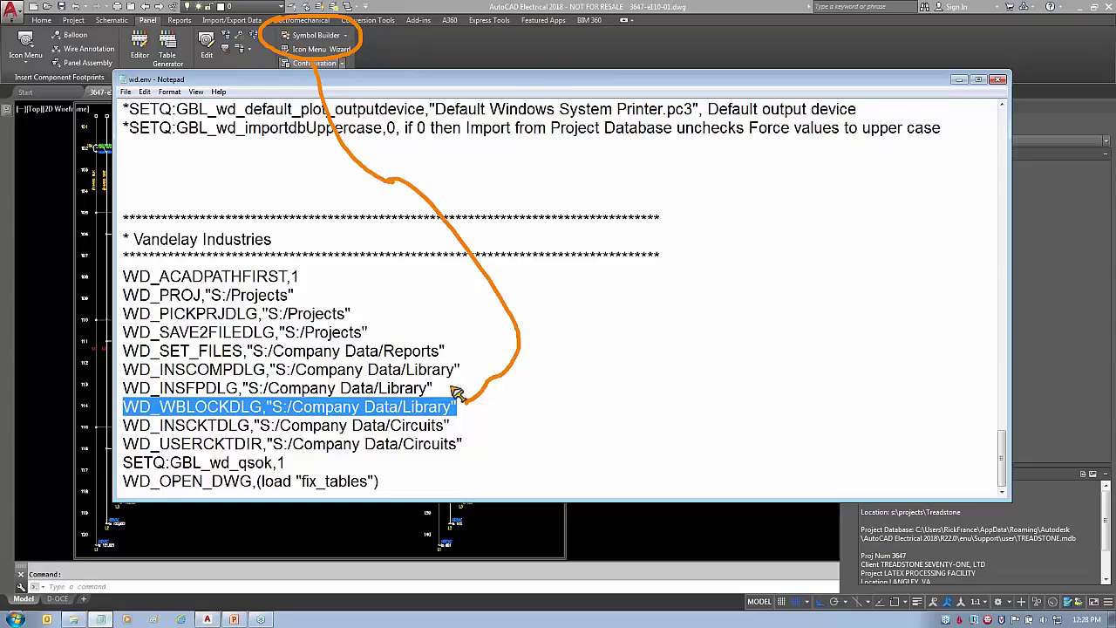
pyautogui.moveTo(488, 394); pyautogui.dragTo(498, 369)
pyautogui.press('Escape')
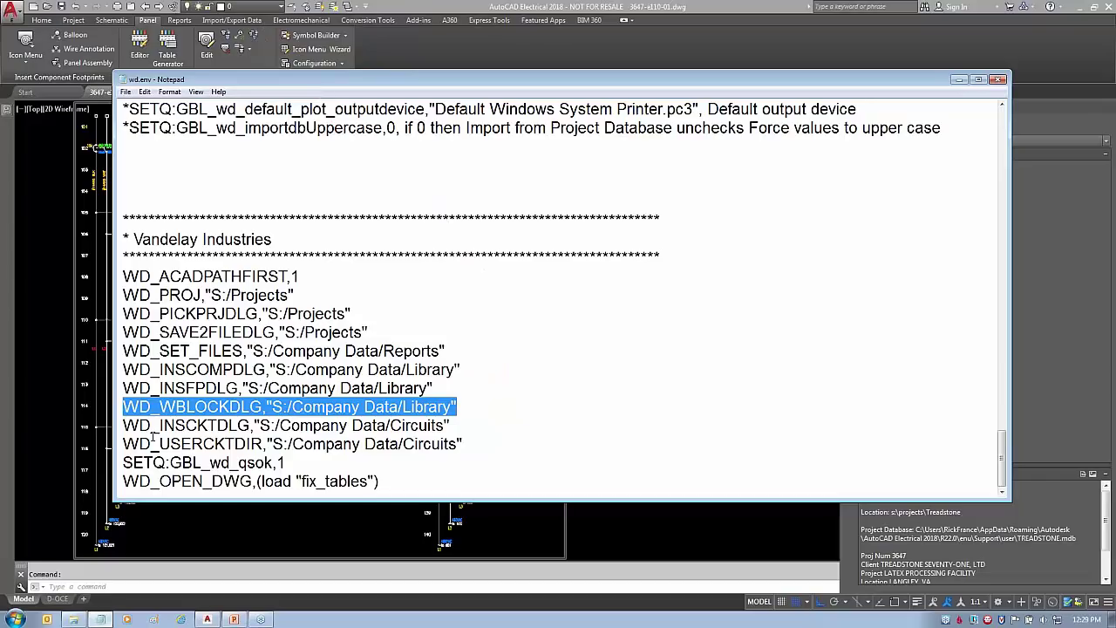
# Highlight the WD_INSCKTDLG and WD_USERCKTDIR lines, and check the starting folder of Insert WBlocked Circuit in AutoCAD Electrical
pyautogui.moveTo(125, 425); pyautogui.dragTo(505, 443)
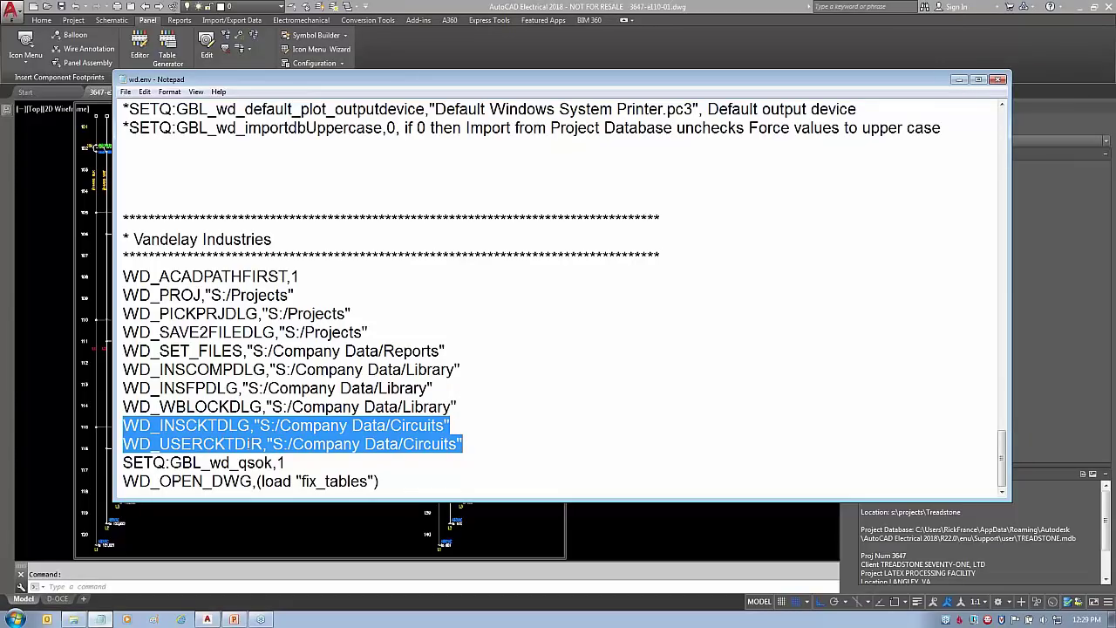
pyautogui.click(66, 299)
pyautogui.click(112, 21)
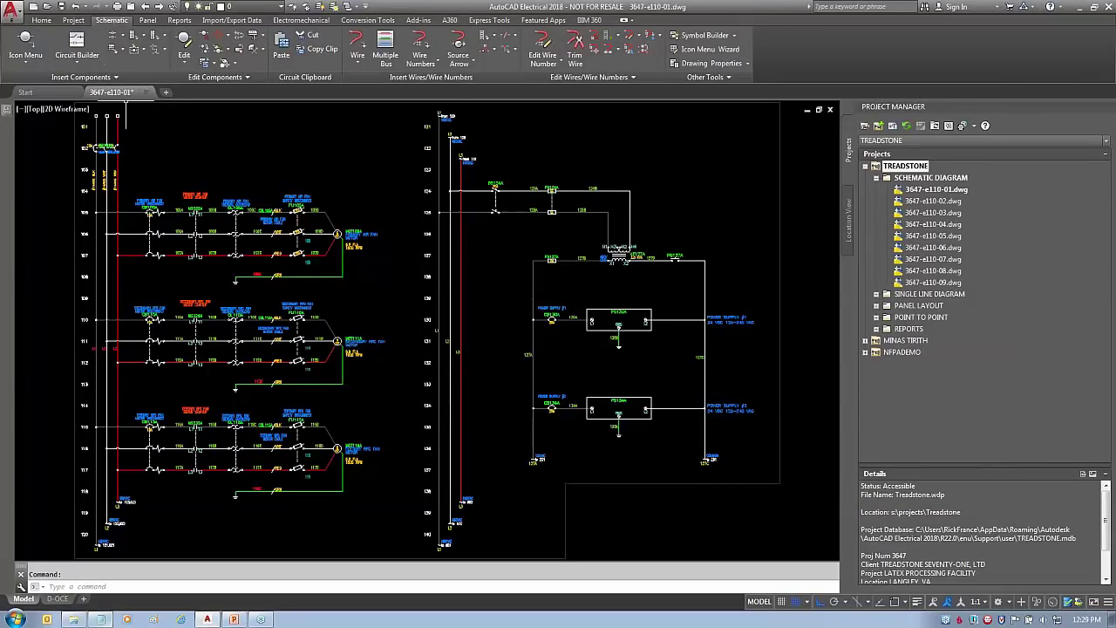
pyautogui.click(113, 52)
pyautogui.click(401, 211)
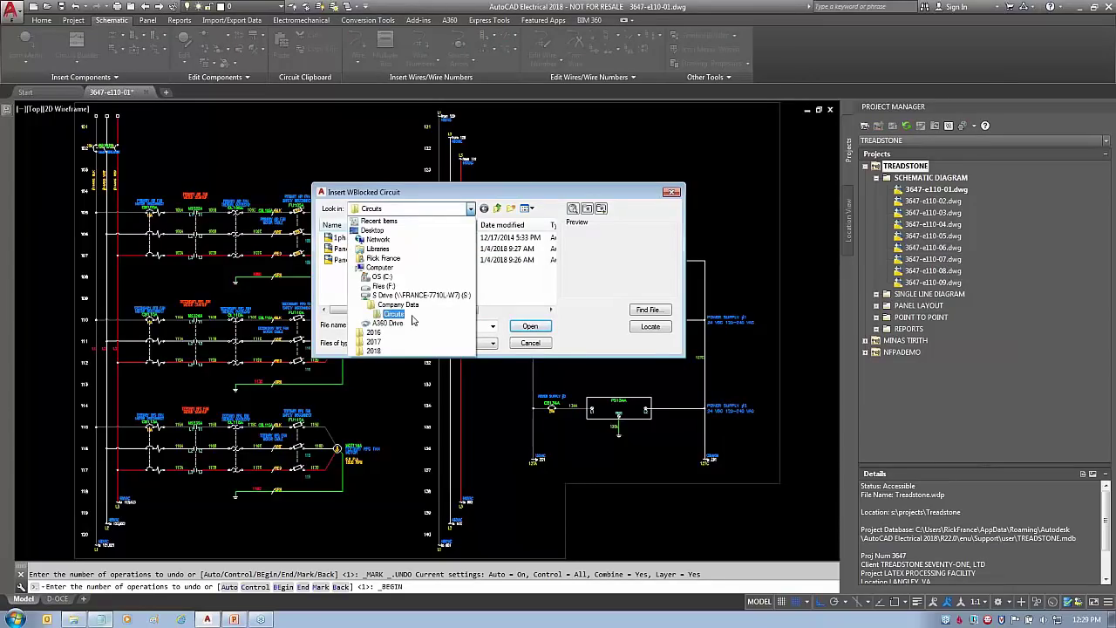
pyautogui.click(562, 354)
pyautogui.click(530, 342)
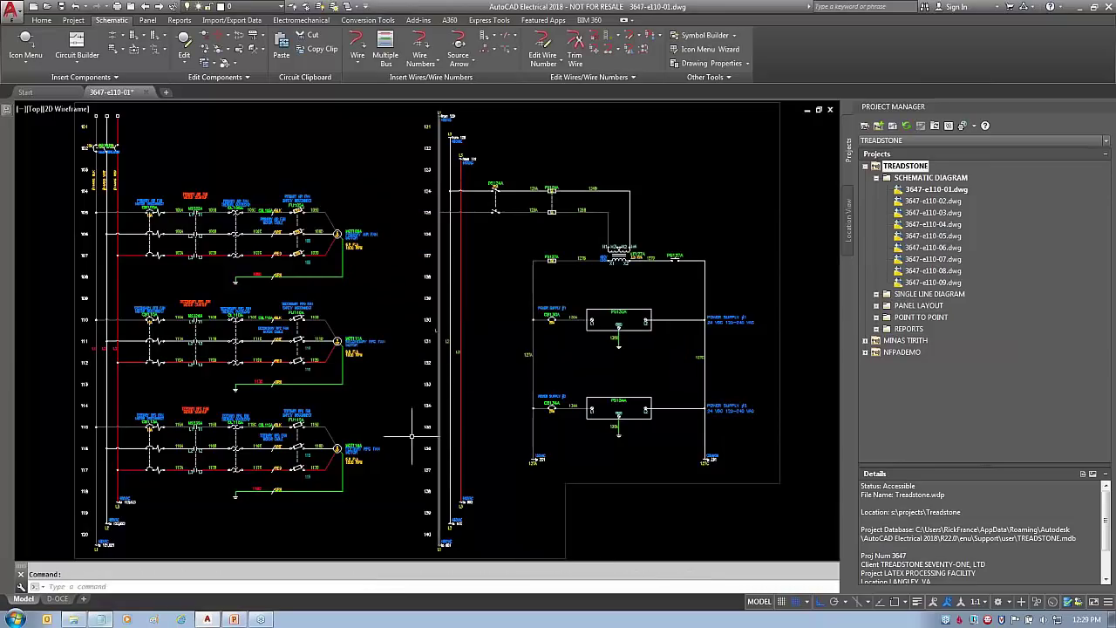
# Return to wd.env in Notepad and highlight all path lines from WD_PROJ through WD_USERCKTDIR
pyautogui.click(101, 620)
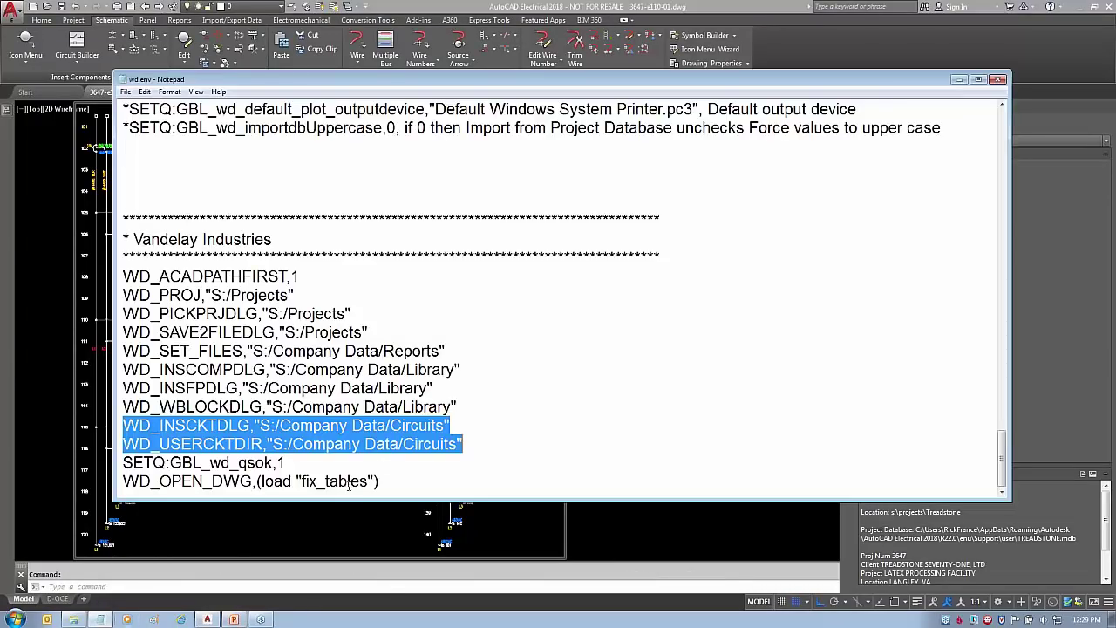
pyautogui.click(124, 294)
pyautogui.moveTo(124, 294); pyautogui.dragTo(473, 438)
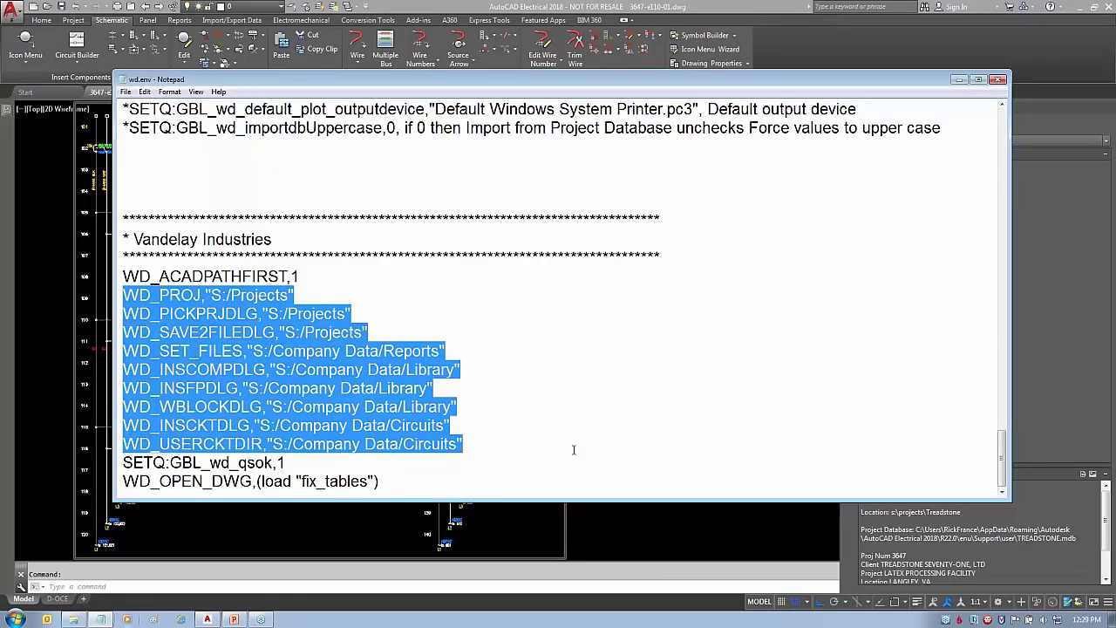
# Open the AutoCAD Electrical options, expand the Support File Search Path to review the company data folders, and cancel
pyautogui.click(12, 9)
pyautogui.click(128, 356)
pyautogui.click(261, 218)
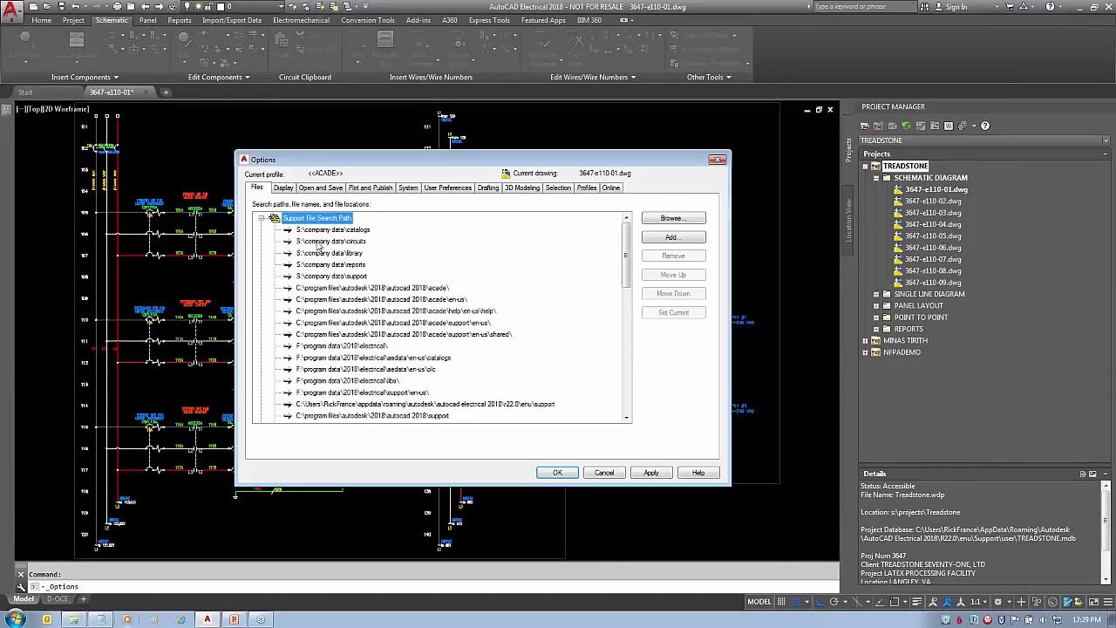
pyautogui.click(609, 472)
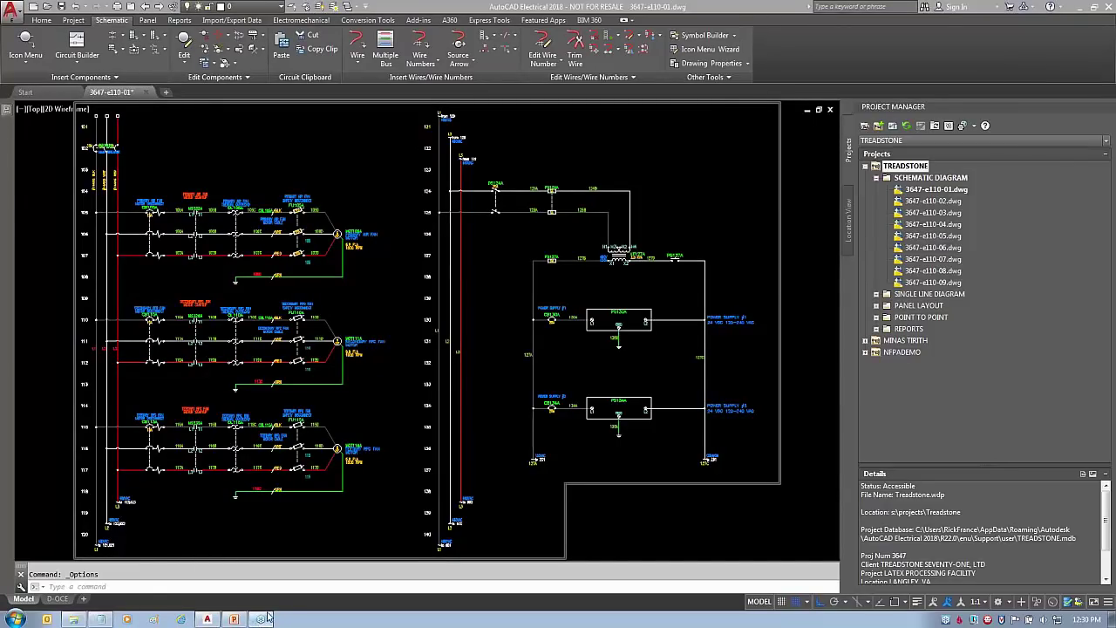
# Switch back to wd.env in Notepad and highlight the SETQ:GBL_wd_qsok,1 line
pyautogui.click(101, 620)
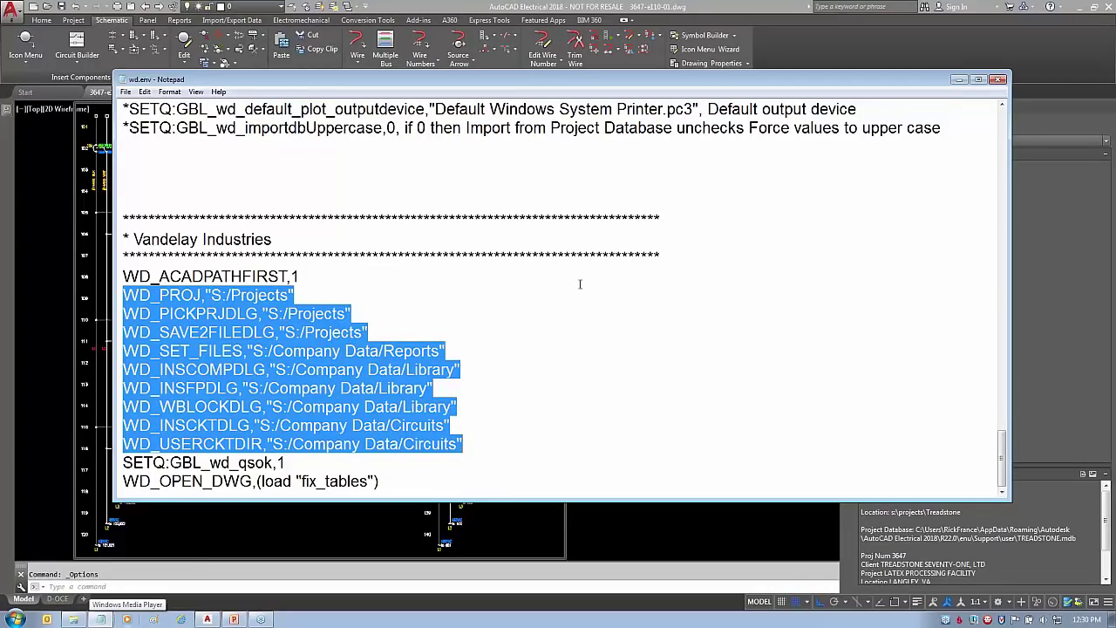
pyautogui.click(333, 455)
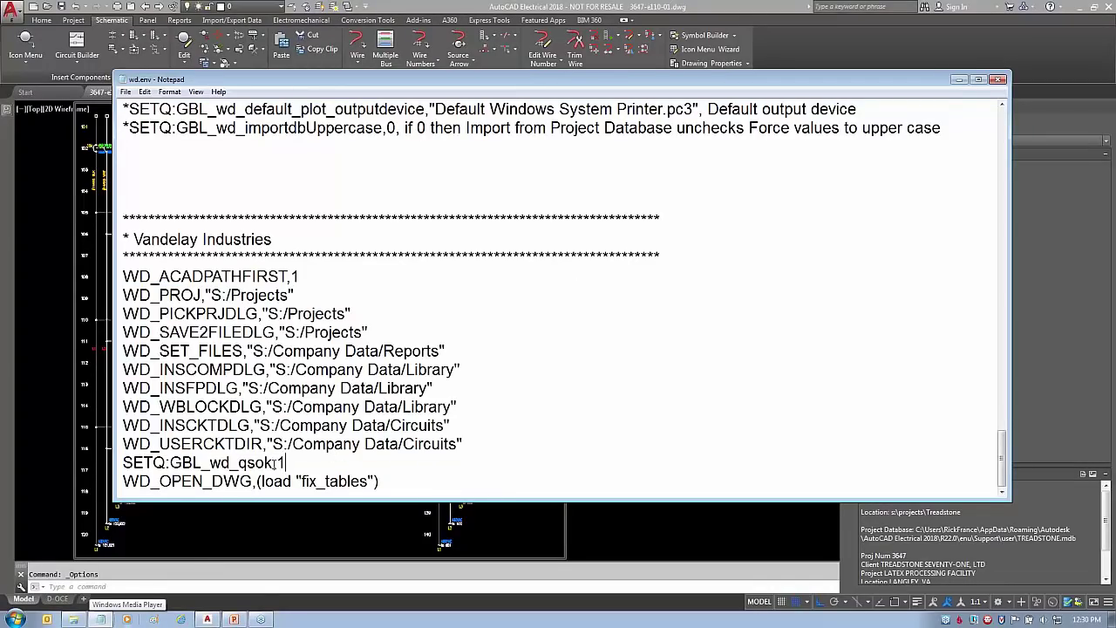
pyautogui.moveTo(287, 463); pyautogui.dragTo(123, 463)
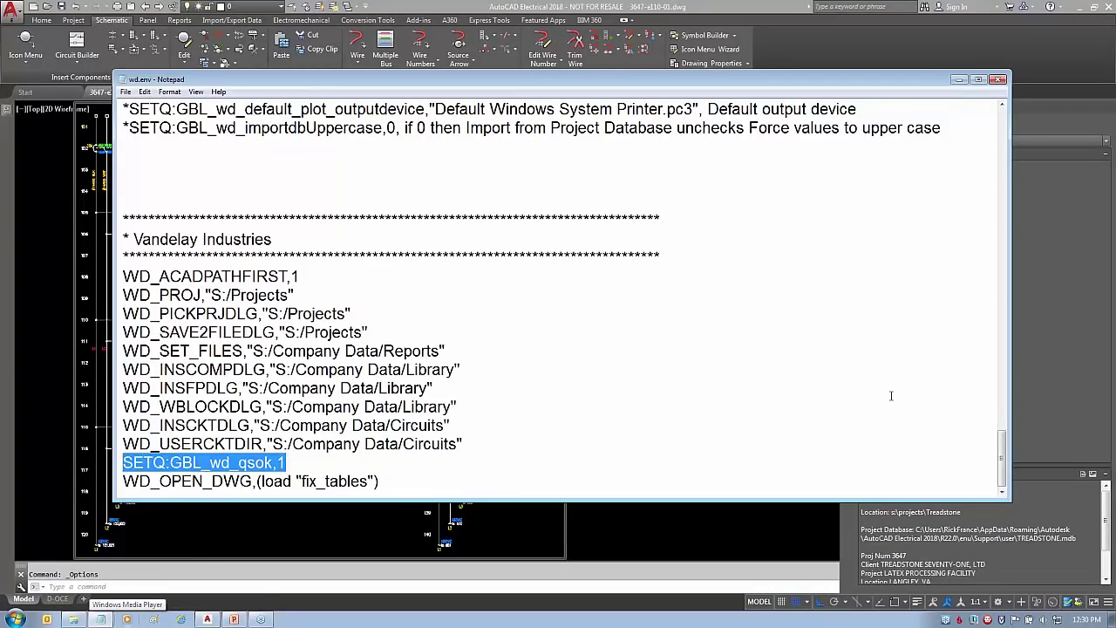
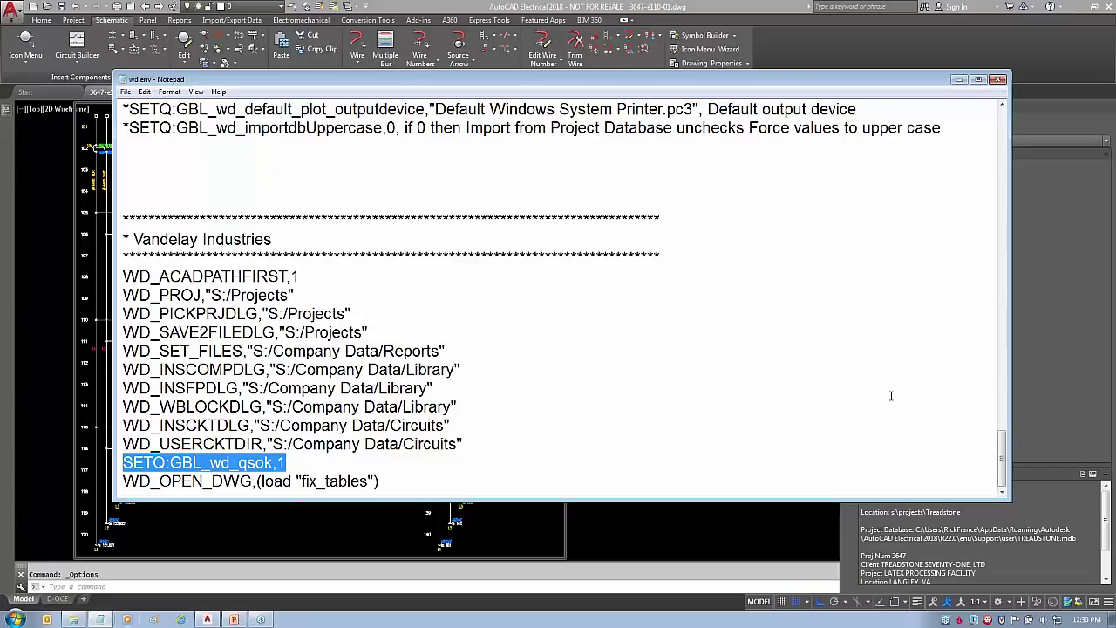
pyautogui.click(311, 462)
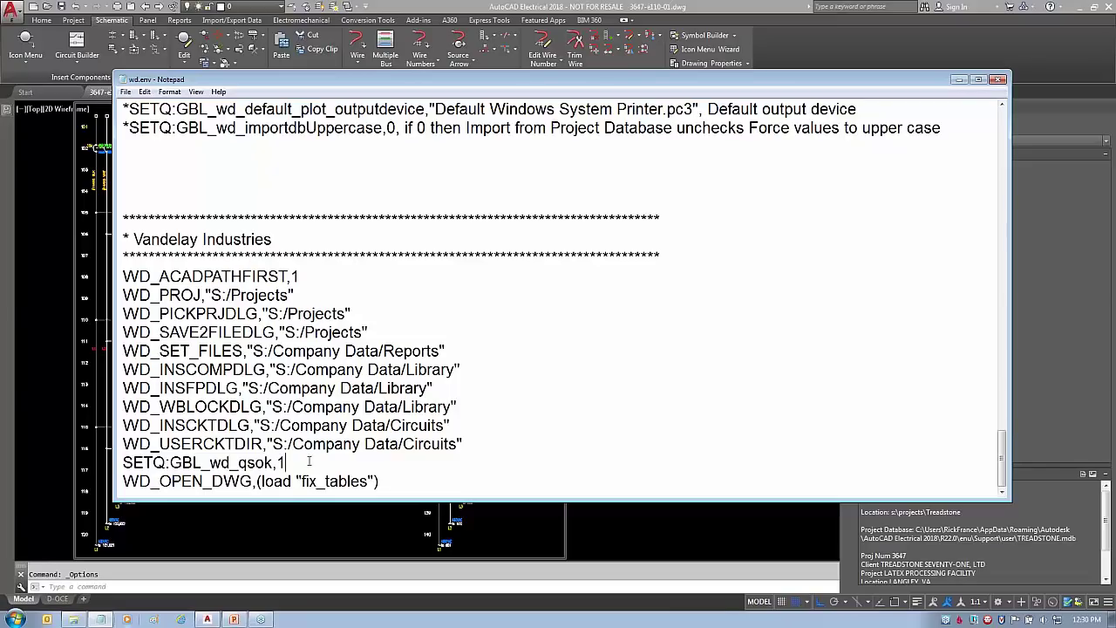
pyautogui.moveTo(290, 462); pyautogui.dragTo(123, 463)
pyautogui.click(304, 462)
pyautogui.moveTo(306, 464); pyautogui.dragTo(123, 463)
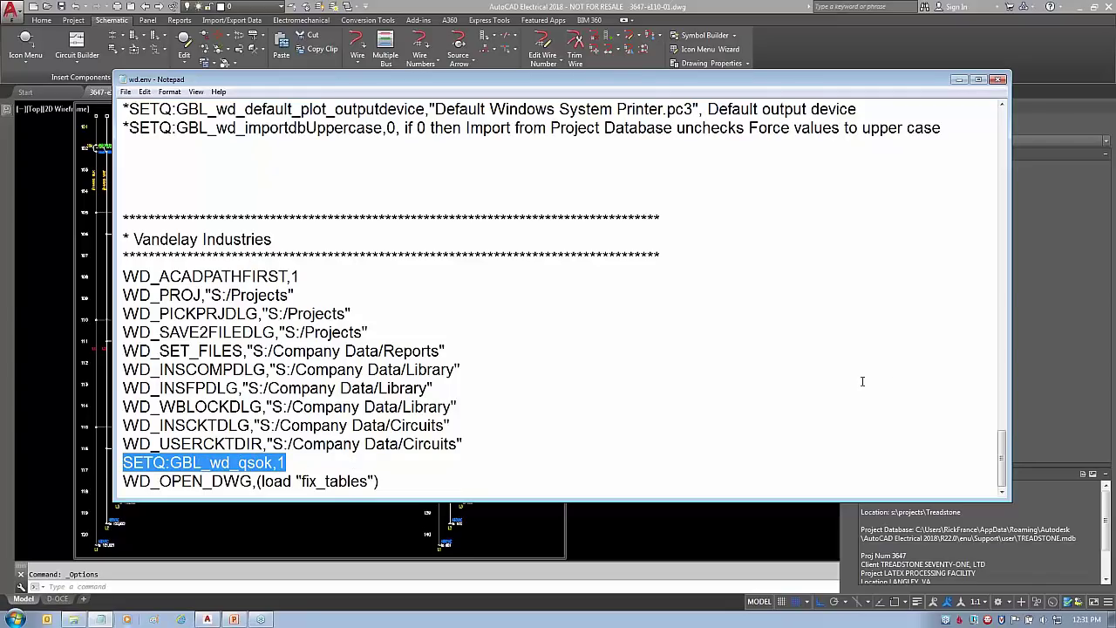
# Glance at the Project Manager in AutoCAD Electrical, return to wd.env, and highlight the SETQ:GBL_wd_qsok,1 line again before clearing the selection
pyautogui.click(1048, 359)
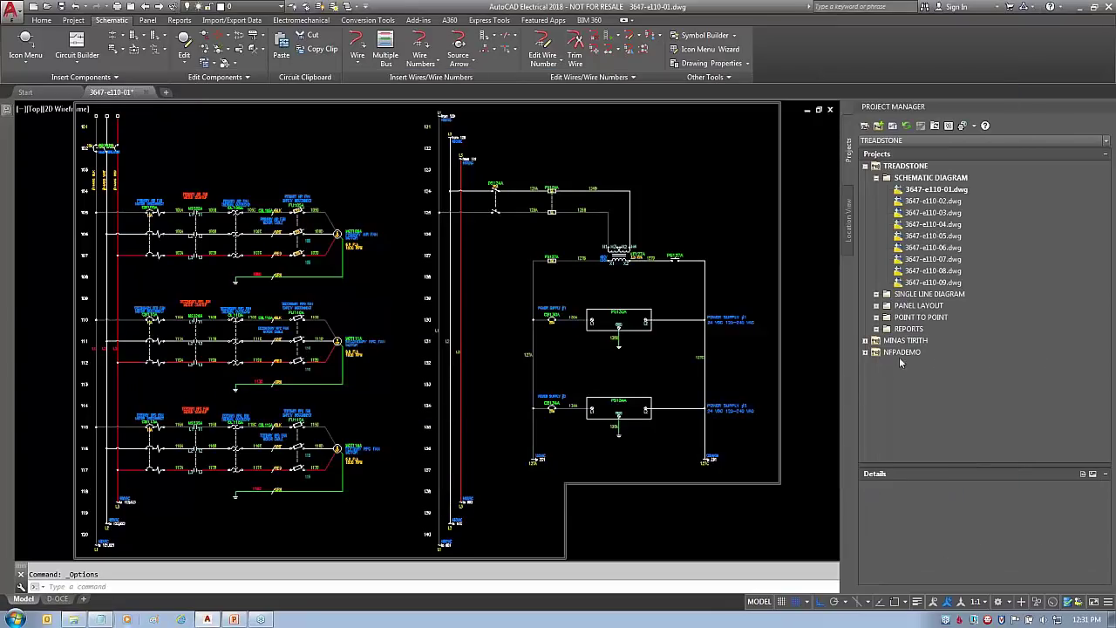
pyautogui.click(101, 619)
pyautogui.click(298, 459)
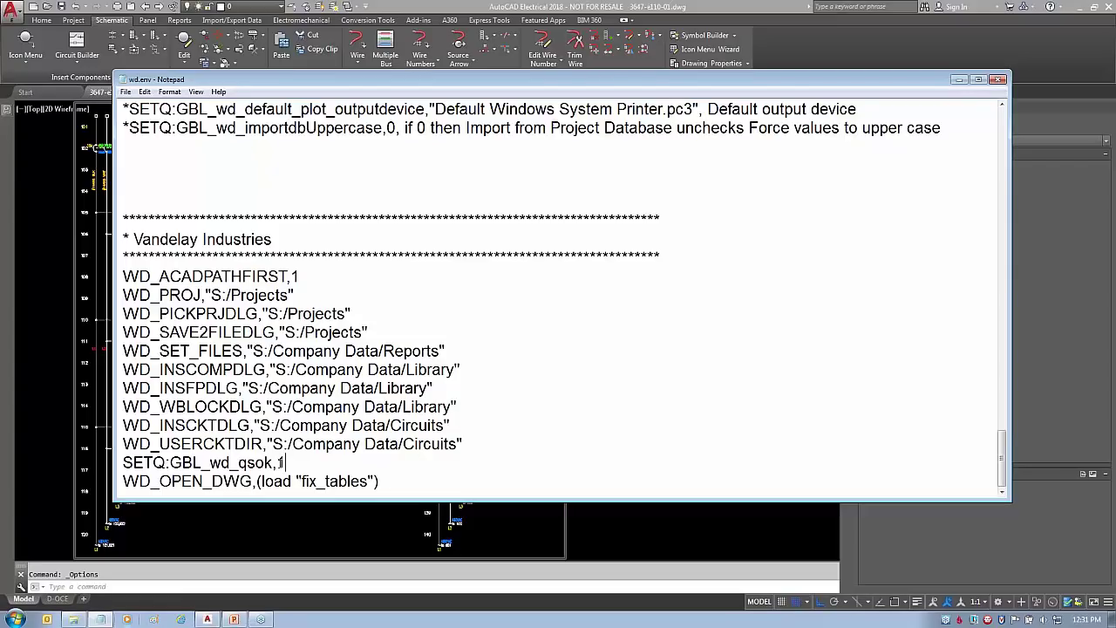
pyautogui.hotkey('shift', 'Home')
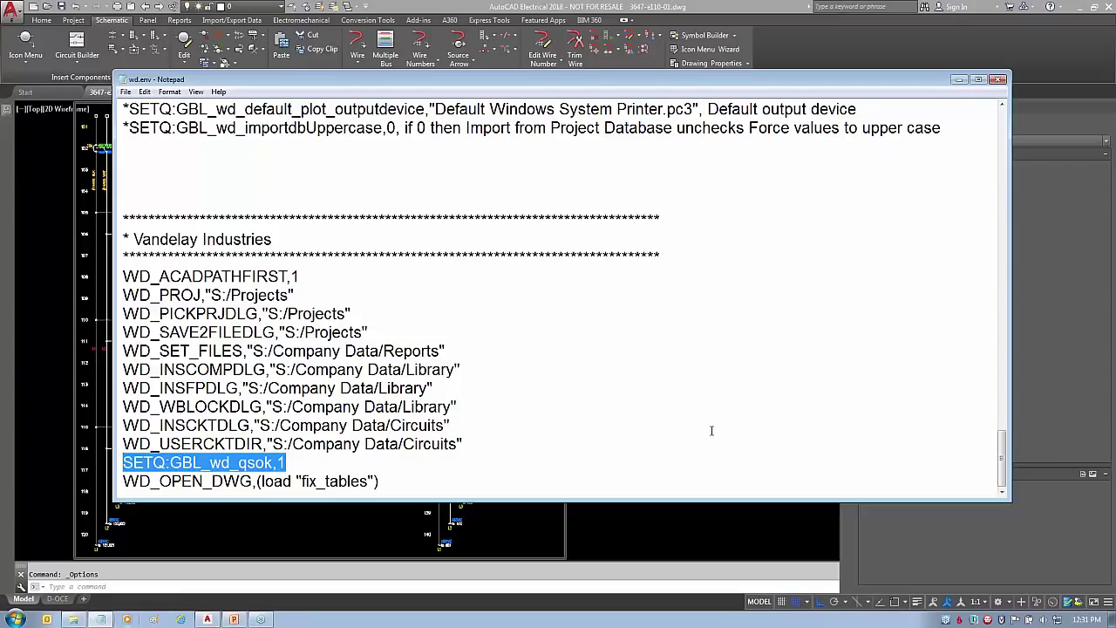
pyautogui.click(305, 460)
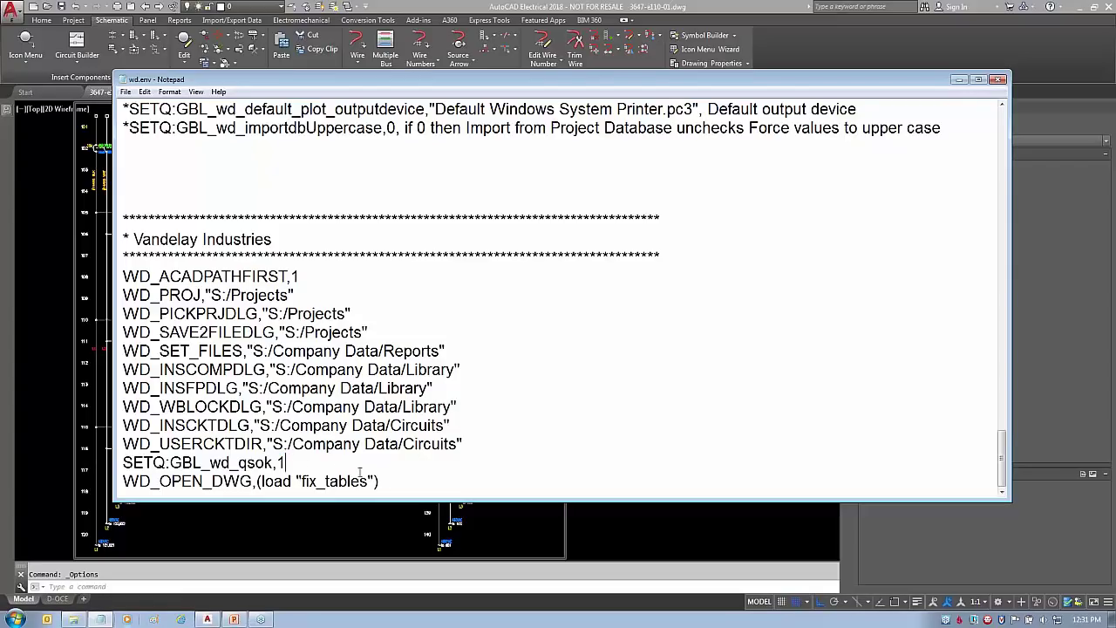
# Highlight the WD_OPEN_DWG line that loads fix_tables, and point out fix_tables.lsp and fix_tables.scr in the Support folder in Windows Explorer
pyautogui.moveTo(400, 481); pyautogui.dragTo(119, 523)
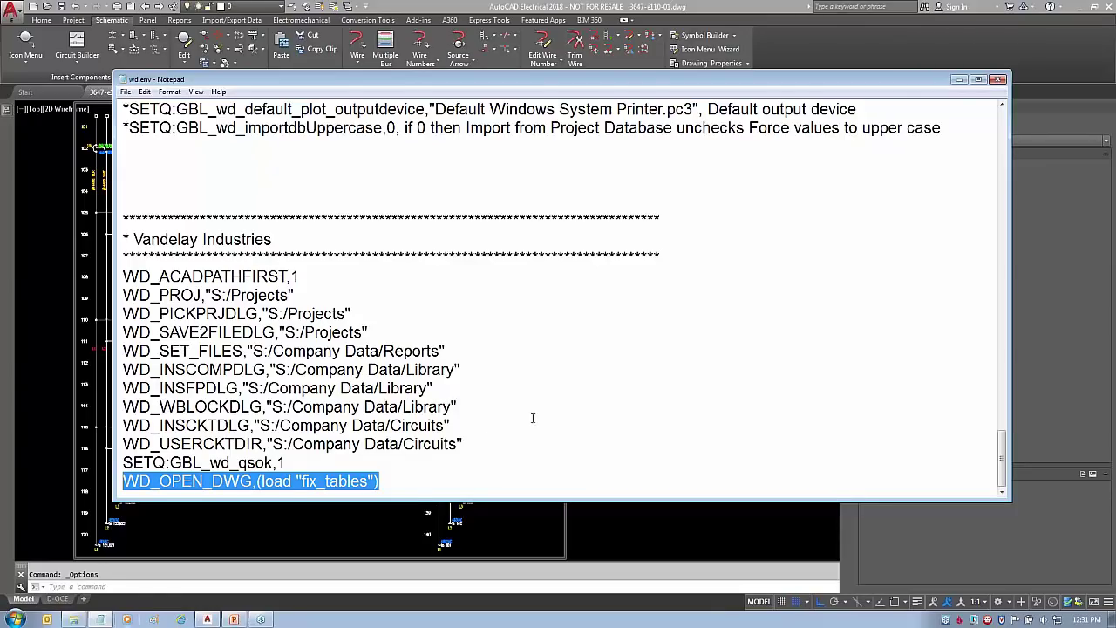
pyautogui.click(399, 484)
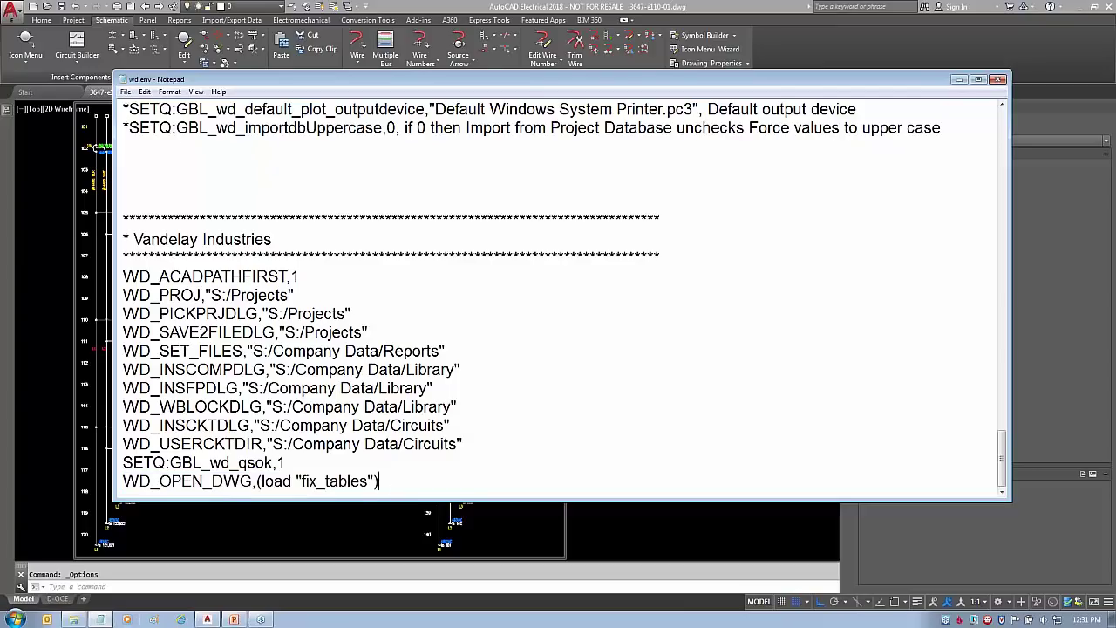
pyautogui.click(75, 619)
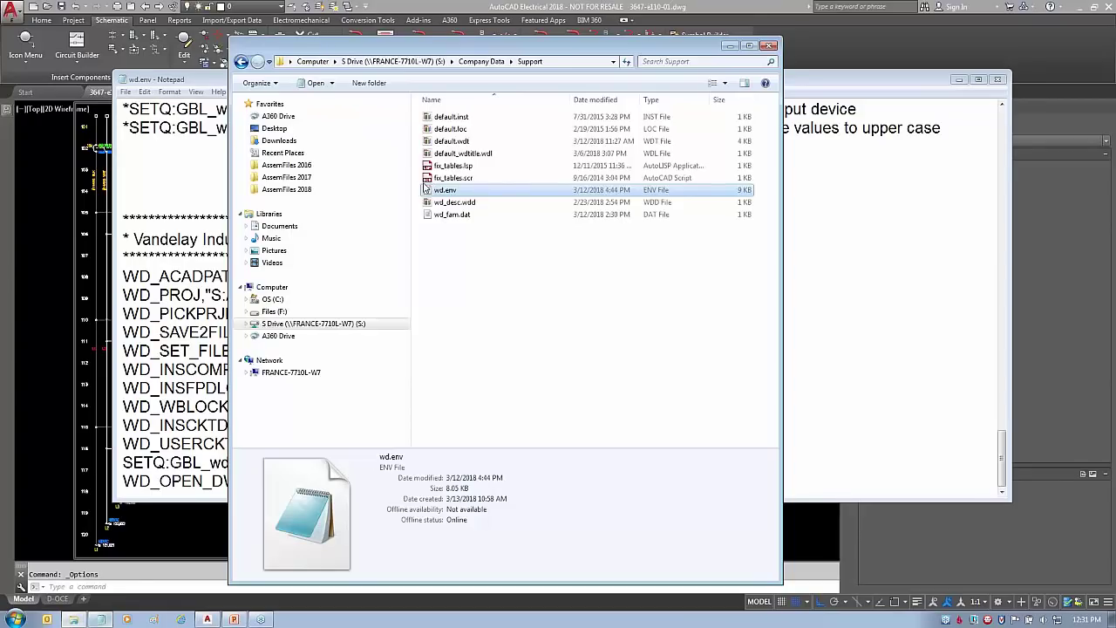
pyautogui.click(455, 178)
pyautogui.click(471, 164)
pyautogui.click(467, 177)
# Return to wd.env in Notepad, highlight the WD_OPEN_DWG,(load "fix_tables") line again, and clear the selection
pyautogui.click(190, 425)
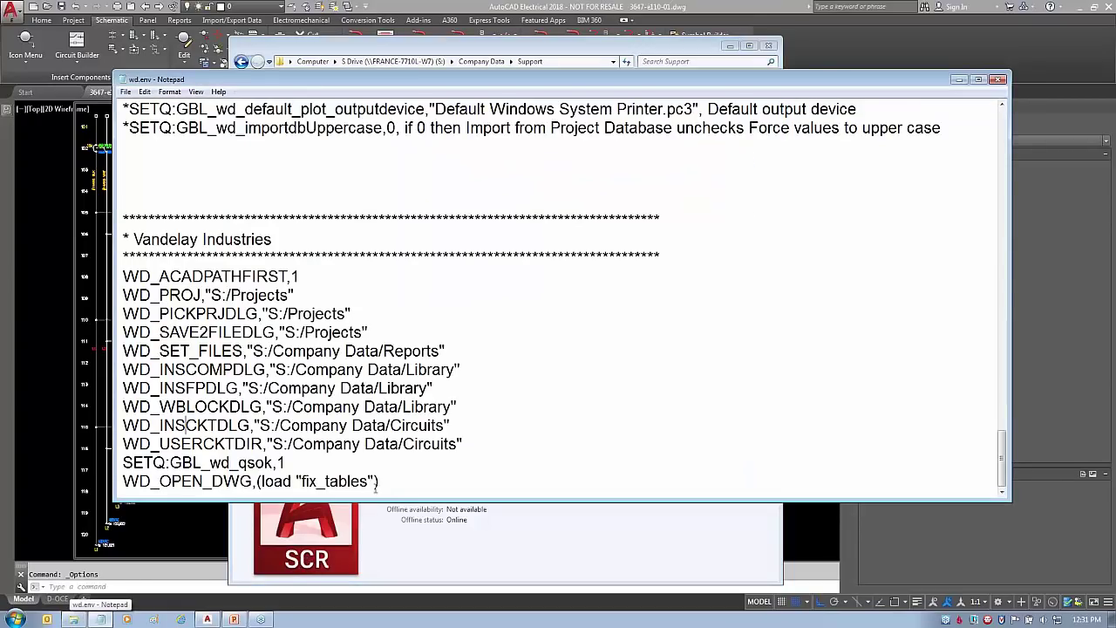
pyautogui.moveTo(378, 481); pyautogui.dragTo(120, 484)
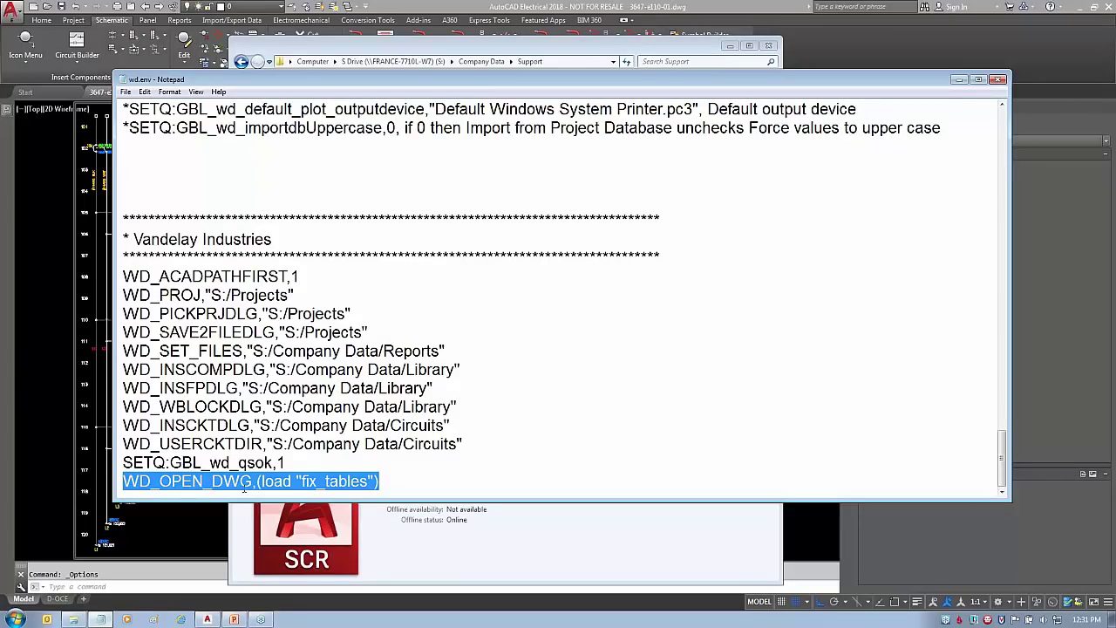
pyautogui.click(425, 489)
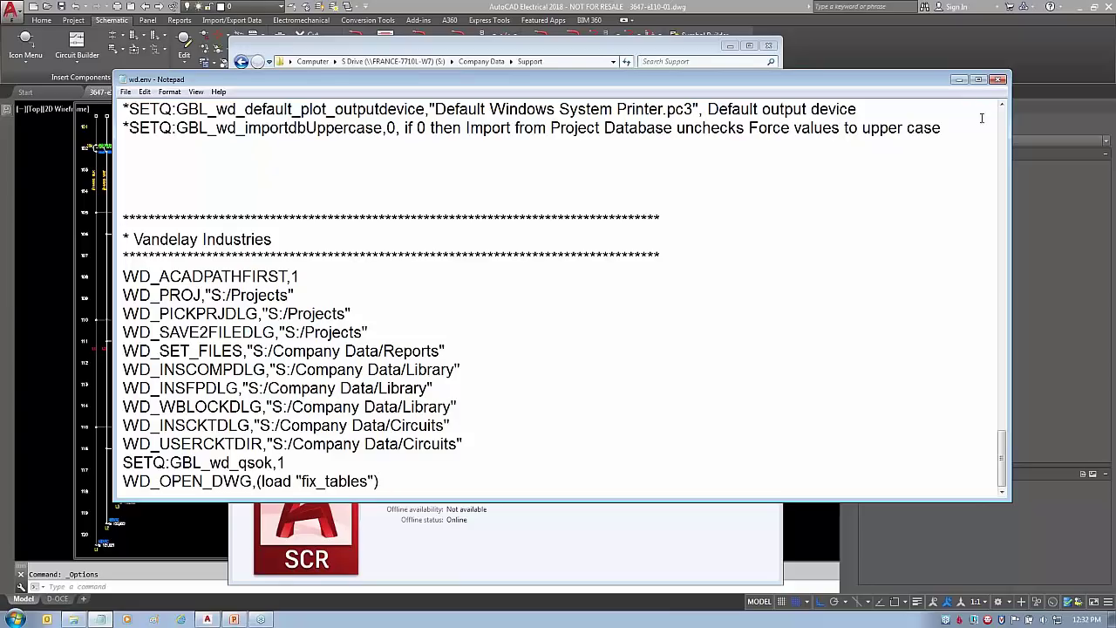
# Close wd.env without saving changes and return to the drawing in AutoCAD Electrical
pyautogui.click(999, 79)
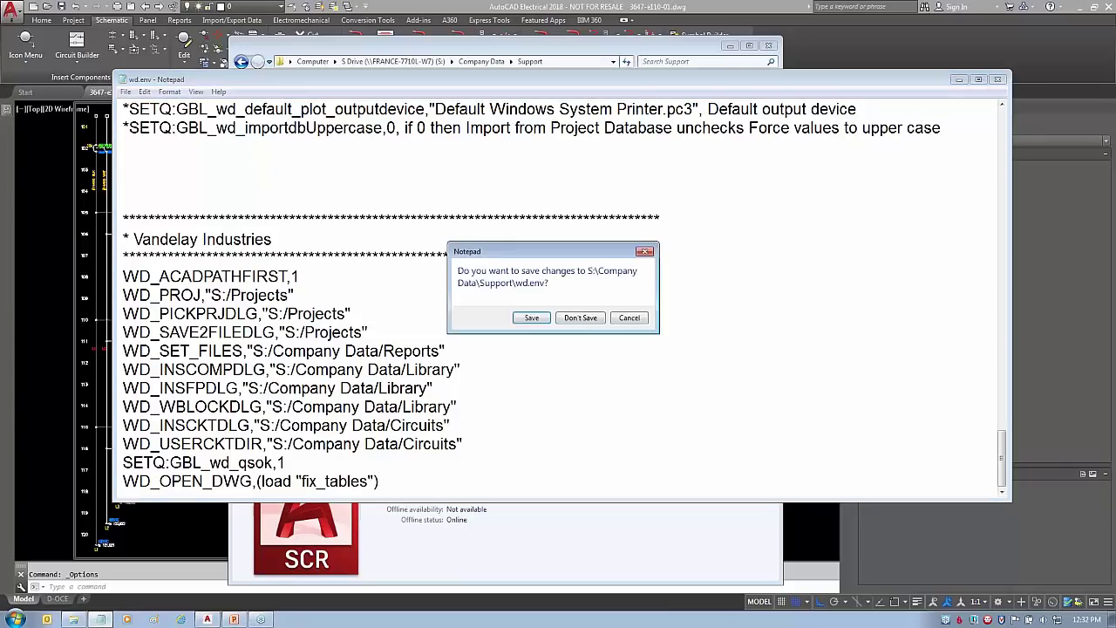
pyautogui.click(586, 320)
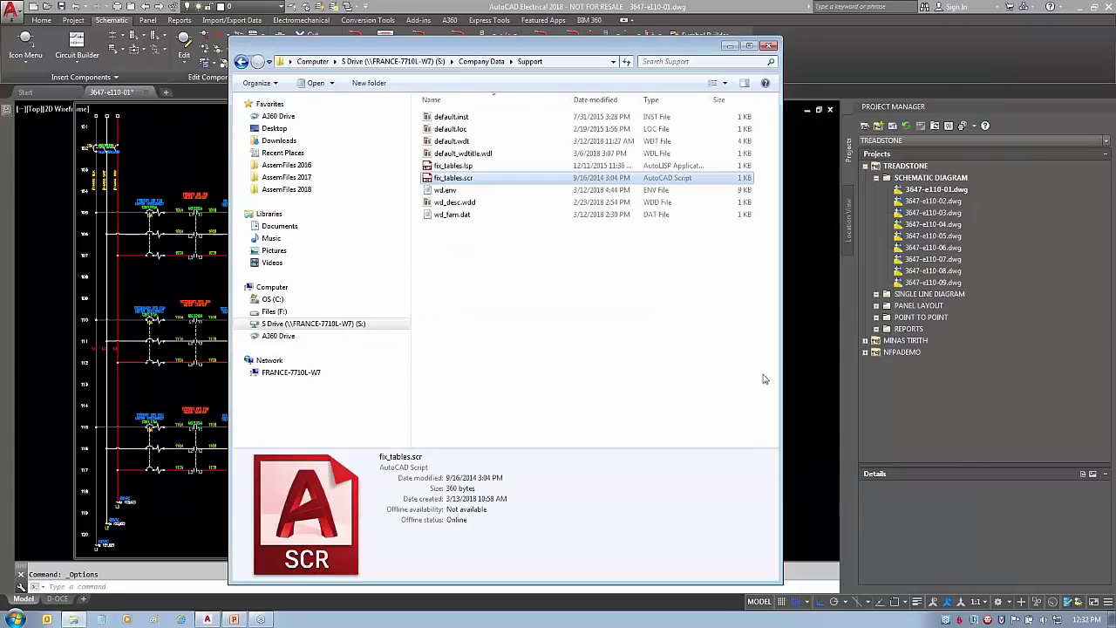
pyautogui.click(164, 341)
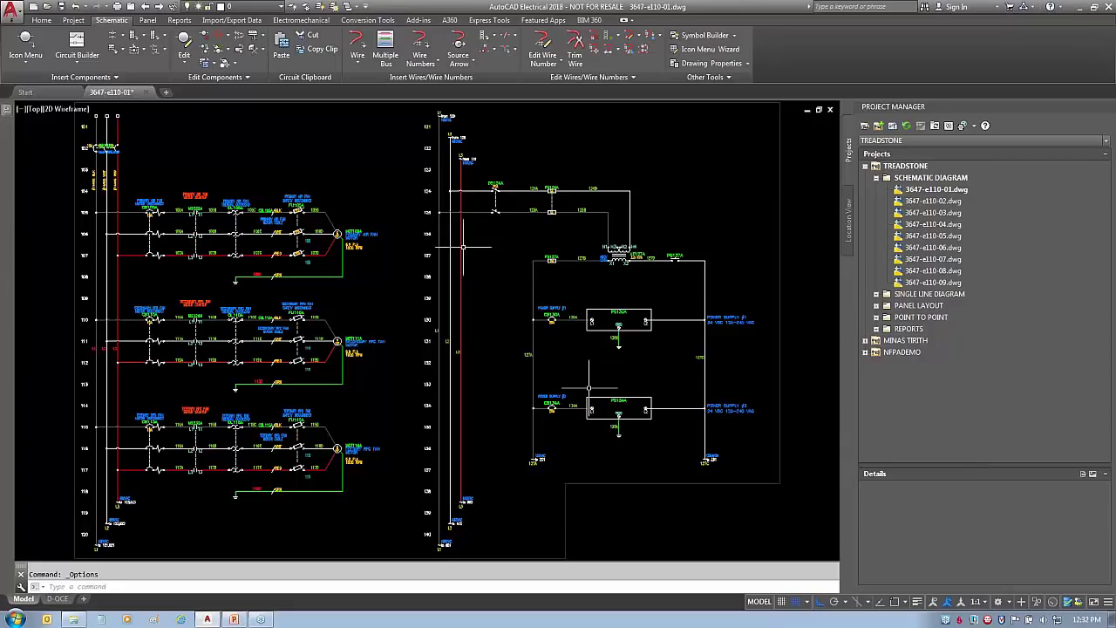
# Collapse the TREADSTONE project and make NFPADEMO the active project
pyautogui.click(865, 166)
pyautogui.rightClick(899, 191)
pyautogui.click(930, 202)
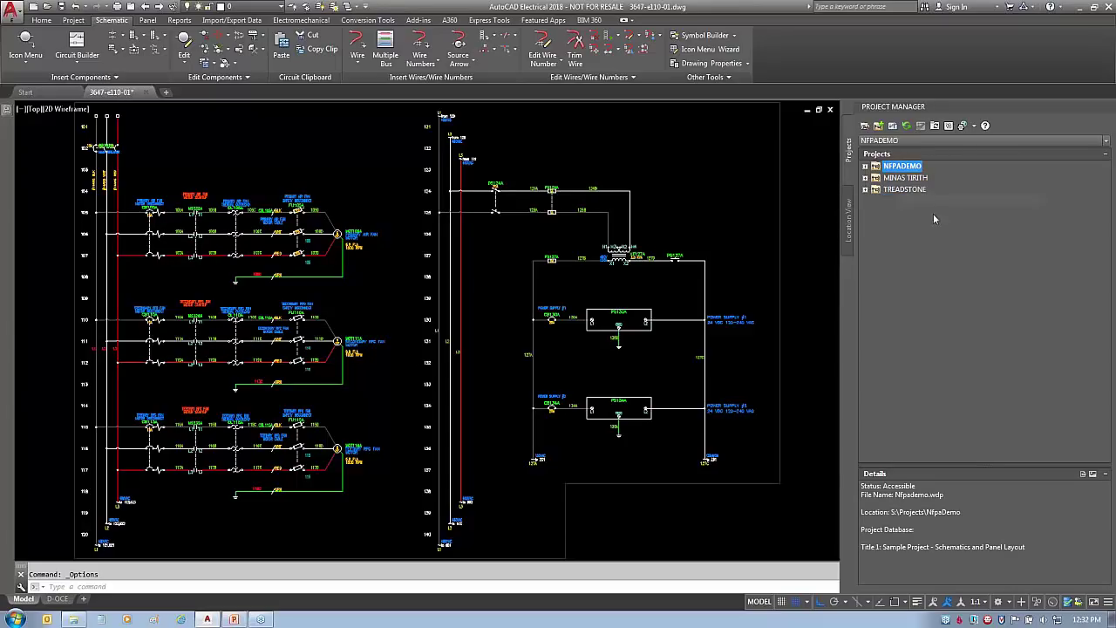
# Close drawing 3647-e110-01 without saving and start a new blank drawing
pyautogui.click(146, 92)
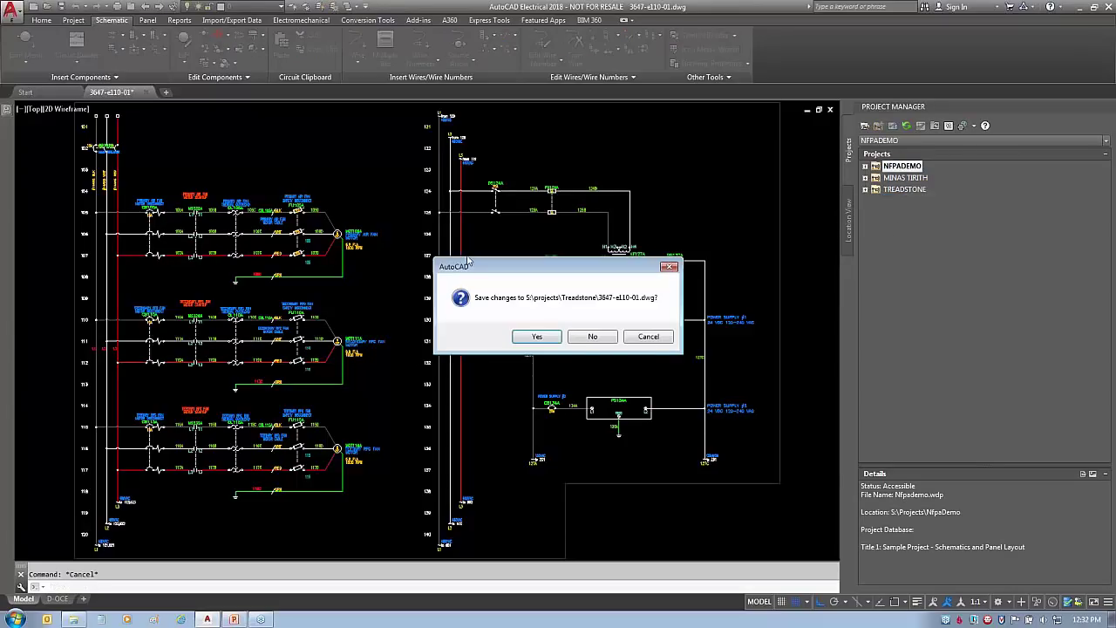
pyautogui.click(590, 341)
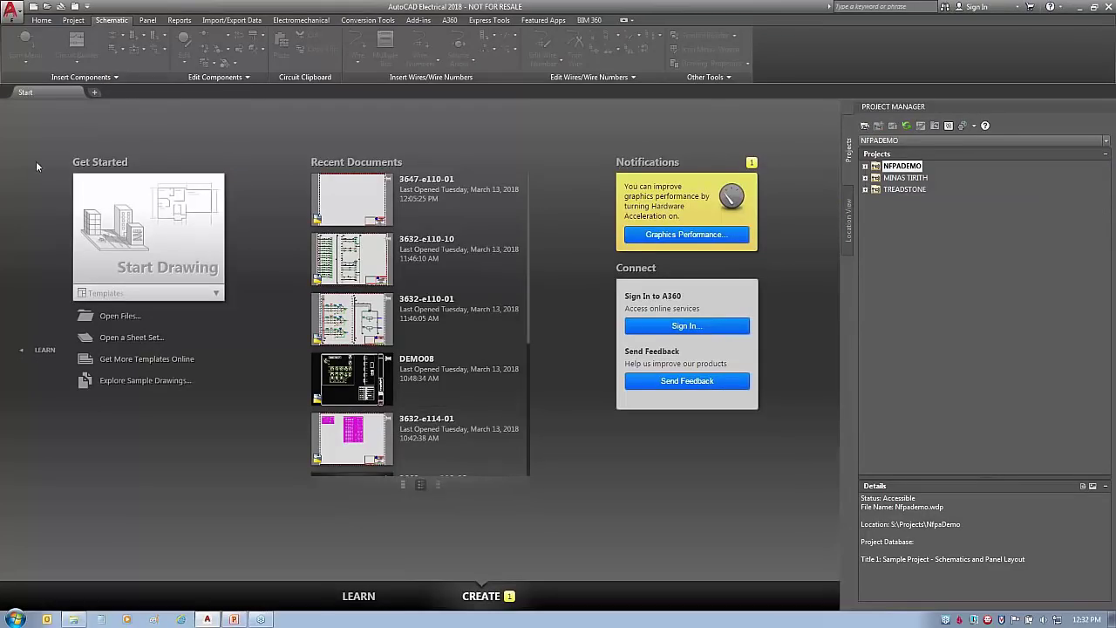
pyautogui.click(31, 7)
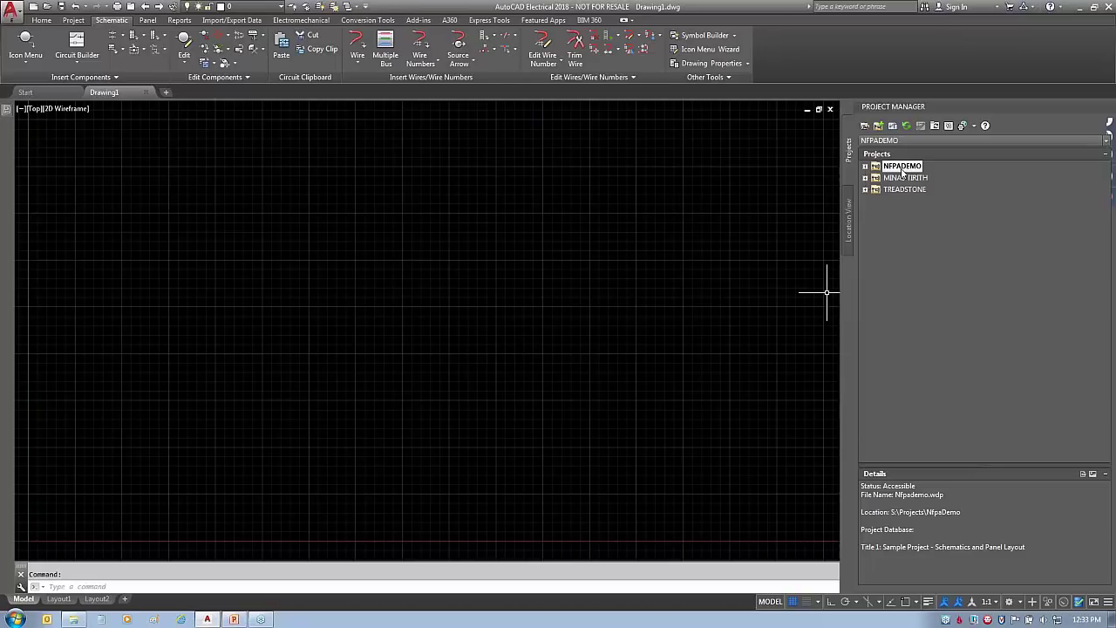
# Look at the options in the project selection list for starting or opening a project, leaving NFPADEMO active
pyautogui.click(878, 131)
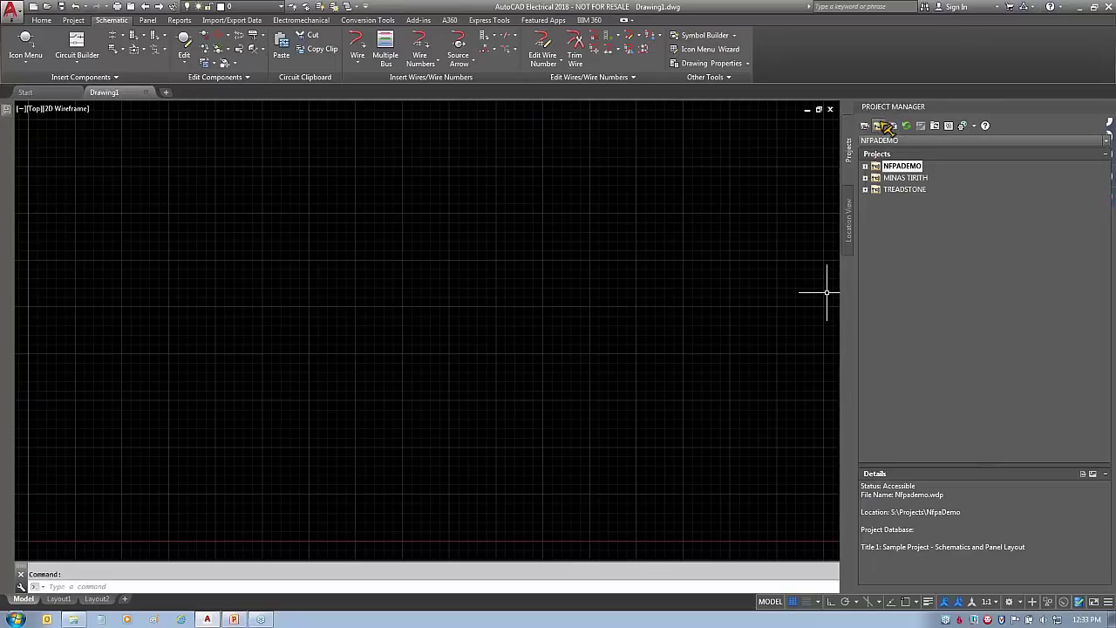
pyautogui.click(933, 142)
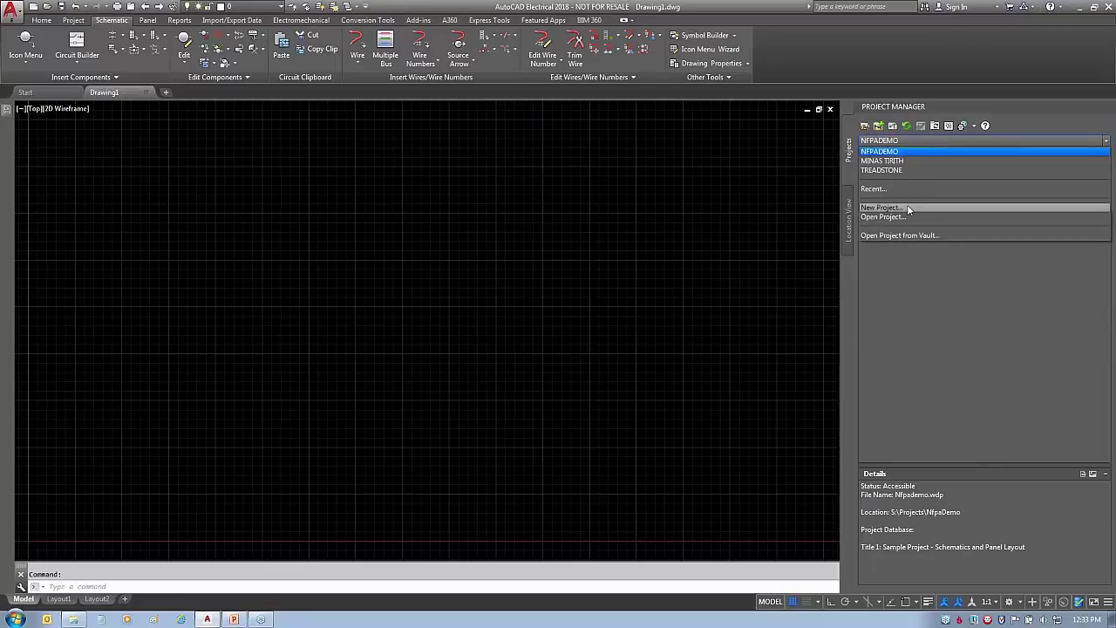
pyautogui.click(946, 371)
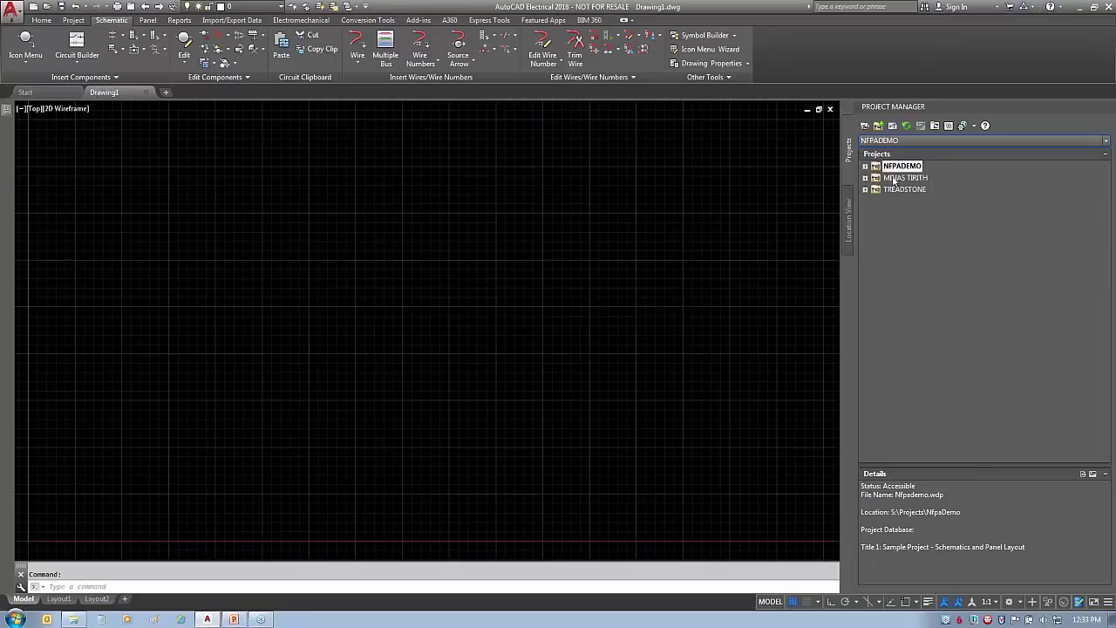
# Start a new project named Acme in s:\projects\, with a folder created from the project name
pyautogui.click(879, 127)
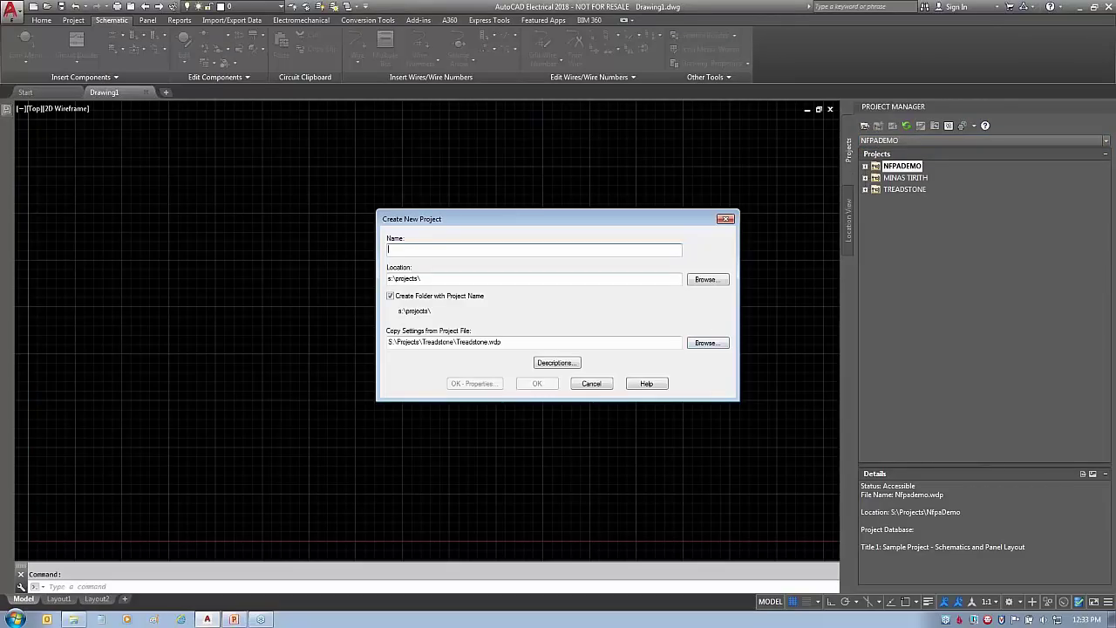
pyautogui.write('Acme')
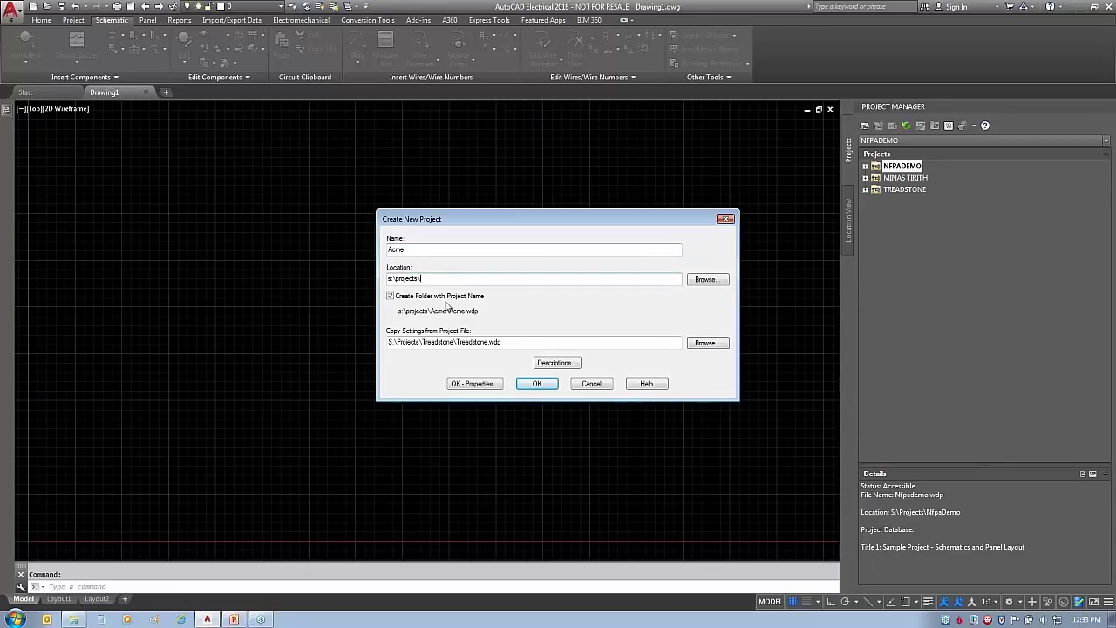
pyautogui.moveTo(414, 255)
pyautogui.mouseDown()
pyautogui.moveTo(373, 301)
pyautogui.moveTo(386, 255)
pyautogui.mouseUp()
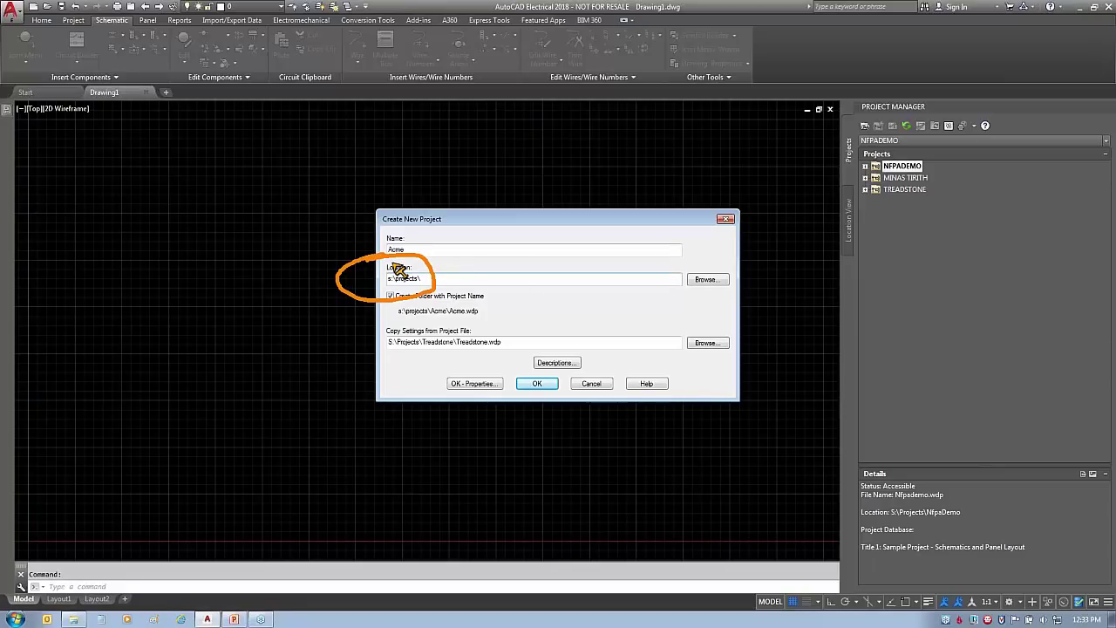
pyautogui.moveTo(680, 272); pyautogui.dragTo(737, 298)
pyautogui.moveTo(693, 298); pyautogui.dragTo(723, 273)
pyautogui.moveTo(439, 282); pyautogui.dragTo(558, 244)
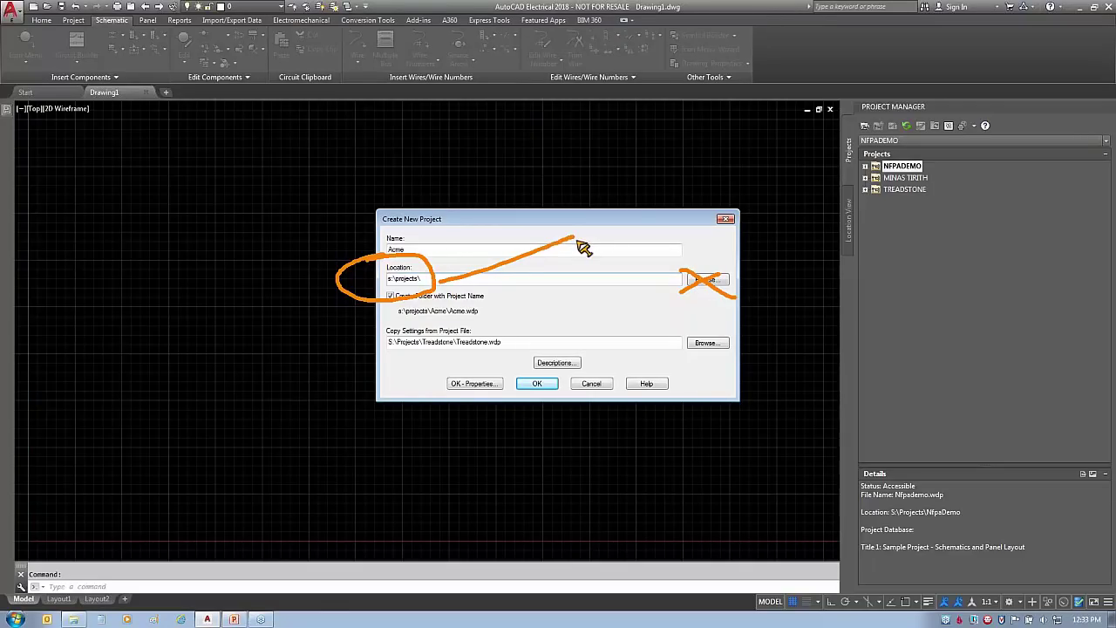
pyautogui.press('Escape')
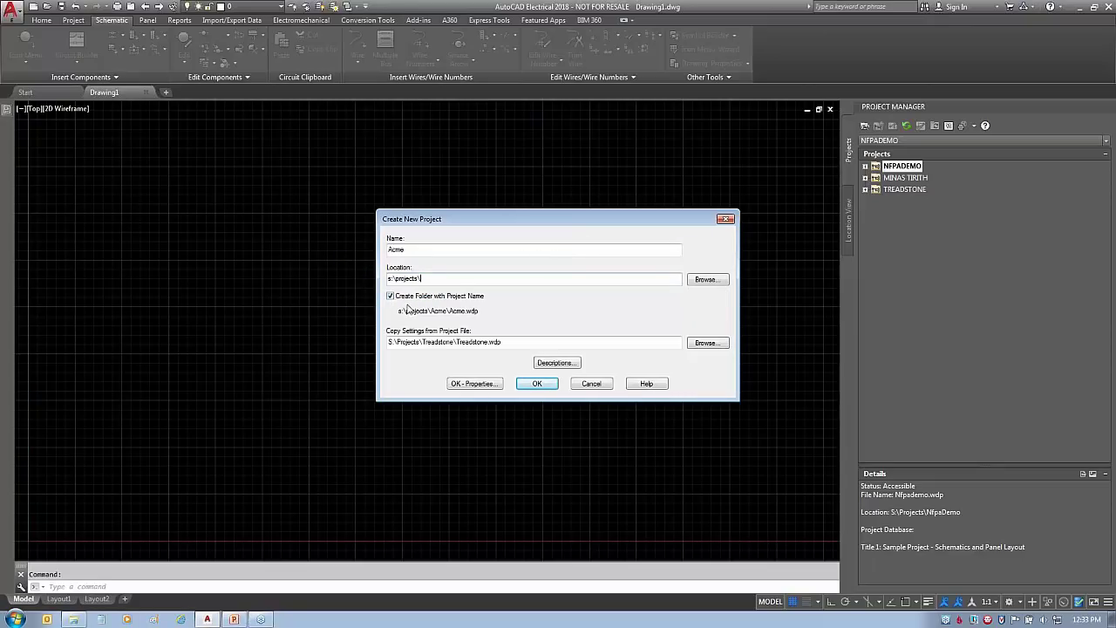
pyautogui.moveTo(428, 320); pyautogui.dragTo(508, 321)
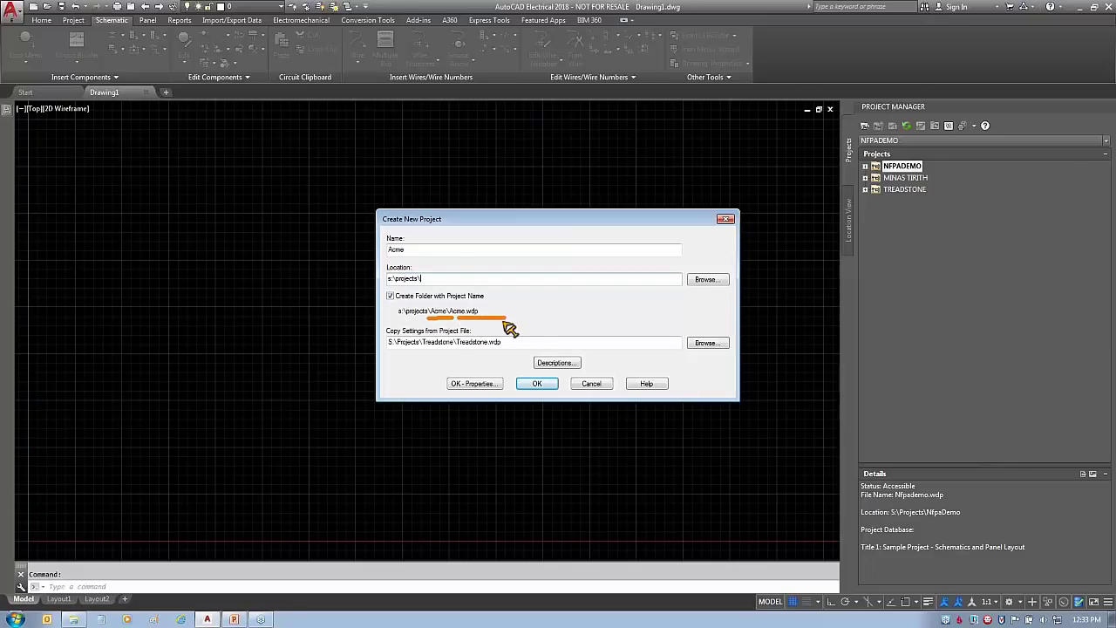
pyautogui.moveTo(417, 250)
pyautogui.mouseDown()
pyautogui.moveTo(491, 224)
pyautogui.moveTo(530, 176)
pyautogui.mouseUp()
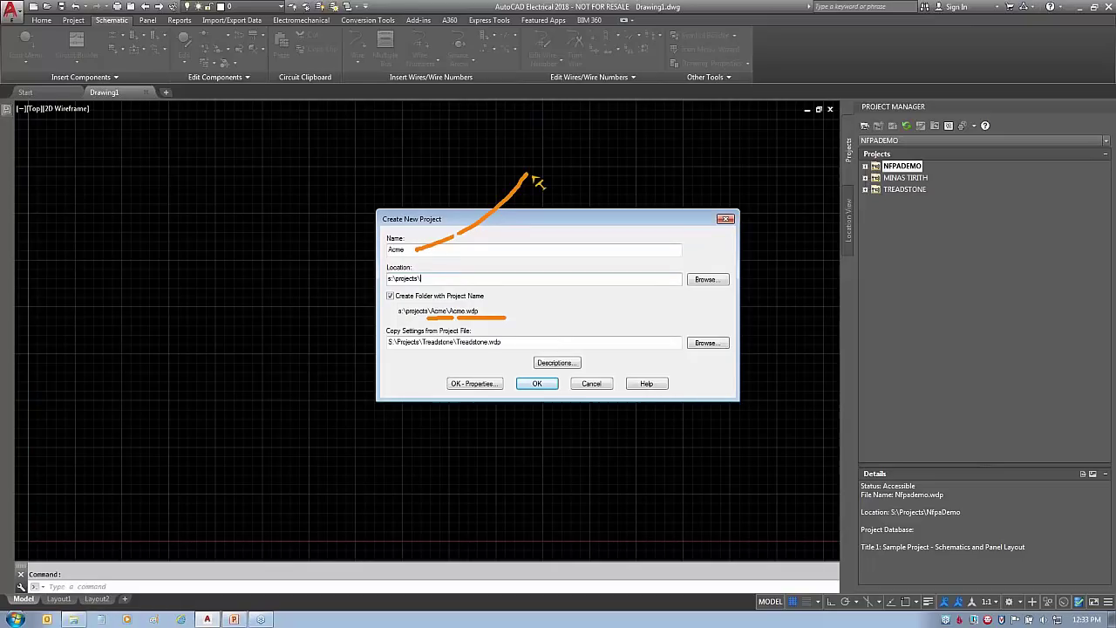
pyautogui.press('Escape')
# Clear the project file that settings are copied from and create the Acme project
pyautogui.moveTo(588, 340); pyautogui.dragTo(232, 329)
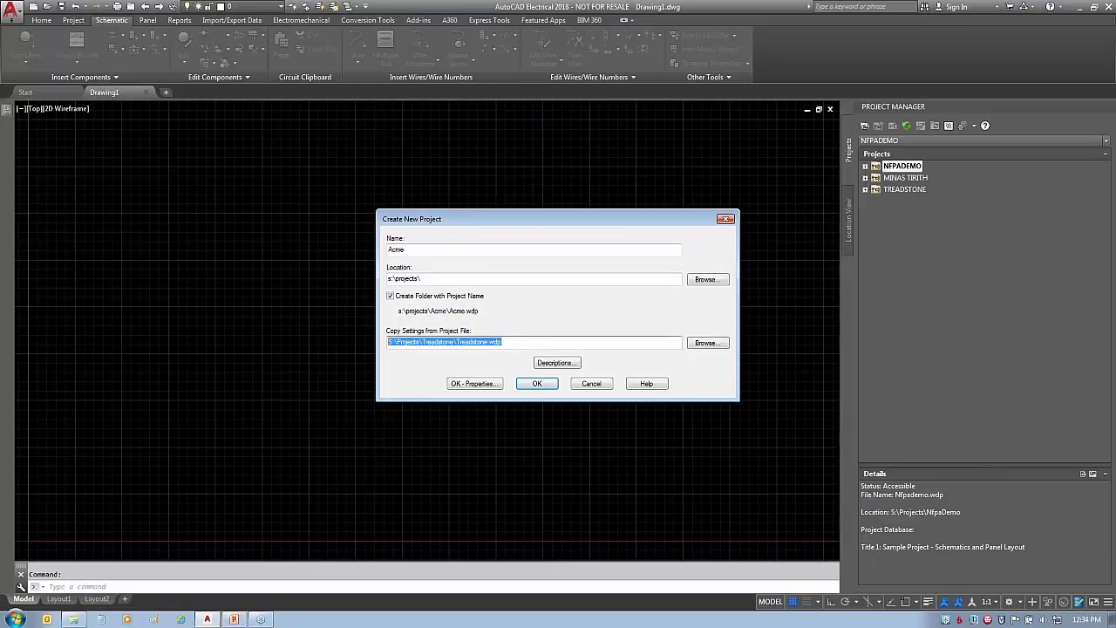
pyautogui.press('Delete')
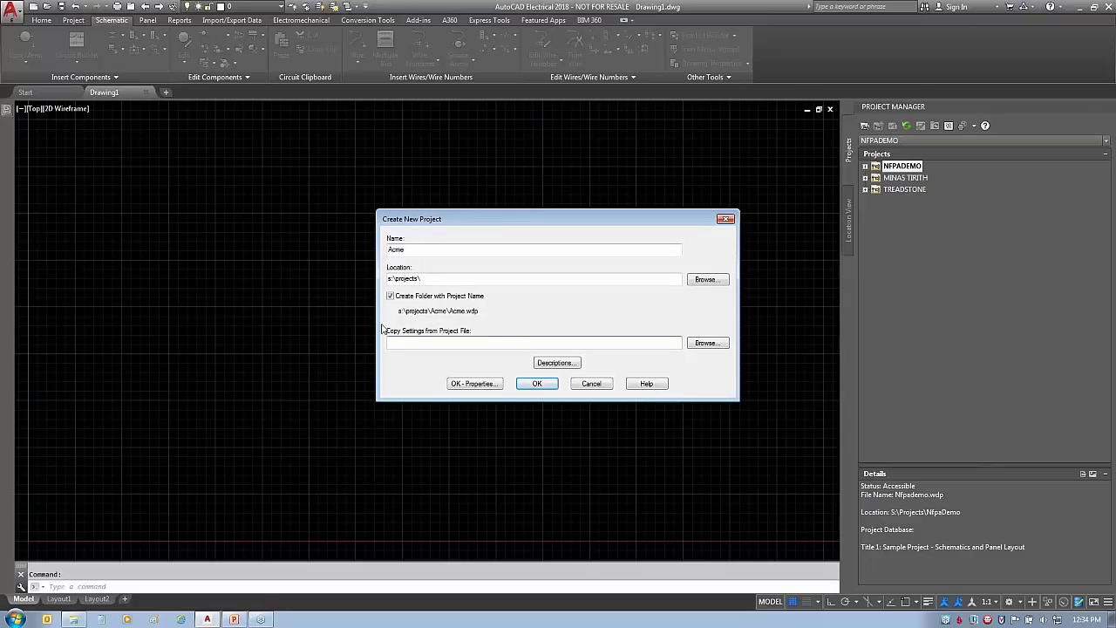
pyautogui.moveTo(498, 329)
pyautogui.mouseDown()
pyautogui.moveTo(373, 345)
pyautogui.moveTo(410, 321)
pyautogui.mouseUp()
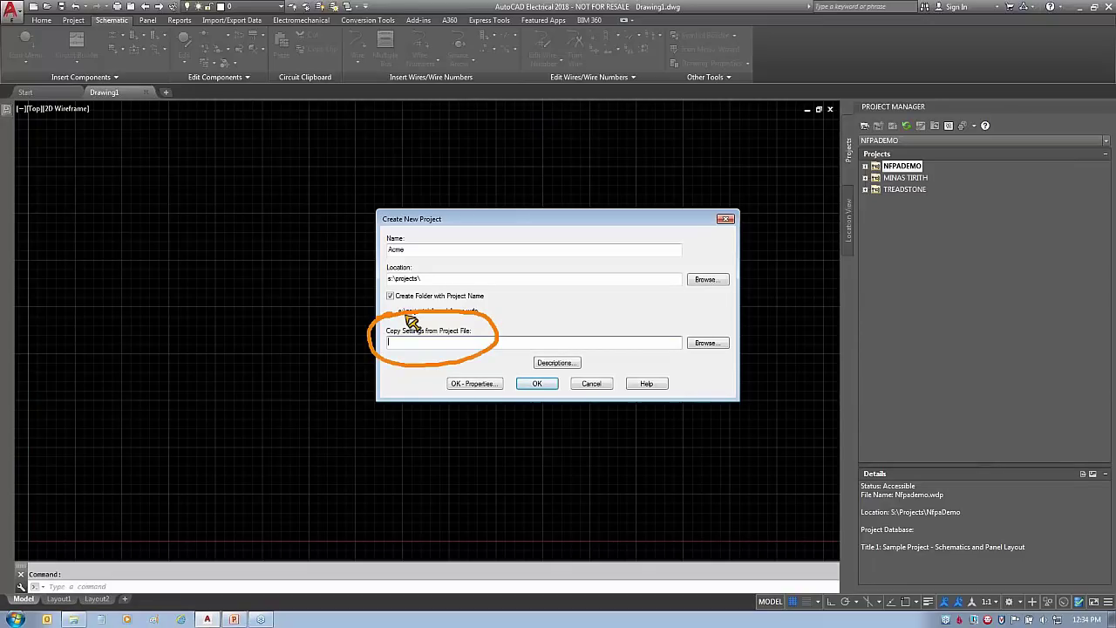
pyautogui.moveTo(923, 166)
pyautogui.mouseDown()
pyautogui.moveTo(996, 260)
pyautogui.moveTo(965, 298)
pyautogui.mouseUp()
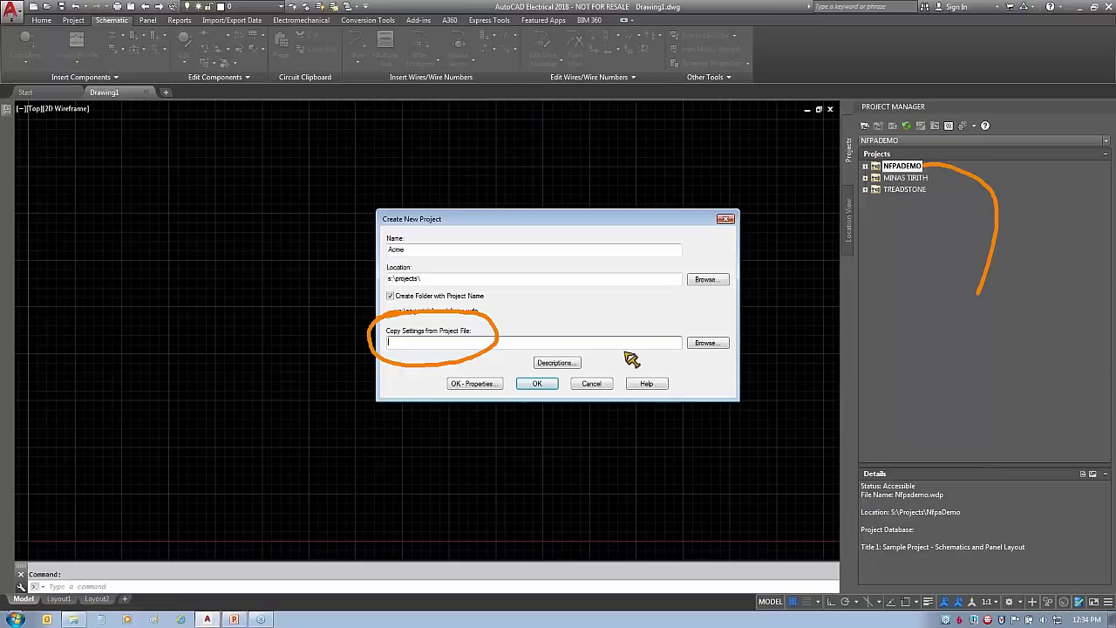
pyautogui.click(538, 384)
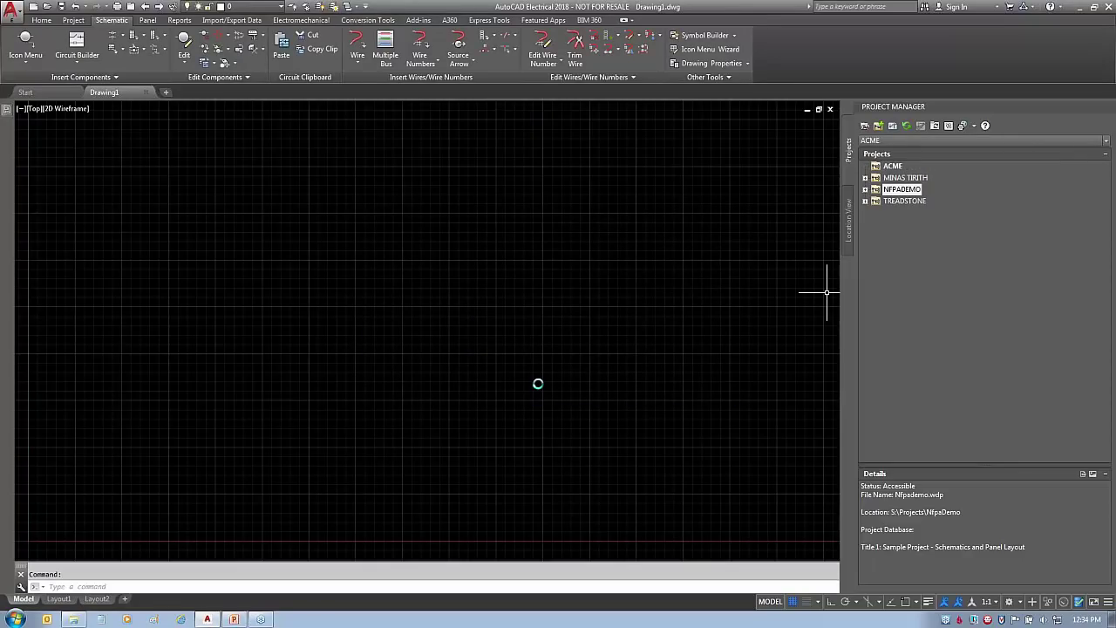
# Examine the ladder spacing and width defaults and the style settings in the ACME project properties, then cancel
pyautogui.click(892, 166)
pyautogui.rightClick(893, 168)
pyautogui.click(929, 450)
pyautogui.click(643, 145)
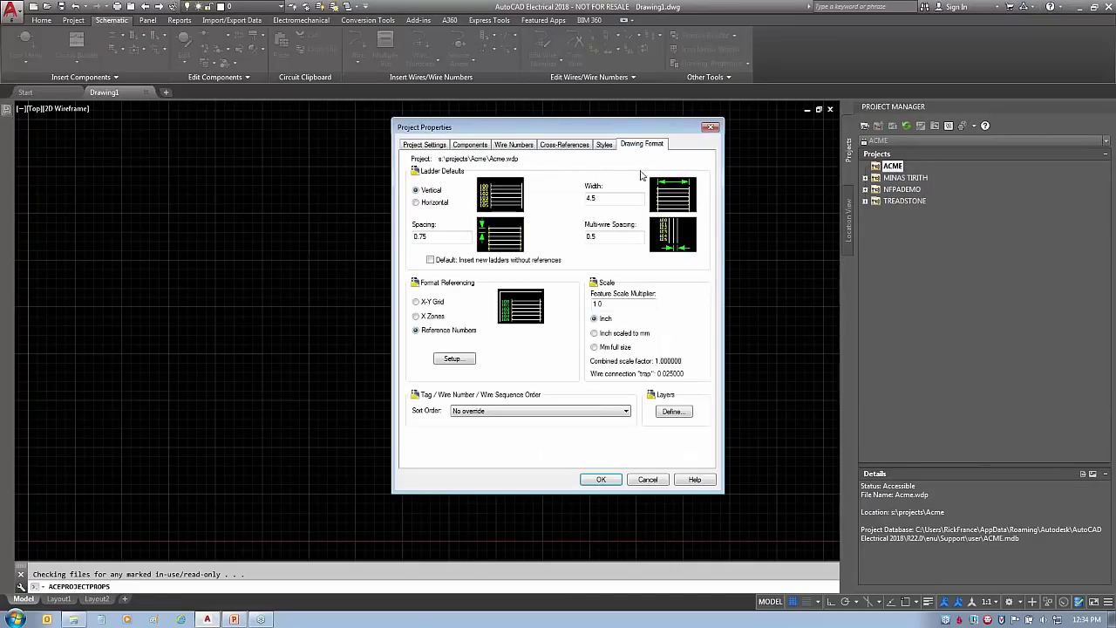
pyautogui.moveTo(572, 177)
pyautogui.mouseDown()
pyautogui.moveTo(556, 224)
pyautogui.moveTo(579, 172)
pyautogui.mouseUp()
pyautogui.moveTo(406, 217)
pyautogui.mouseDown()
pyautogui.moveTo(406, 279)
pyautogui.moveTo(421, 207)
pyautogui.mouseUp()
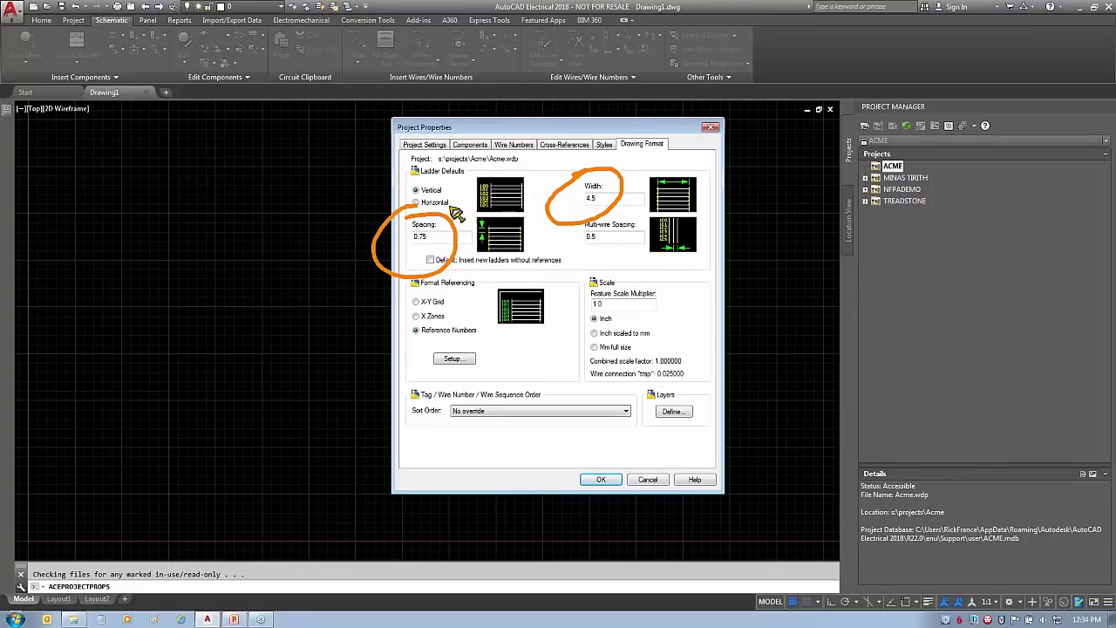
pyautogui.click(604, 145)
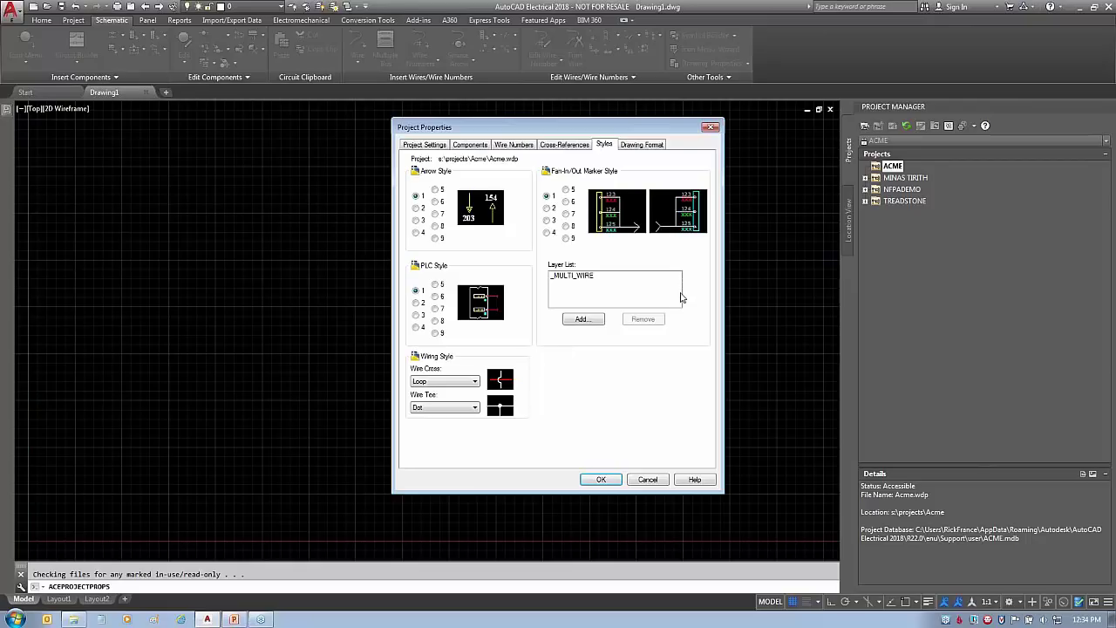
pyautogui.click(648, 479)
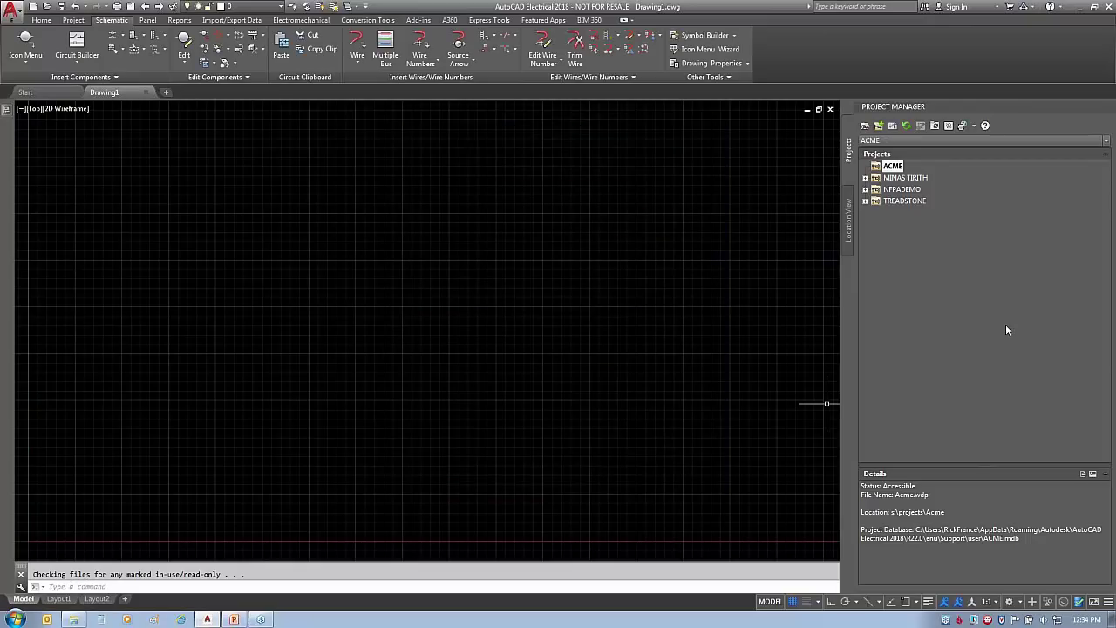
# Start a new project named Starling and pick Treadstone.wdp from the Treadstone folder as the settings source
pyautogui.click(880, 126)
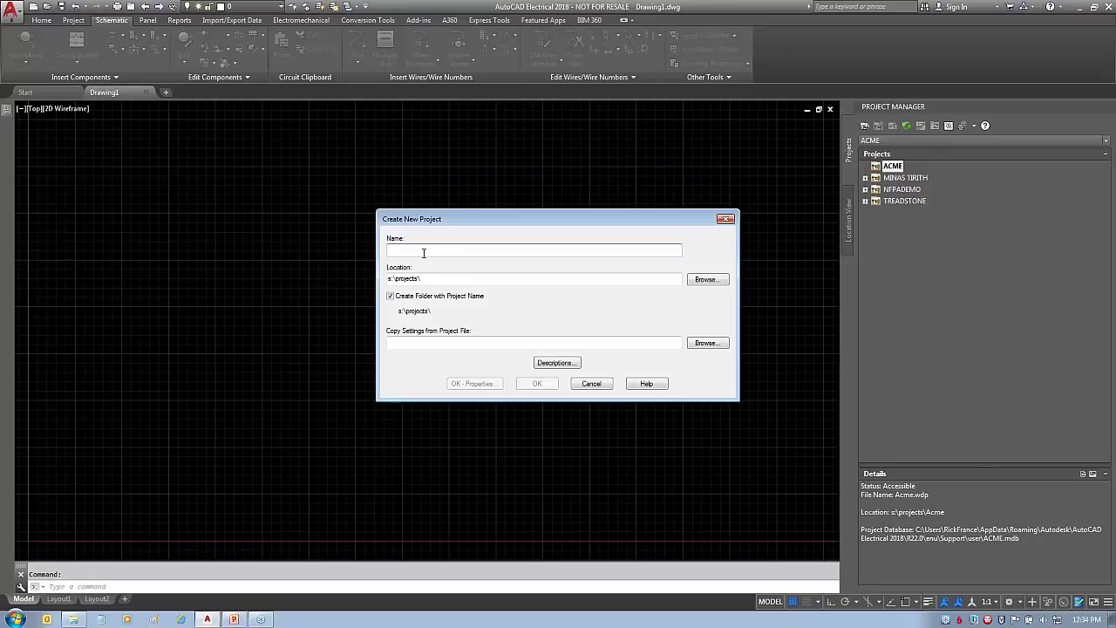
pyautogui.write('tarling')
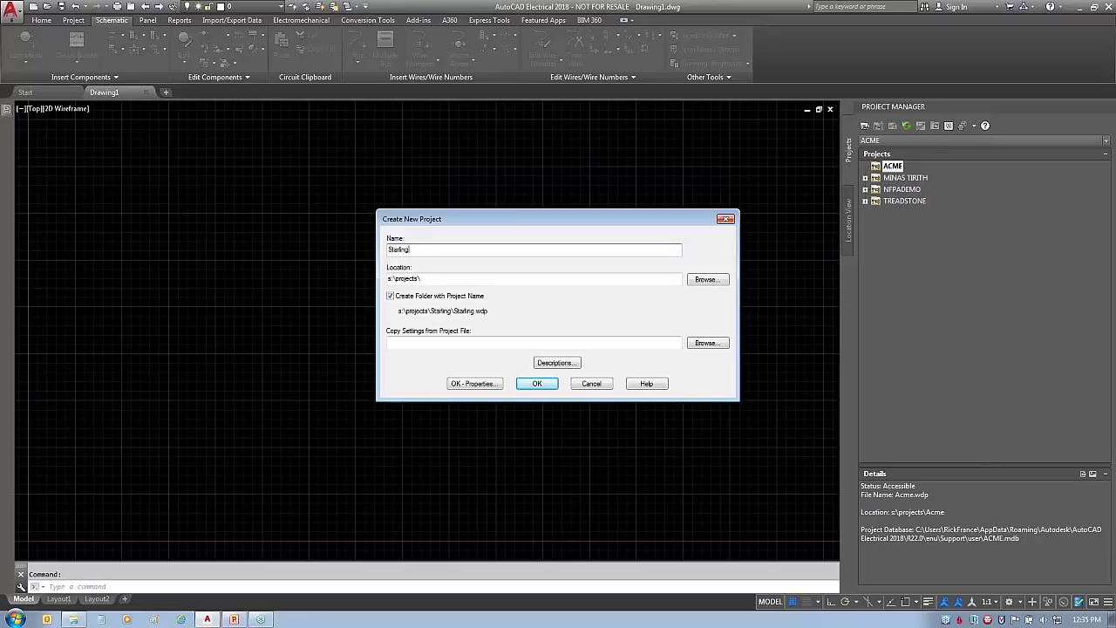
pyautogui.click(706, 343)
pyautogui.click(615, 184)
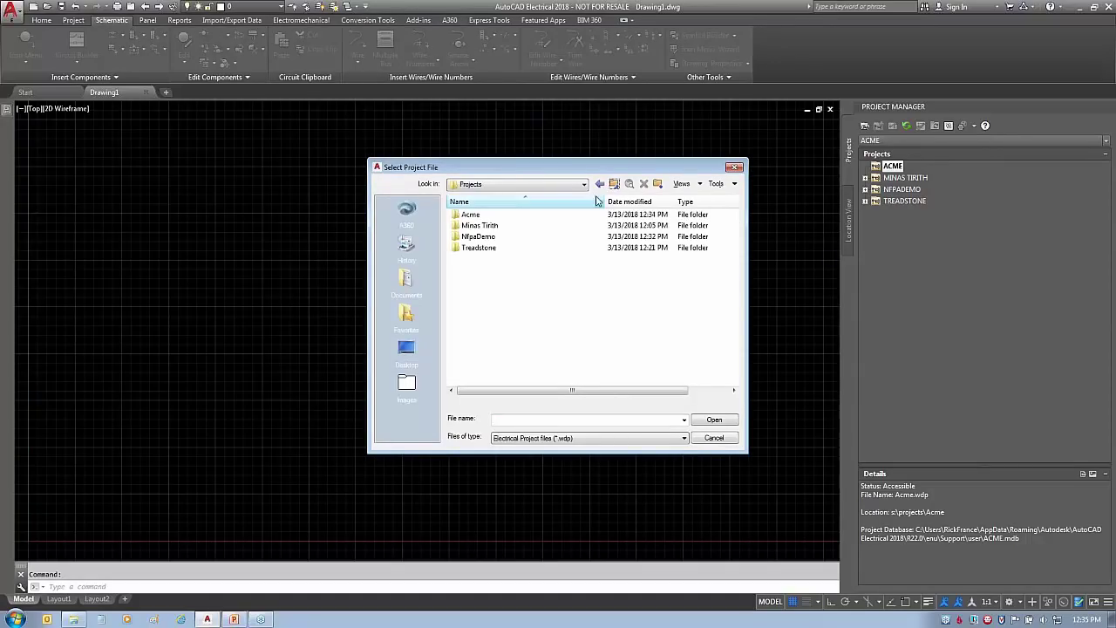
pyautogui.doubleClick(484, 249)
pyautogui.click(486, 225)
pyautogui.click(708, 421)
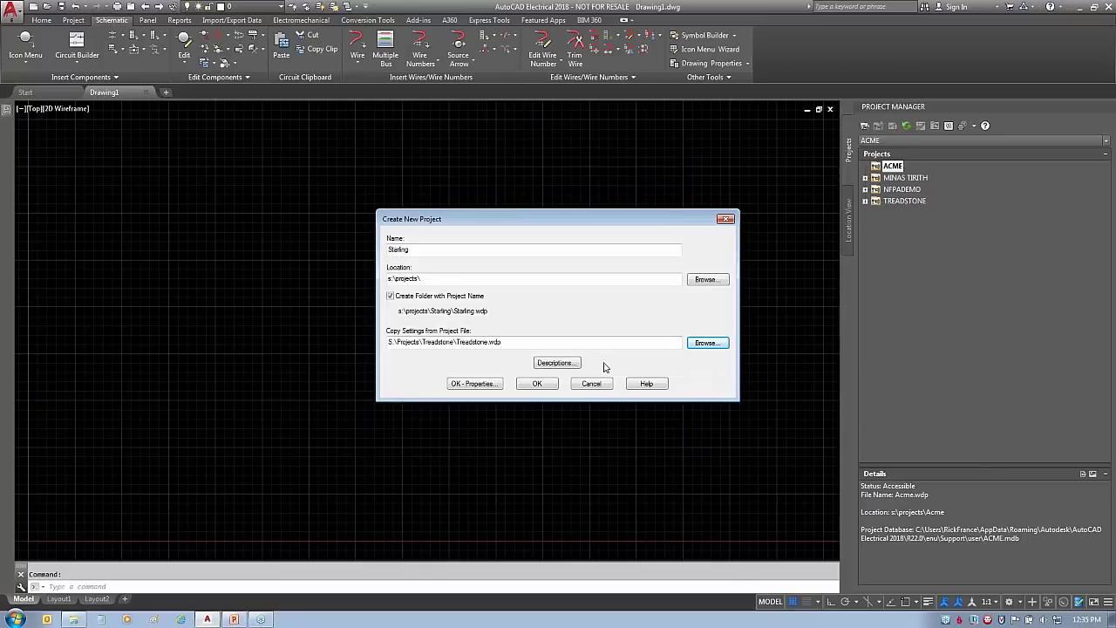
# Review the description field labels for the Starling project, such as Proj Num, Client and Checked By, then cancel
pyautogui.click(556, 363)
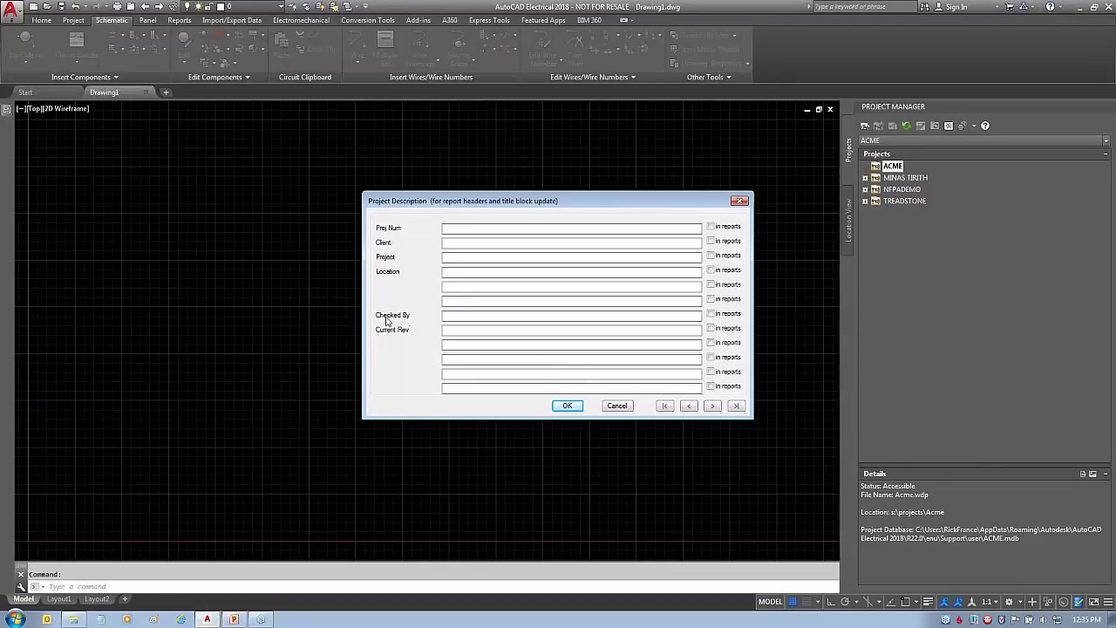
pyautogui.moveTo(427, 223)
pyautogui.mouseDown()
pyautogui.moveTo(384, 391)
pyautogui.moveTo(401, 136)
pyautogui.moveTo(411, 132)
pyautogui.mouseUp()
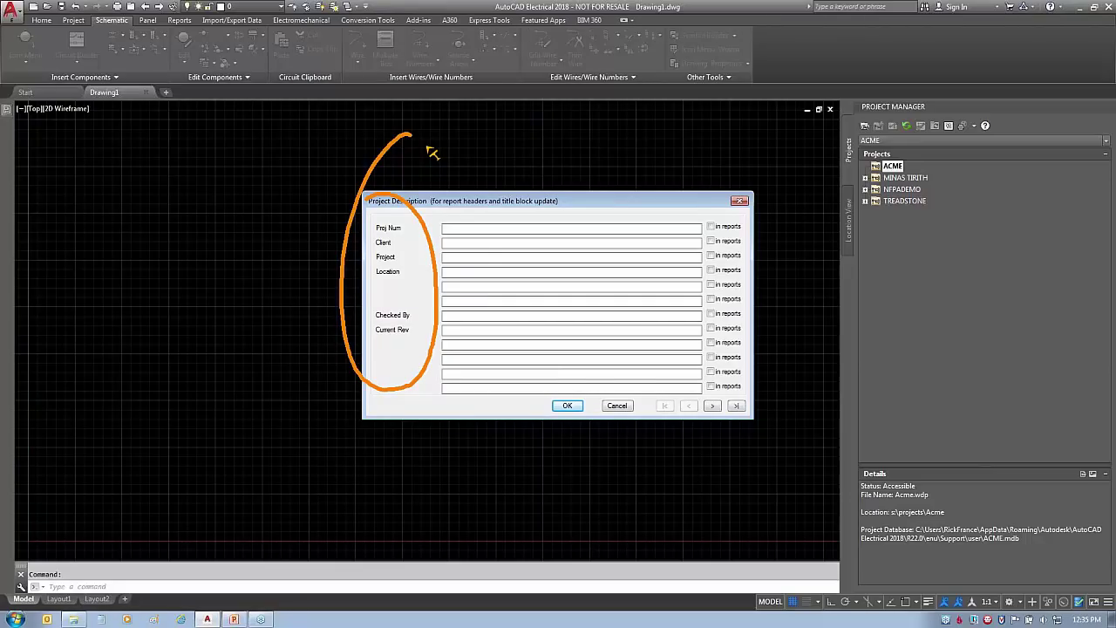
pyautogui.press('Escape')
pyautogui.click(466, 231)
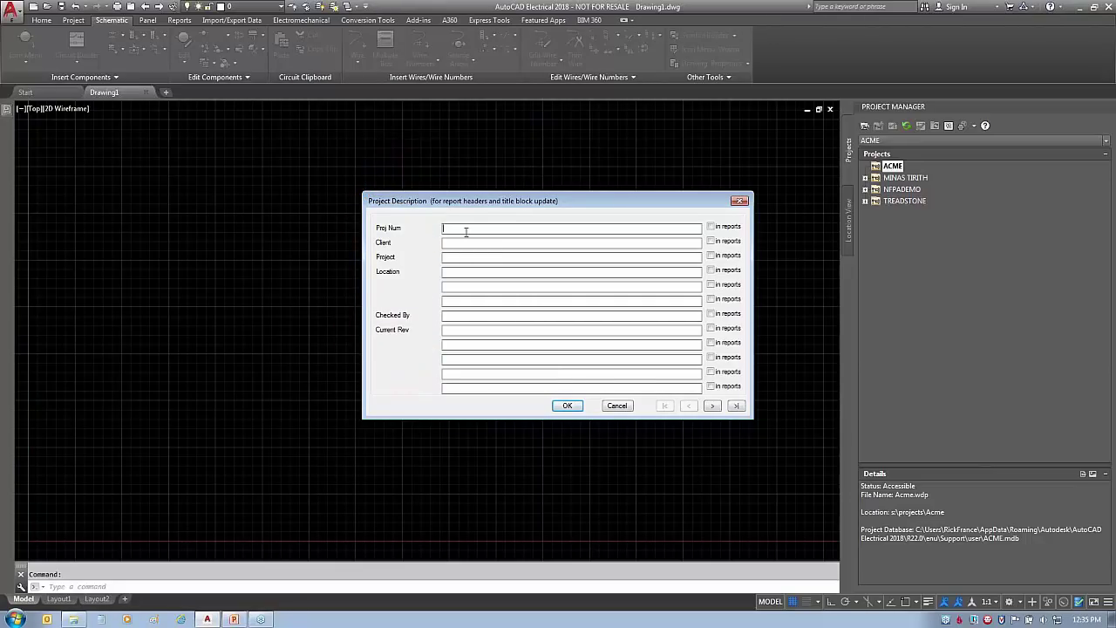
pyautogui.click(617, 405)
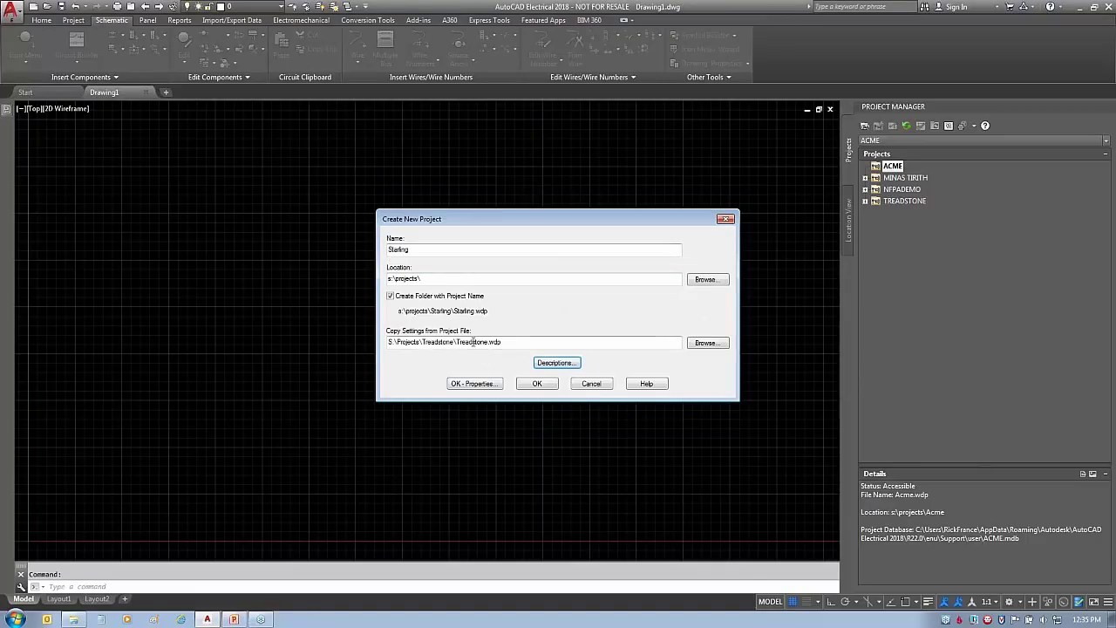
# Fill in the Starling project descriptions: Proj Num 3651, Client STARLING ENTERPRISES, Project WASTE INCERATOR, Location STARLING CITY, Checked By MAD, Current Rev 0
pyautogui.click(563, 364)
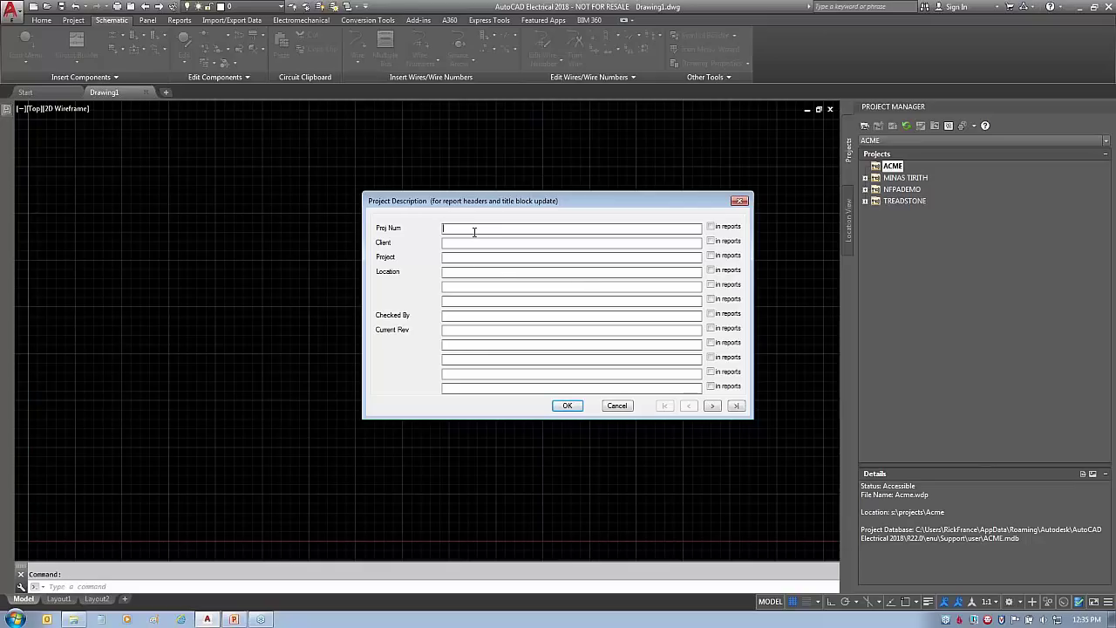
pyautogui.write('365')
pyautogui.write('STARLING EN')
pyautogui.write('TERPRISE')
pyautogui.write('WASTE ')
pyautogui.write('I')
pyautogui.write('NCERATOR')
pyautogui.write('STARLING')
pyautogui.write(' CITY')
pyautogui.write('MAD')
pyautogui.press('Tab')
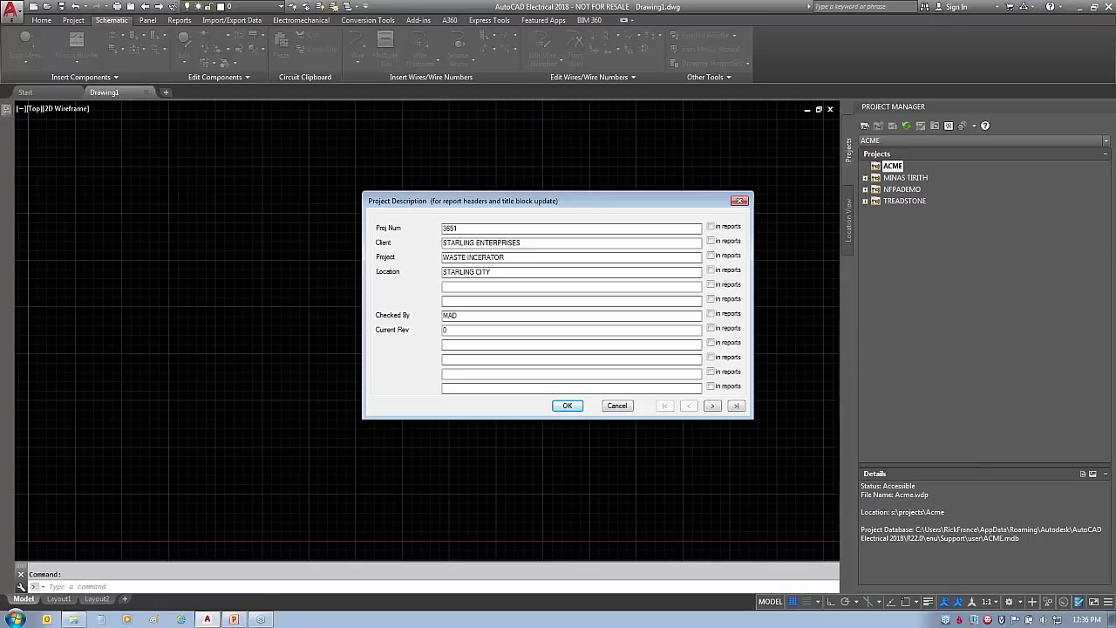
# Include the Proj Num, Client and Project description lines in reports and accept the project descriptions
pyautogui.moveTo(708, 207); pyautogui.dragTo(743, 273)
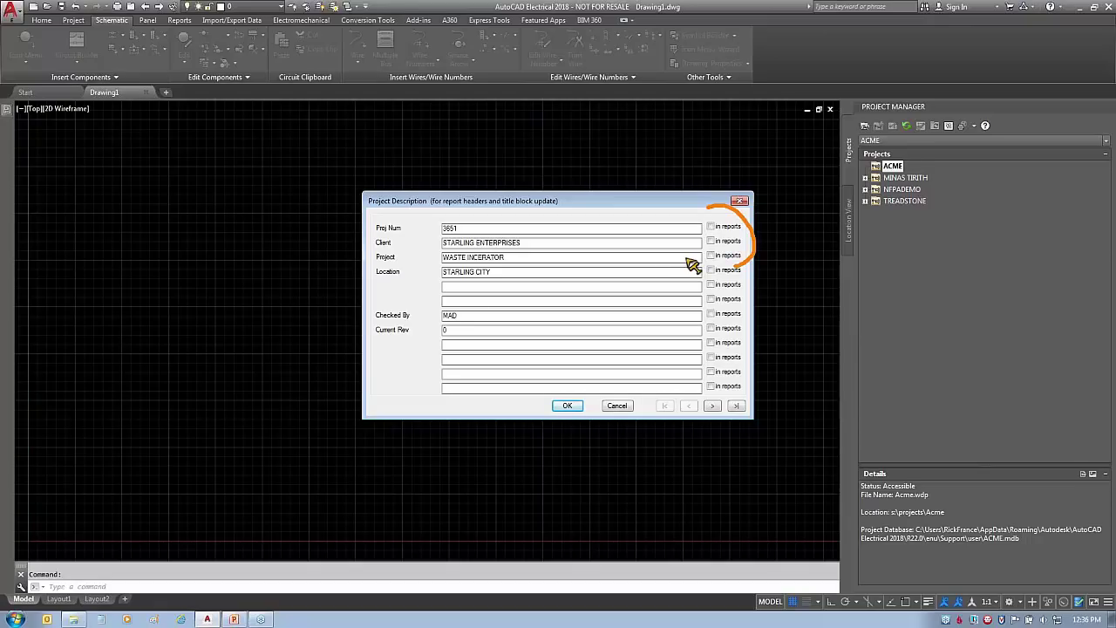
pyautogui.click(709, 227)
pyautogui.click(710, 240)
pyautogui.click(709, 256)
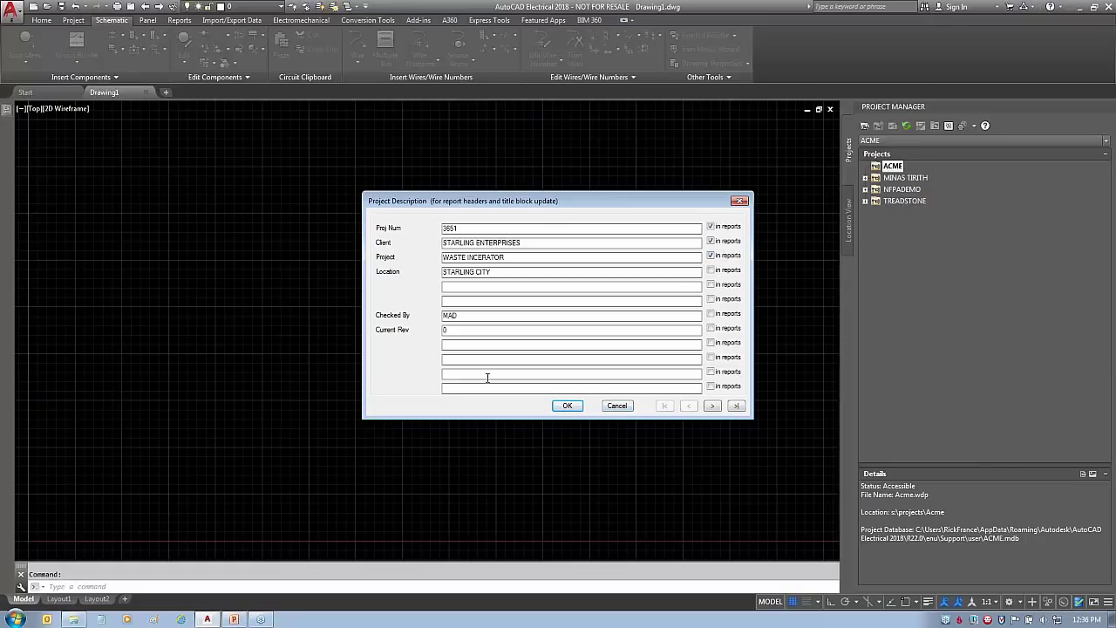
pyautogui.click(566, 406)
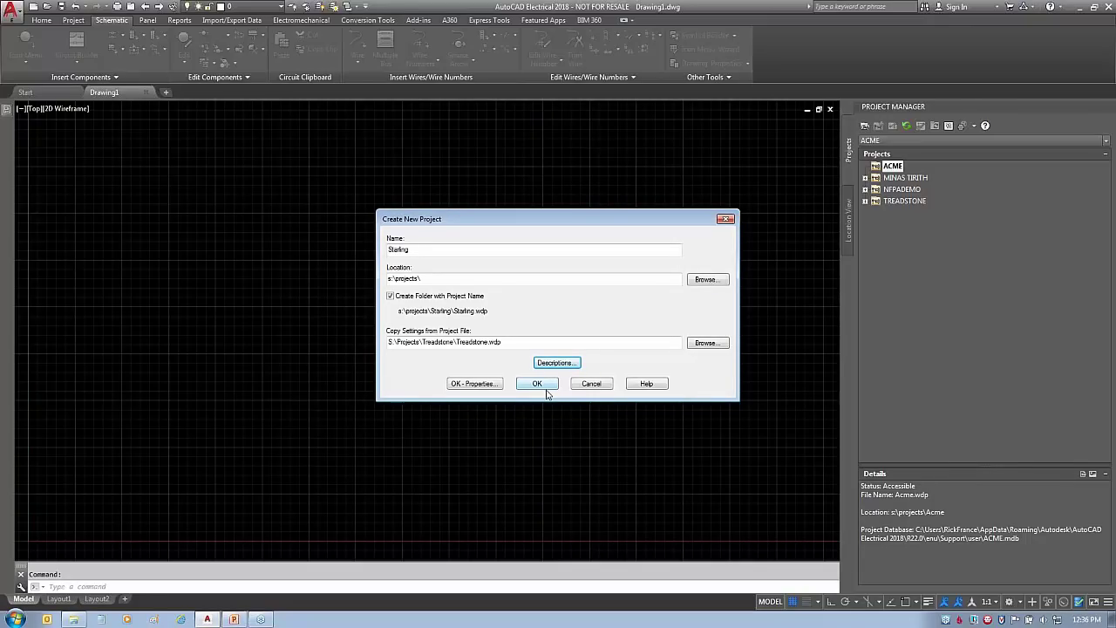
# Create the Starling project with its properties open and check the ladder spacing and width defaults in the drawing format
pyautogui.click(473, 385)
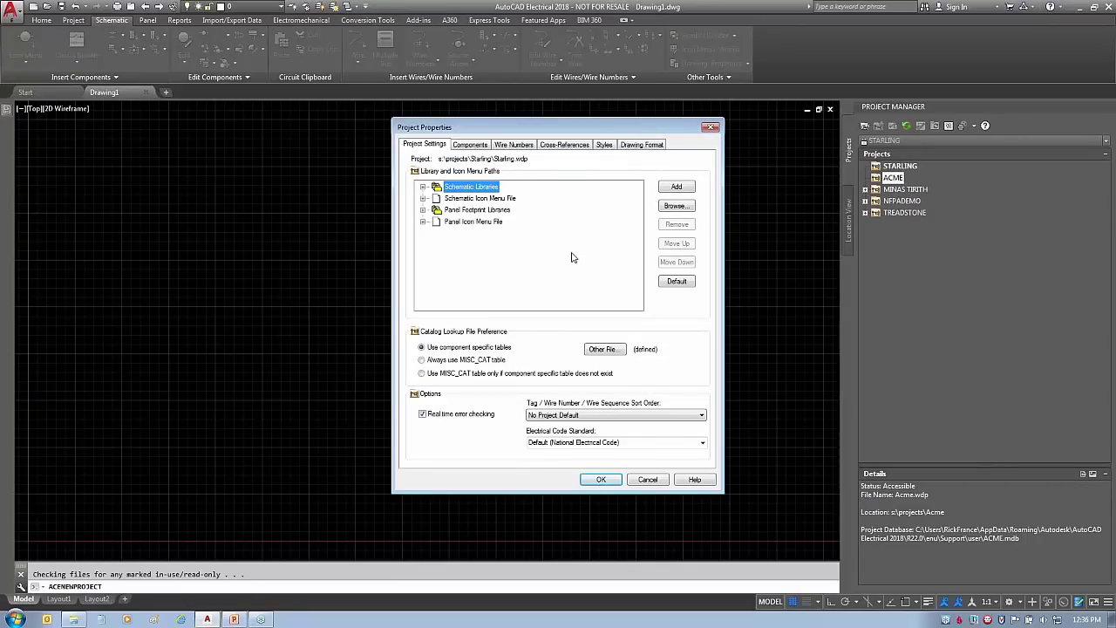
pyautogui.click(649, 143)
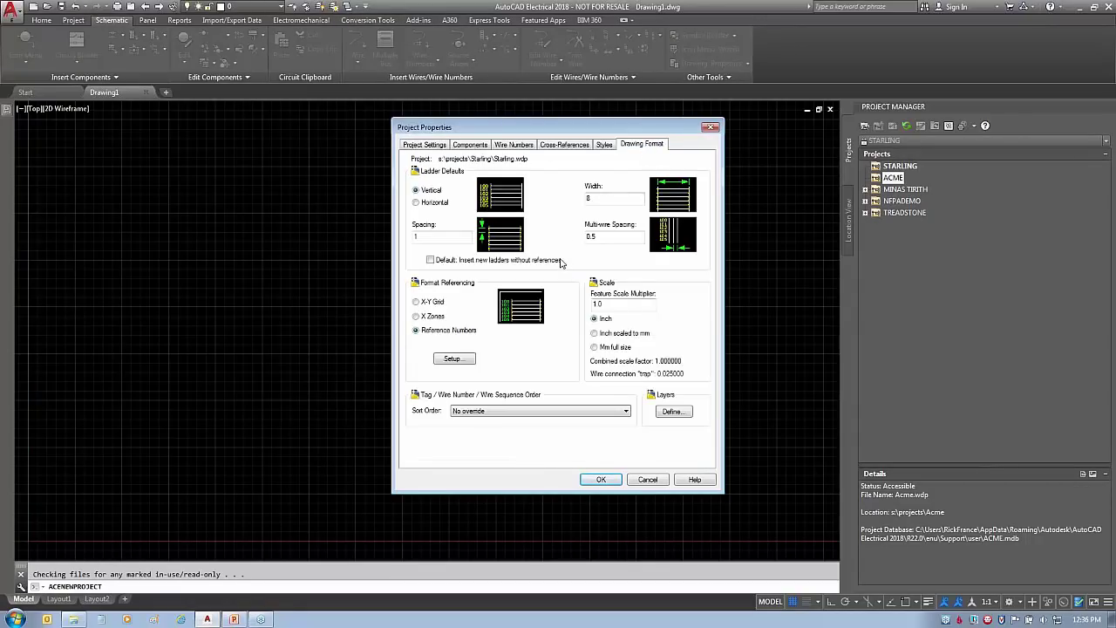
pyautogui.moveTo(565, 178); pyautogui.dragTo(562, 174)
pyautogui.moveTo(431, 226); pyautogui.dragTo(440, 219)
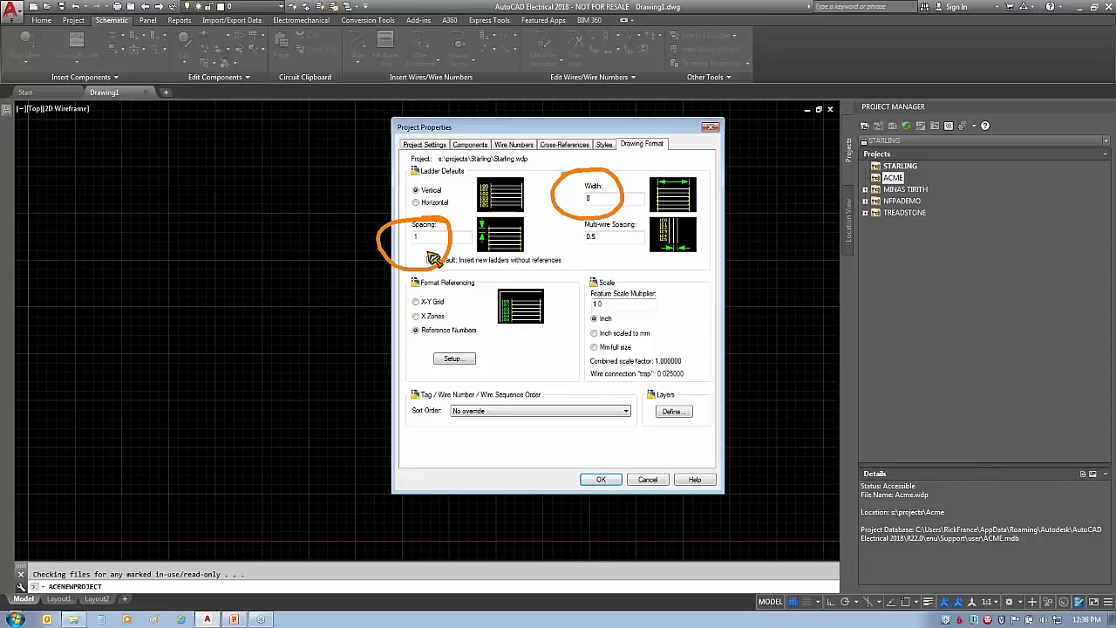
pyautogui.press('Escape')
# Review Starling's arrow and PLC styles, wire number format and component tag format, then accept the properties and show the project's details
pyautogui.click(604, 144)
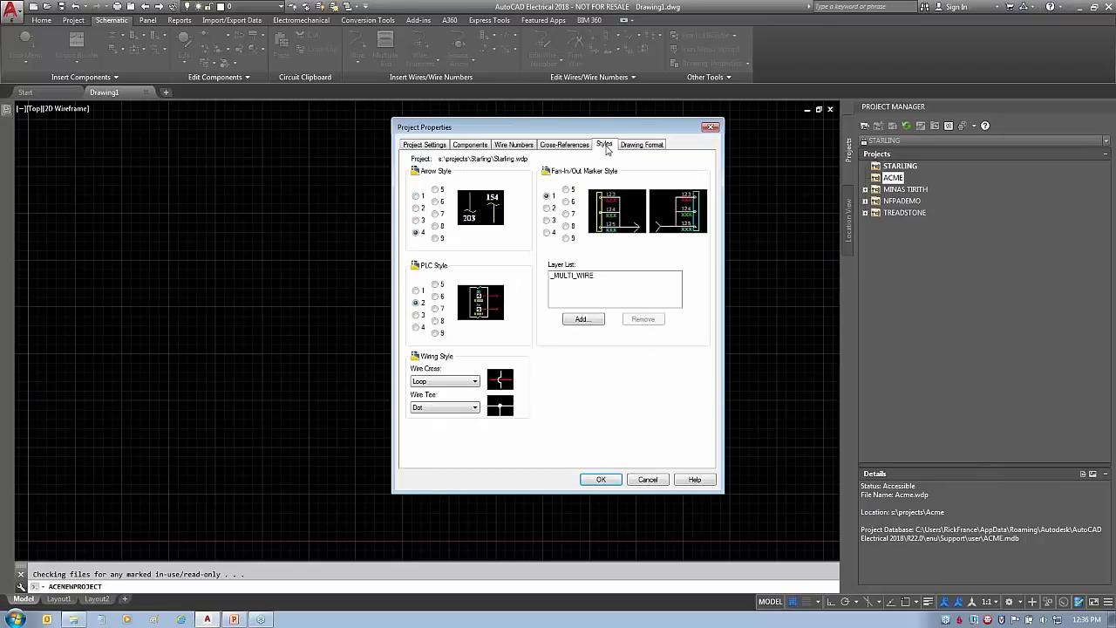
pyautogui.moveTo(397, 250)
pyautogui.mouseDown()
pyautogui.moveTo(487, 235)
pyautogui.moveTo(396, 247)
pyautogui.moveTo(432, 338)
pyautogui.moveTo(397, 286)
pyautogui.mouseUp()
pyautogui.press('Escape')
pyautogui.click(563, 145)
pyautogui.click(521, 147)
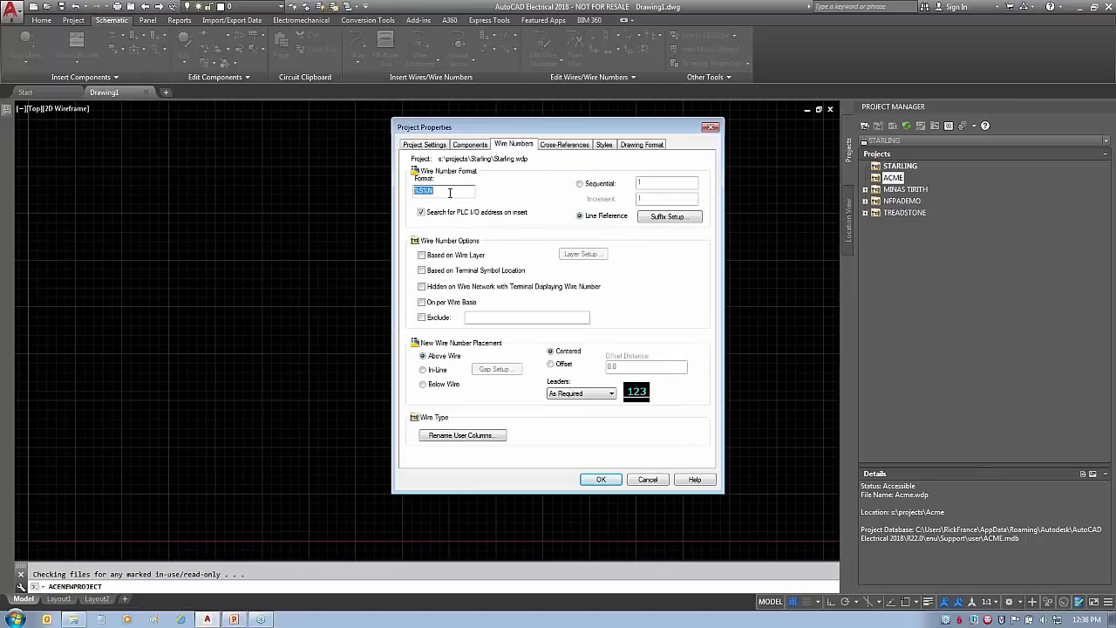
pyautogui.click(470, 148)
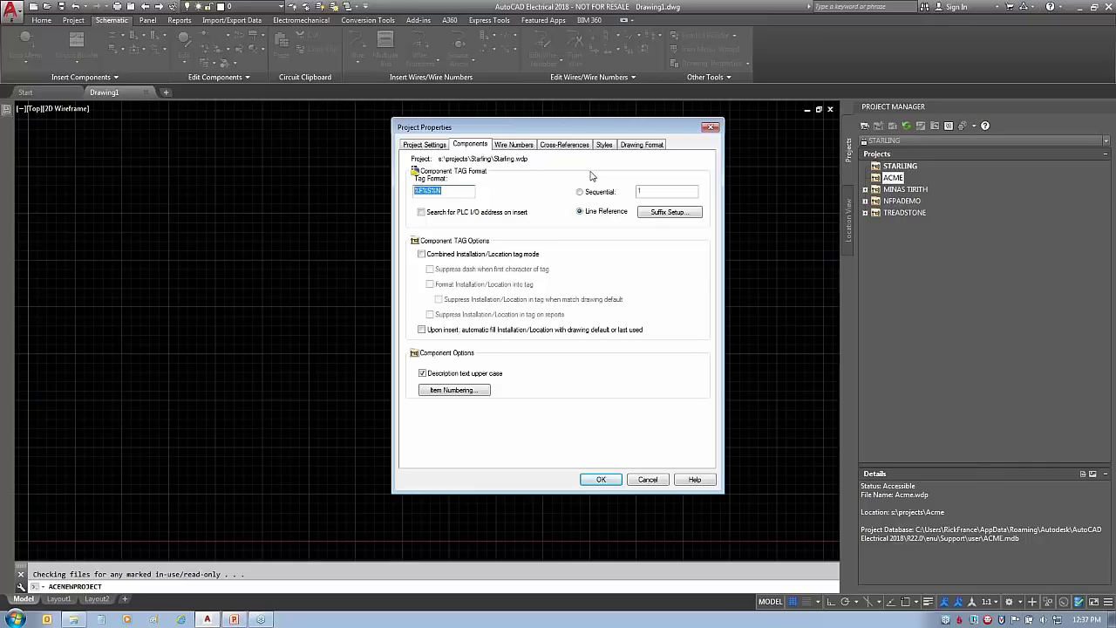
pyautogui.click(599, 480)
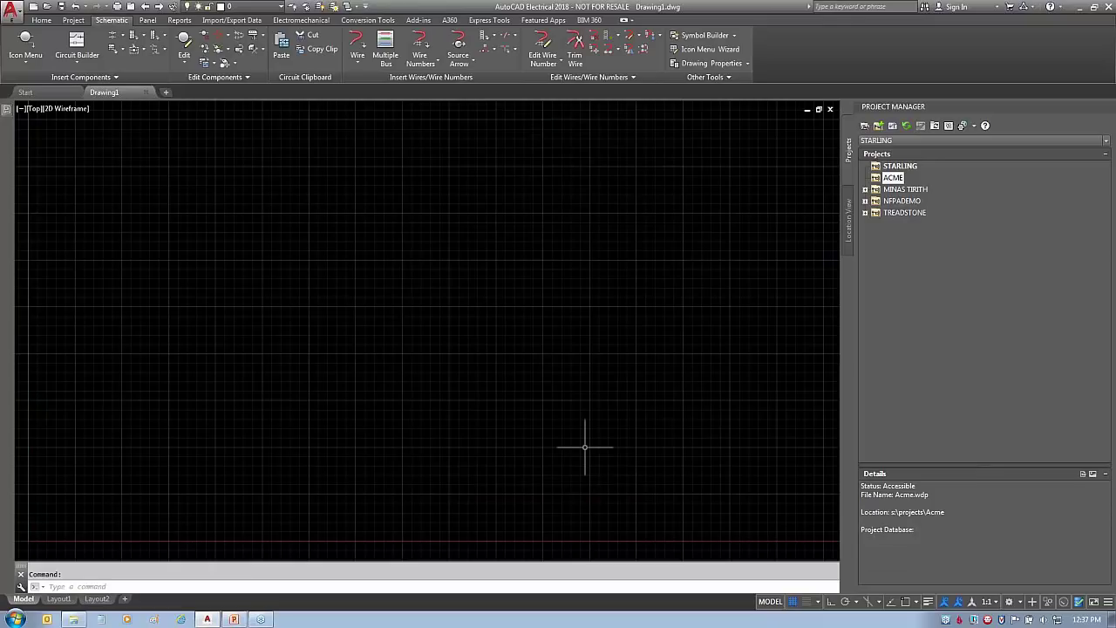
pyautogui.click(900, 168)
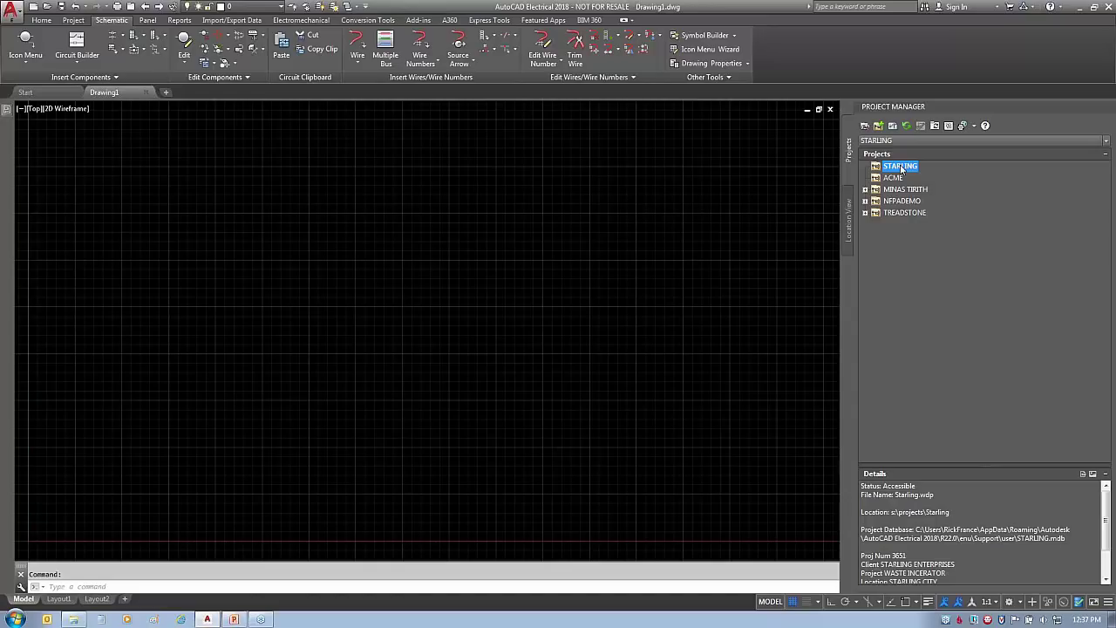
pyautogui.click(878, 128)
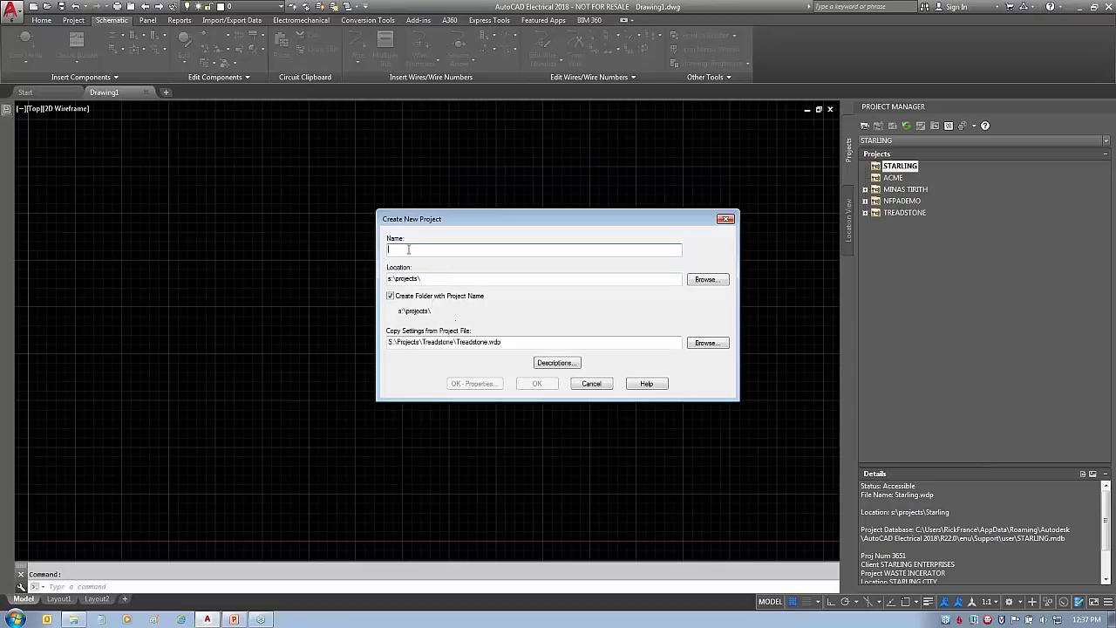
pyautogui.write('sfzbzs')
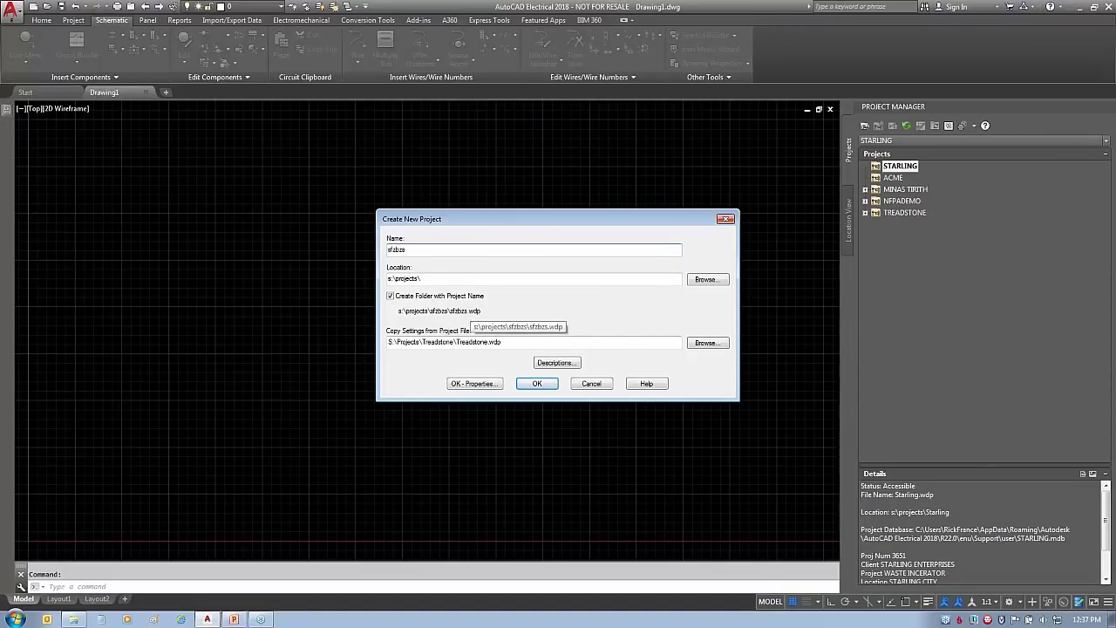
pyautogui.click(599, 386)
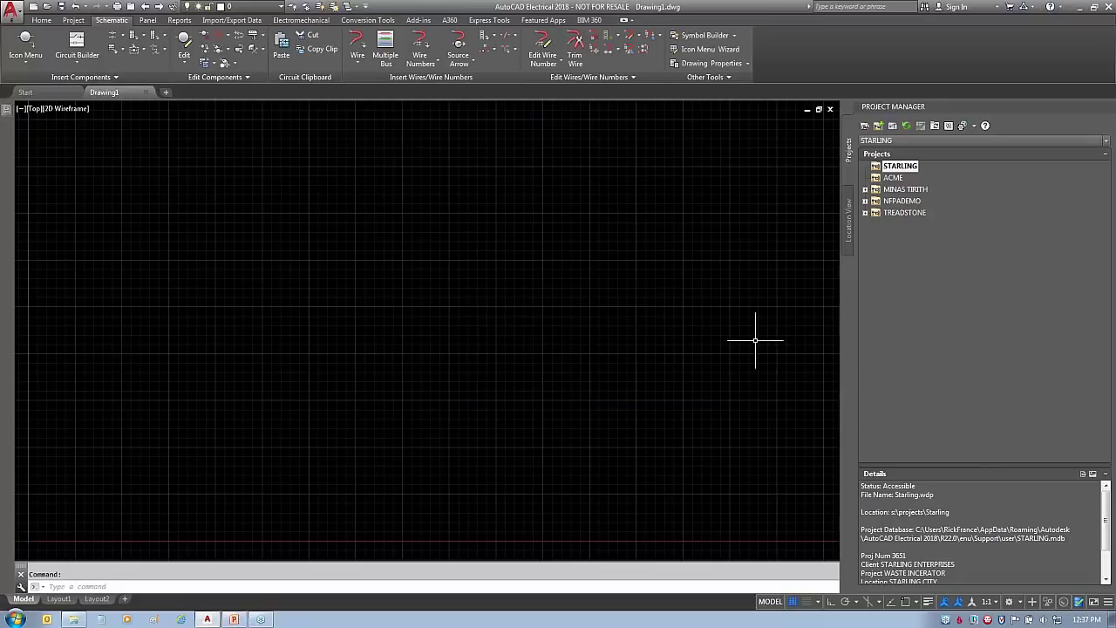
# Examine the TREADSTONE project's subfolders and the drawings inside its SCHEMATIC DIAGRAM folder
pyautogui.click(865, 213)
pyautogui.click(904, 213)
pyautogui.doubleClick(911, 225)
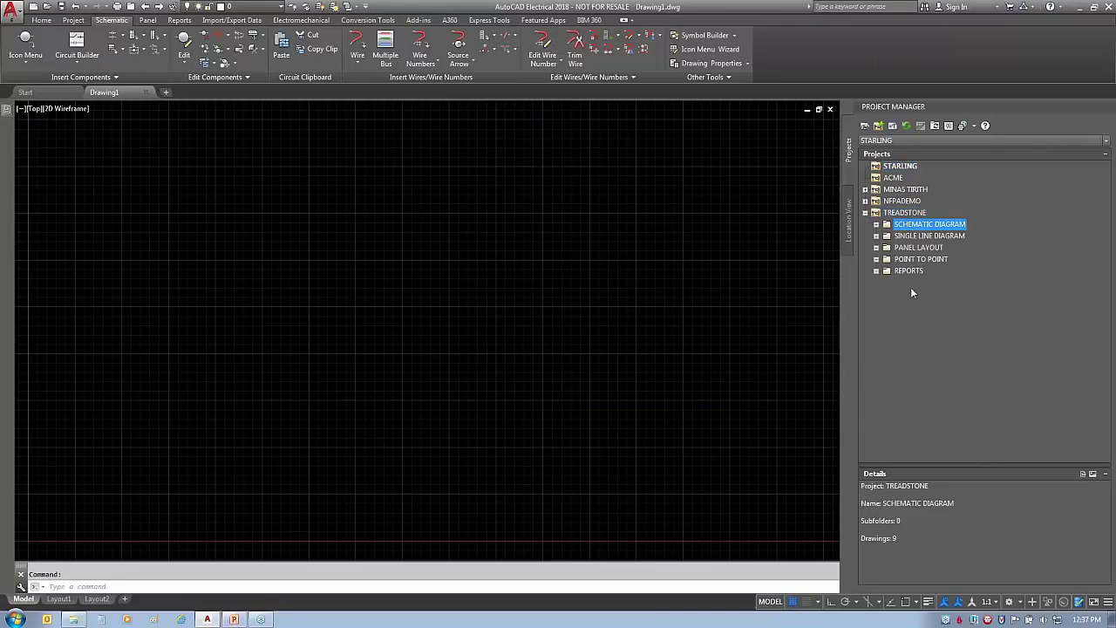
pyautogui.click(876, 224)
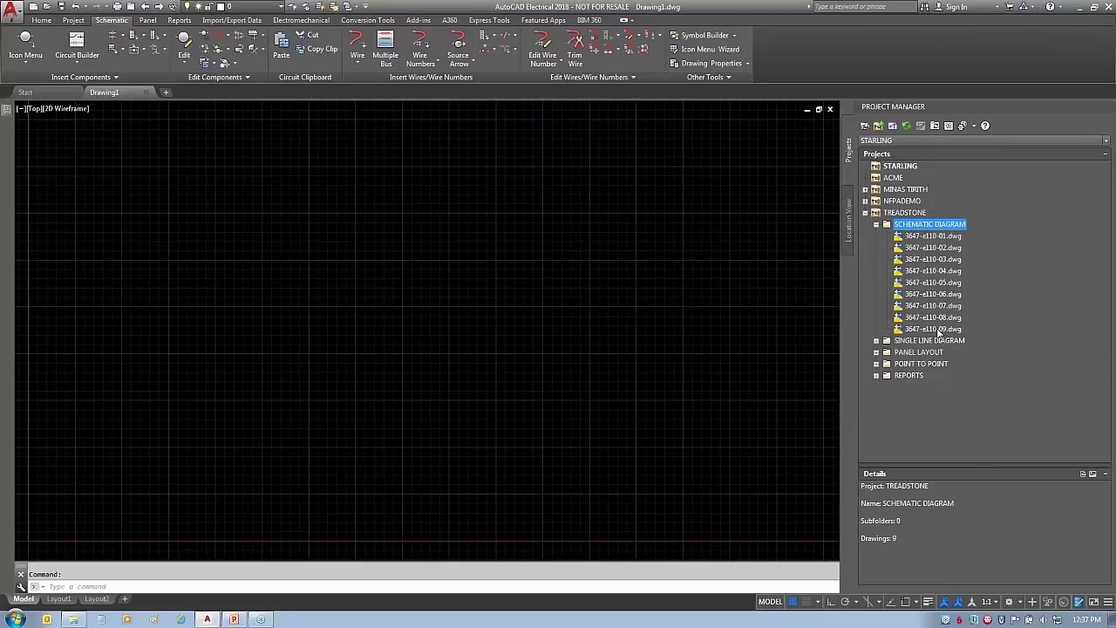
pyautogui.click(876, 224)
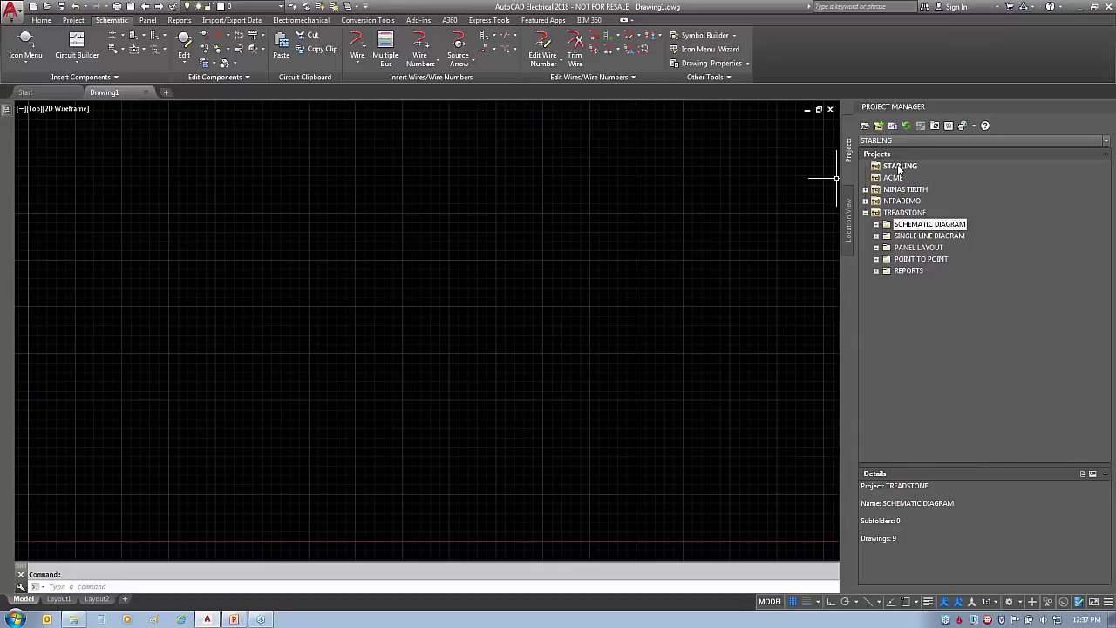
# Add a subfolder named FEED SYSTEM to the STARLING project
pyautogui.click(899, 168)
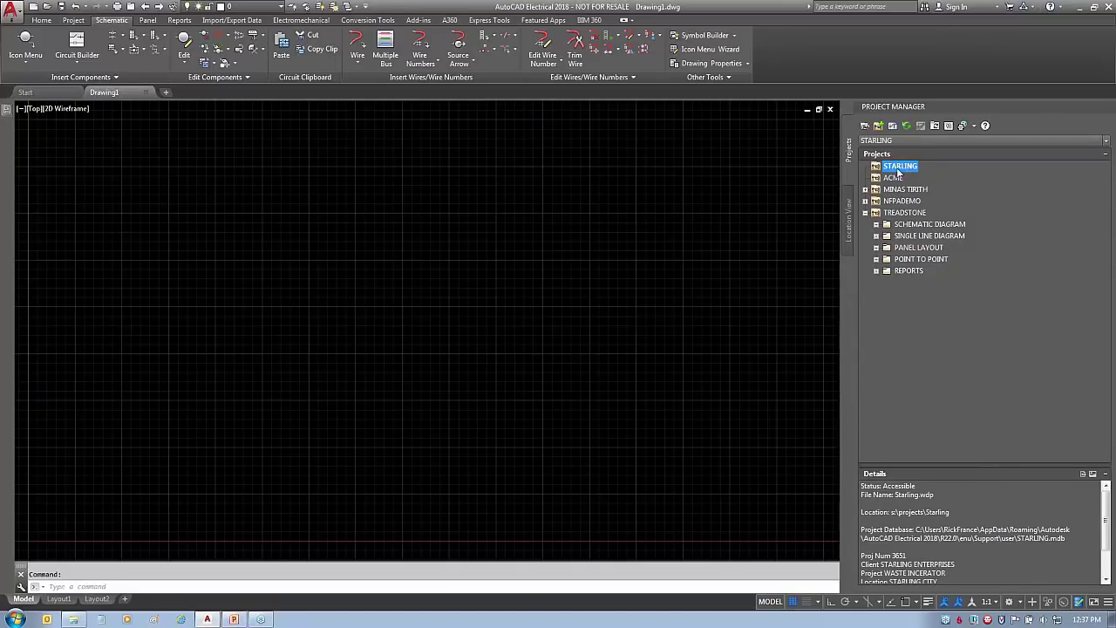
pyautogui.rightClick(900, 169)
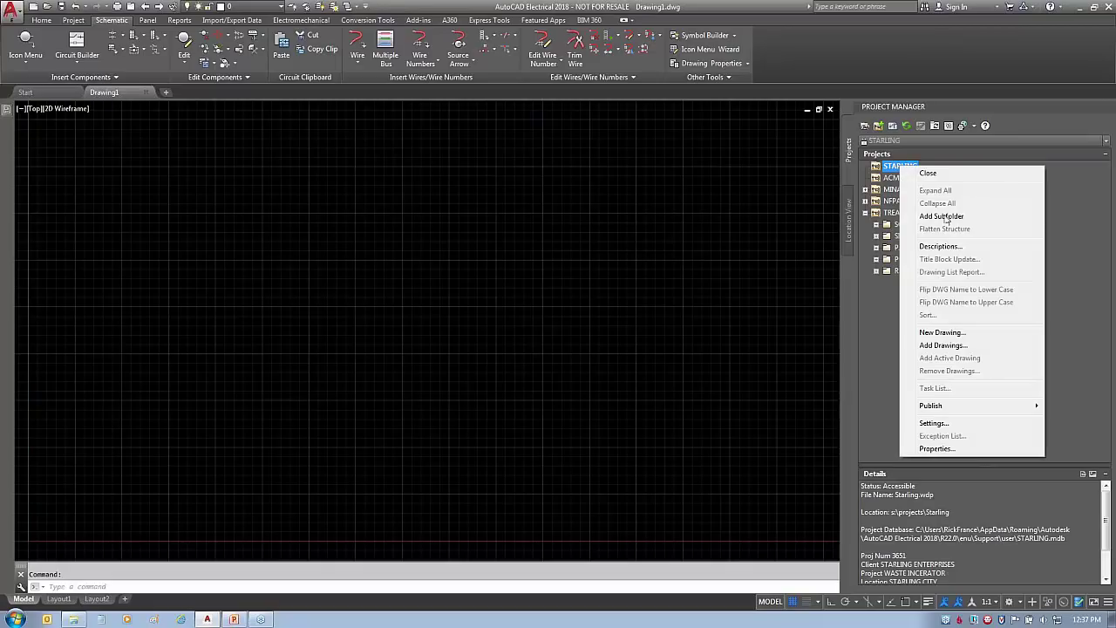
pyautogui.click(941, 216)
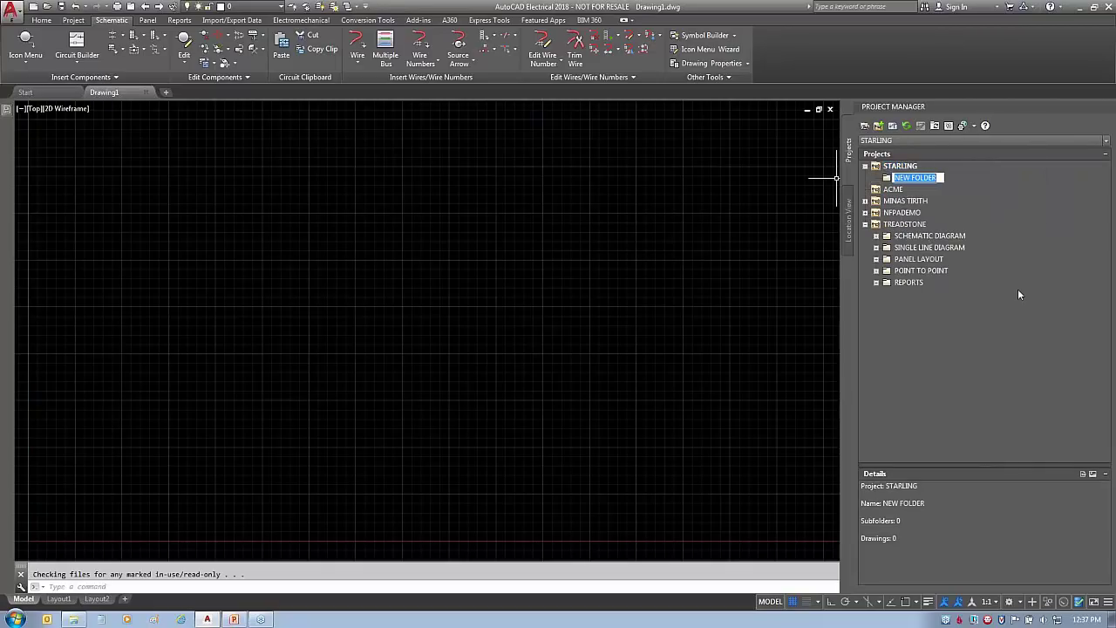
pyautogui.write('FEED SYSTEM')
pyautogui.press('Return')
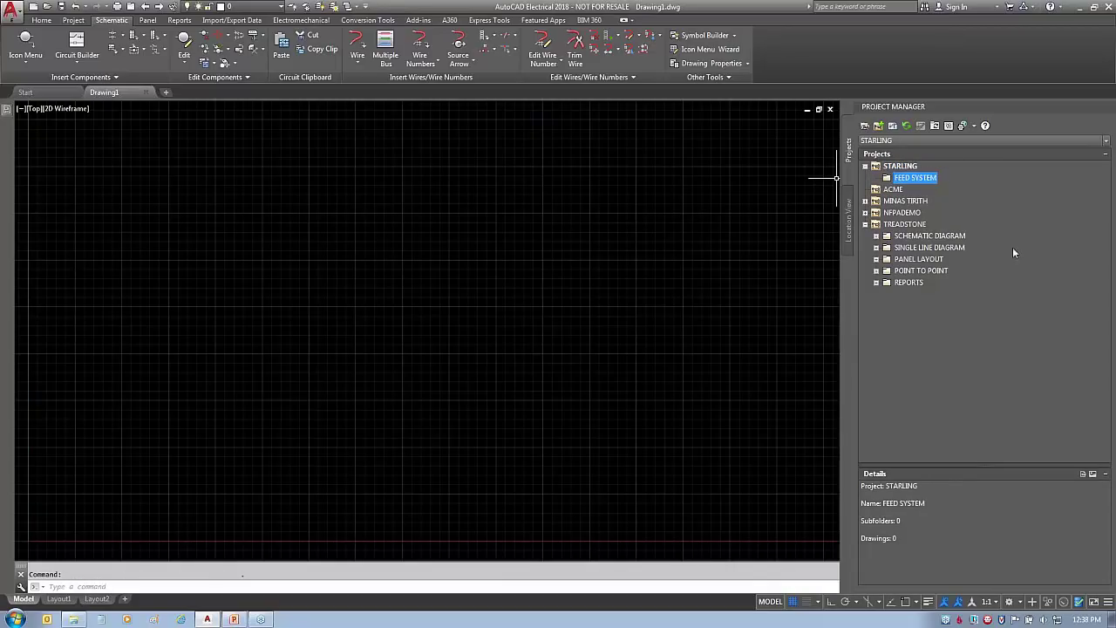
# Add a second subfolder named INCINERATION SYSTEM directly under the STARLING project
pyautogui.click(902, 167)
pyautogui.rightClick(906, 170)
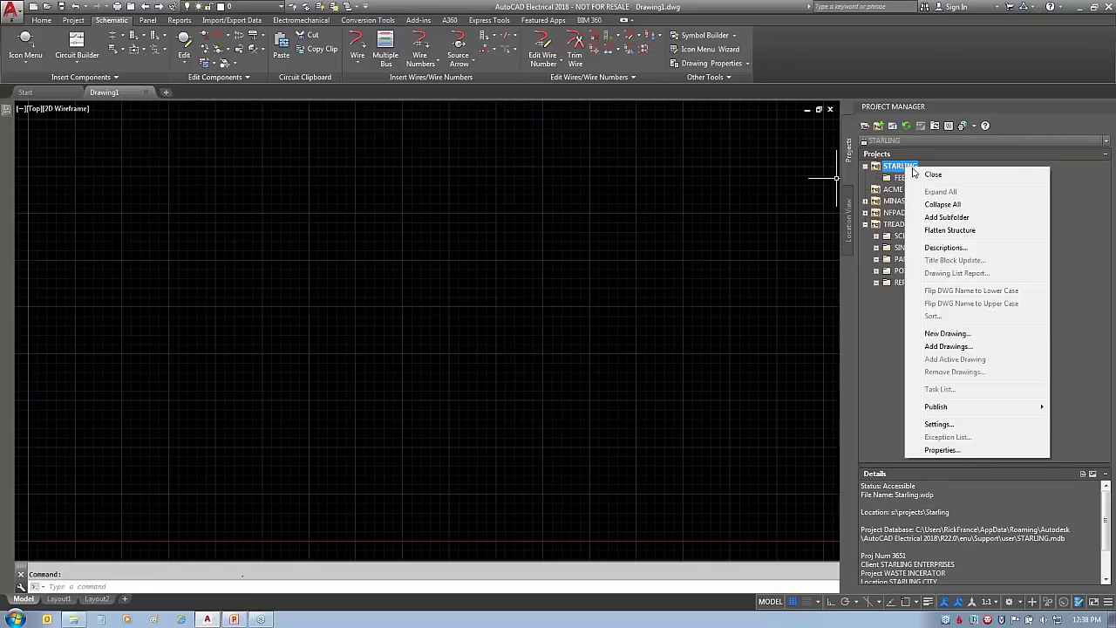
pyautogui.click(944, 218)
pyautogui.write('I')
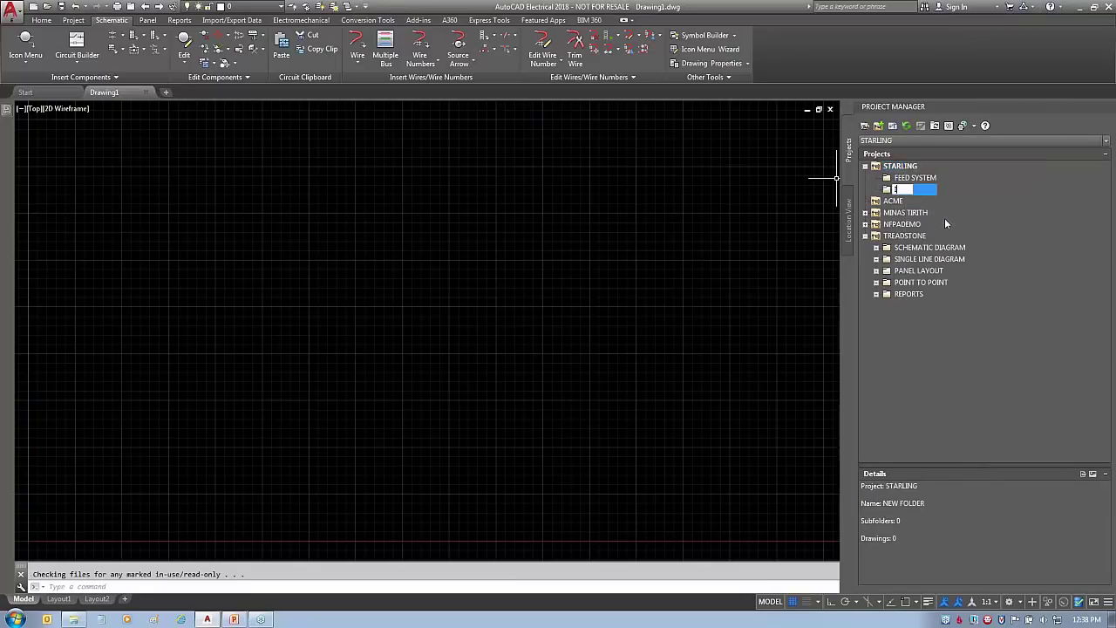
pyautogui.write('NCINERATION SYSTEM')
pyautogui.press('Return')
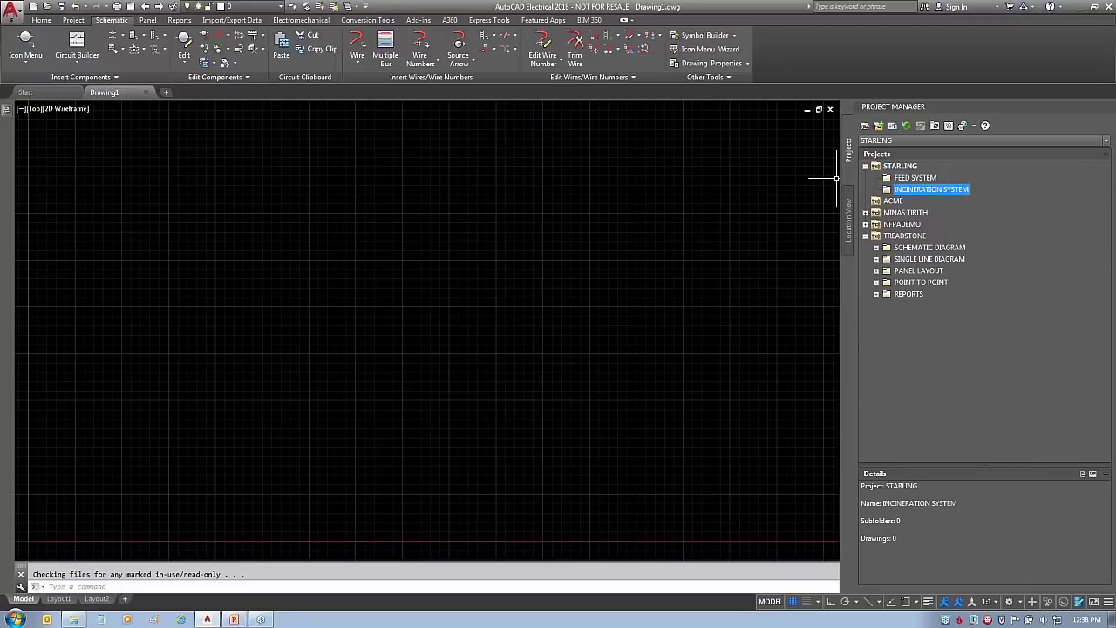
# Add a third subfolder named BOILER SYSTEM directly under the STARLING project
pyautogui.rightClick(901, 170)
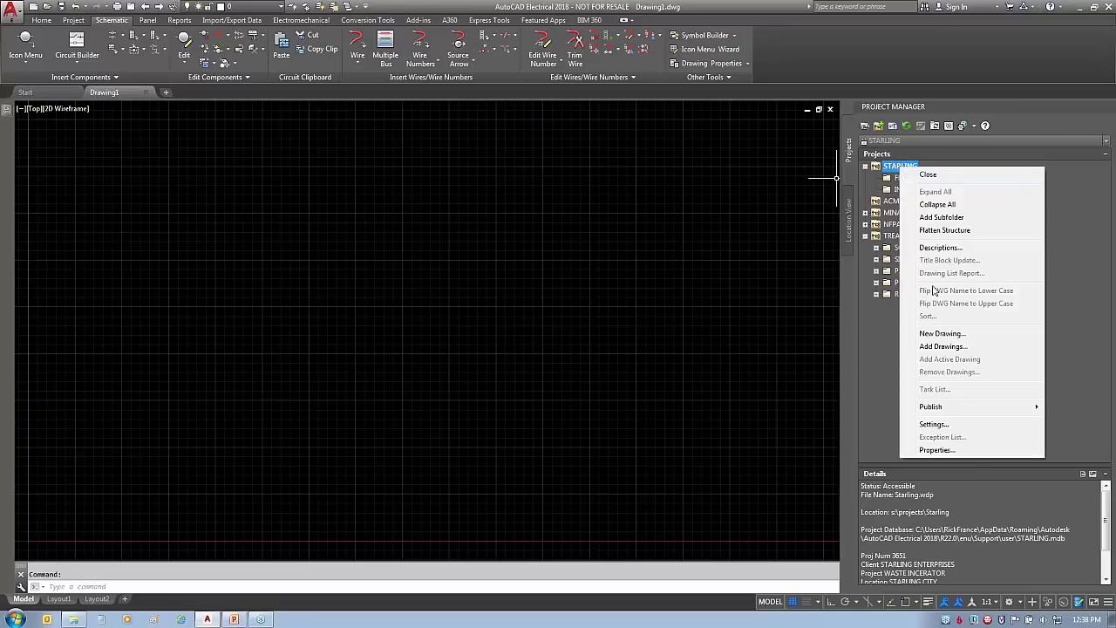
pyautogui.click(940, 217)
pyautogui.write('BOILER')
pyautogui.write('SYSTEM')
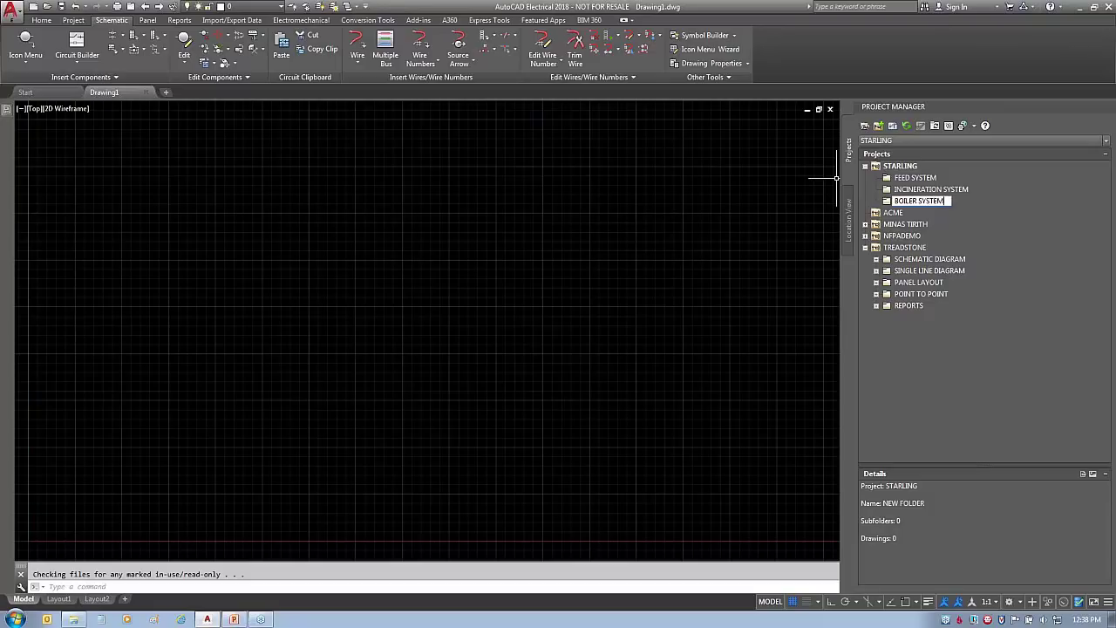
pyautogui.press('Return')
# Add a nested subfolder named COOLING inside STARLING's INCINERATION SYSTEM folder
pyautogui.click(926, 190)
pyautogui.rightClick(927, 190)
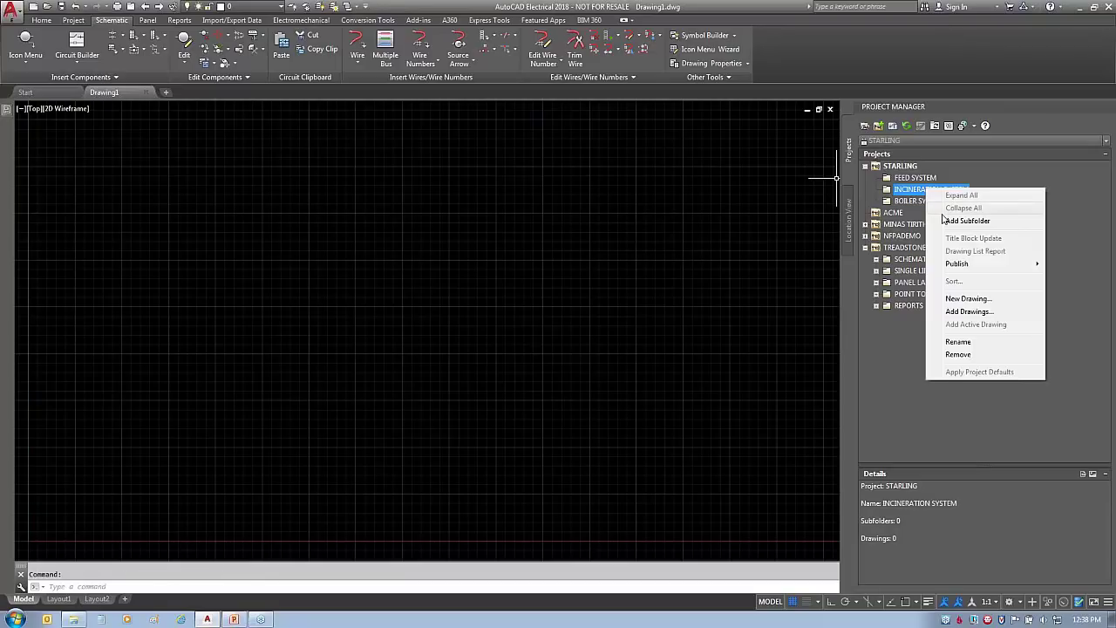
pyautogui.click(954, 221)
pyautogui.write('COOLING')
pyautogui.press('Return')
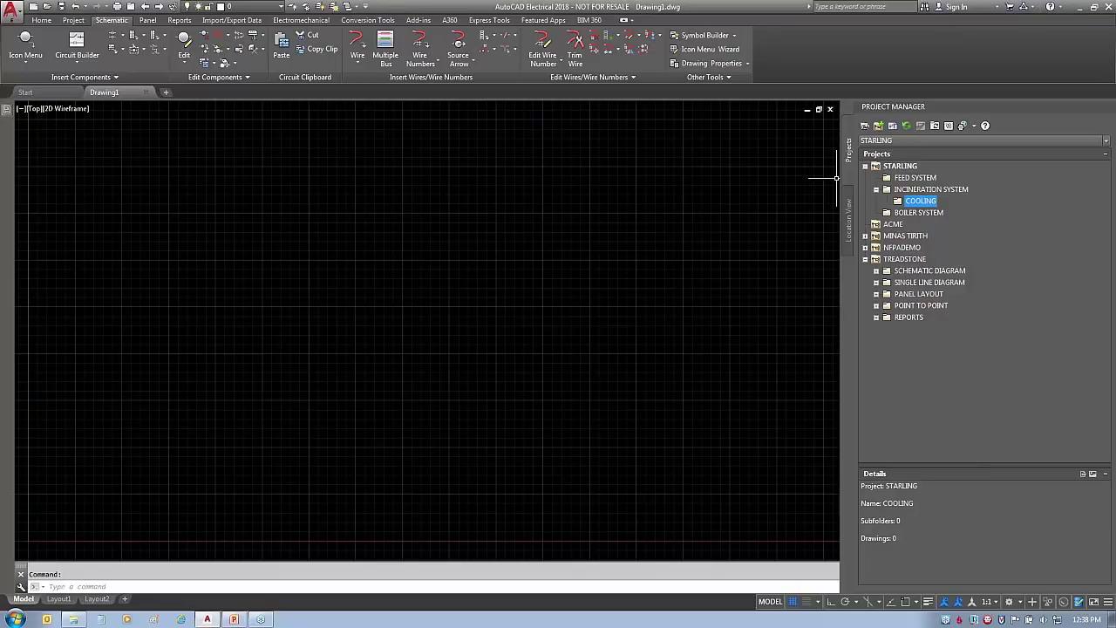
pyautogui.click(931, 190)
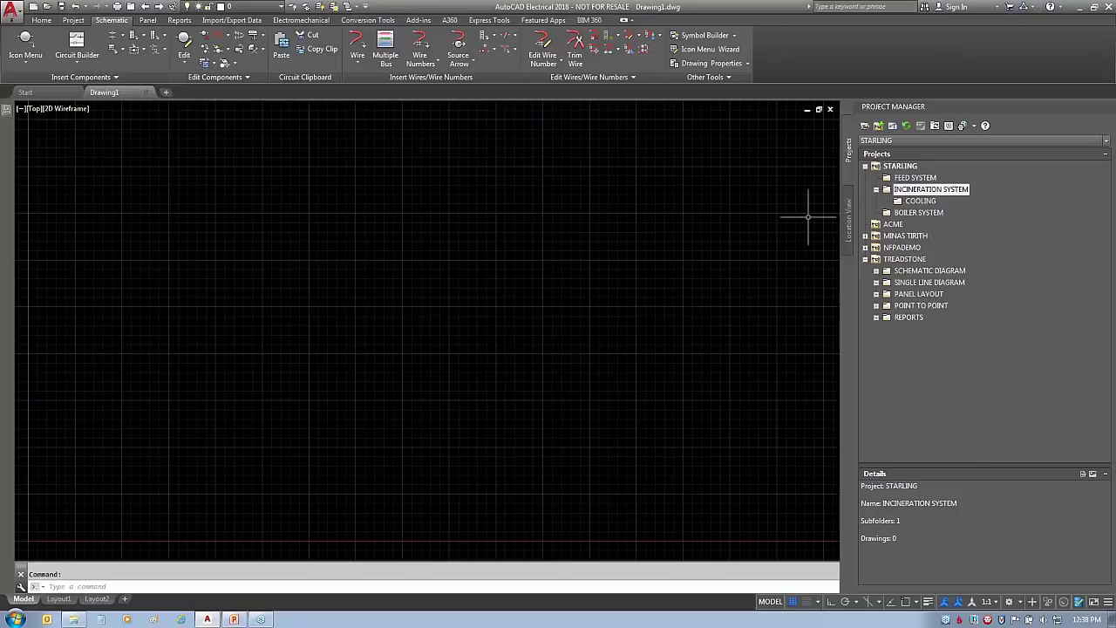
pyautogui.moveTo(910, 158)
pyautogui.mouseDown()
pyautogui.moveTo(876, 237)
pyautogui.moveTo(988, 176)
pyautogui.moveTo(954, 150)
pyautogui.moveTo(889, 160)
pyautogui.mouseUp()
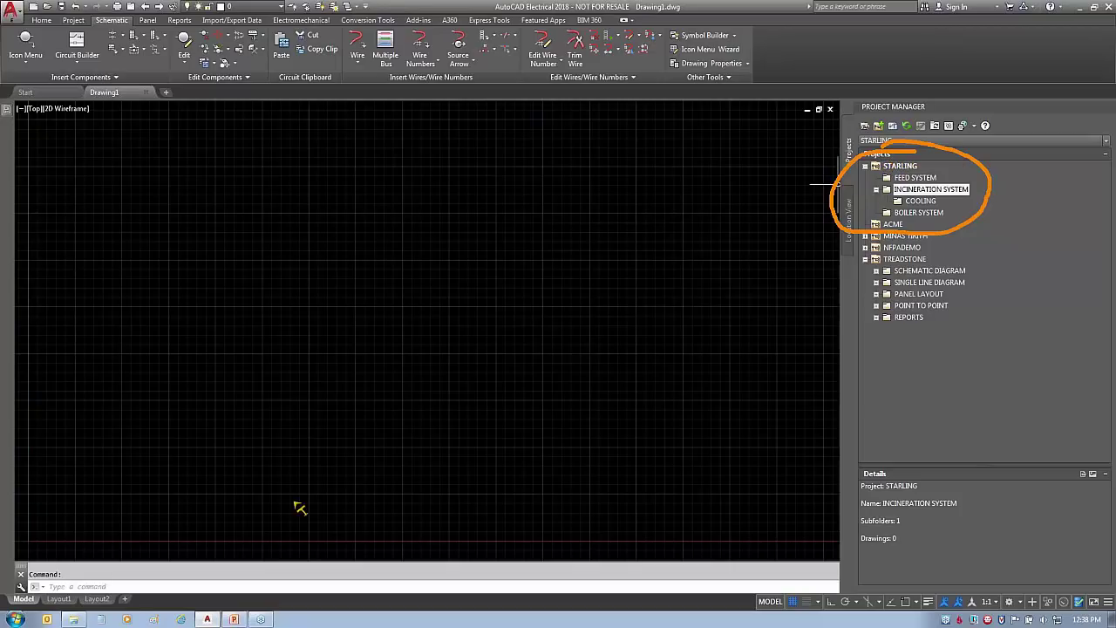
pyautogui.press('Escape')
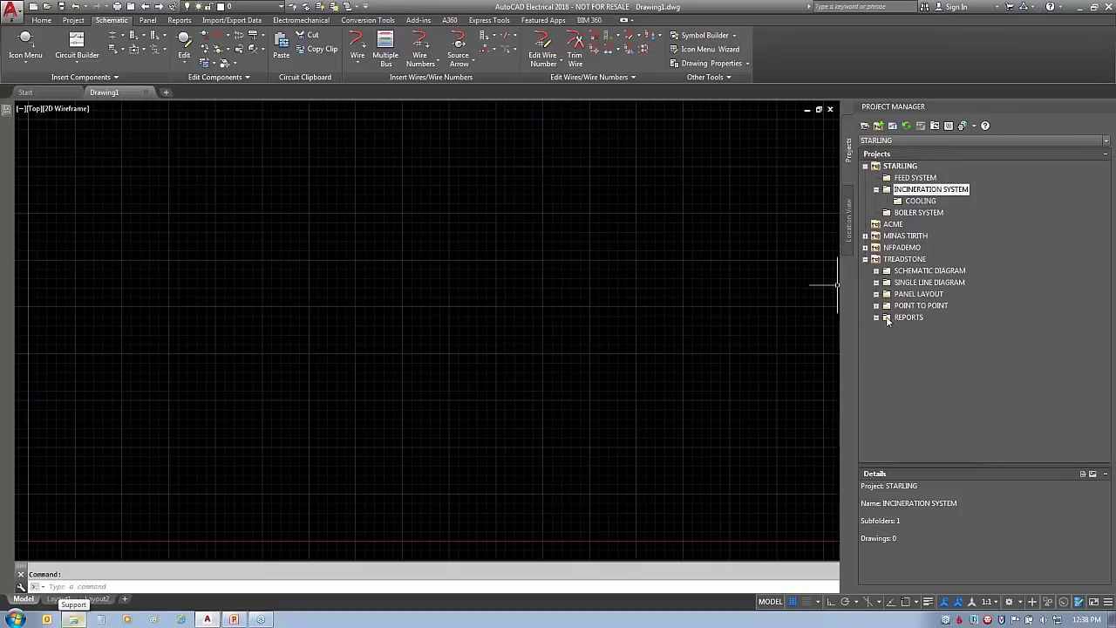
pyautogui.hotkey('ctrl', '2')
pyautogui.moveTo(1004, 311); pyautogui.dragTo(876, 253)
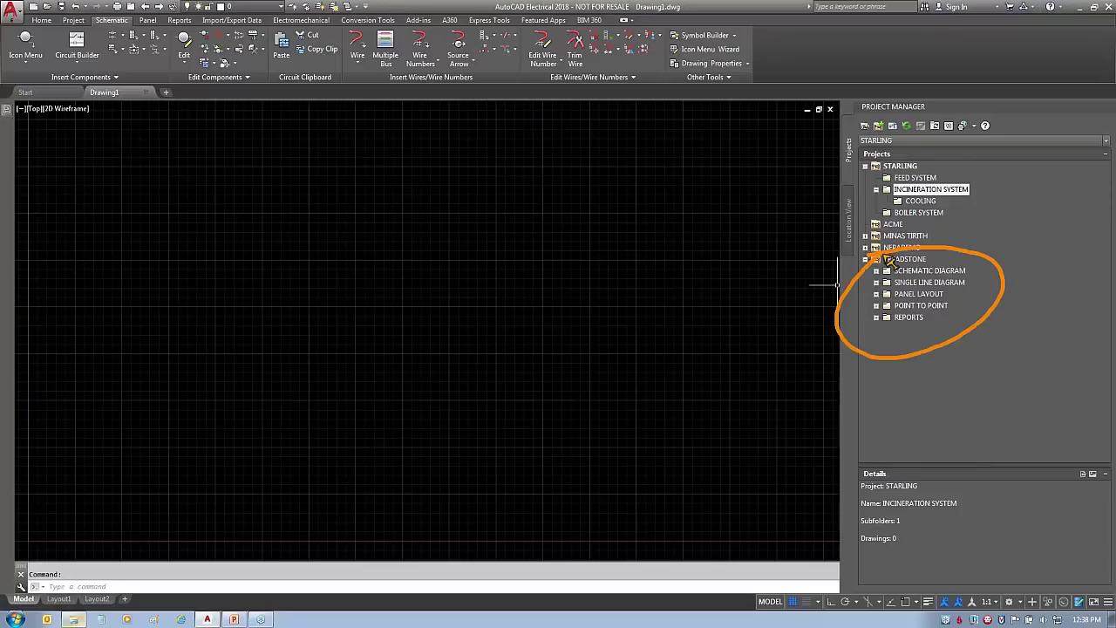
pyautogui.press('Escape')
# Switch to Windows Explorer and examine the contents of the Treadstone and Starling project folders on the S drive
pyautogui.click(73, 618)
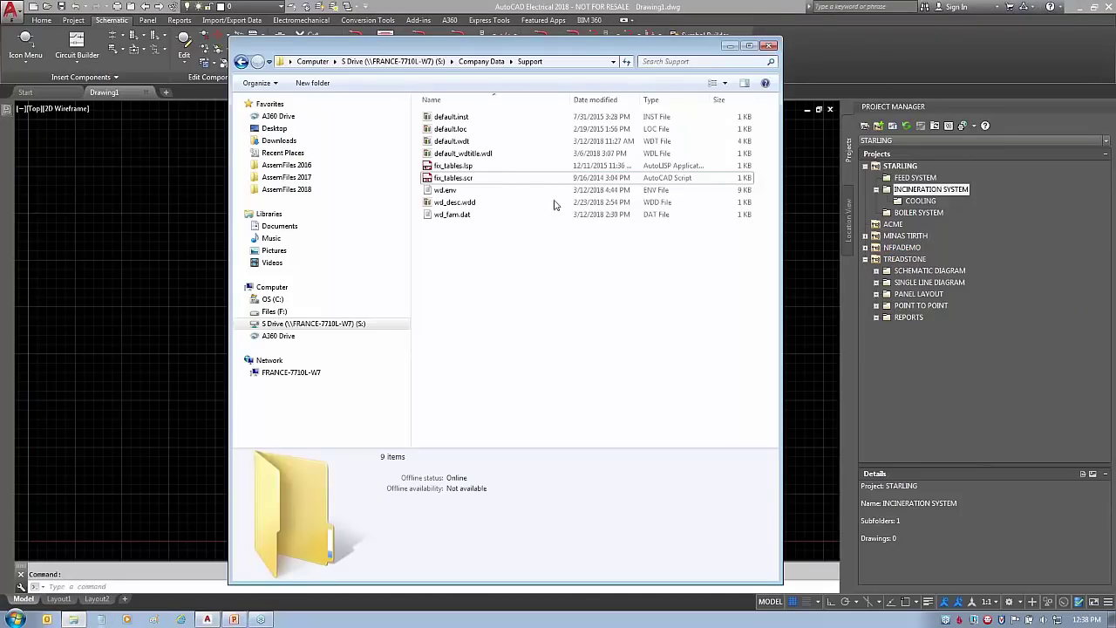
pyautogui.click(363, 322)
pyautogui.doubleClick(449, 130)
pyautogui.click(453, 166)
pyautogui.doubleClick(452, 167)
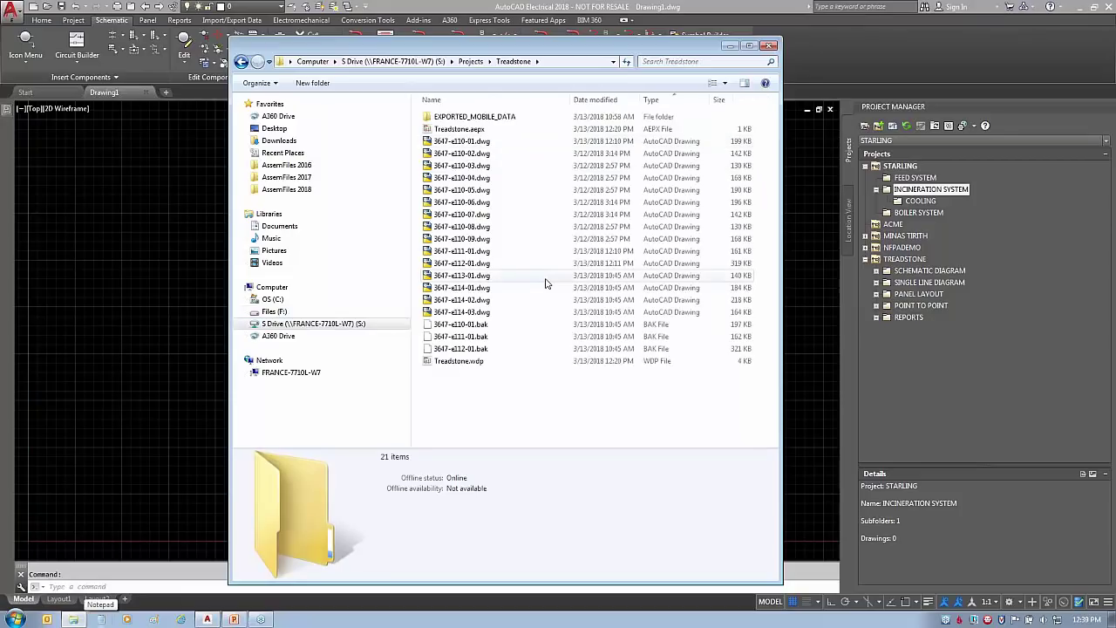
pyautogui.press('BackSpace')
pyautogui.doubleClick(445, 154)
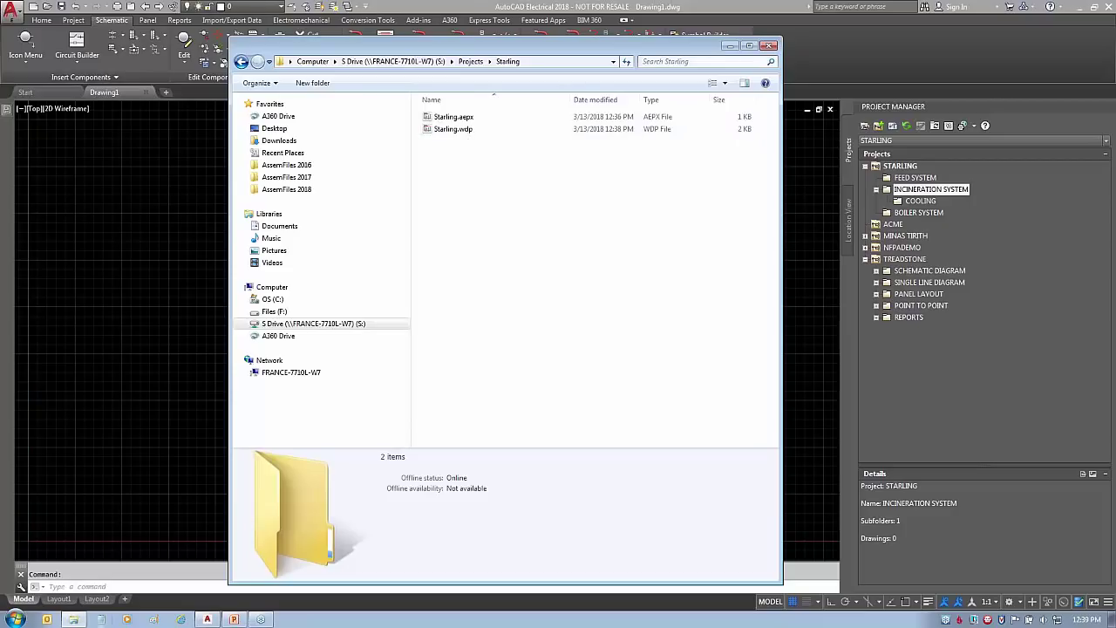
pyautogui.click(729, 48)
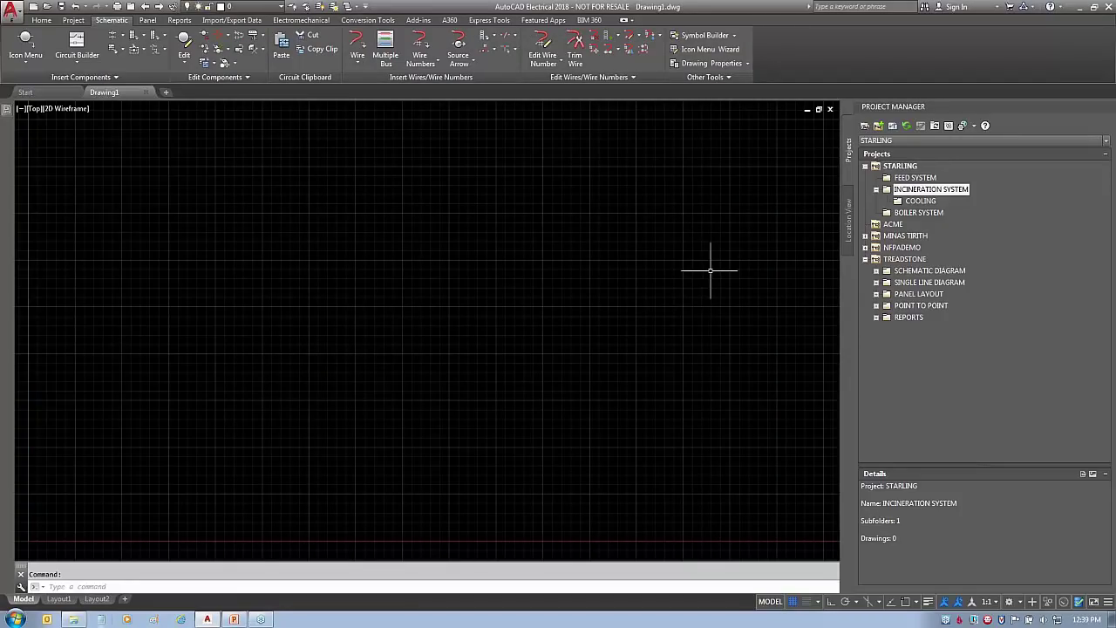
pyautogui.click(891, 125)
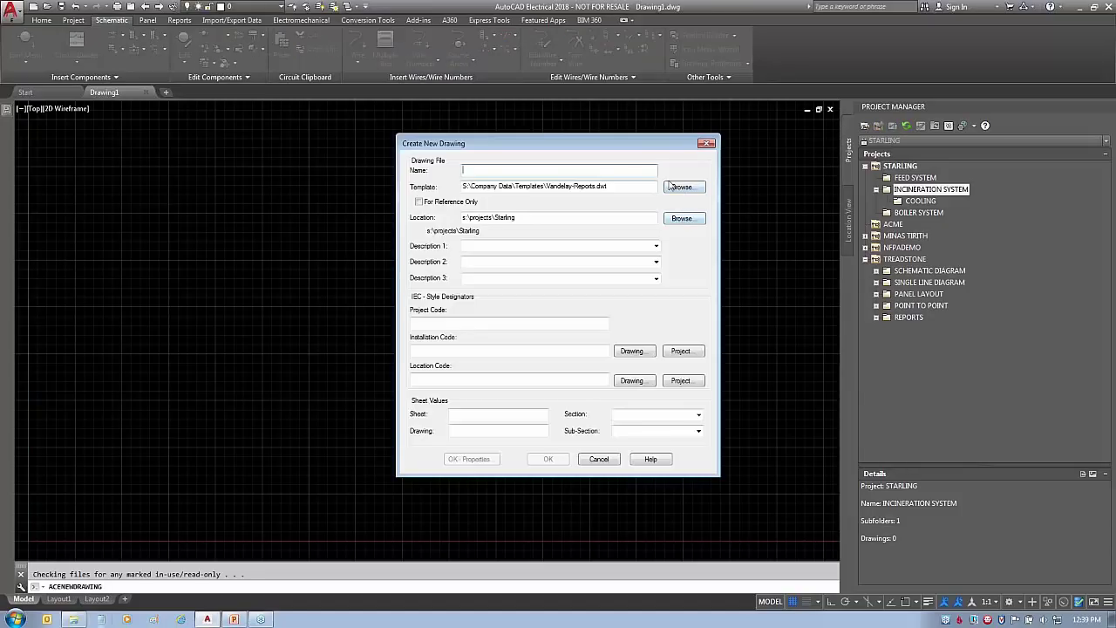
pyautogui.moveTo(730, 214); pyautogui.dragTo(697, 213)
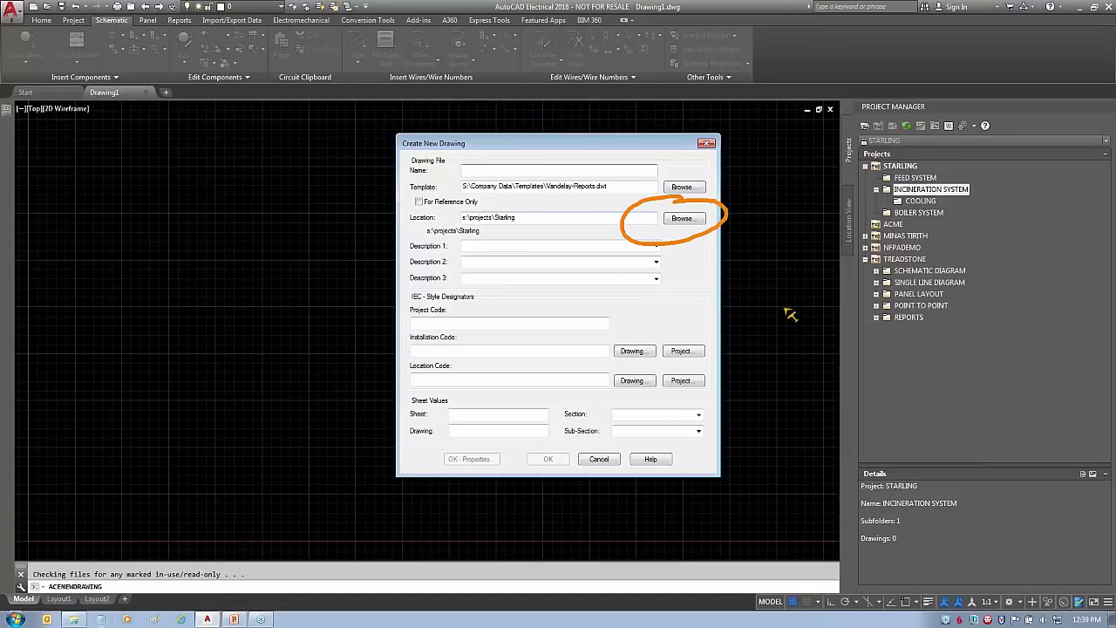
pyautogui.click(613, 459)
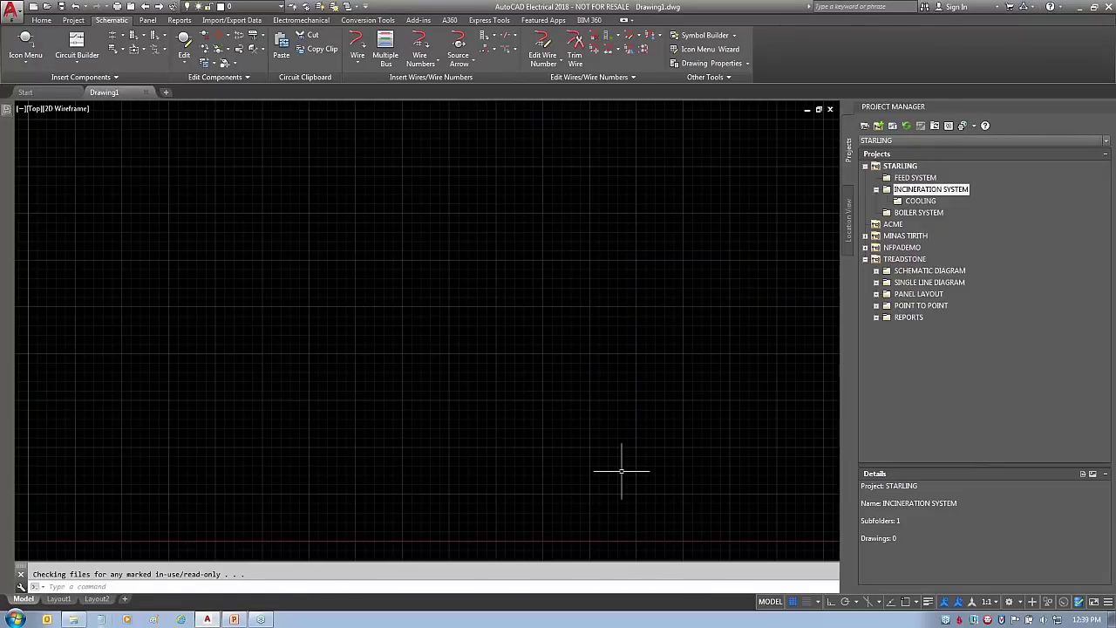
# Flatten the folder structure of the STARLING project to remove all of its subfolders
pyautogui.click(876, 190)
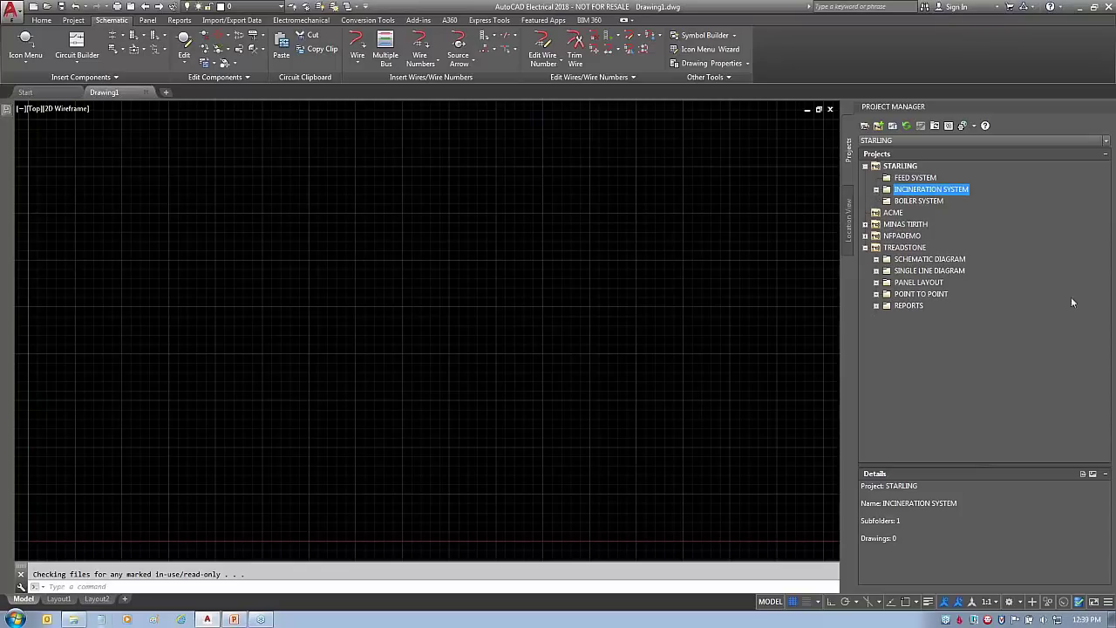
pyautogui.click(901, 167)
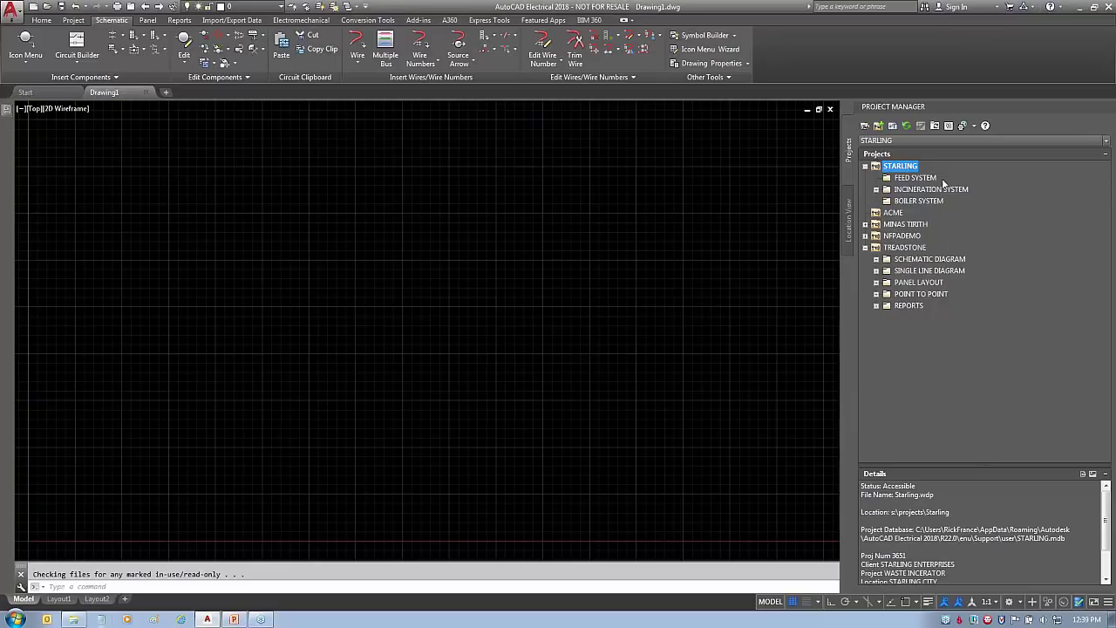
pyautogui.rightClick(895, 168)
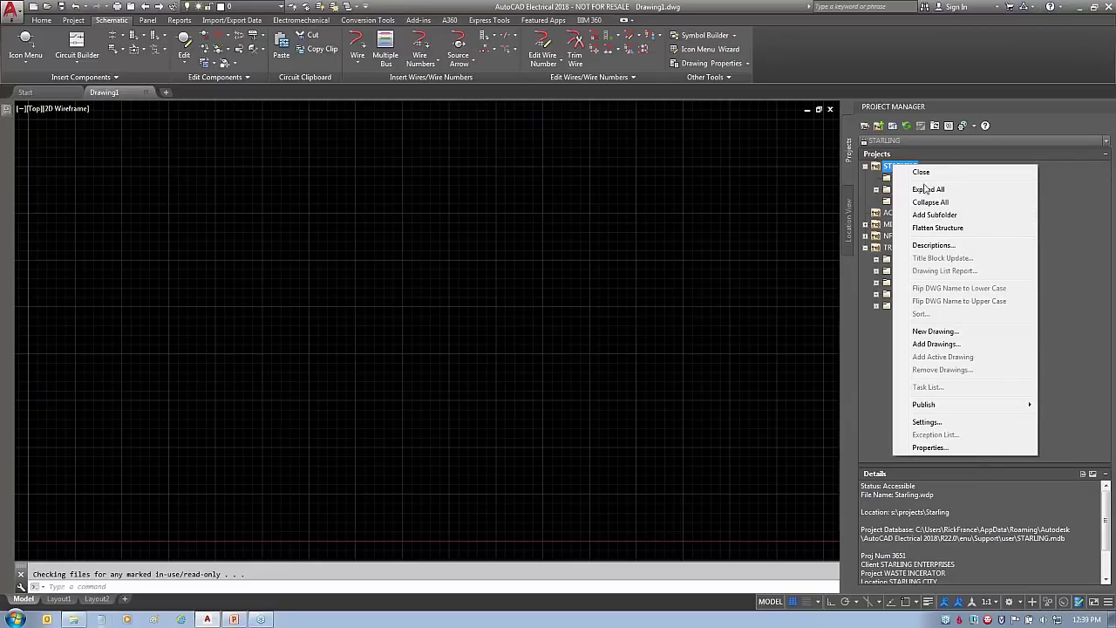
pyautogui.click(937, 228)
pyautogui.click(658, 324)
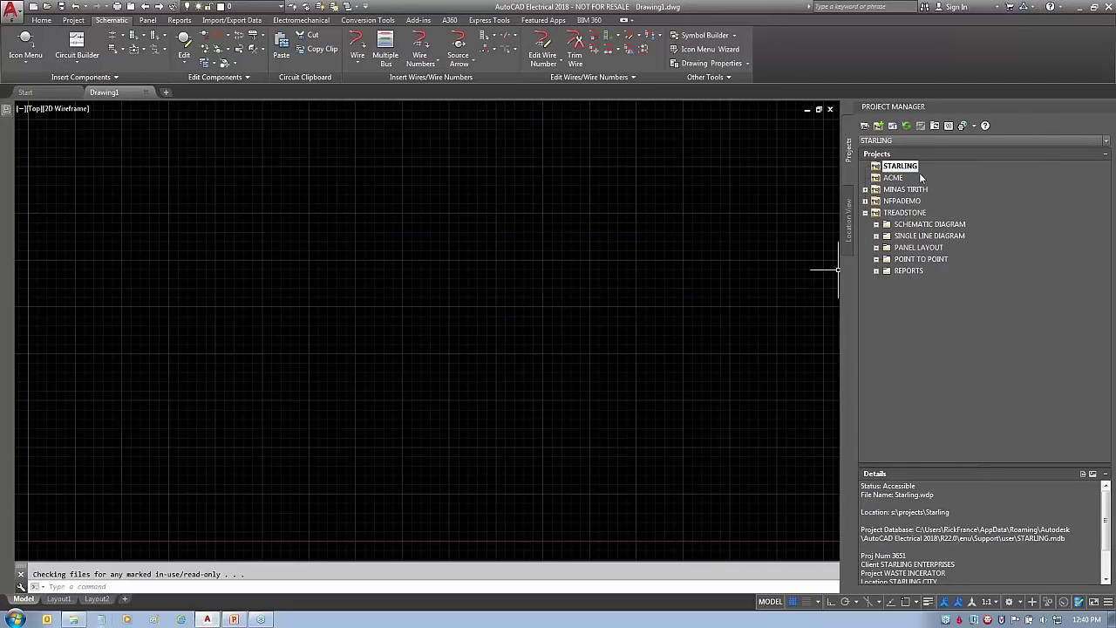
# Collapse the TREADSTONE project tree and make NFPADEMO the active project
pyautogui.click(904, 212)
pyautogui.click(865, 213)
pyautogui.click(865, 201)
pyautogui.click(900, 201)
pyautogui.rightClick(900, 200)
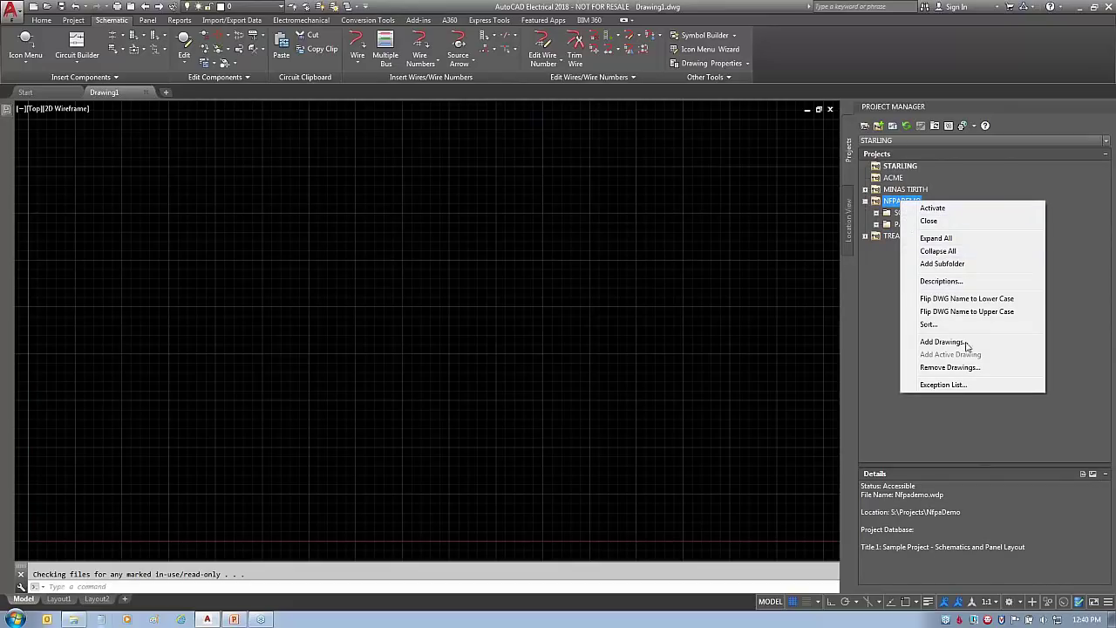
pyautogui.click(880, 201)
pyautogui.rightClick(880, 201)
pyautogui.click(907, 213)
# Flatten the NFPADEMO project's structure so its drawings are no longer grouped in the SCHEMATIC and PANEL subfolders
pyautogui.rightClick(893, 169)
pyautogui.click(930, 232)
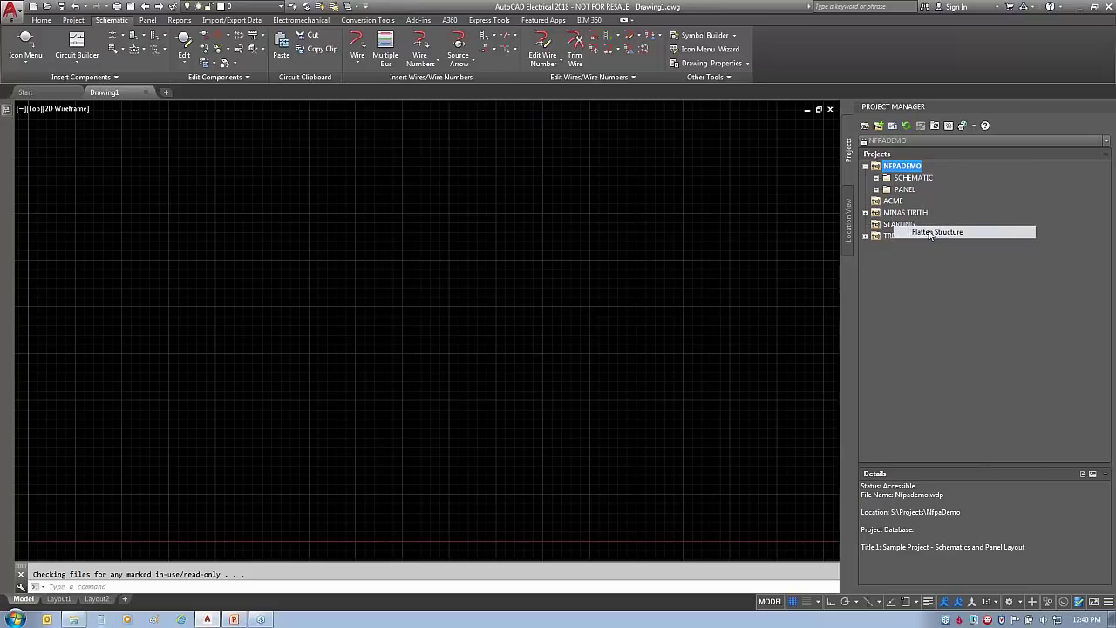
pyautogui.click(656, 326)
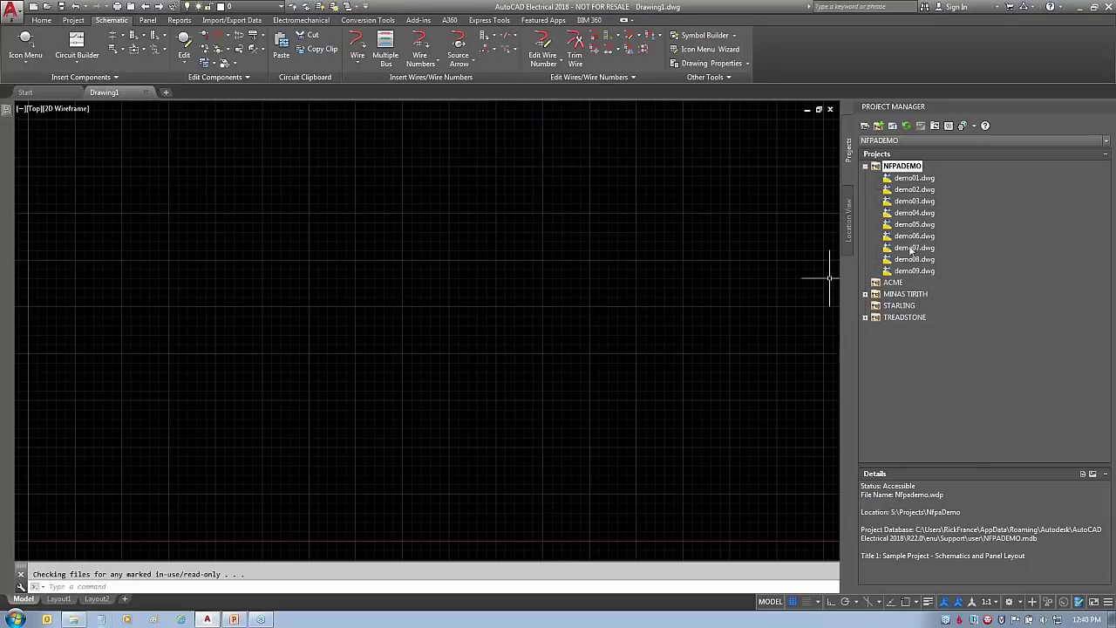
# Make STARLING the active project again
pyautogui.click(899, 306)
pyautogui.rightClick(898, 306)
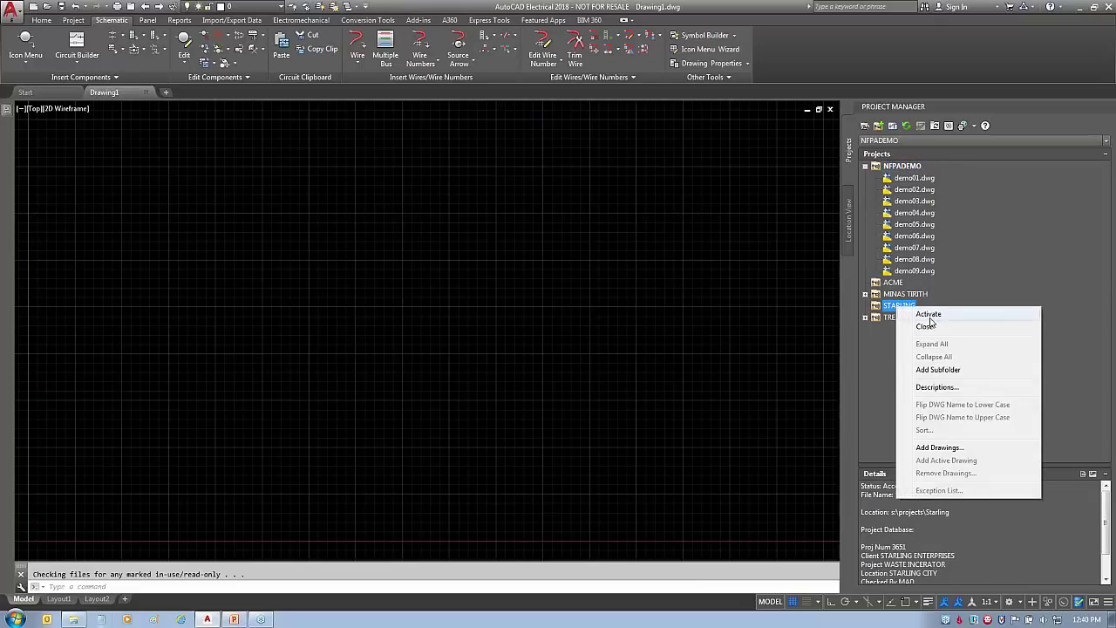
pyautogui.click(928, 314)
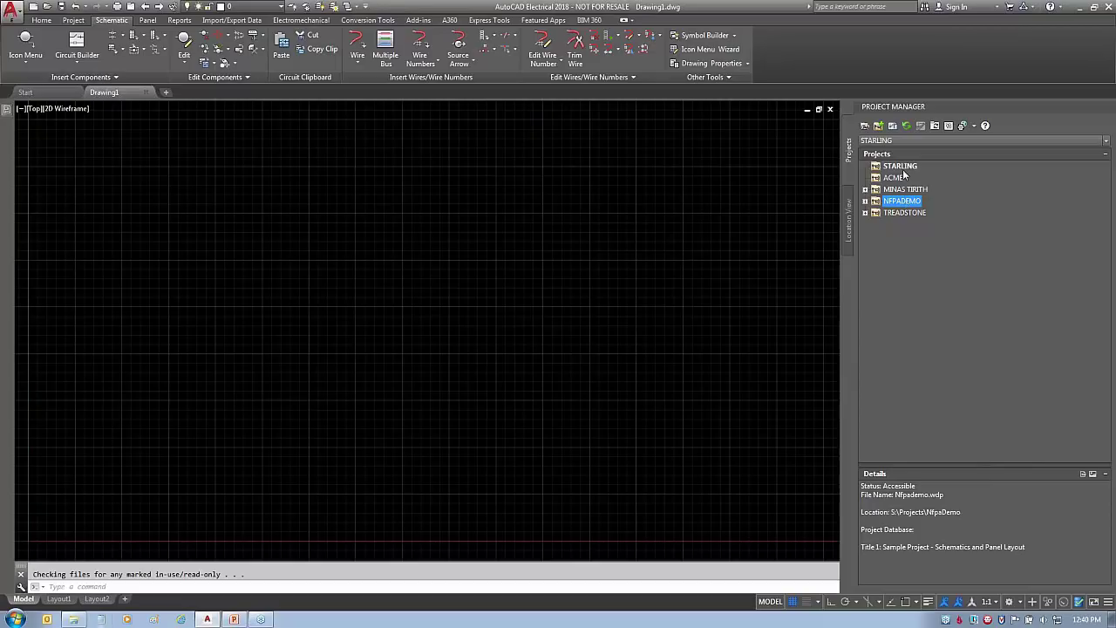
pyautogui.click(902, 168)
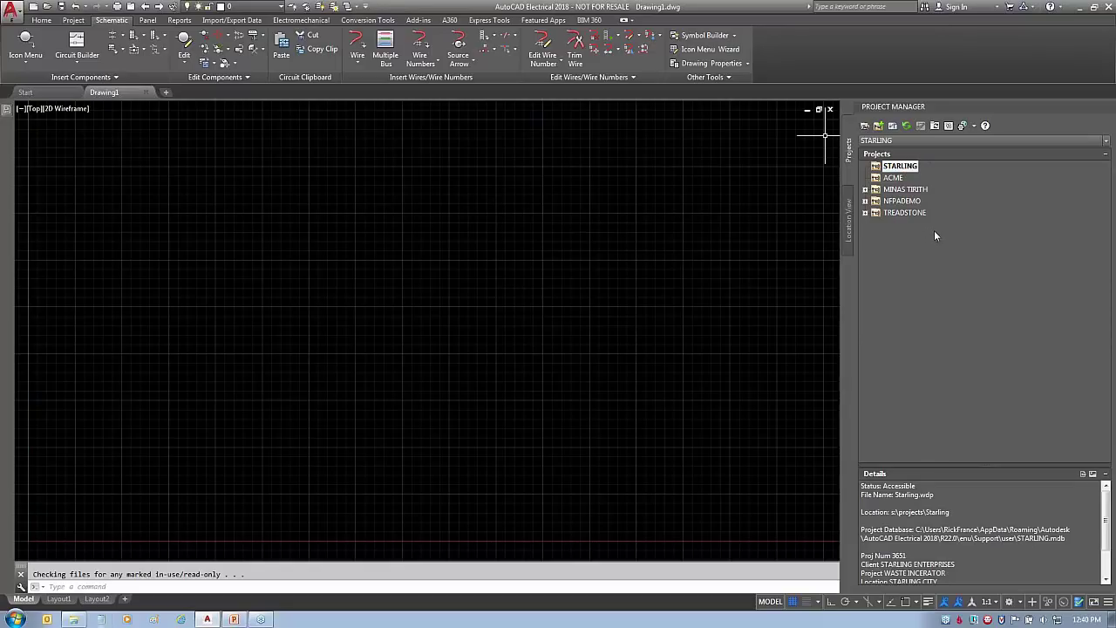
pyautogui.click(903, 213)
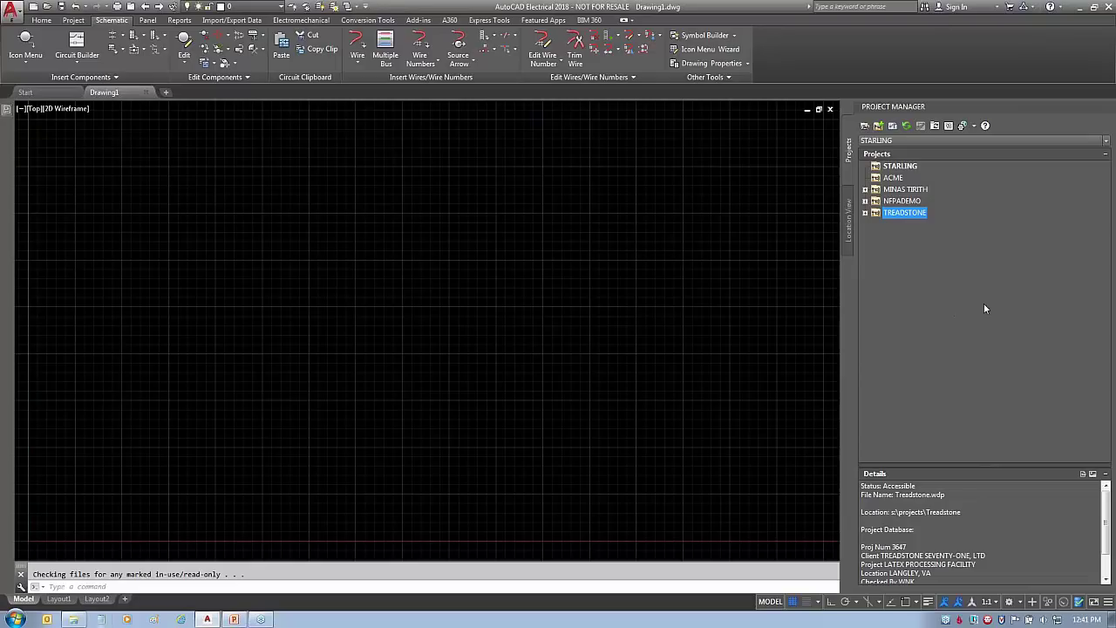
pyautogui.click(75, 20)
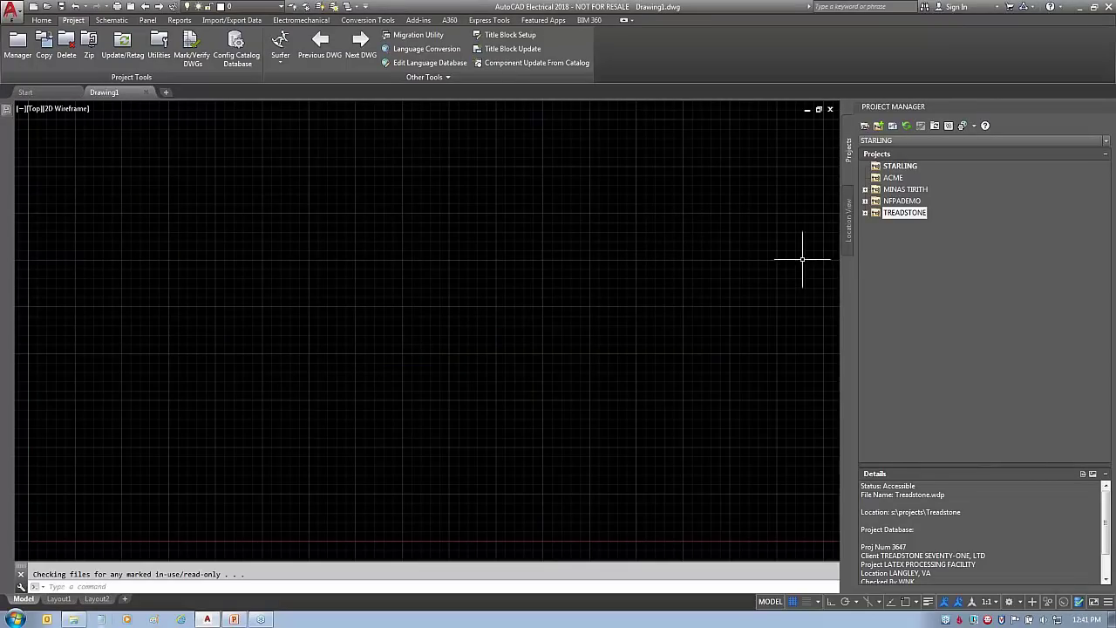
# Close the STARLING, ACME, NFPADEMO and MINAS TIRITH projects in the Project Manager
pyautogui.click(901, 166)
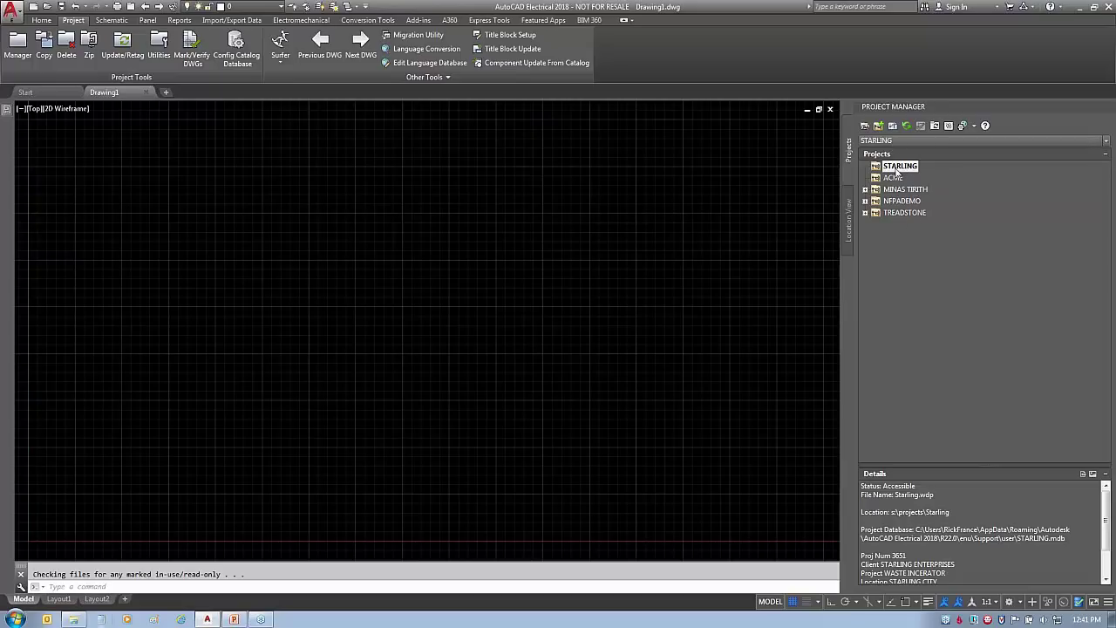
pyautogui.rightClick(896, 168)
pyautogui.click(926, 169)
pyautogui.rightClick(893, 166)
pyautogui.click(920, 172)
pyautogui.rightClick(901, 178)
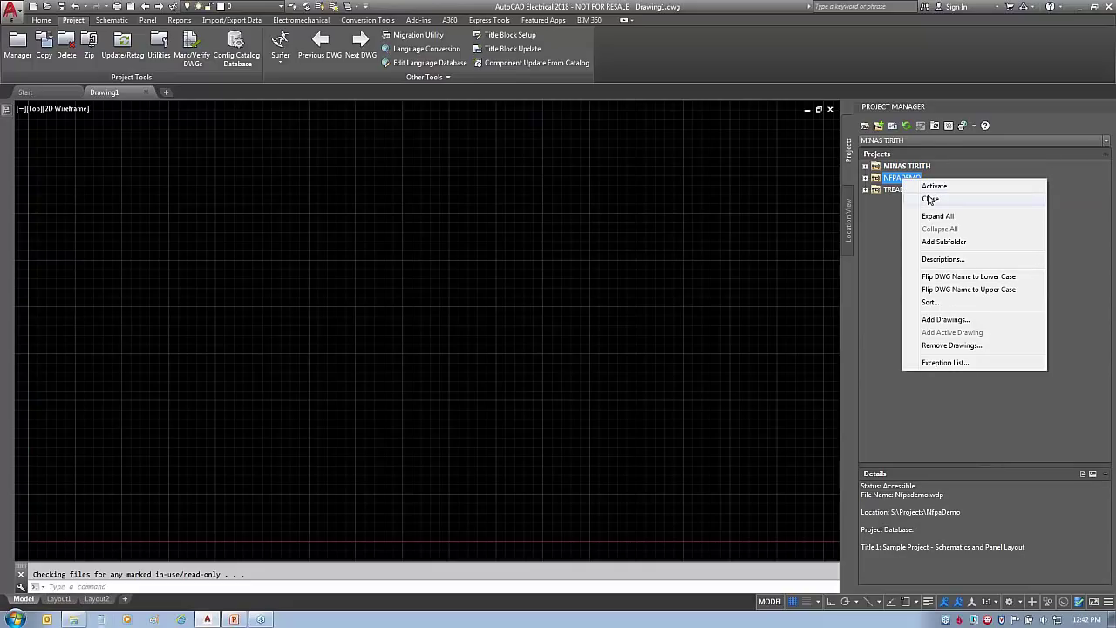
pyautogui.click(929, 199)
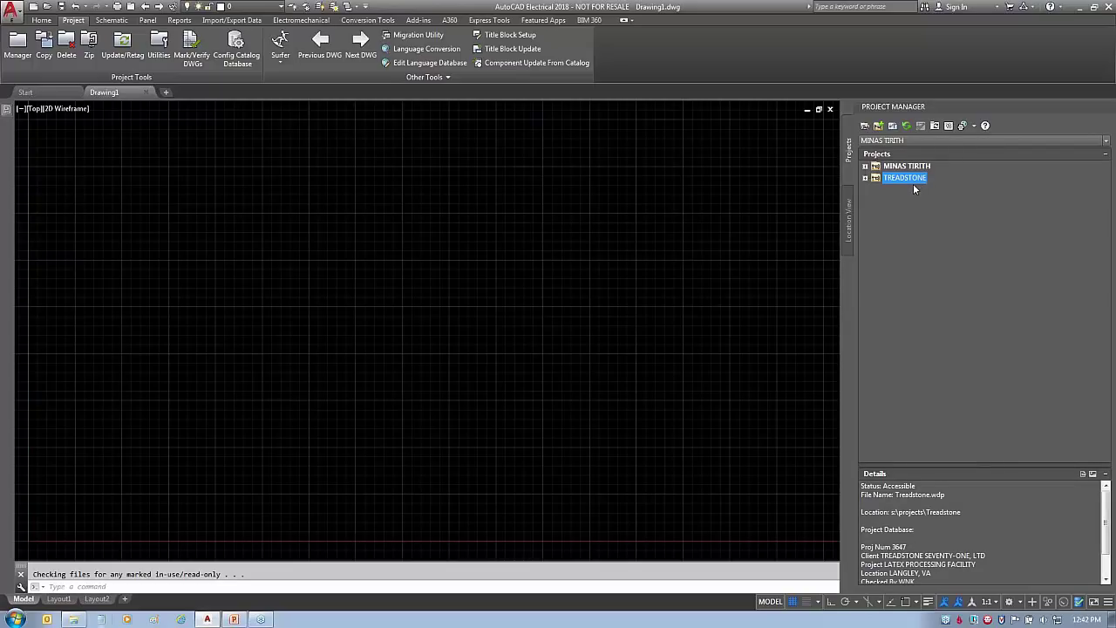
pyautogui.rightClick(908, 167)
pyautogui.click(931, 176)
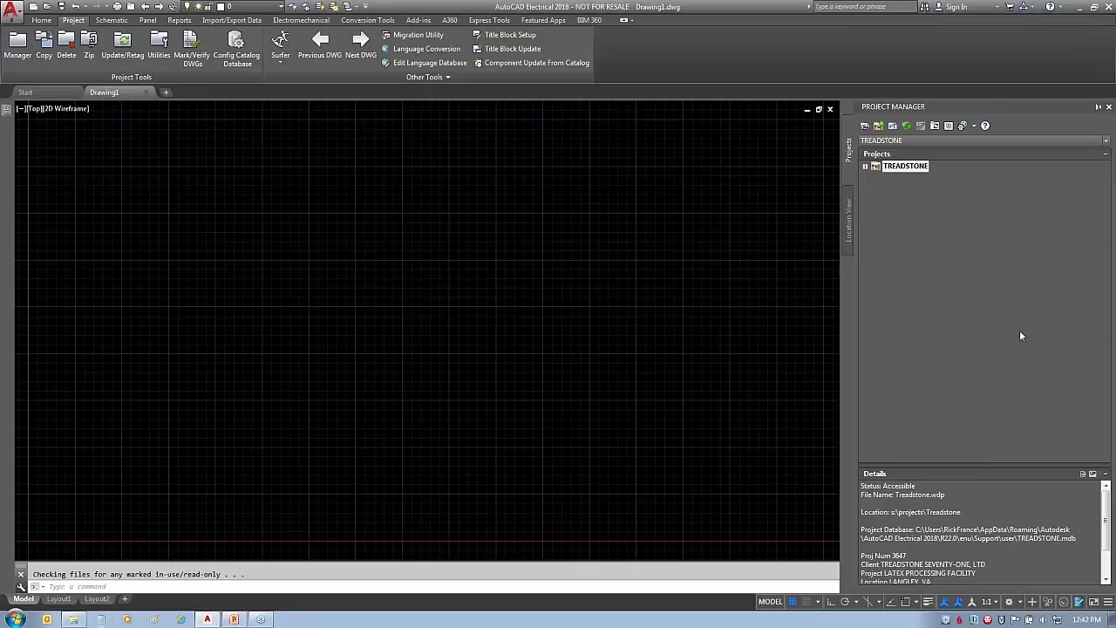
# Close the Project Manager and reopen it
pyautogui.click(1108, 108)
pyautogui.click(18, 43)
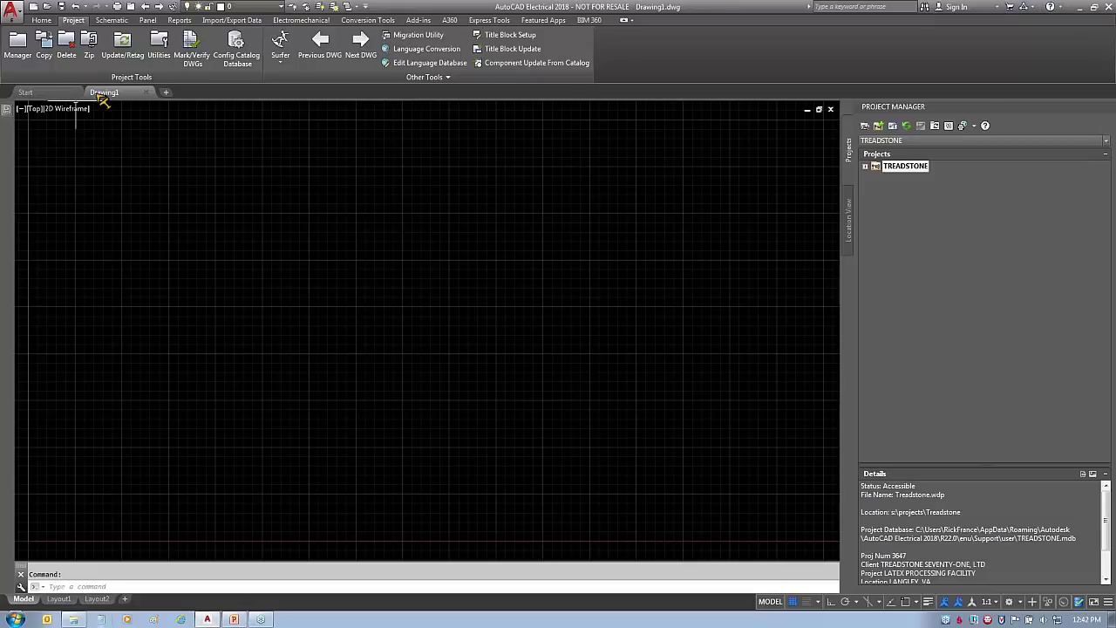
pyautogui.moveTo(152, 40); pyautogui.dragTo(628, 24)
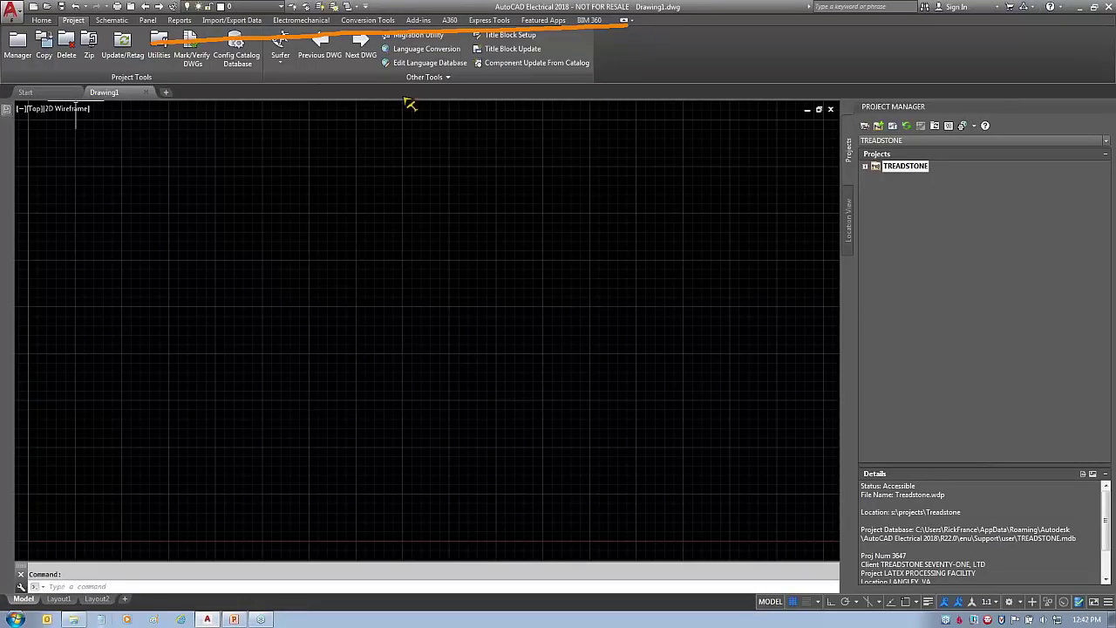
pyautogui.press('Escape')
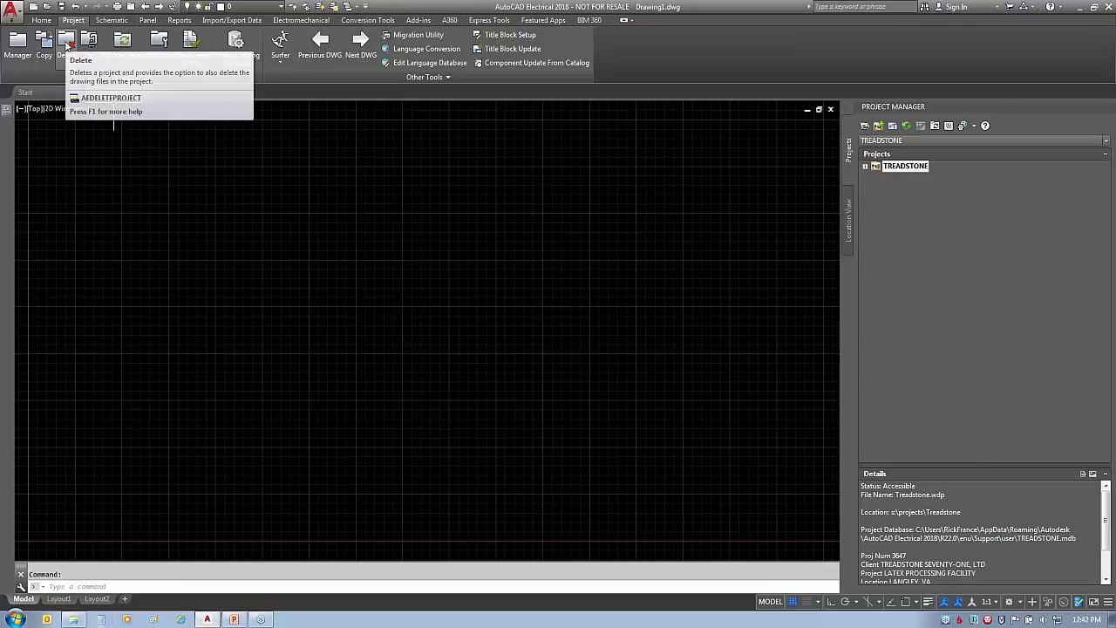
# Permanently delete the NfpaDemo project, including its Nfpademo.wdp project list file and its AutoCAD drawing files
pyautogui.click(66, 41)
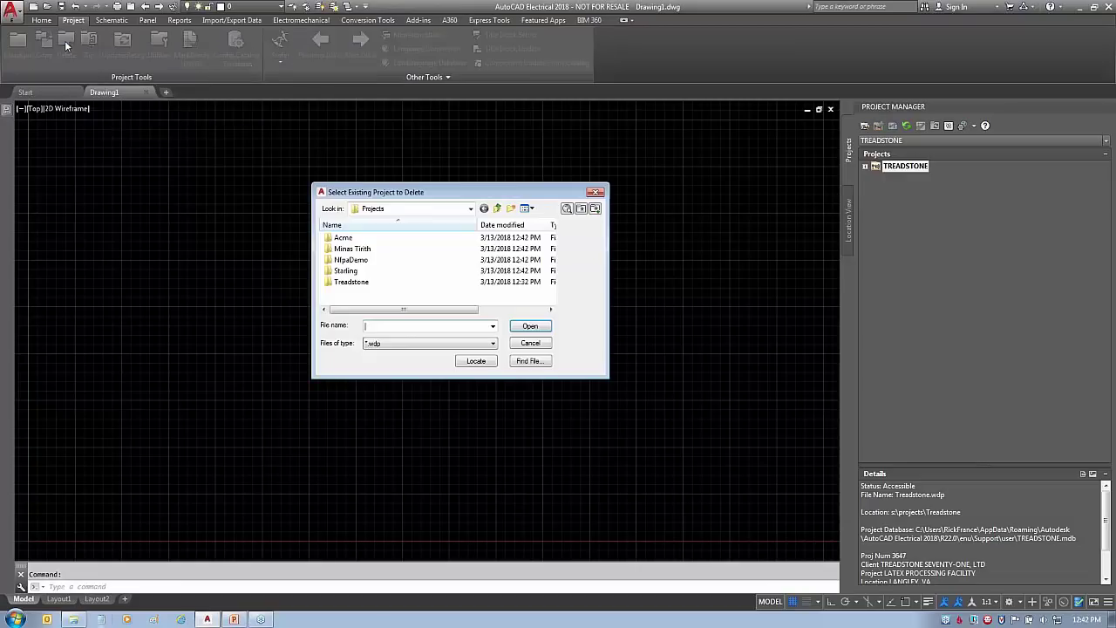
pyautogui.doubleClick(350, 258)
pyautogui.click(343, 238)
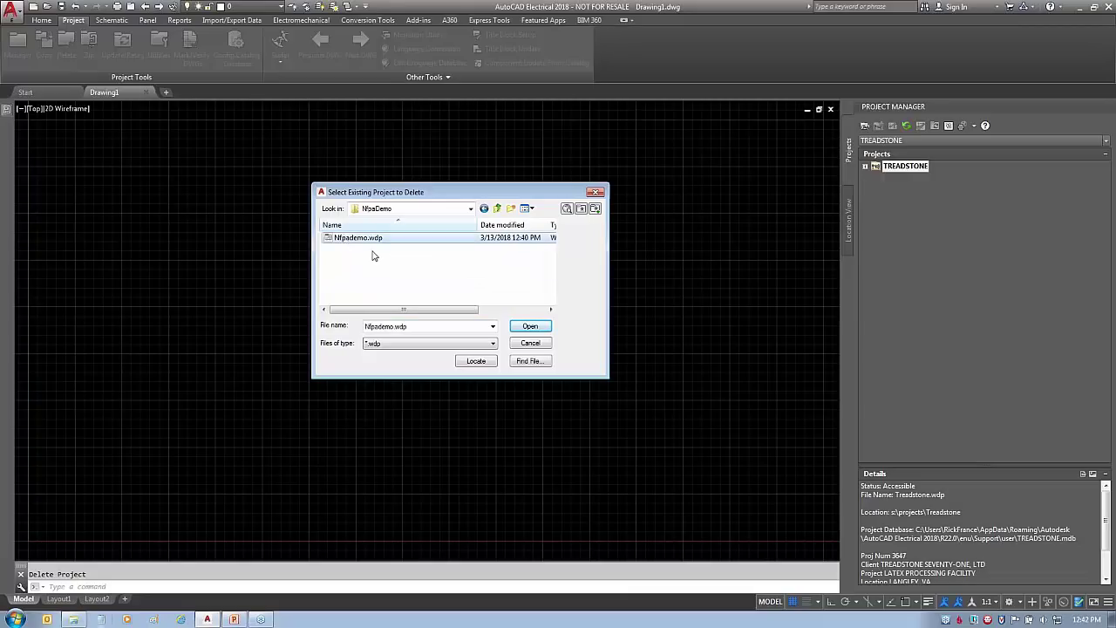
pyautogui.click(530, 327)
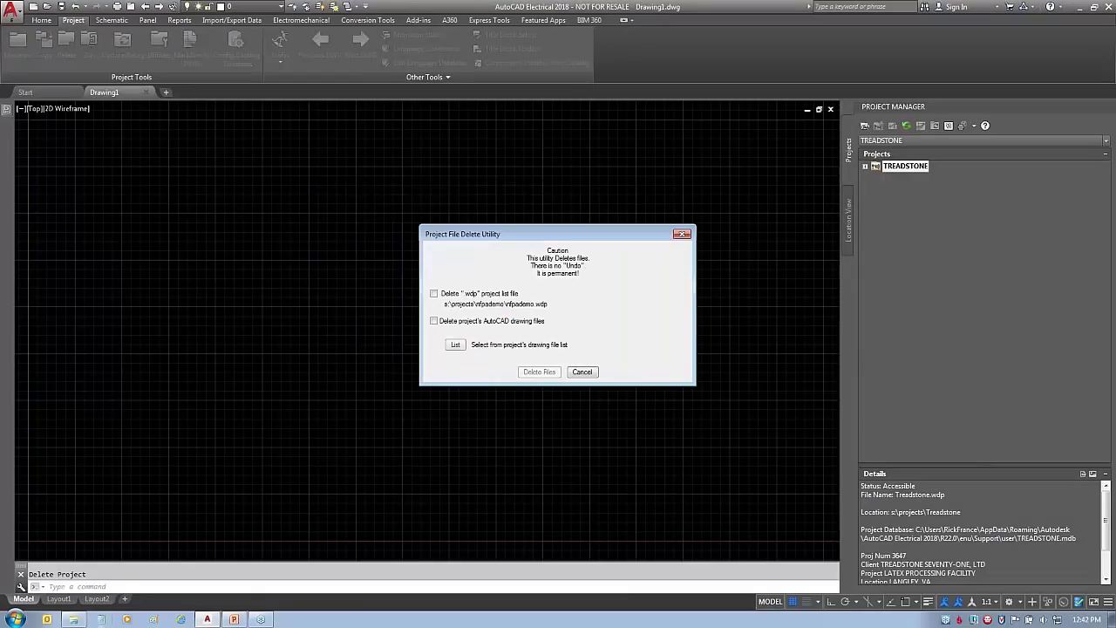
pyautogui.click(434, 293)
pyautogui.click(434, 320)
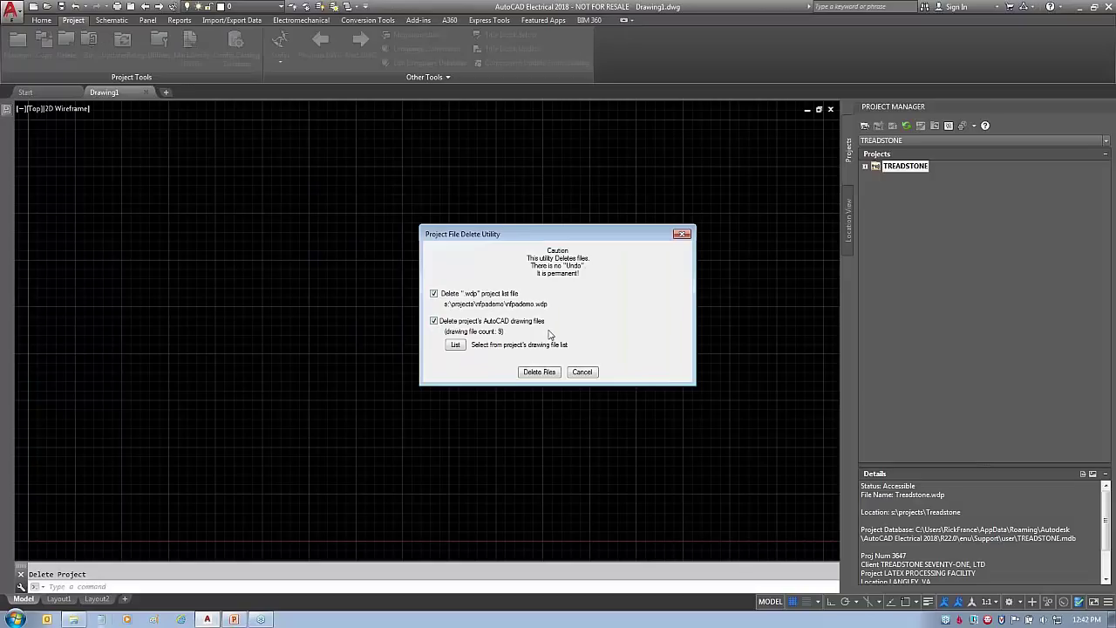
pyautogui.click(538, 371)
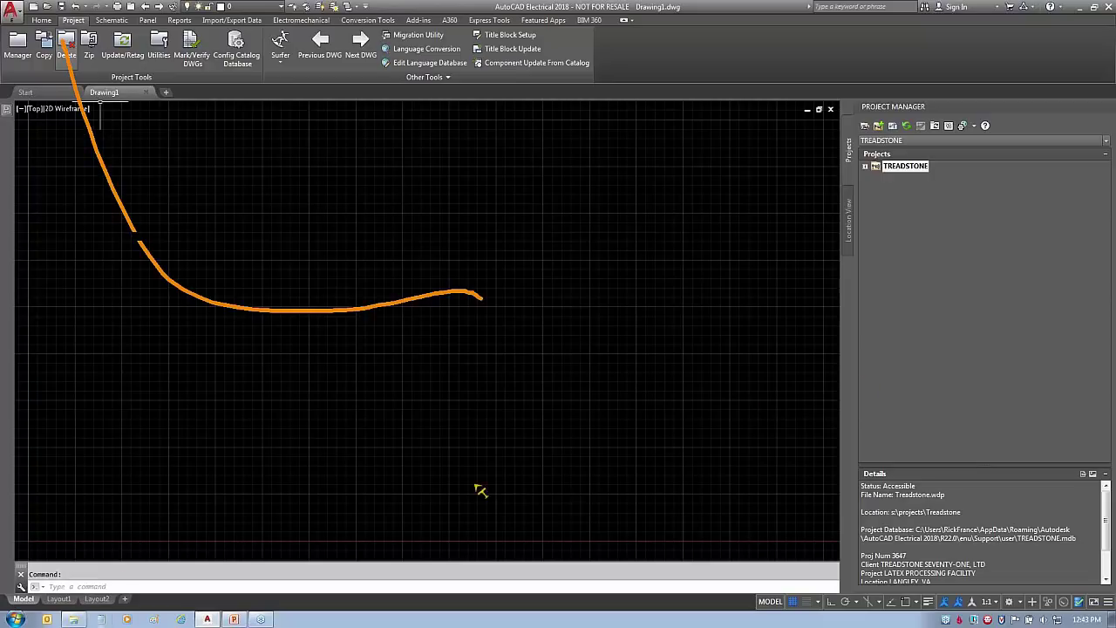
# Switch to Windows Explorer and check which files remain in the NfpaDemo folder under S:\Projects
pyautogui.click(76, 620)
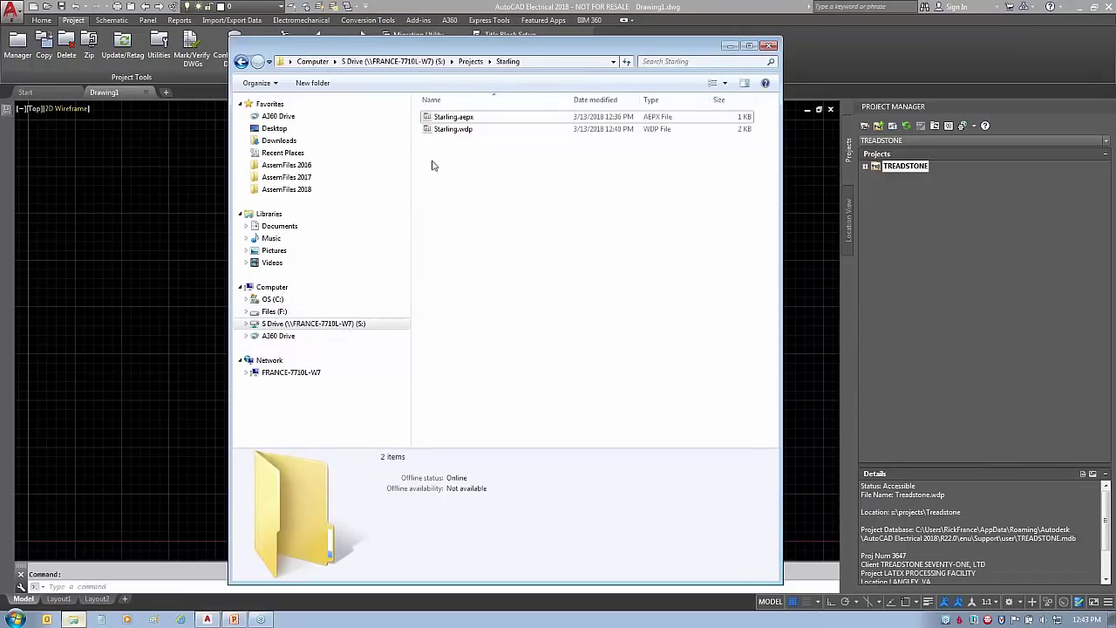
pyautogui.click(470, 62)
pyautogui.click(455, 142)
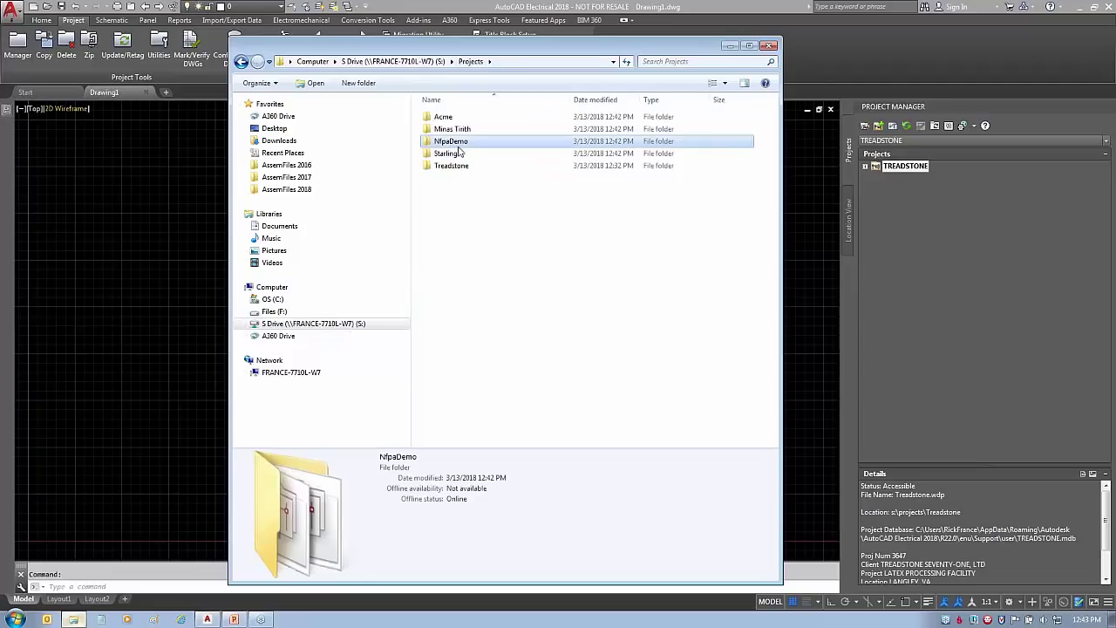
pyautogui.doubleClick(459, 142)
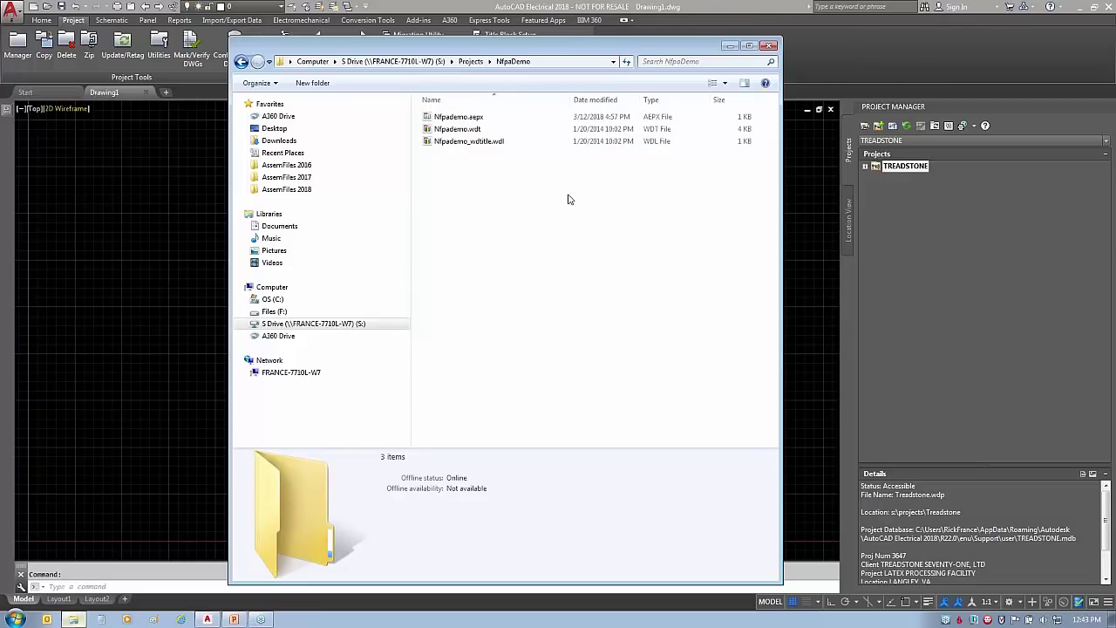
pyautogui.click(240, 61)
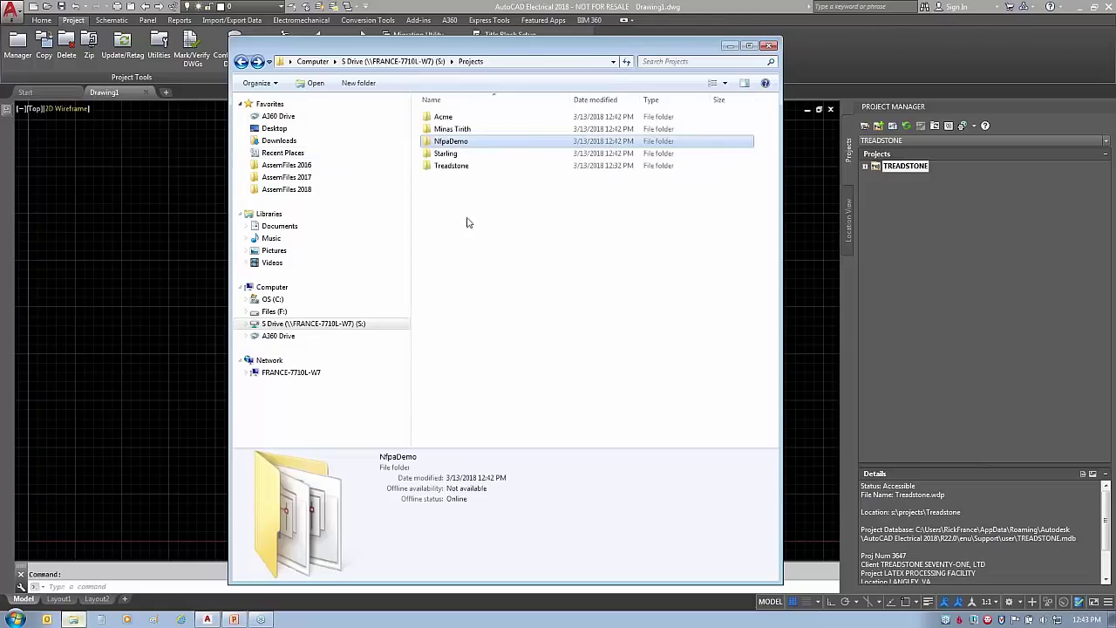
# Try to permanently delete the NfpaDemo folder from S:\Projects
pyautogui.click(607, 326)
pyautogui.click(453, 141)
pyautogui.press('Delete')
pyautogui.click(603, 361)
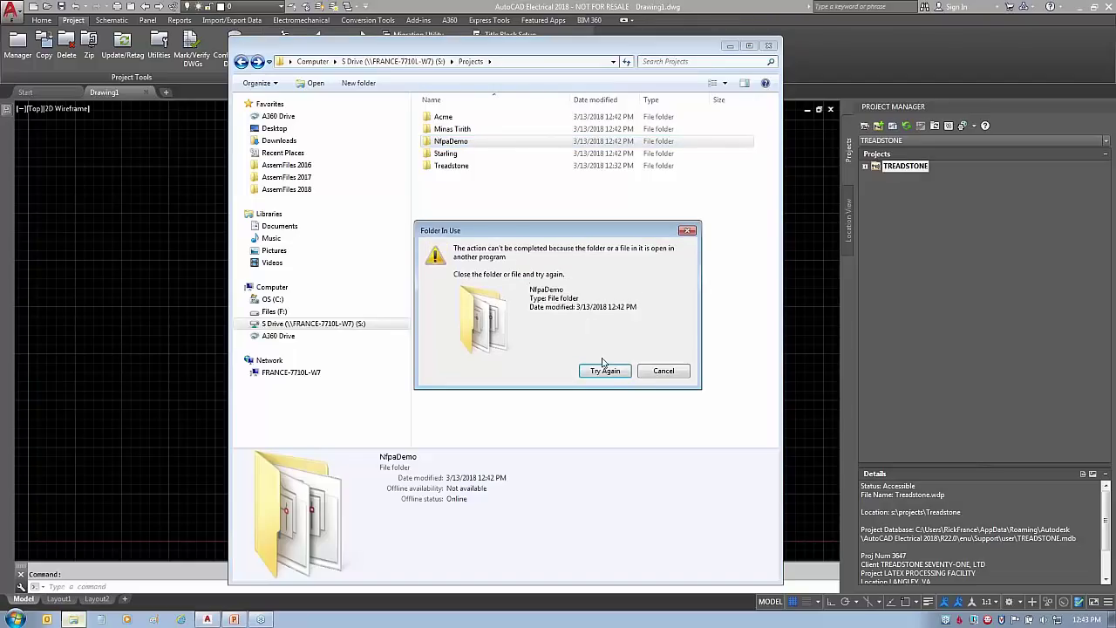
pyautogui.click(659, 372)
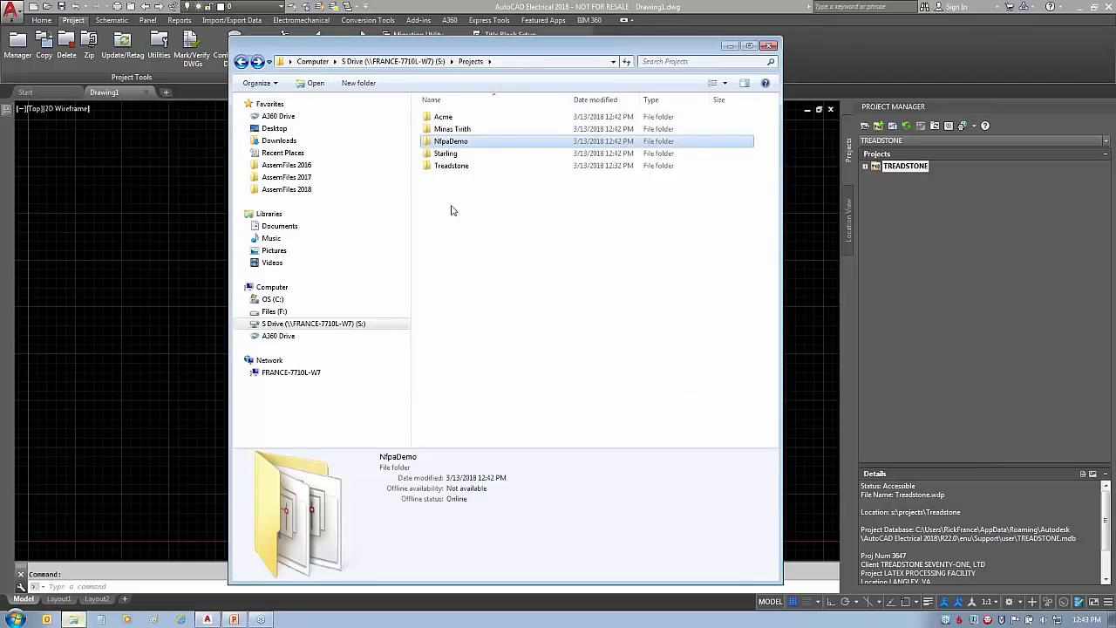
# Permanently delete the Acme folder from S:\Projects and return to AutoCAD Electrical
pyautogui.click(442, 119)
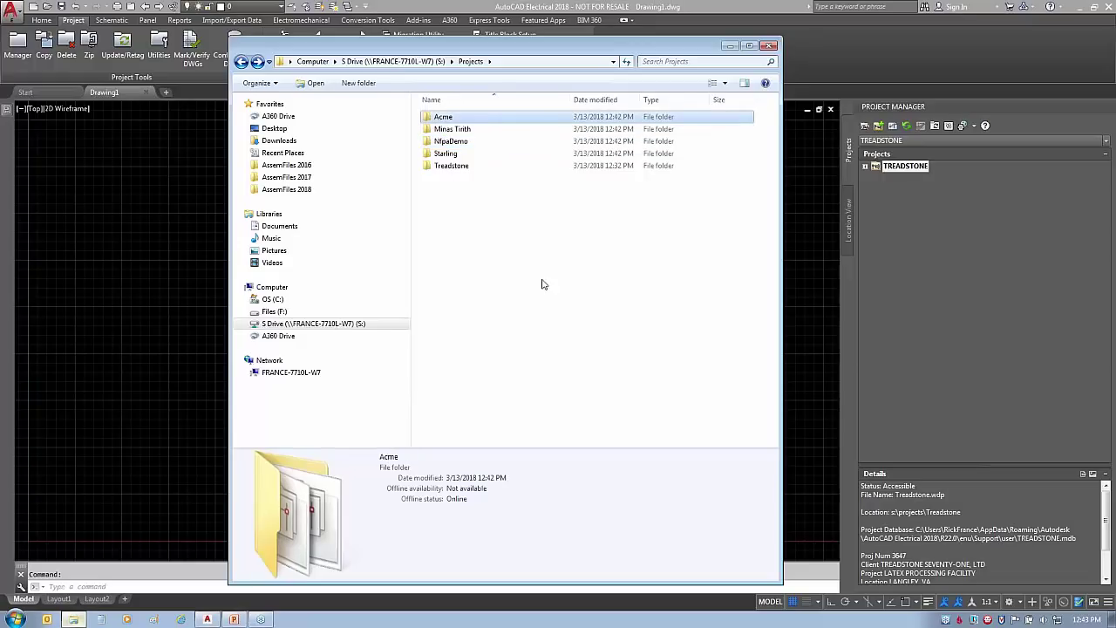
pyautogui.press('Delete')
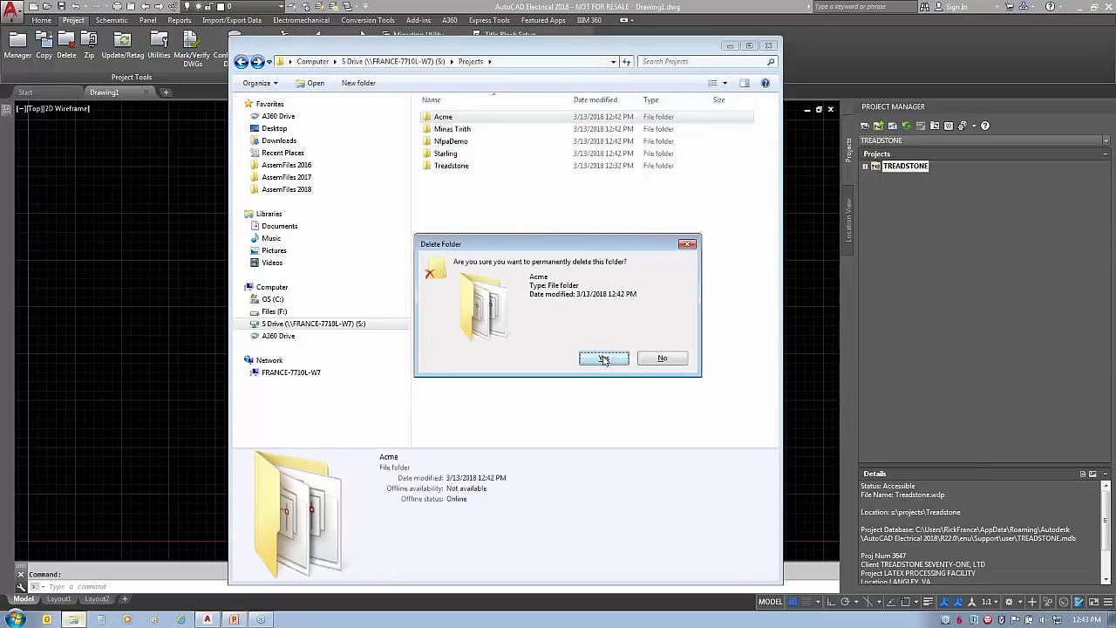
pyautogui.click(603, 359)
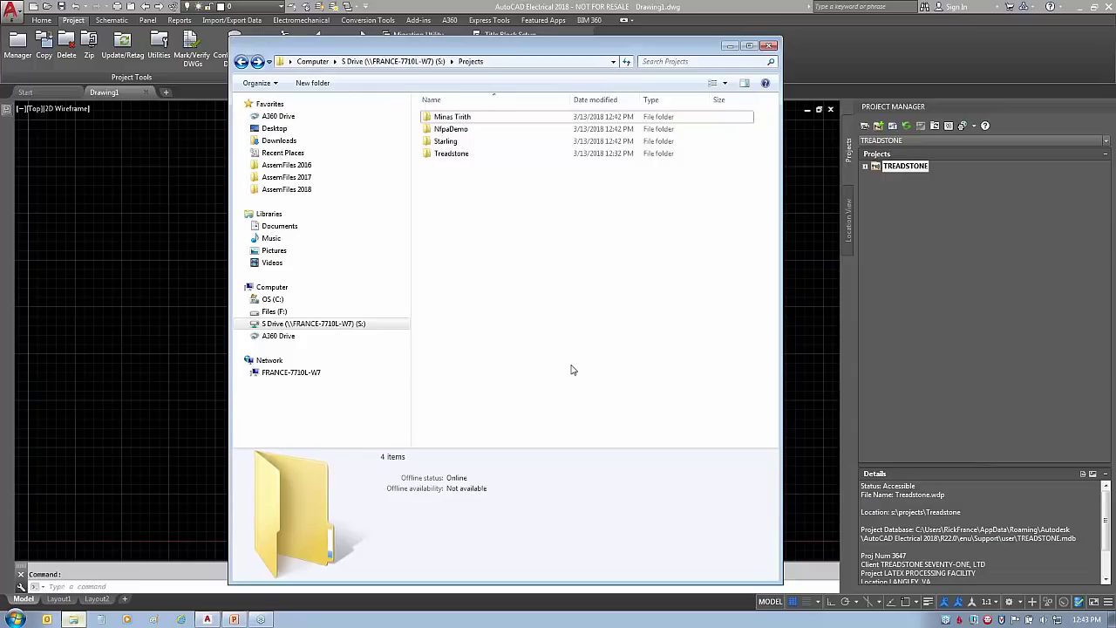
pyautogui.click(732, 46)
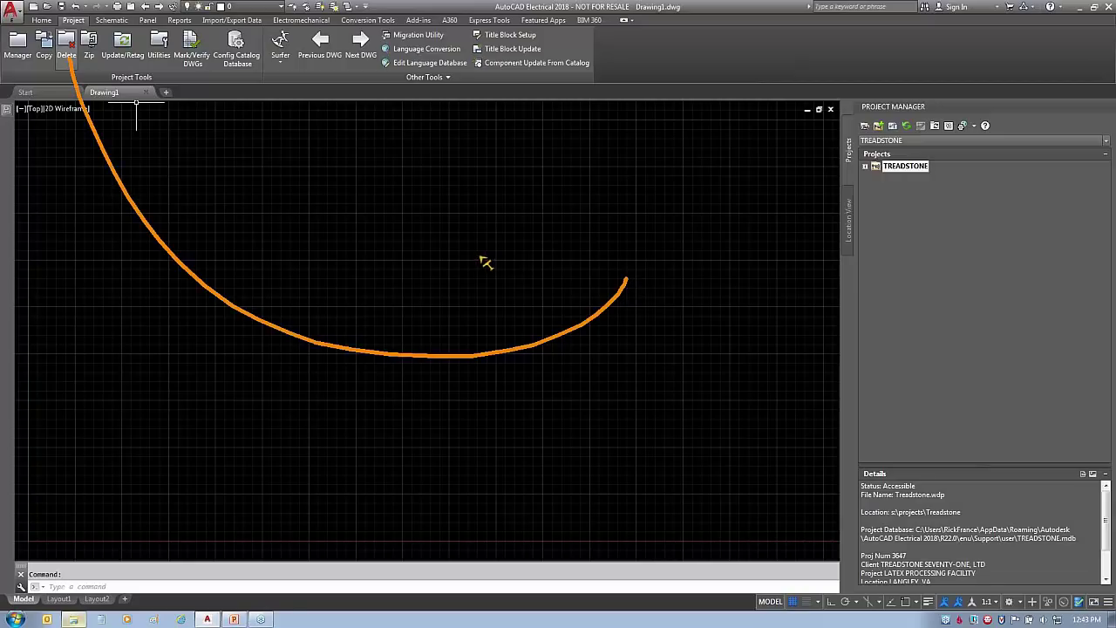
# Try to run the project Zip utility
pyautogui.click(88, 46)
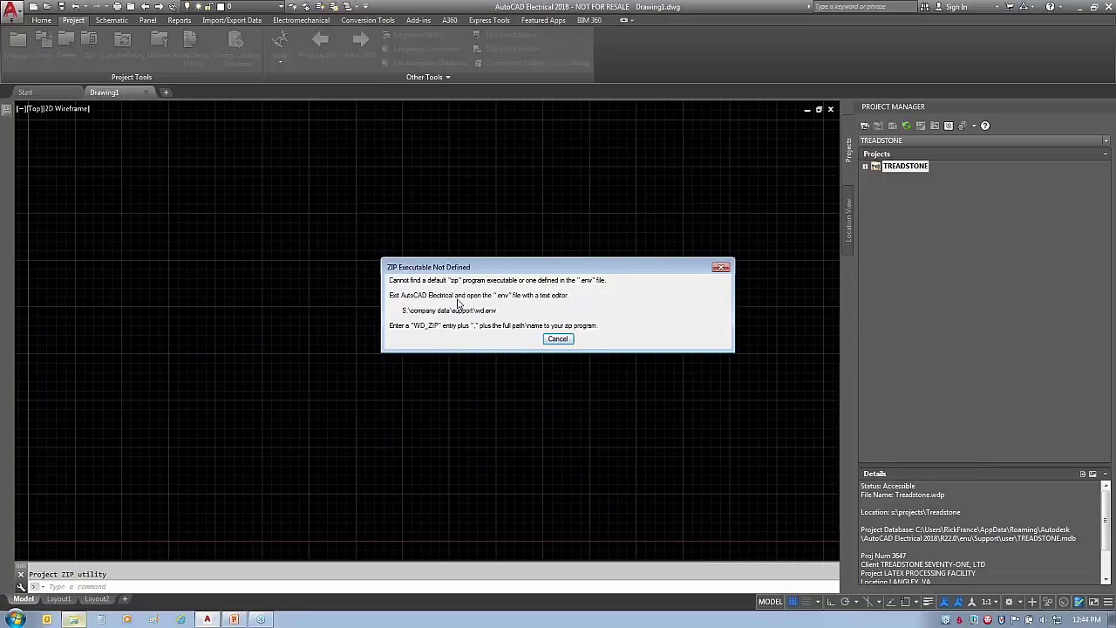
pyautogui.click(559, 339)
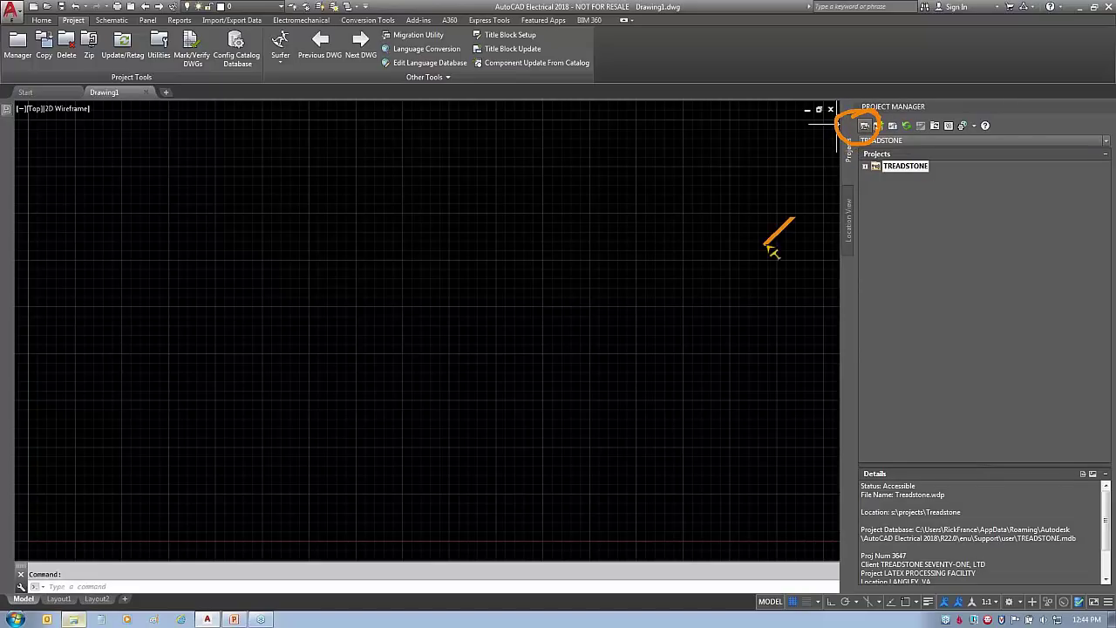
# Open the Minas Tirith.wdp project from its project folder in the Project Manager
pyautogui.click(864, 126)
pyautogui.click(614, 184)
pyautogui.doubleClick(486, 215)
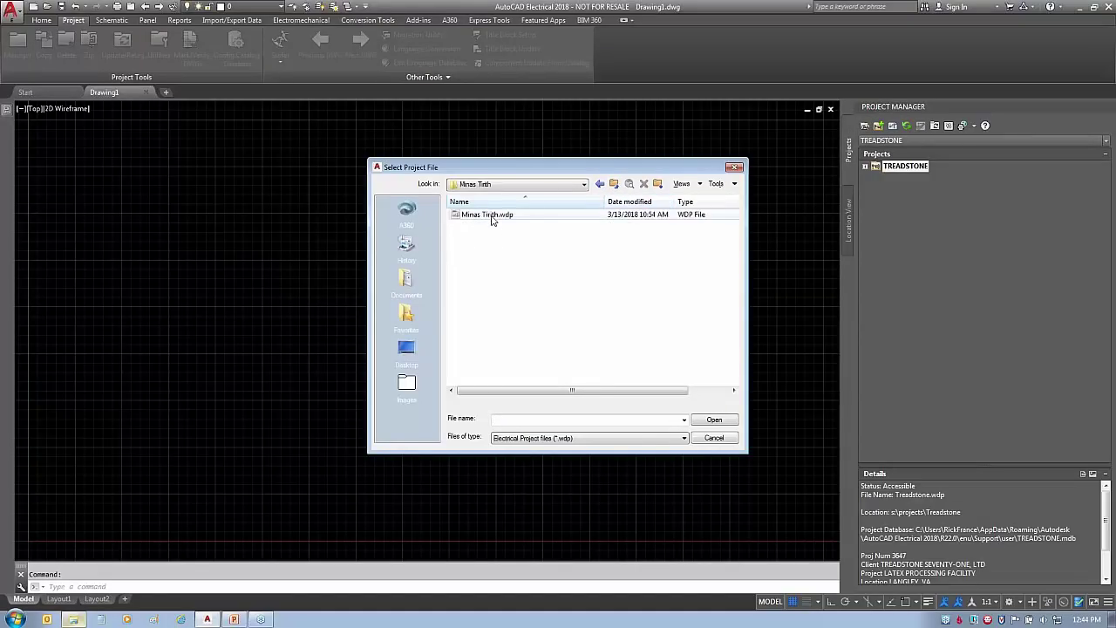
pyautogui.click(713, 420)
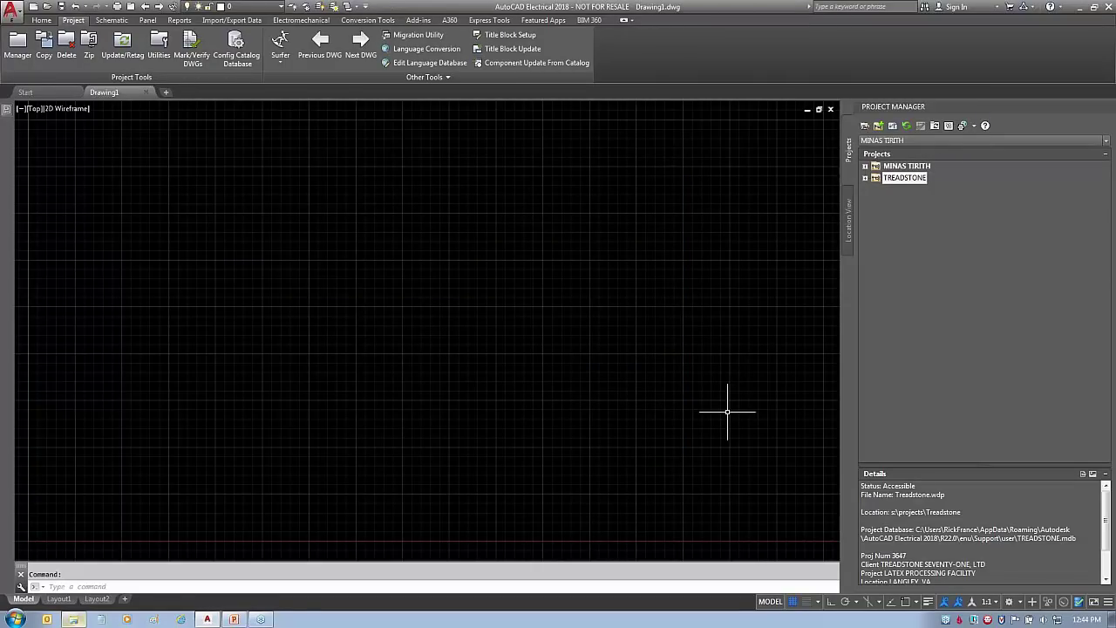
pyautogui.click(954, 141)
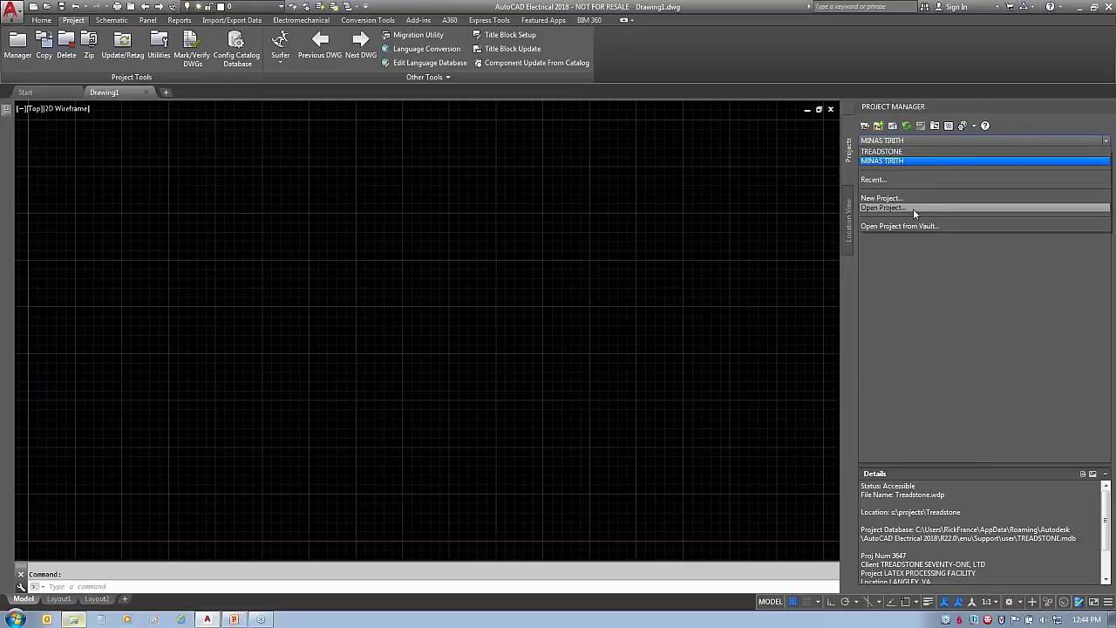
pyautogui.press('Escape')
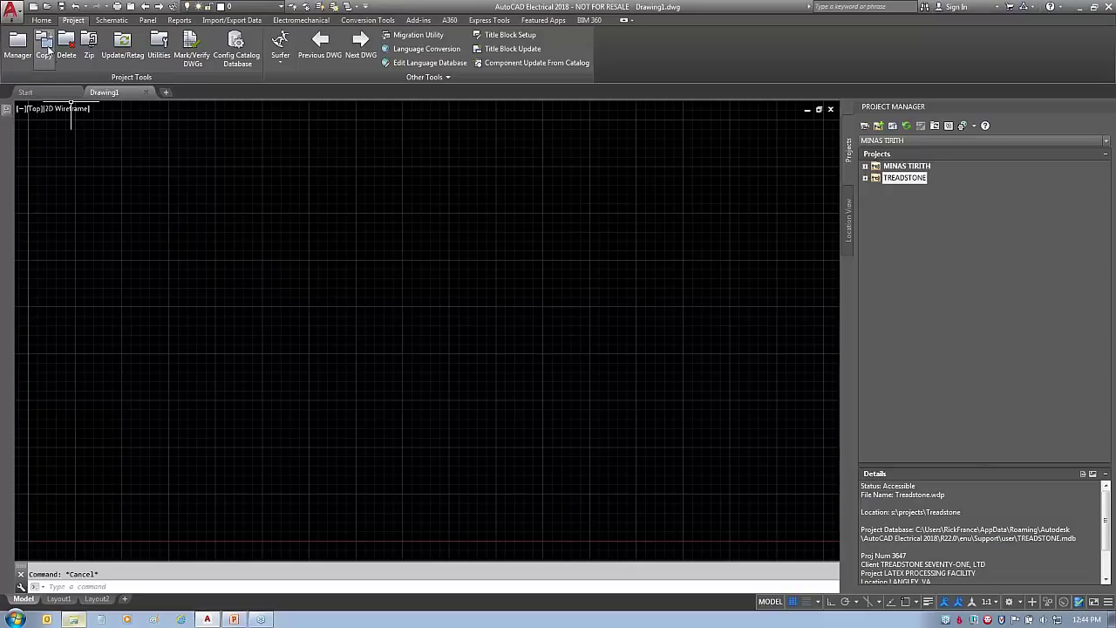
# Start Copy Project with the active Minas Tirith project as the source
pyautogui.click(44, 41)
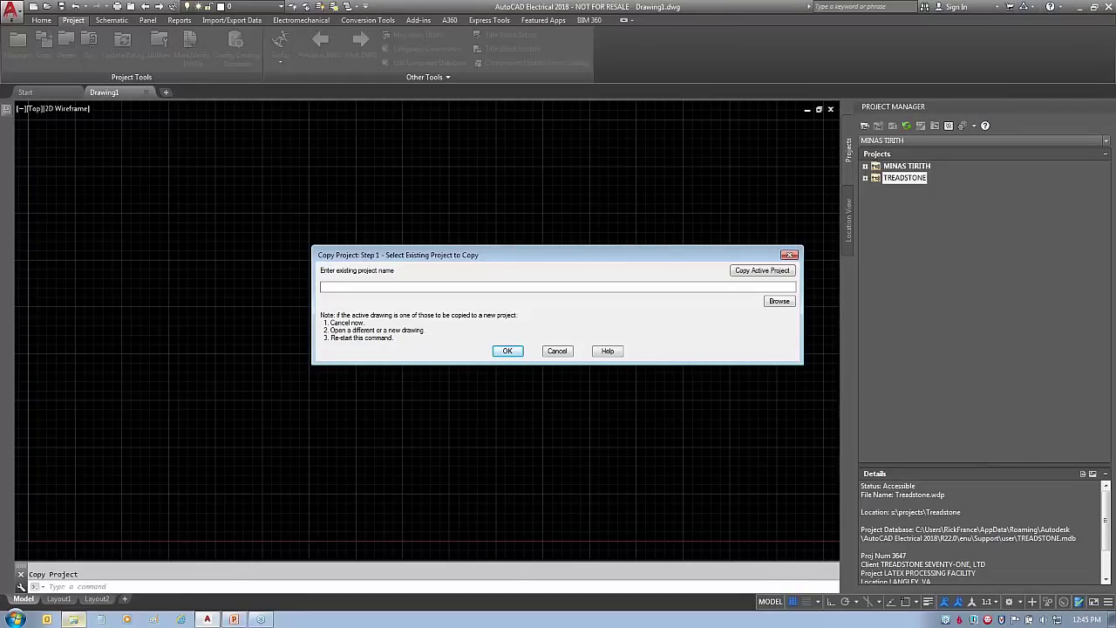
pyautogui.moveTo(591, 255); pyautogui.dragTo(521, 246)
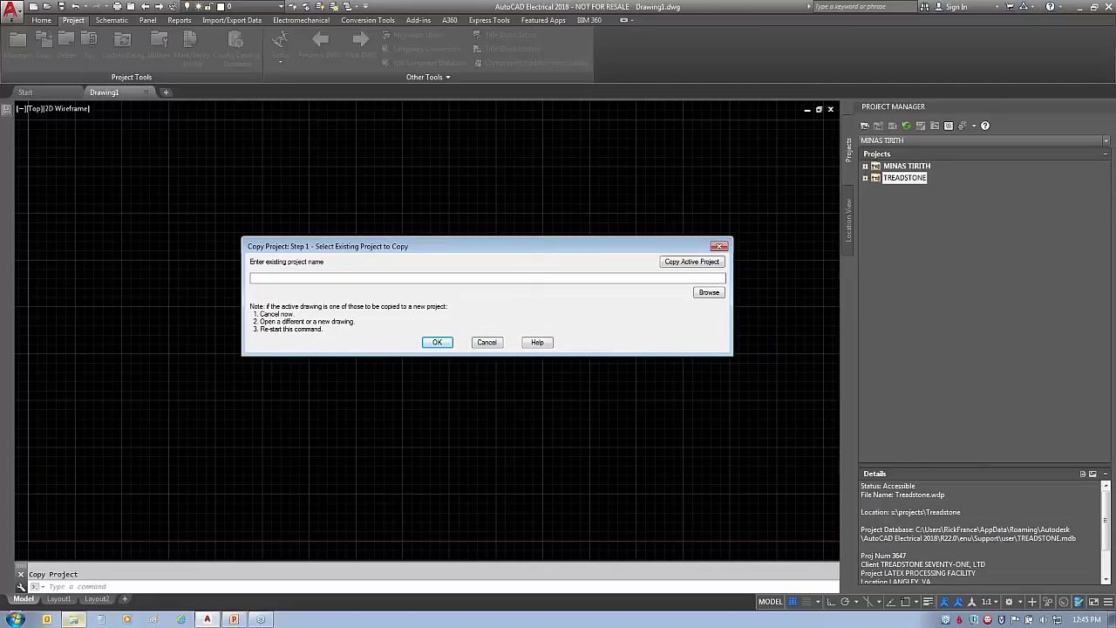
pyautogui.moveTo(374, 306)
pyautogui.mouseDown()
pyautogui.moveTo(253, 362)
pyautogui.moveTo(249, 304)
pyautogui.moveTo(279, 298)
pyautogui.mouseUp()
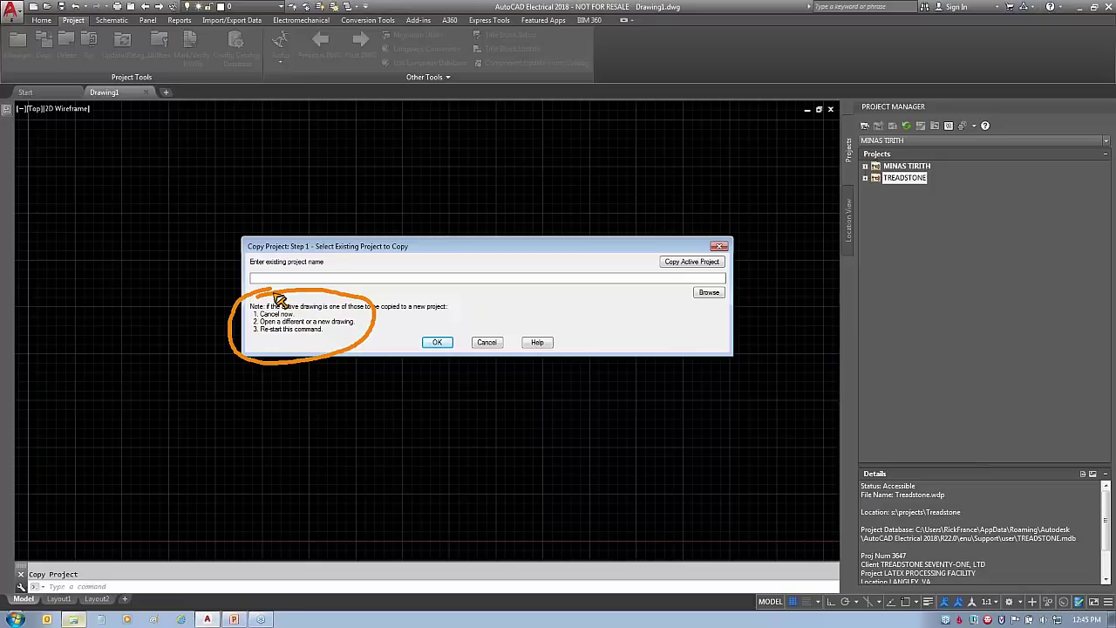
pyautogui.moveTo(370, 301); pyautogui.dragTo(535, 190)
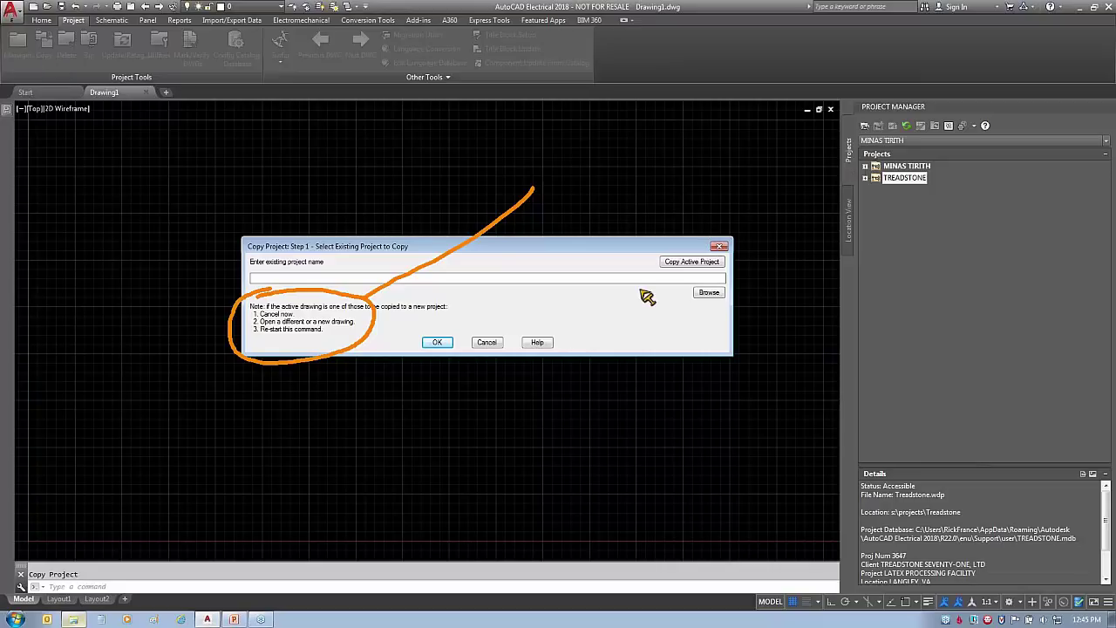
pyautogui.press('Escape')
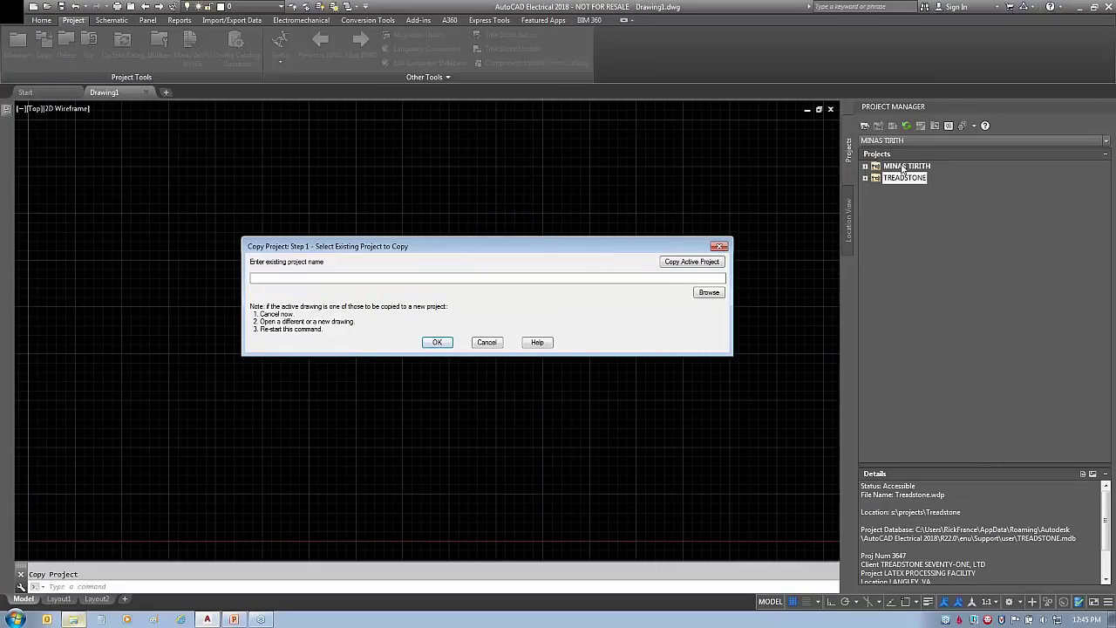
pyautogui.click(905, 176)
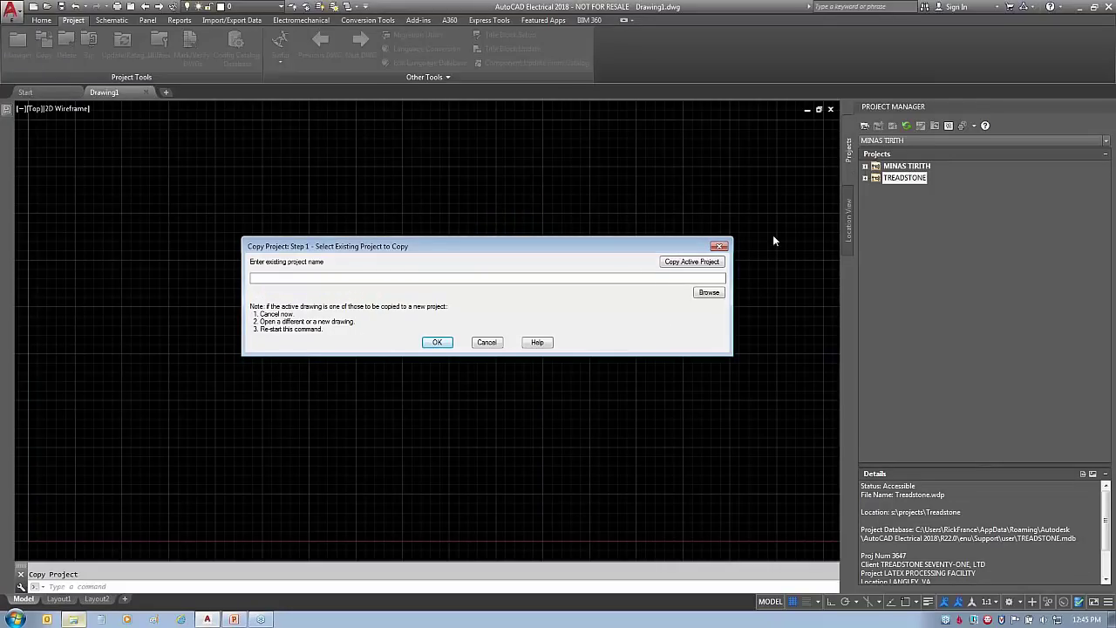
pyautogui.click(687, 263)
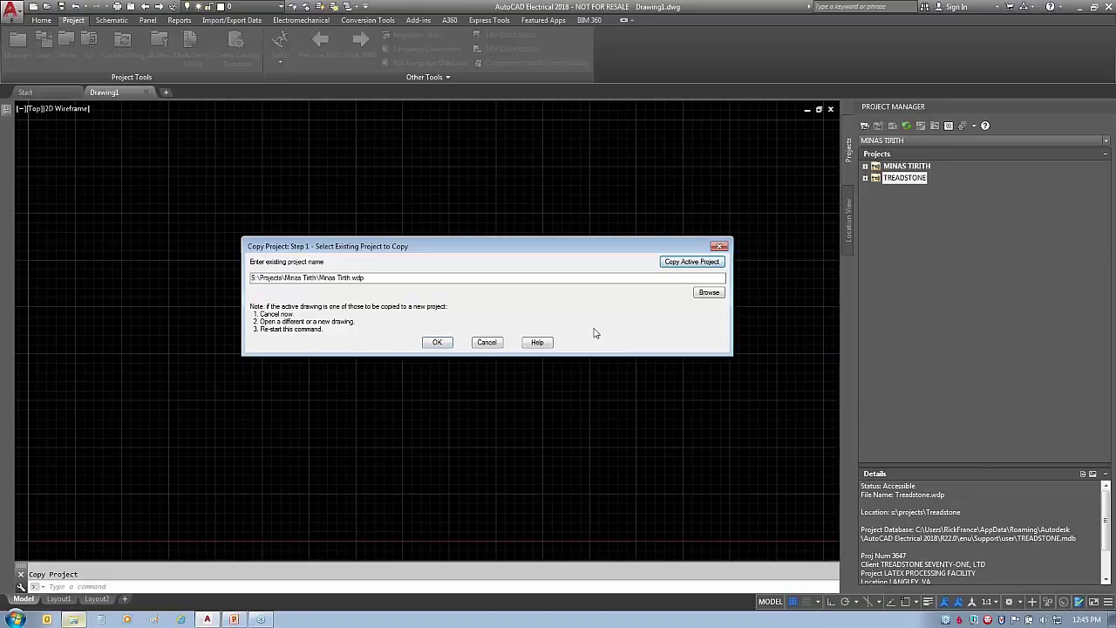
# Choose S:\Projects\Treadstone\Treadstone.wdp as the existing project to copy and confirm it
pyautogui.click(708, 293)
pyautogui.doubleClick(357, 271)
pyautogui.click(357, 248)
pyautogui.click(530, 326)
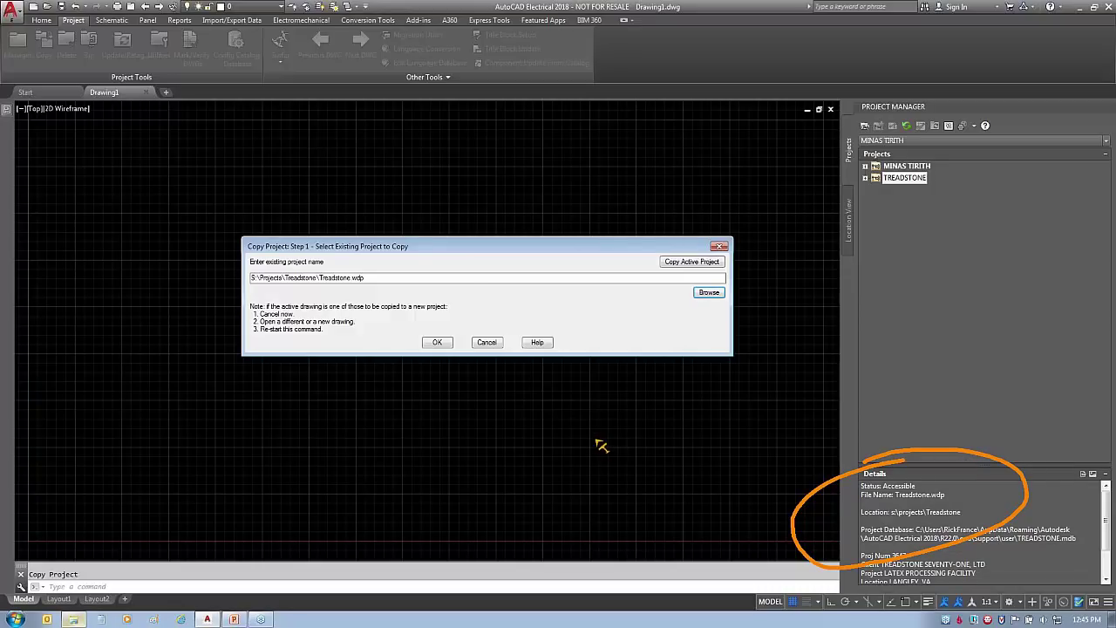
pyautogui.click(438, 342)
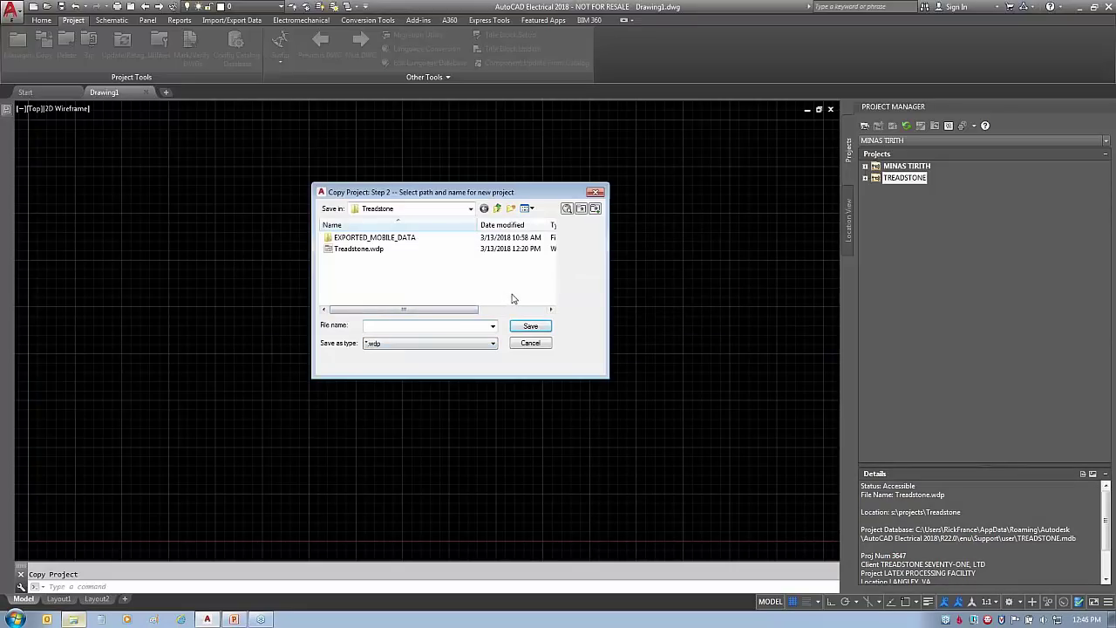
# Create a folder named Arkham in the Projects directory for the copied project
pyautogui.click(498, 211)
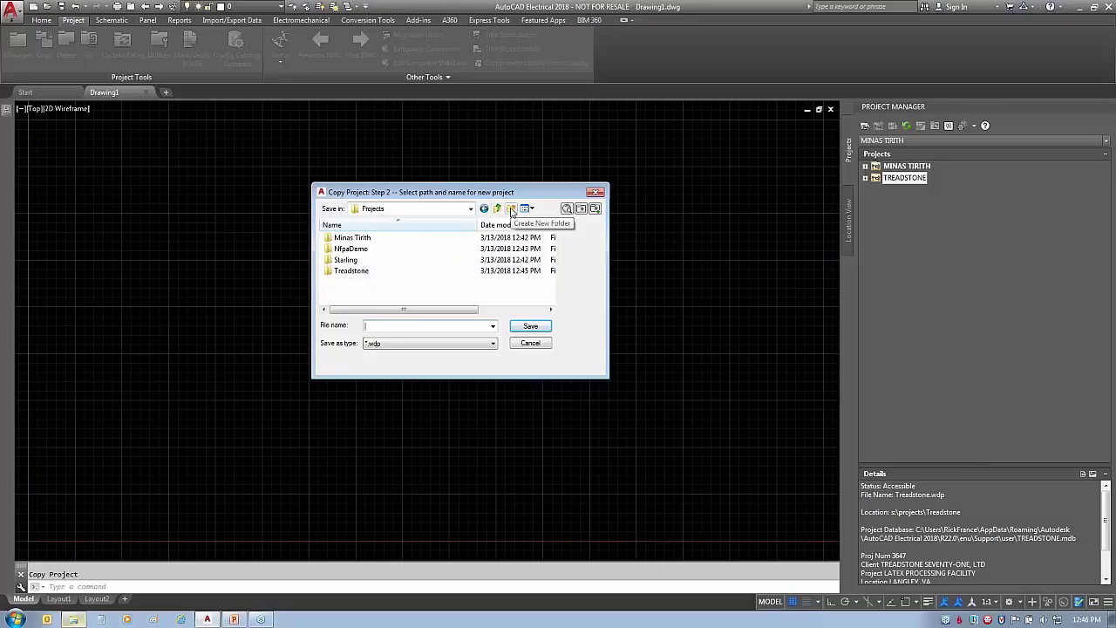
pyautogui.click(512, 211)
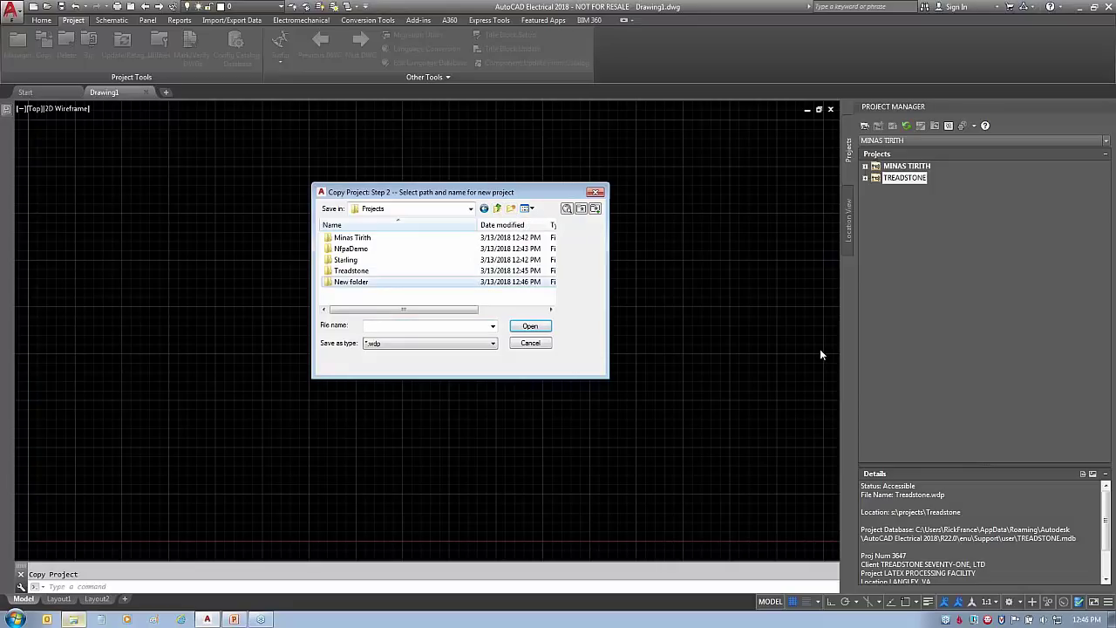
pyautogui.click(404, 290)
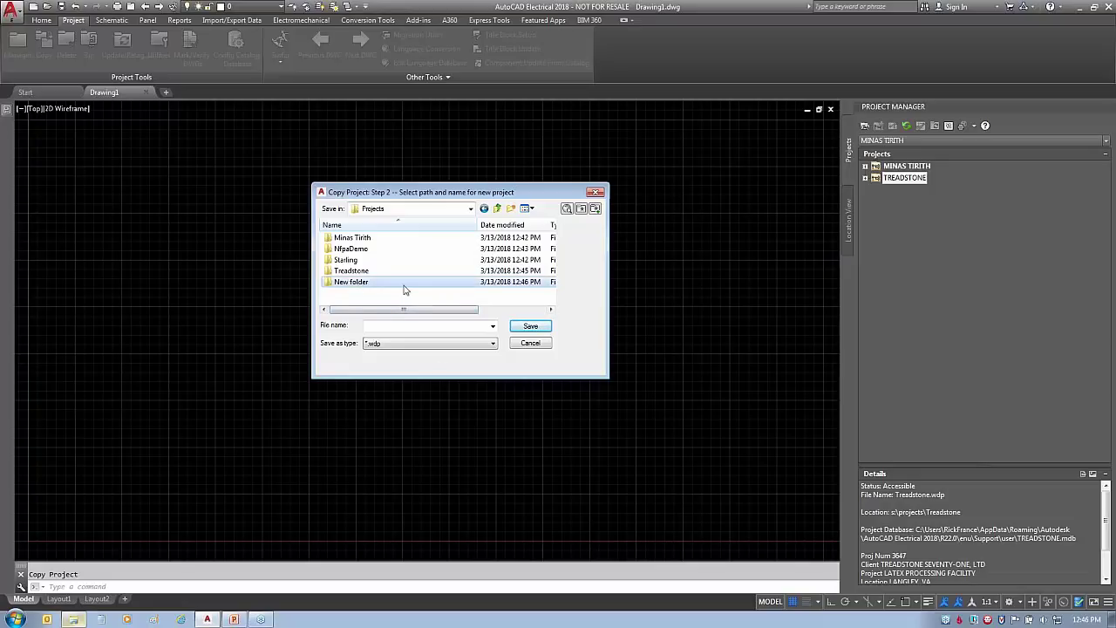
pyautogui.write('Arkham')
pyautogui.press('Return')
# Save the new project in the Arkham folder under the name Arkham
pyautogui.doubleClick(346, 282)
pyautogui.write('Arkham')
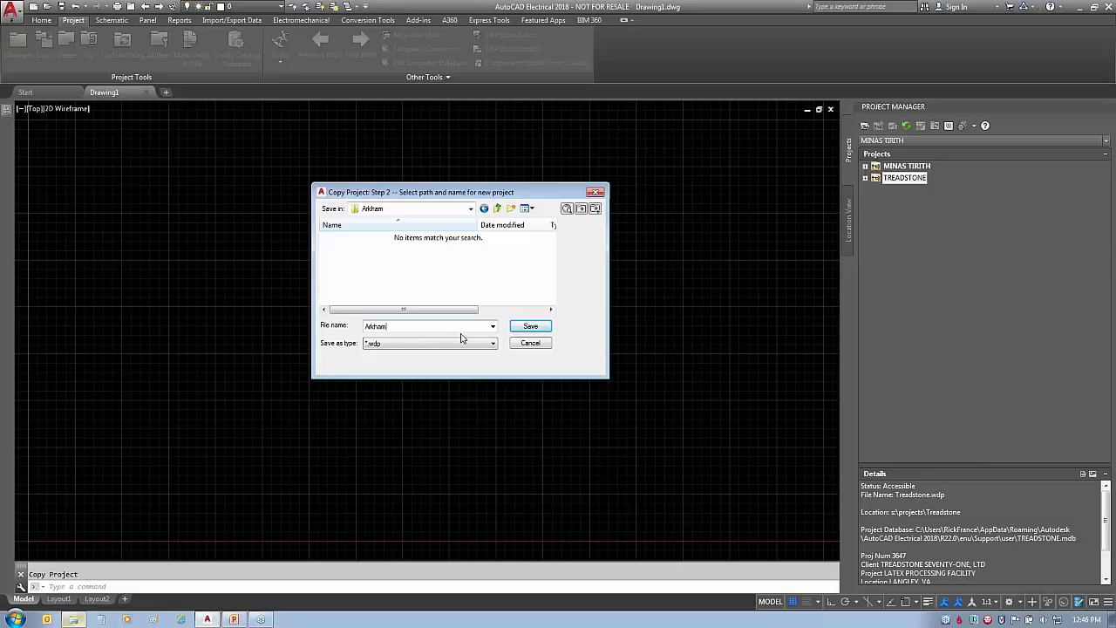
pyautogui.click(531, 327)
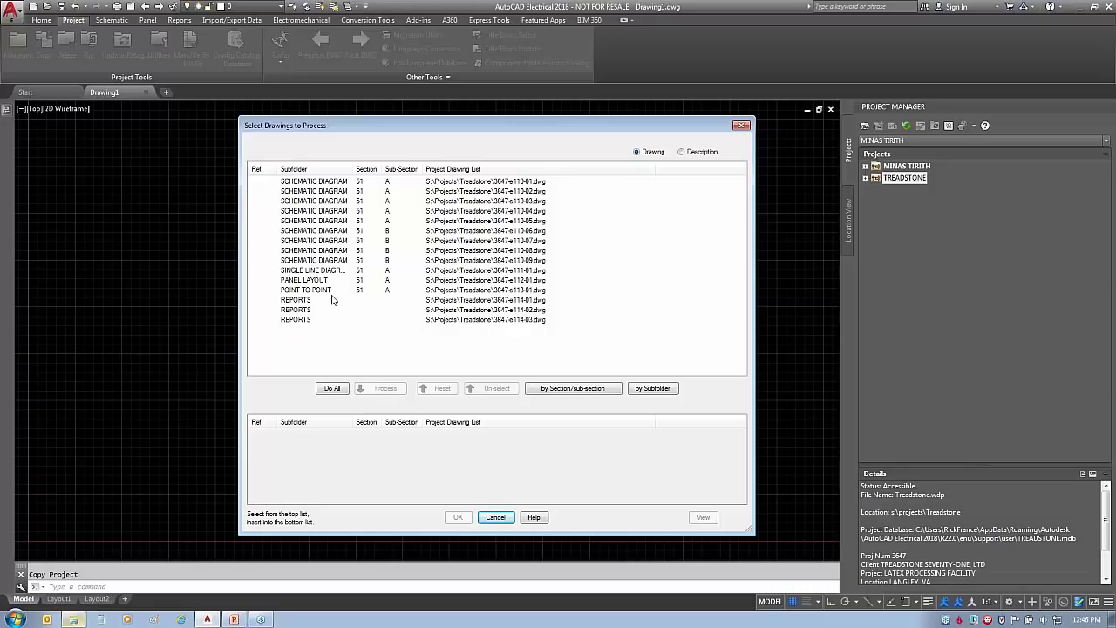
# Try adding only the schematic diagram drawings 3647-e110-01 to 3647-e110-09 to the processing list, and reset the selection
pyautogui.click(329, 181)
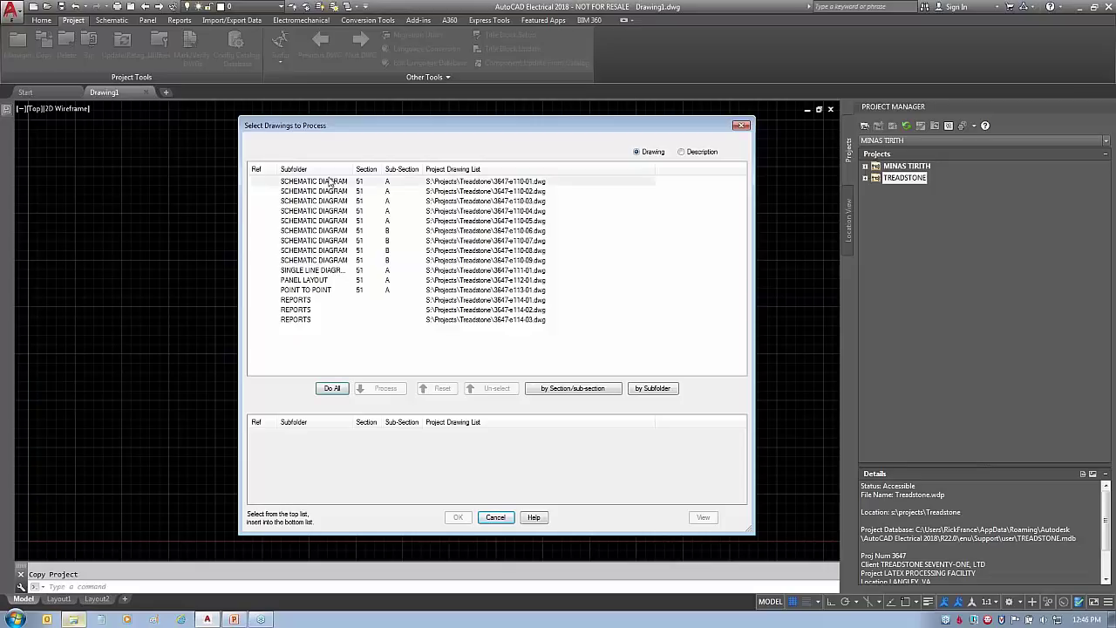
pyautogui.keyDown('shift'); pyautogui.click(339, 261); pyautogui.keyUp('shift')
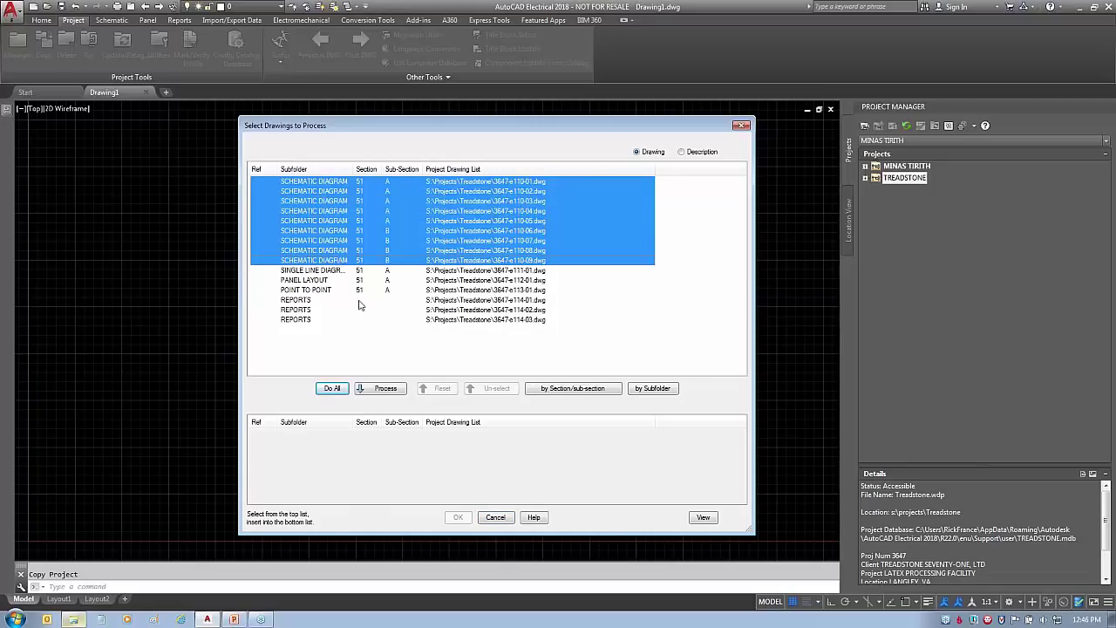
pyautogui.click(391, 391)
pyautogui.click(440, 390)
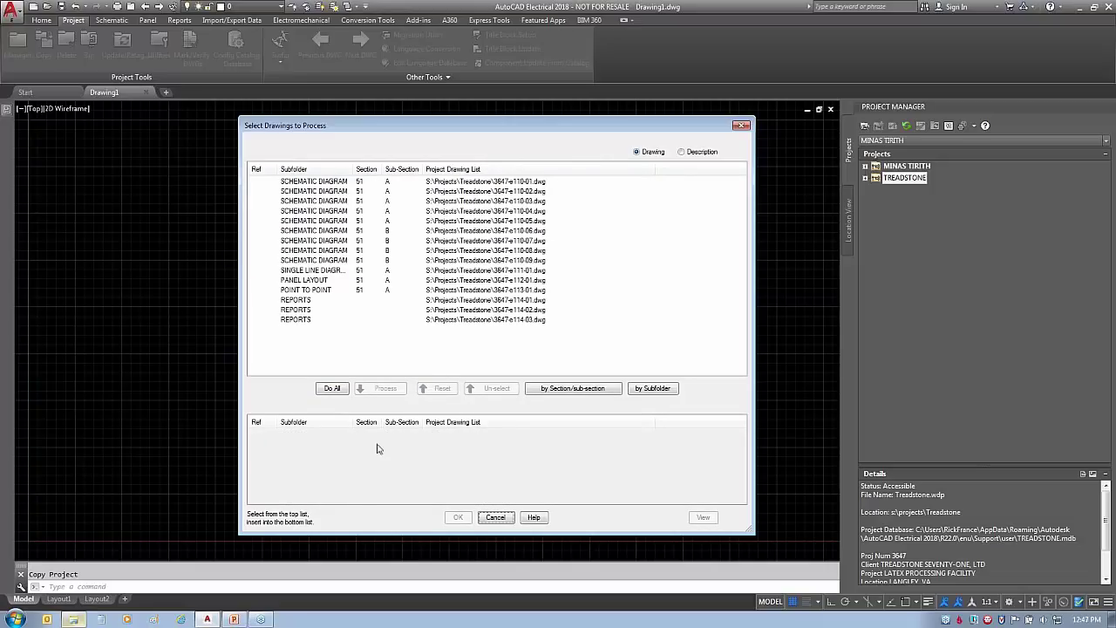
# Include all Treadstone drawings in the project copy and confirm the selection
pyautogui.click(333, 388)
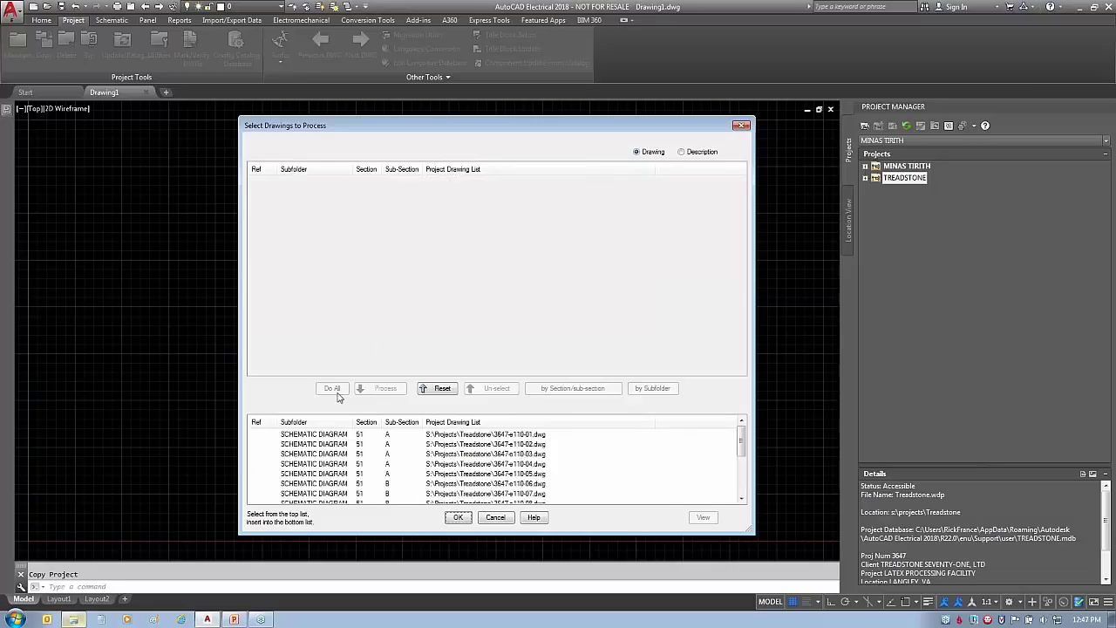
pyautogui.click(458, 519)
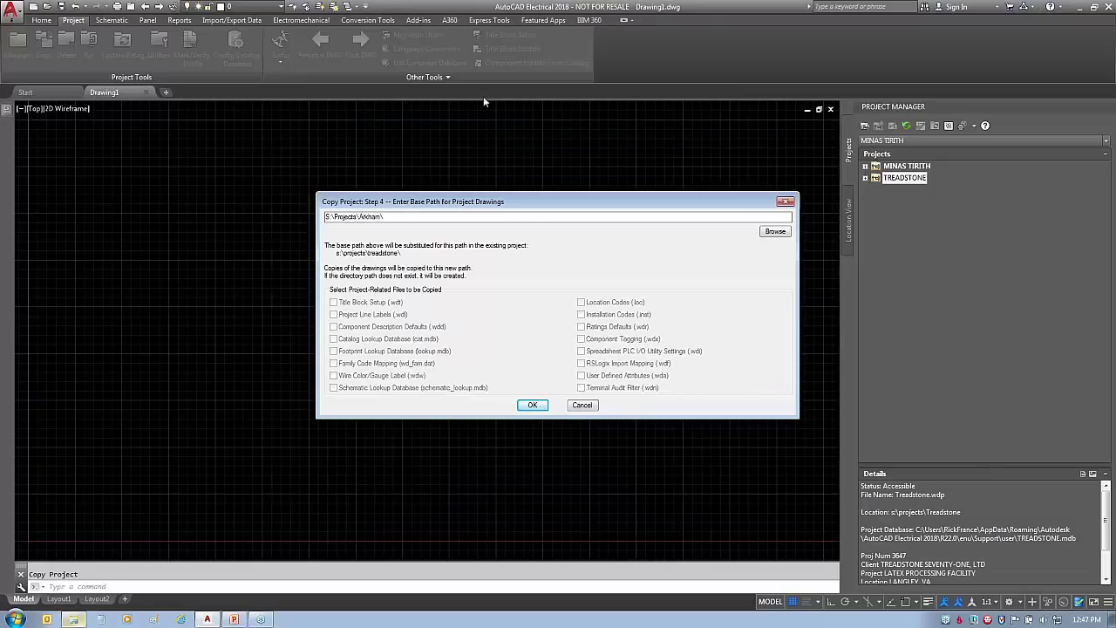
# Accept S:\Projects\Arkham\ as the base path for the copied project drawings
pyautogui.moveTo(511, 203); pyautogui.dragTo(427, 195)
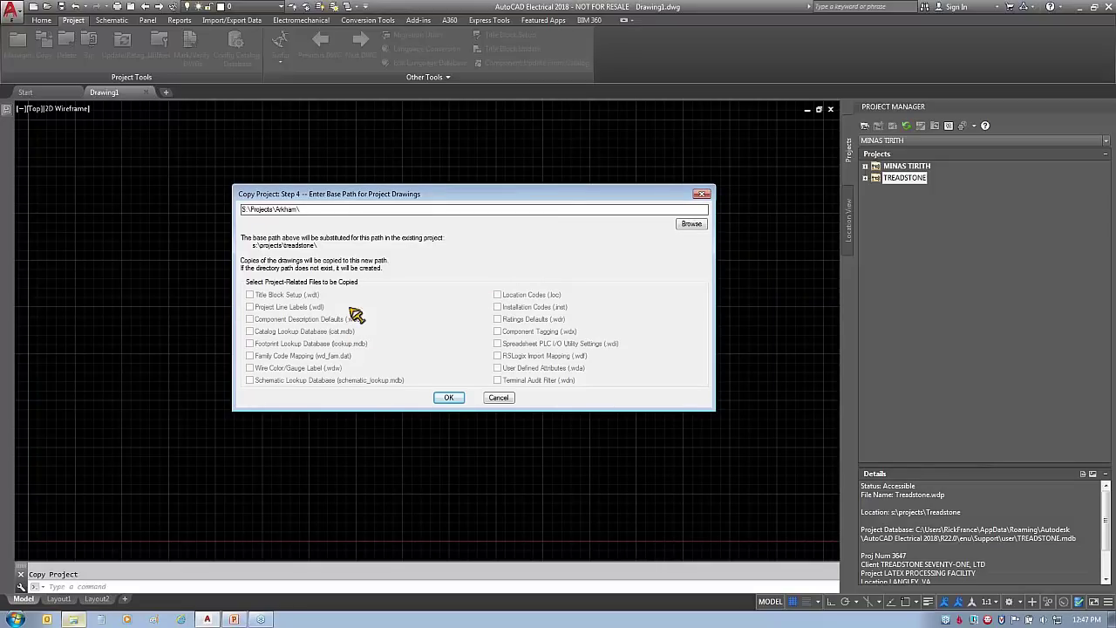
pyautogui.moveTo(332, 295)
pyautogui.mouseDown()
pyautogui.moveTo(347, 303)
pyautogui.moveTo(495, 255)
pyautogui.mouseUp()
pyautogui.moveTo(581, 311); pyautogui.dragTo(869, 258)
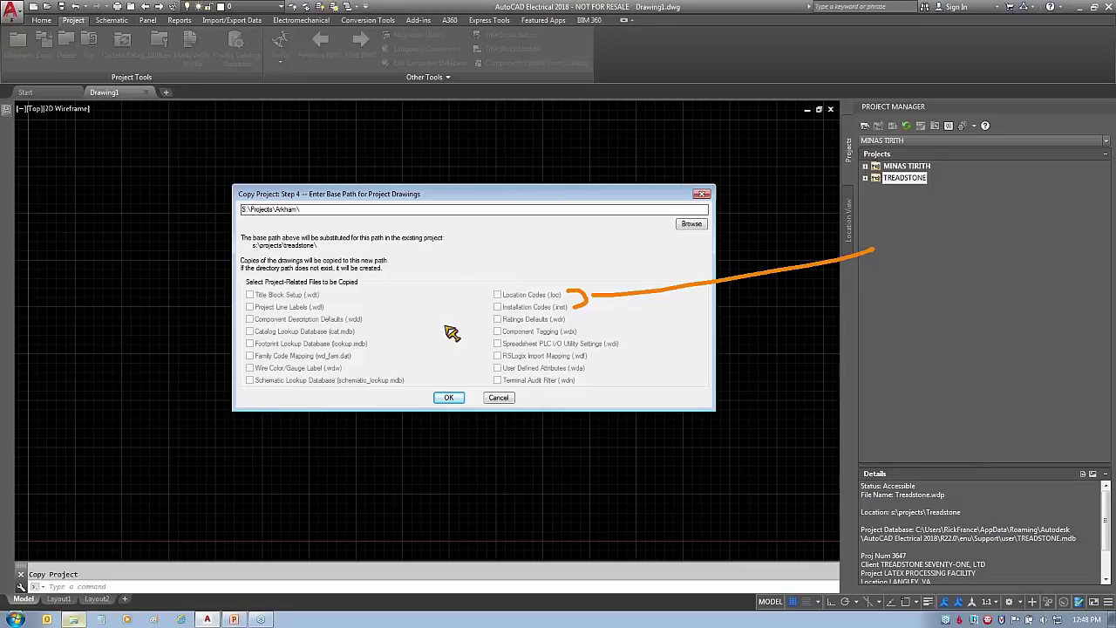
pyautogui.press('Escape')
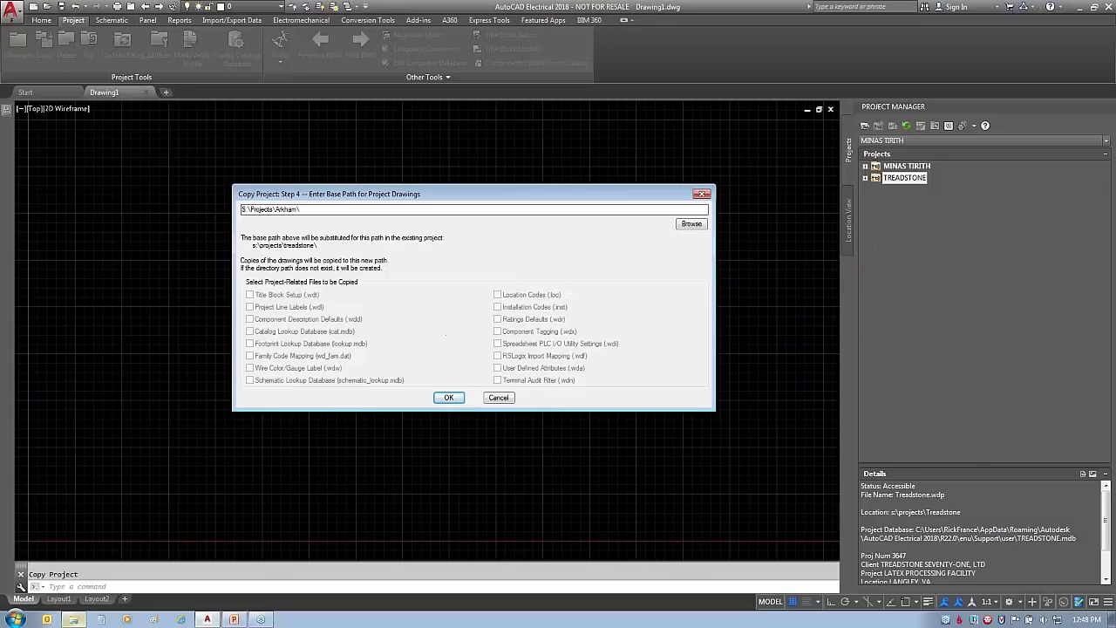
pyautogui.click(448, 398)
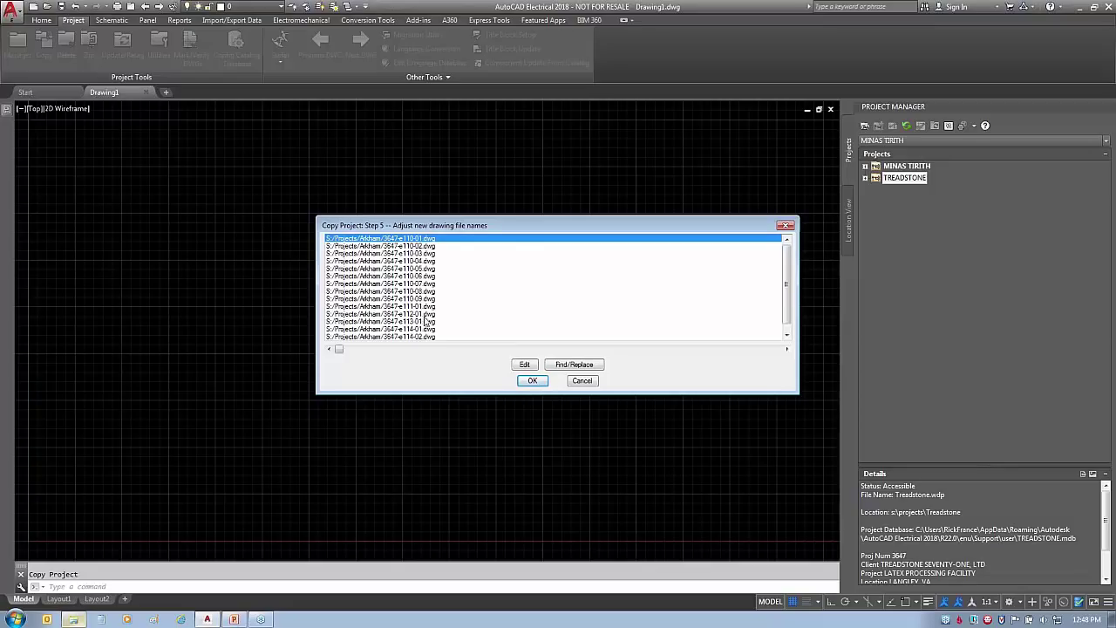
# Replace 3647 with 3662 in all the new drawing file names of the Arkham copy
pyautogui.moveTo(391, 354); pyautogui.dragTo(386, 410)
pyautogui.moveTo(379, 359)
pyautogui.mouseDown()
pyautogui.moveTo(387, 347)
pyautogui.moveTo(418, 381)
pyautogui.mouseUp()
pyautogui.moveTo(632, 347)
pyautogui.mouseDown()
pyautogui.moveTo(547, 383)
pyautogui.moveTo(551, 354)
pyautogui.mouseUp()
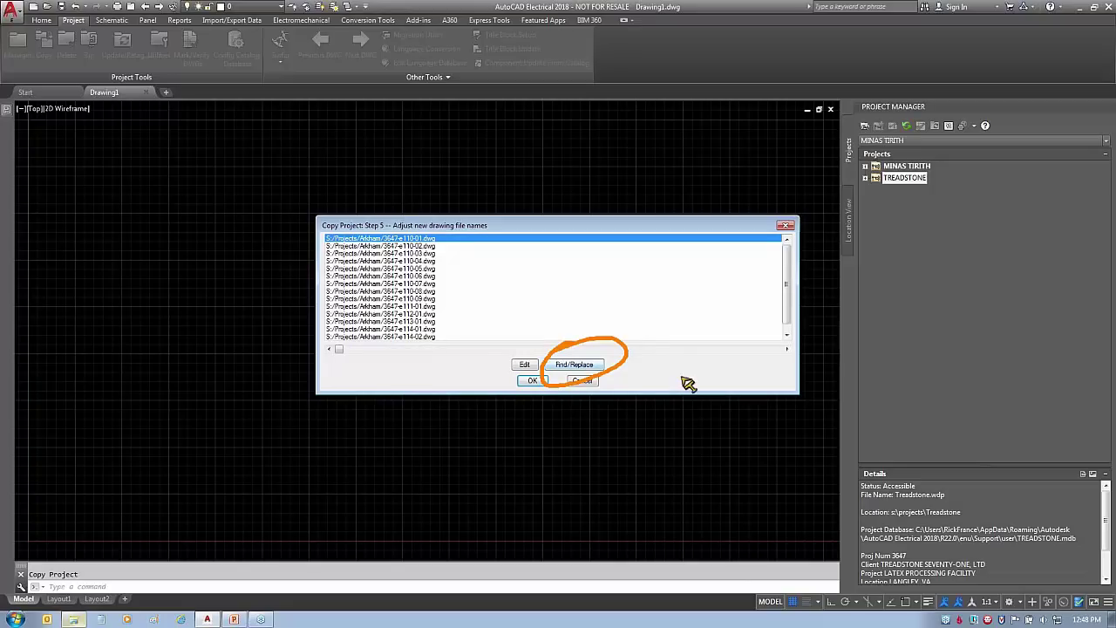
pyautogui.click(573, 364)
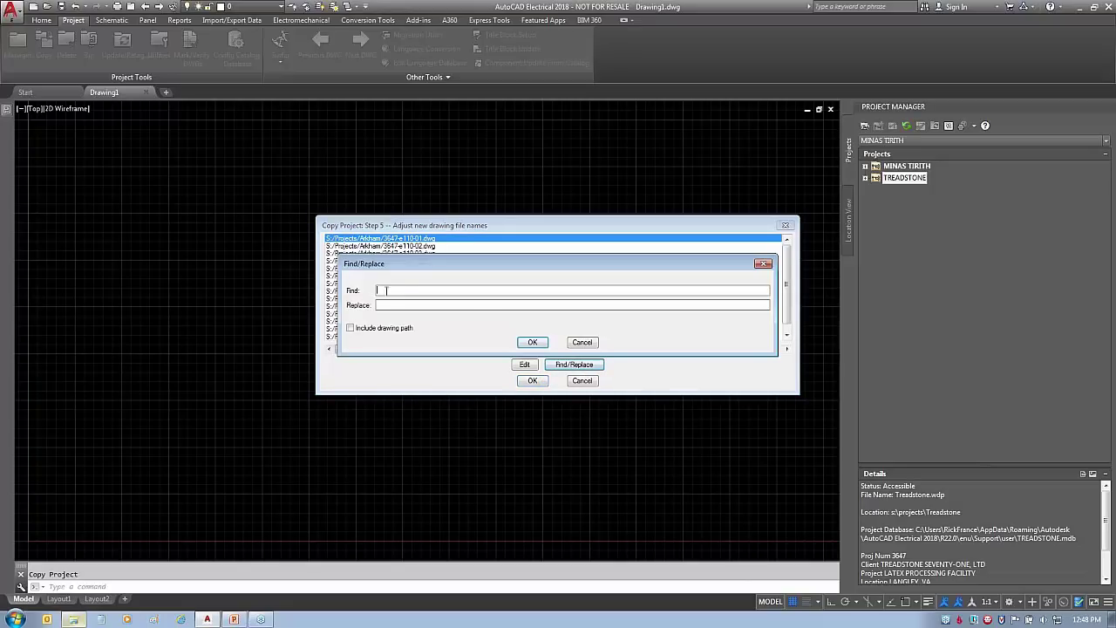
pyautogui.write('3647')
pyautogui.press('Tab')
pyautogui.write('3662')
pyautogui.click(525, 341)
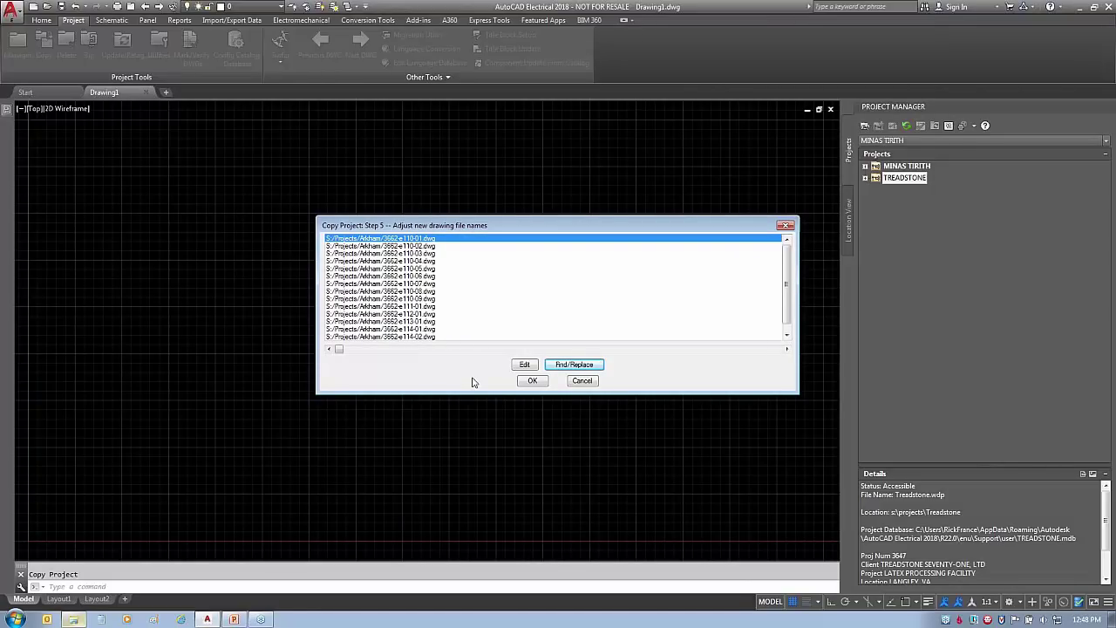
# Check the individual file name editing option without changing a name, and confirm the adjusted names to finish the project copy
pyautogui.click(524, 364)
pyautogui.click(586, 319)
pyautogui.click(531, 384)
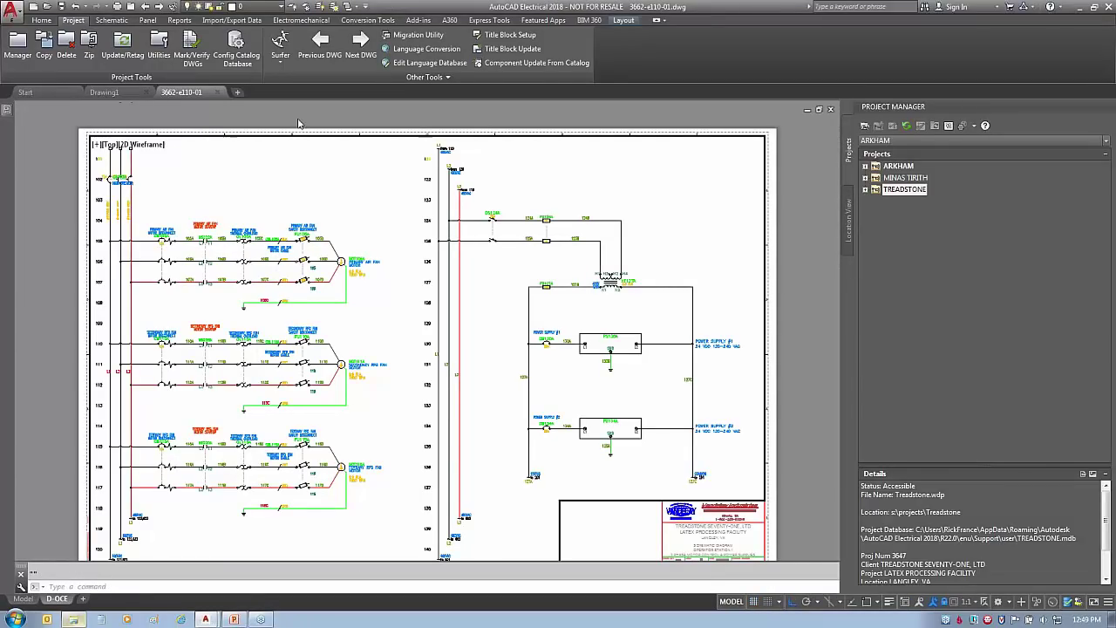
# Compare the schematic diagram drawing names in the Arkham project with those in the Treadstone project
pyautogui.click(864, 165)
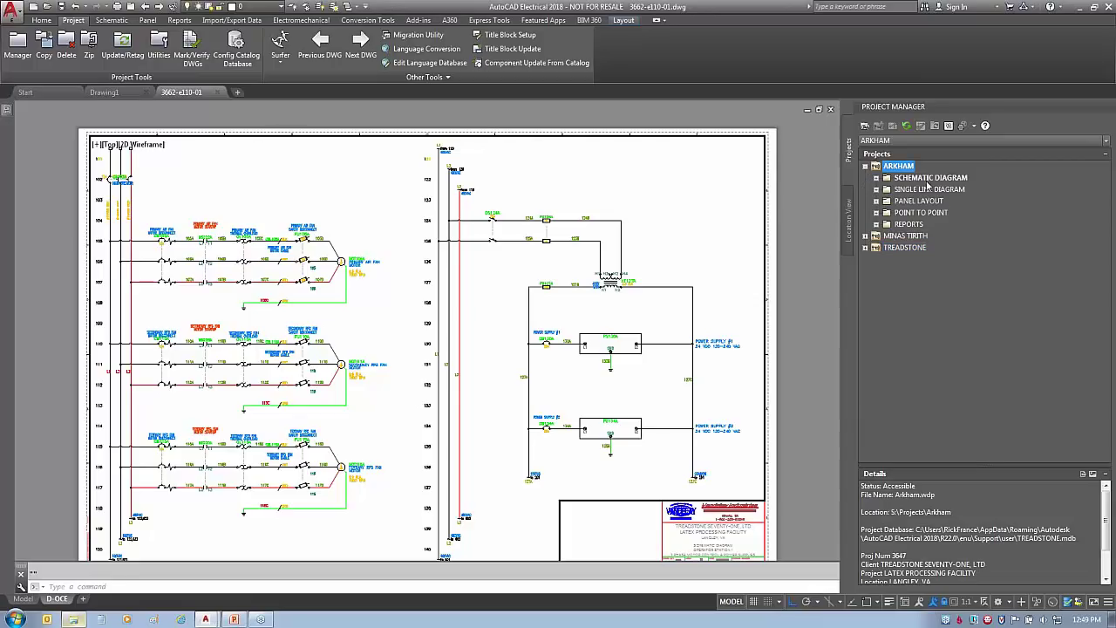
pyautogui.click(876, 178)
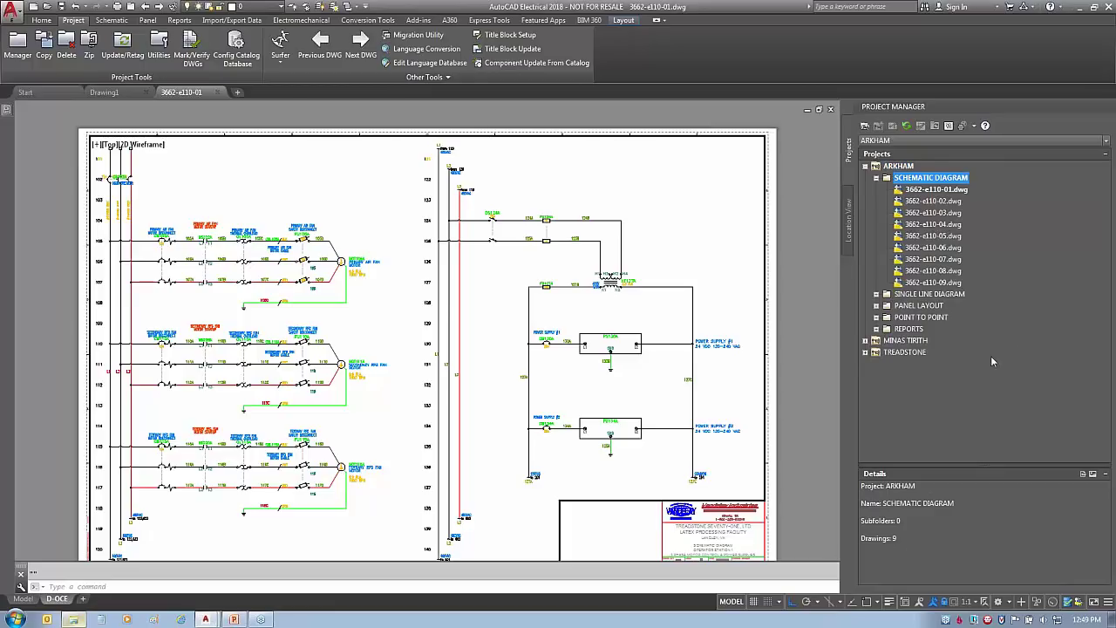
pyautogui.click(865, 352)
pyautogui.click(876, 363)
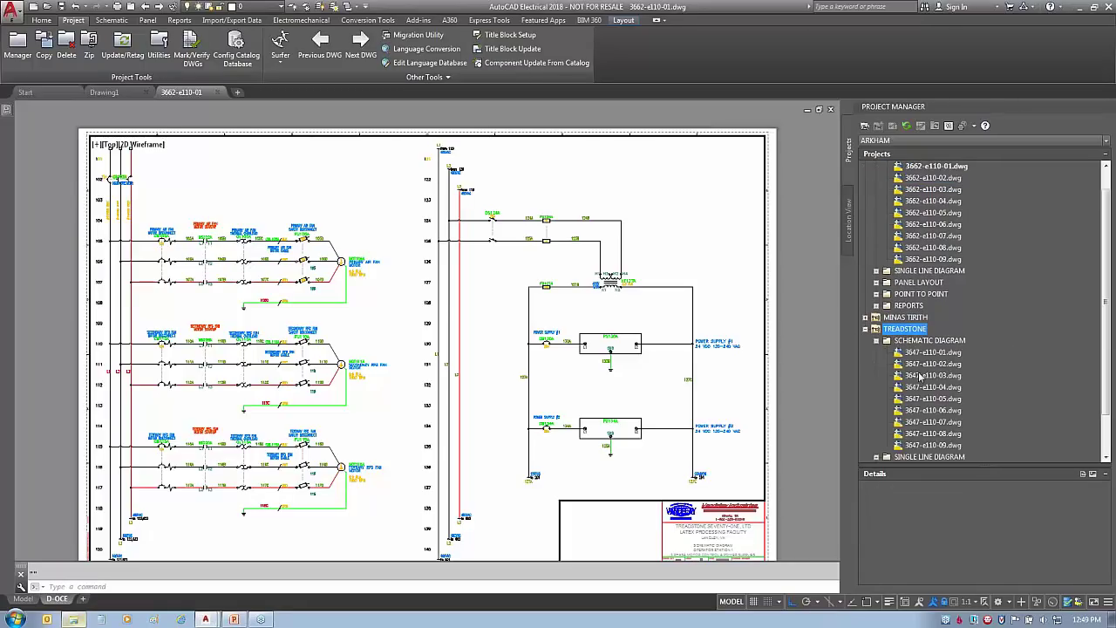
pyautogui.click(865, 329)
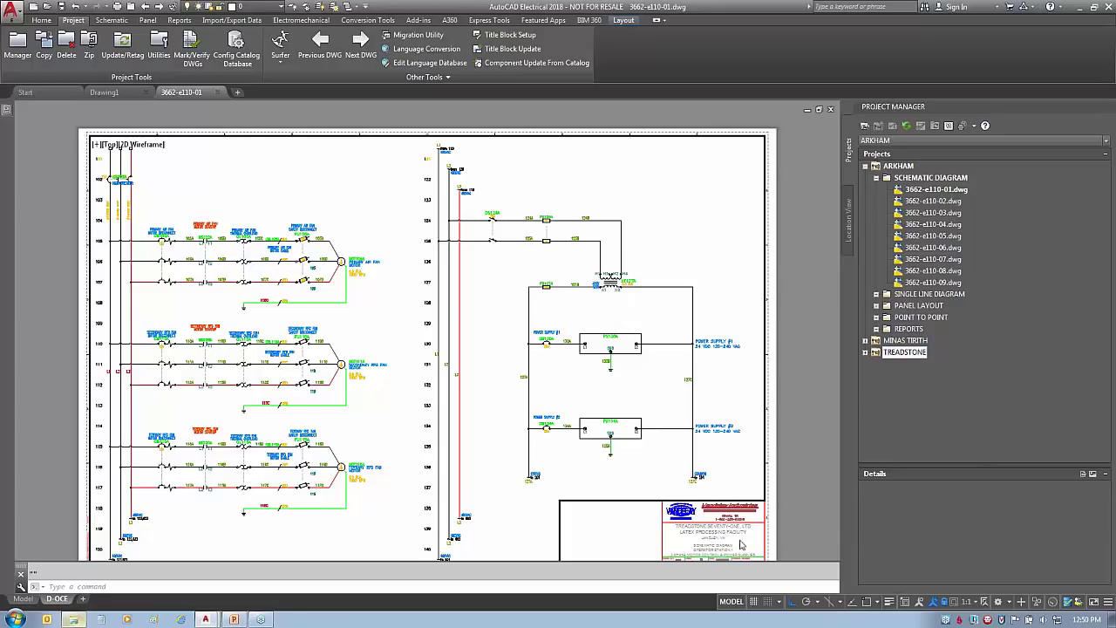
# Examine the title block of drawing 3662-e110-01 up close, and return to the full sheet
pyautogui.doubleClick(710, 549)
pyautogui.scroll(5, 715, 544)
pyautogui.scroll(-1, 719, 541)
pyautogui.scroll(1, 436, 318)
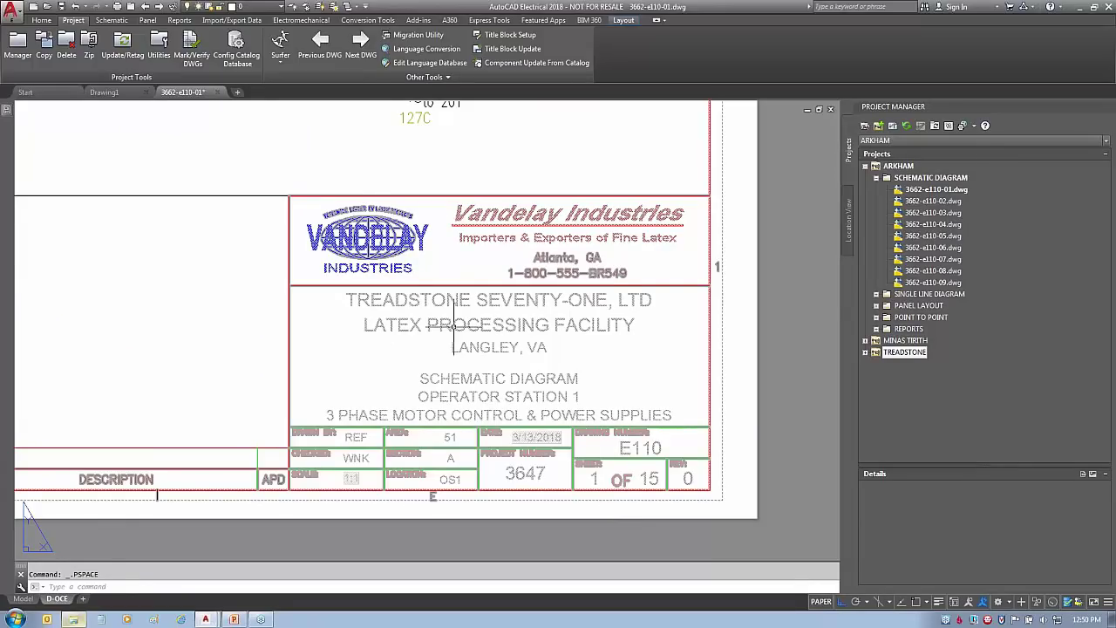
pyautogui.middleClick(804, 297)
pyautogui.middleClick(803, 298)
# In the Arkham project description, set the project number to 3662 and the client to ARKHAM CHEMICALS
pyautogui.click(895, 167)
pyautogui.rightClick(894, 170)
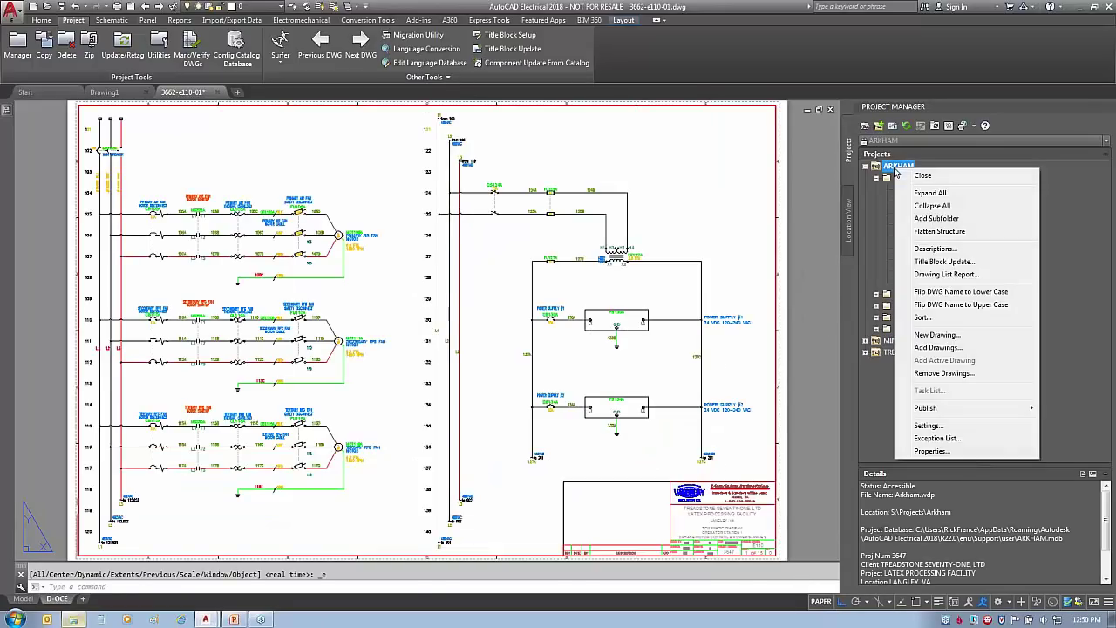
pyautogui.click(933, 250)
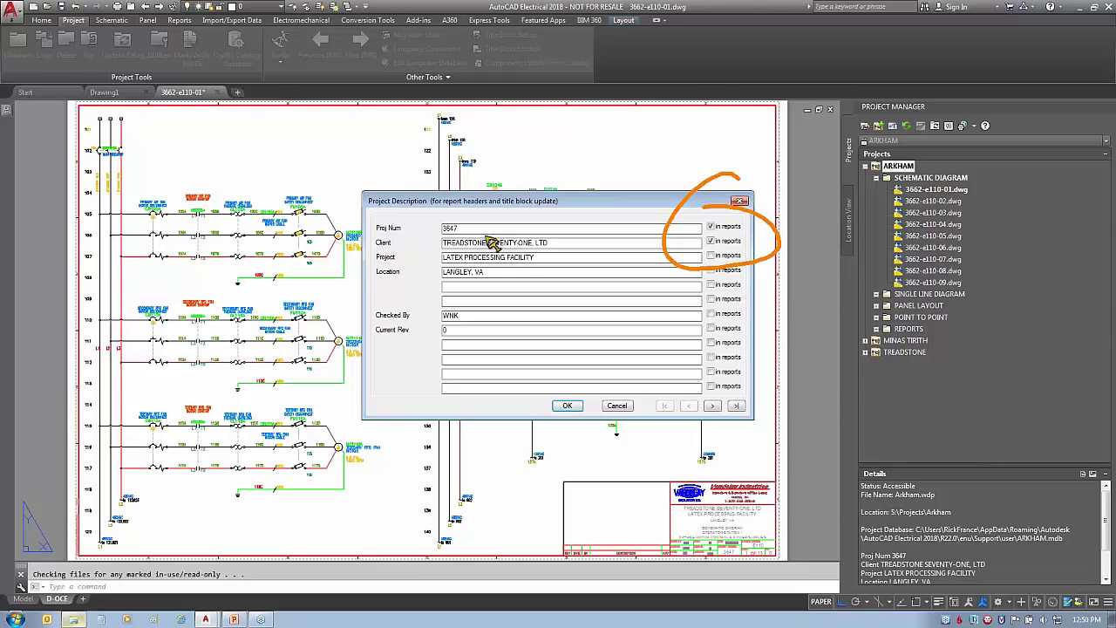
pyautogui.press('BackSpace')
pyautogui.press('BackSpace')
pyautogui.press('BackSpace')
pyautogui.write('662')
pyautogui.press('Tab')
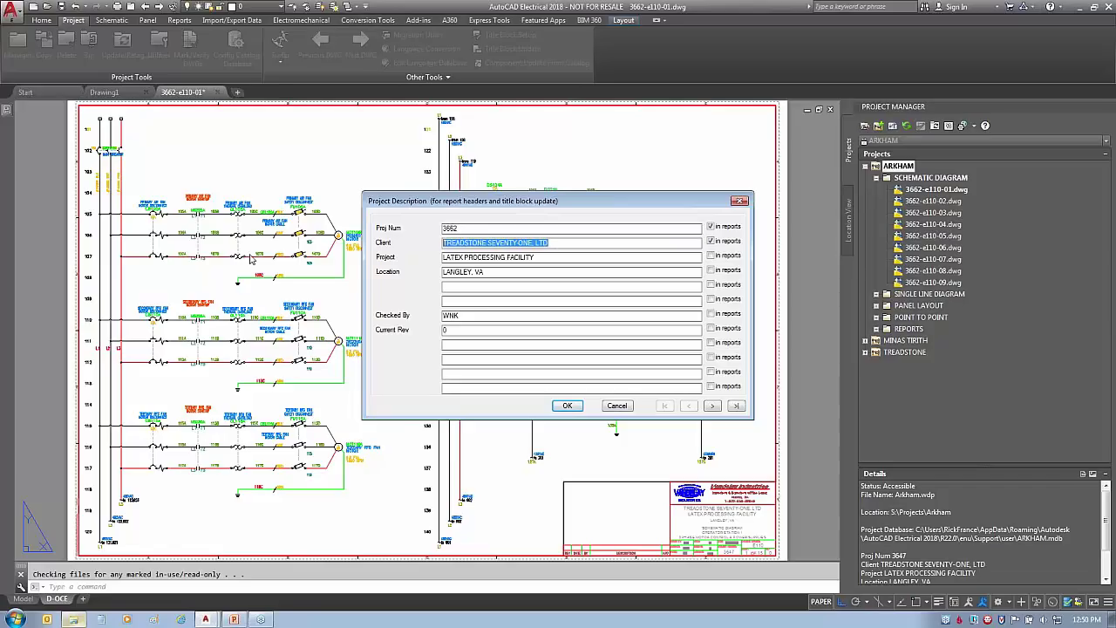
pyautogui.write('ARKHAM CHEMICALS')
pyautogui.press('Tab')
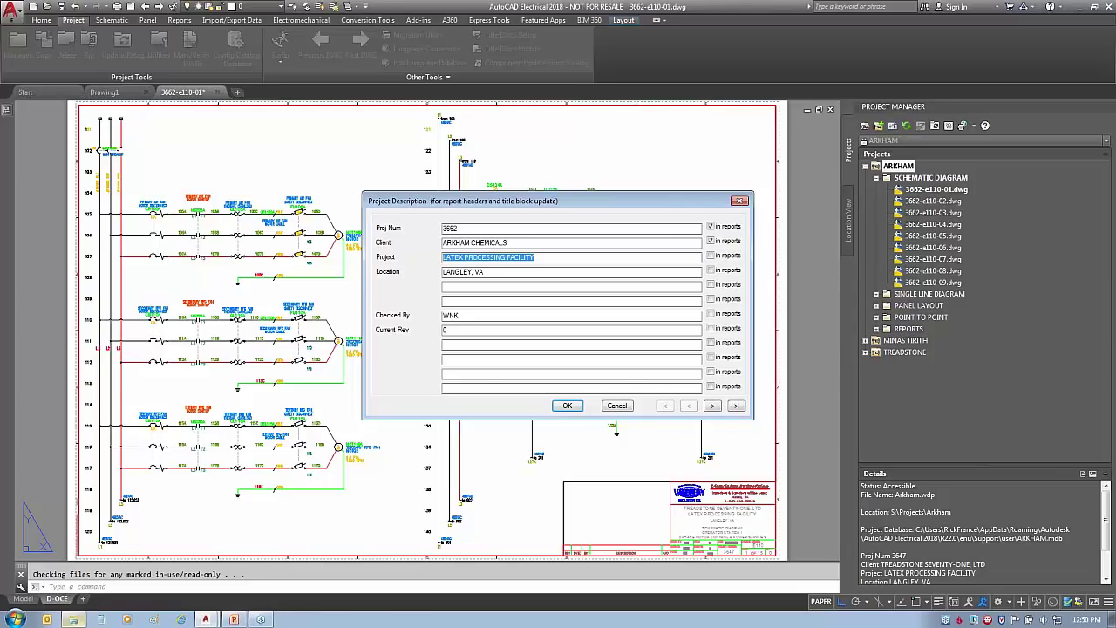
# Set the project location to GOTHAM CITY and the checker's initials to MAD, and confirm the project description
pyautogui.press('Tab')
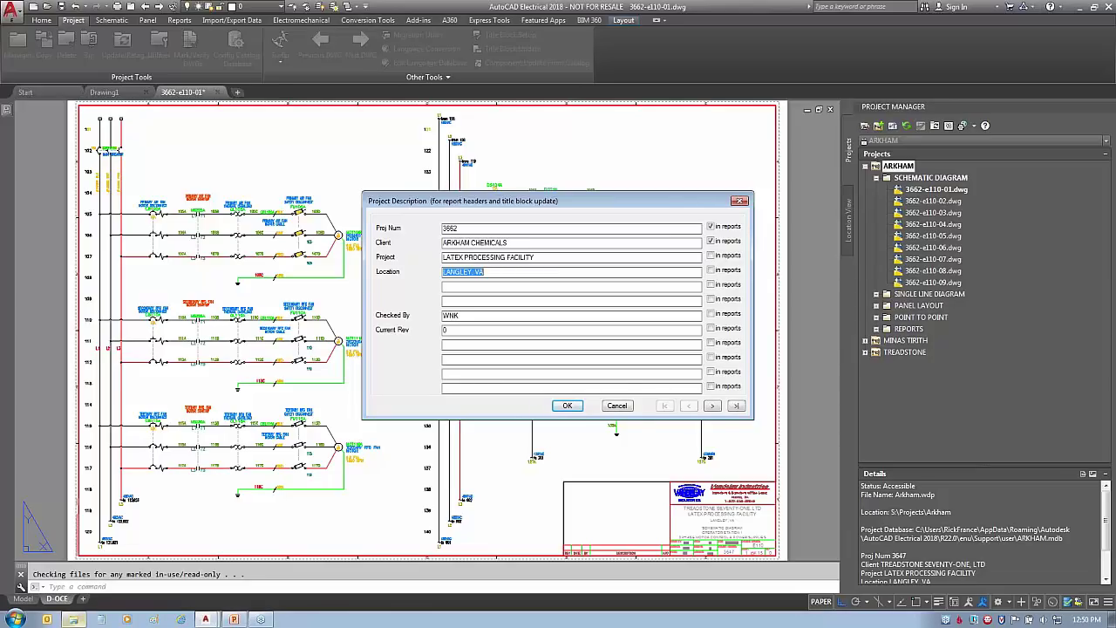
pyautogui.write('GOTHAM CITY')
pyautogui.press('Tab')
pyautogui.write('MAD')
pyautogui.click(567, 406)
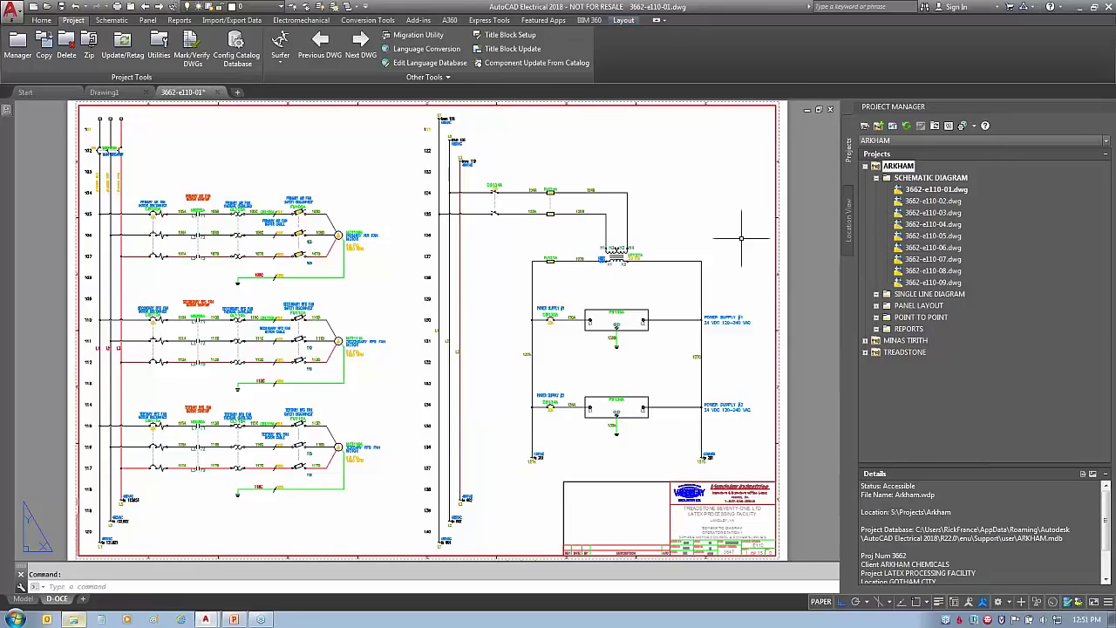
# Start a new drawing in the Arkham project named 3662-e100-01, based on the Vandelay-Reports.dwt template
pyautogui.click(877, 179)
pyautogui.click(899, 166)
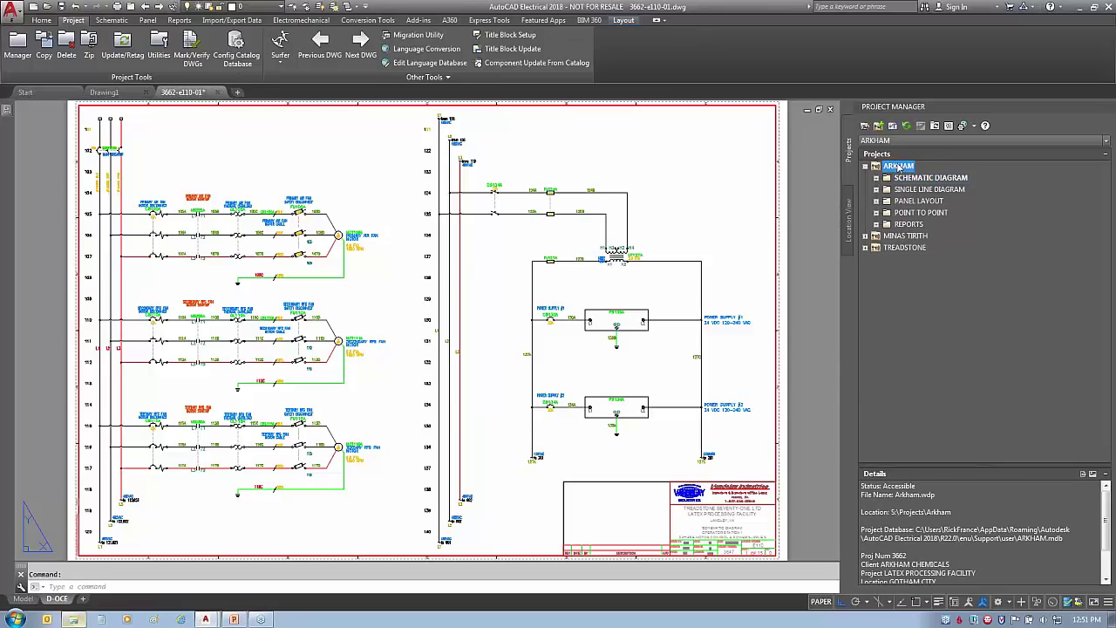
pyautogui.click(893, 127)
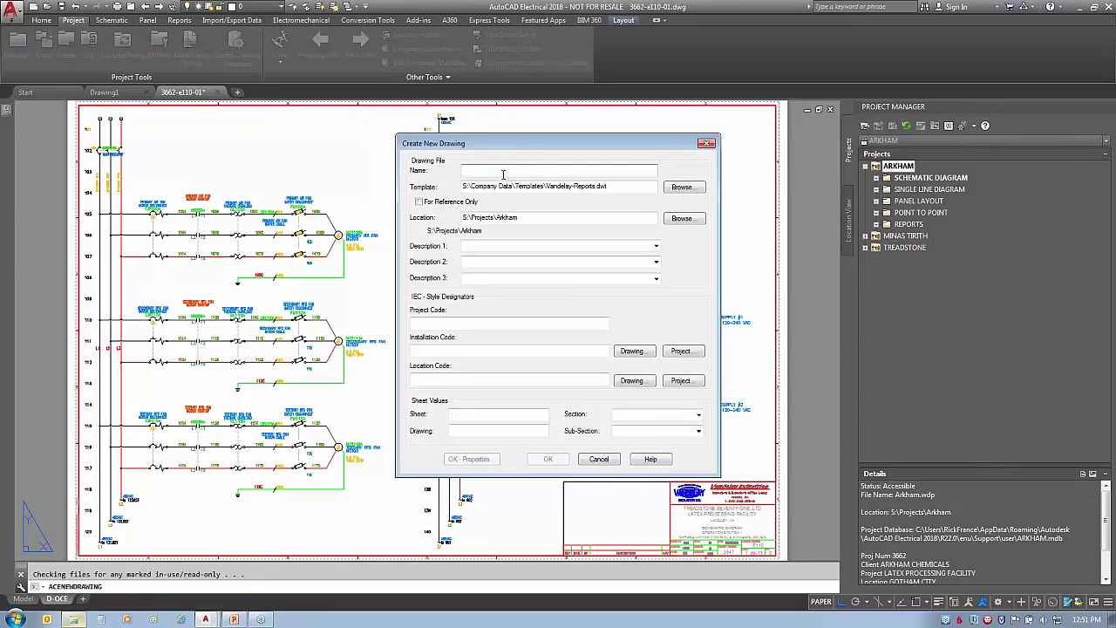
pyautogui.write('3662')
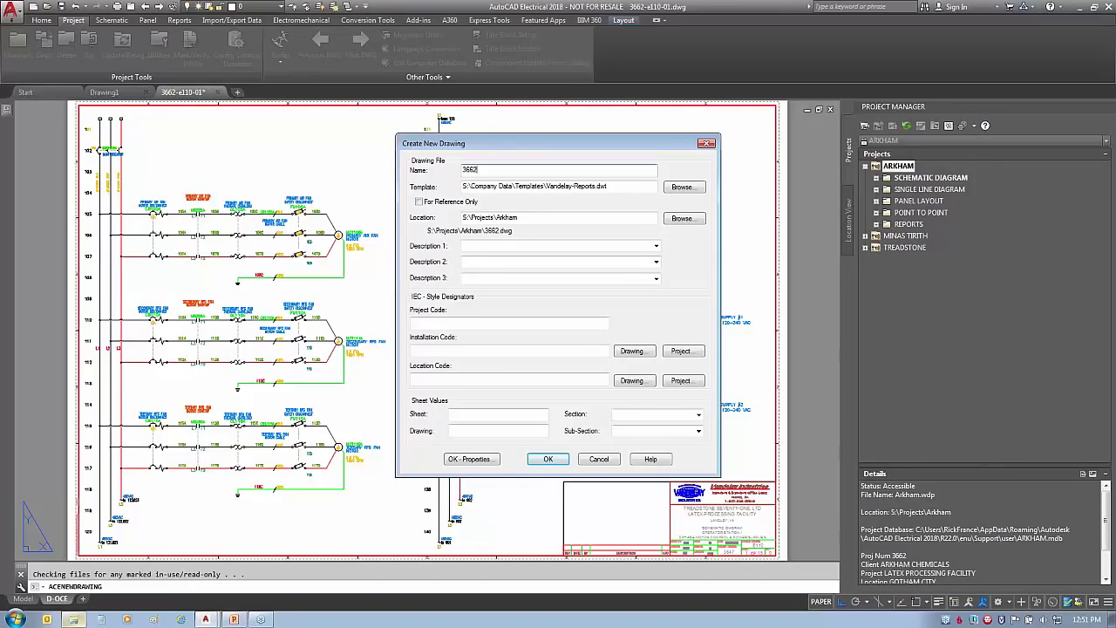
pyautogui.write('-e100-01')
pyautogui.click(620, 187)
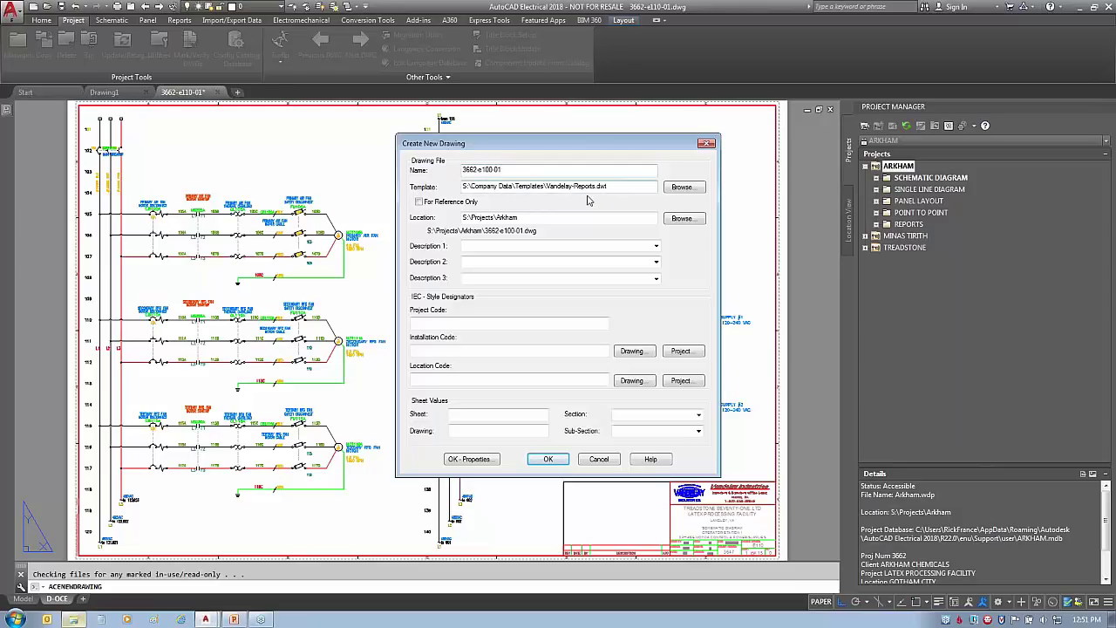
pyautogui.click(697, 189)
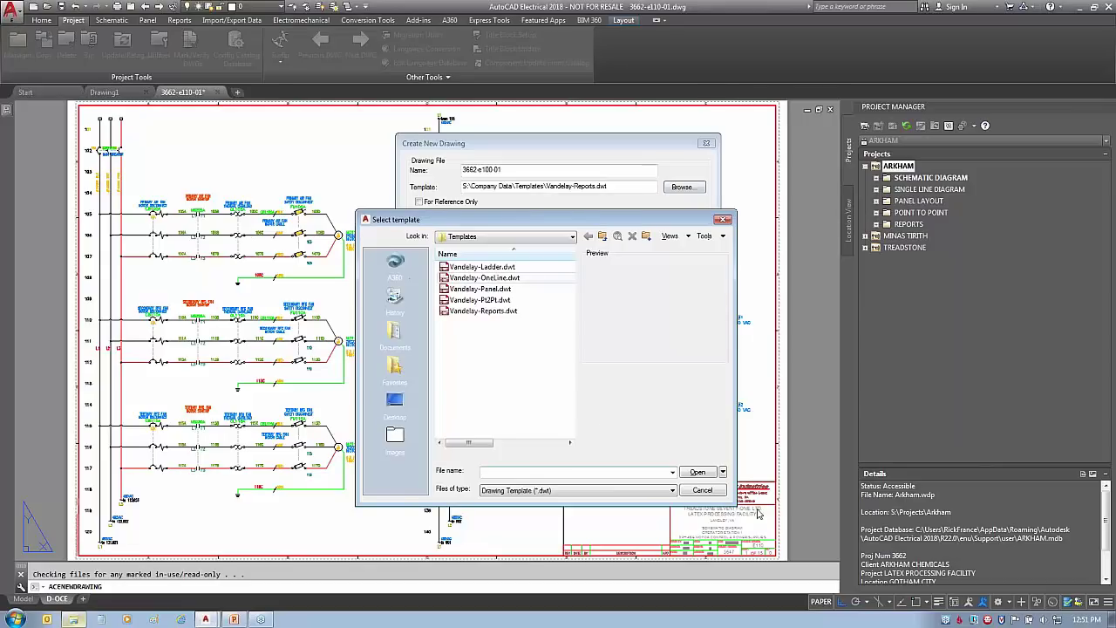
pyautogui.click(501, 312)
pyautogui.click(700, 473)
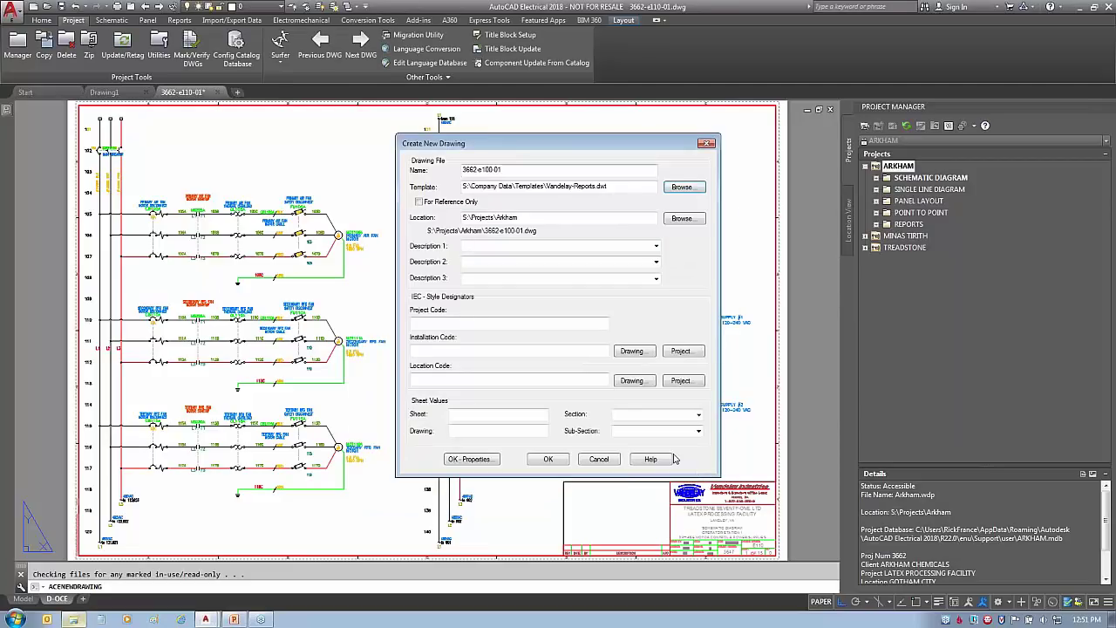
# Give the new drawing the three descriptions COVER SHEET, LEGEND and DRAWING LIST
pyautogui.click(544, 248)
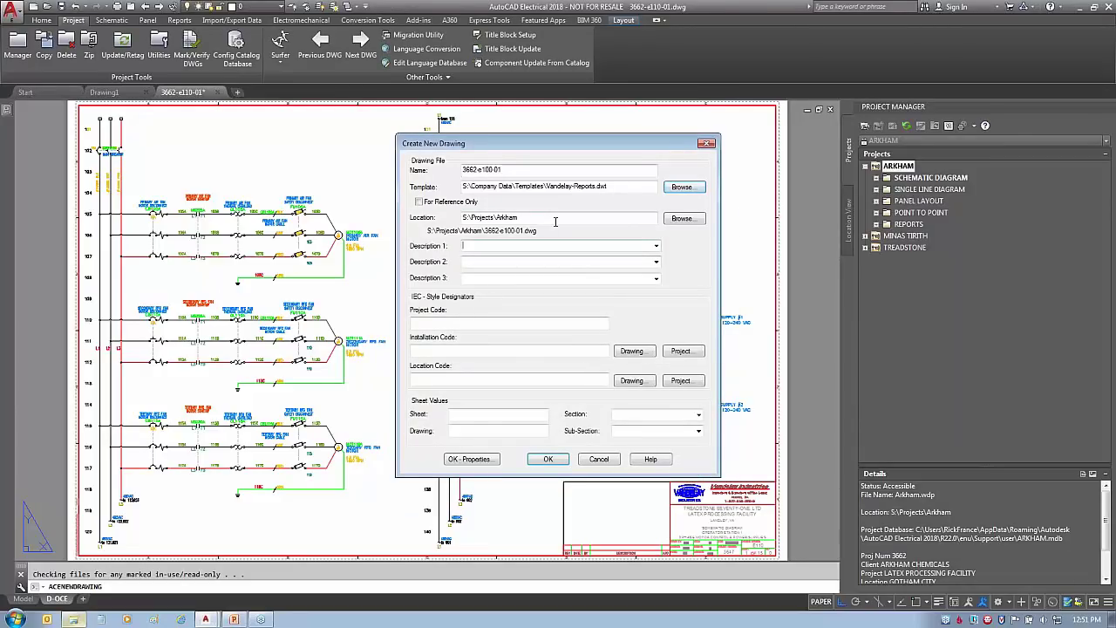
pyautogui.write('COVER')
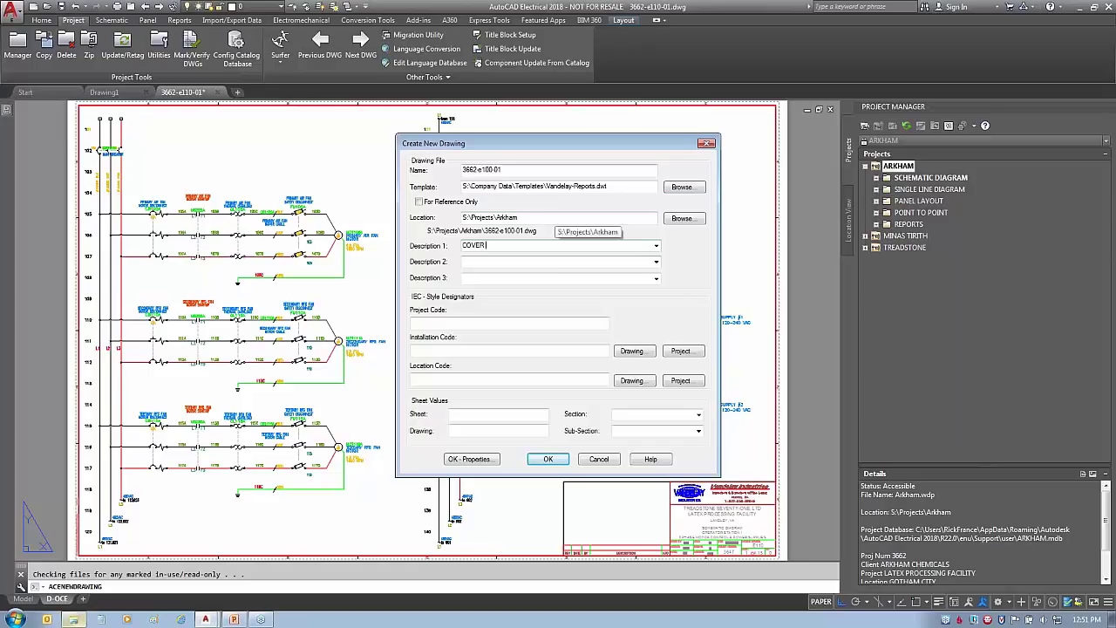
pyautogui.write(' SHEET')
pyautogui.press('Tab')
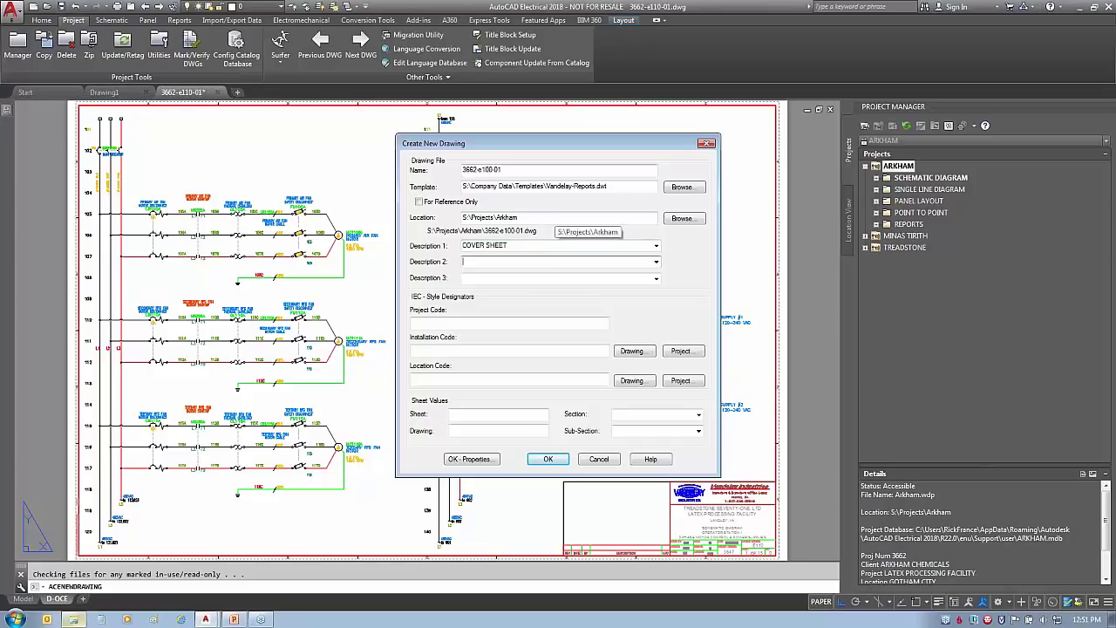
pyautogui.write('LEGEND')
pyautogui.press('Tab')
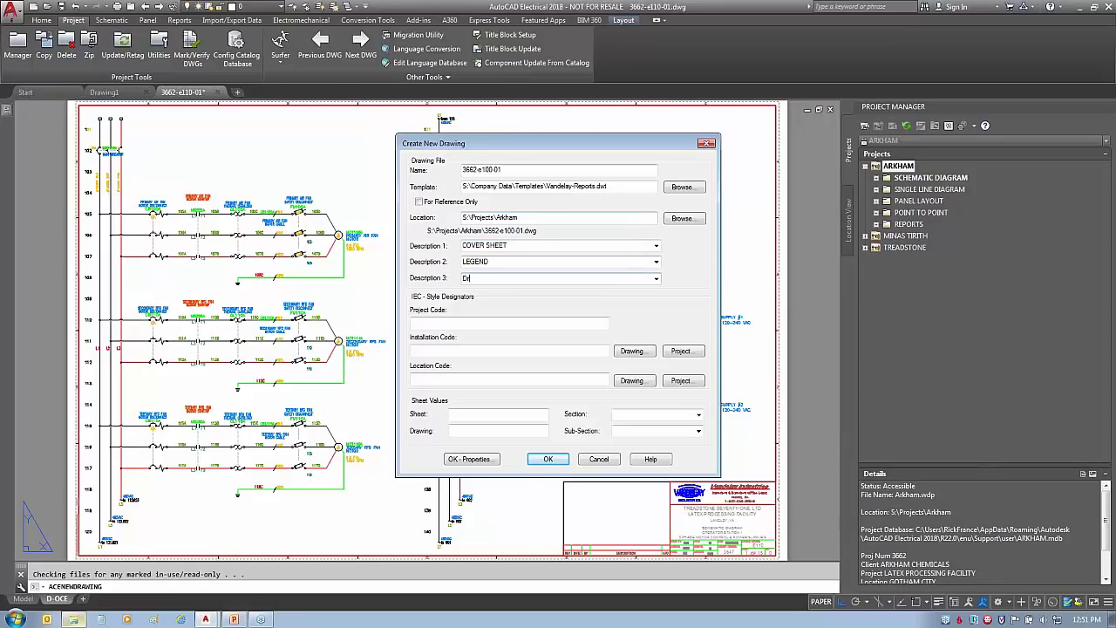
pyautogui.write('DRAWING LIST')
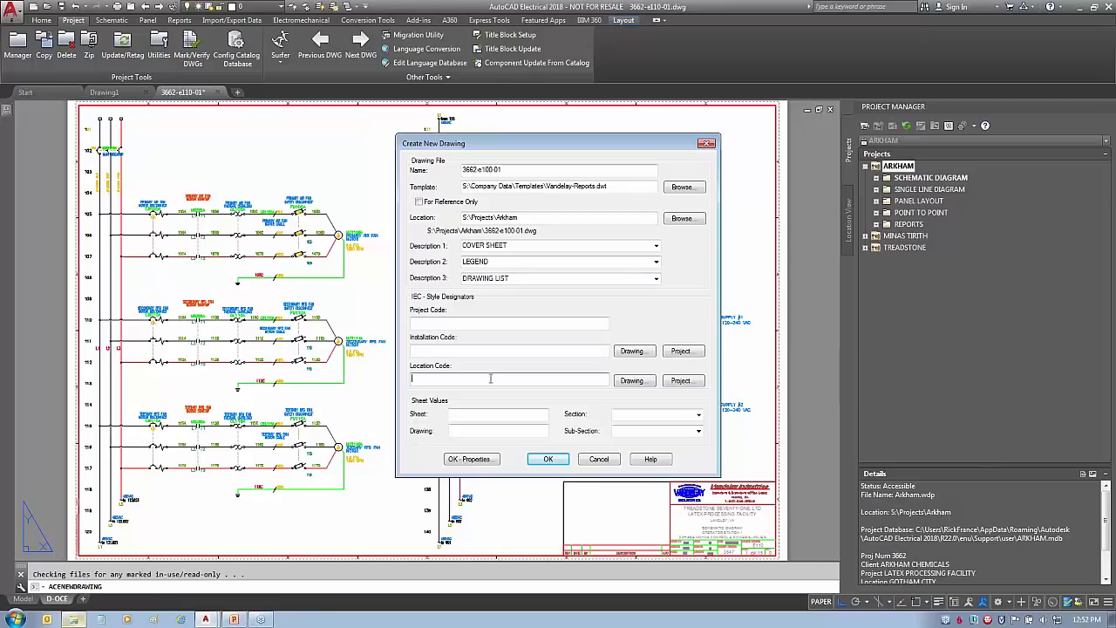
# Set the sheet value to 1 and the drawing value to E100, and create the drawing with the project default values applied
pyautogui.click(480, 413)
pyautogui.write('1')
pyautogui.press('Tab')
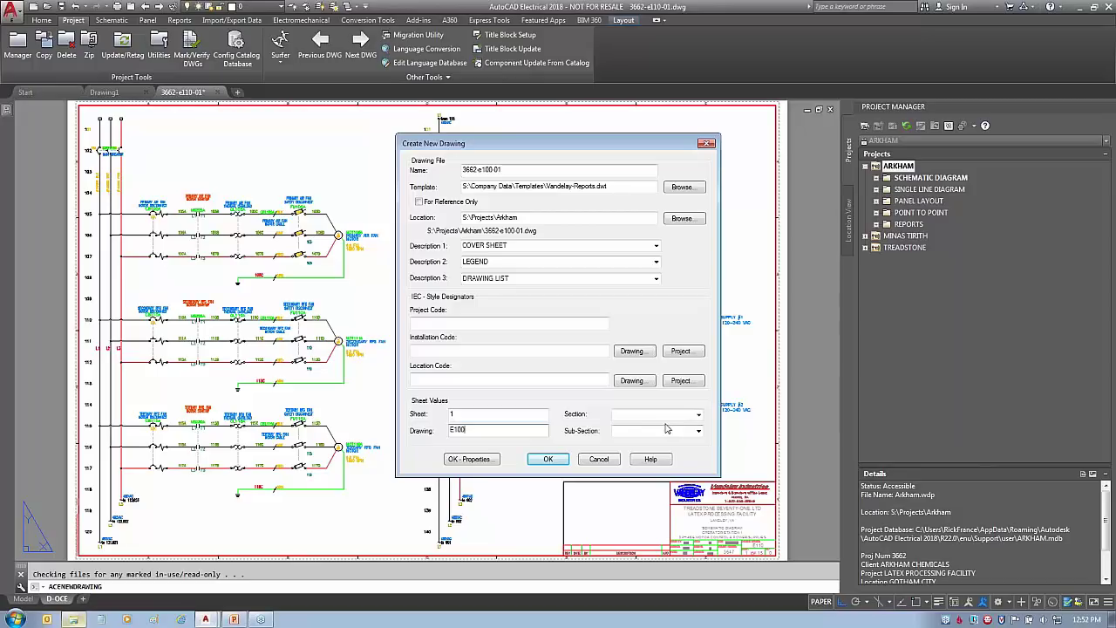
pyautogui.click(548, 461)
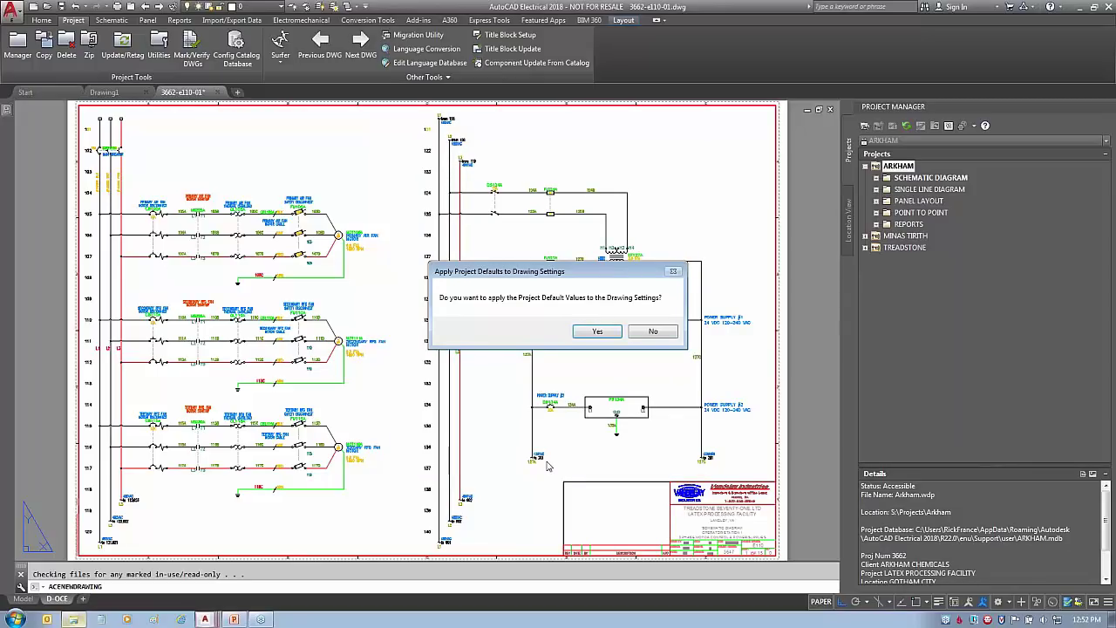
pyautogui.click(596, 333)
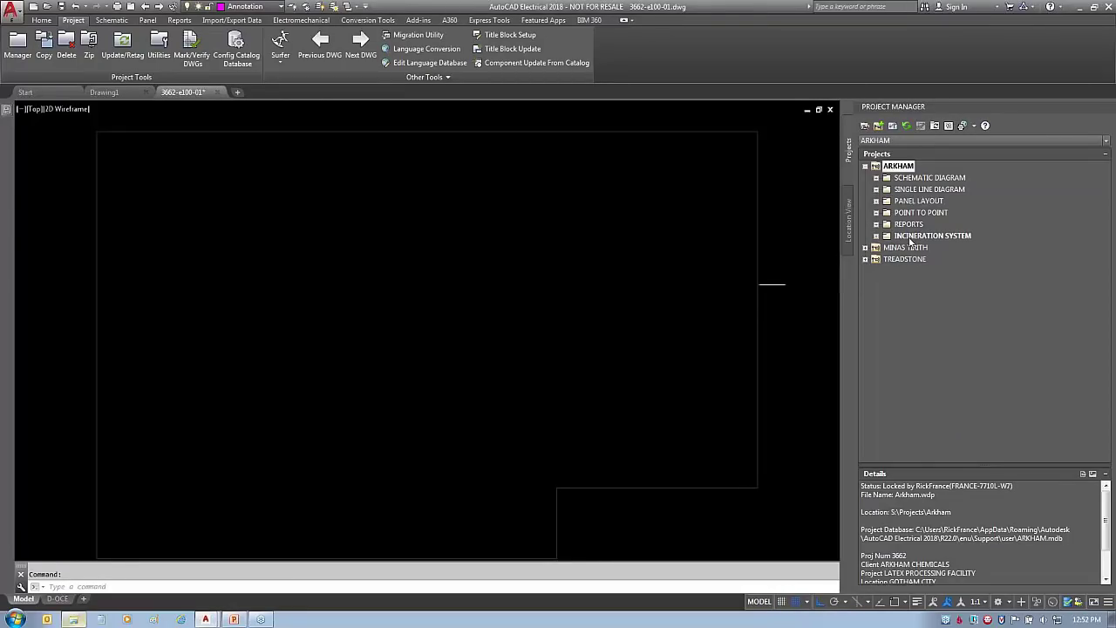
# Inspect the new drawing's details in the INCINERATION SYSTEM folder, and glance at the contents of the Minas Tirith and Treadstone projects
pyautogui.click(911, 238)
pyautogui.click(877, 236)
pyautogui.click(929, 248)
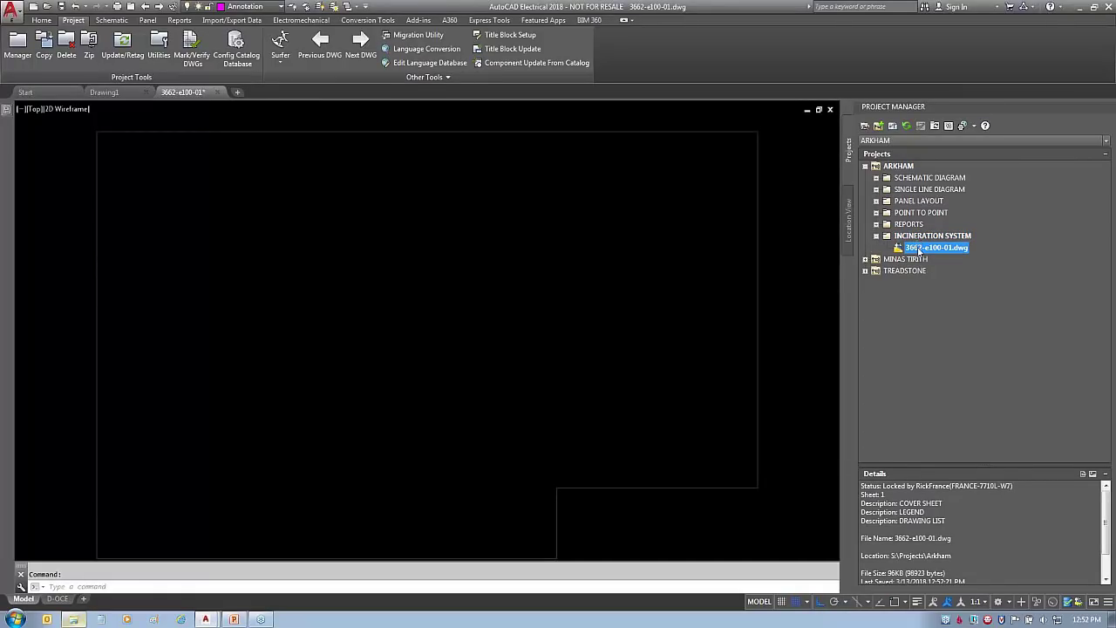
pyautogui.click(866, 260)
pyautogui.click(865, 259)
pyautogui.click(866, 270)
pyautogui.click(865, 270)
# Move 3662-e100-01.dwg out of the INCINERATION SYSTEM folder to the top of the Arkham project, above SCHEMATIC DIAGRAM
pyautogui.click(929, 237)
pyautogui.click(933, 248)
pyautogui.moveTo(933, 250); pyautogui.dragTo(913, 179)
# Remove the empty INCINERATION SYSTEM folder from the Arkham project and select the project's top-level entry
pyautogui.rightClick(913, 250)
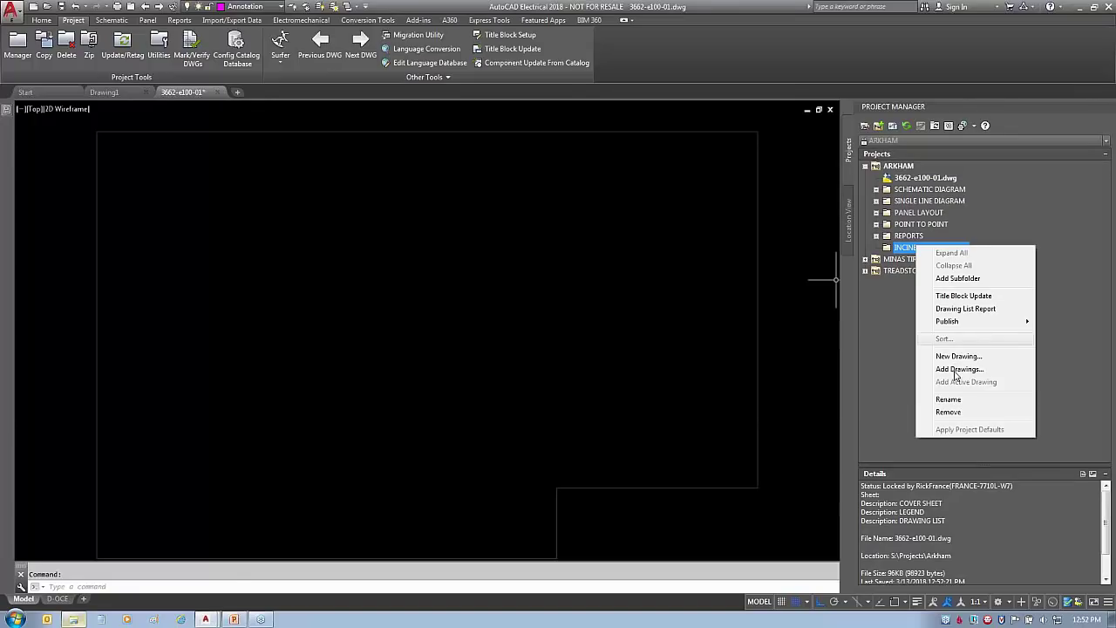
pyautogui.click(948, 412)
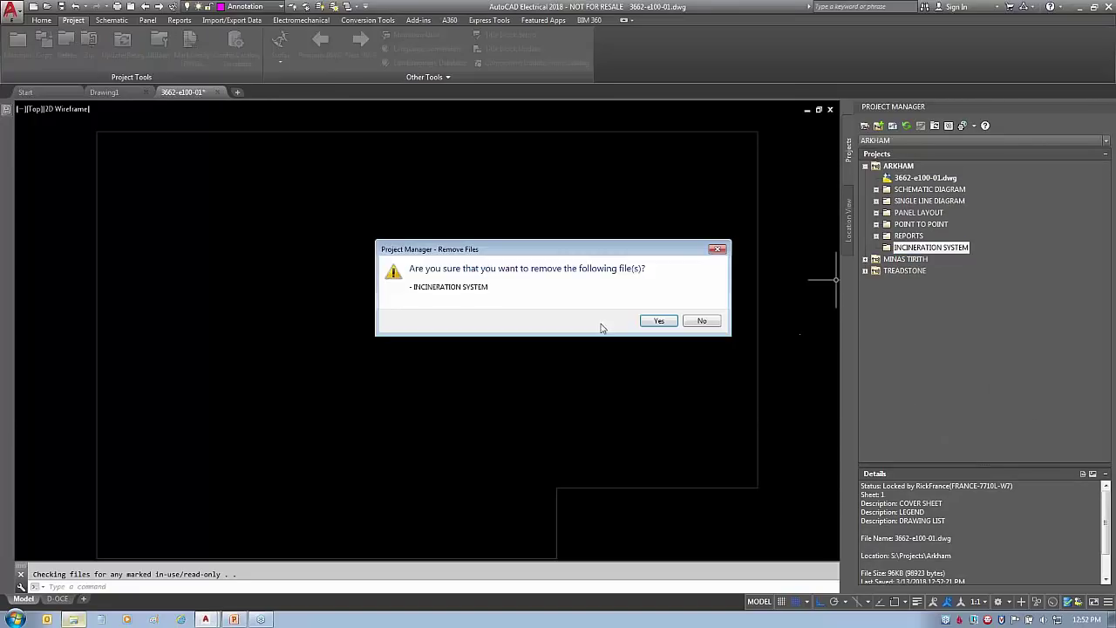
pyautogui.click(656, 324)
pyautogui.click(898, 166)
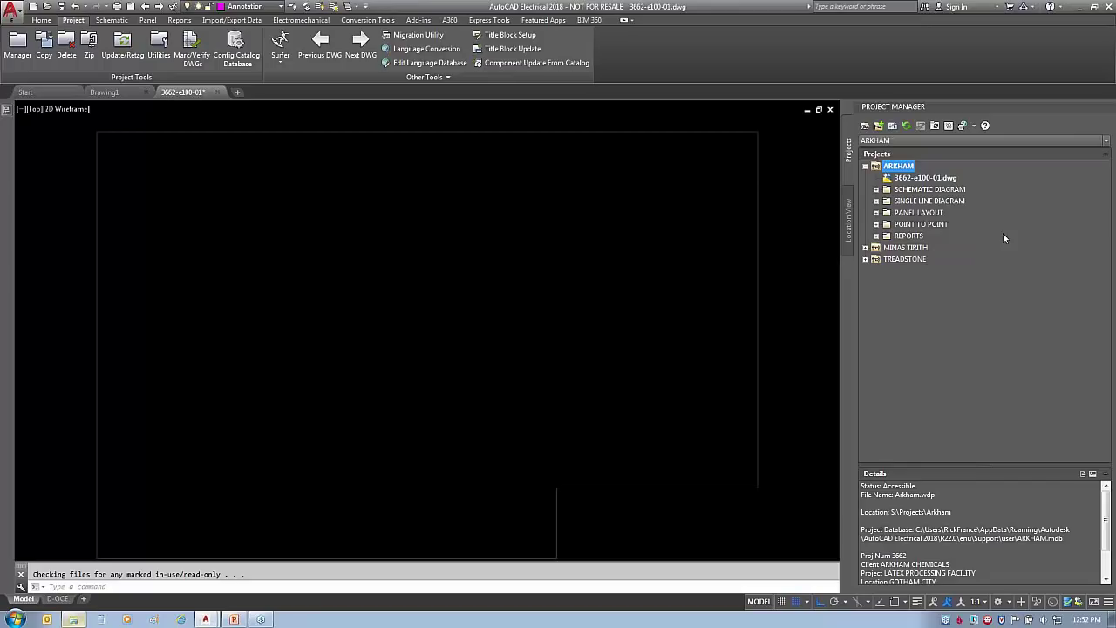
# Move 3662-e100-01.dwg to the end of the Arkham project, below REPORTS, and inspect the REPORTS and SCHEMATIC DIAGRAM drawings
pyautogui.moveTo(940, 178)
pyautogui.mouseDown()
pyautogui.moveTo(959, 227)
pyautogui.moveTo(935, 241)
pyautogui.mouseUp()
pyautogui.doubleClick(885, 225)
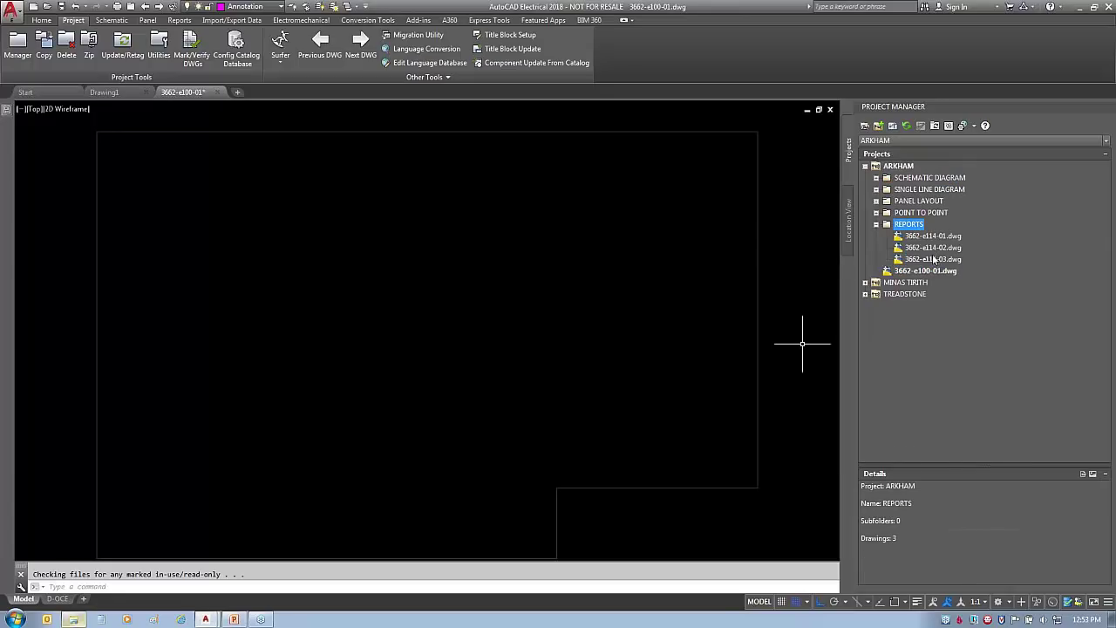
pyautogui.doubleClick(883, 178)
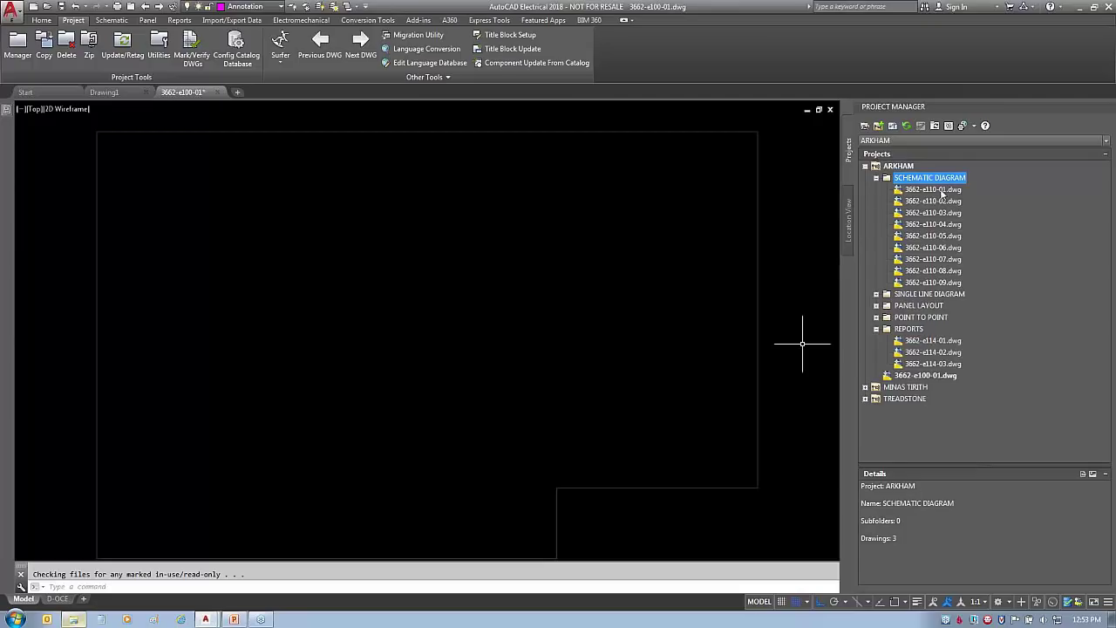
pyautogui.click(933, 192)
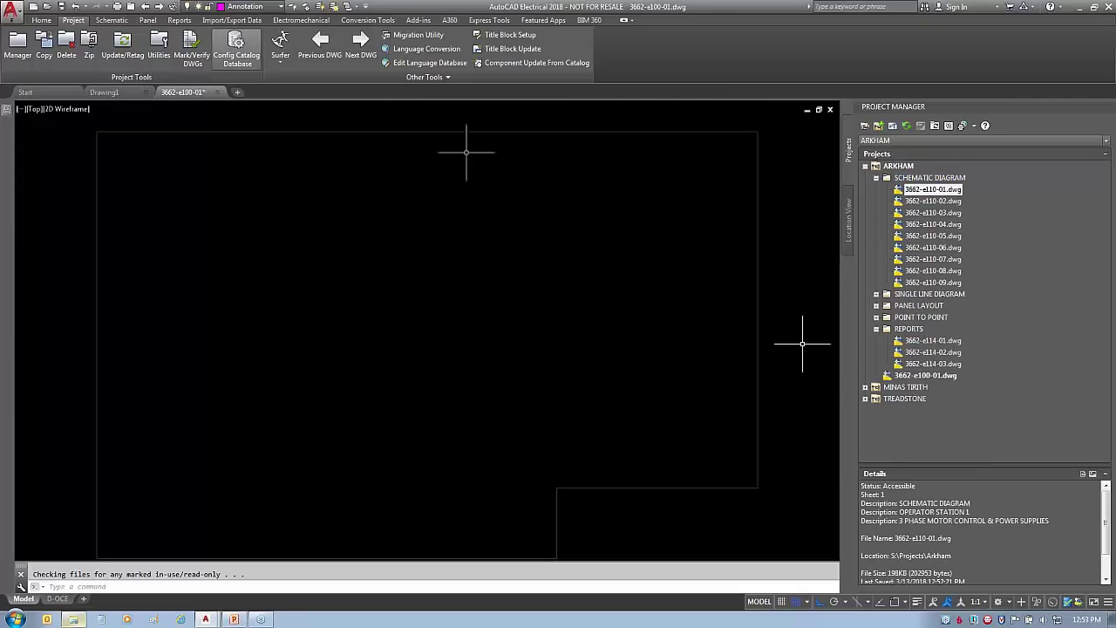
# Move 3662-e100-01.dwg back to the top of the Arkham project, above SCHEMATIC DIAGRAM, and collapse the expanded folders
pyautogui.doubleClick(879, 329)
pyautogui.moveTo(917, 342); pyautogui.dragTo(936, 179)
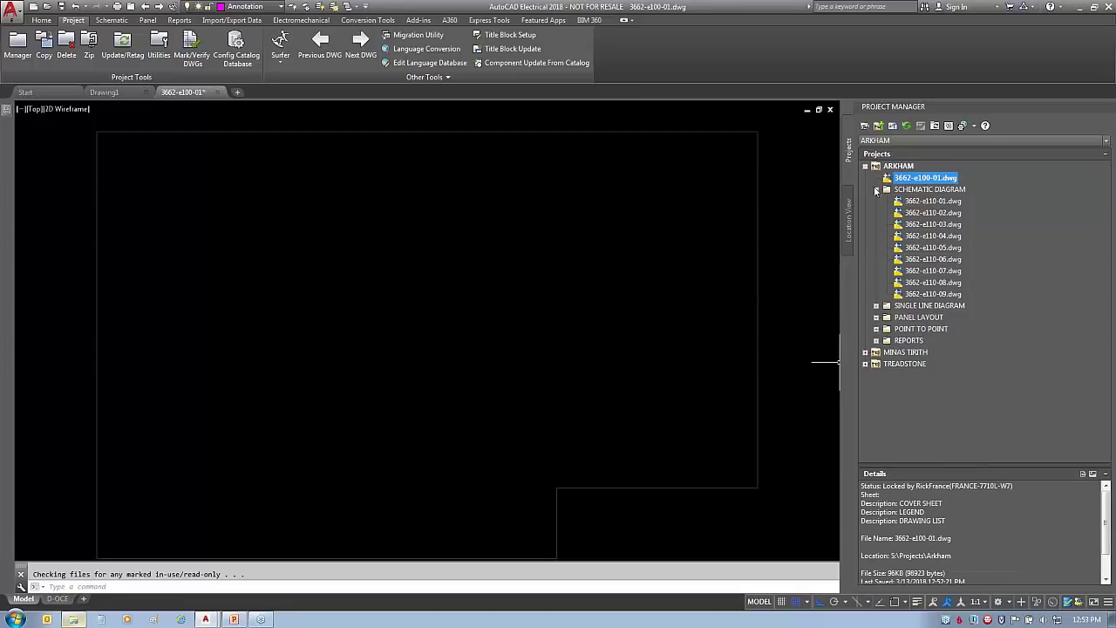
pyautogui.click(877, 190)
# Show the D-OCE layout and compare the title blocks of 3662-e100-01 and the adjacent drawing 3662-e110-01, ending on the cover sheet
pyautogui.click(56, 599)
pyautogui.scroll(5, 741, 531)
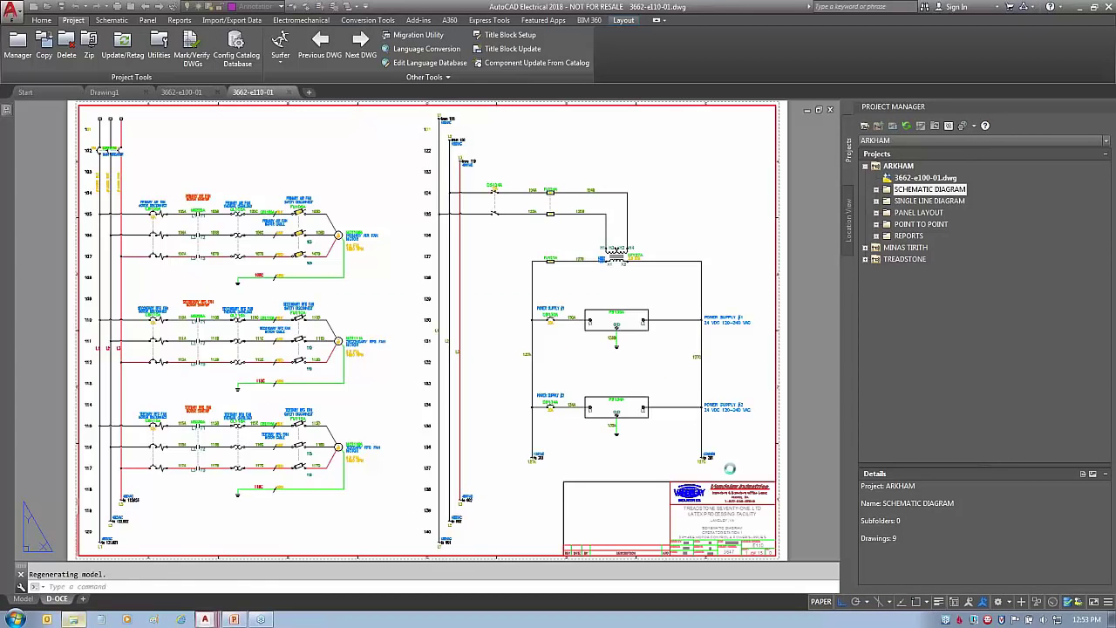
pyautogui.scroll(4, 798, 549)
pyautogui.moveTo(809, 551); pyautogui.dragTo(811, 516, button='middle')
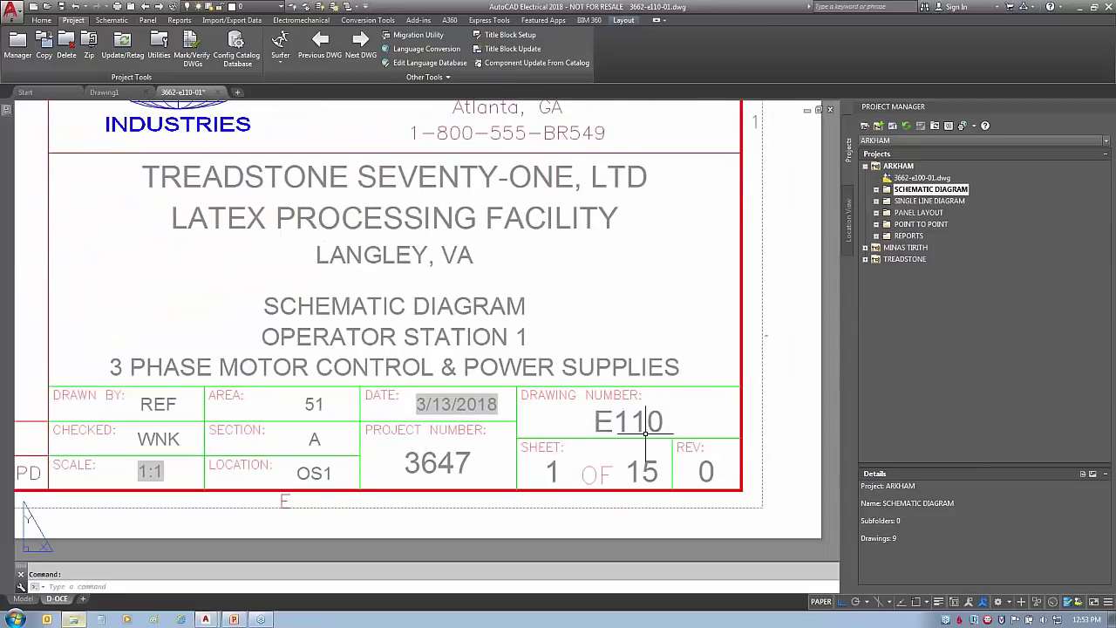
pyautogui.scroll(-6, 651, 401)
pyautogui.middleClick(739, 348)
pyautogui.middleClick(739, 348)
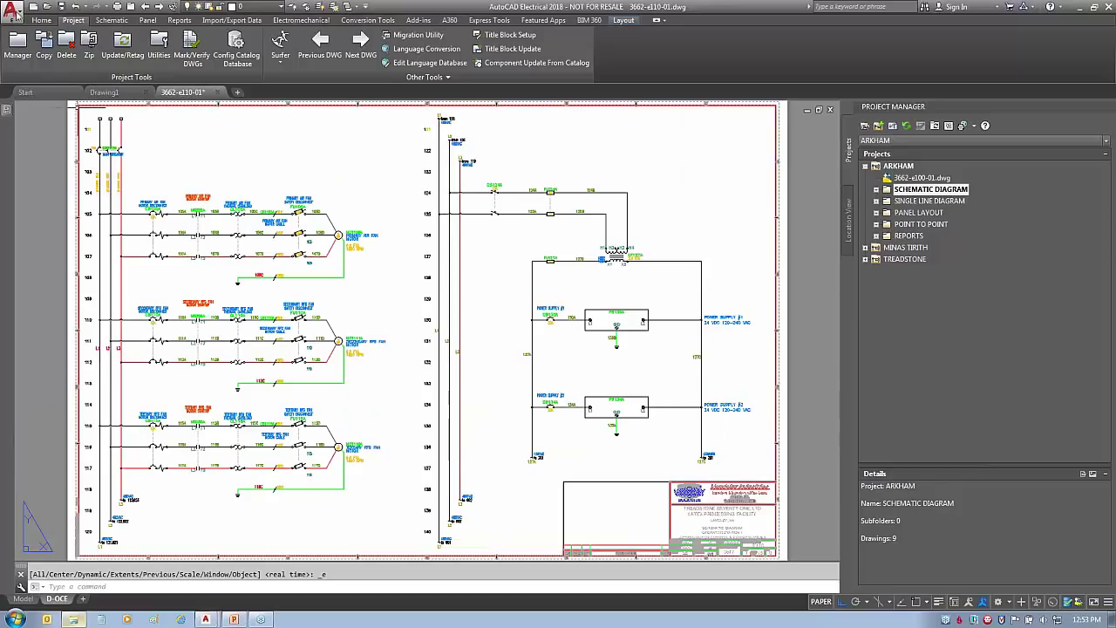
pyautogui.click(145, 7)
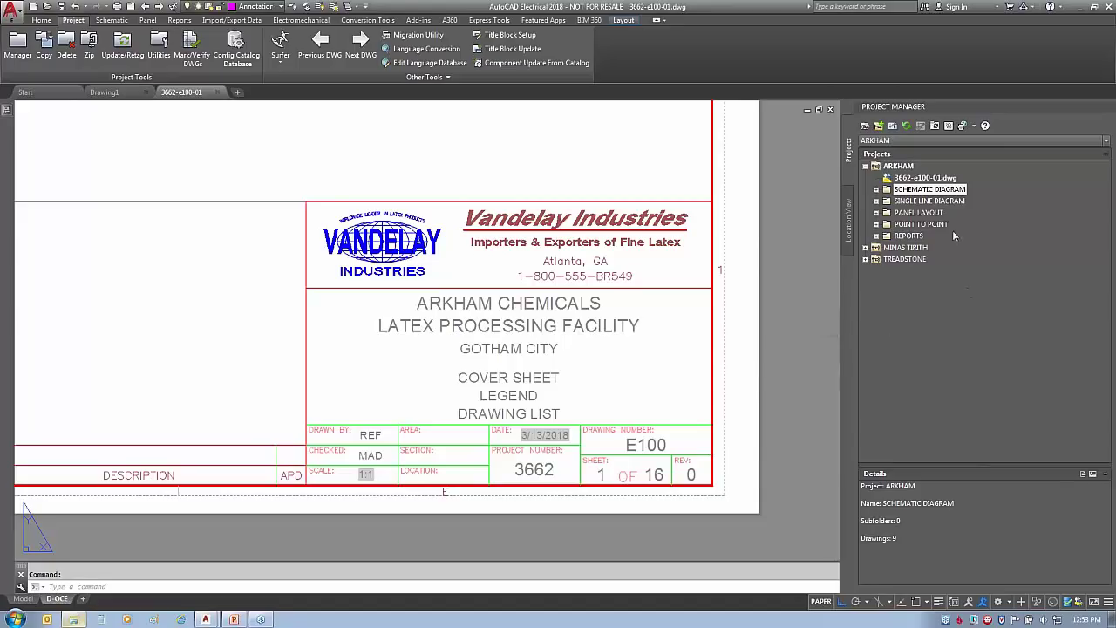
# Expand all folders of the Arkham project to list every drawing
pyautogui.click(908, 167)
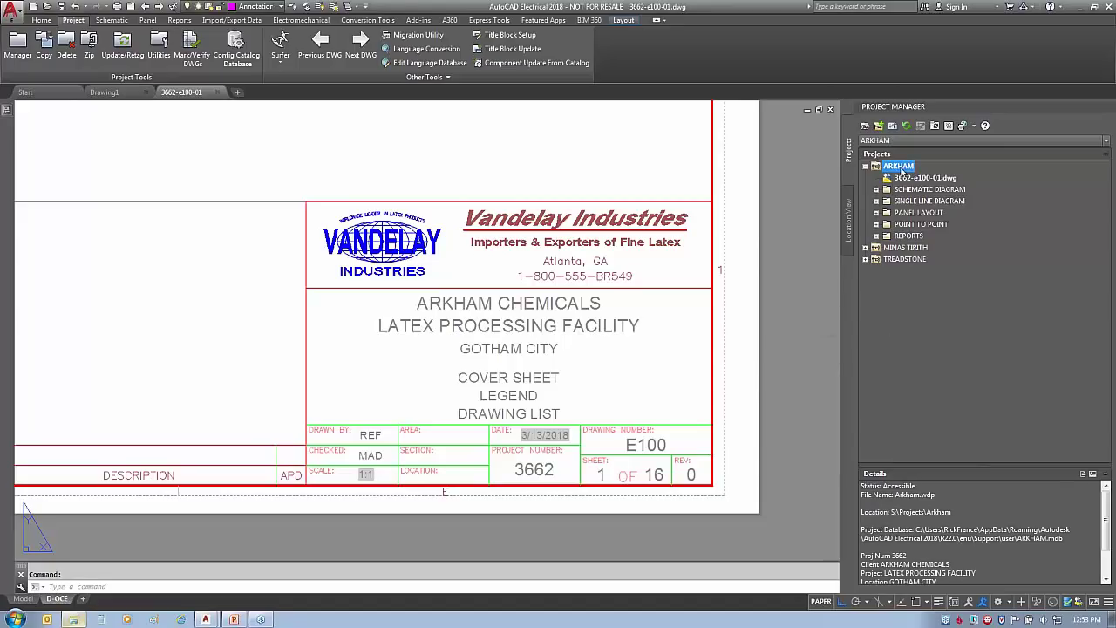
pyautogui.rightClick(901, 170)
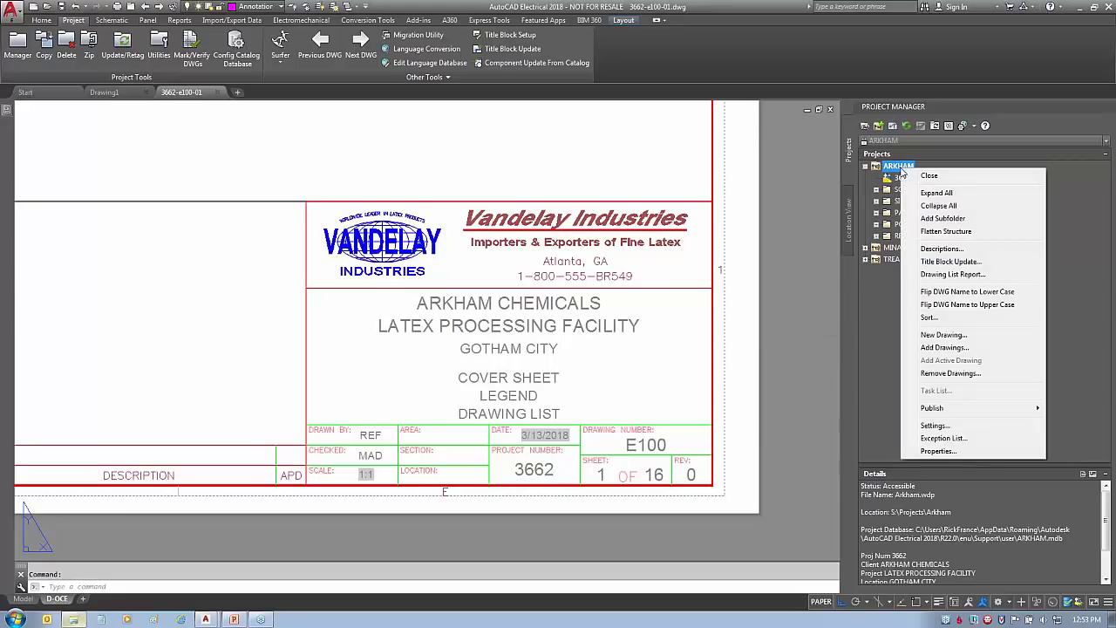
pyautogui.click(937, 193)
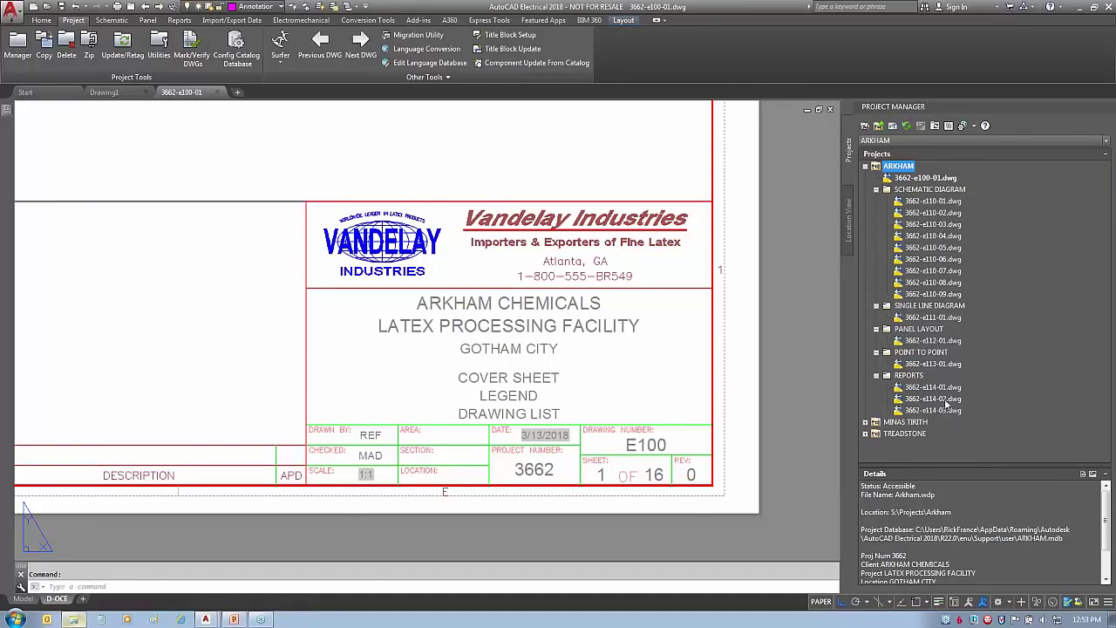
# Flip all Arkham drawing names to upper case and back to lower case
pyautogui.rightClick(904, 168)
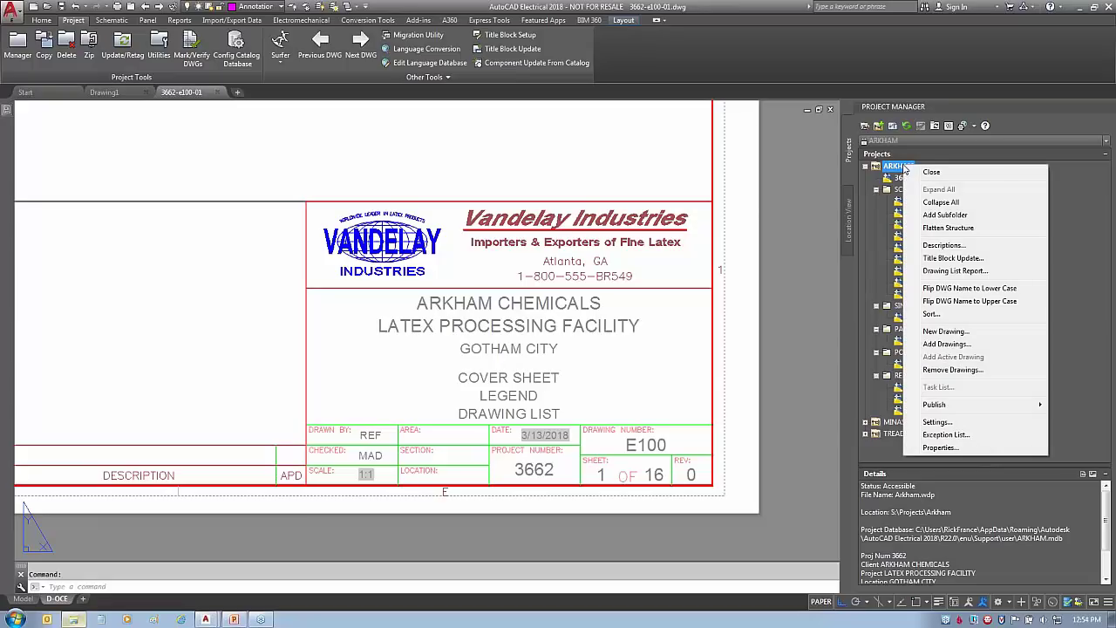
pyautogui.click(950, 302)
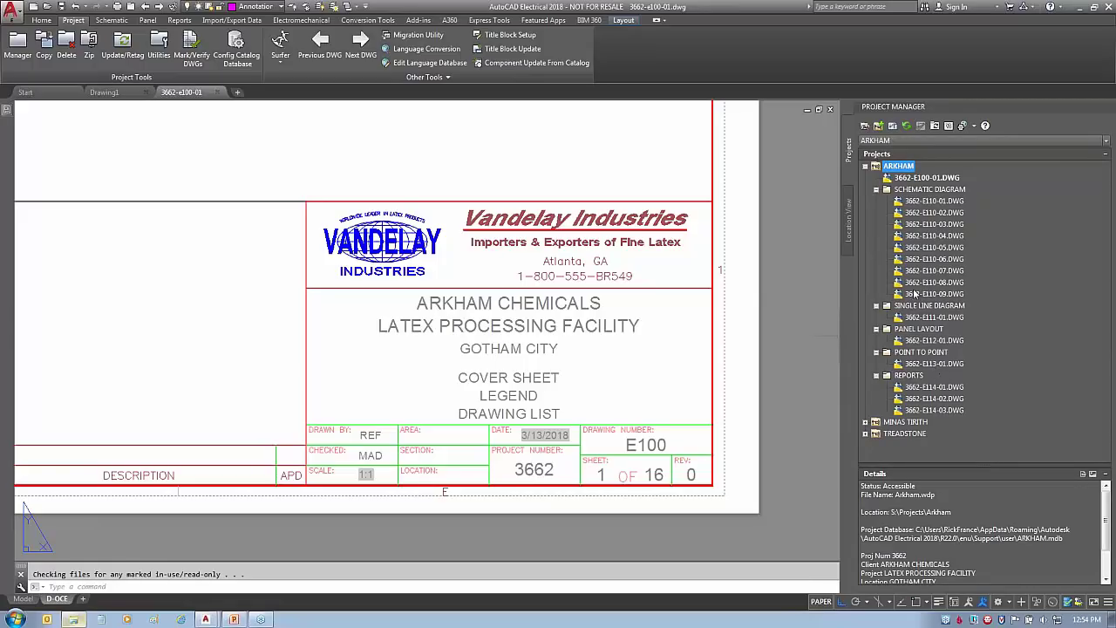
pyautogui.rightClick(898, 166)
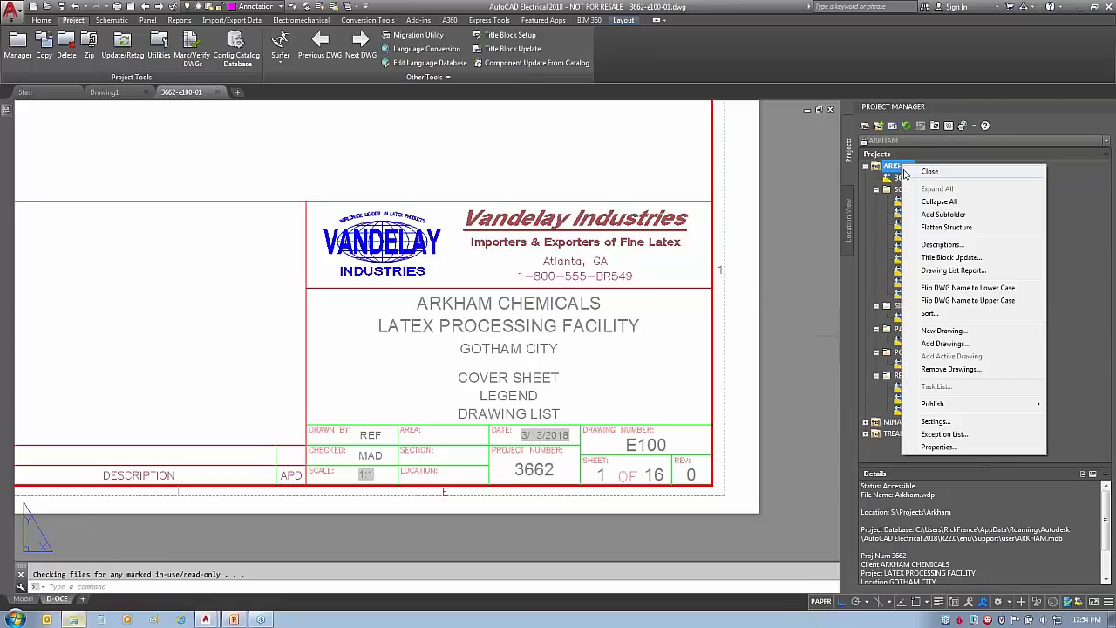
pyautogui.click(968, 288)
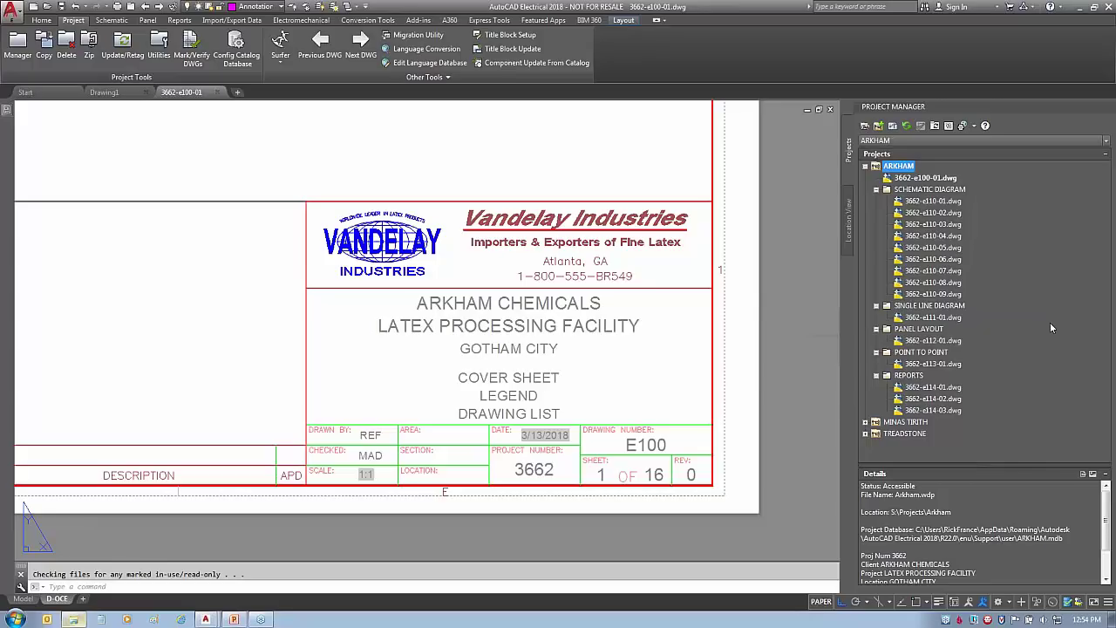
# Collapse the whole Arkham project tree and expand all of it again
pyautogui.rightClick(898, 166)
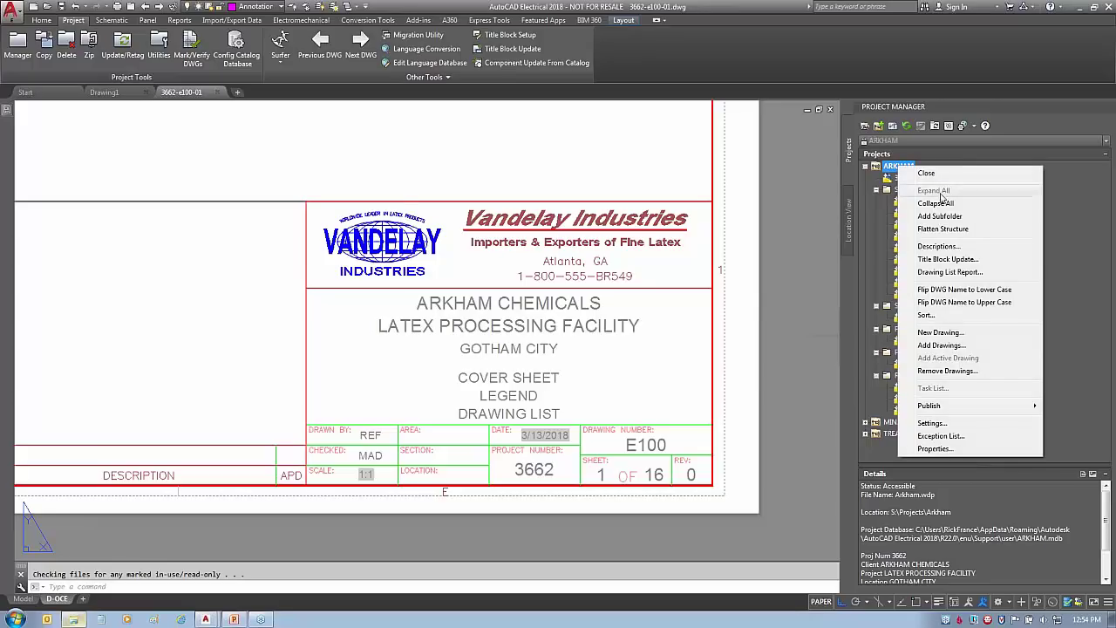
pyautogui.click(939, 203)
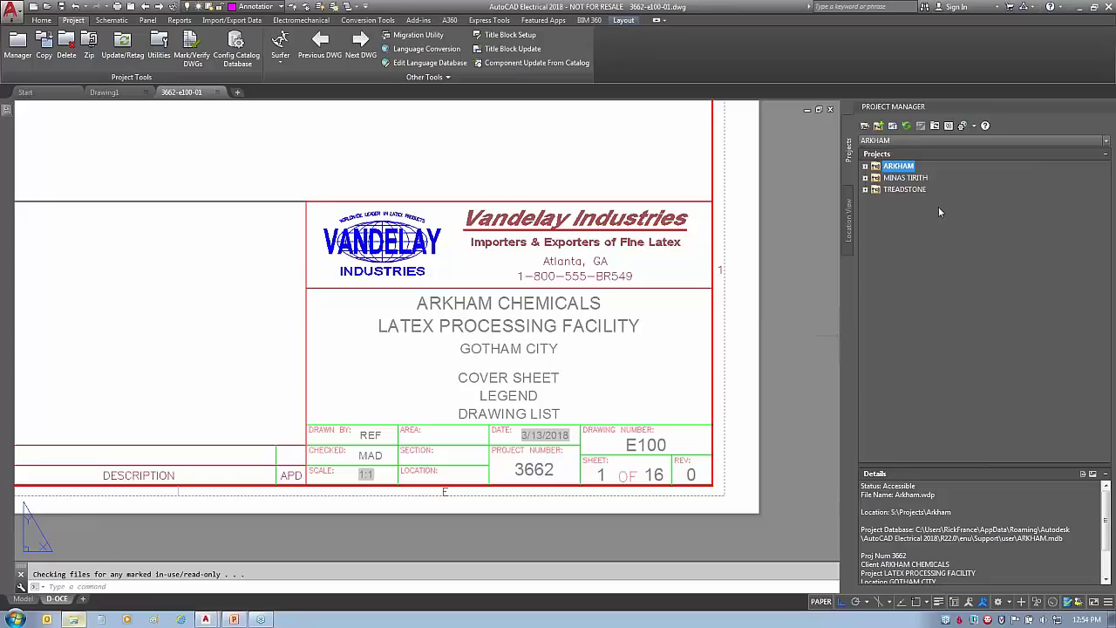
pyautogui.rightClick(897, 165)
pyautogui.click(929, 188)
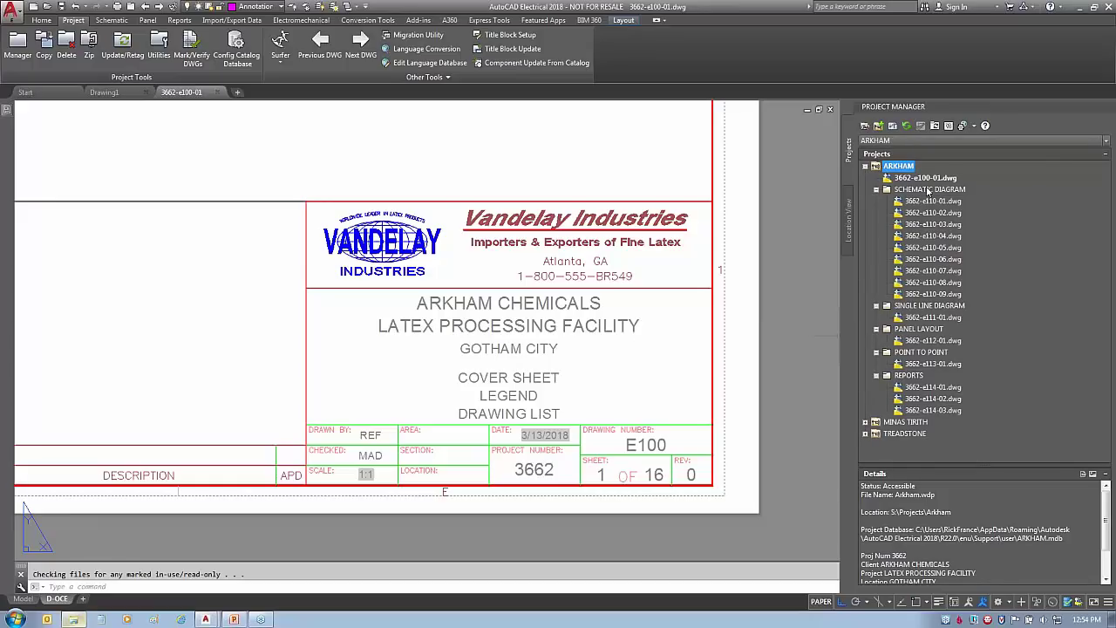
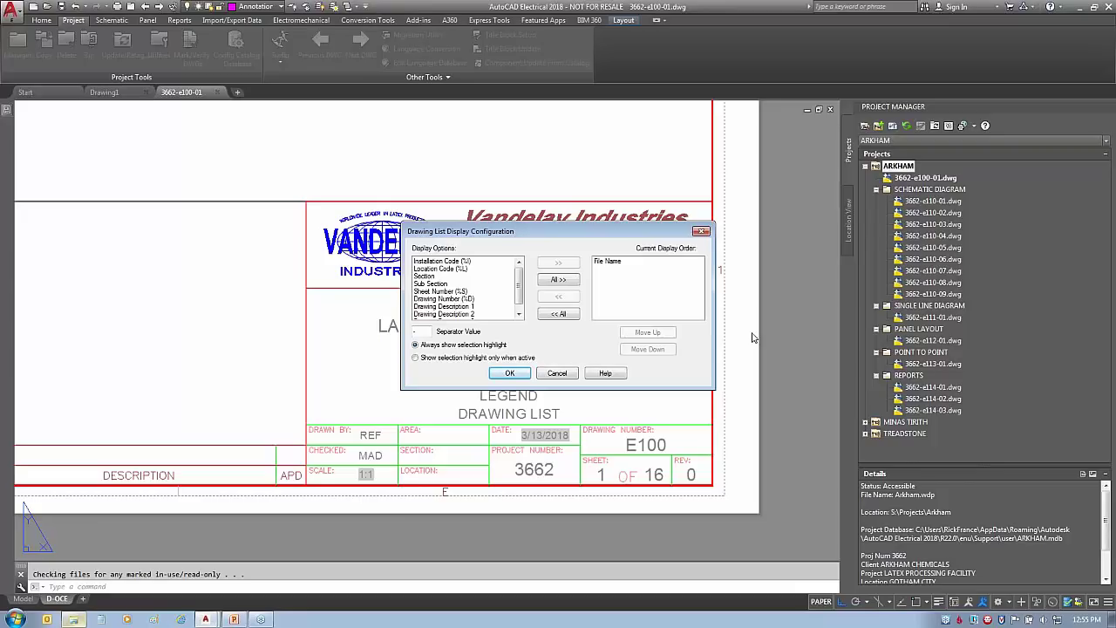
# Configure the drawing list to display Location Code (%L), Sheet Number (%S) and Drawing Description 3 instead of File Name
pyautogui.click(611, 262)
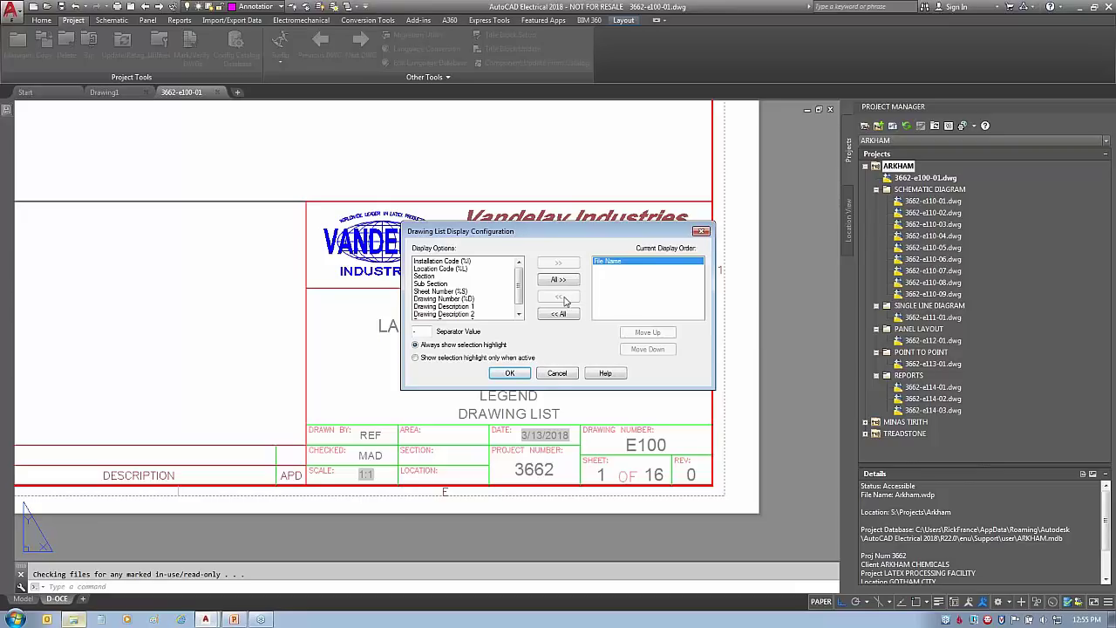
pyautogui.click(559, 296)
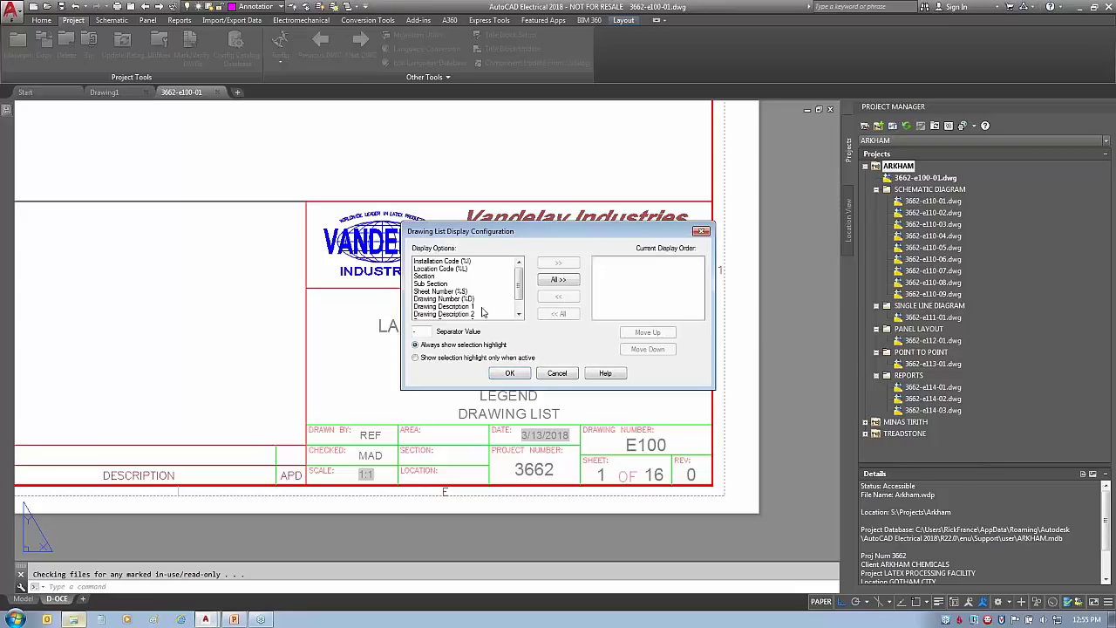
pyautogui.click(440, 270)
pyautogui.click(558, 263)
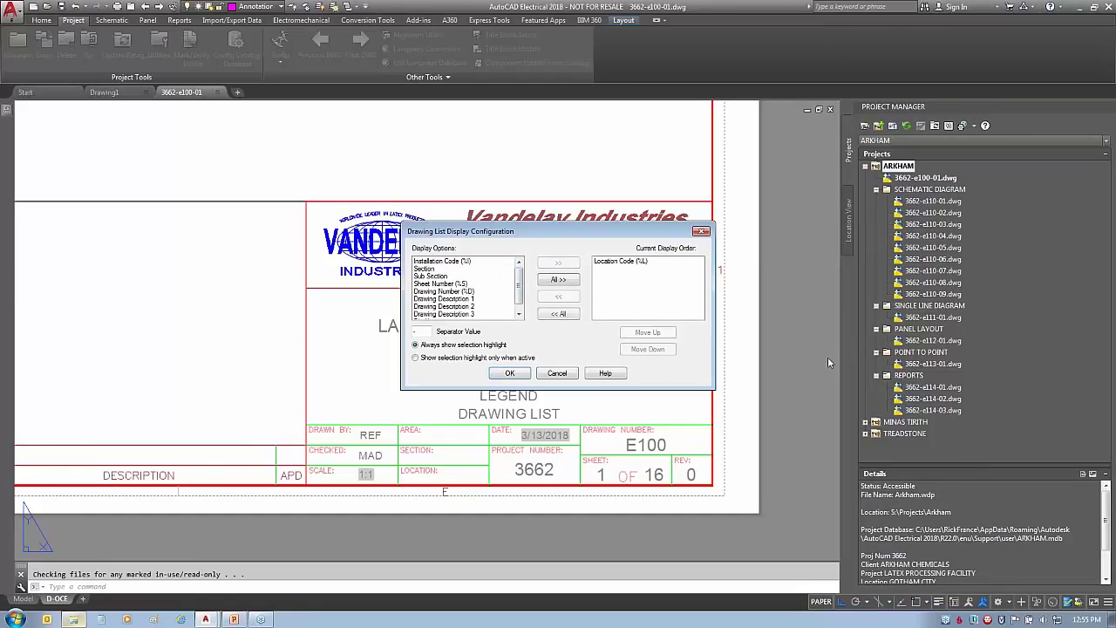
pyautogui.click(456, 285)
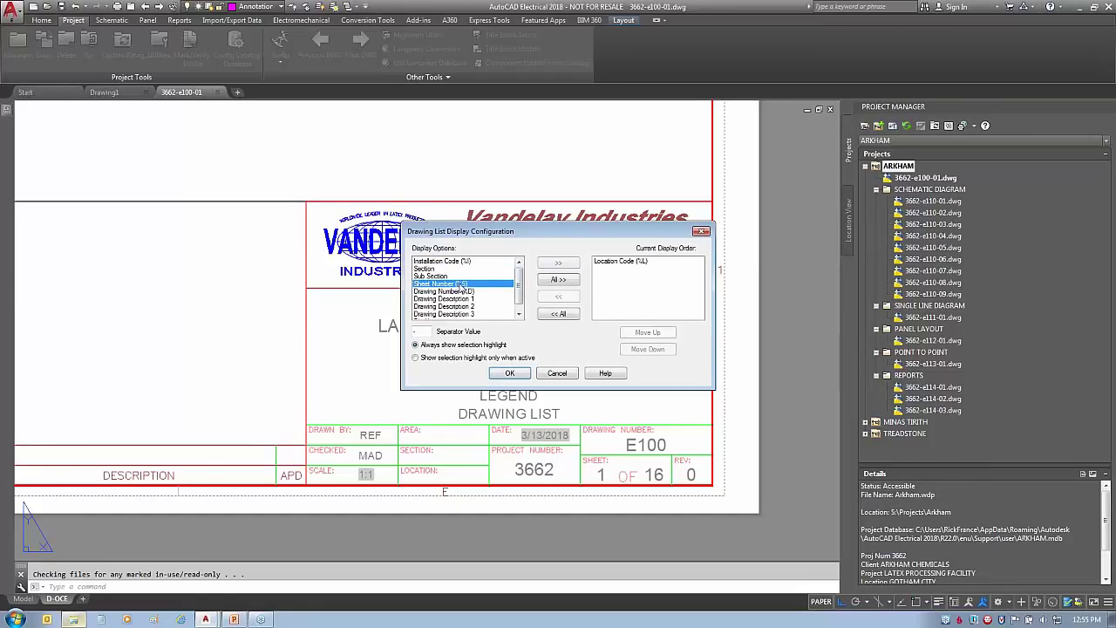
pyautogui.click(563, 263)
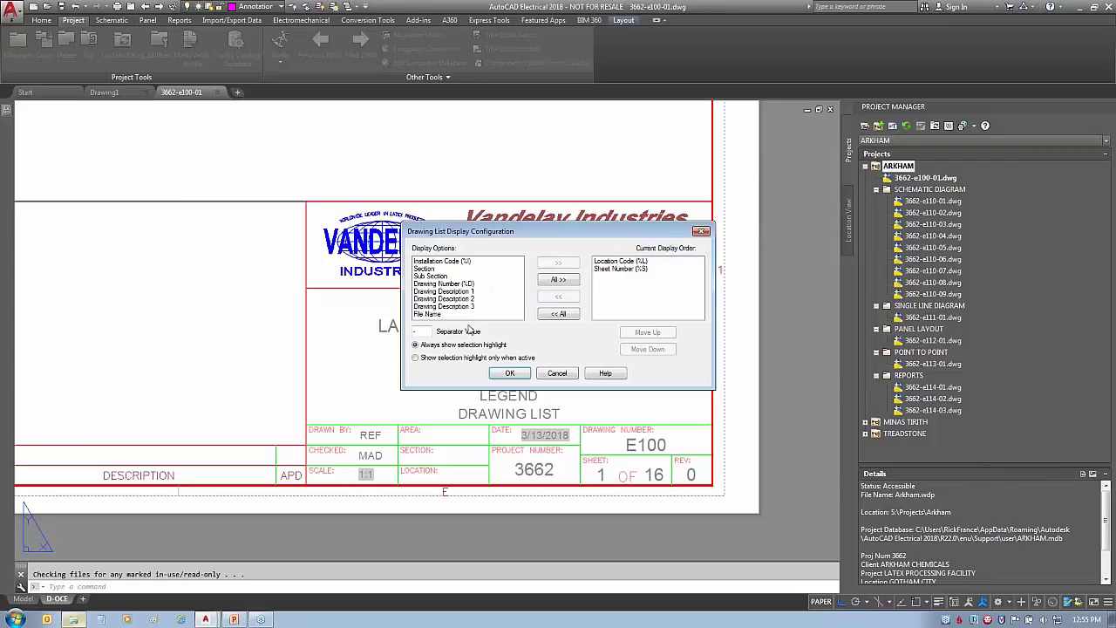
pyautogui.click(464, 306)
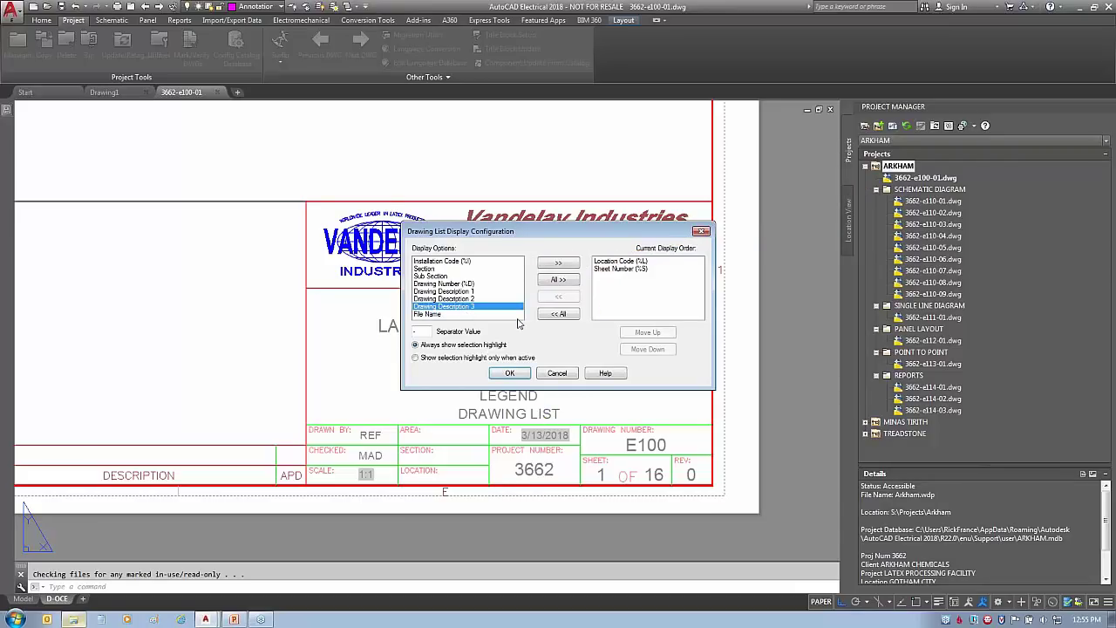
pyautogui.click(559, 264)
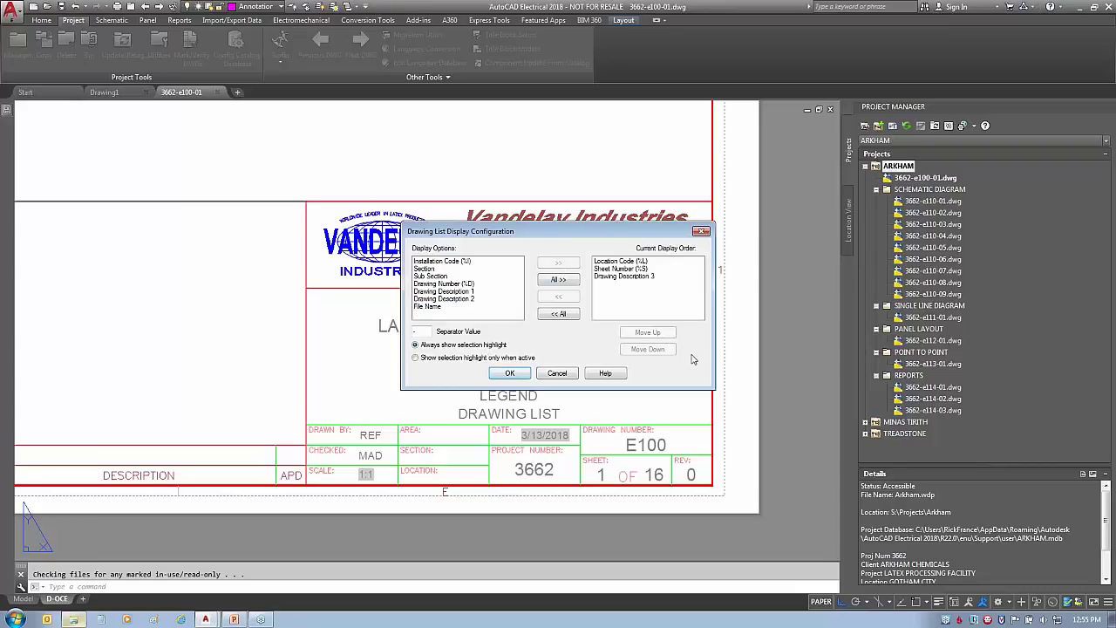
pyautogui.click(510, 373)
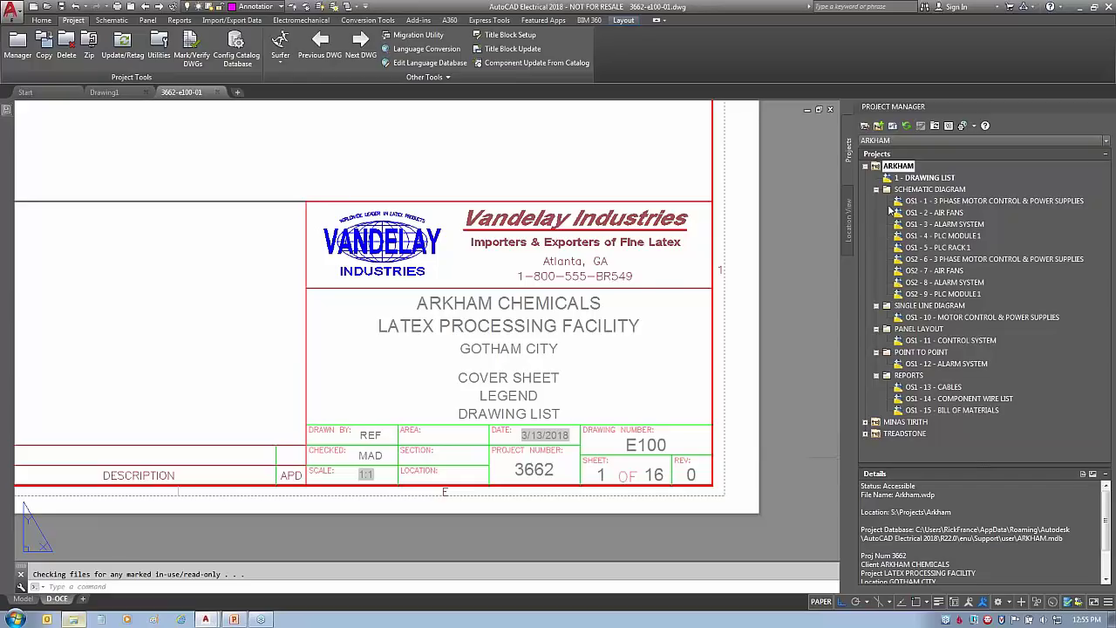
pyautogui.moveTo(900, 192)
pyautogui.mouseDown()
pyautogui.moveTo(886, 251)
pyautogui.moveTo(894, 295)
pyautogui.mouseUp()
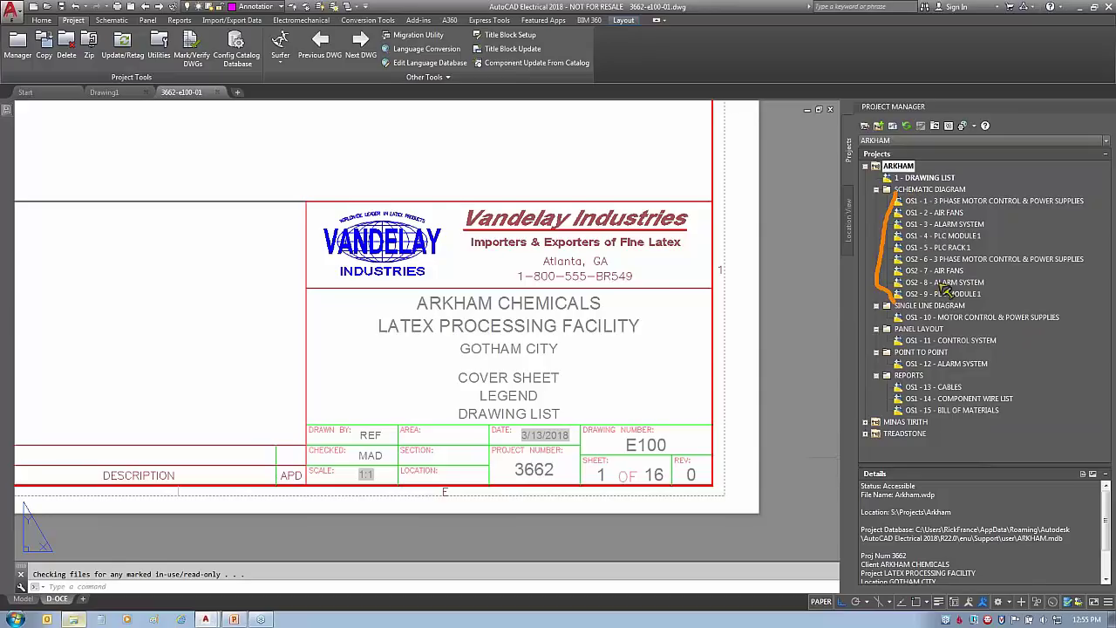
pyautogui.moveTo(934, 173); pyautogui.dragTo(950, 147)
pyautogui.moveTo(996, 193); pyautogui.dragTo(1018, 133)
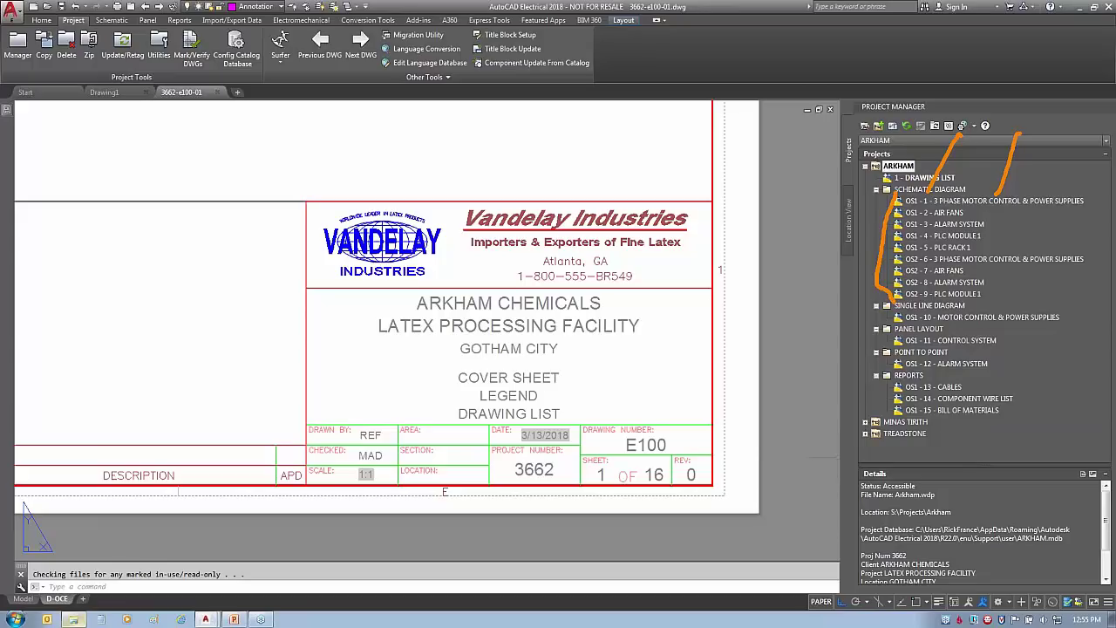
pyautogui.press('Escape')
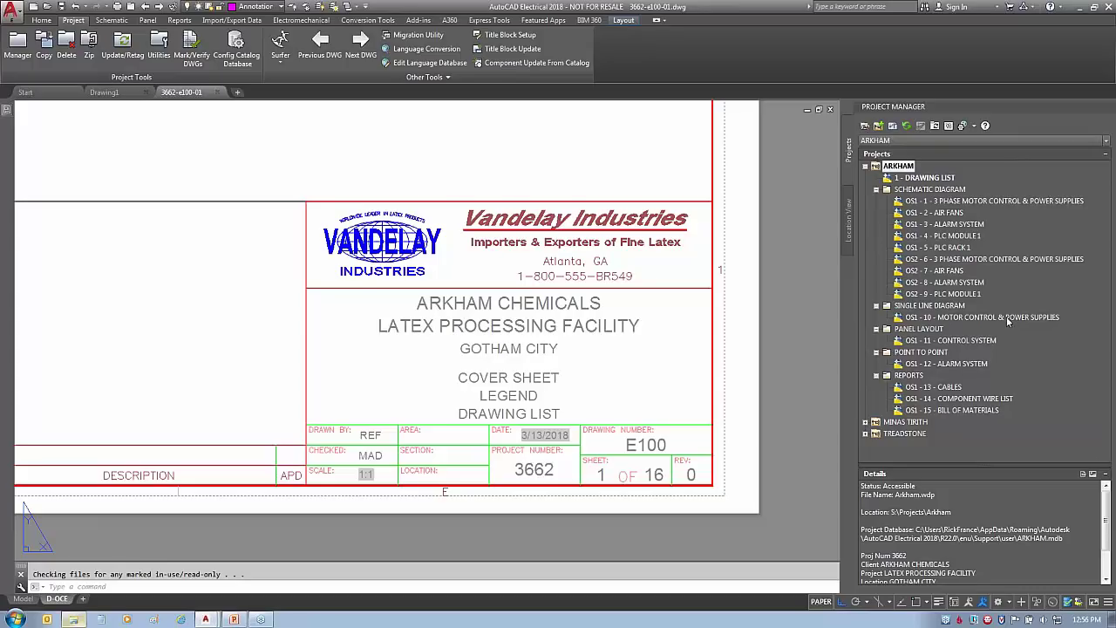
# Inspect the details of the OS2 PLC MODULE 1 drawing in Arkham and how the Treadstone project's drawings are listed
pyautogui.click(937, 294)
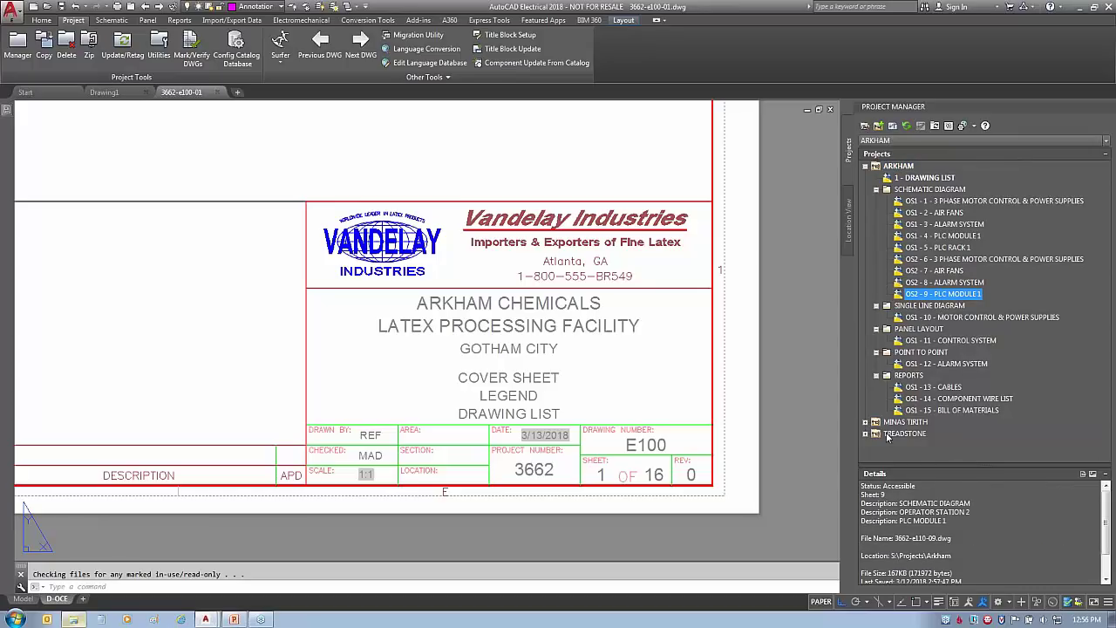
pyautogui.click(865, 437)
pyautogui.scroll(-2, 945, 410)
pyautogui.click(942, 398)
pyautogui.click(873, 329)
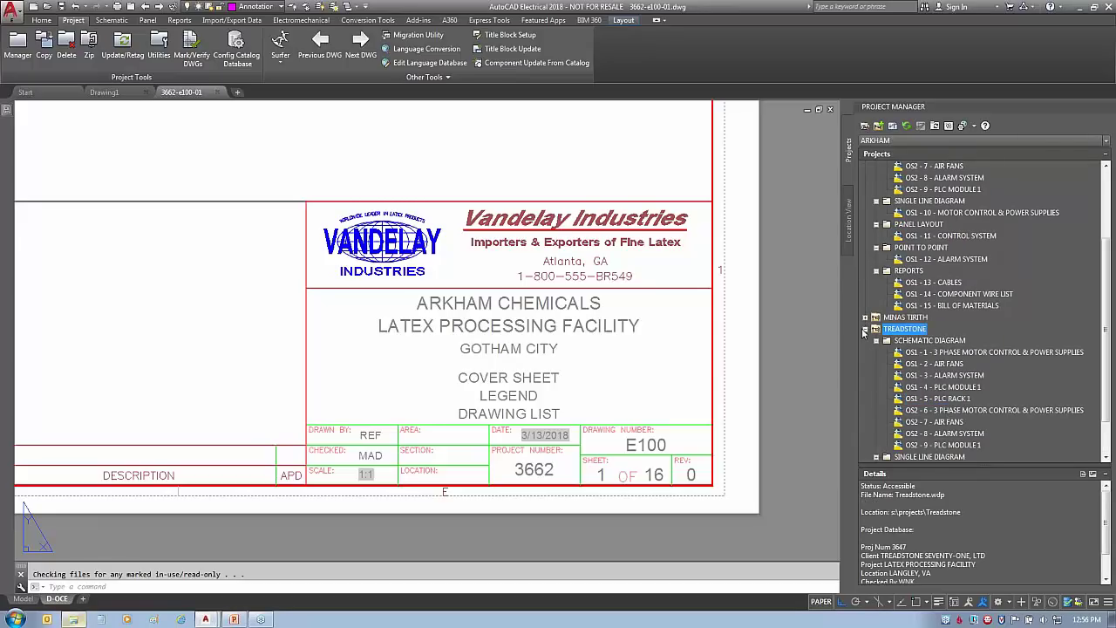
# Inspect the details of the OS2 PLC MODULE 1 RACK 2 schematic drawing in the Minas Tirith project and collapse that project
pyautogui.click(864, 328)
pyautogui.click(865, 422)
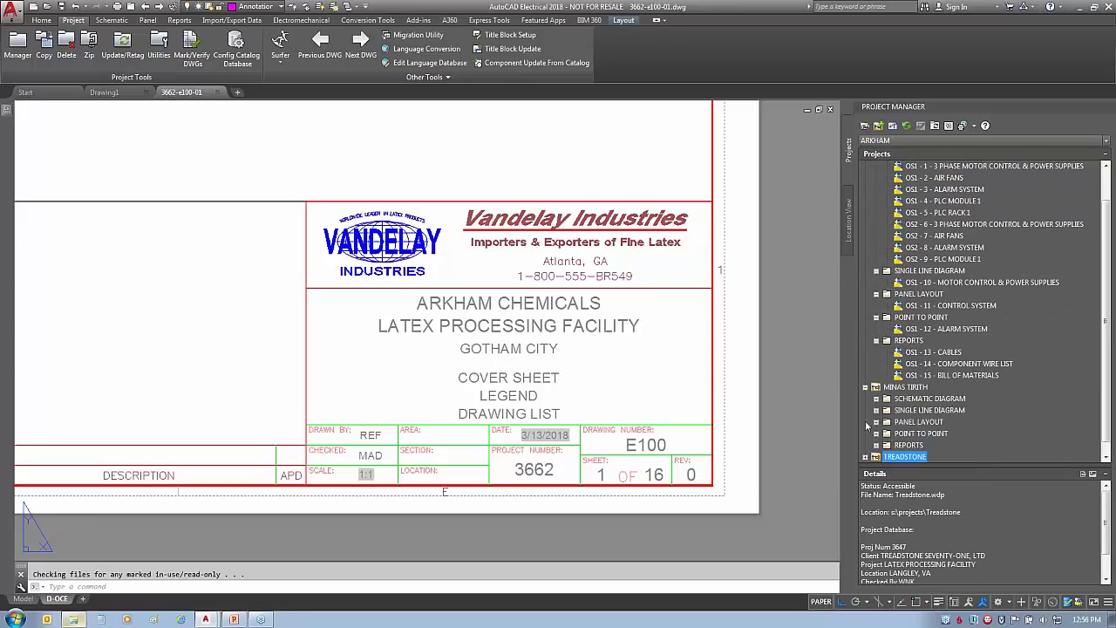
pyautogui.click(876, 398)
pyautogui.click(951, 398)
pyautogui.click(956, 445)
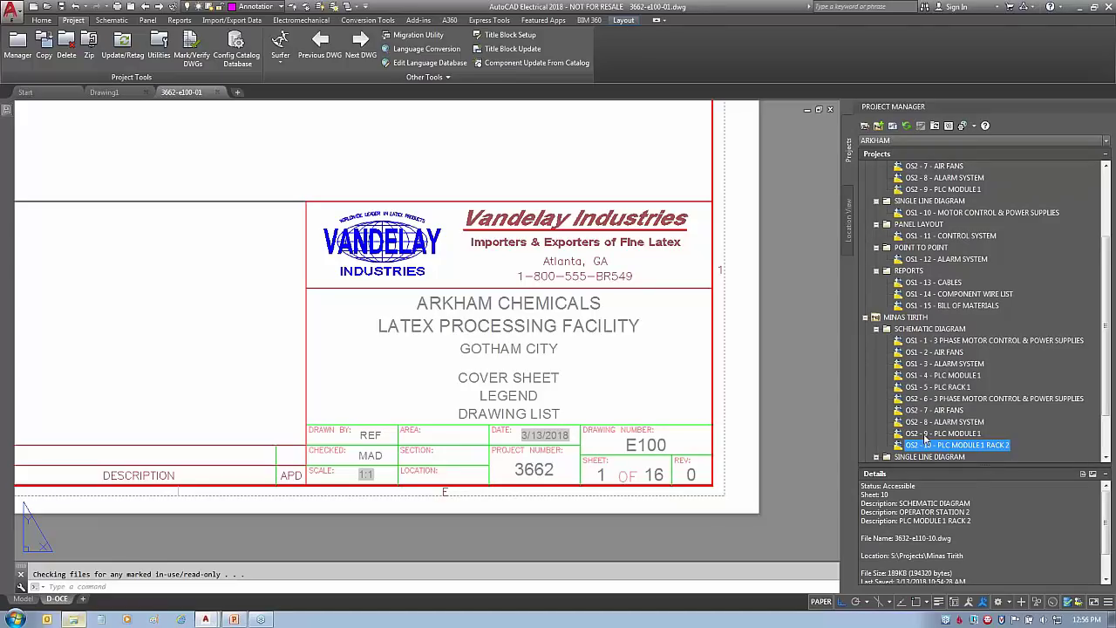
pyautogui.click(73, 619)
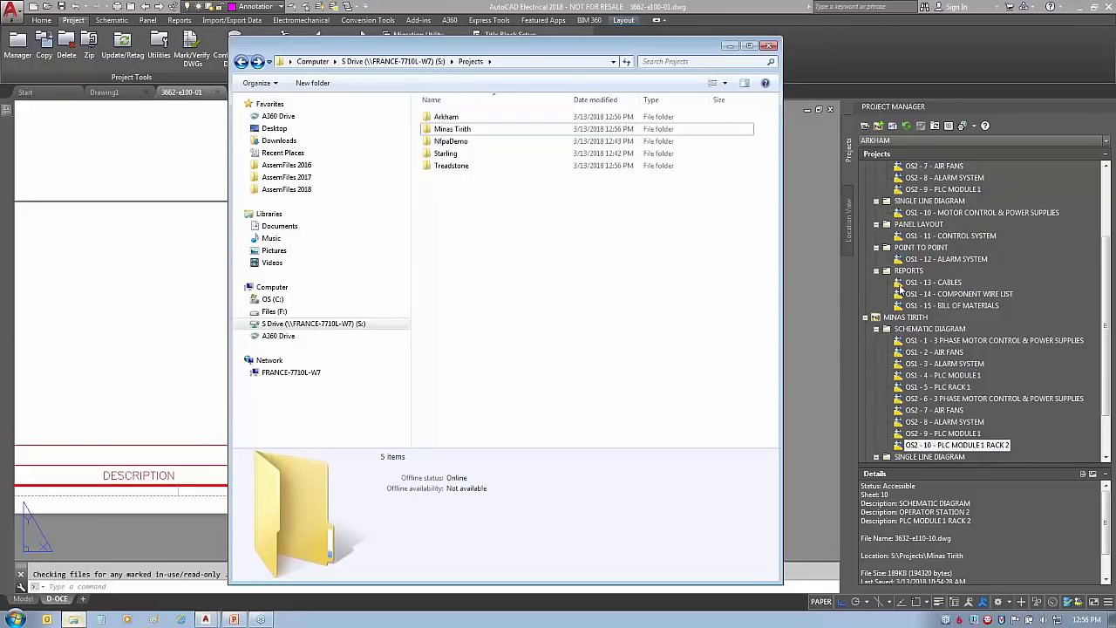
pyautogui.click(867, 317)
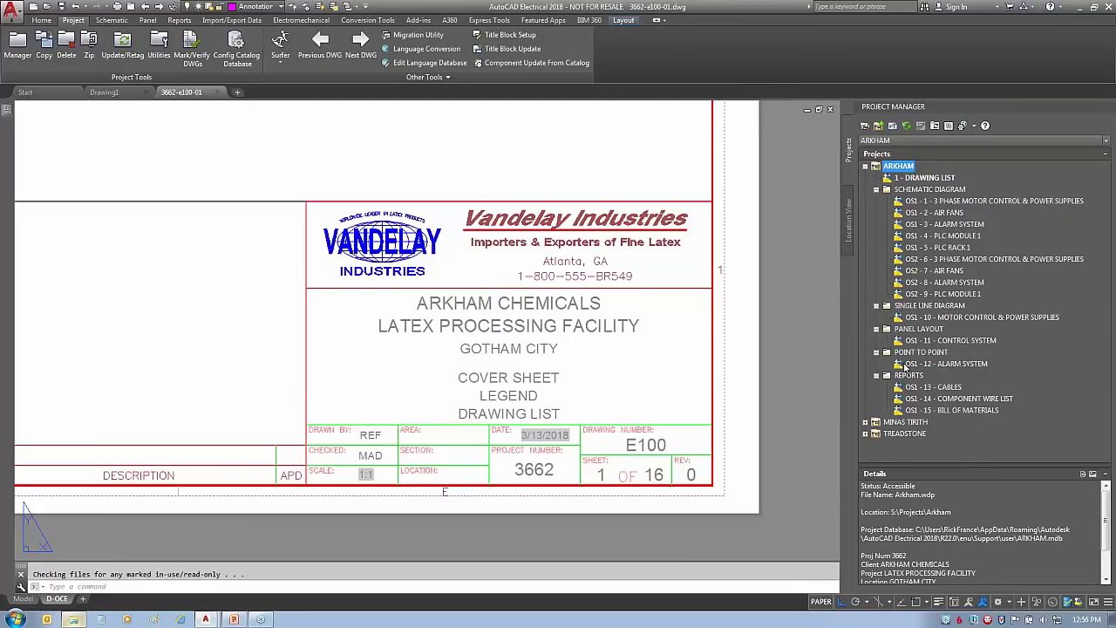
# In Windows Explorer, copy 3632-e110-10.dwg from the Minas Tirith project folder into the Arkham folder and close the window
pyautogui.click(73, 619)
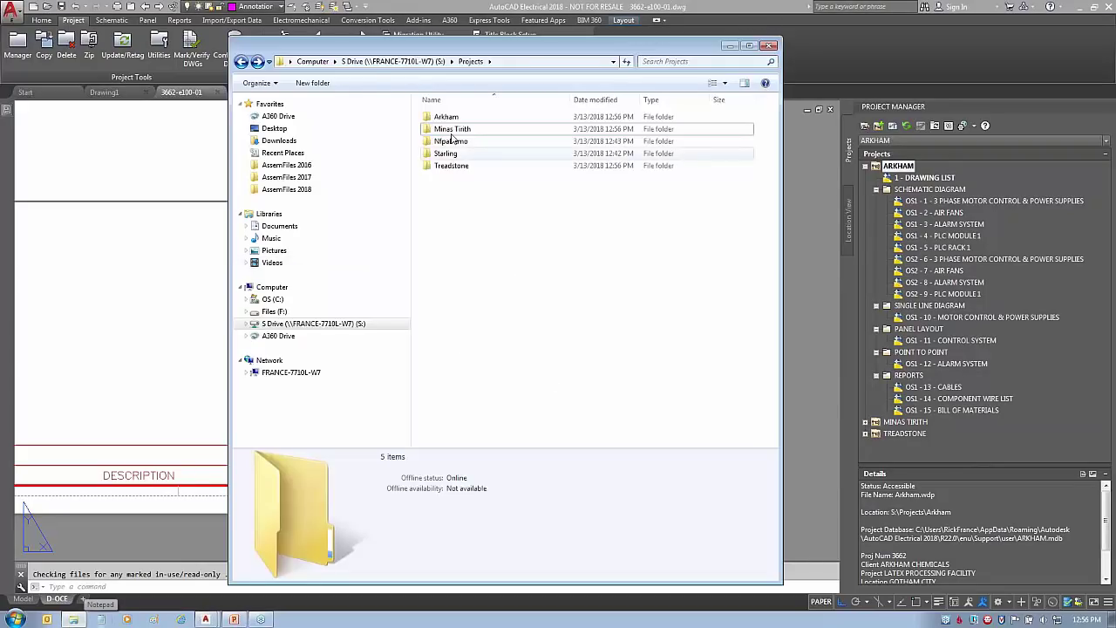
pyautogui.doubleClick(514, 129)
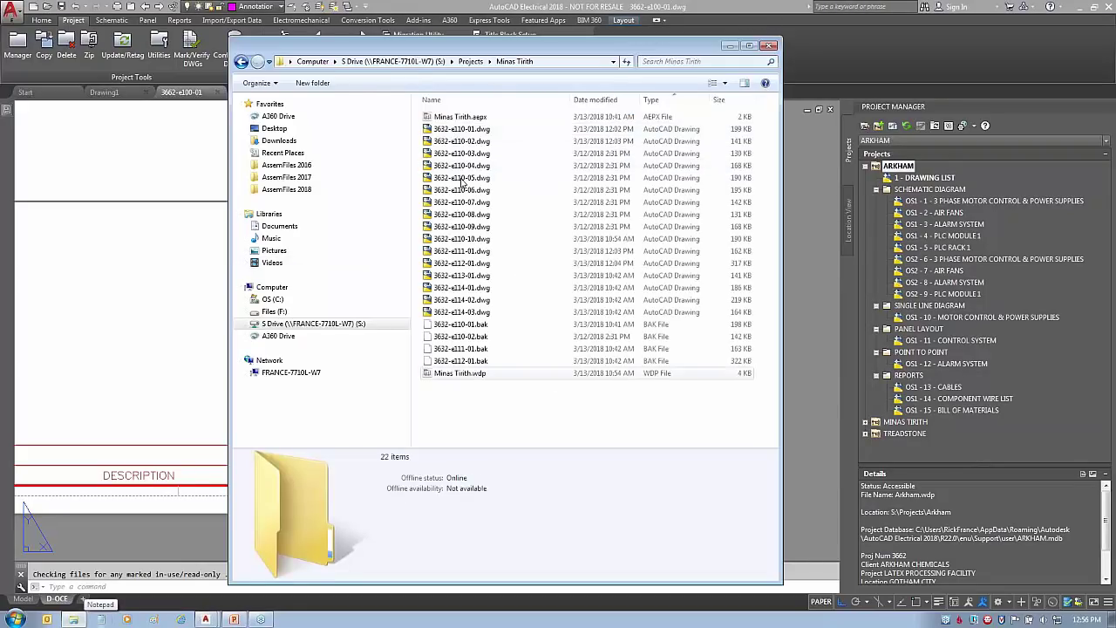
pyautogui.click(457, 240)
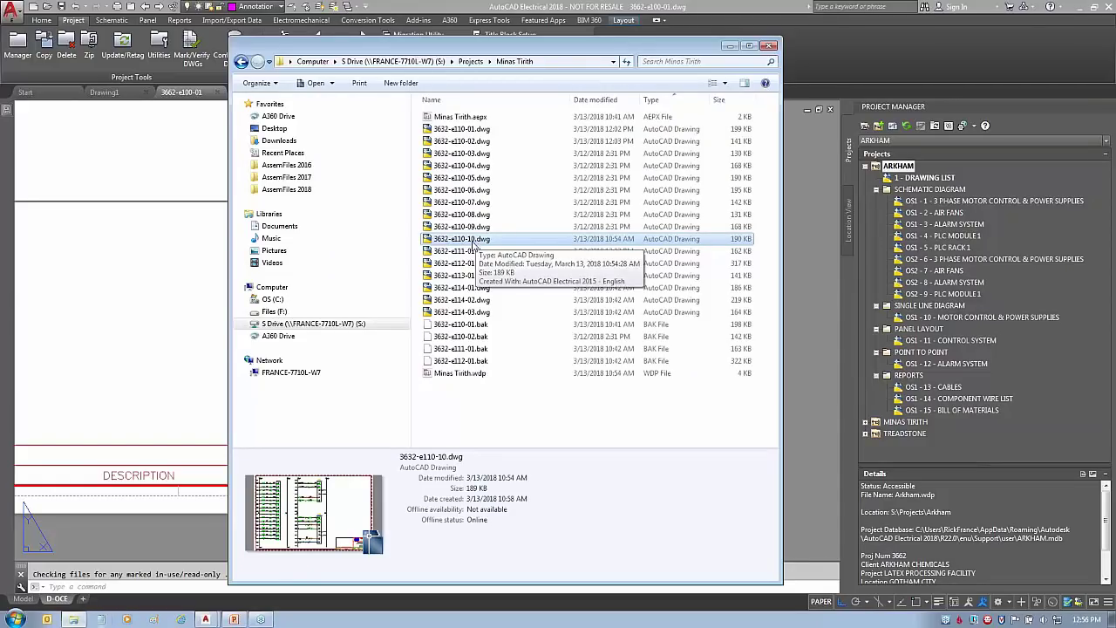
pyautogui.rightClick(467, 245)
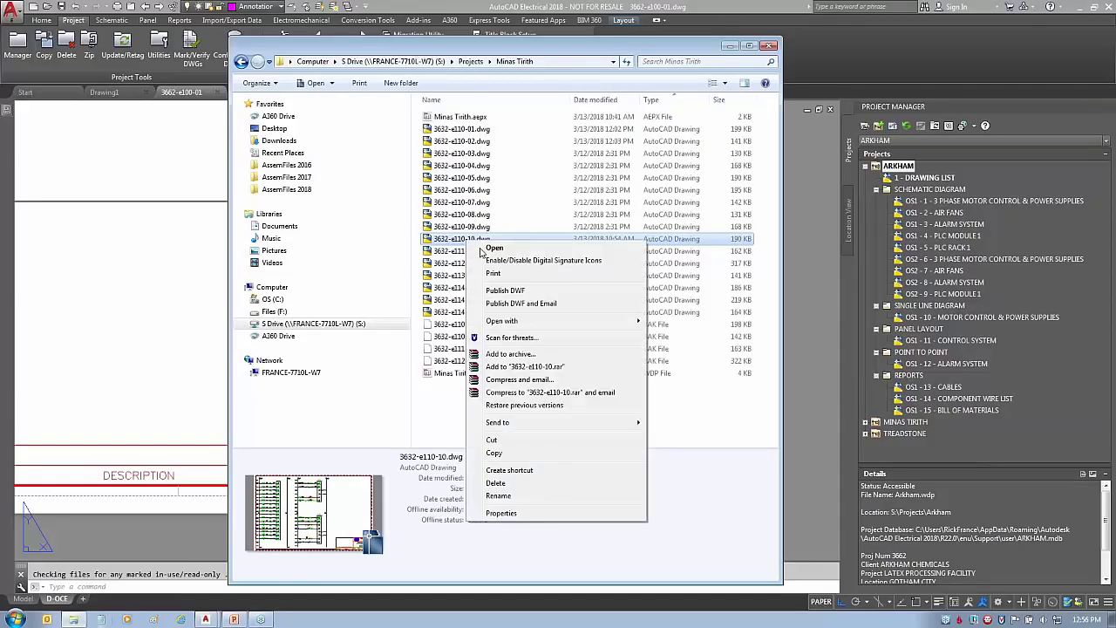
pyautogui.click(495, 453)
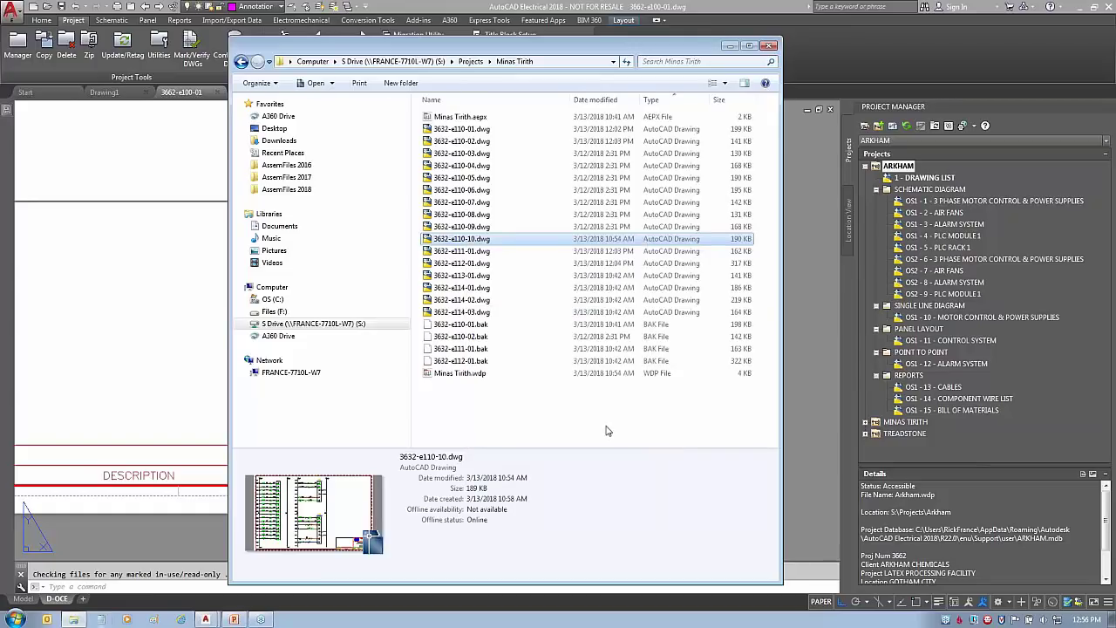
pyautogui.click(471, 62)
pyautogui.doubleClick(446, 116)
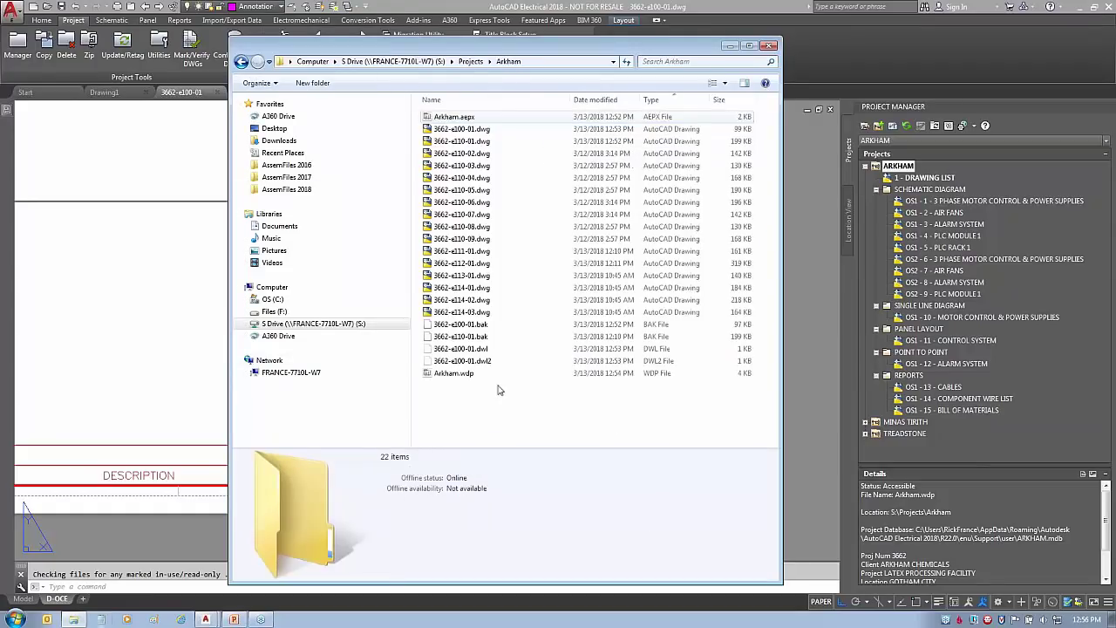
pyautogui.rightClick(478, 407)
pyautogui.click(486, 485)
pyautogui.click(768, 44)
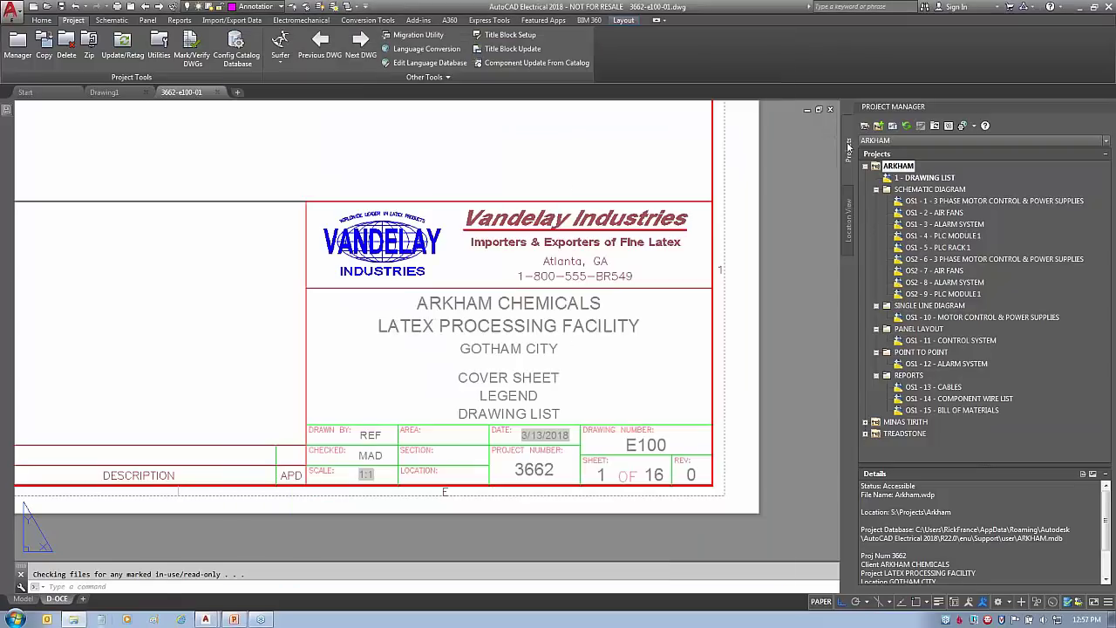
# Add 3632-e110-10.dwg to Arkham's SCHEMATIC DIAGRAM subfolder, applying the project default values and assigning new terminal association values
pyautogui.click(915, 190)
pyautogui.click(919, 307)
pyautogui.click(911, 194)
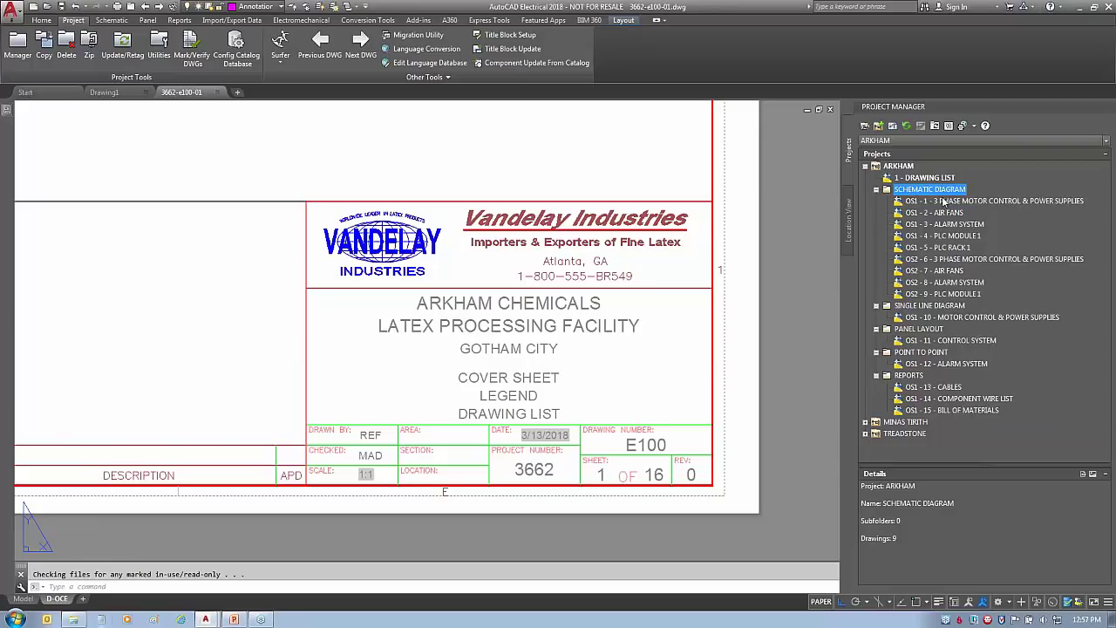
pyautogui.rightClick(926, 195)
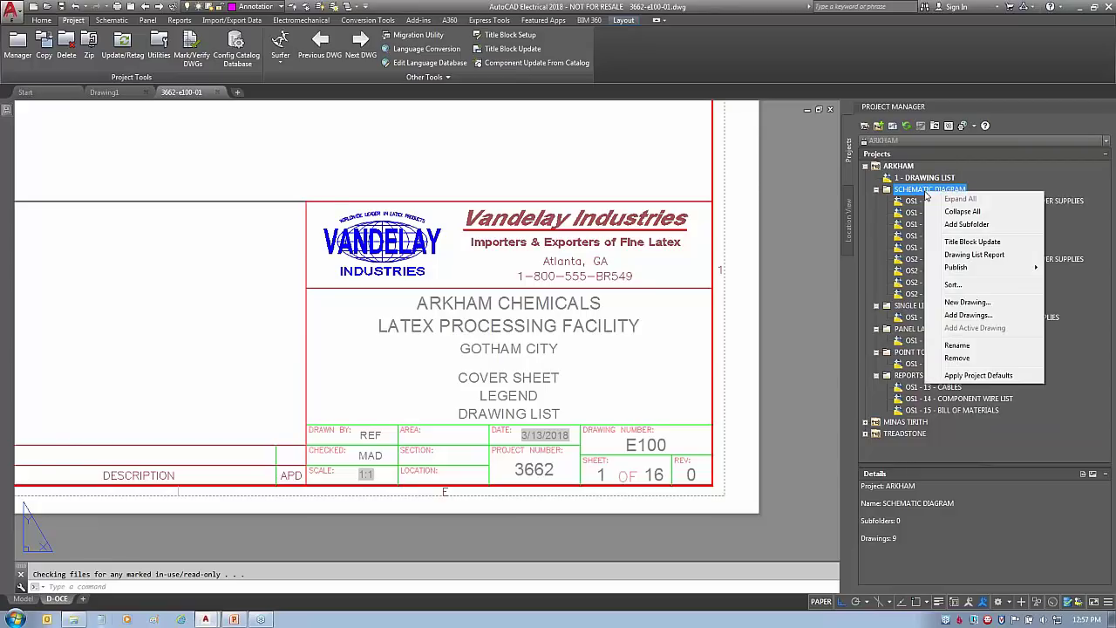
pyautogui.click(975, 315)
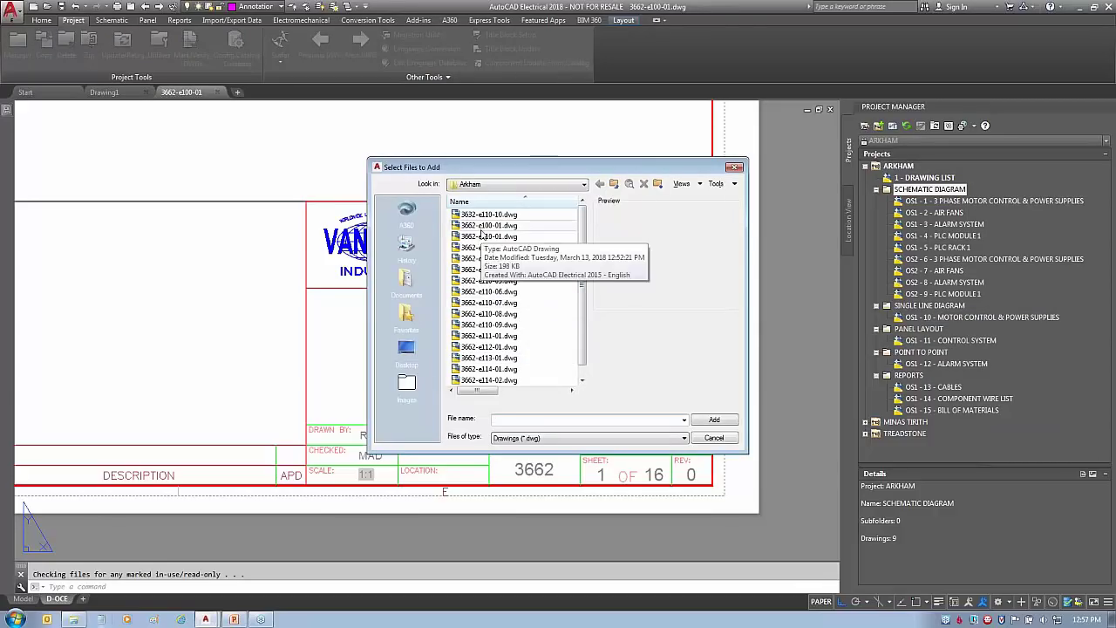
pyautogui.click(477, 216)
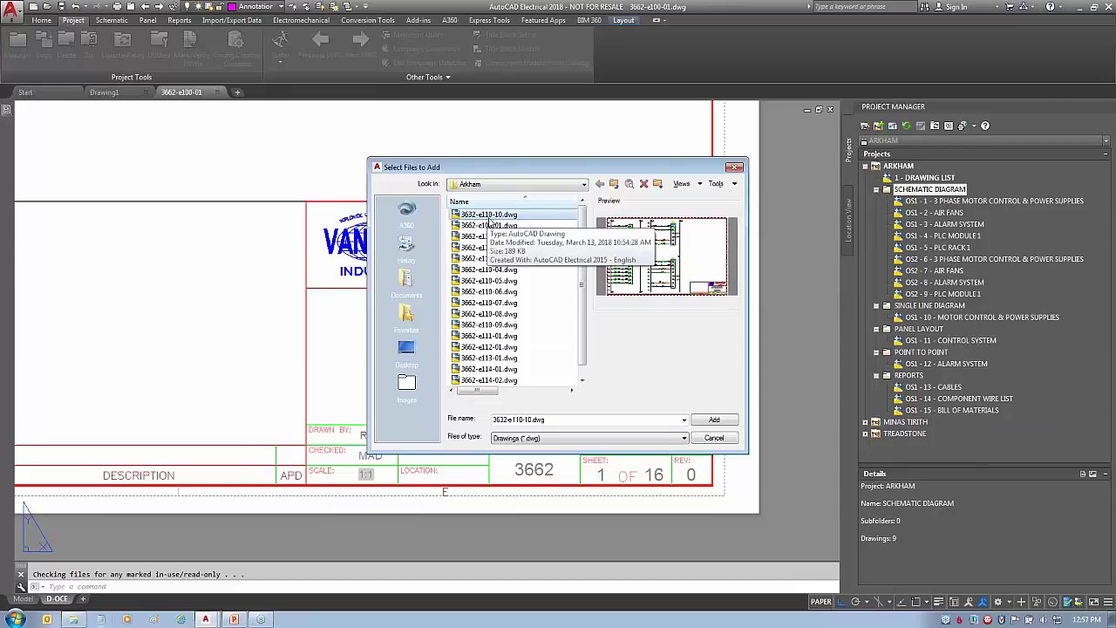
pyautogui.click(712, 421)
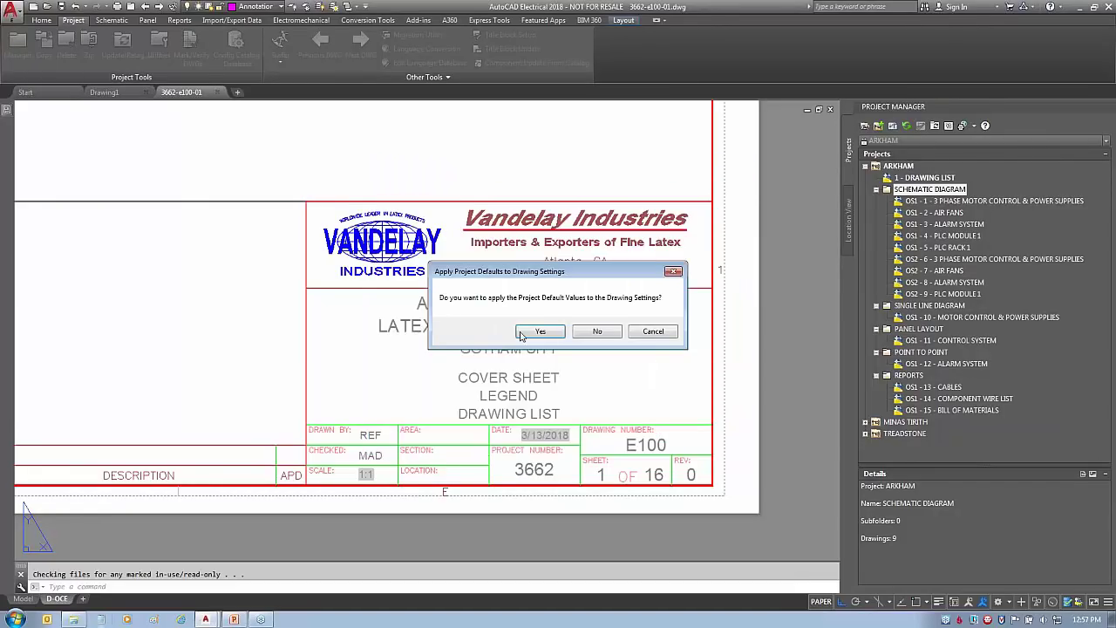
pyautogui.click(538, 335)
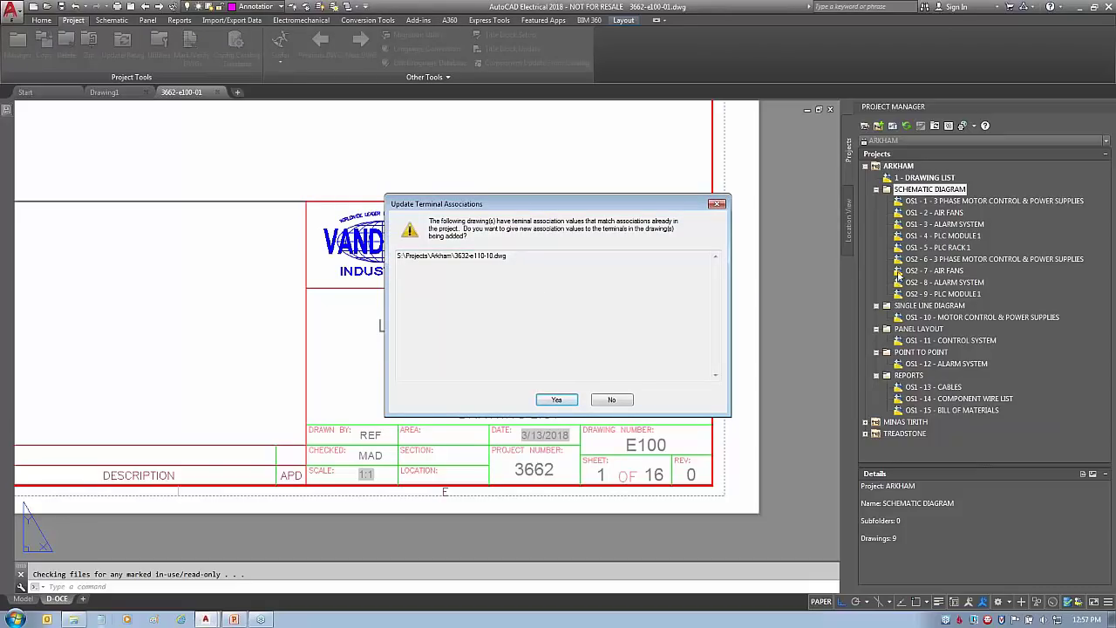
pyautogui.click(554, 400)
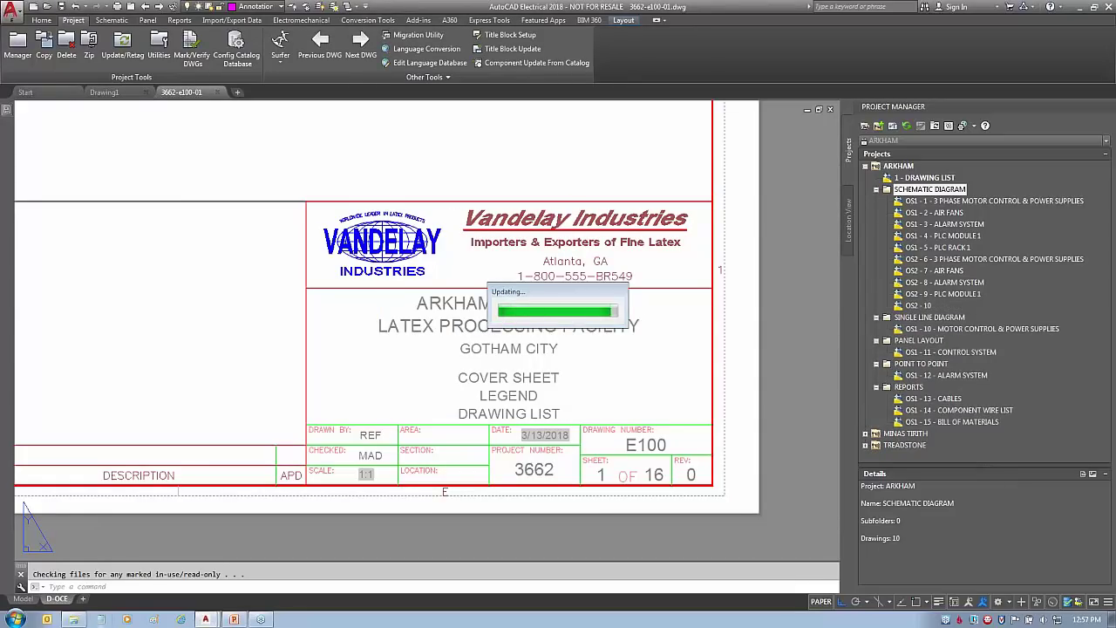
# Close the 3662-e100-01 drawing and rename the newly added schematic drawing's file as 3662-e110-10.dwg
pyautogui.click(917, 307)
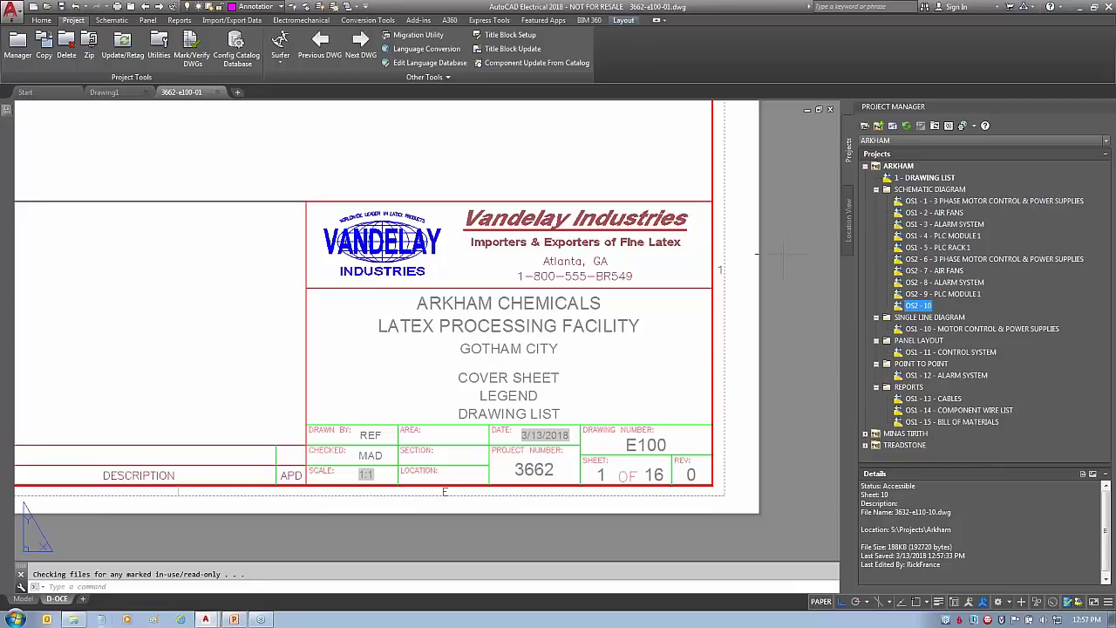
pyautogui.click(225, 91)
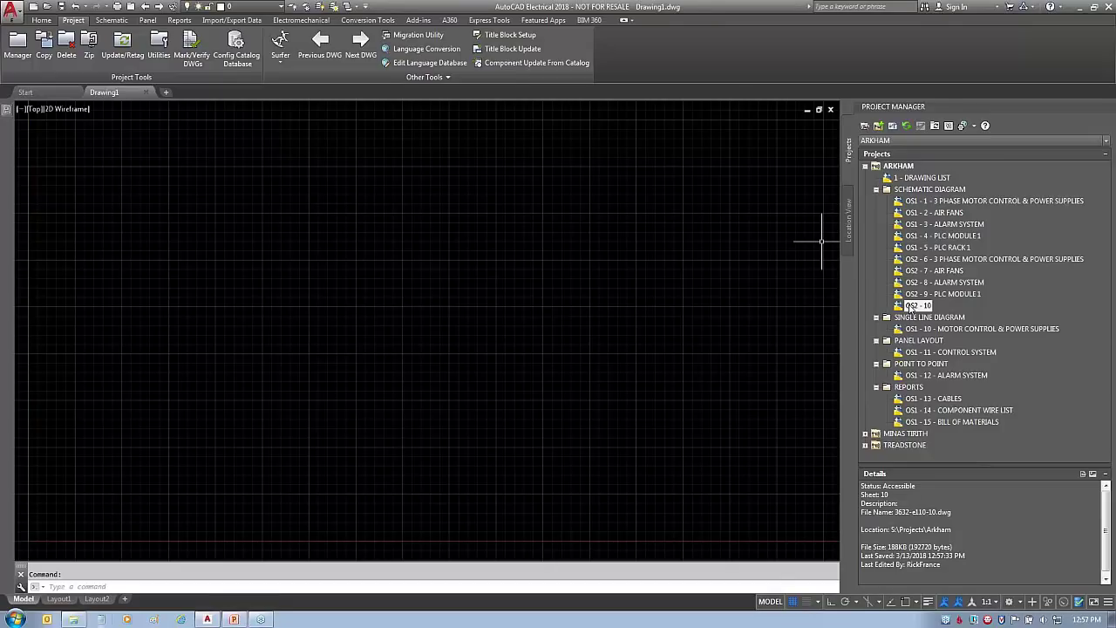
pyautogui.rightClick(911, 307)
pyautogui.click(944, 386)
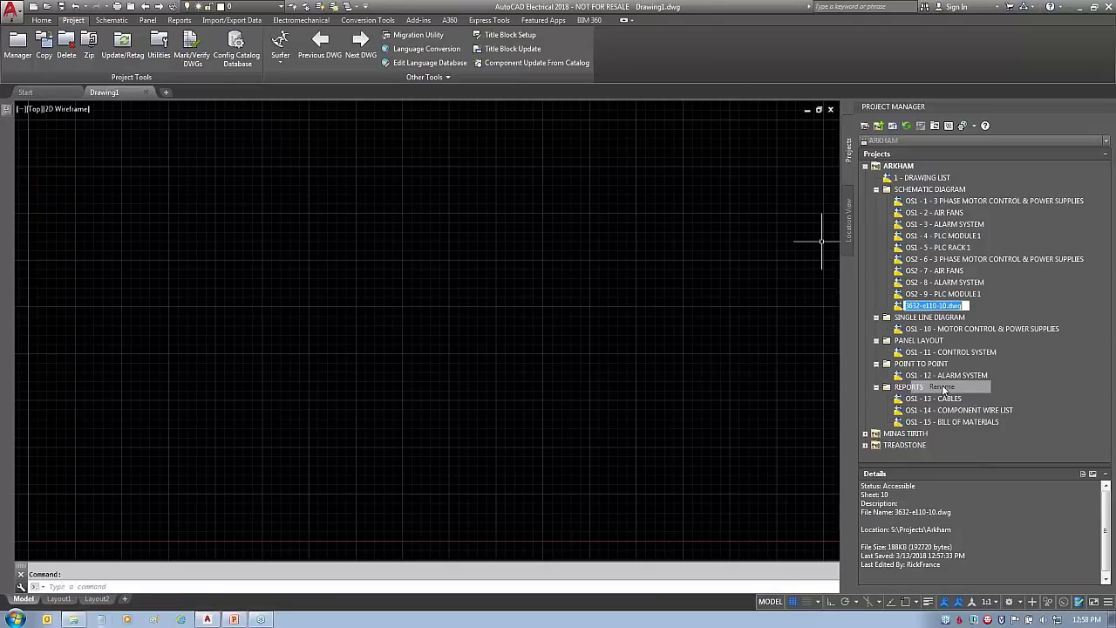
pyautogui.click(918, 306)
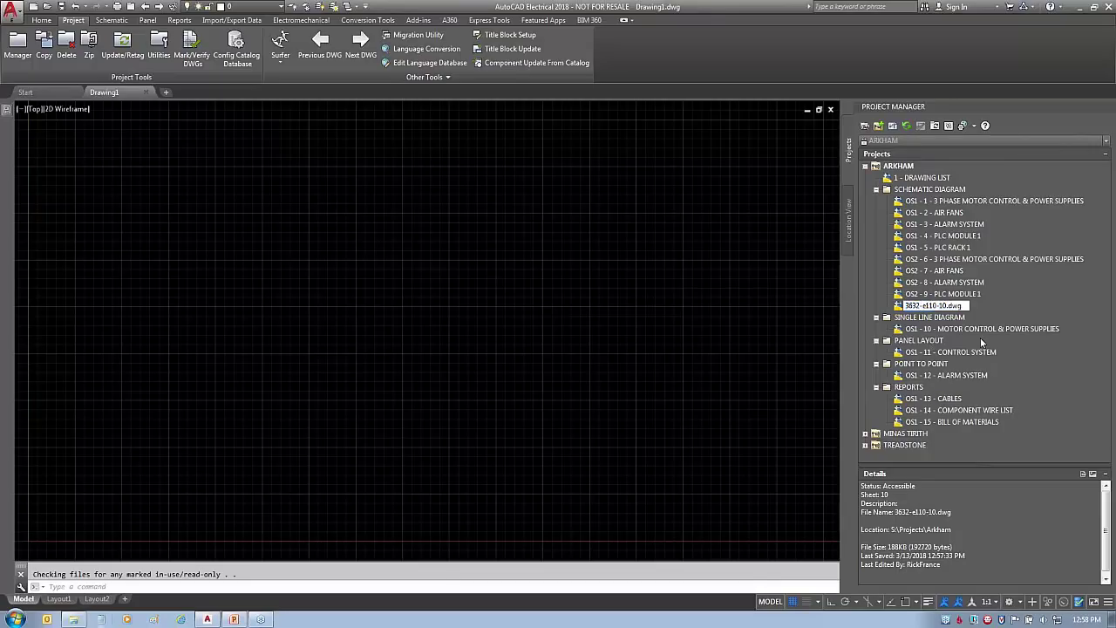
pyautogui.press('BackSpace')
pyautogui.write('6')
pyautogui.press('Return')
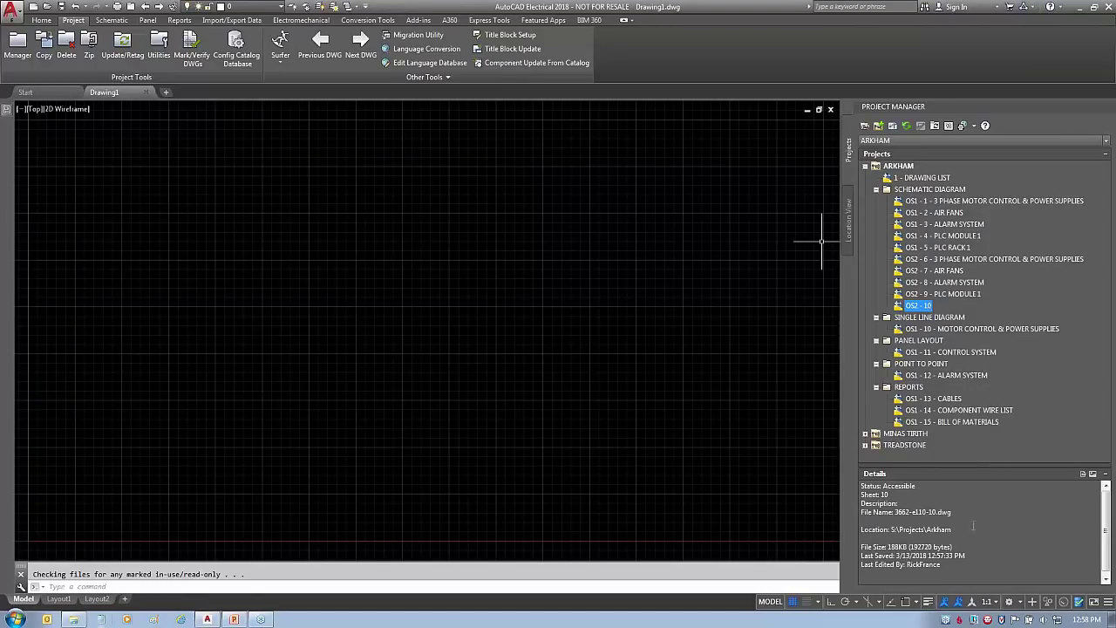
pyautogui.moveTo(885, 520)
pyautogui.mouseDown()
pyautogui.moveTo(971, 504)
pyautogui.moveTo(881, 513)
pyautogui.mouseUp()
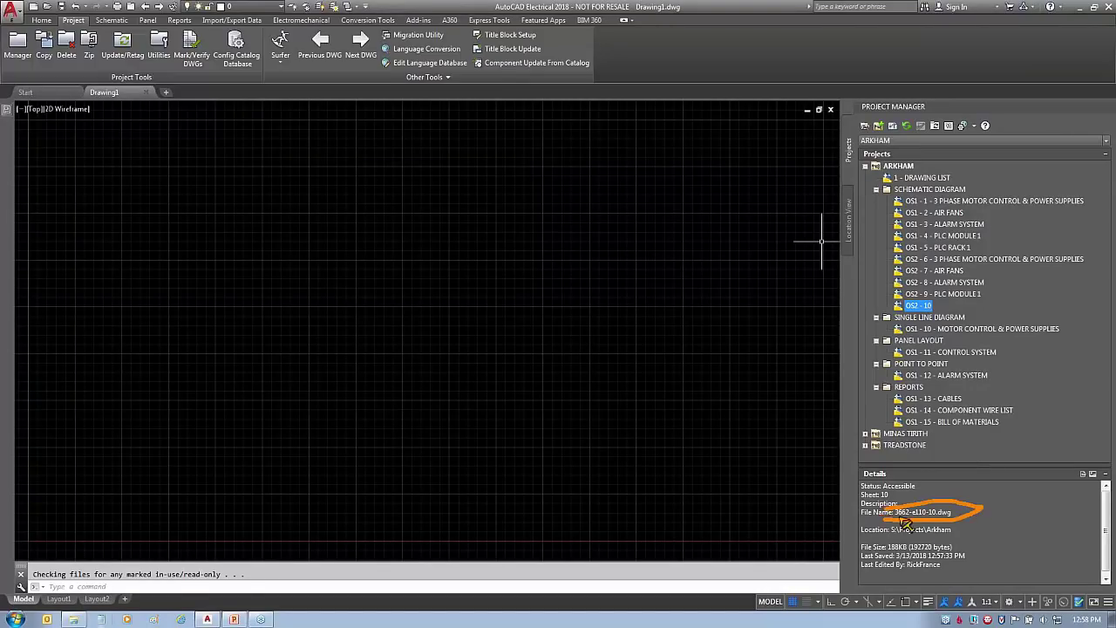
pyautogui.press('Escape')
# Open 3662-e110-10.dwg and set its drawing properties Description 1 to SCHEMATIC DIAGRAM and Description 2 to OPERATOR STATION 2
pyautogui.rightClick(915, 305)
pyautogui.click(910, 307)
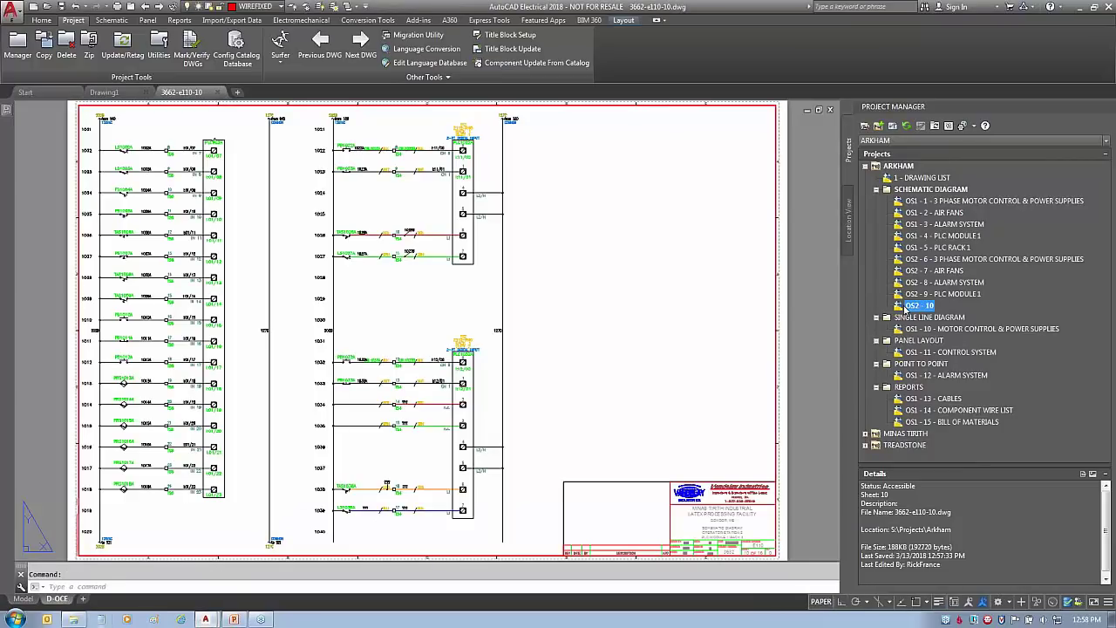
pyautogui.rightClick(905, 308)
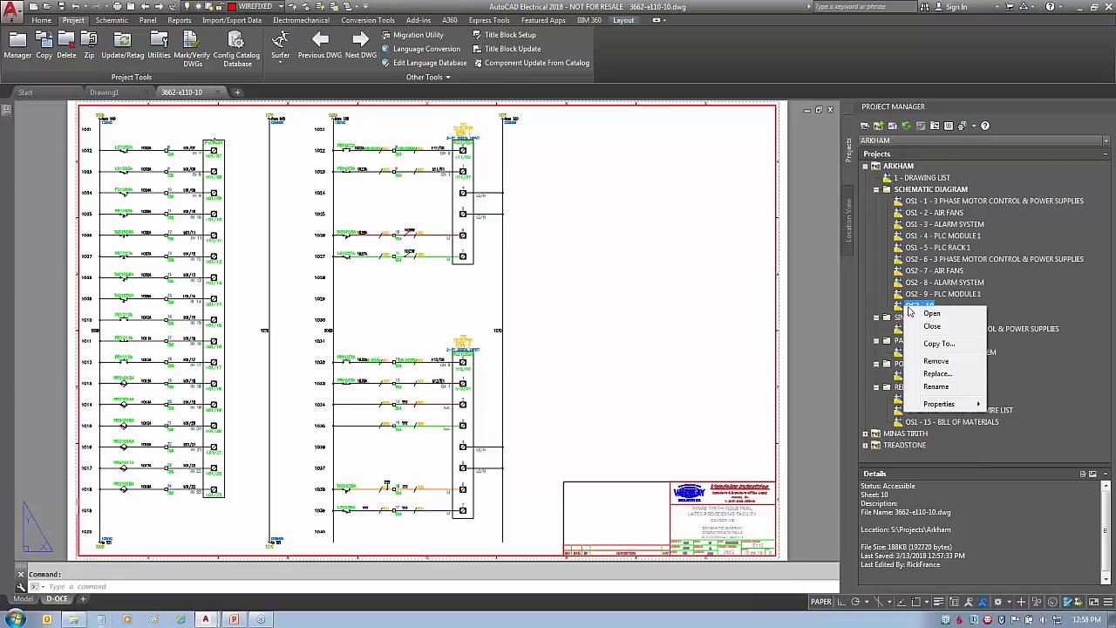
pyautogui.moveTo(951, 407)
pyautogui.click(1021, 405)
pyautogui.moveTo(596, 147); pyautogui.dragTo(440, 157)
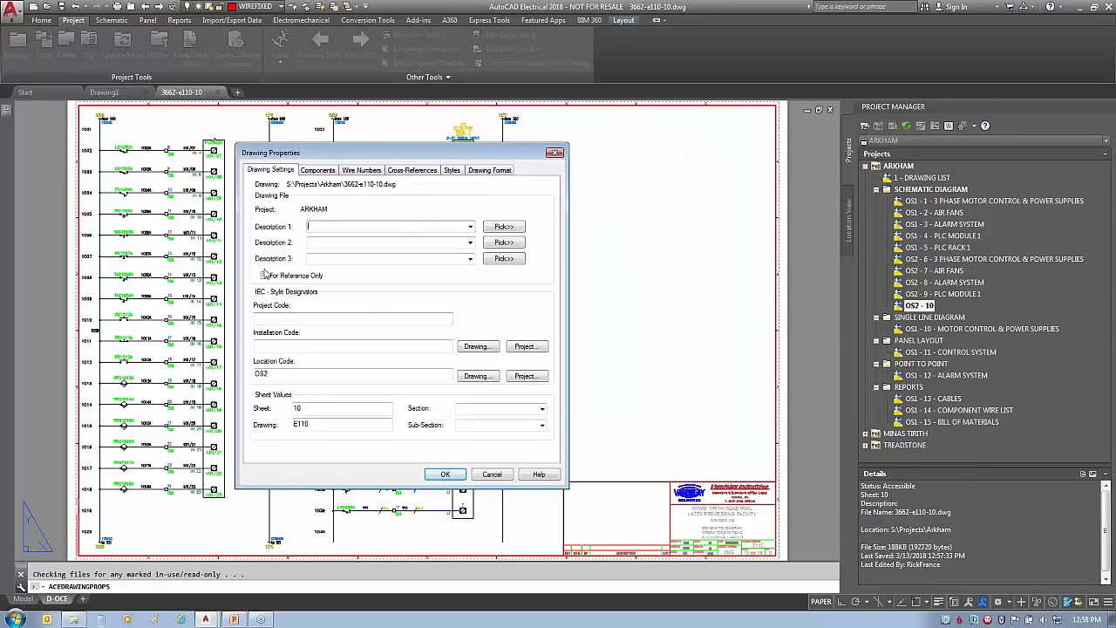
pyautogui.click(470, 227)
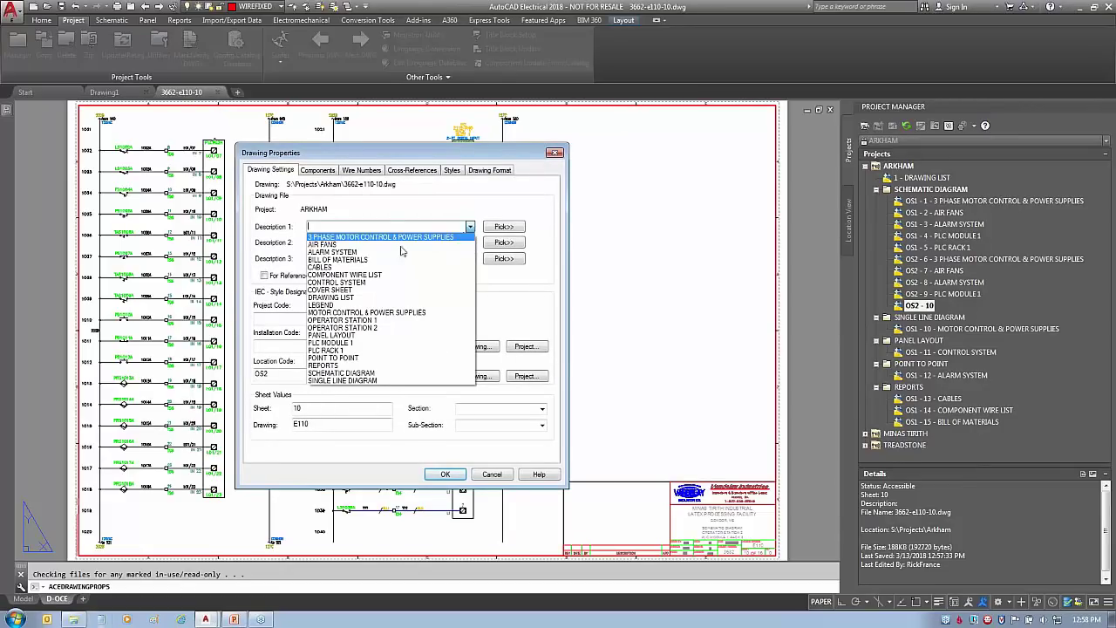
pyautogui.click(344, 372)
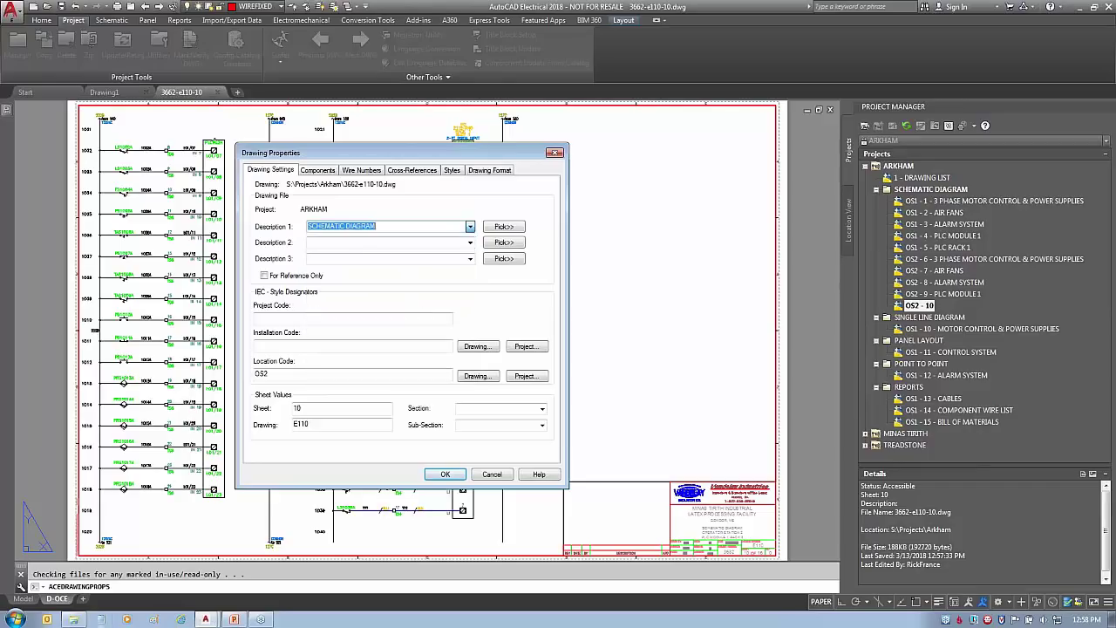
pyautogui.click(471, 244)
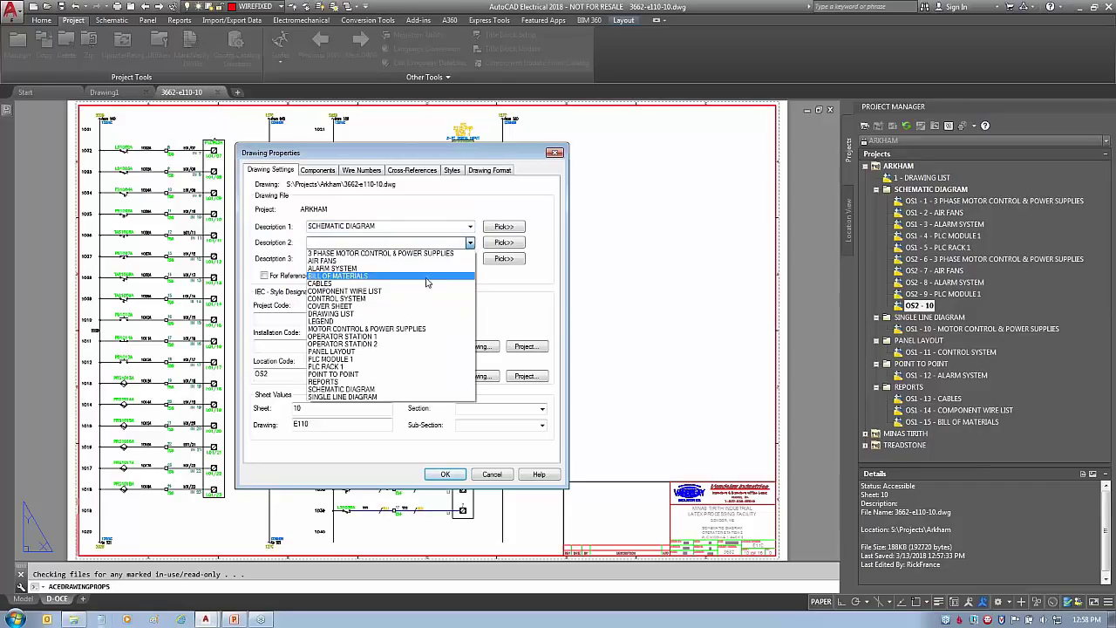
pyautogui.click(377, 344)
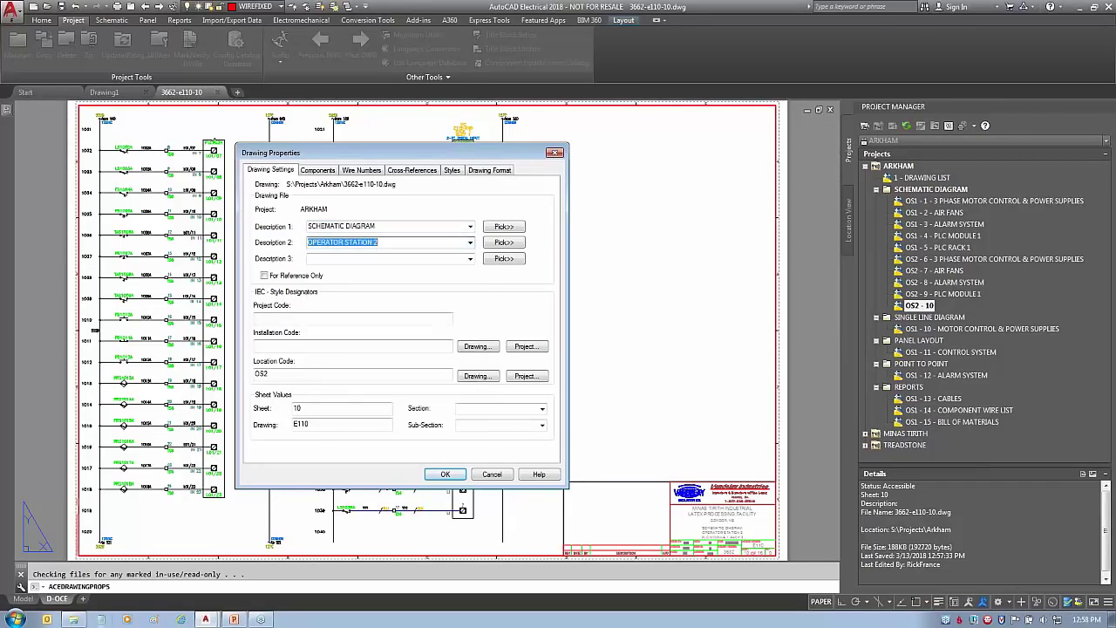
pyautogui.moveTo(292, 388)
pyautogui.mouseDown()
pyautogui.moveTo(228, 410)
pyautogui.moveTo(252, 353)
pyautogui.mouseUp()
pyautogui.moveTo(270, 211)
pyautogui.mouseDown()
pyautogui.moveTo(415, 204)
pyautogui.moveTo(262, 191)
pyautogui.mouseUp()
pyautogui.moveTo(417, 393)
pyautogui.mouseDown()
pyautogui.moveTo(462, 388)
pyautogui.moveTo(453, 436)
pyautogui.moveTo(523, 403)
pyautogui.mouseUp()
# Fill in Description 3 as PLC MODULE 1 RACK 2 by picking that text from the drawing's title block
pyautogui.click(470, 258)
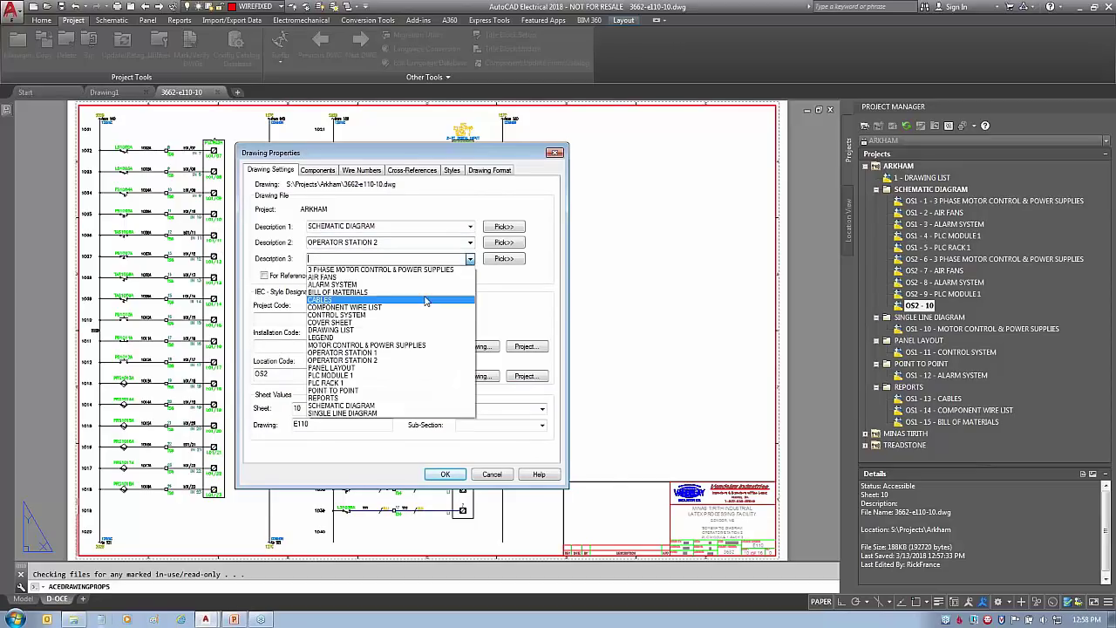
pyautogui.click(499, 276)
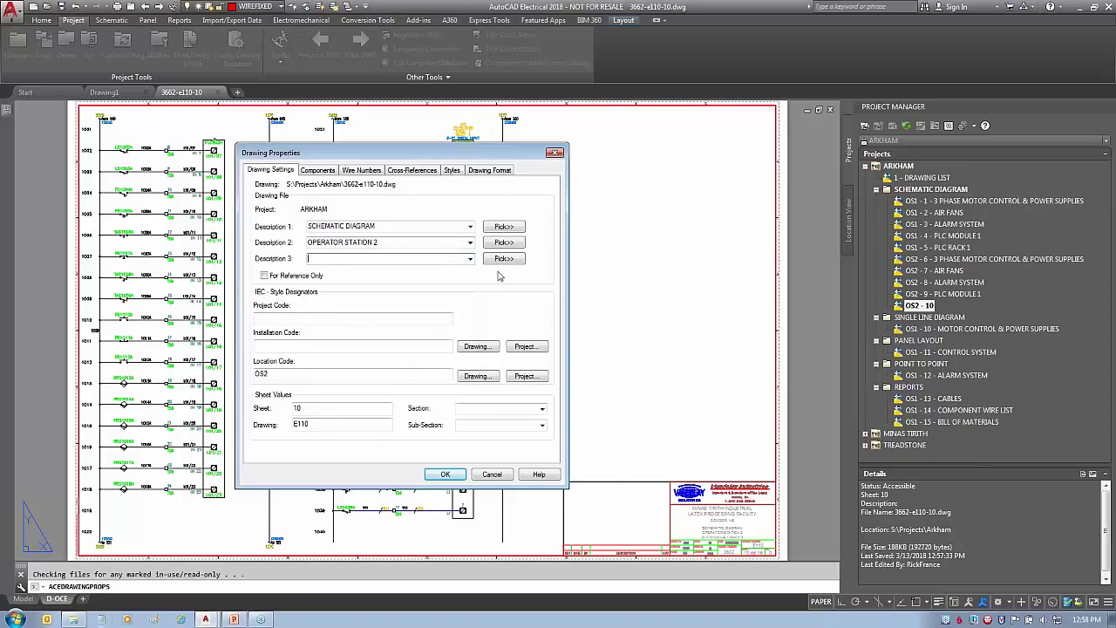
pyautogui.click(504, 259)
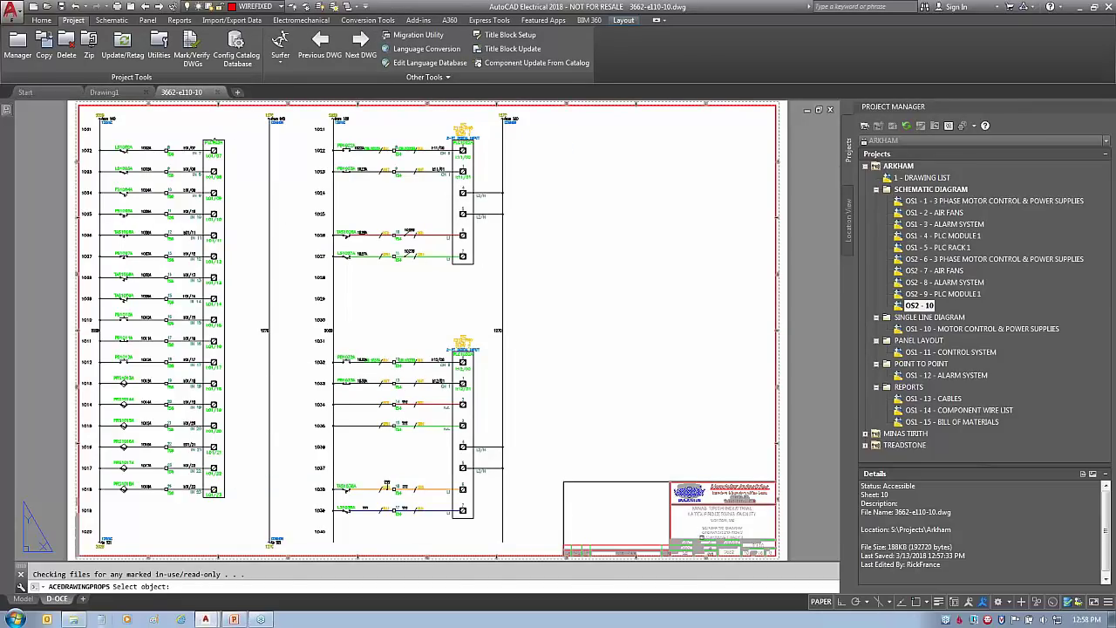
pyautogui.click(453, 238)
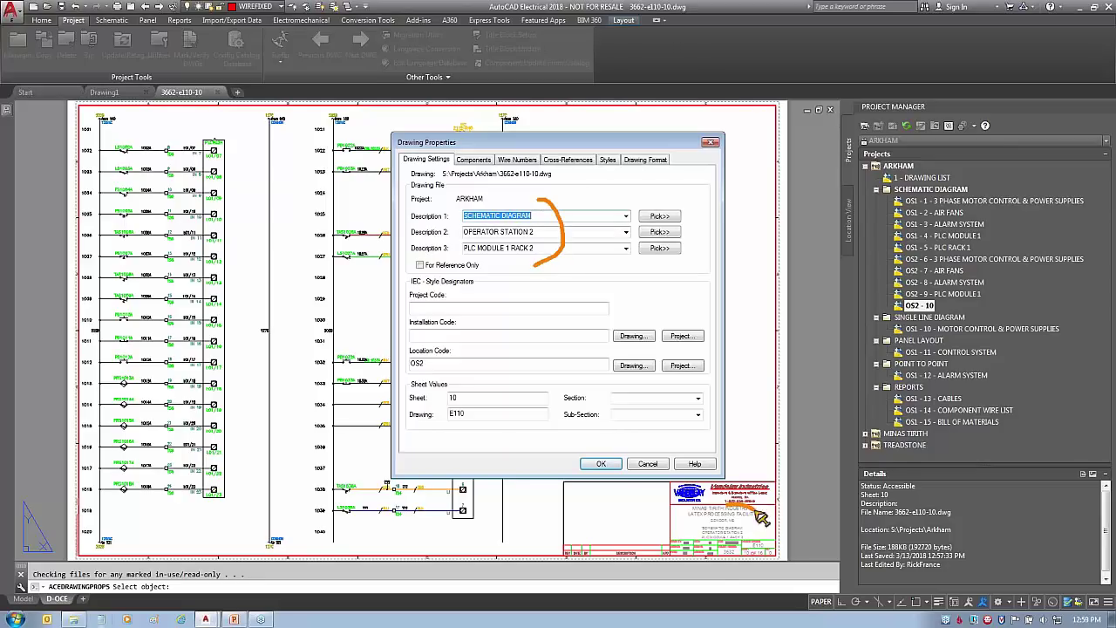
# Set the drawing's section to 51 and sub-section to B, and apply the drawing properties
pyautogui.click(698, 397)
pyautogui.click(634, 409)
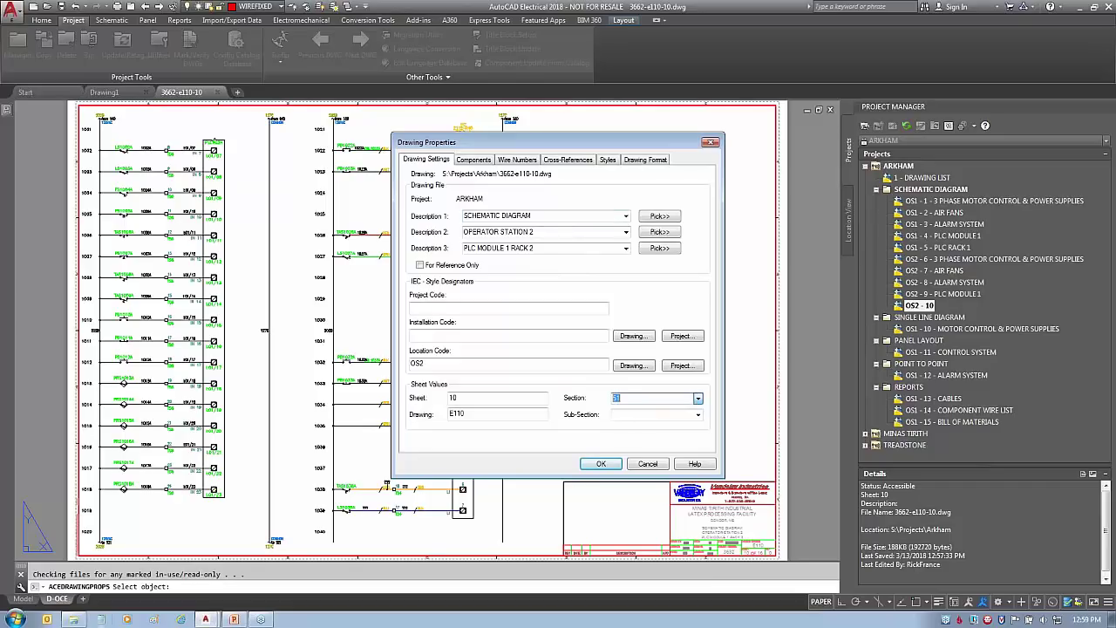
pyautogui.click(697, 414)
pyautogui.click(619, 433)
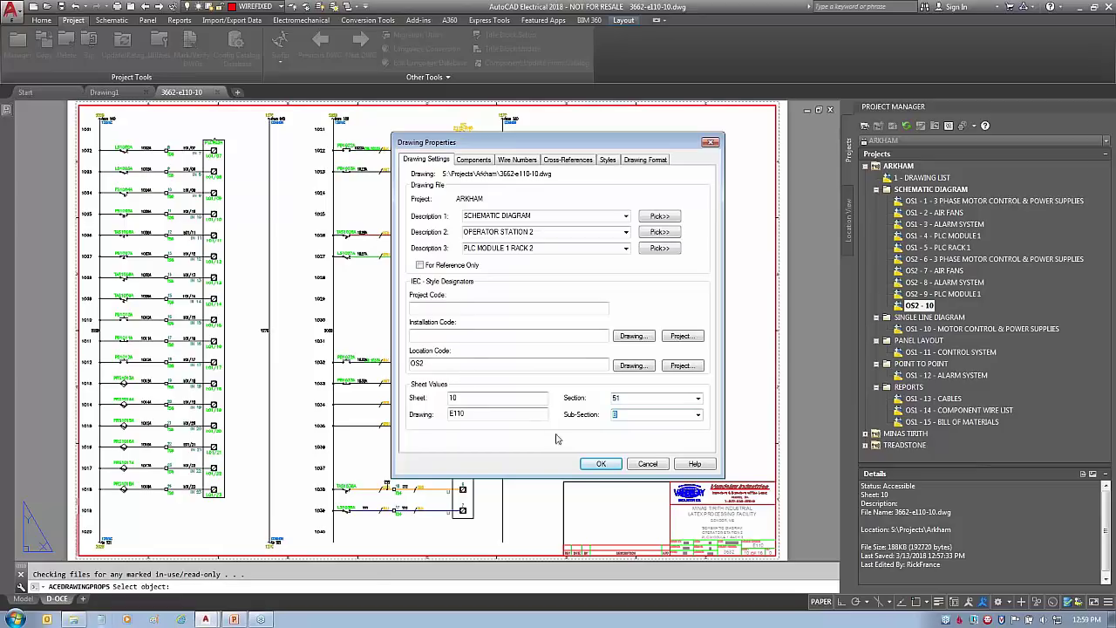
pyautogui.click(596, 463)
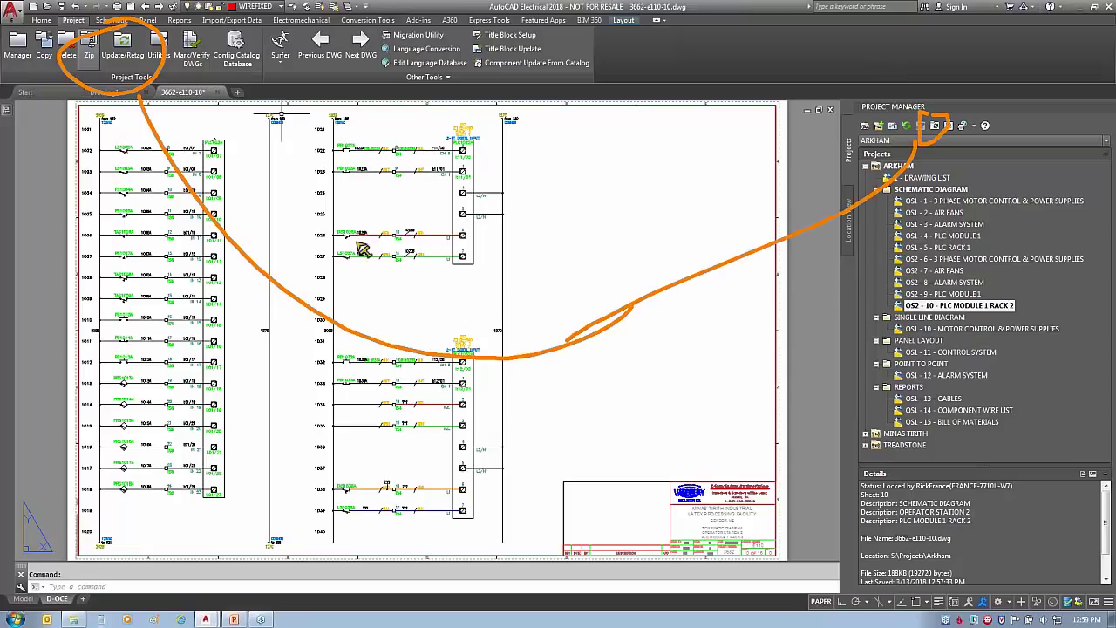
# Close 3662-e110-10.dwg and open Arkham's OS1 schematic drawing 1, 3 PHASE MOTOR CONTROL & POWER SUPPLIES
pyautogui.click(112, 20)
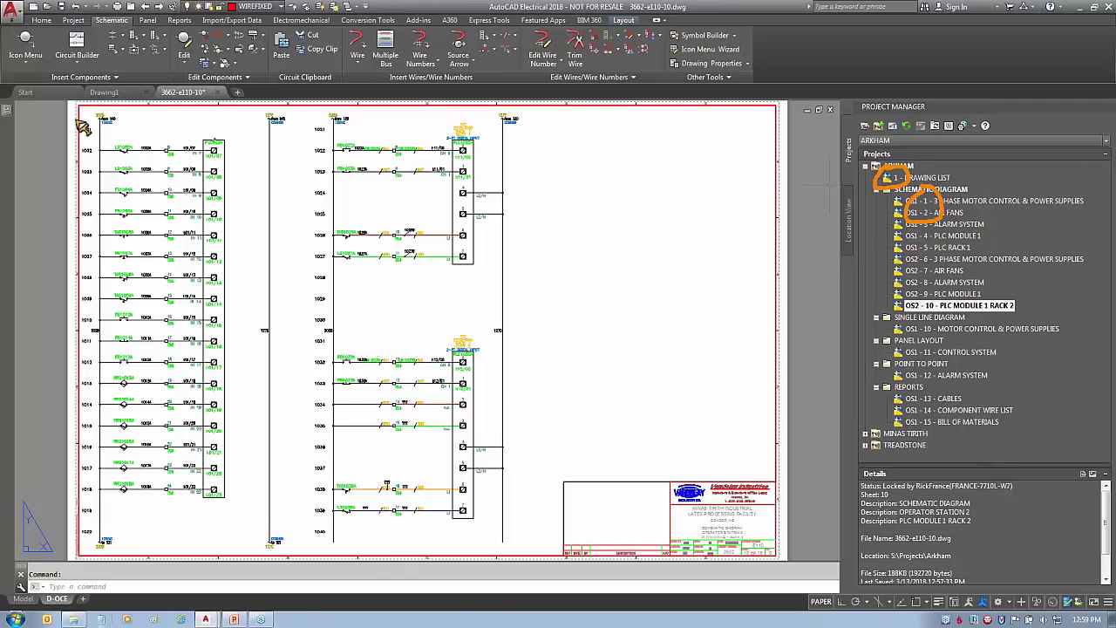
pyautogui.click(220, 92)
pyautogui.click(574, 339)
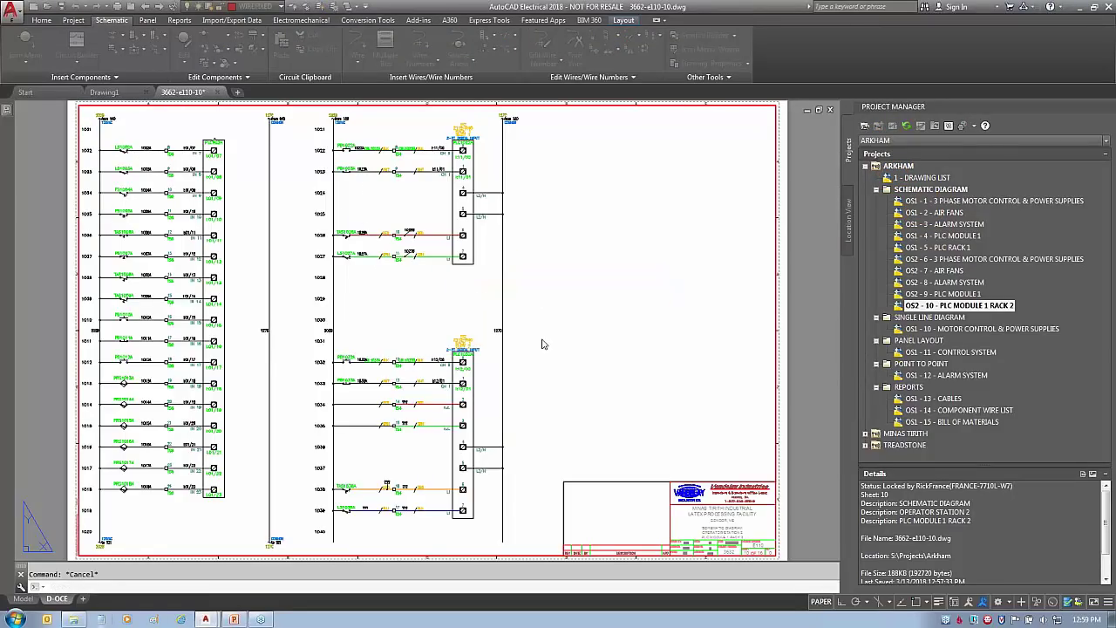
pyautogui.doubleClick(944, 202)
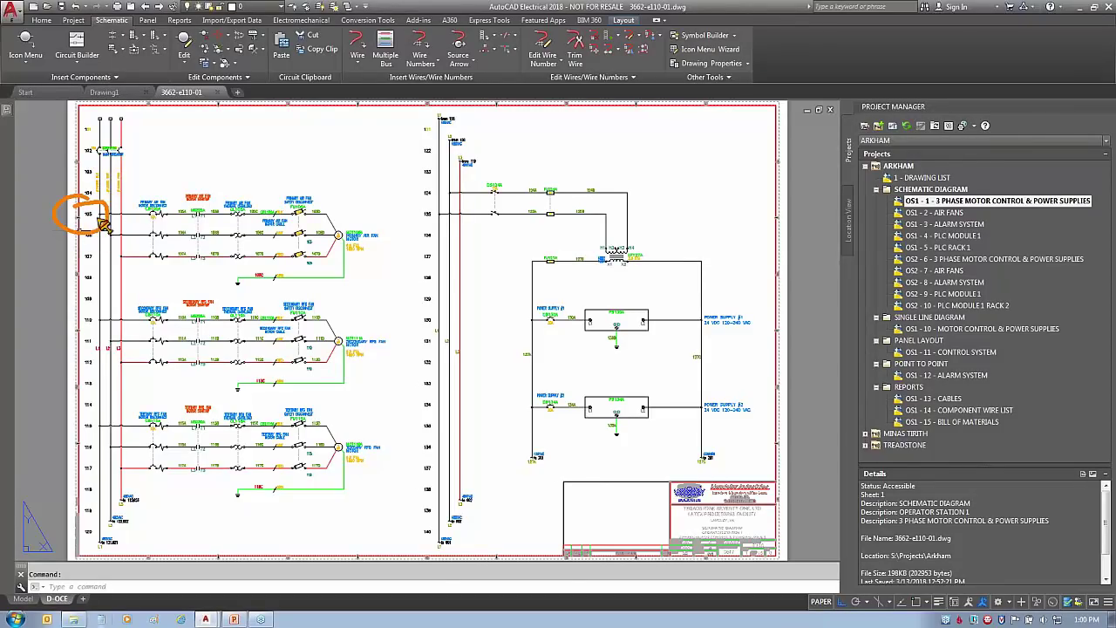
# Examine the line reference numbers, main breaker and primary air fan component tags on the three-phase motor drawing
pyautogui.scroll(8, 85, 148)
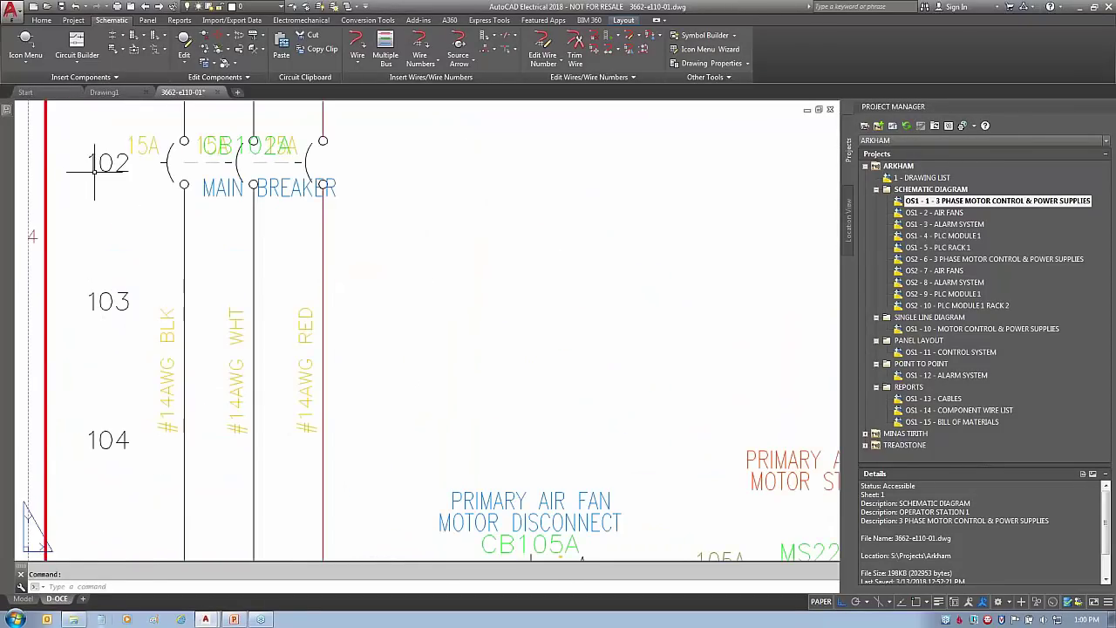
pyautogui.scroll(-8, 94, 170)
pyautogui.scroll(5, 230, 273)
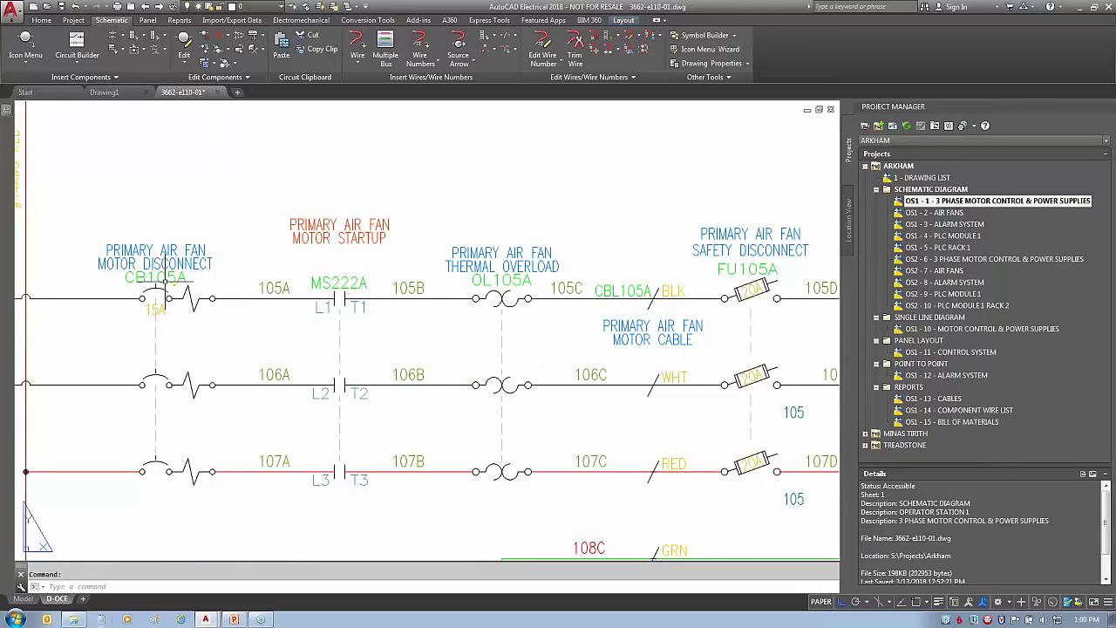
pyautogui.scroll(-5, 397, 318)
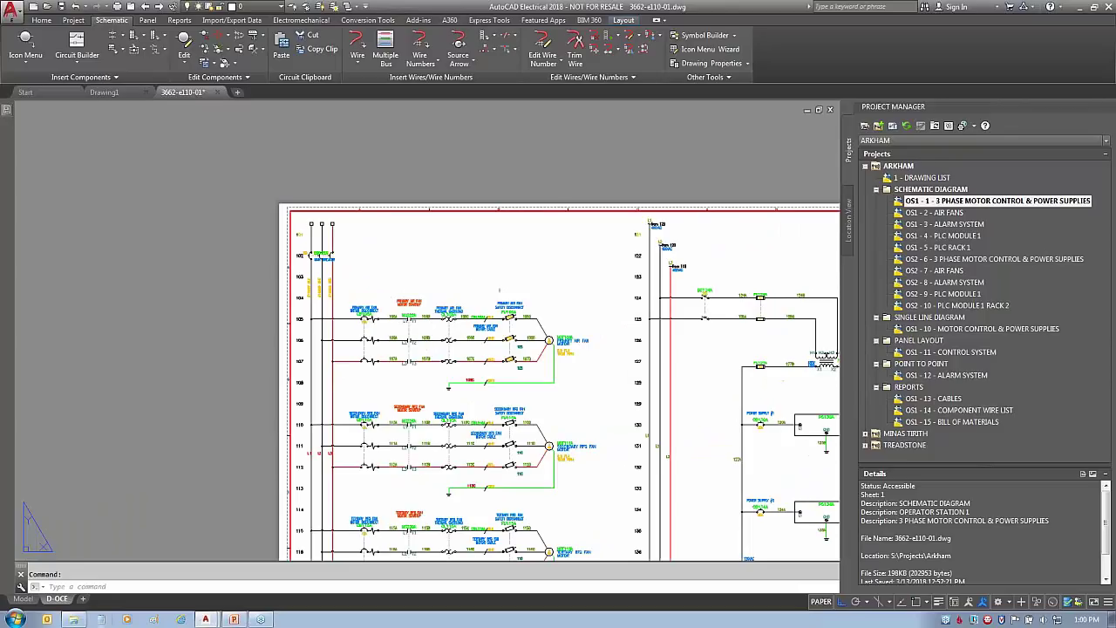
pyautogui.middleClick(606, 264)
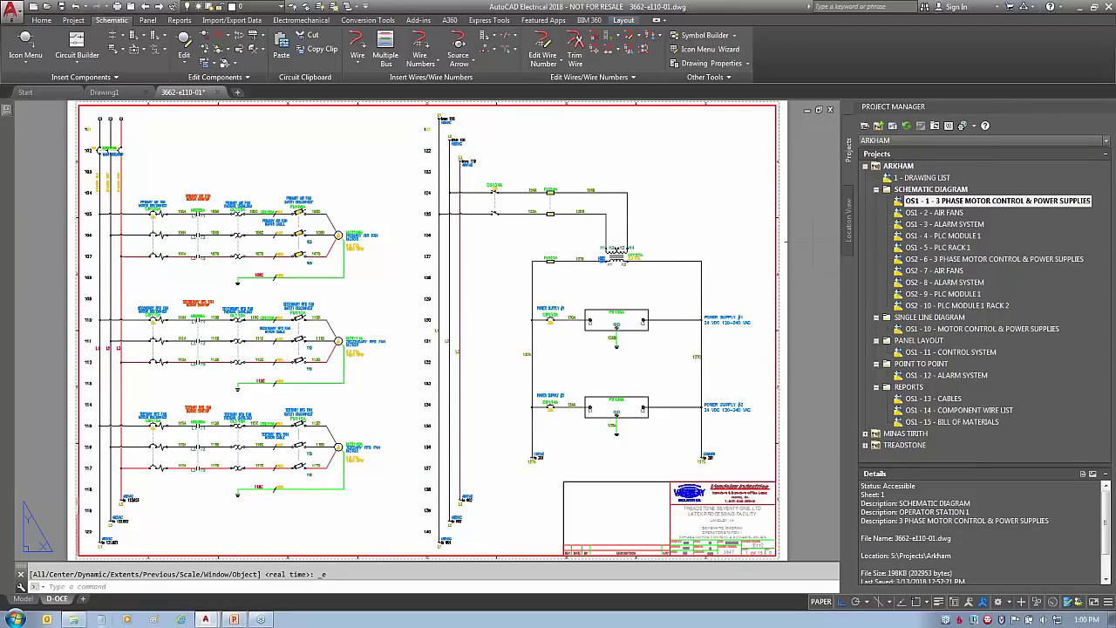
# Open the Project-Wide Update or Retag options for the Arkham project
pyautogui.click(935, 126)
pyautogui.moveTo(521, 208); pyautogui.dragTo(398, 245)
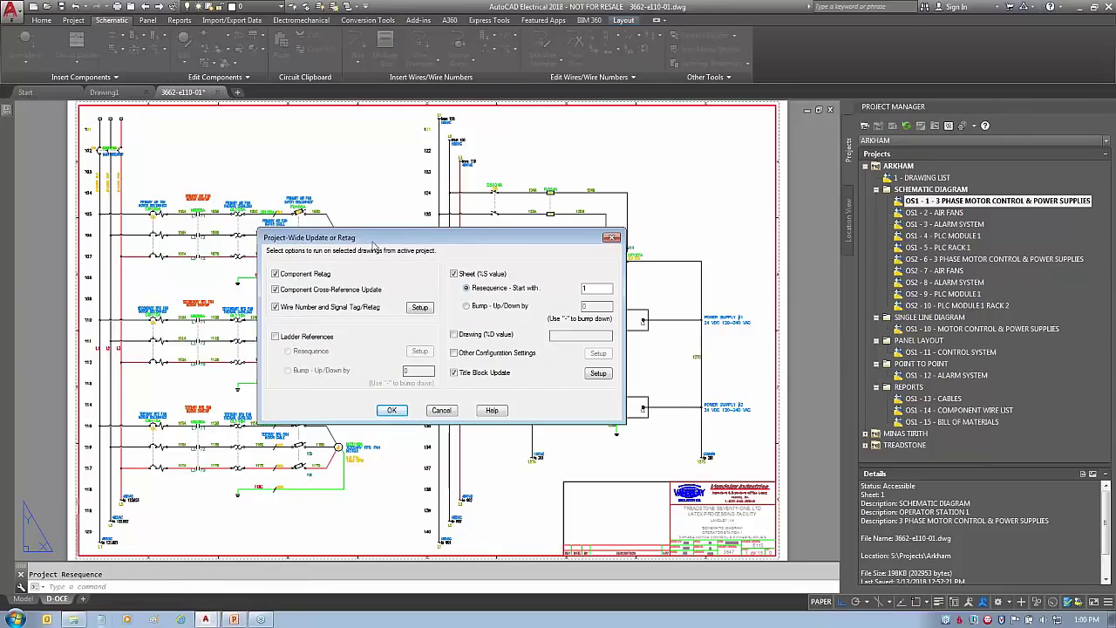
pyautogui.moveTo(267, 273)
pyautogui.mouseDown()
pyautogui.moveTo(194, 232)
pyautogui.moveTo(184, 111)
pyautogui.moveTo(219, 38)
pyautogui.mouseUp()
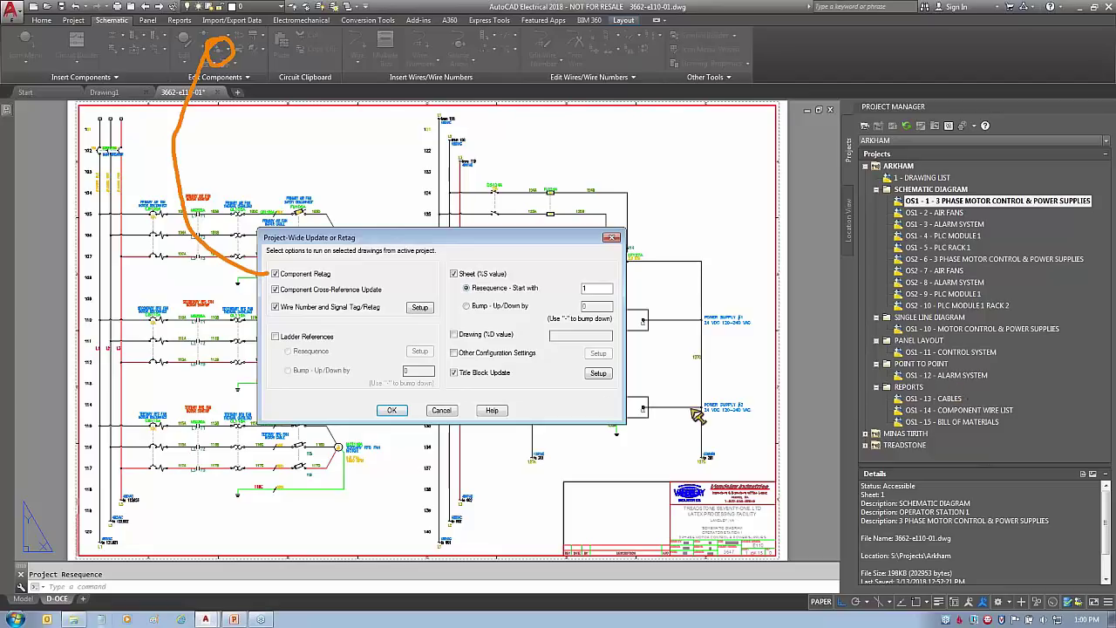
pyautogui.moveTo(386, 290)
pyautogui.mouseDown()
pyautogui.moveTo(375, 233)
pyautogui.moveTo(288, 133)
pyautogui.mouseUp()
pyautogui.moveTo(251, 73)
pyautogui.mouseDown()
pyautogui.moveTo(277, 52)
pyautogui.moveTo(253, 71)
pyautogui.mouseUp()
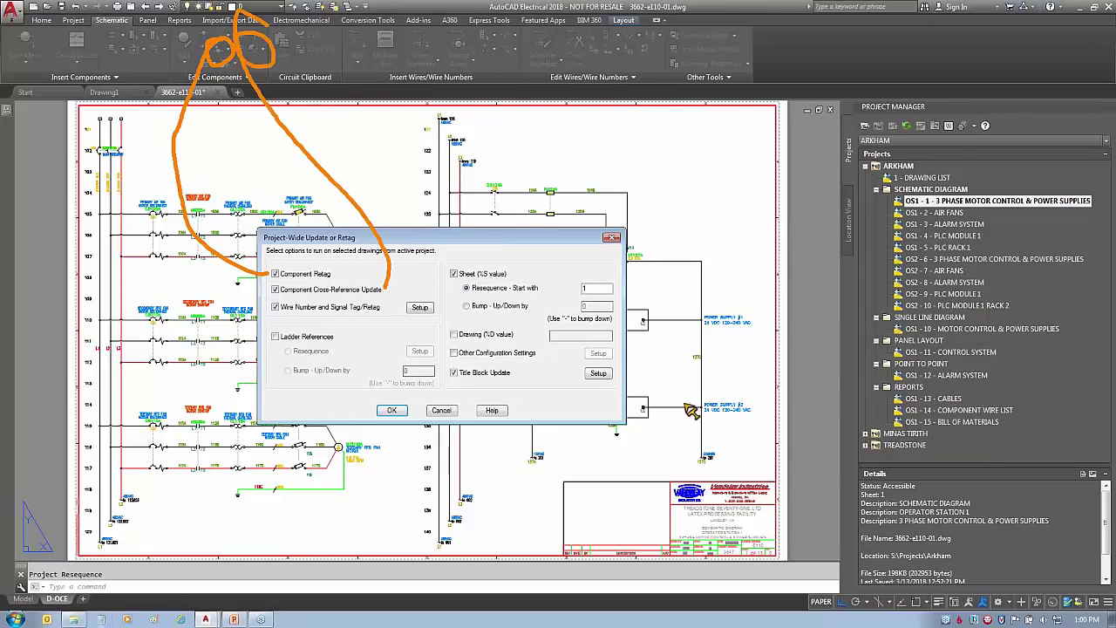
pyautogui.moveTo(383, 307); pyautogui.dragTo(384, 113)
pyautogui.moveTo(359, 62); pyautogui.dragTo(377, 84)
pyautogui.moveTo(351, 33)
pyautogui.mouseDown()
pyautogui.moveTo(375, 24)
pyautogui.moveTo(349, 70)
pyautogui.moveTo(409, 35)
pyautogui.moveTo(421, 100)
pyautogui.moveTo(410, 39)
pyautogui.moveTo(397, 324)
pyautogui.mouseUp()
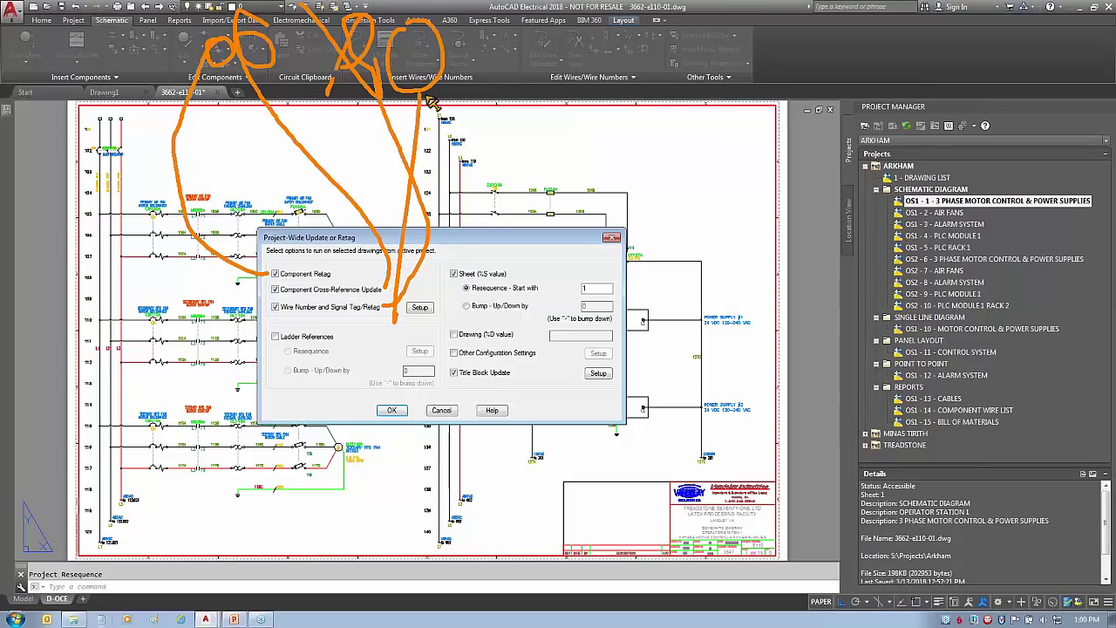
pyautogui.moveTo(259, 347); pyautogui.dragTo(340, 349)
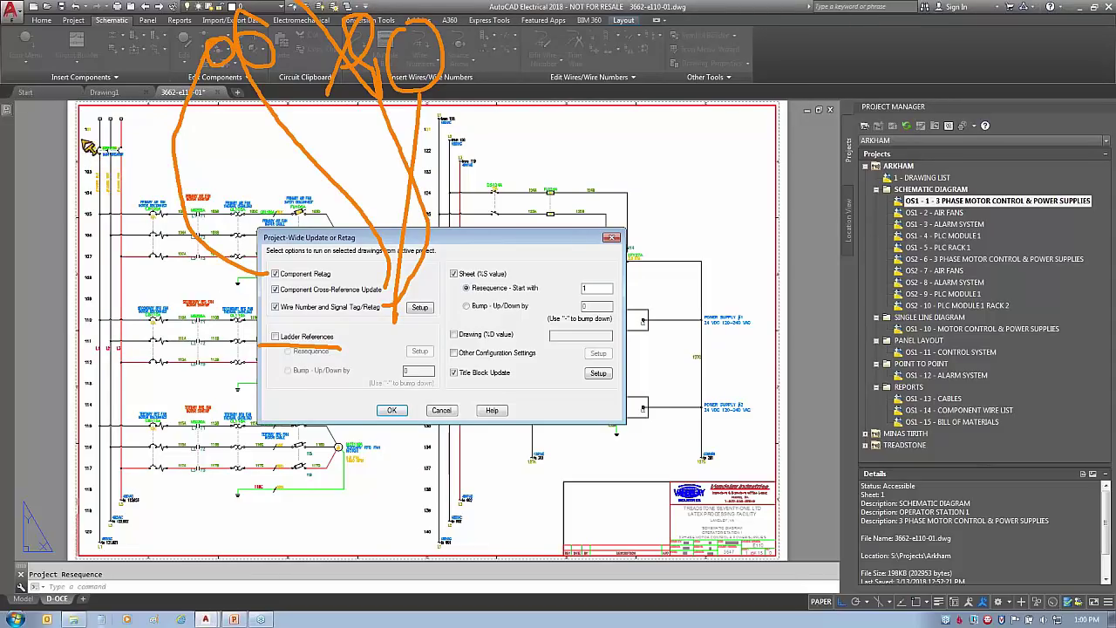
pyautogui.moveTo(77, 139); pyautogui.dragTo(92, 136)
pyautogui.moveTo(606, 261)
pyautogui.mouseDown()
pyautogui.moveTo(588, 313)
pyautogui.moveTo(611, 267)
pyautogui.mouseUp()
pyautogui.press('Escape')
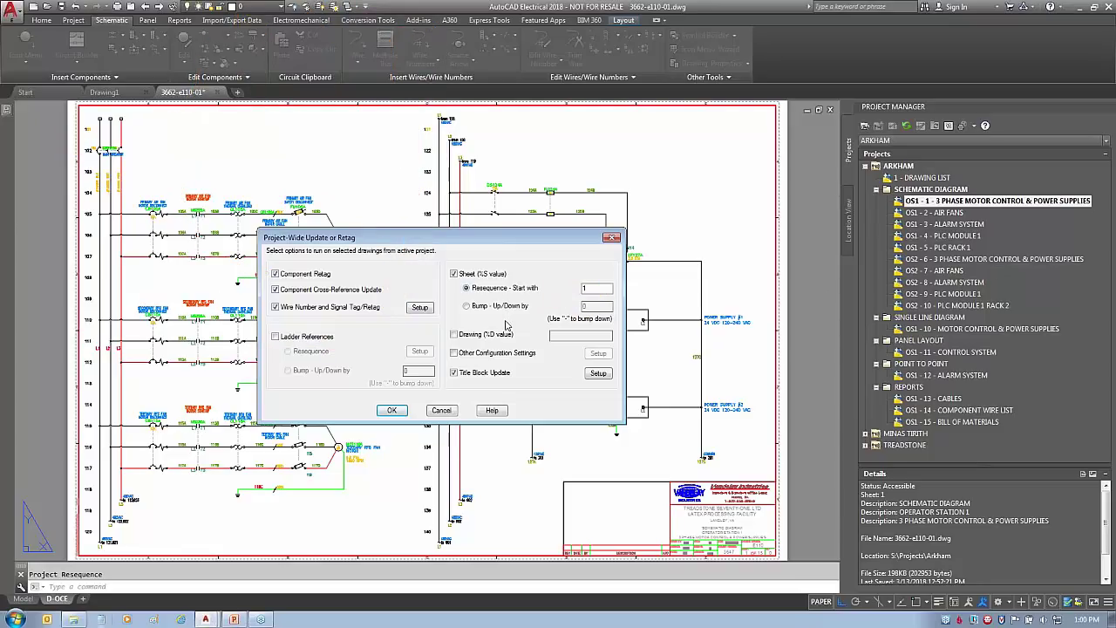
pyautogui.moveTo(440, 259)
pyautogui.mouseDown()
pyautogui.moveTo(627, 276)
pyautogui.moveTo(589, 310)
pyautogui.moveTo(460, 289)
pyautogui.moveTo(484, 258)
pyautogui.mouseUp()
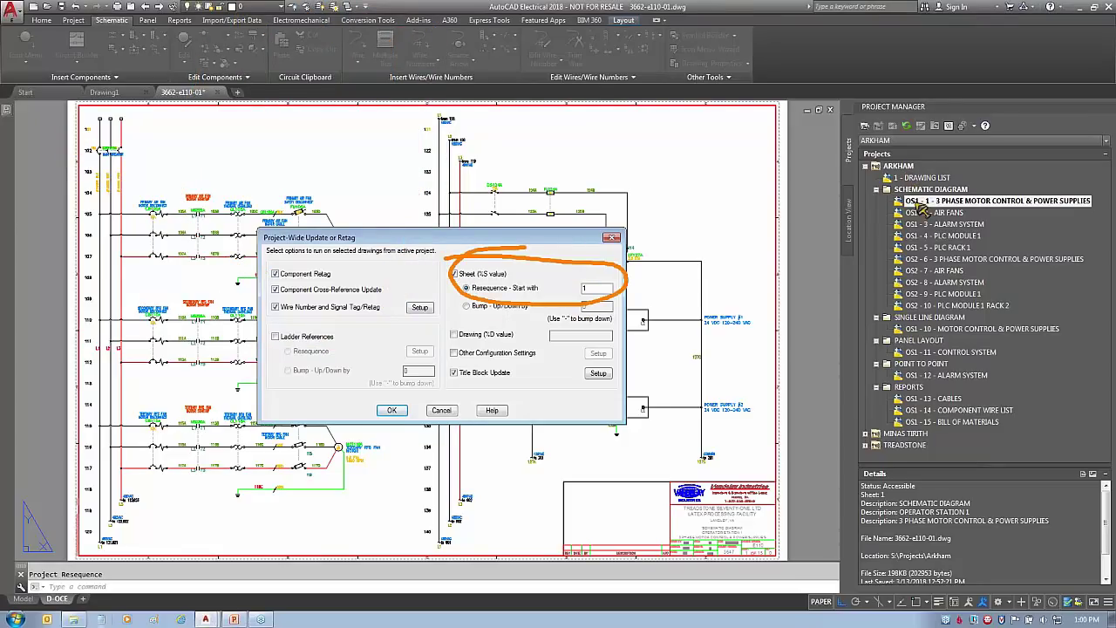
pyautogui.moveTo(800, 162)
pyautogui.mouseDown()
pyautogui.moveTo(893, 181)
pyautogui.moveTo(902, 200)
pyautogui.mouseUp()
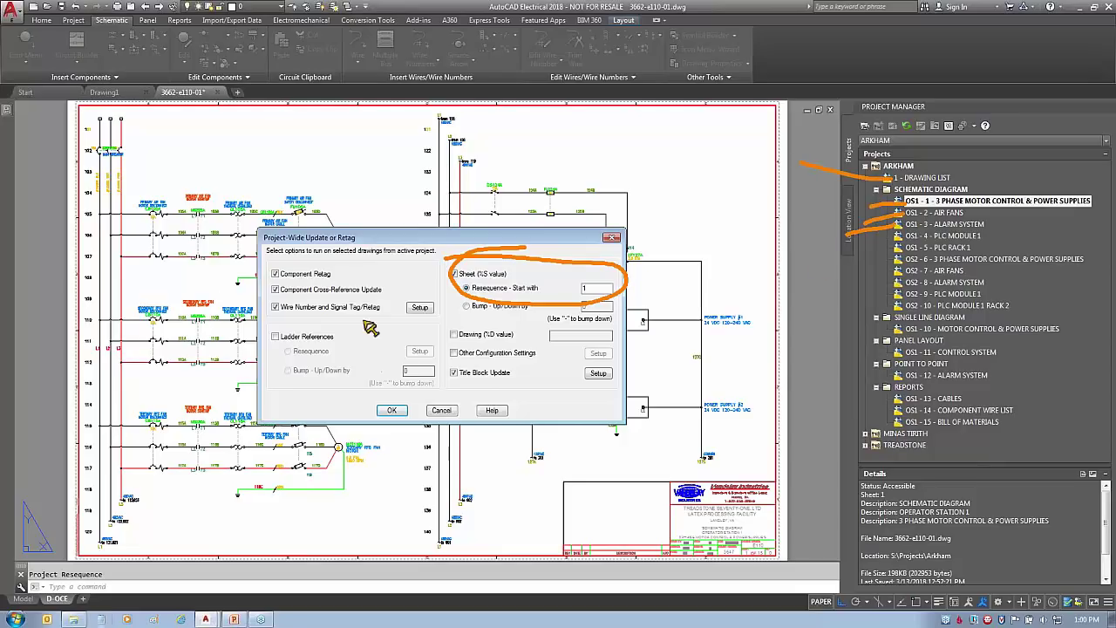
pyautogui.press('Escape')
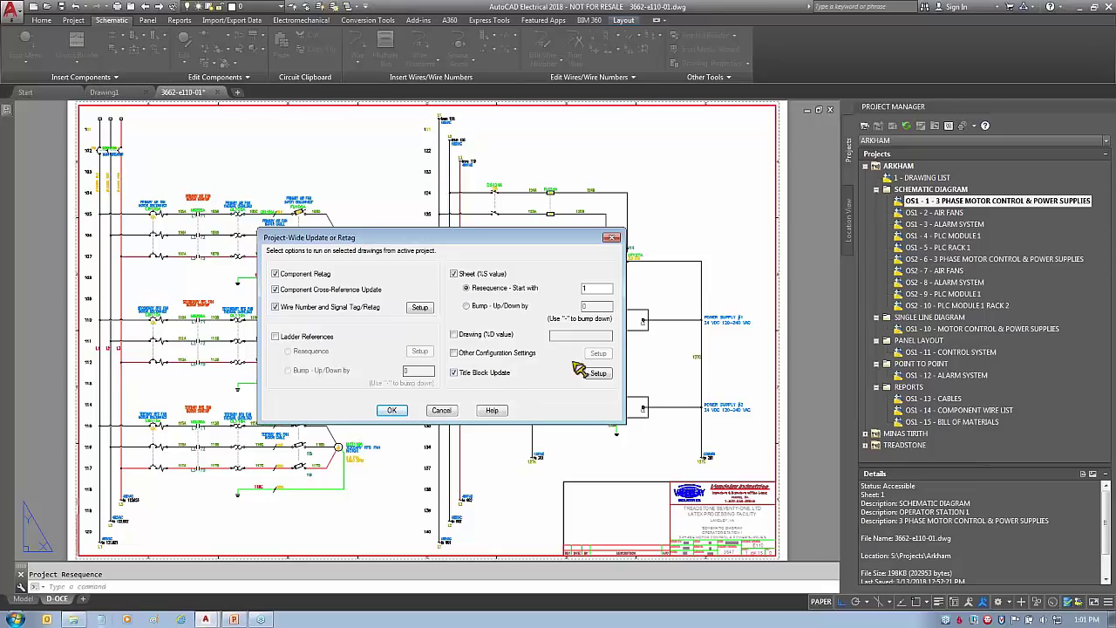
# Review the title block update lines and the wire number tagging setup without changing them
pyautogui.click(598, 373)
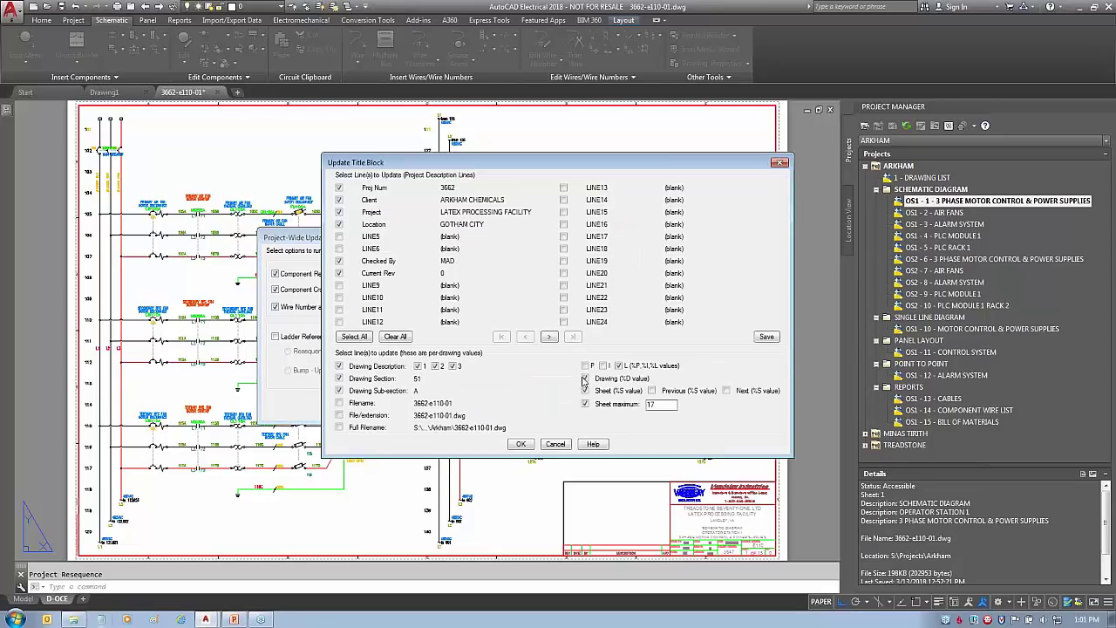
pyautogui.click(555, 444)
pyautogui.click(419, 308)
pyautogui.click(565, 396)
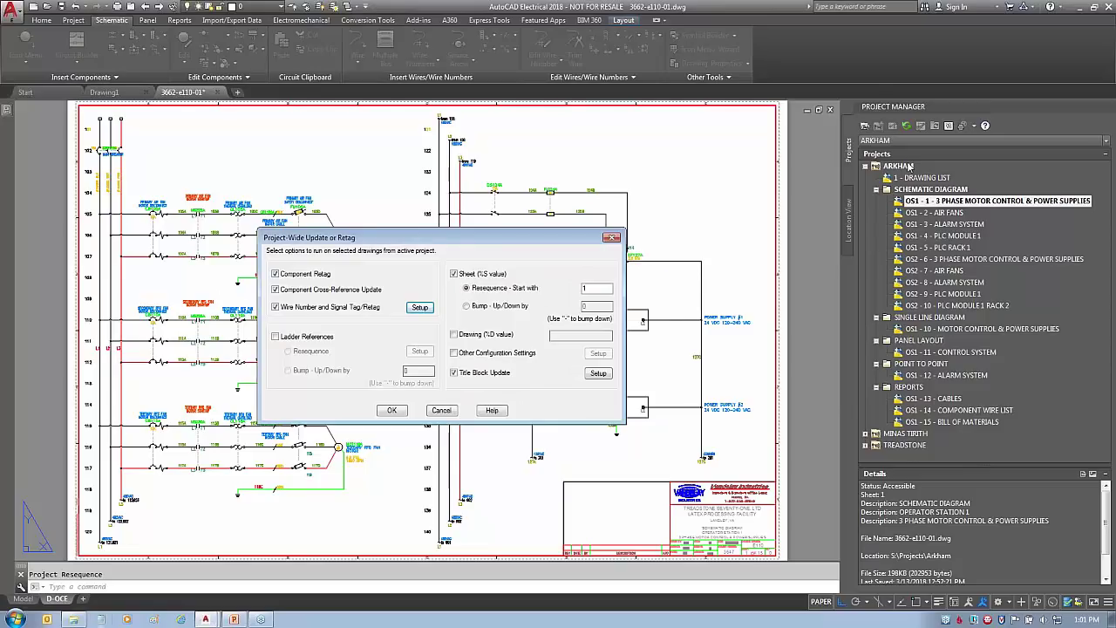
# Run the update on all Arkham drawings with component, cross-reference, wire and title block updates and sheets resequenced from 1, and refresh the project list
pyautogui.click(391, 410)
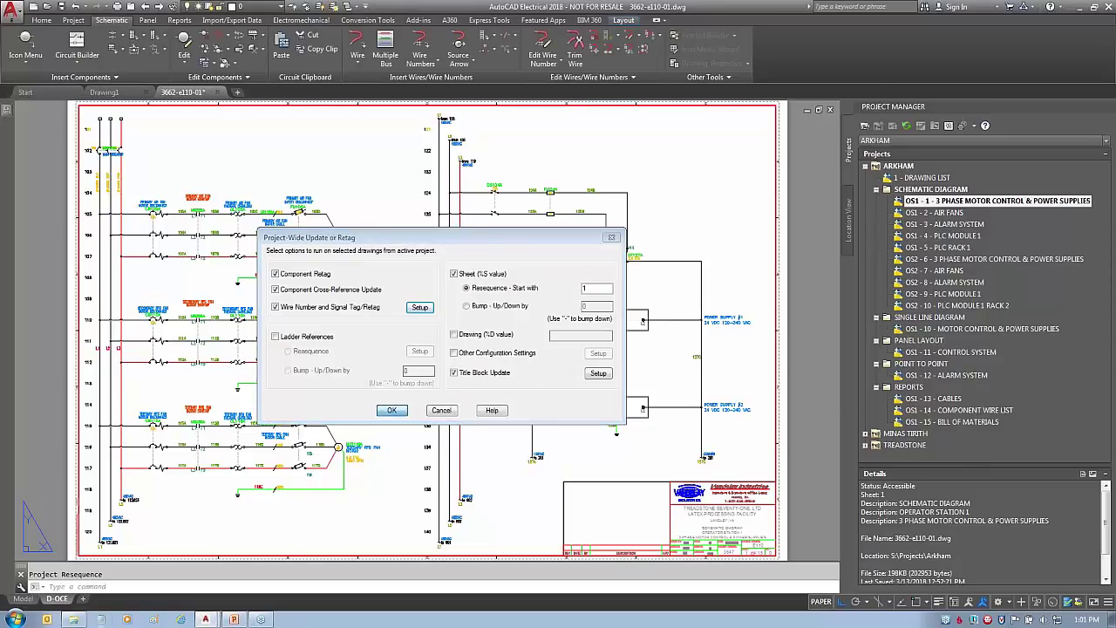
pyautogui.click(344, 390)
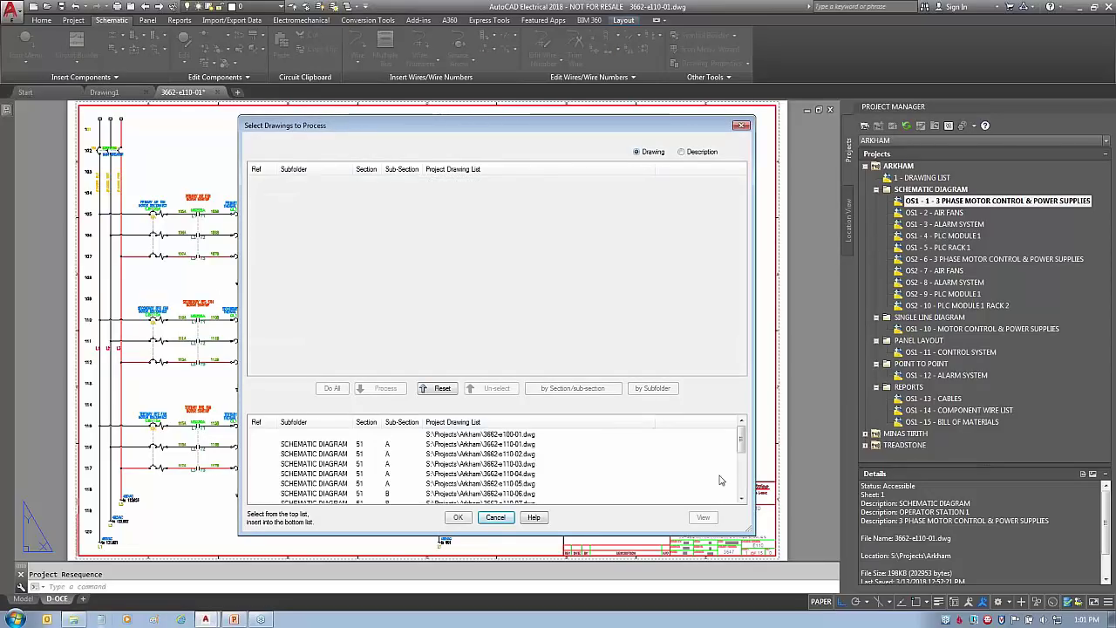
pyautogui.click(457, 517)
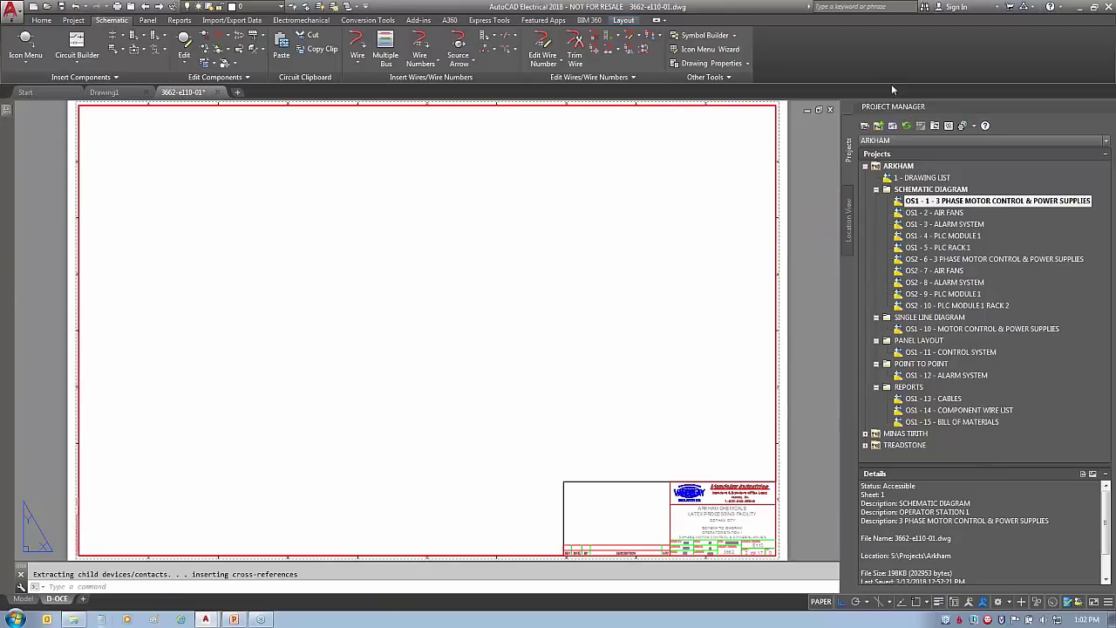
pyautogui.click(907, 126)
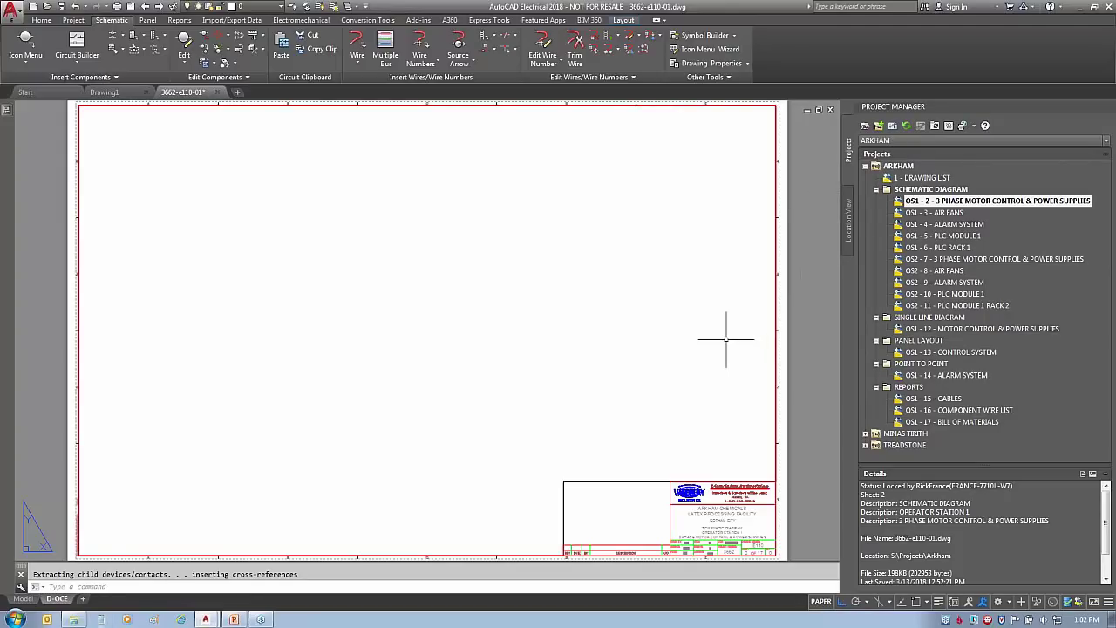
pyautogui.press('Return')
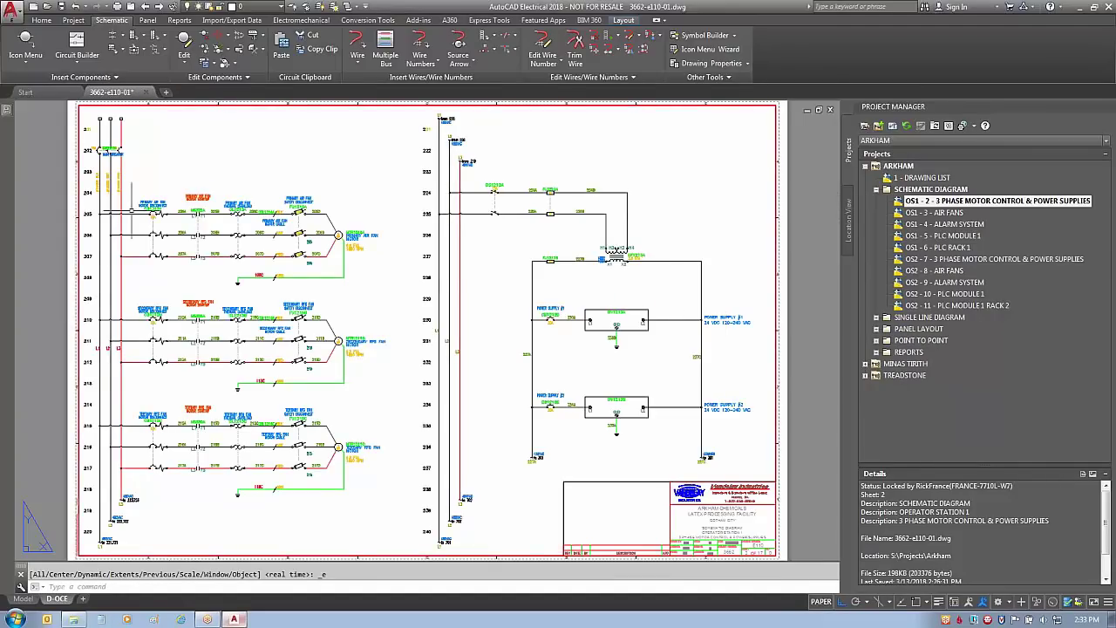
# Examine the line references, wire numbers and component tags of the primary air fan motor circuit after the retag
pyautogui.scroll(5, 683, 231)
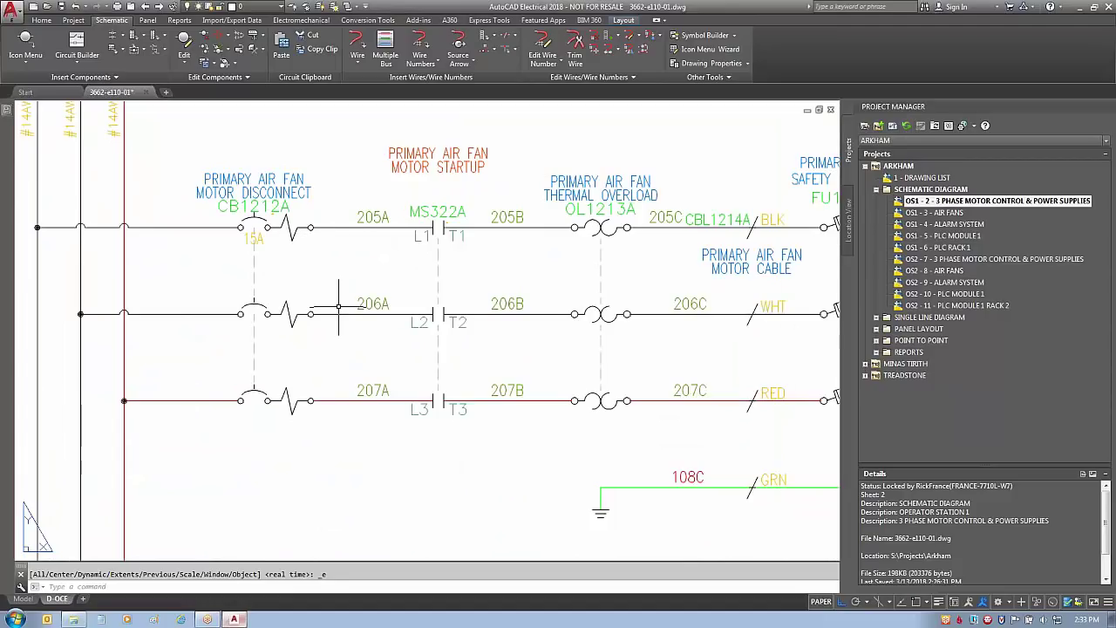
pyautogui.moveTo(338, 307)
pyautogui.mouseDown(button='middle')
pyautogui.moveTo(408, 395)
pyautogui.moveTo(428, 343)
pyautogui.mouseUp(button='middle')
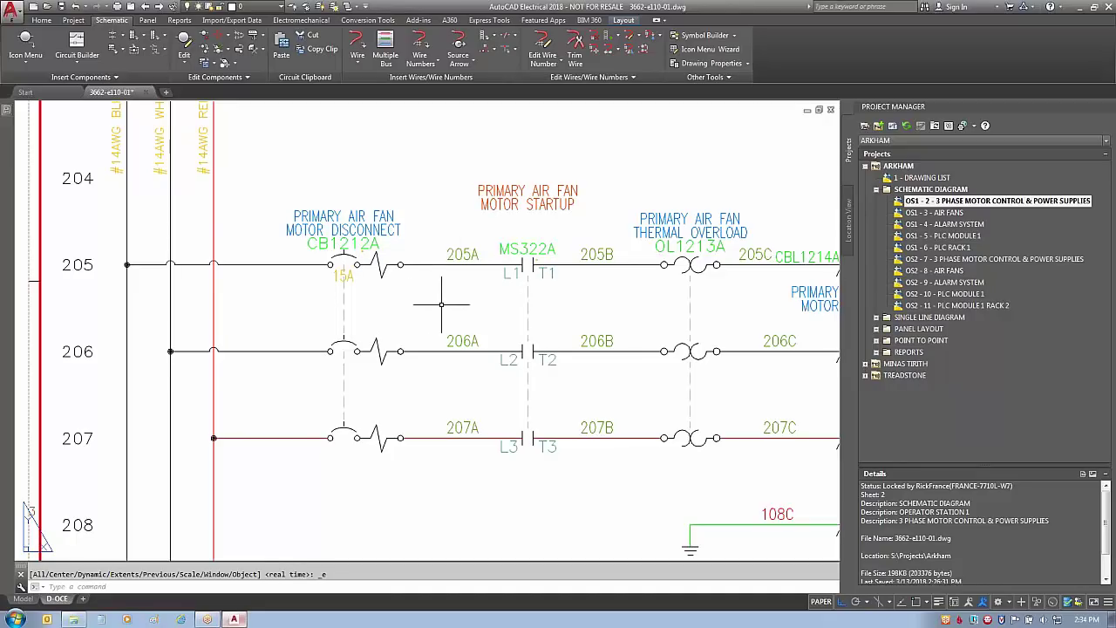
pyautogui.middleClick(441, 304)
pyautogui.middleClick(442, 304)
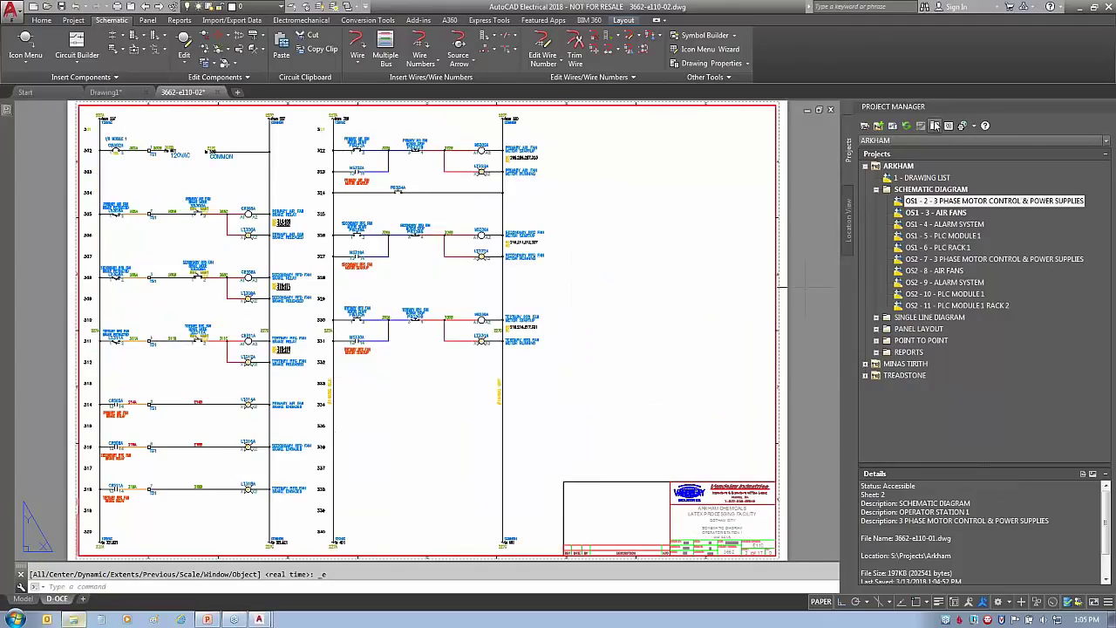
pyautogui.click(898, 165)
pyautogui.rightClick(900, 168)
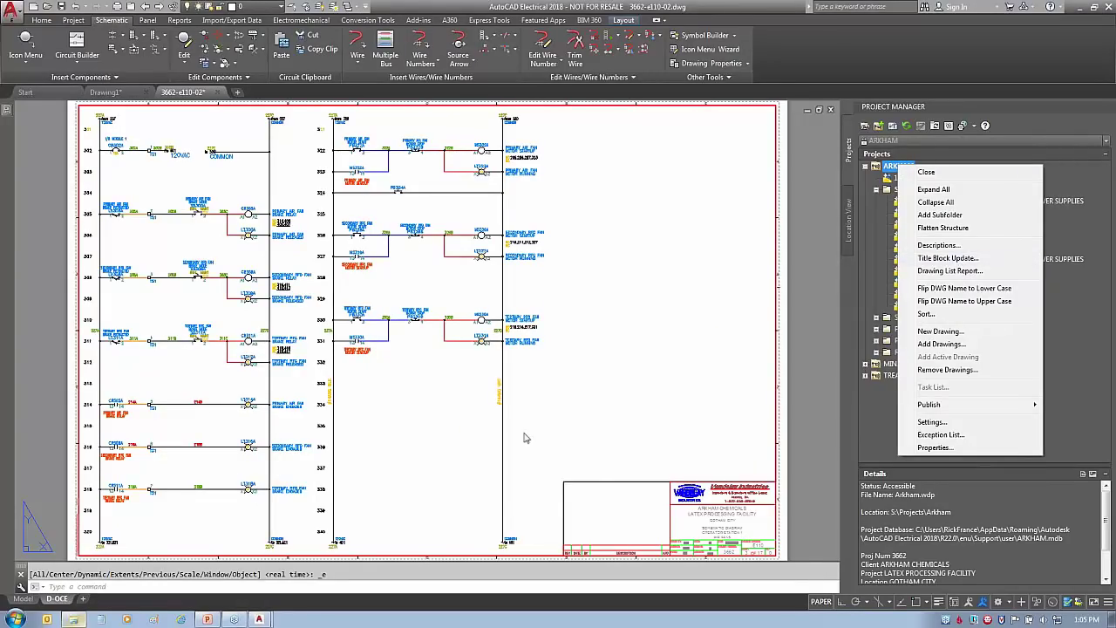
pyautogui.click(559, 424)
pyautogui.click(556, 417)
pyautogui.click(662, 387)
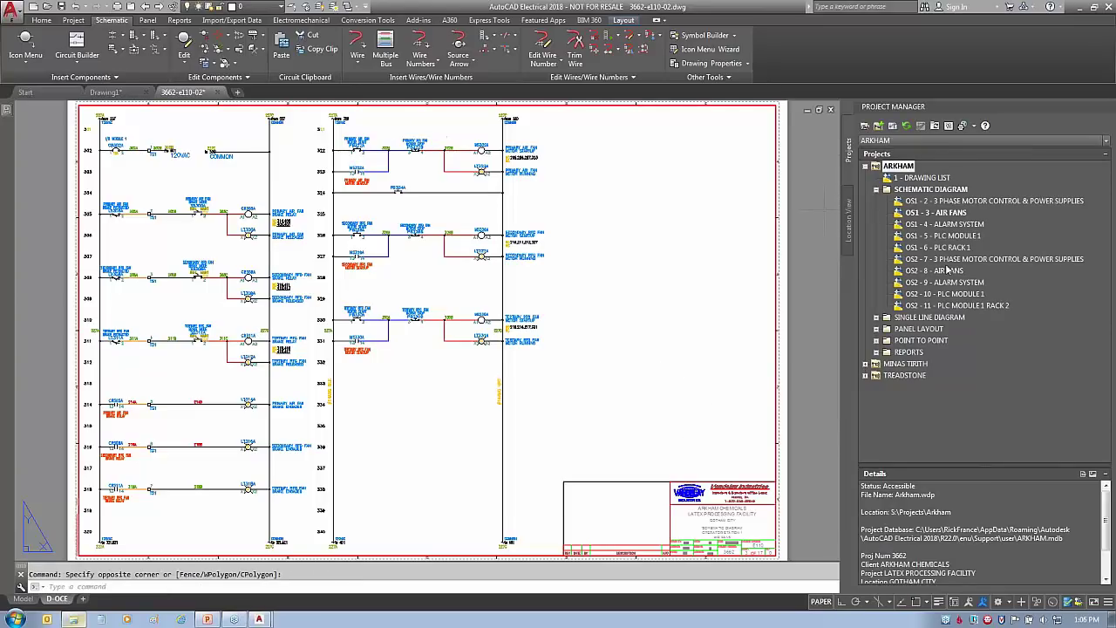
# Open the OS1 - 12 MOTOR CONTROL & POWER SUPPLIES drawing from the SINGLE LINE DIAGRAM subfolder and switch it to model space
pyautogui.doubleClick(901, 318)
pyautogui.doubleClick(948, 328)
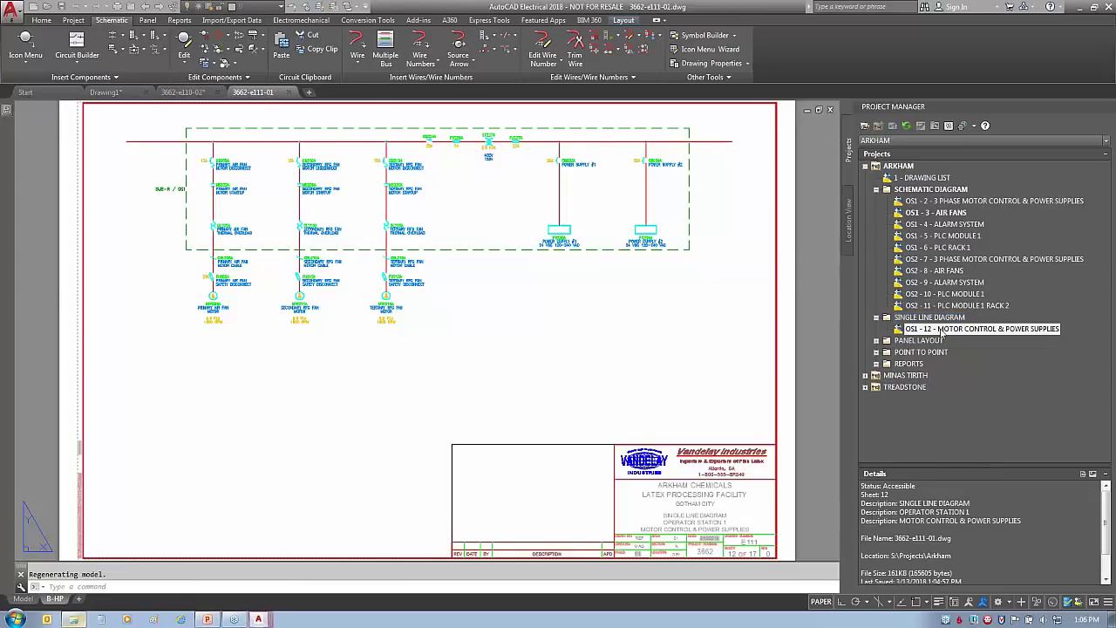
pyautogui.click(24, 599)
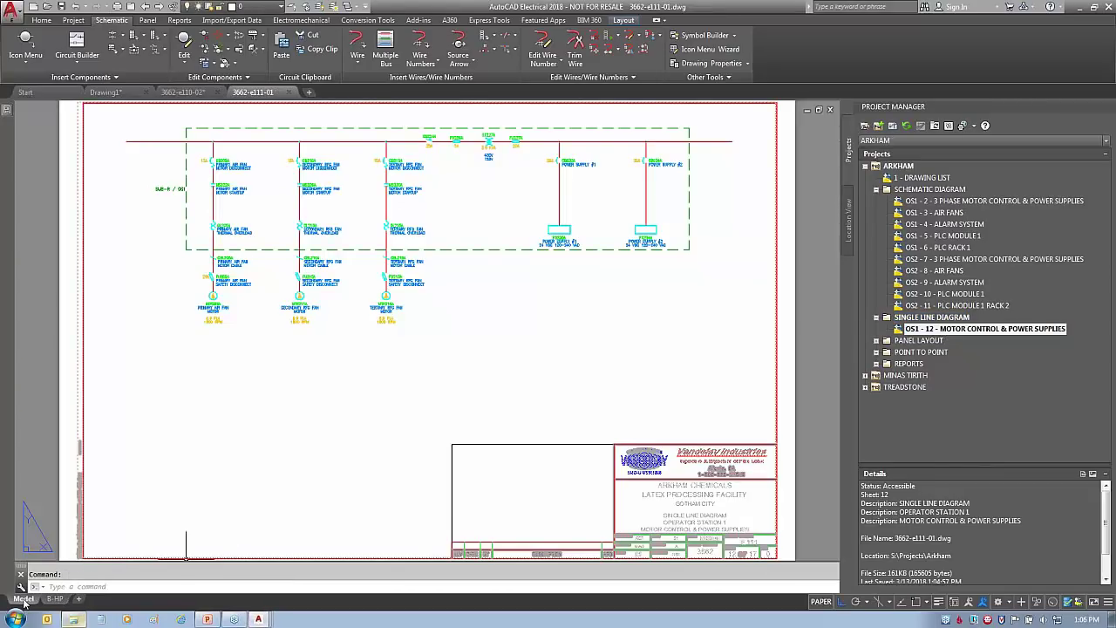
# Set the dashed location box's installation code to SUB-R and send the related updates in other drawings to the task list
pyautogui.doubleClick(477, 269)
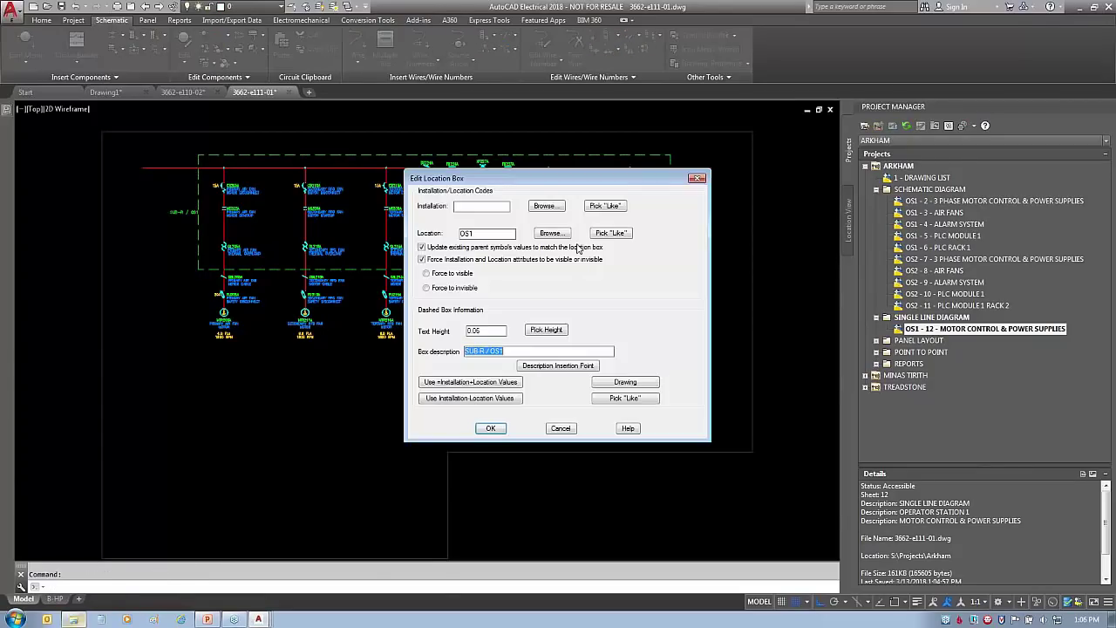
pyautogui.click(546, 207)
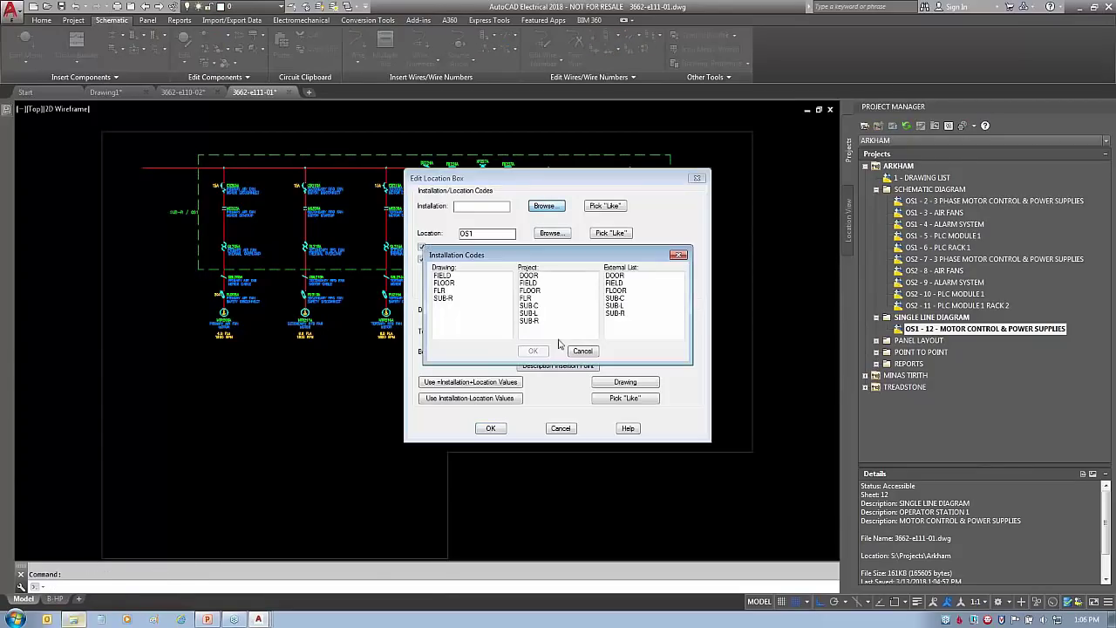
pyautogui.click(615, 313)
pyautogui.click(533, 350)
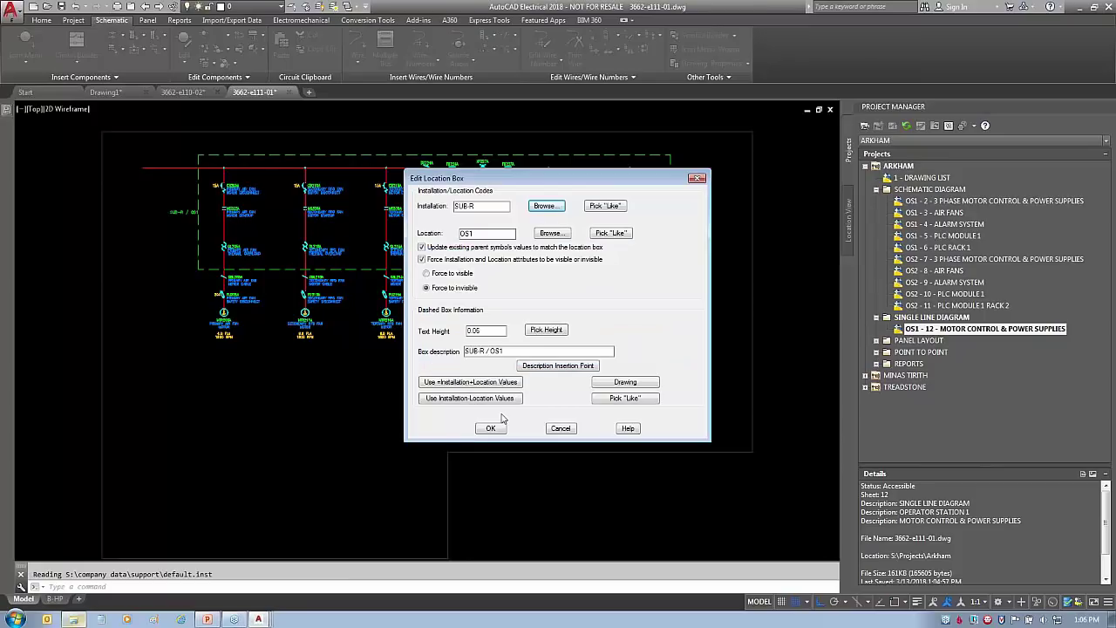
pyautogui.click(491, 428)
pyautogui.click(541, 334)
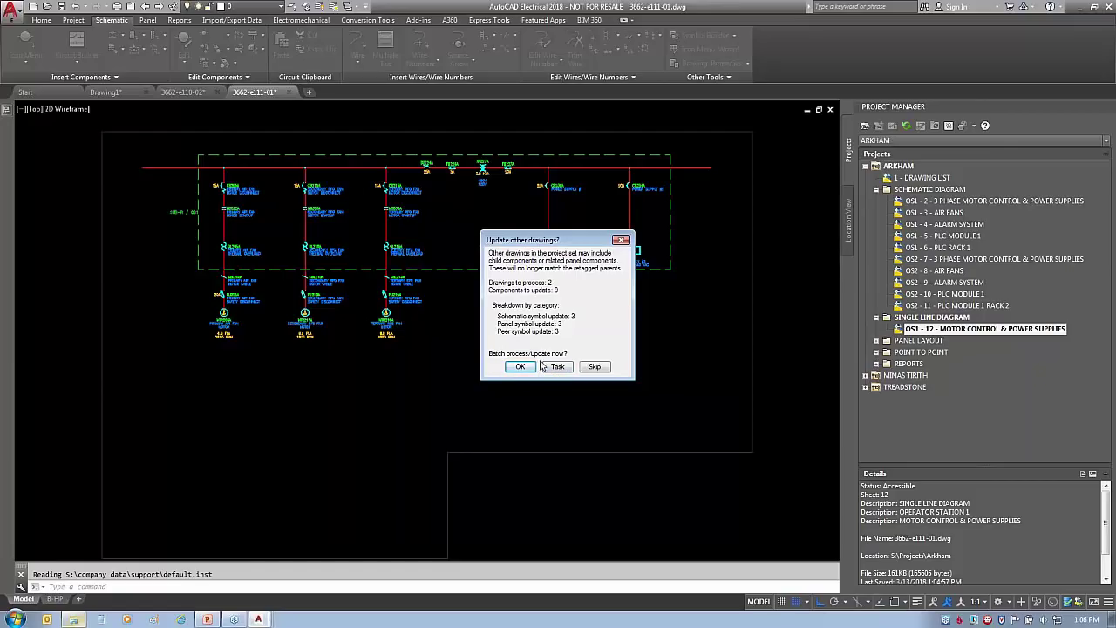
pyautogui.click(557, 367)
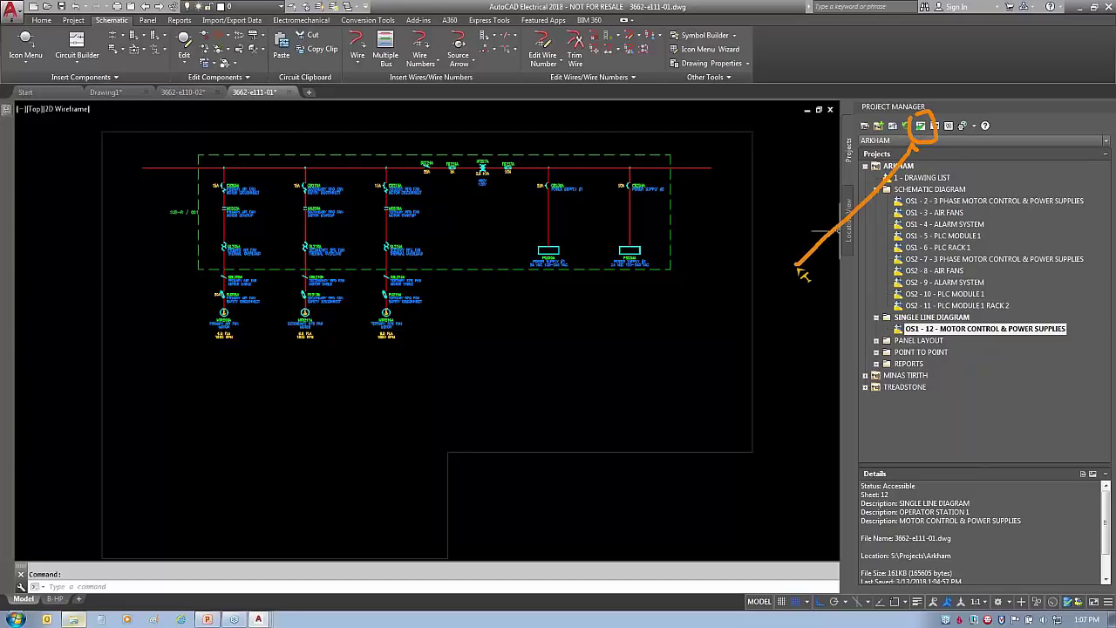
# Run all pending updates in the project task list
pyautogui.click(919, 125)
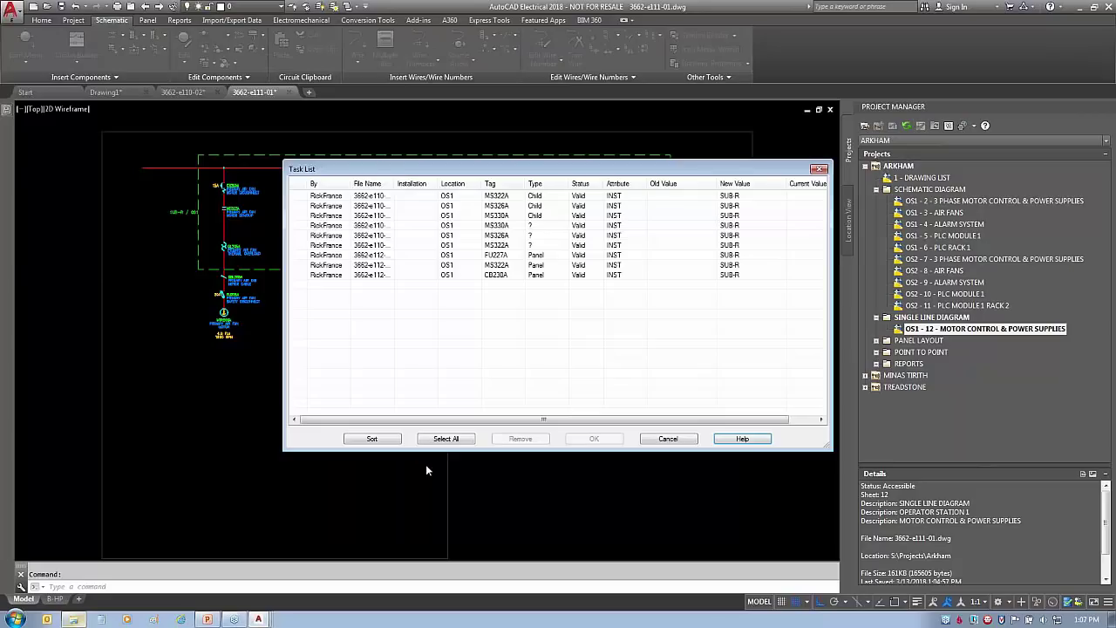
pyautogui.click(446, 439)
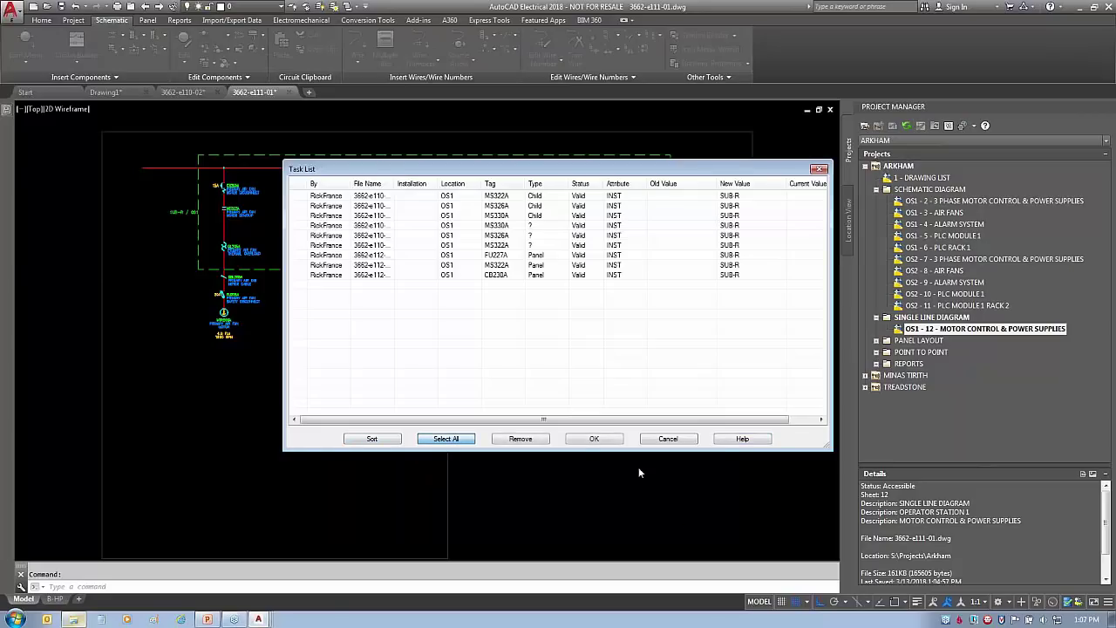
pyautogui.click(594, 439)
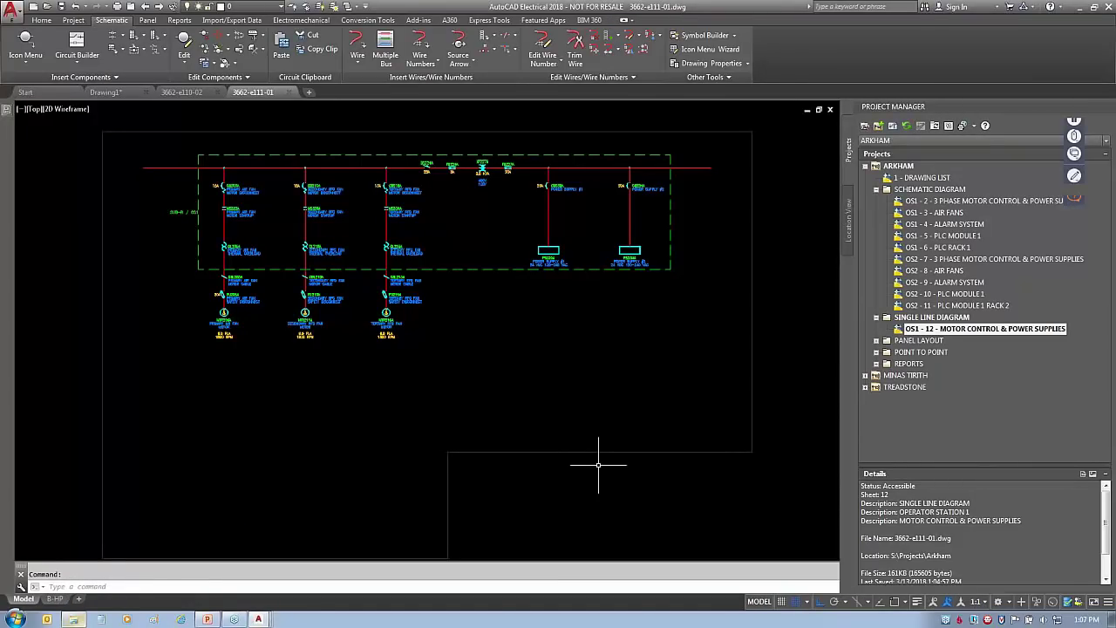
# Close the single line drawing and review the primary air fan brake relay's component properties on the AIR FANS sheet without changing them
pyautogui.click(290, 92)
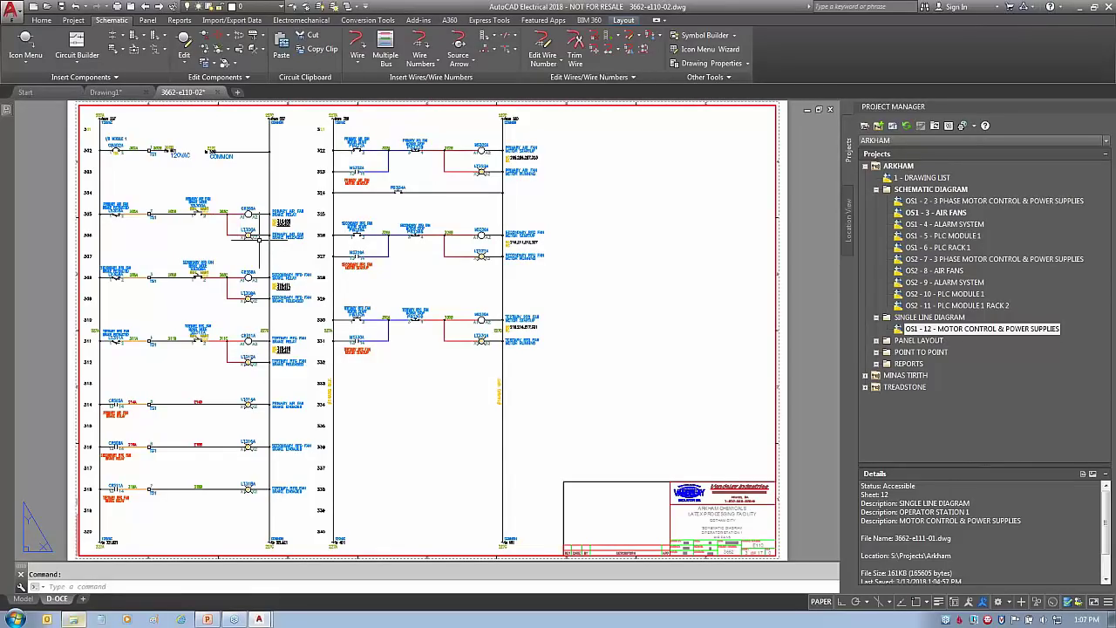
pyautogui.click(242, 197)
pyautogui.doubleClick(243, 186)
pyautogui.click(246, 209)
pyautogui.rightClick(246, 209)
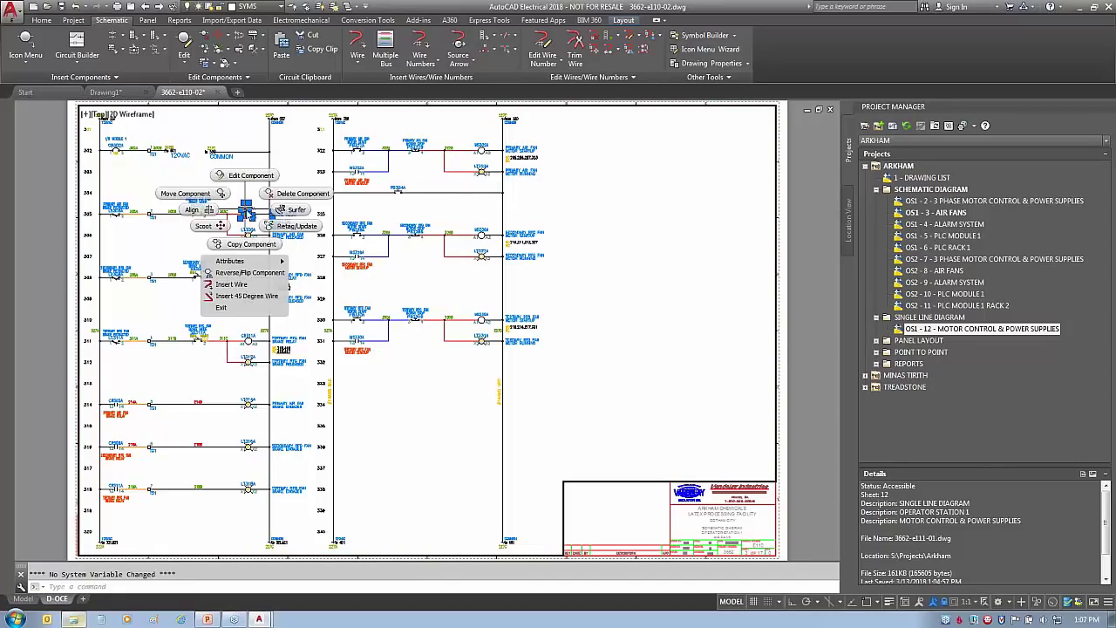
pyautogui.click(250, 176)
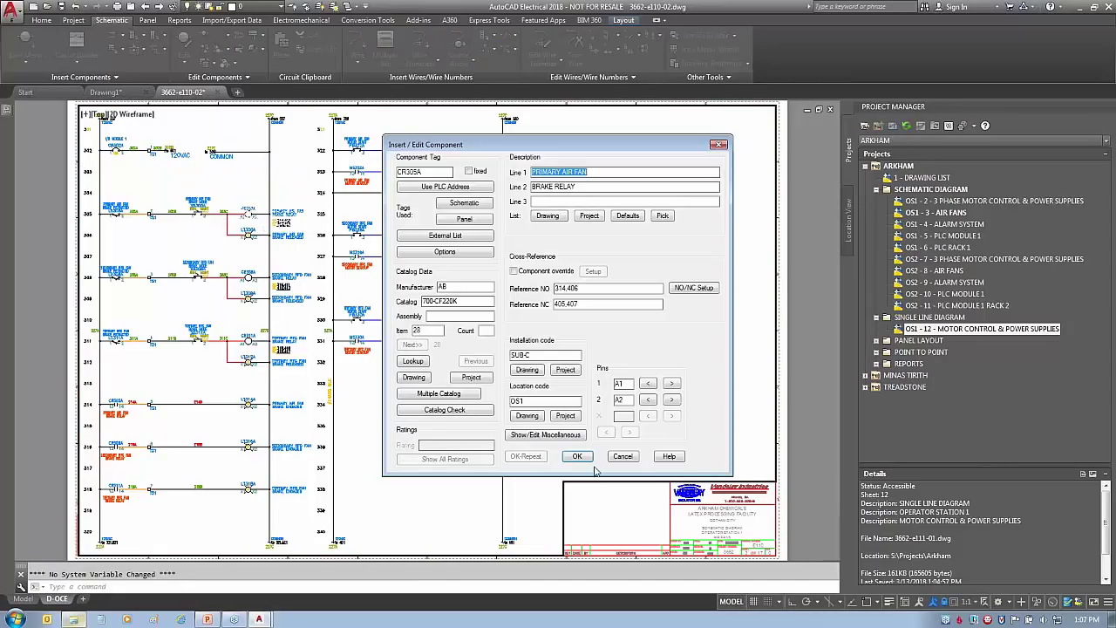
pyautogui.click(627, 457)
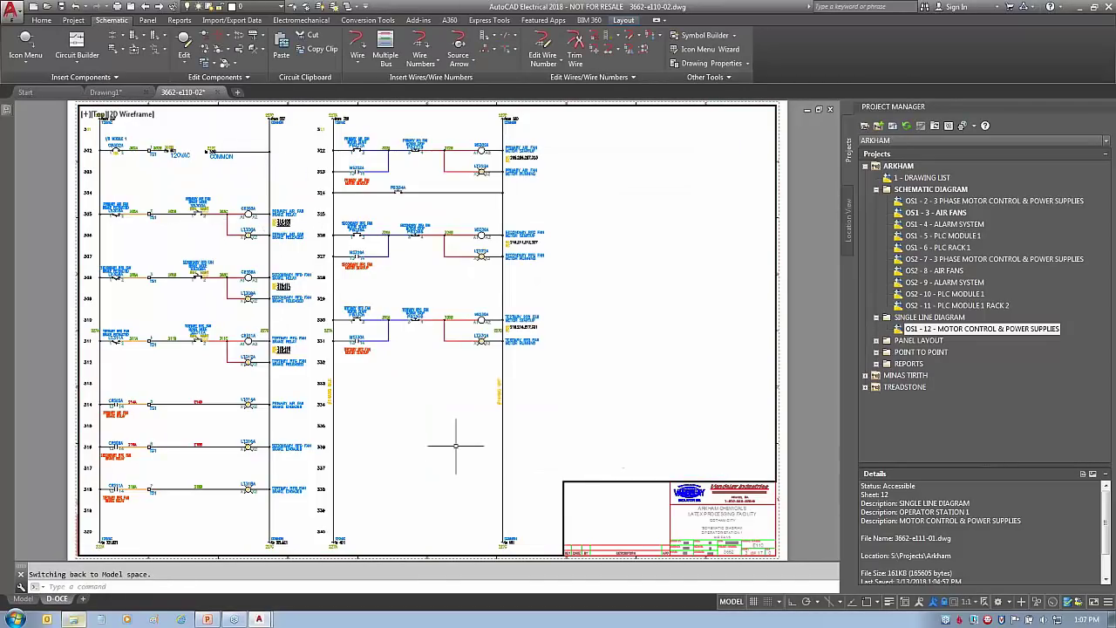
# Examine the primary air fan brake relay's installation code and description again, leaving the component unchanged
pyautogui.click(246, 209)
pyautogui.rightClick(245, 209)
pyautogui.click(250, 175)
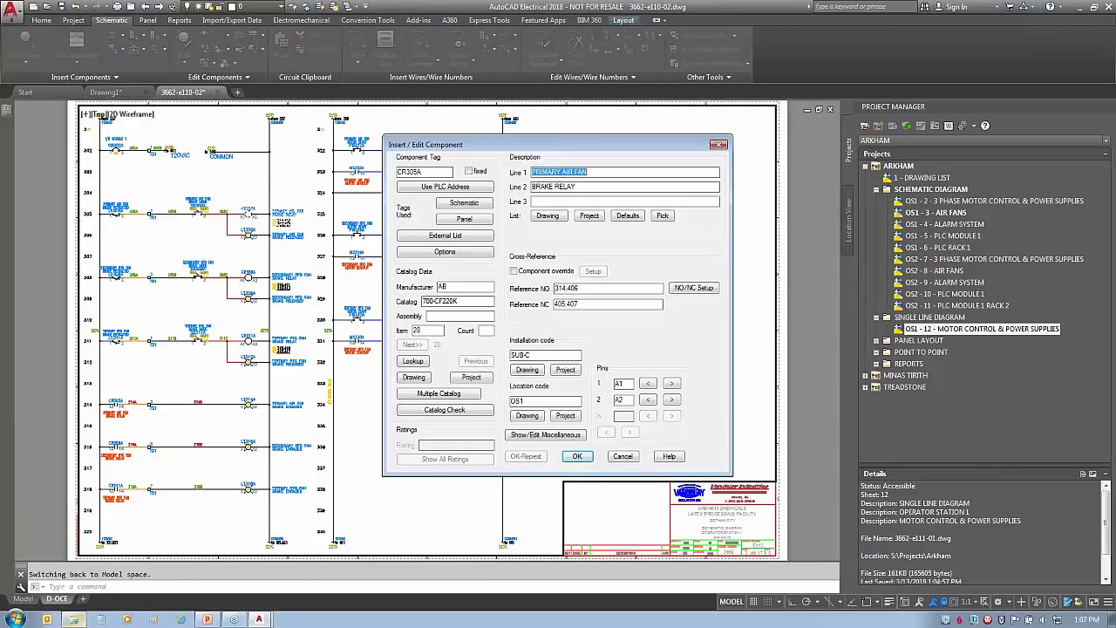
pyautogui.click(536, 355)
pyautogui.click(600, 170)
pyautogui.click(622, 456)
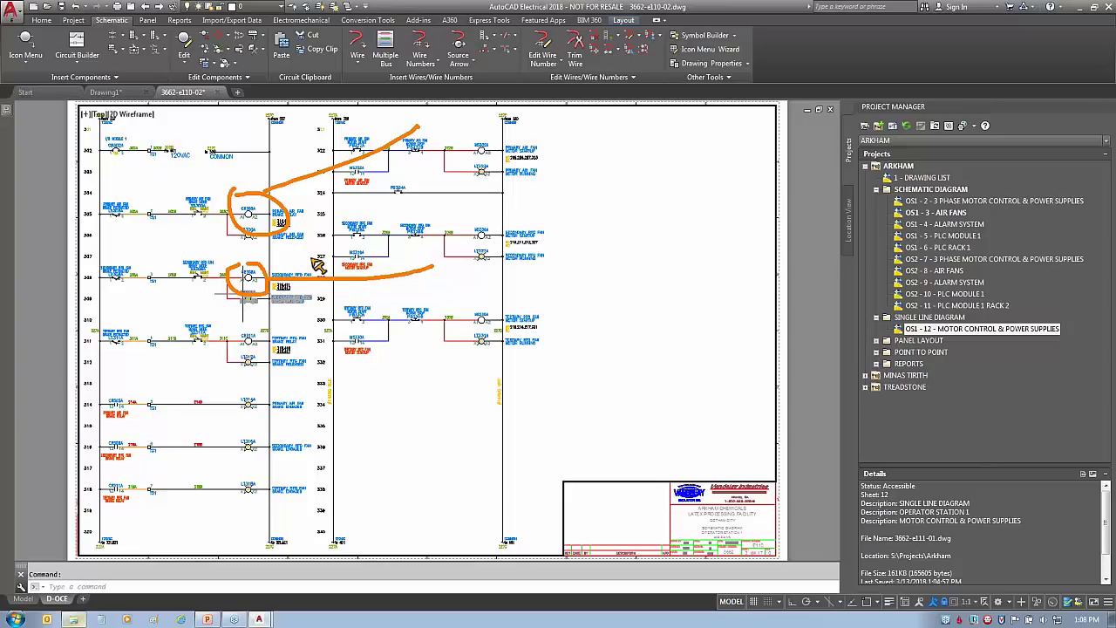
pyautogui.press('Escape')
pyautogui.press('Escape')
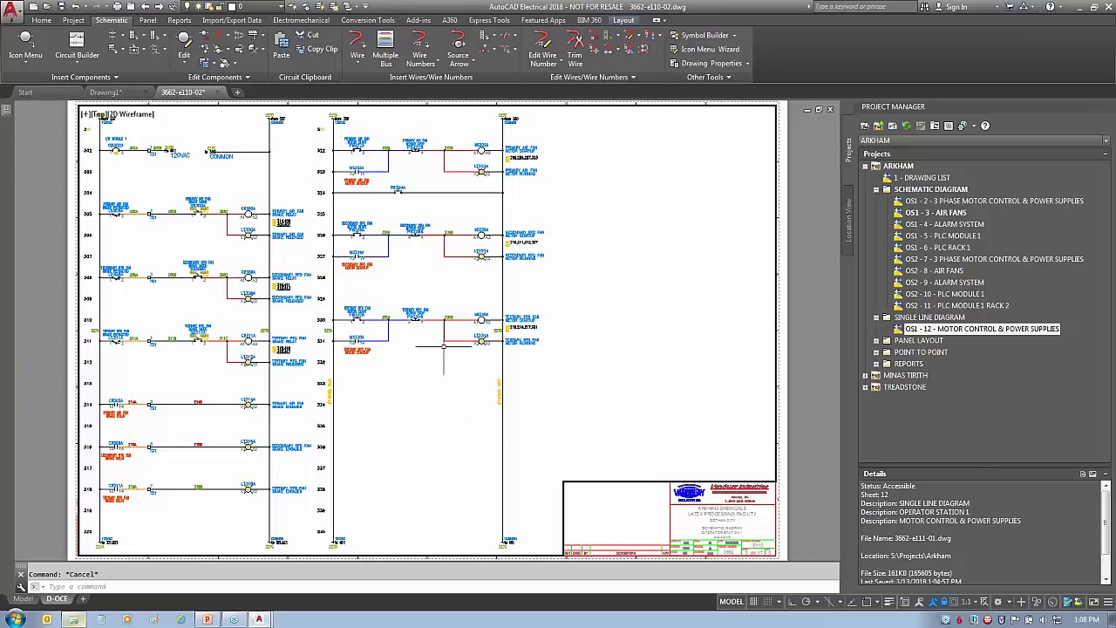
pyautogui.moveTo(246, 196); pyautogui.dragTo(257, 202)
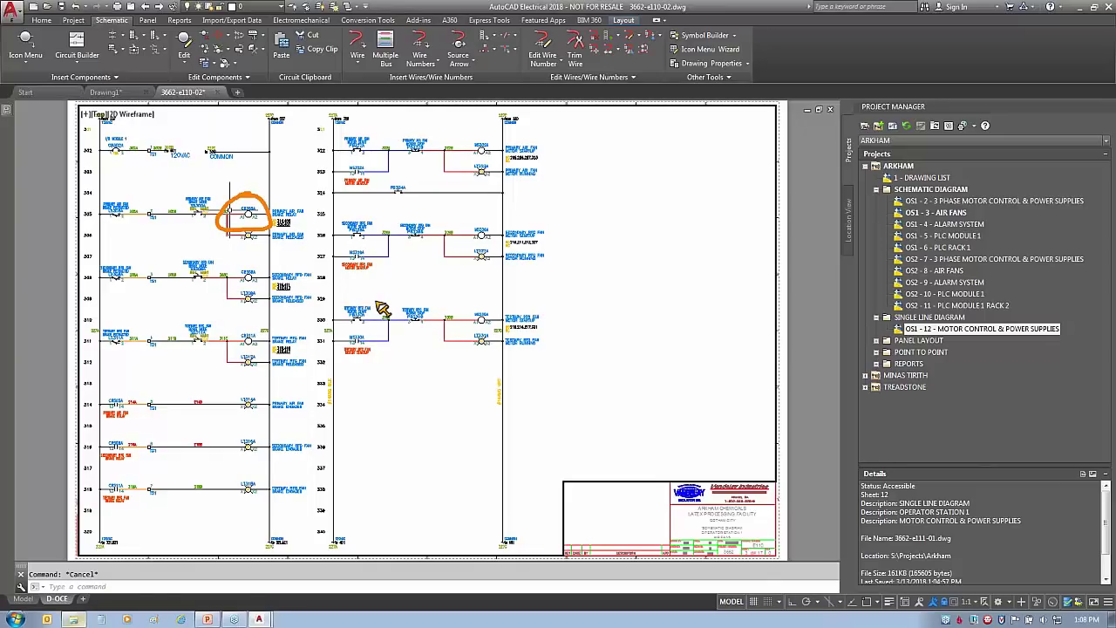
pyautogui.press('Escape')
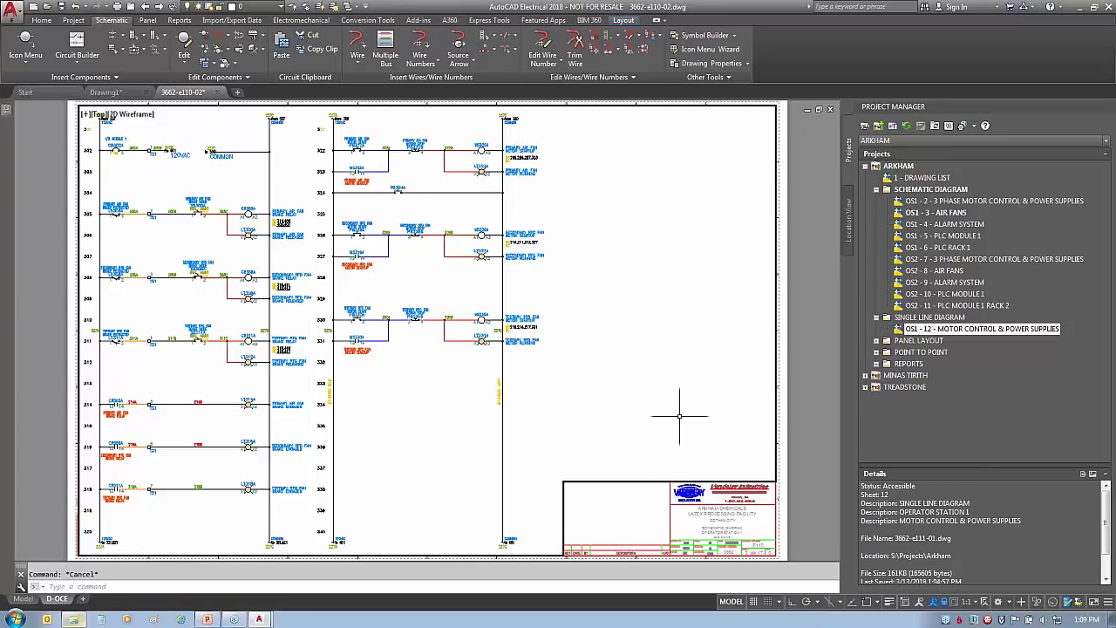
# Move the OS2 - 11 PLC MODULE 1 RACK 2 drawing to the start of the SCHEMATIC DIAGRAM subfolder
pyautogui.click(946, 306)
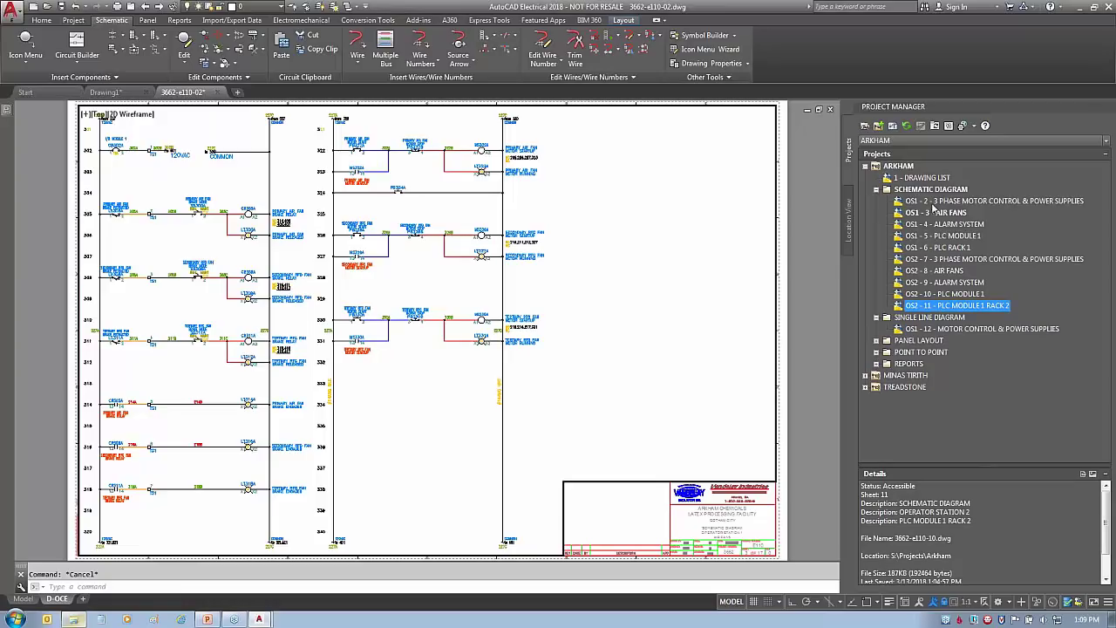
pyautogui.doubleClick(939, 307)
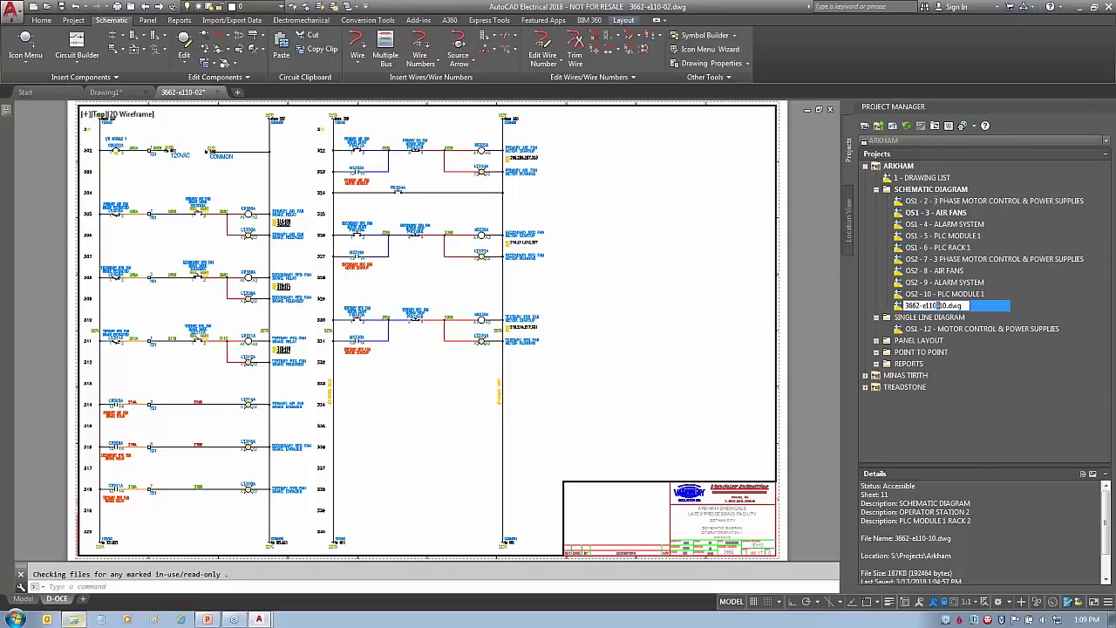
pyautogui.press('Escape')
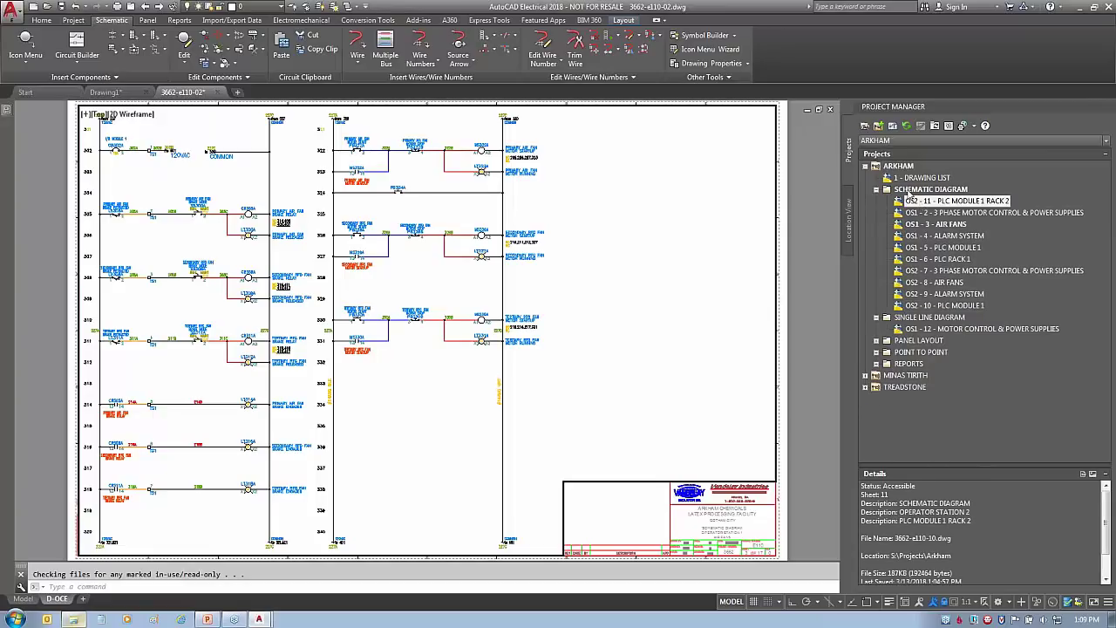
# Sort the SCHEMATIC DIAGRAM subfolder's drawings with SEC as primary sort and SUBSEC as secondary sort
pyautogui.click(915, 191)
pyautogui.rightClick(918, 192)
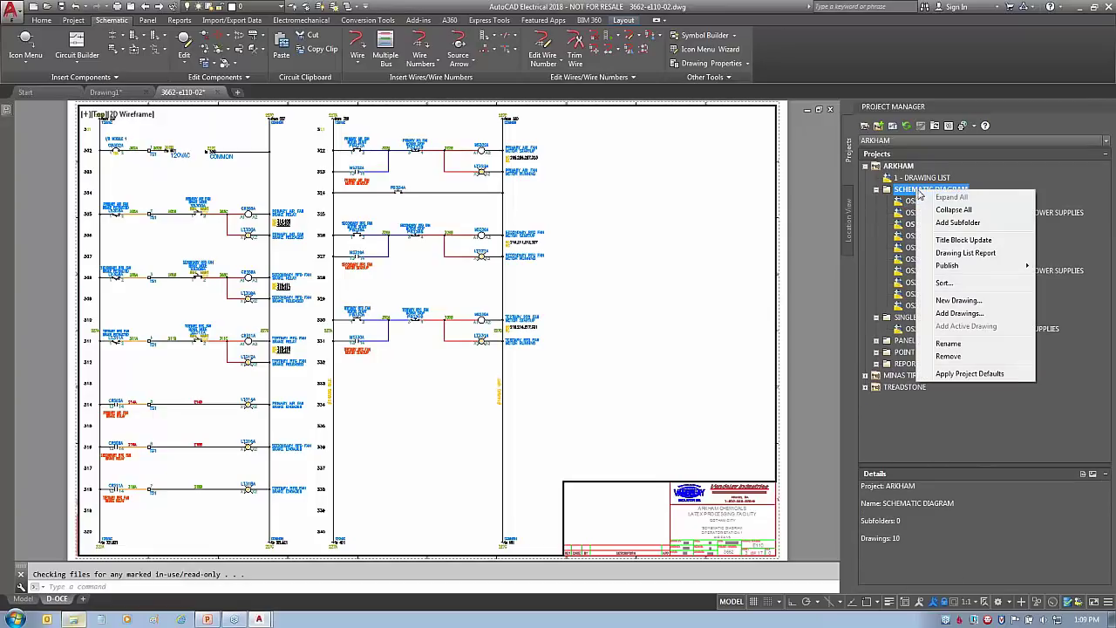
pyautogui.click(950, 285)
pyautogui.click(403, 313)
pyautogui.click(403, 326)
pyautogui.click(504, 309)
pyautogui.click(485, 333)
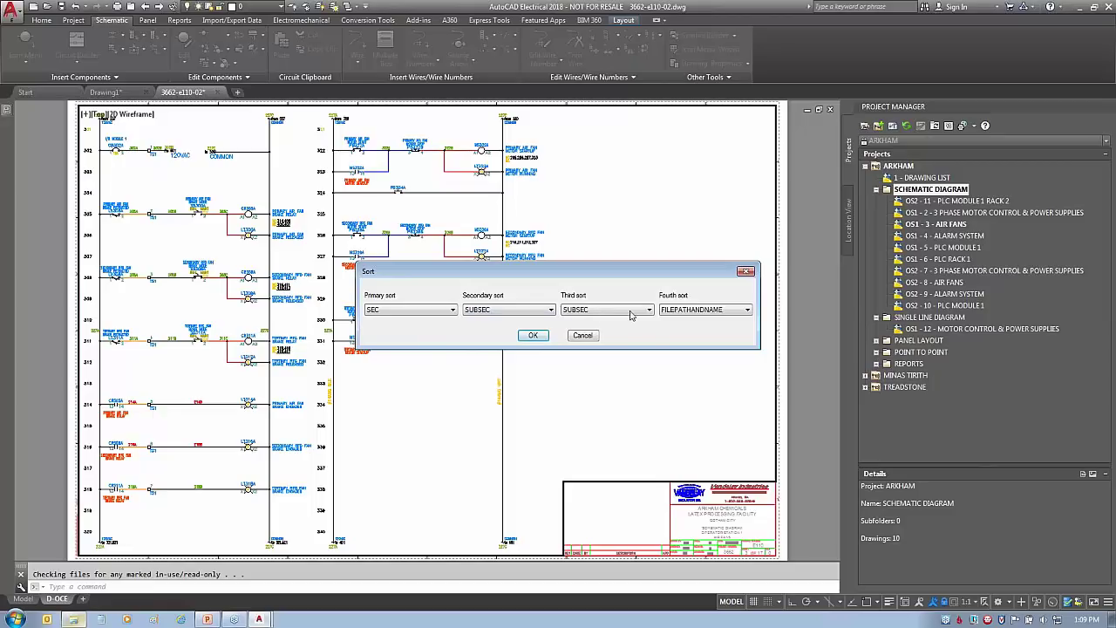
pyautogui.click(534, 336)
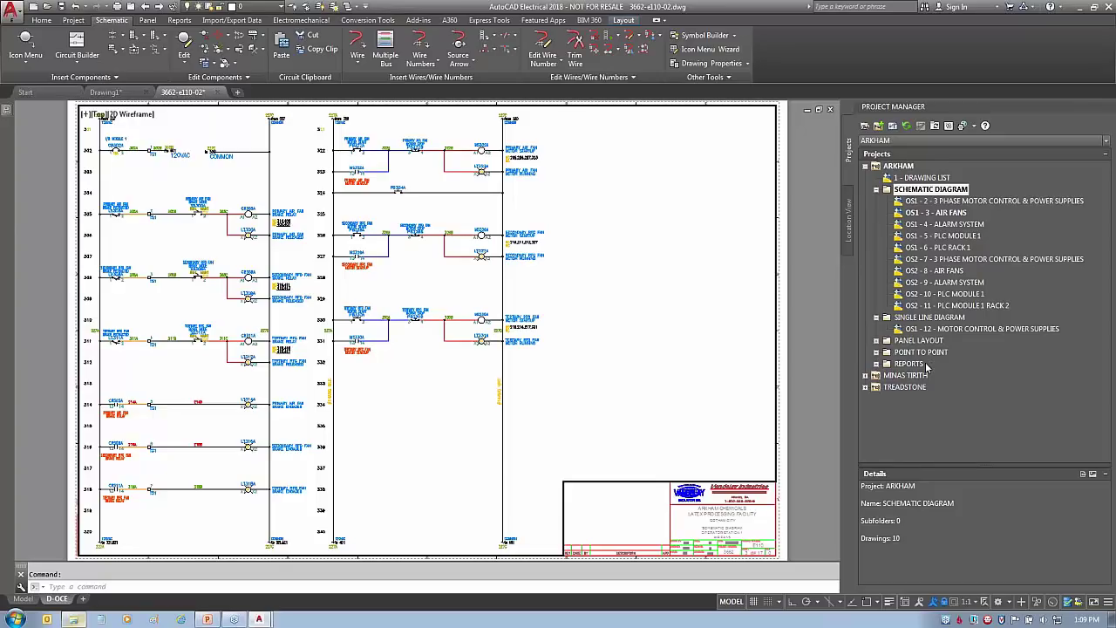
# Remove the OS2 - 11 PLC MODULE 1 RACK 2 drawing from the Arkham project
pyautogui.rightClick(922, 307)
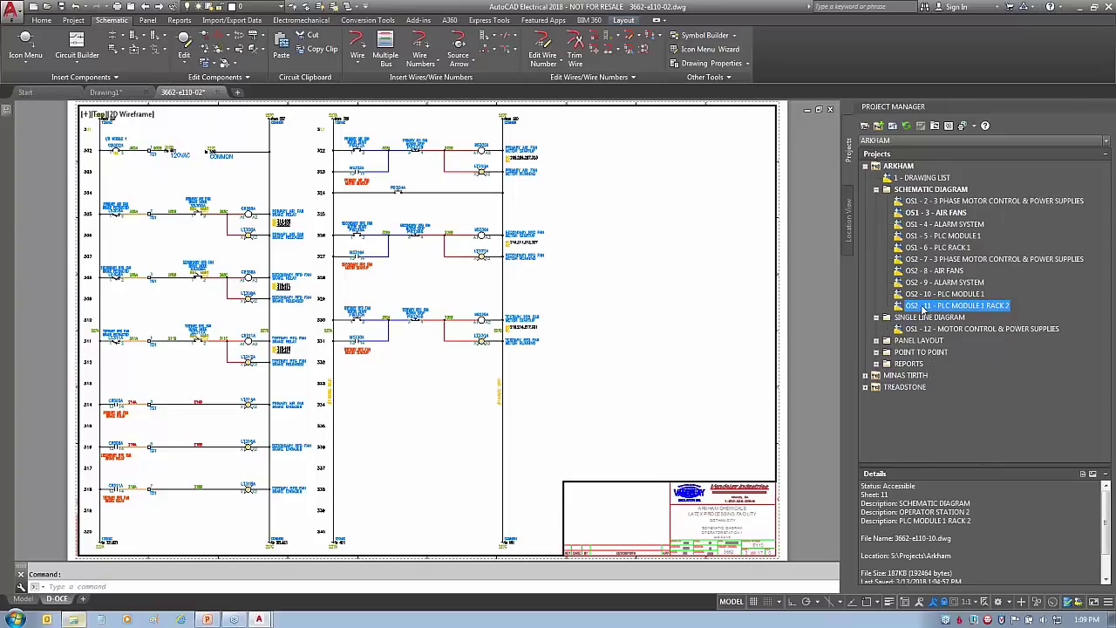
pyautogui.click(954, 361)
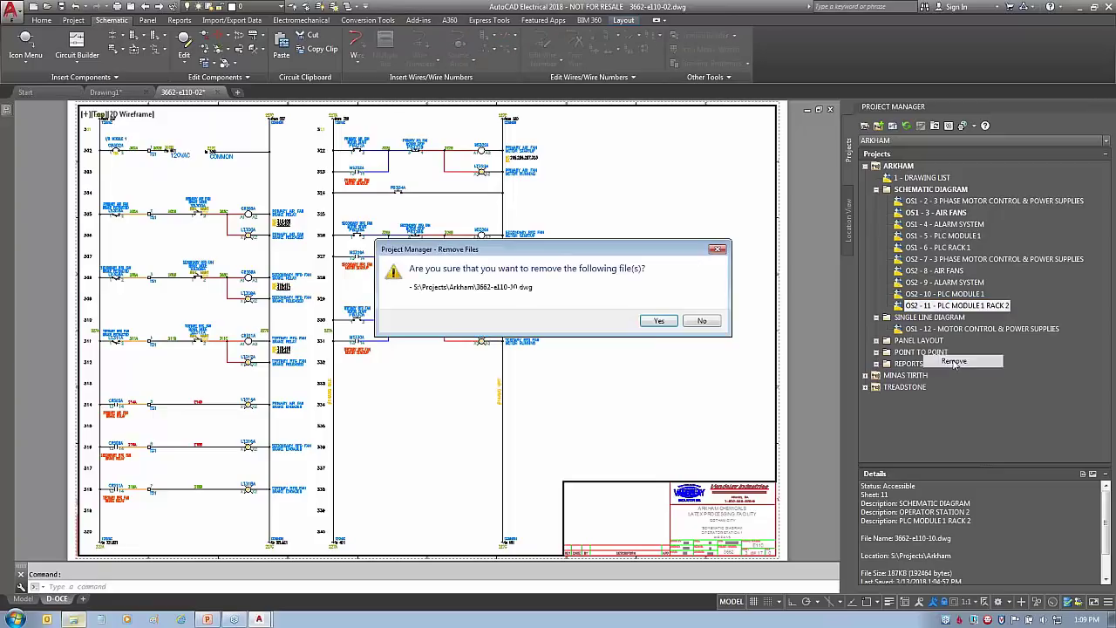
pyautogui.click(660, 322)
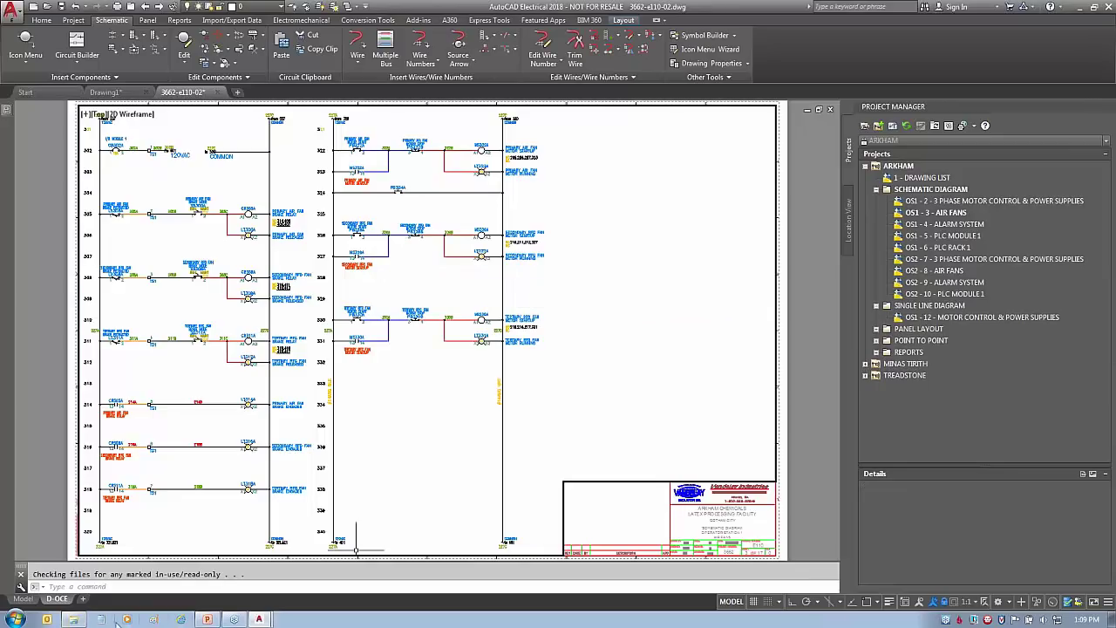
# Switch to Windows Explorer and check the Arkham folder for 3662-e110-10.dwg, the file of the removed drawing
pyautogui.click(73, 619)
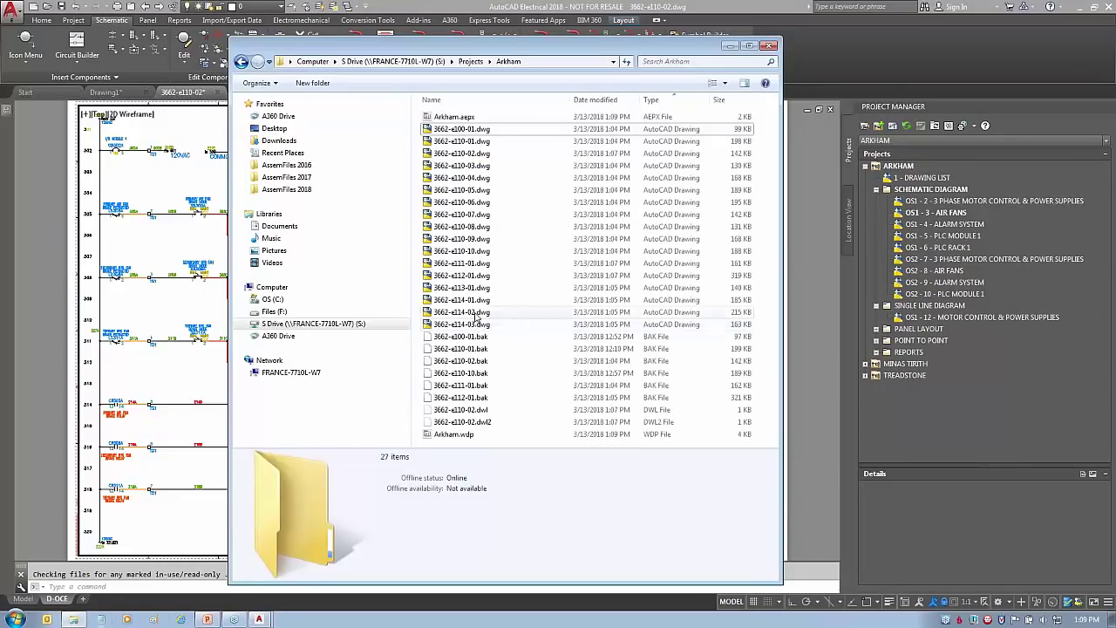
pyautogui.click(475, 252)
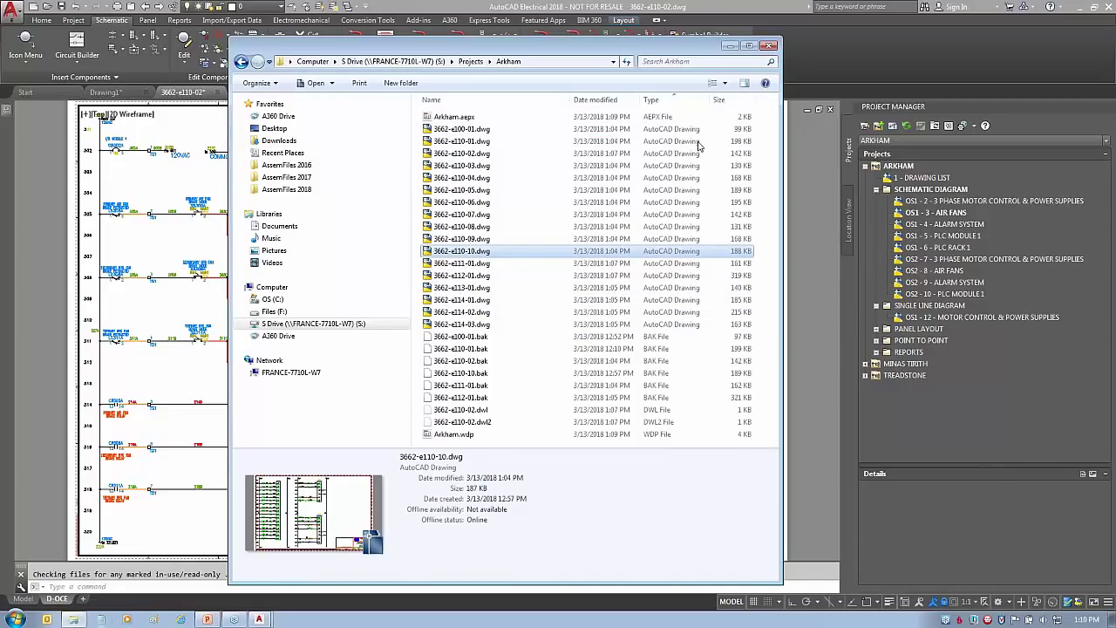
pyautogui.click(729, 45)
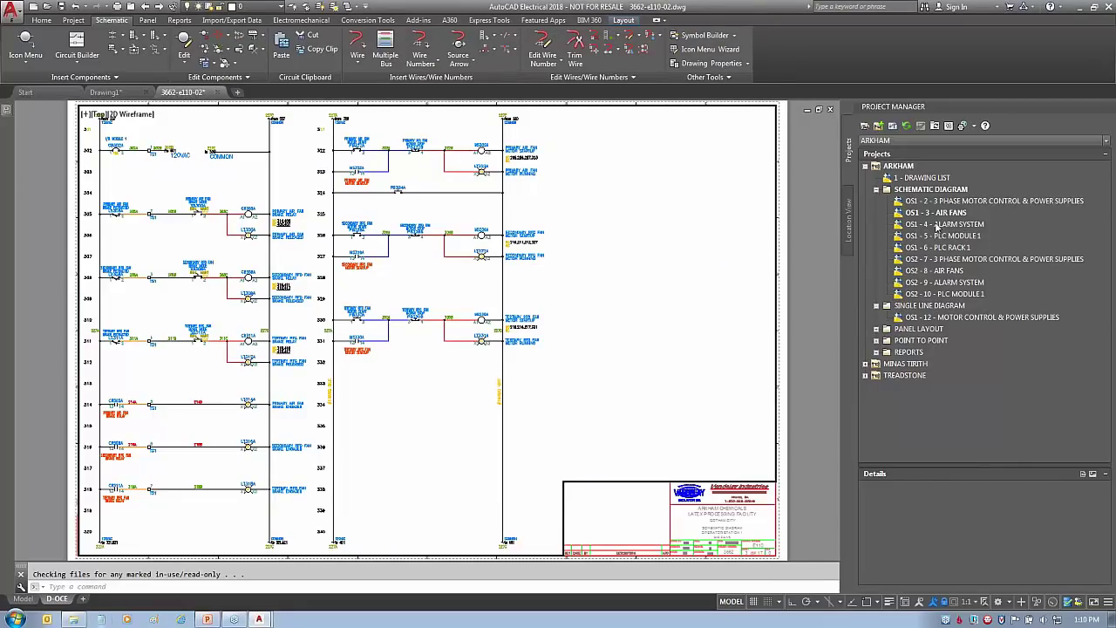
# Review the Arkham project's exception list for drawings whose properties differ from the project defaults
pyautogui.click(876, 190)
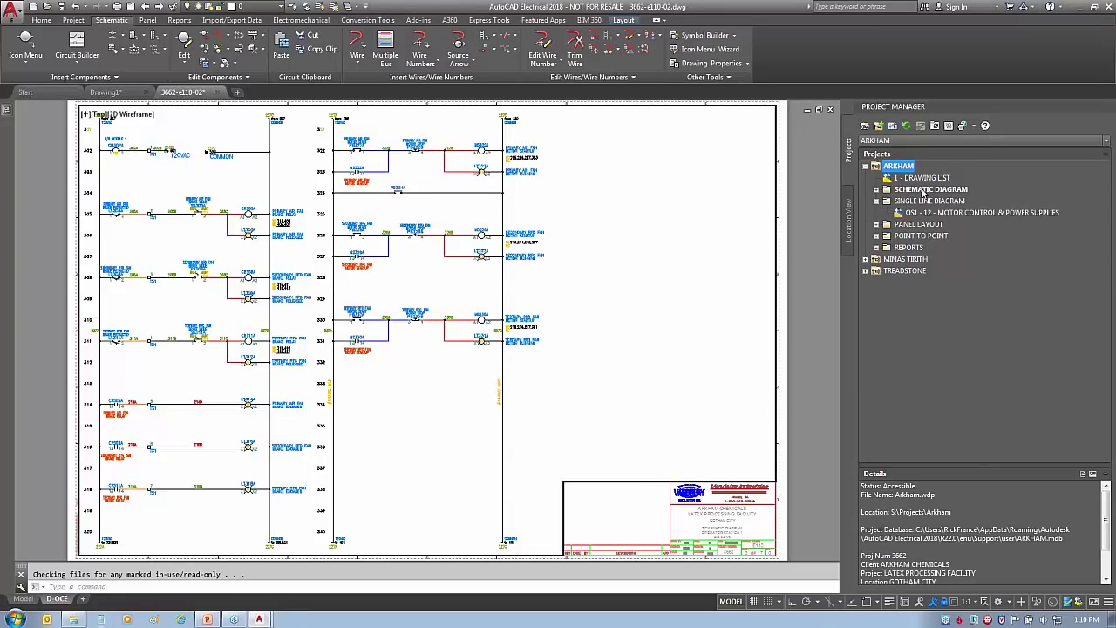
pyautogui.click(876, 190)
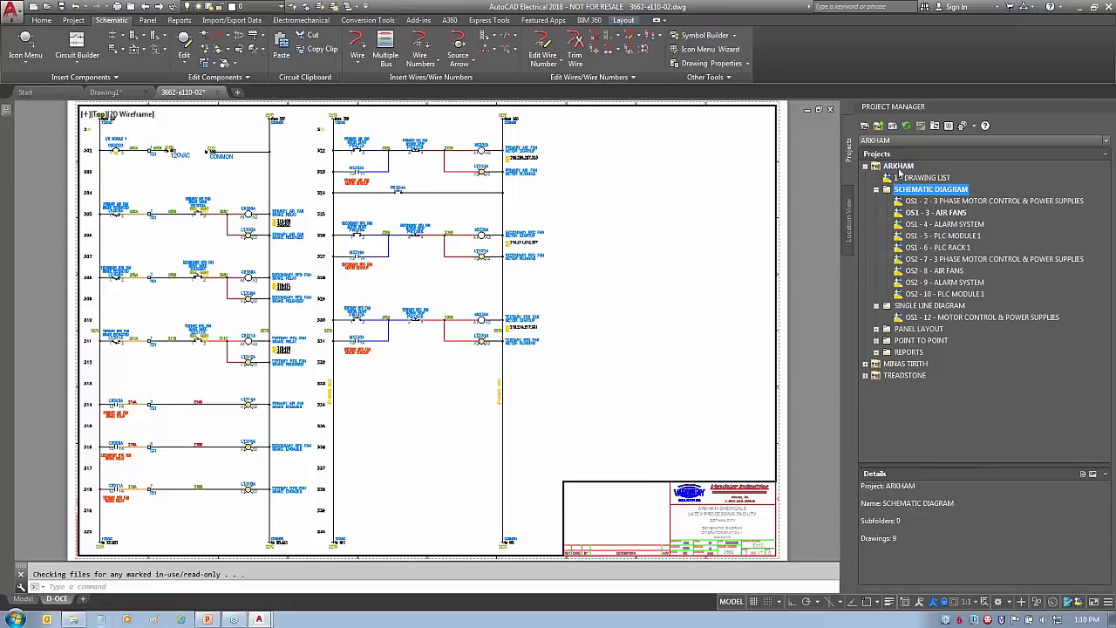
pyautogui.rightClick(898, 172)
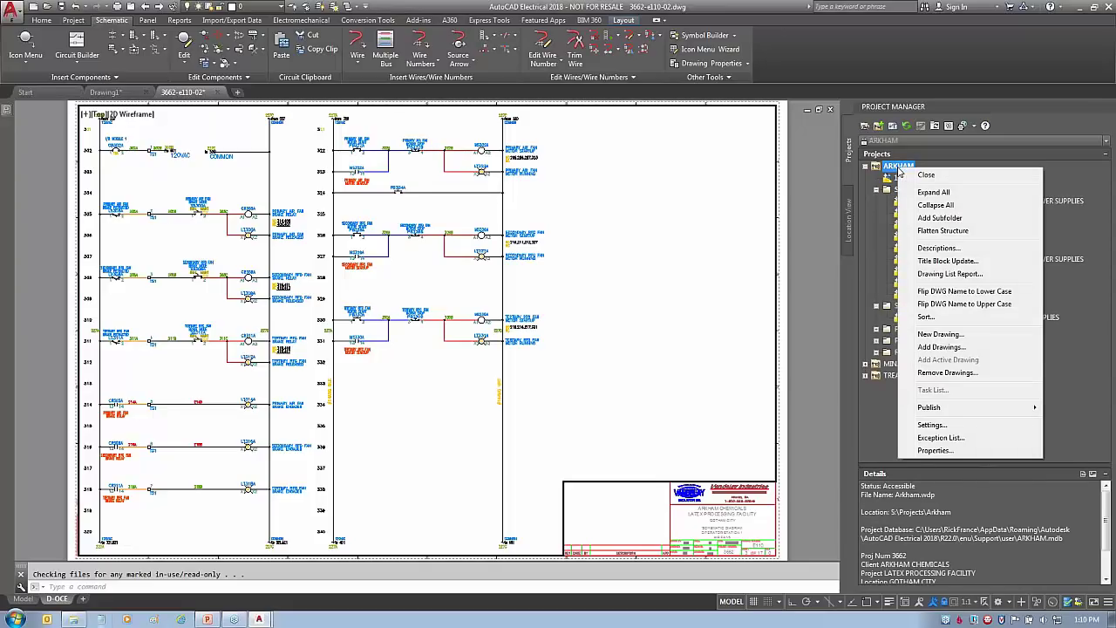
pyautogui.click(940, 439)
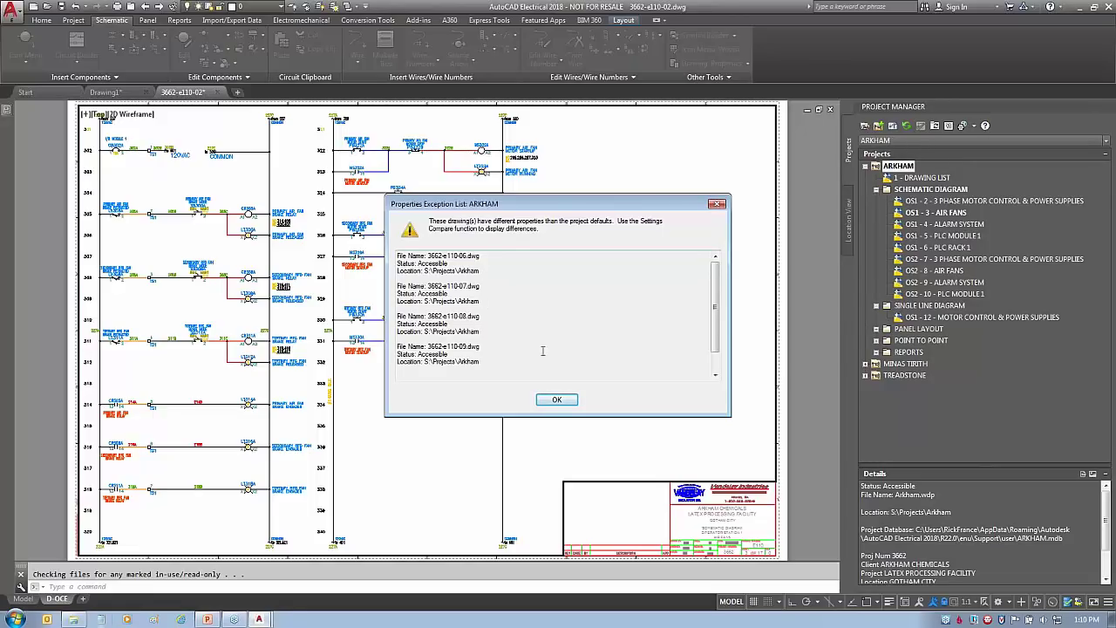
pyautogui.click(557, 400)
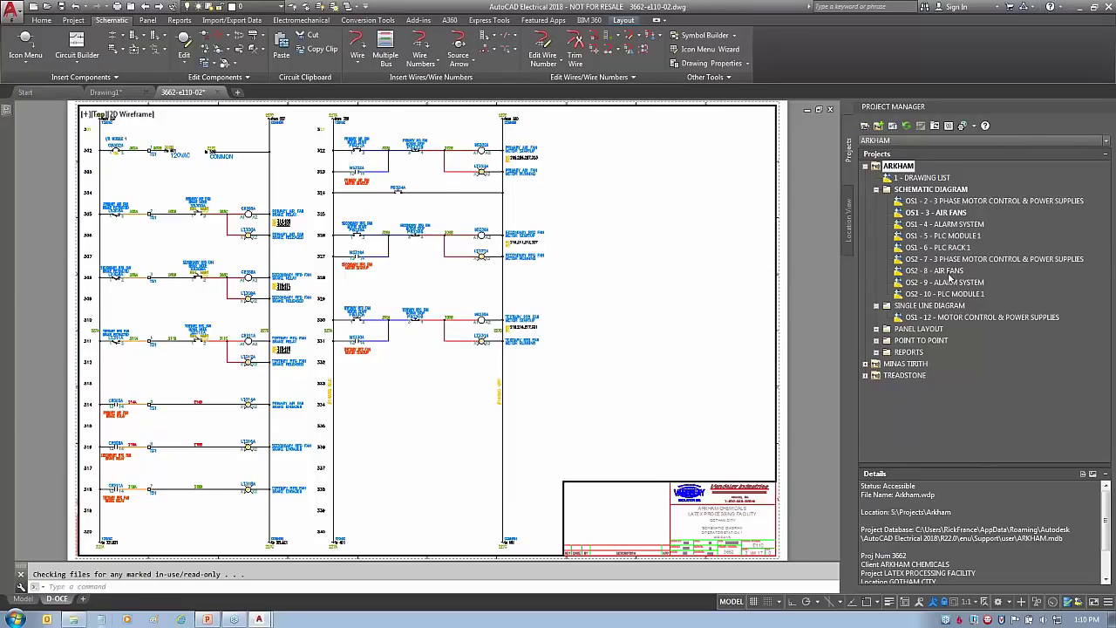
# Review the Drawing Format and Cross-References properties of the OS2 - 7 - 3 PHASE MOTOR CONTROL & POWER SUPPLIES drawing
pyautogui.click(936, 248)
pyautogui.rightClick(937, 249)
pyautogui.click(912, 260)
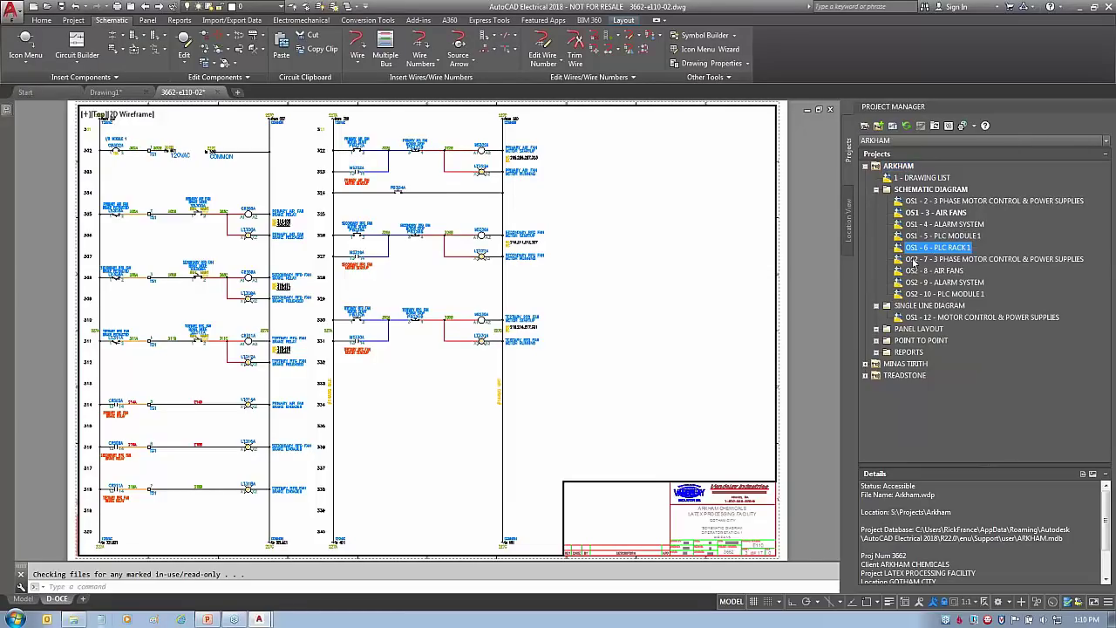
pyautogui.rightClick(924, 250)
pyautogui.click(926, 260)
pyautogui.rightClick(925, 260)
pyautogui.moveTo(956, 358)
pyautogui.click(861, 358)
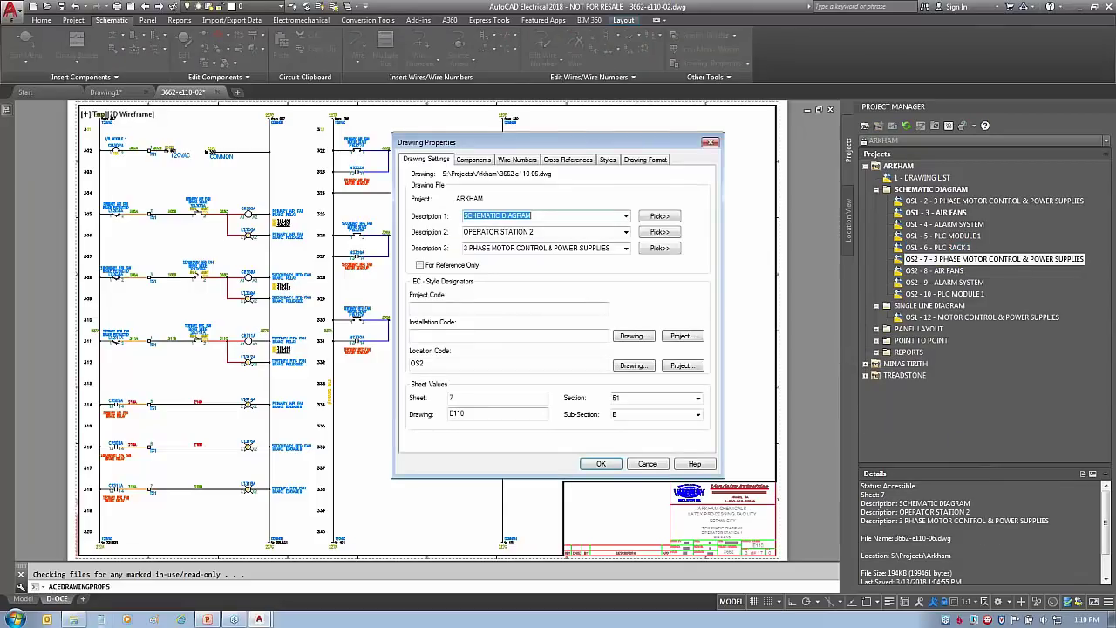
pyautogui.click(640, 164)
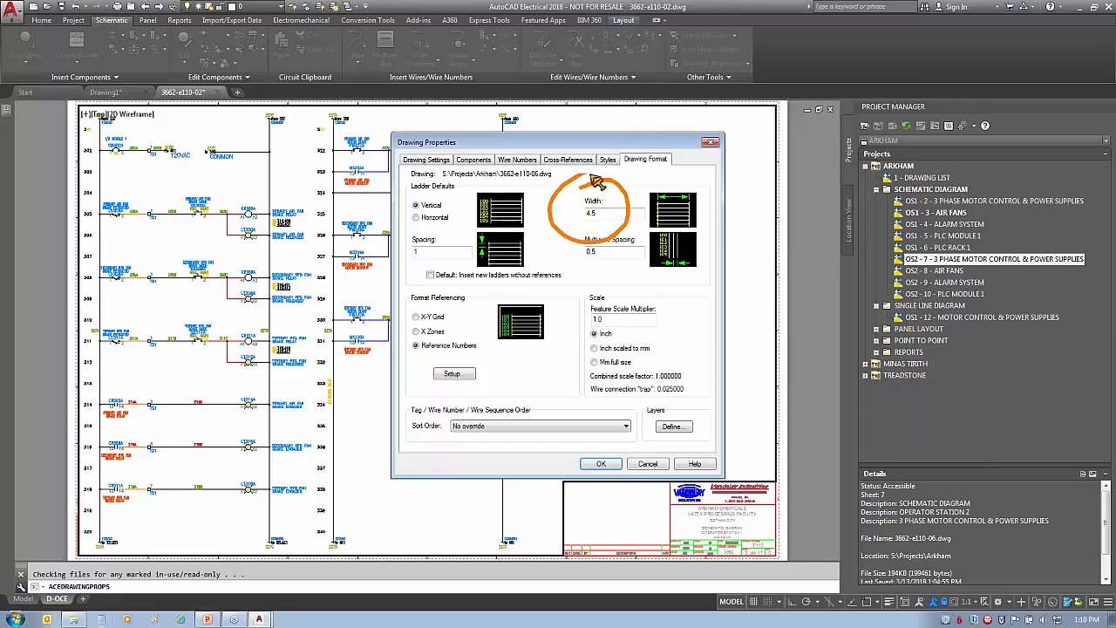
pyautogui.click(566, 159)
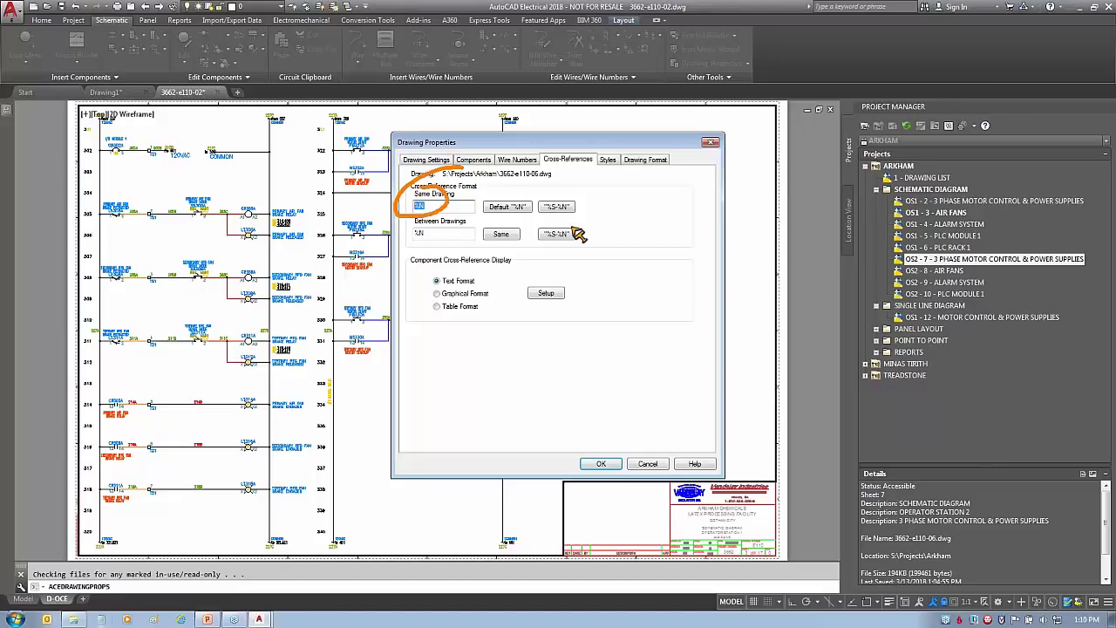
pyautogui.click(647, 464)
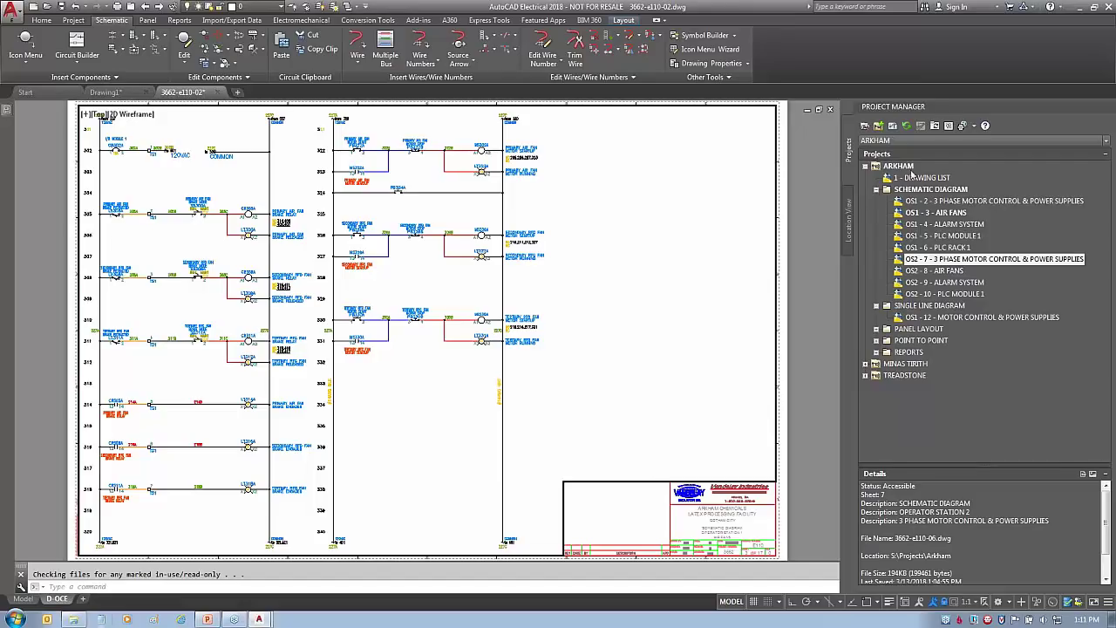
# Apply the project defaults to all drawings in the SCHEMATIC DIAGRAM subfolder
pyautogui.click(918, 191)
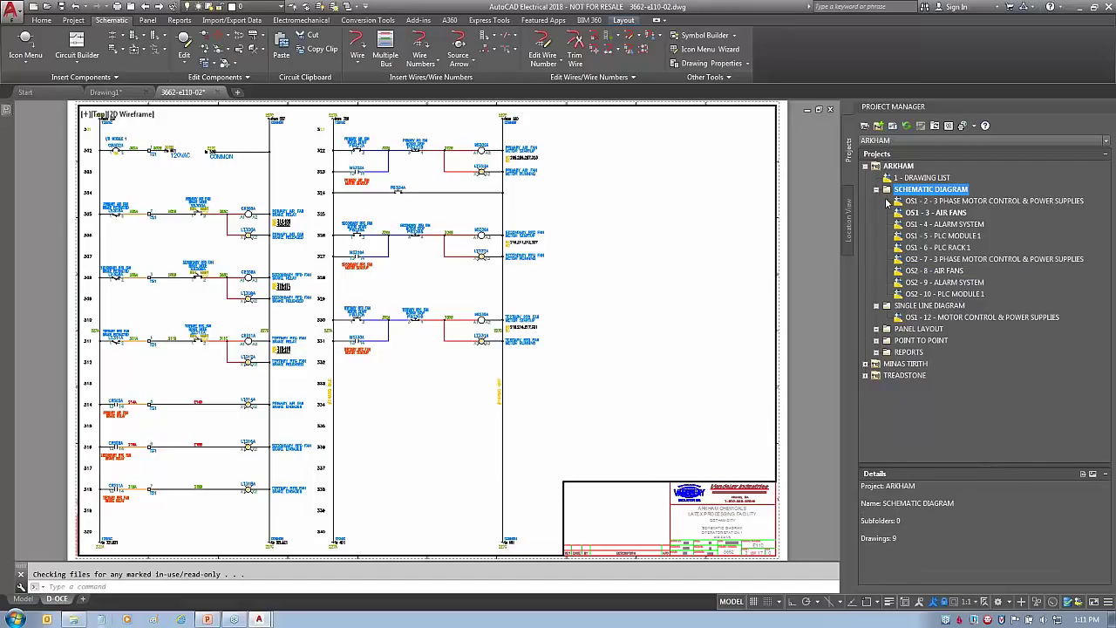
pyautogui.rightClick(921, 193)
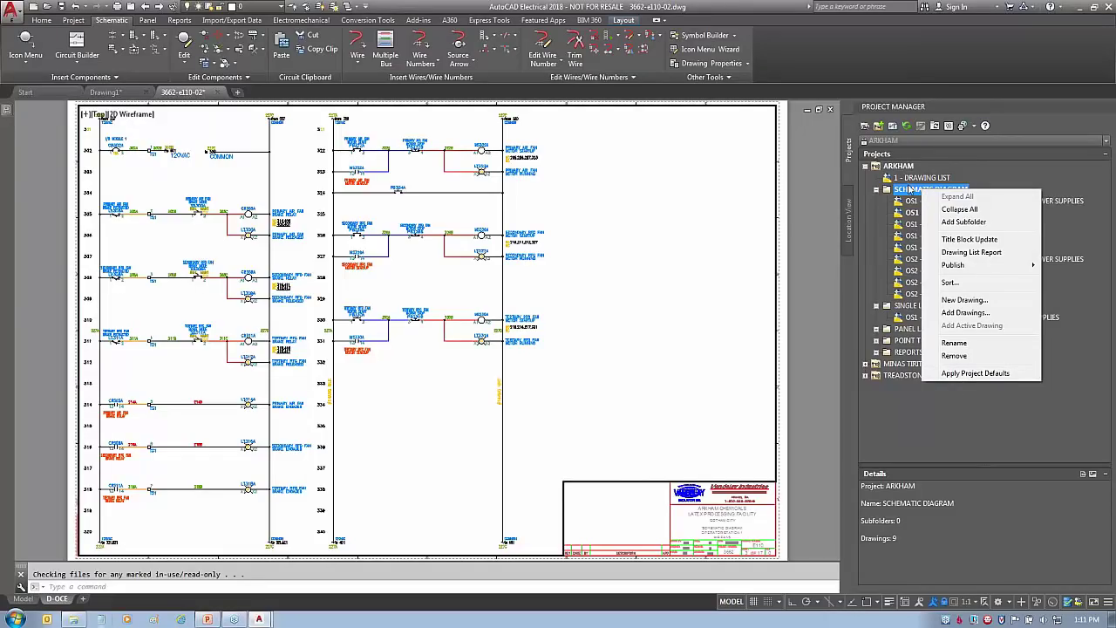
pyautogui.click(971, 377)
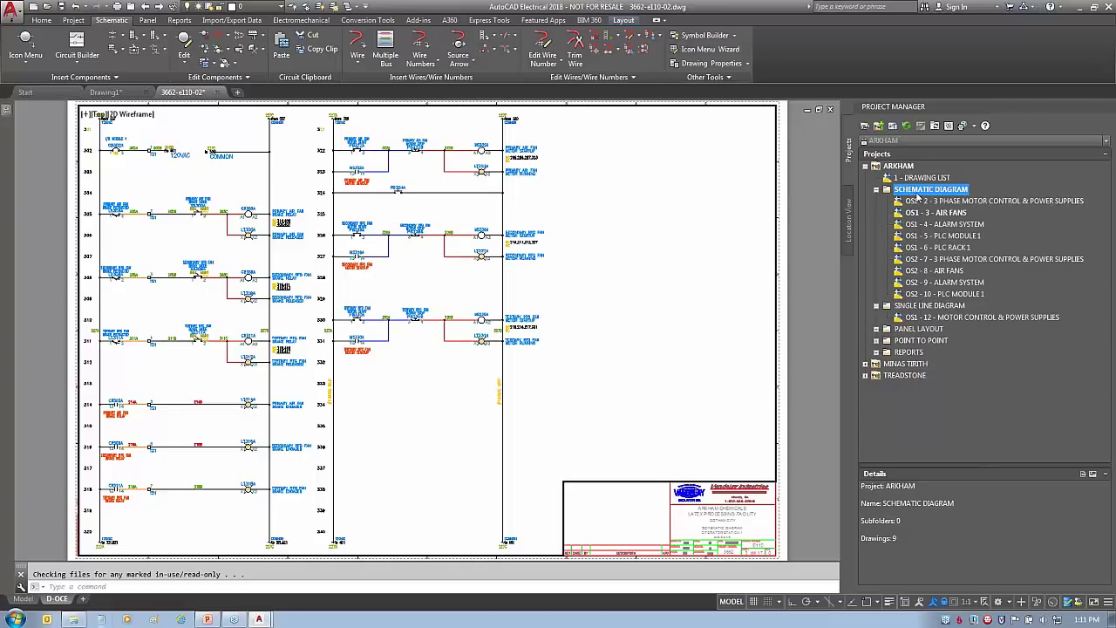
# Recheck the Arkham project's property exception list and collapse the SINGLE LINE DIAGRAM subfolder
pyautogui.click(896, 166)
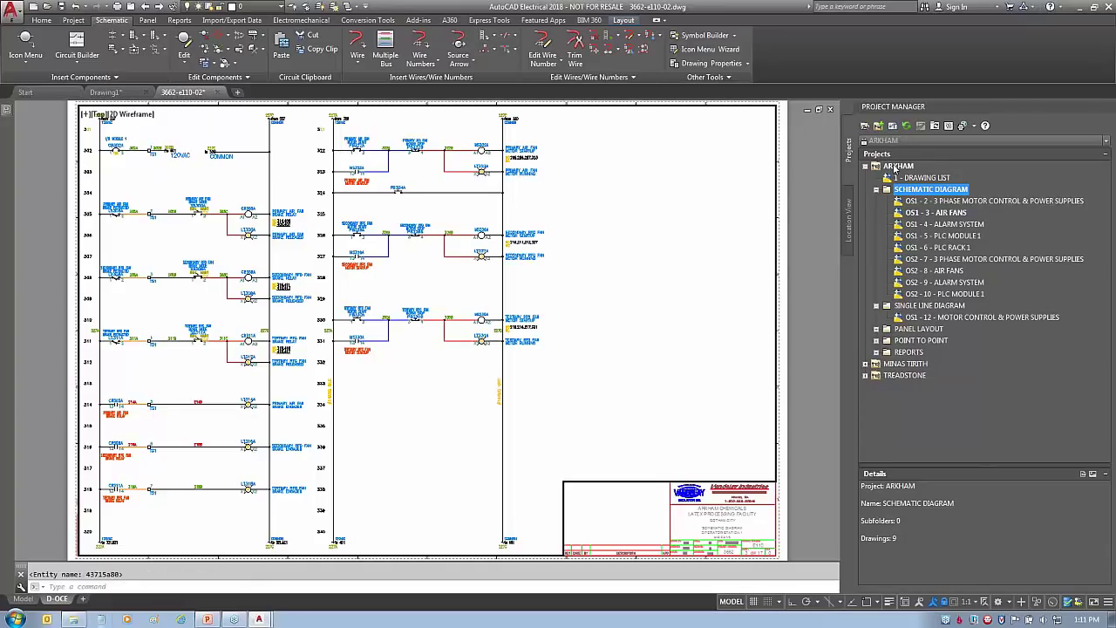
pyautogui.rightClick(893, 169)
pyautogui.click(938, 434)
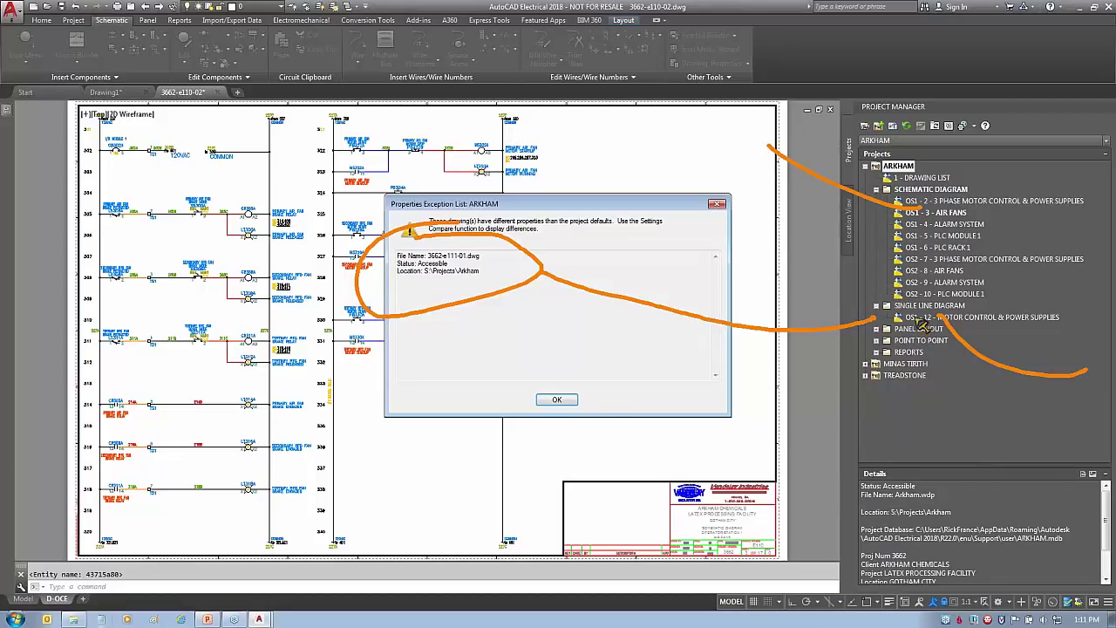
pyautogui.click(554, 401)
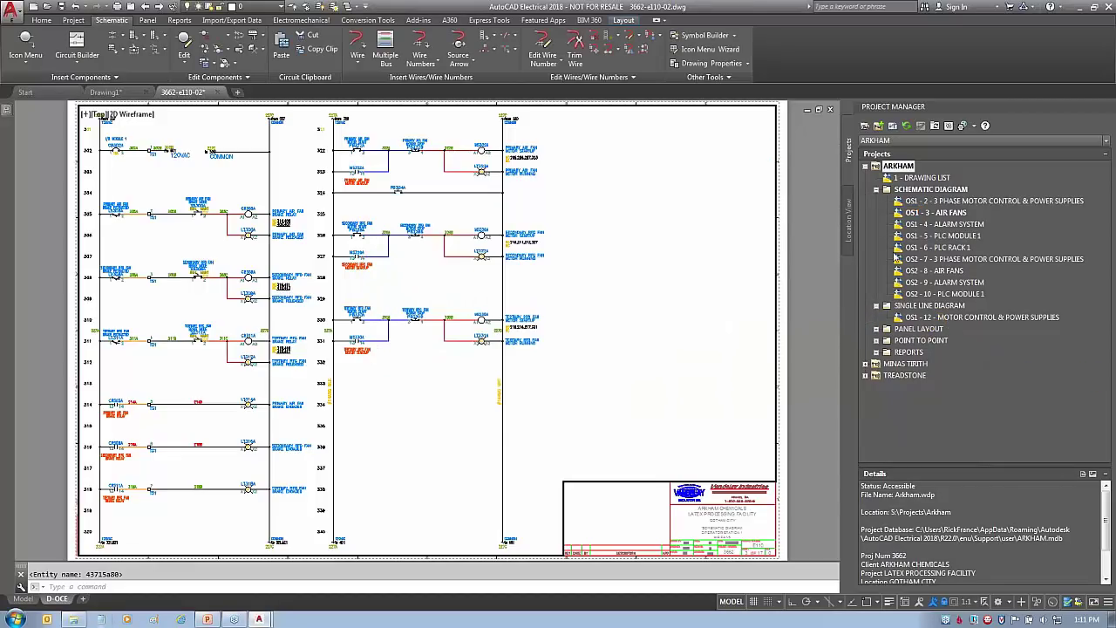
pyautogui.doubleClick(909, 306)
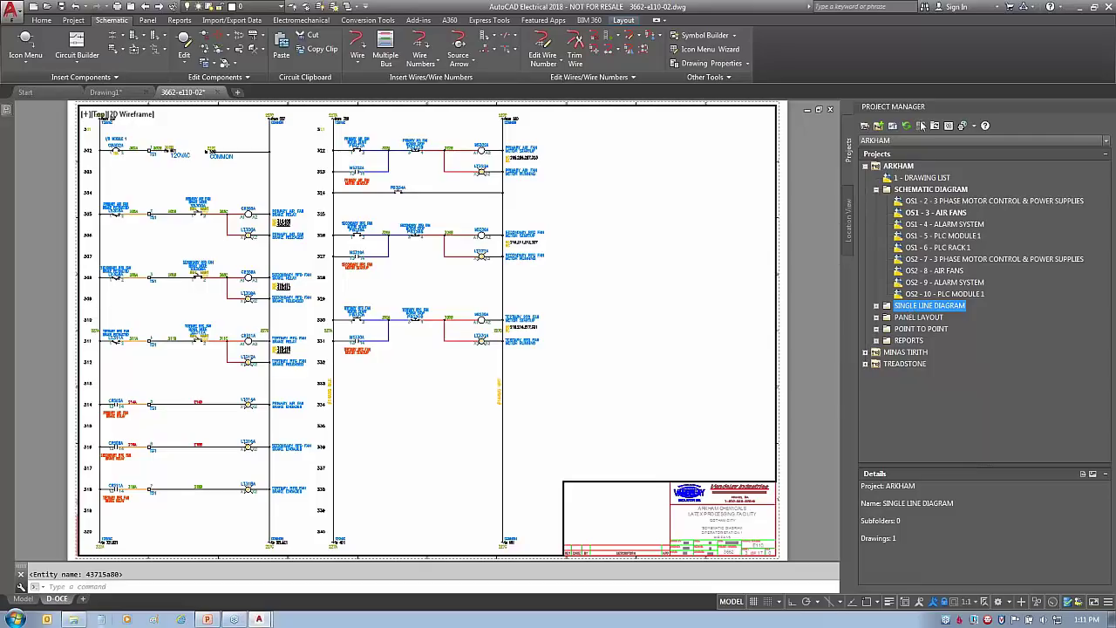
# Reapply the project defaults to the SCHEMATIC DIAGRAM subfolder's drawings
pyautogui.click(913, 191)
pyautogui.rightClick(913, 190)
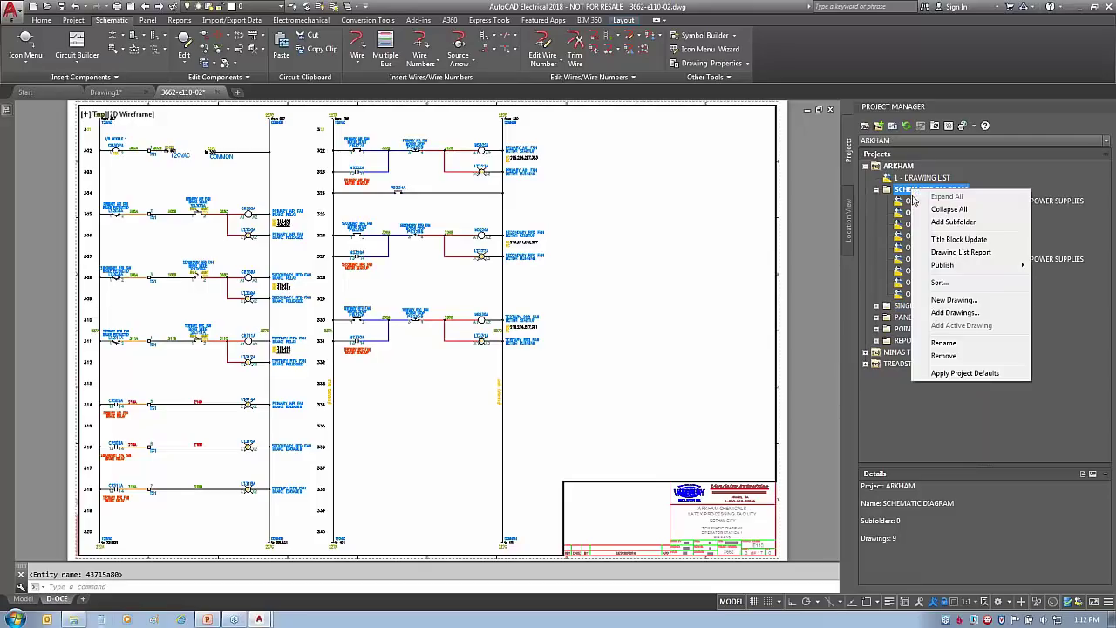
pyautogui.click(948, 373)
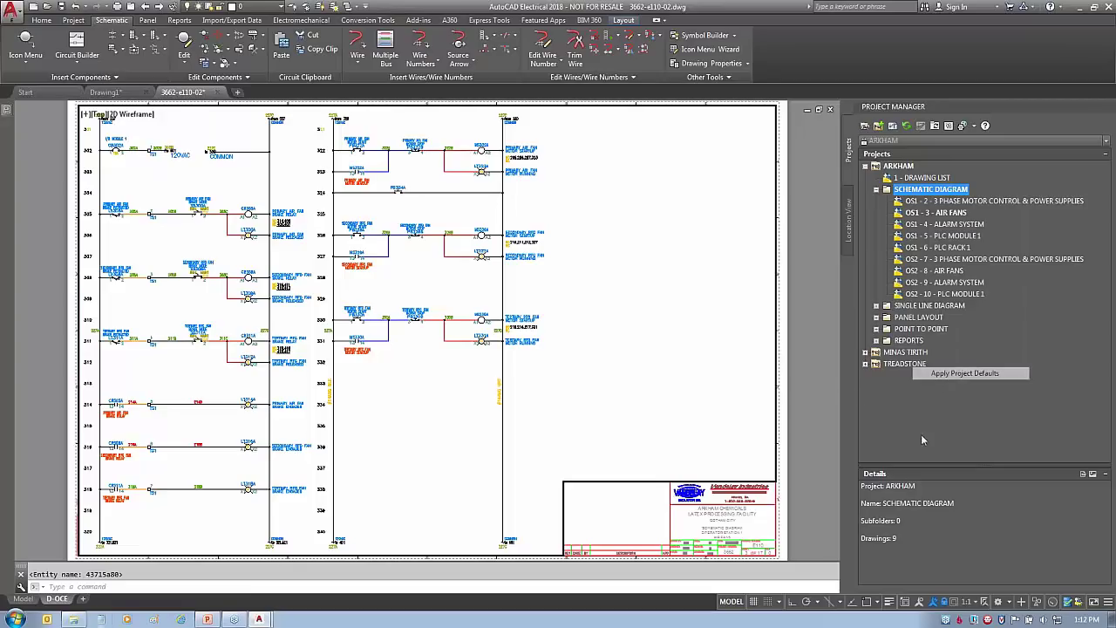
# Open the OS2 - 7 motor control drawing and examine the wire numbers and component tags in the primary air fan circuit
pyautogui.doubleClick(929, 260)
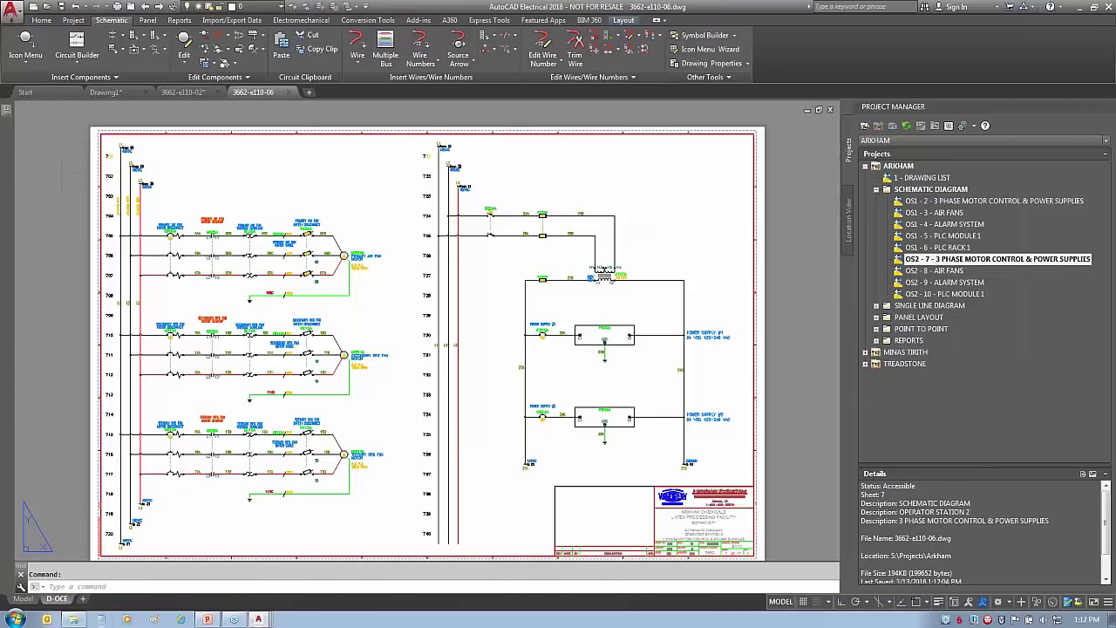
pyautogui.scroll(5, 109, 179)
pyautogui.moveTo(617, 520); pyautogui.dragTo(417, 282, button='middle')
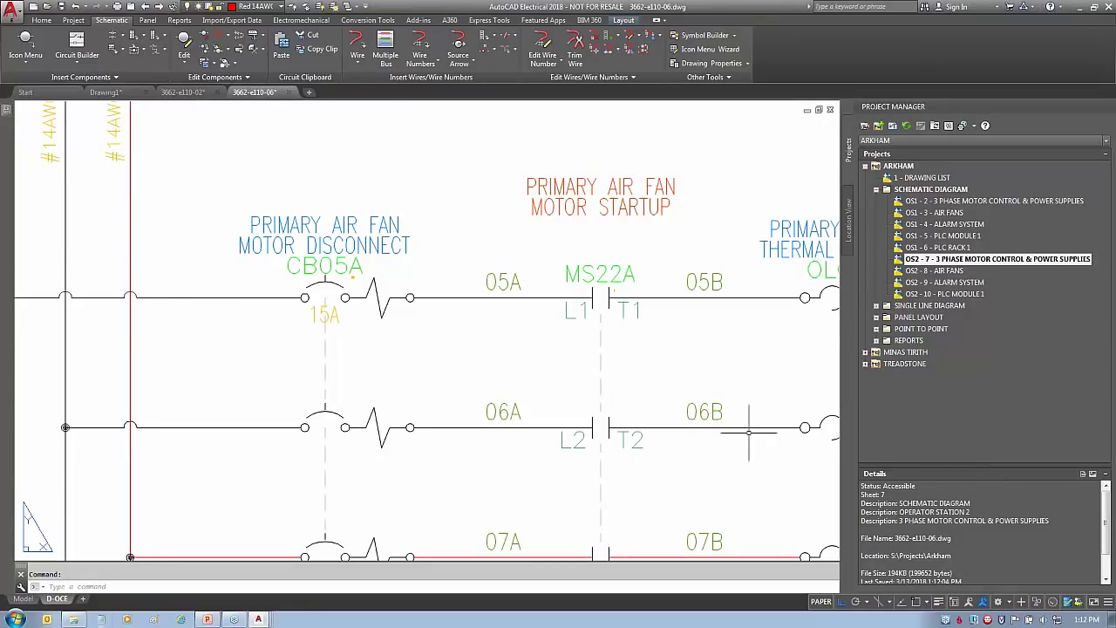
pyautogui.scroll(-6, 680, 379)
pyautogui.moveTo(685, 382); pyautogui.dragTo(324, 323, button='middle')
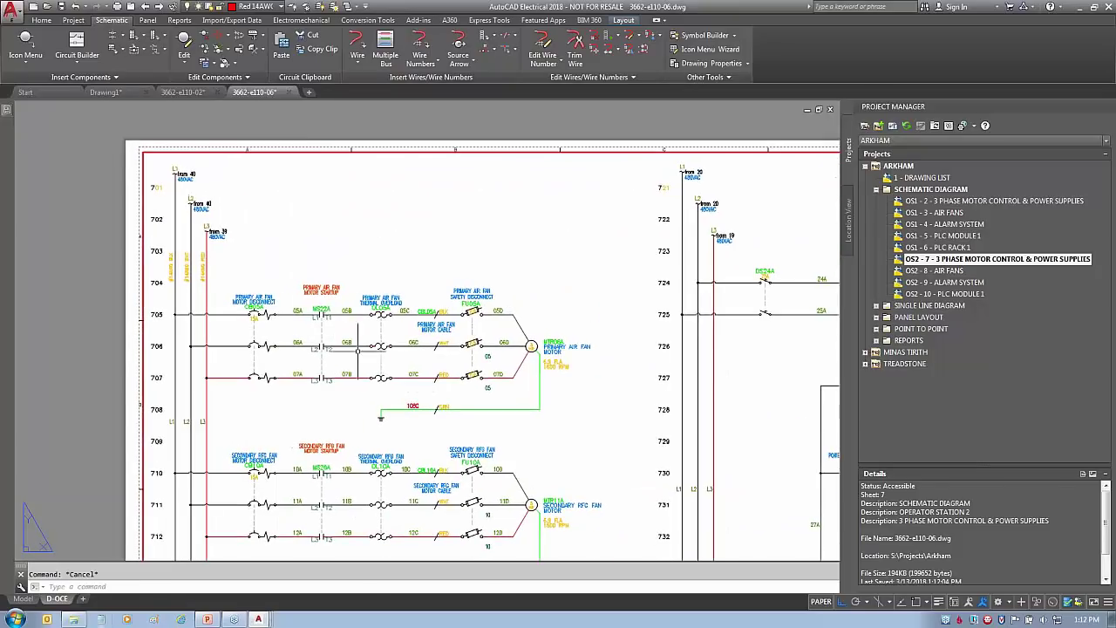
pyautogui.scroll(5, 563, 352)
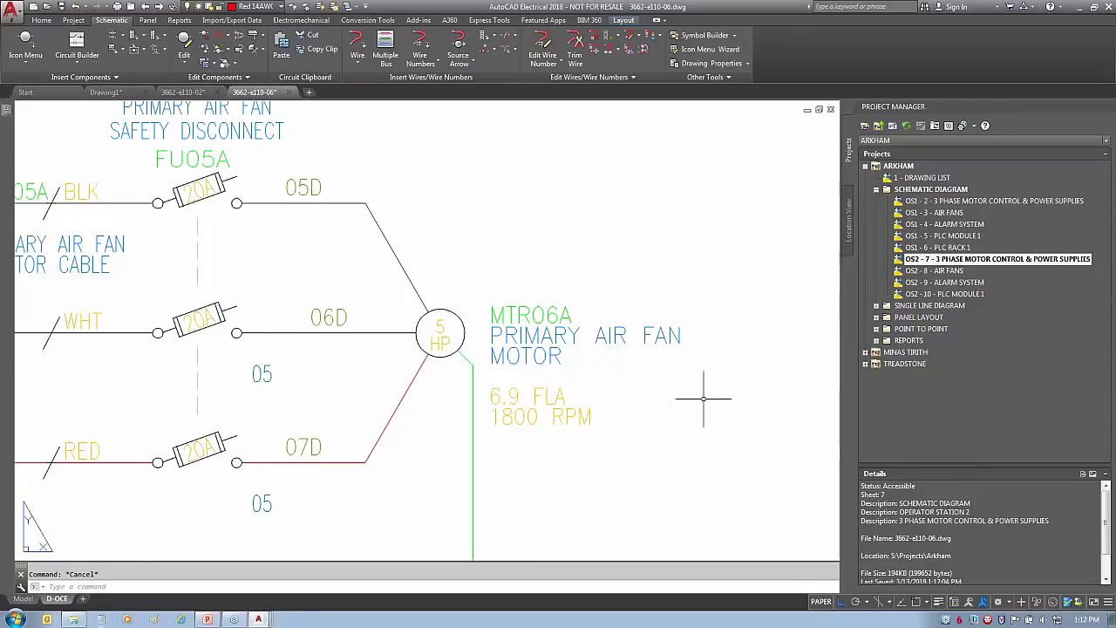
# Open the 1 - DRAWING LIST drawing and close the 3662-e110-02 and 3662-e110-06 drawings
pyautogui.doubleClick(920, 178)
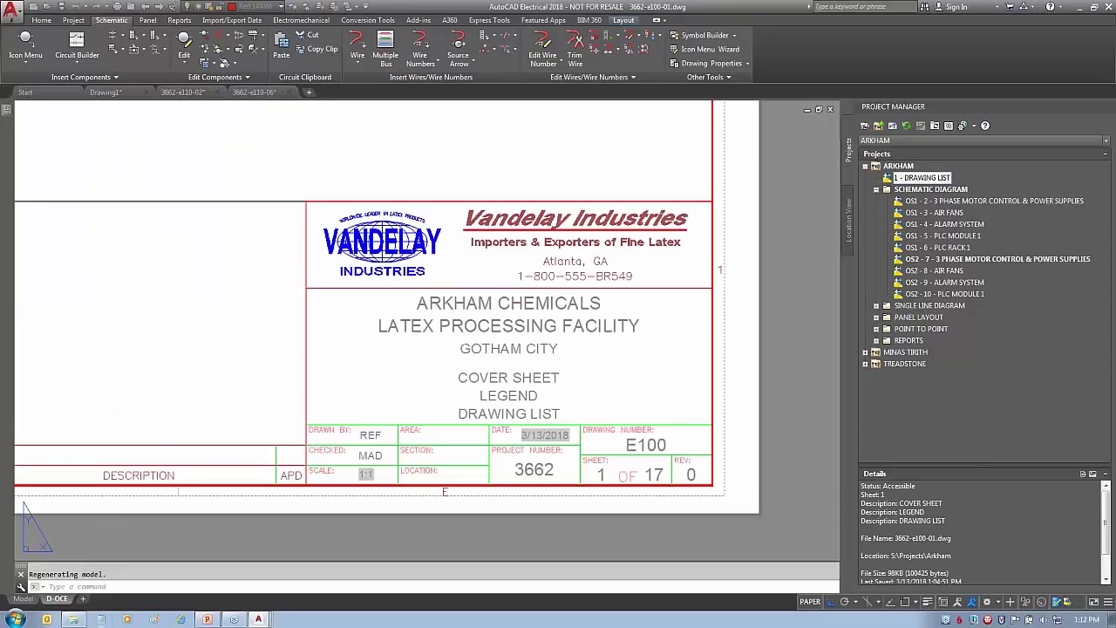
pyautogui.click(219, 93)
pyautogui.click(531, 338)
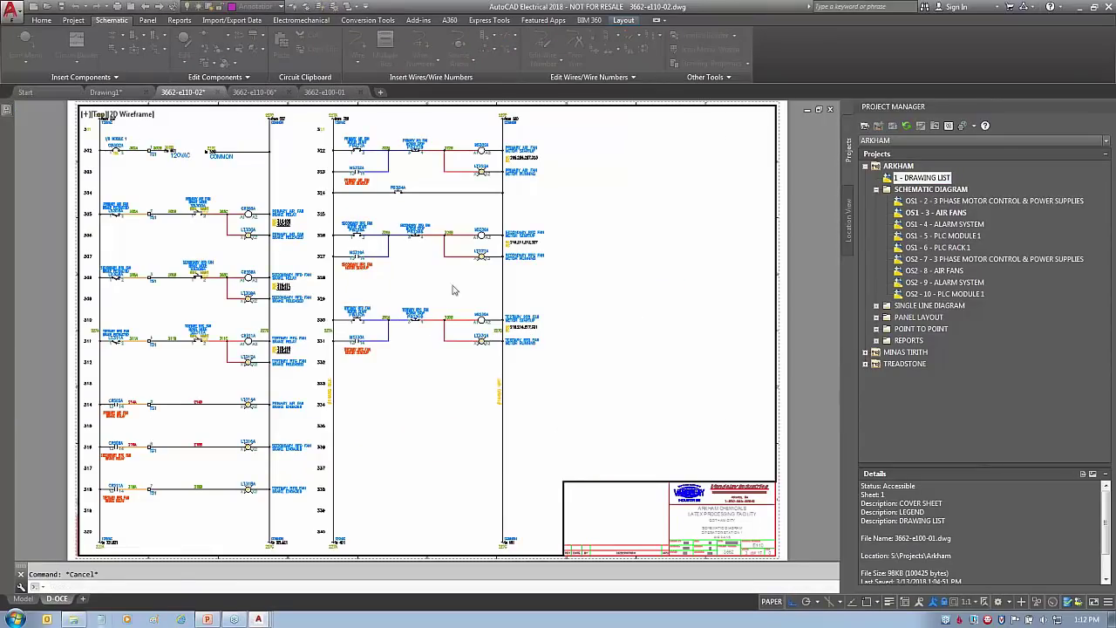
pyautogui.click(220, 93)
pyautogui.click(533, 339)
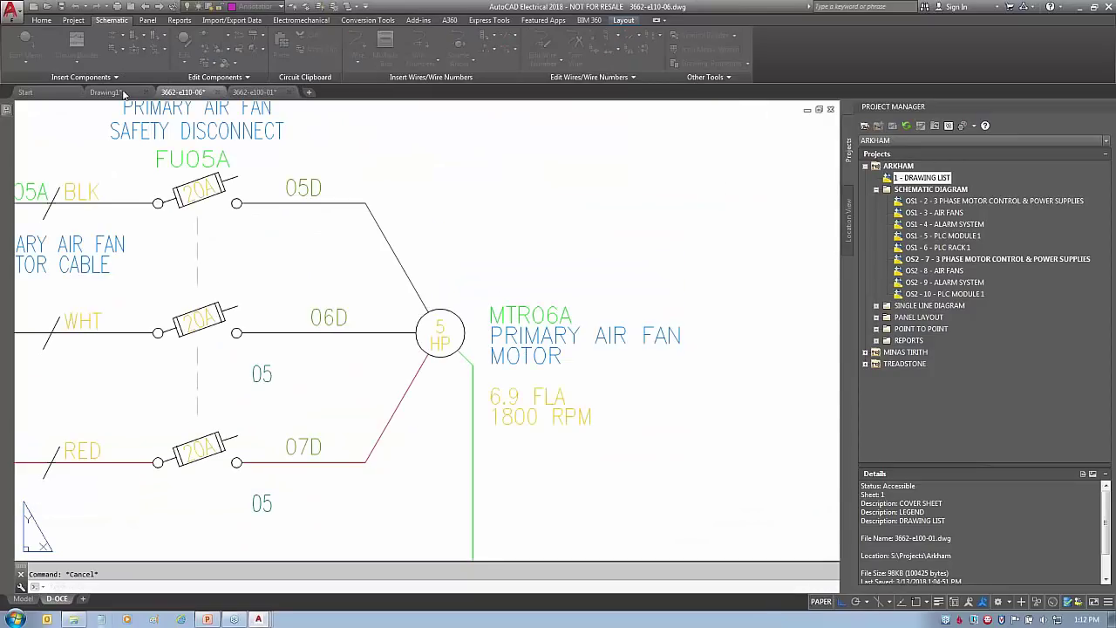
# Switch the 3662-e100-01 cover sheet drawing to model space with the whole sheet outline in view
pyautogui.scroll(-4, 484, 283)
pyautogui.moveTo(501, 314); pyautogui.dragTo(721, 500, button='middle')
pyautogui.click(24, 598)
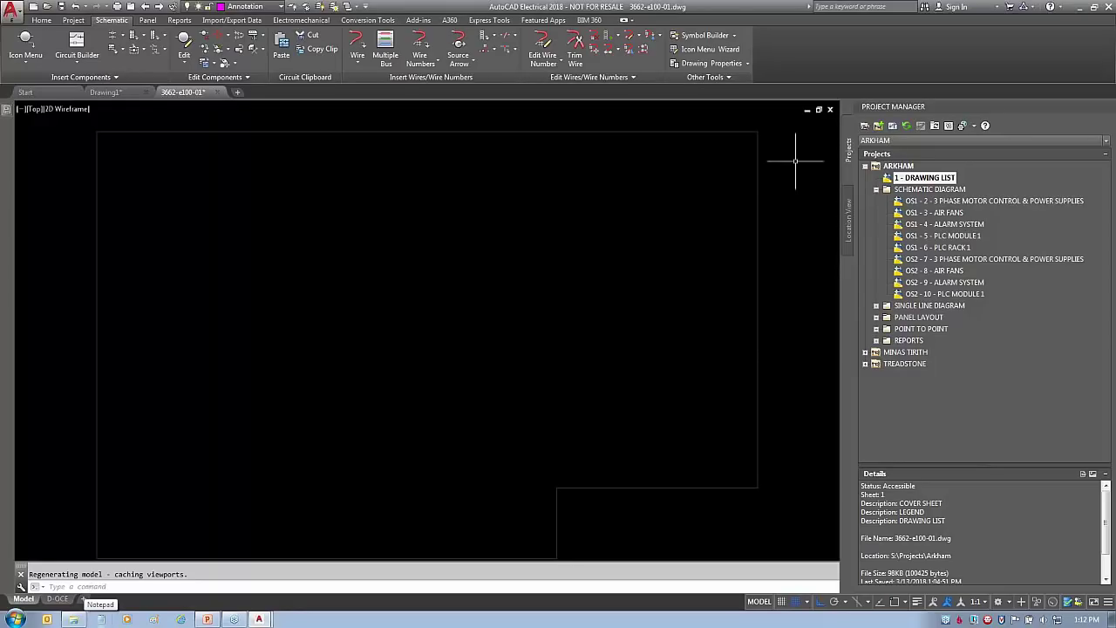
# Generate a new Drawing List Report for all Arkham drawings using the dwglst.set format file
pyautogui.click(900, 167)
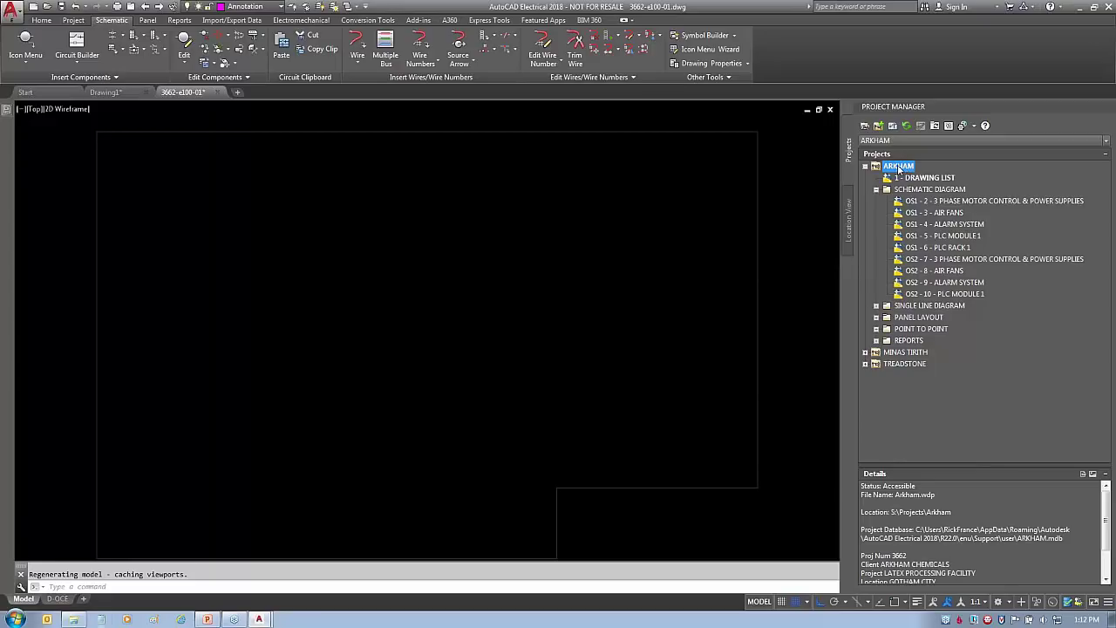
pyautogui.rightClick(899, 169)
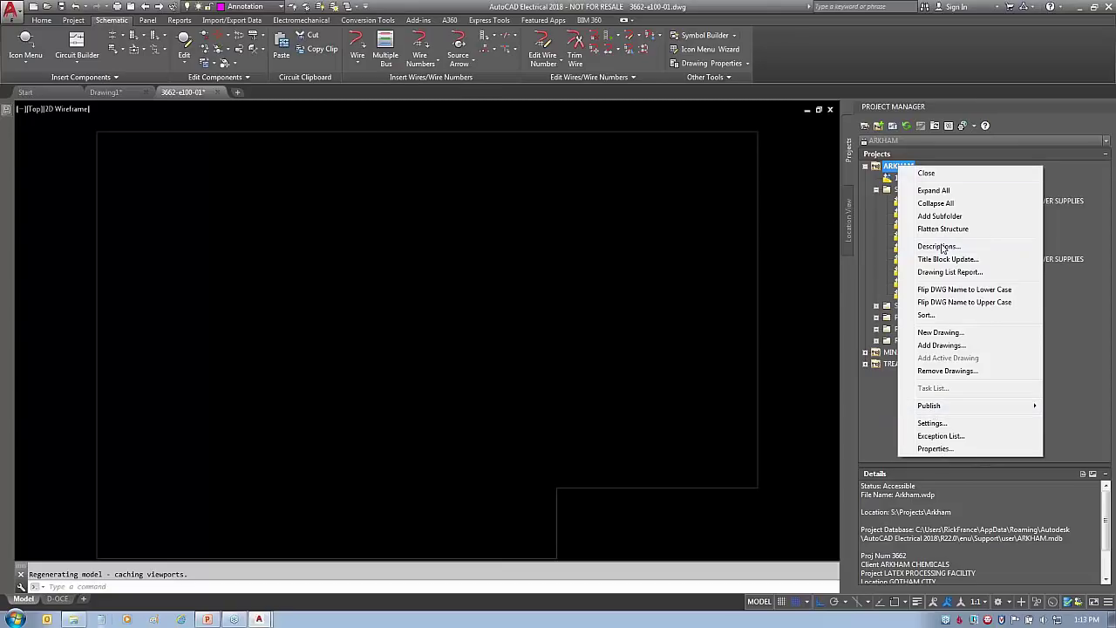
pyautogui.click(944, 274)
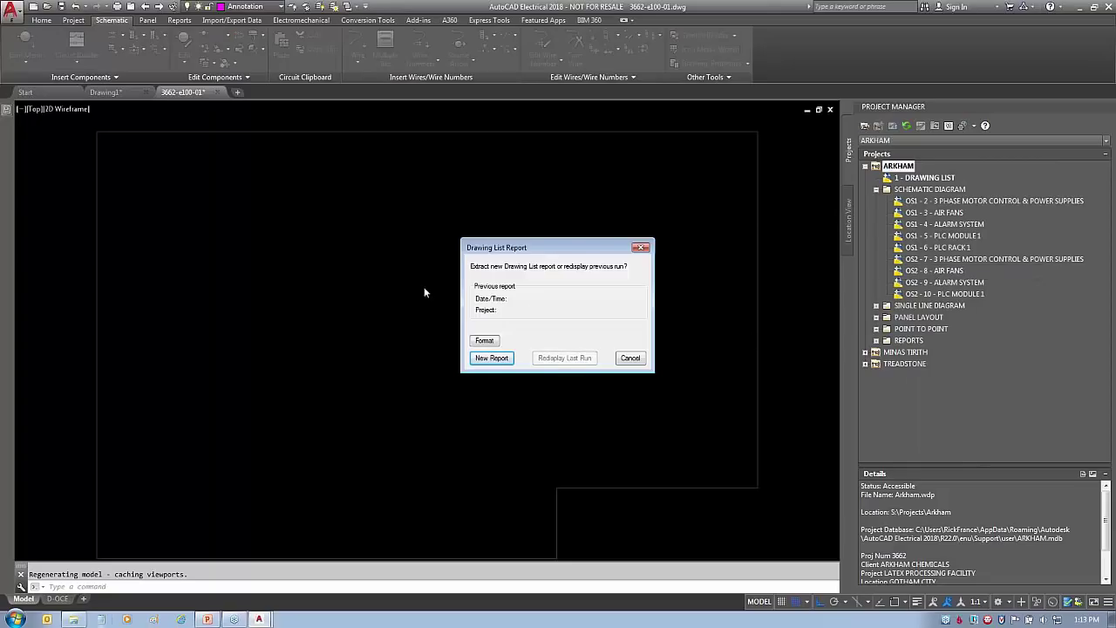
pyautogui.click(484, 341)
pyautogui.click(460, 279)
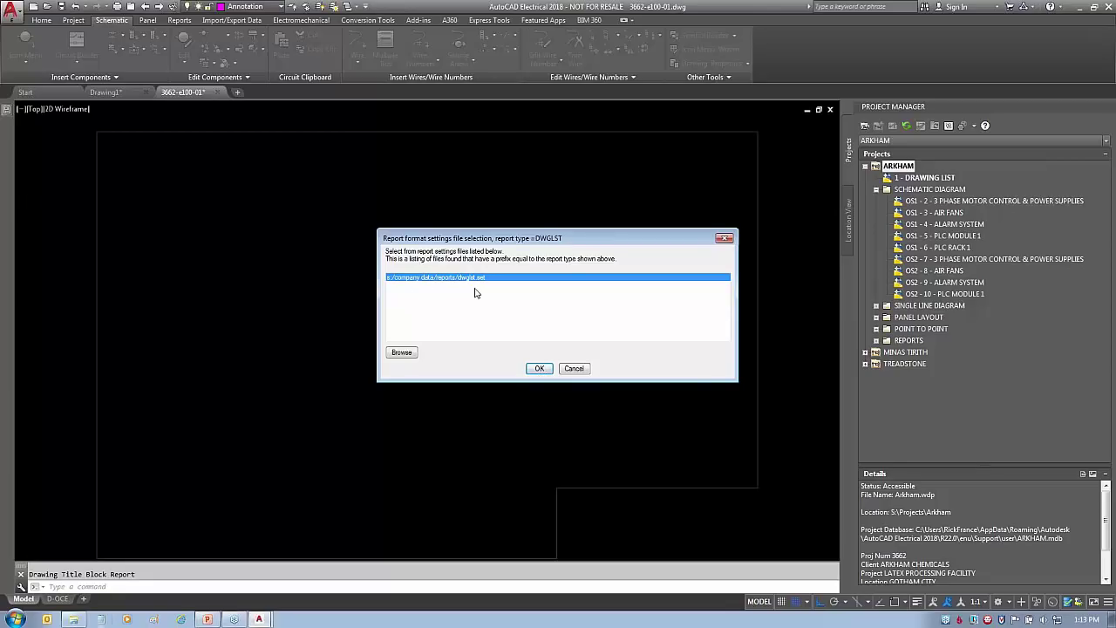
pyautogui.click(538, 369)
pyautogui.click(492, 357)
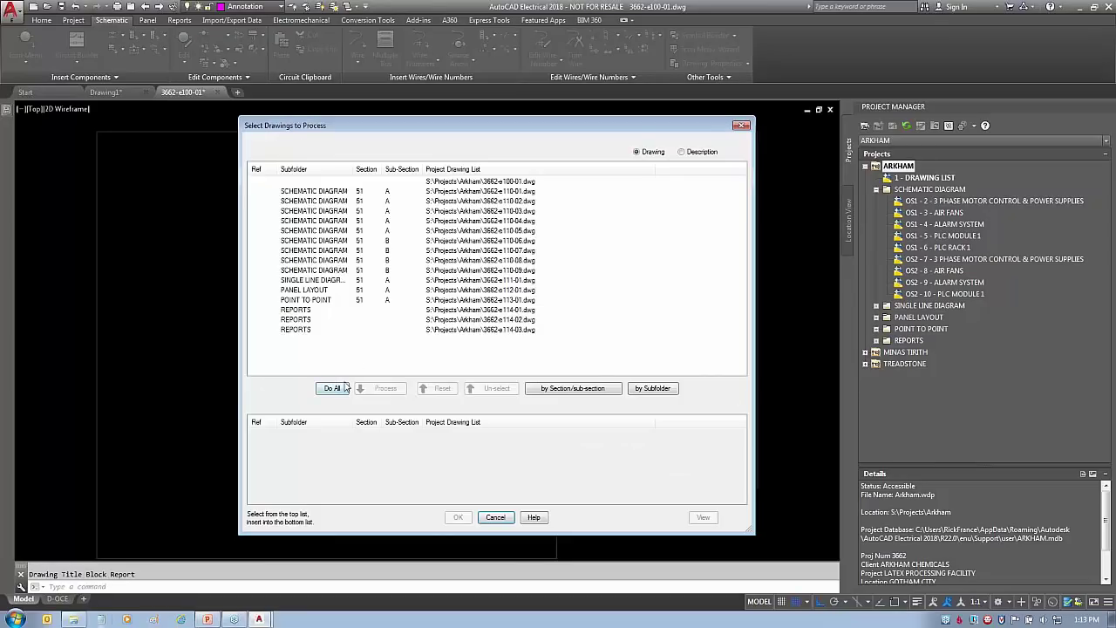
pyautogui.click(331, 388)
pyautogui.click(458, 517)
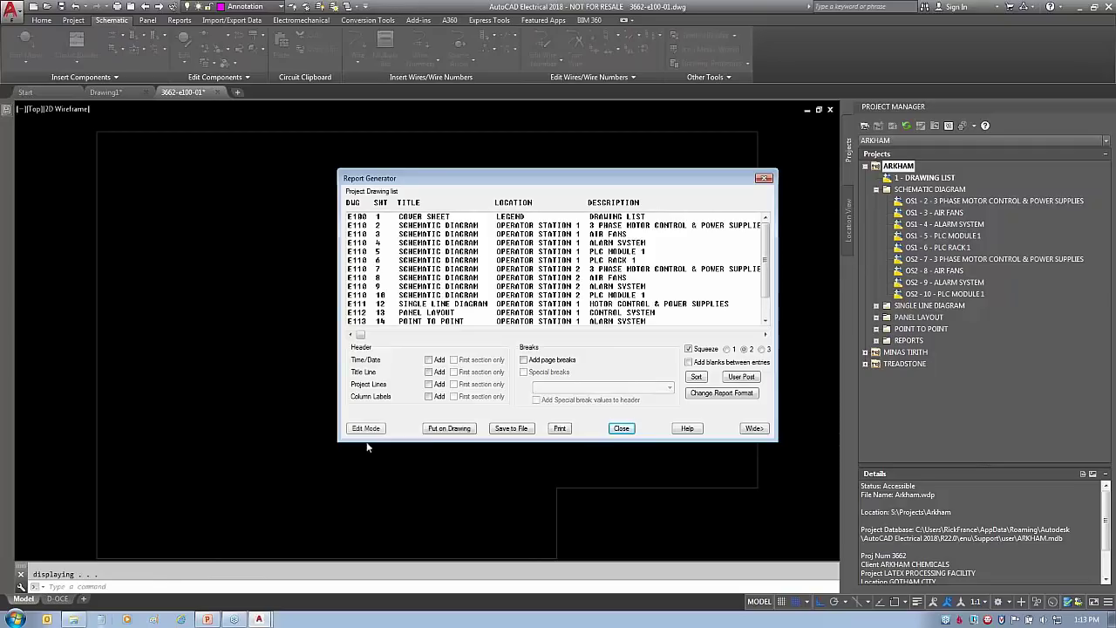
# Set up the report's table for the drawing with the VI_Standard table style and the title line DRAWING LIST
pyautogui.click(448, 428)
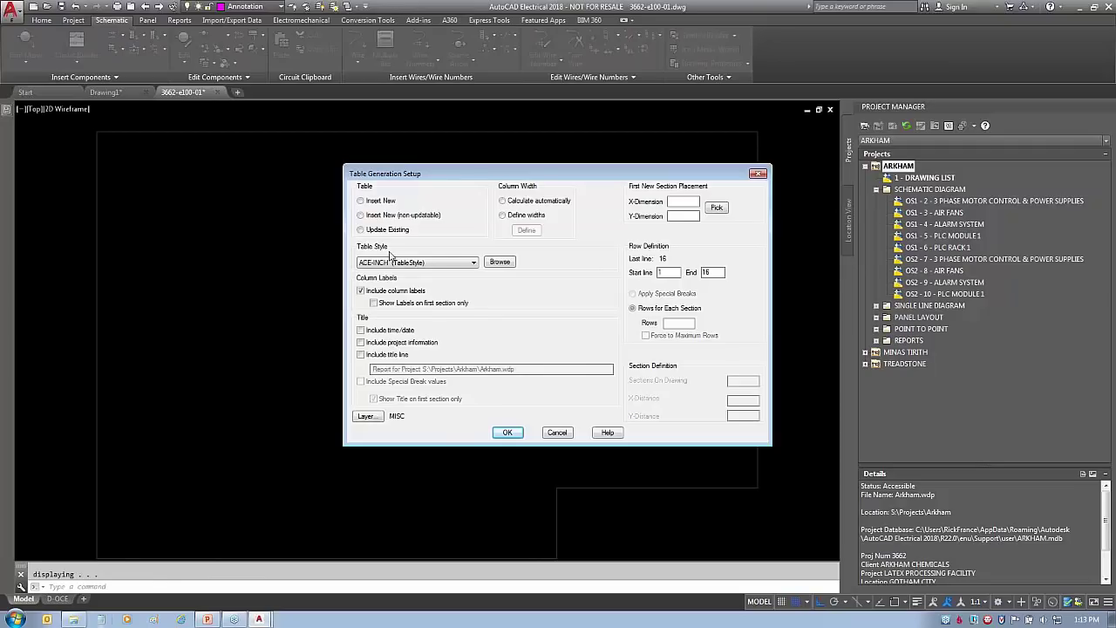
pyautogui.click(399, 264)
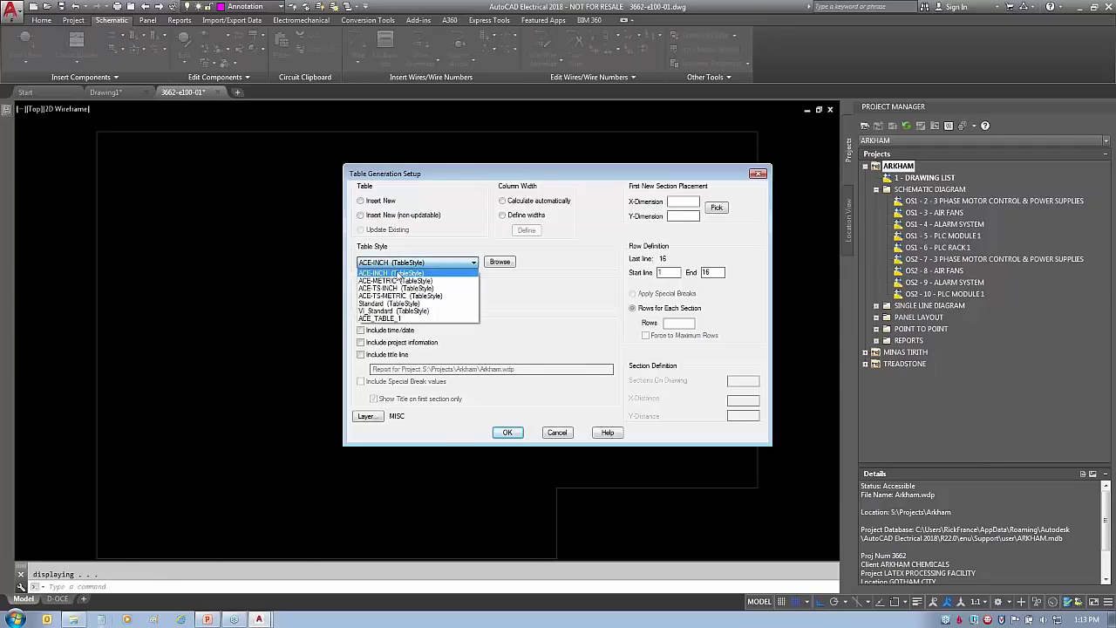
pyautogui.click(396, 321)
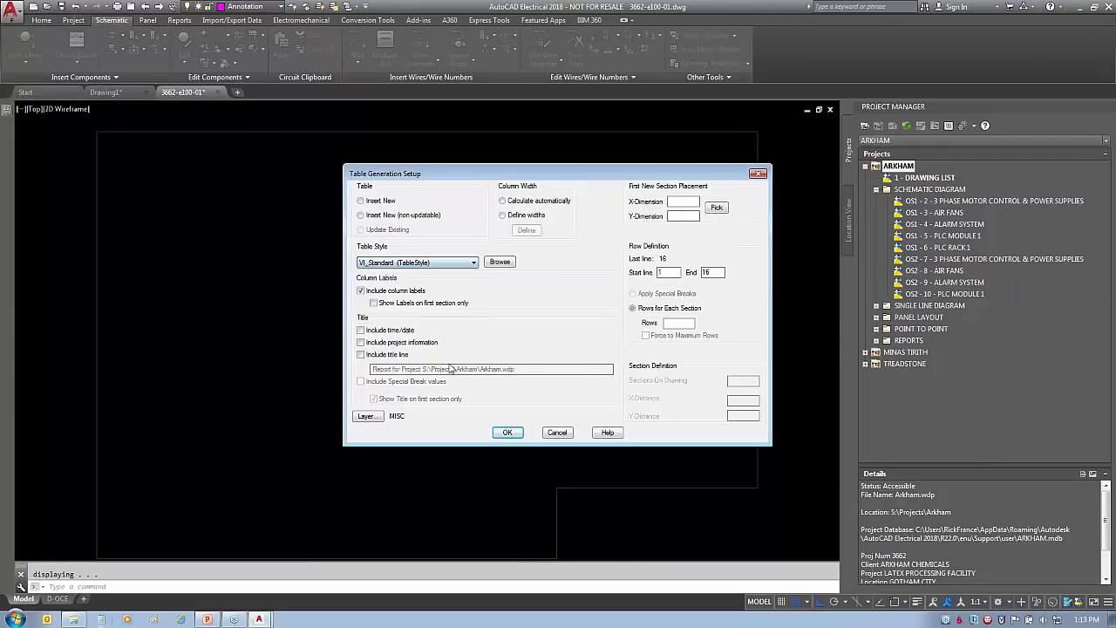
pyautogui.click(528, 368)
pyautogui.write('DRAWING LIST')
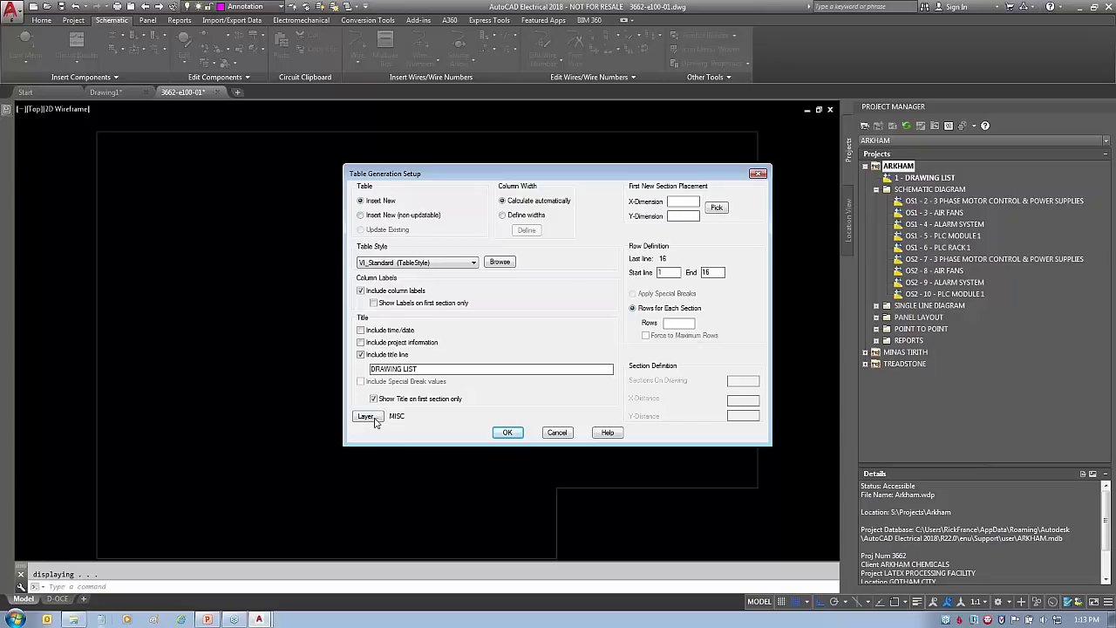
# Confirm the table's layer, insert the drawing list table in the upper-left area of the sheet outline, and close the report
pyautogui.click(370, 417)
pyautogui.click(533, 370)
pyautogui.click(508, 433)
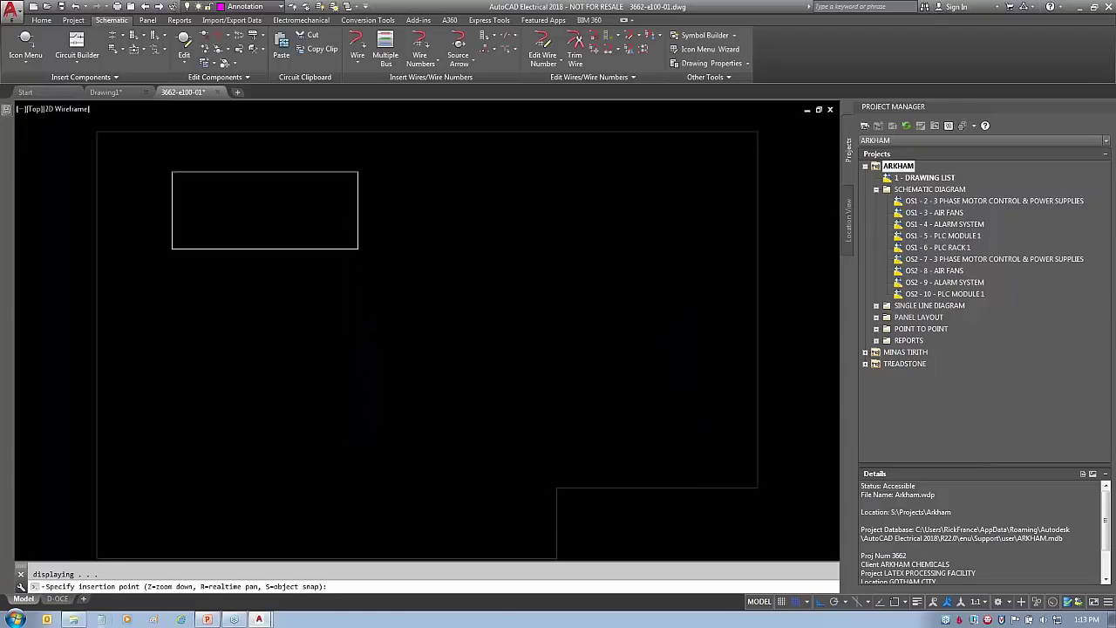
pyautogui.click(166, 177)
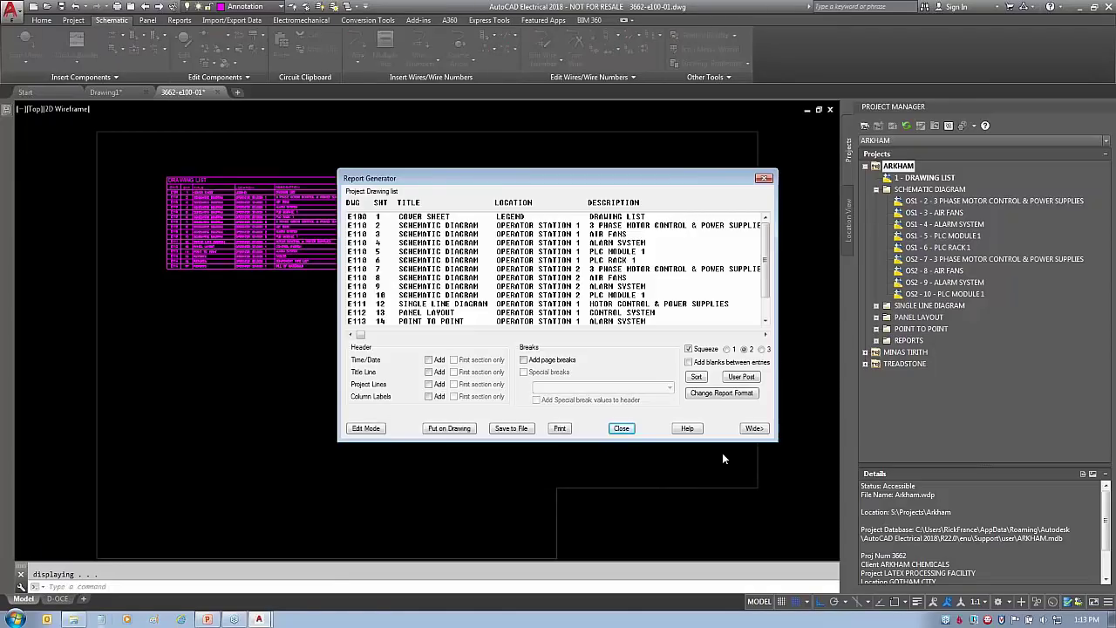
pyautogui.click(621, 428)
pyautogui.scroll(5, 149, 180)
pyautogui.scroll(-4, 407, 246)
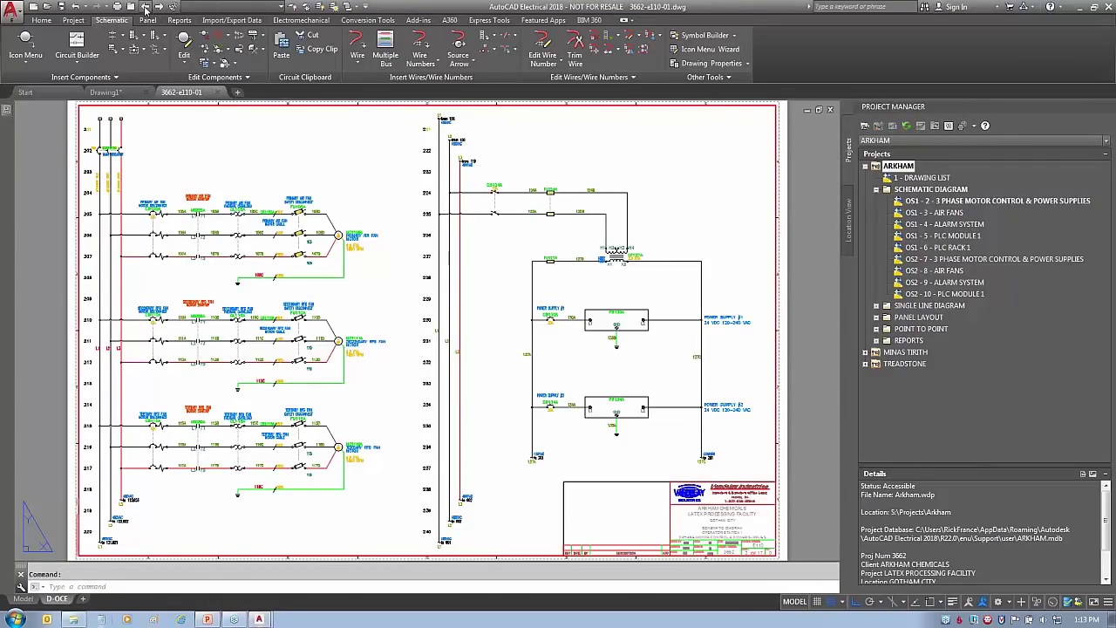
# Return to the 3662-e100-01 cover sheet and start publishing all Arkham project drawings to PDF
pyautogui.click(145, 7)
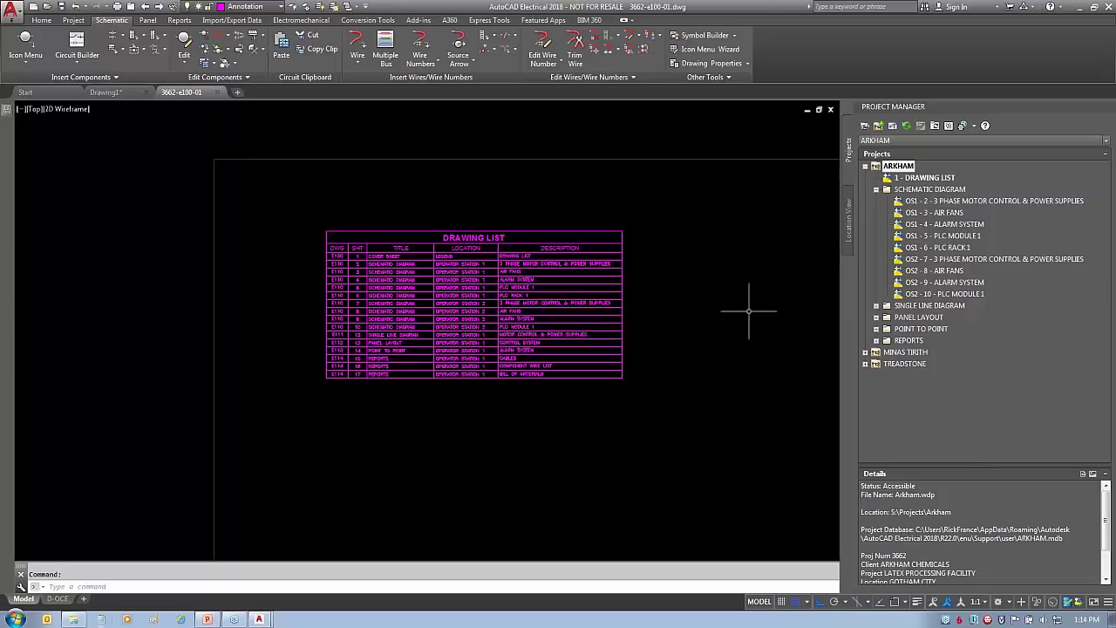
pyautogui.click(963, 128)
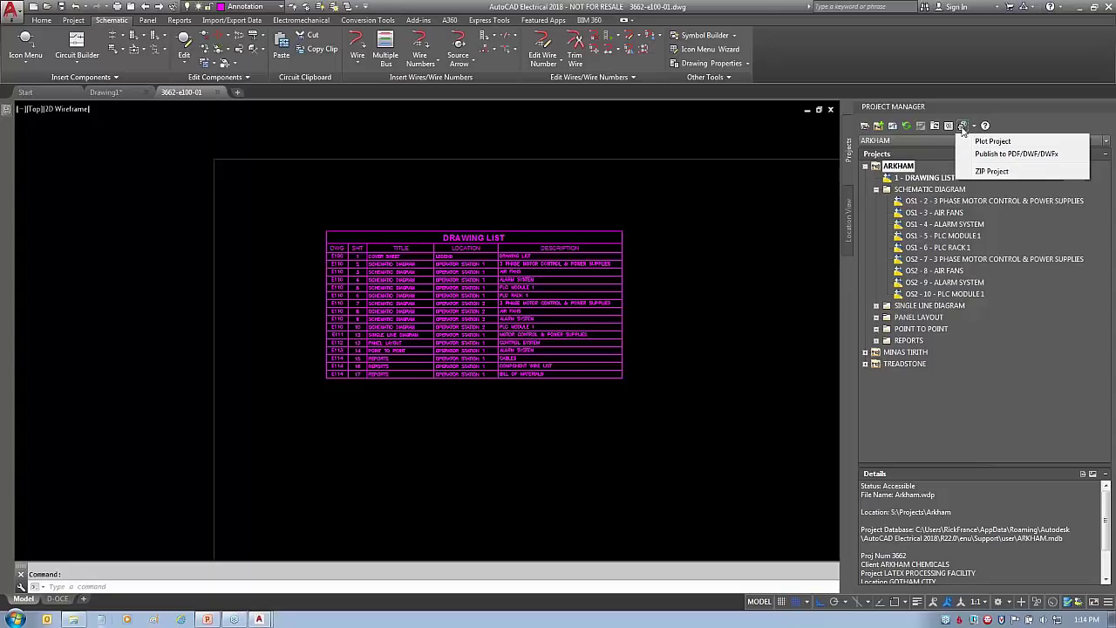
pyautogui.click(998, 154)
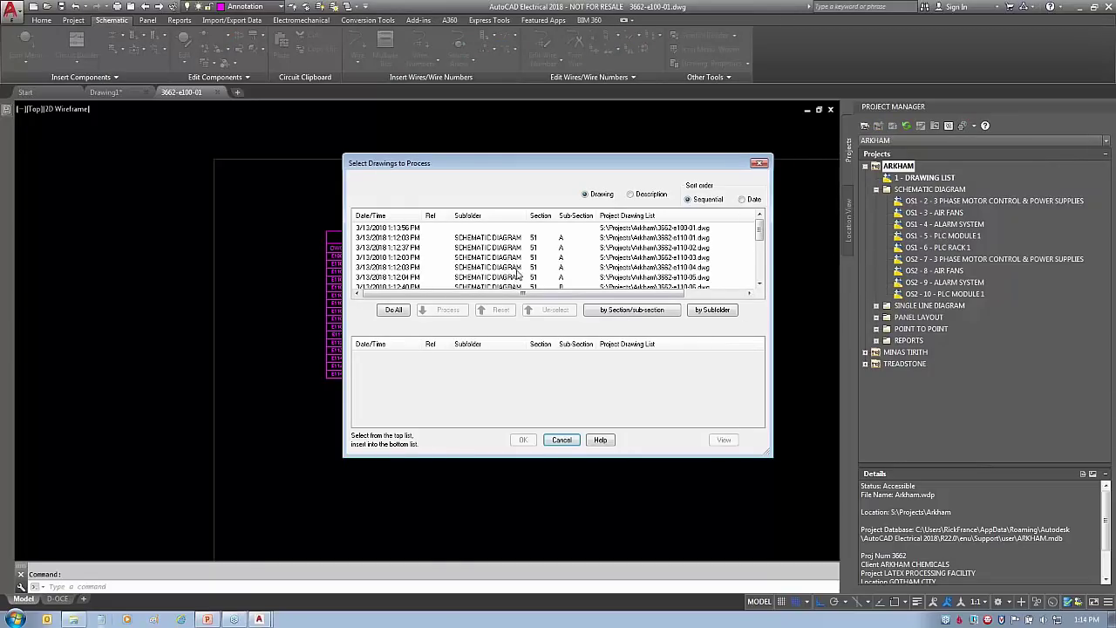
pyautogui.click(393, 309)
pyautogui.click(523, 440)
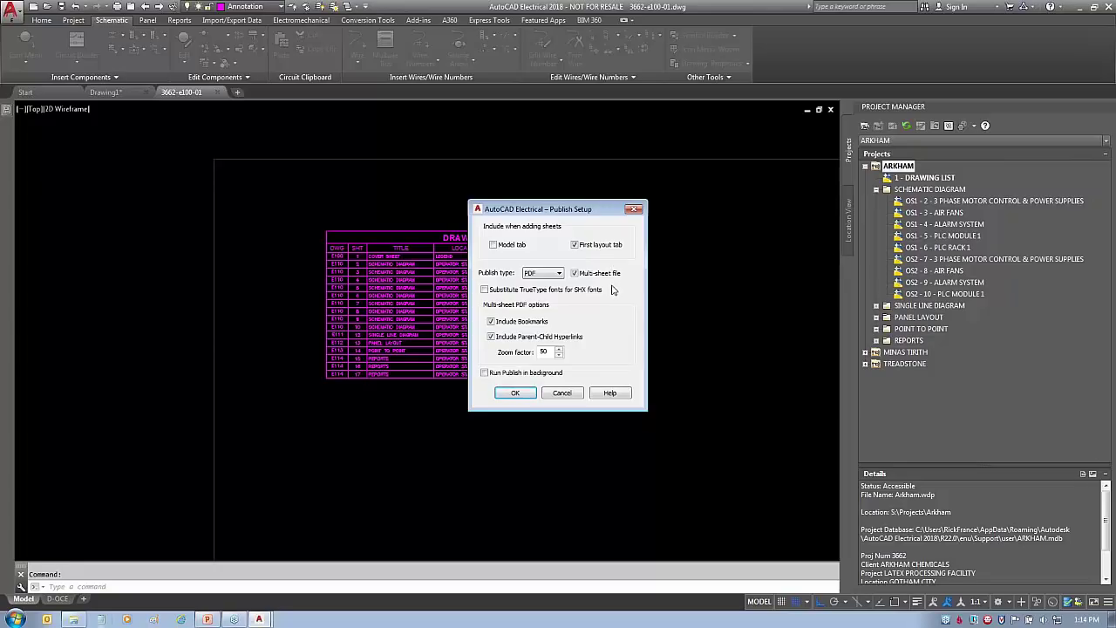
pyautogui.moveTo(562, 224)
pyautogui.mouseDown()
pyautogui.moveTo(645, 244)
pyautogui.moveTo(622, 281)
pyautogui.moveTo(494, 229)
pyautogui.mouseUp()
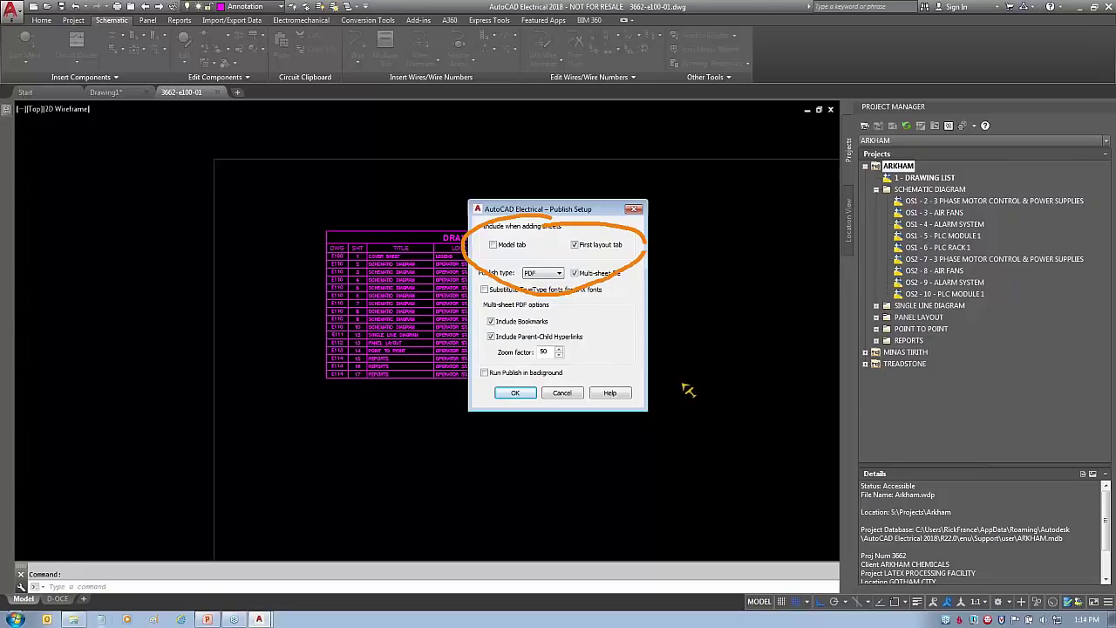
pyautogui.moveTo(554, 324); pyautogui.dragTo(730, 305)
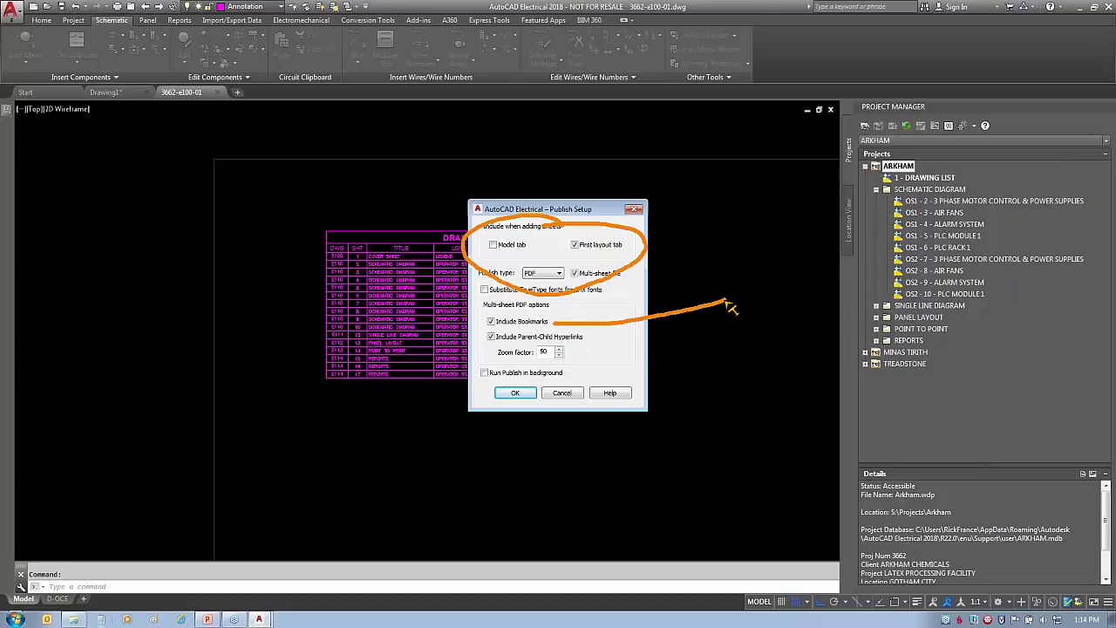
pyautogui.moveTo(589, 338); pyautogui.dragTo(733, 332)
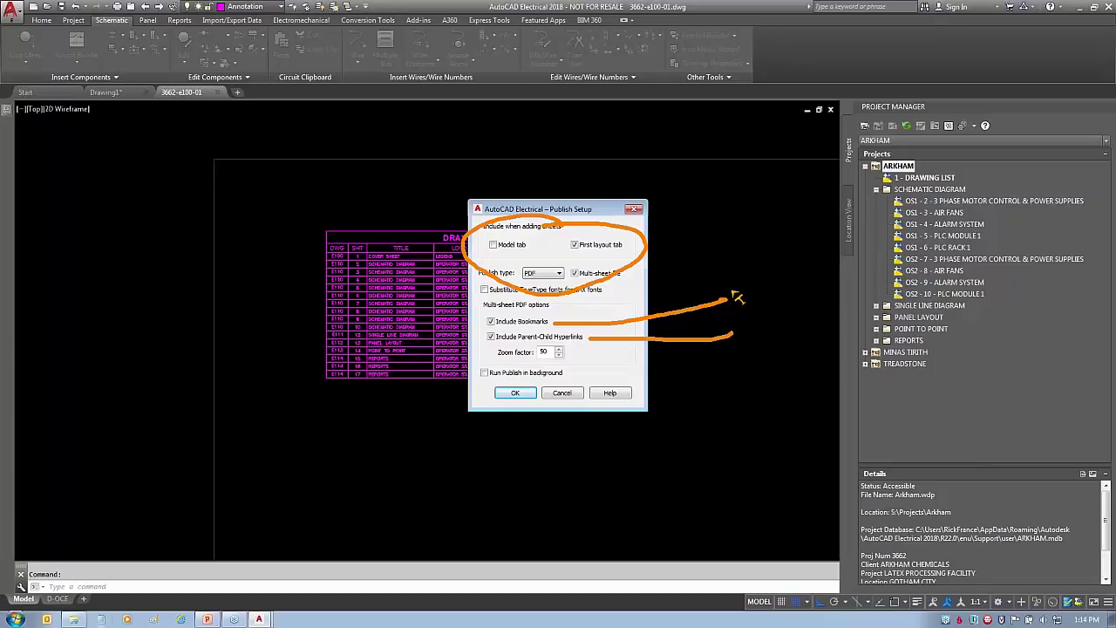
pyautogui.press('Escape')
pyautogui.moveTo(565, 284); pyautogui.dragTo(661, 293)
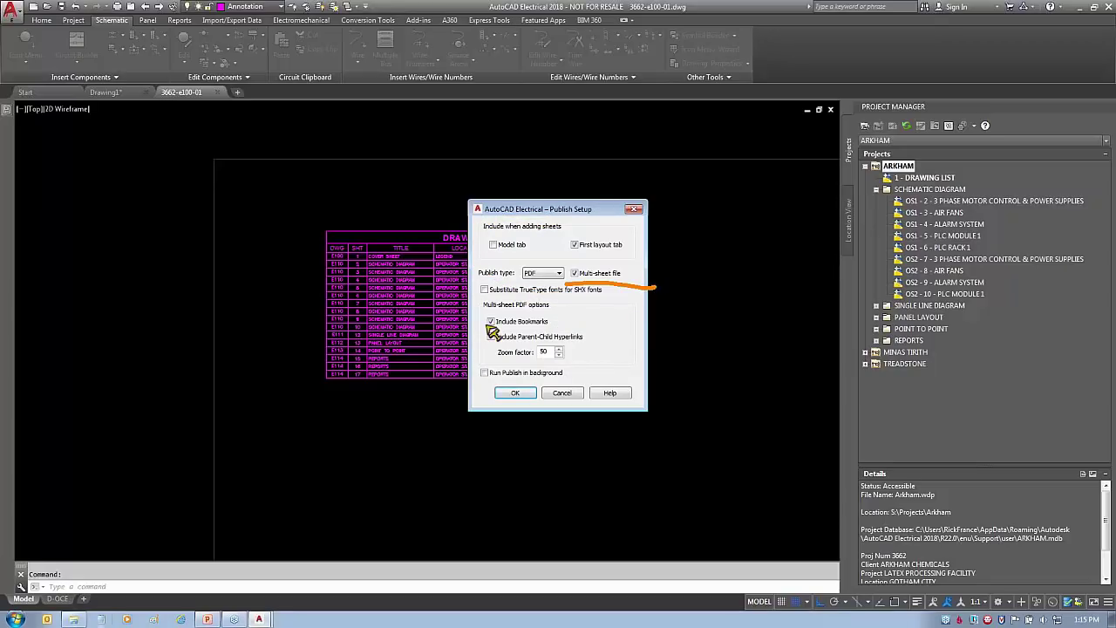
pyautogui.moveTo(481, 323)
pyautogui.mouseDown()
pyautogui.moveTo(412, 317)
pyautogui.moveTo(385, 347)
pyautogui.mouseUp()
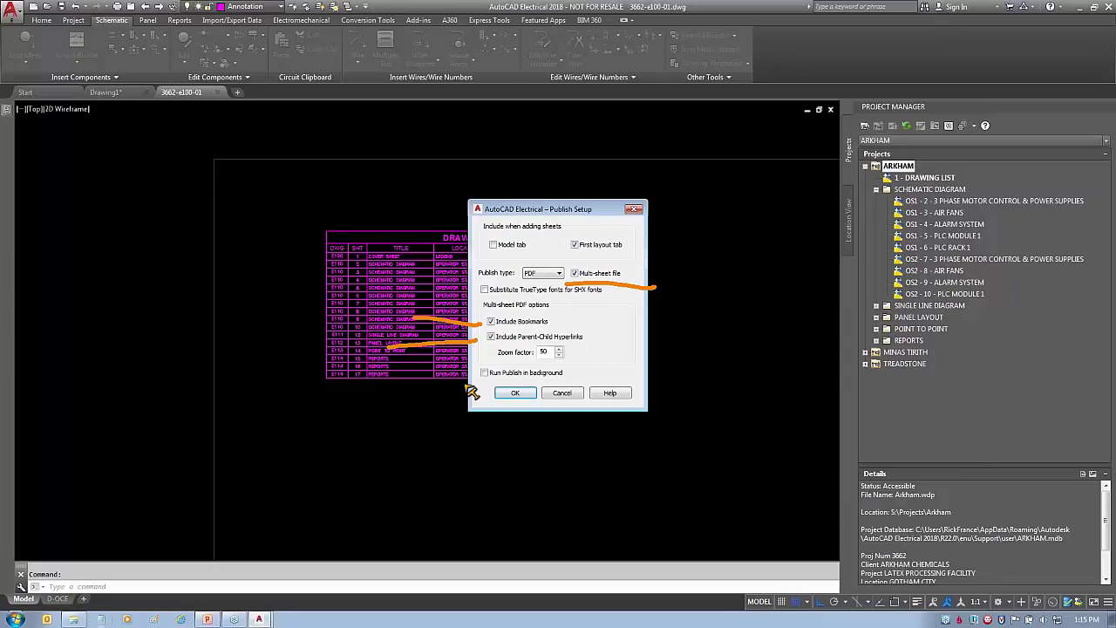
pyautogui.press('Escape')
# Publish the first layouts as a multi-sheet PDF with bookmarks and hyperlinks, named Arkham.pdf on the S drive, without saving the sheet list
pyautogui.click(516, 393)
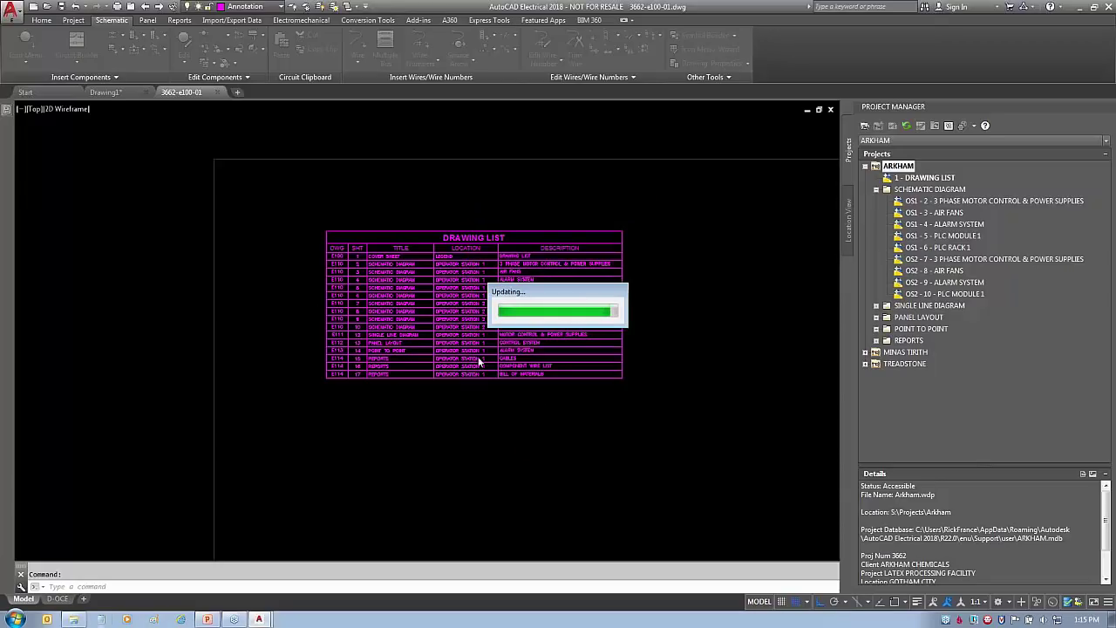
pyautogui.click(628, 337)
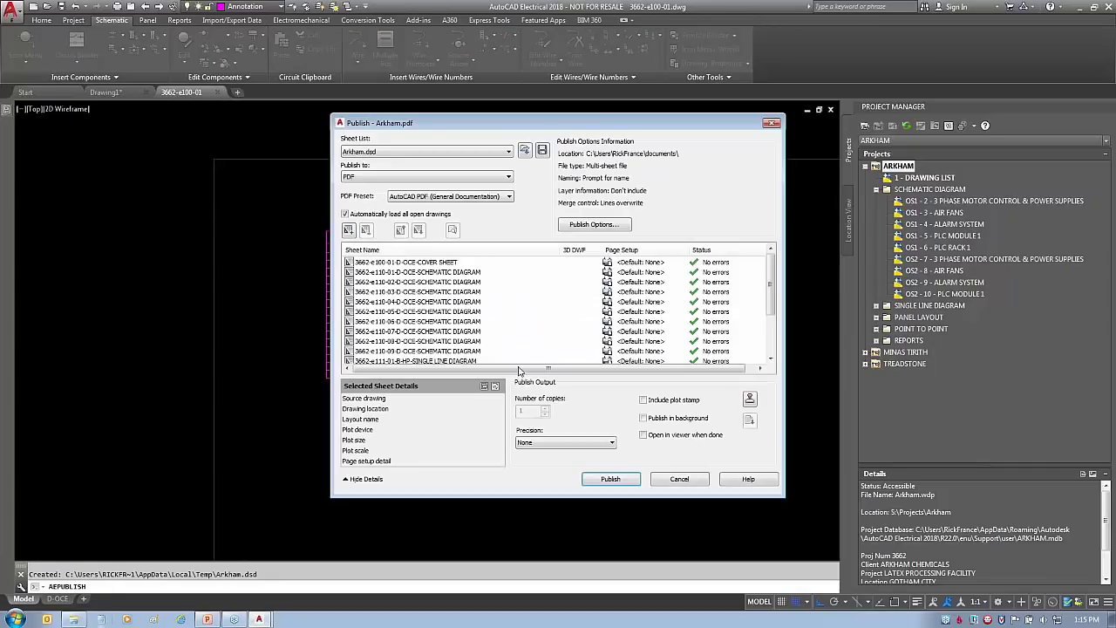
pyautogui.click(612, 481)
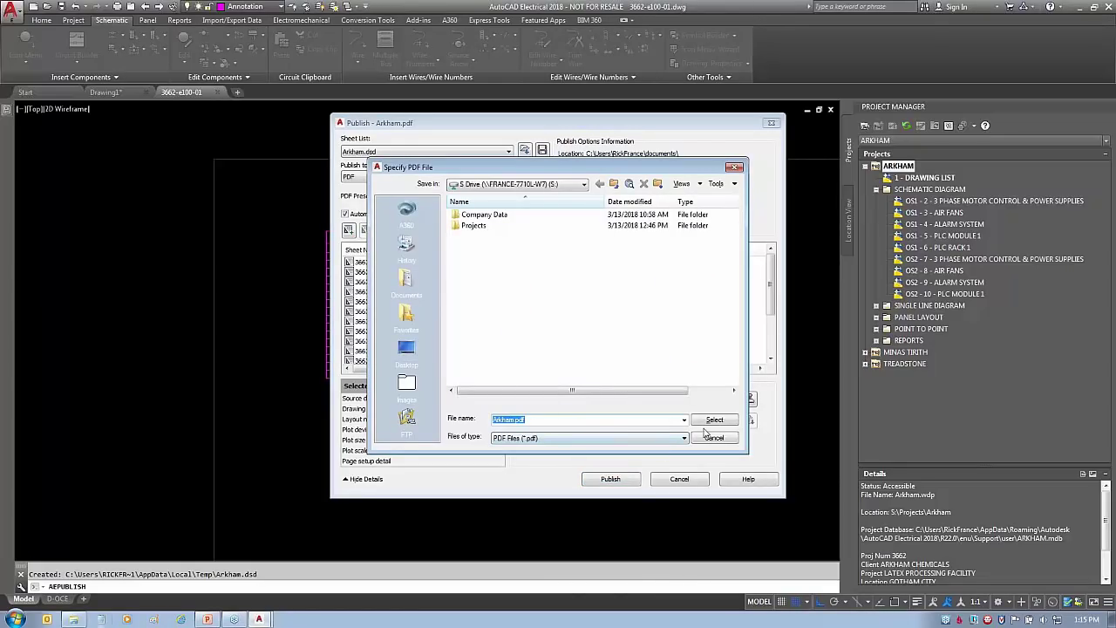
pyautogui.click(713, 420)
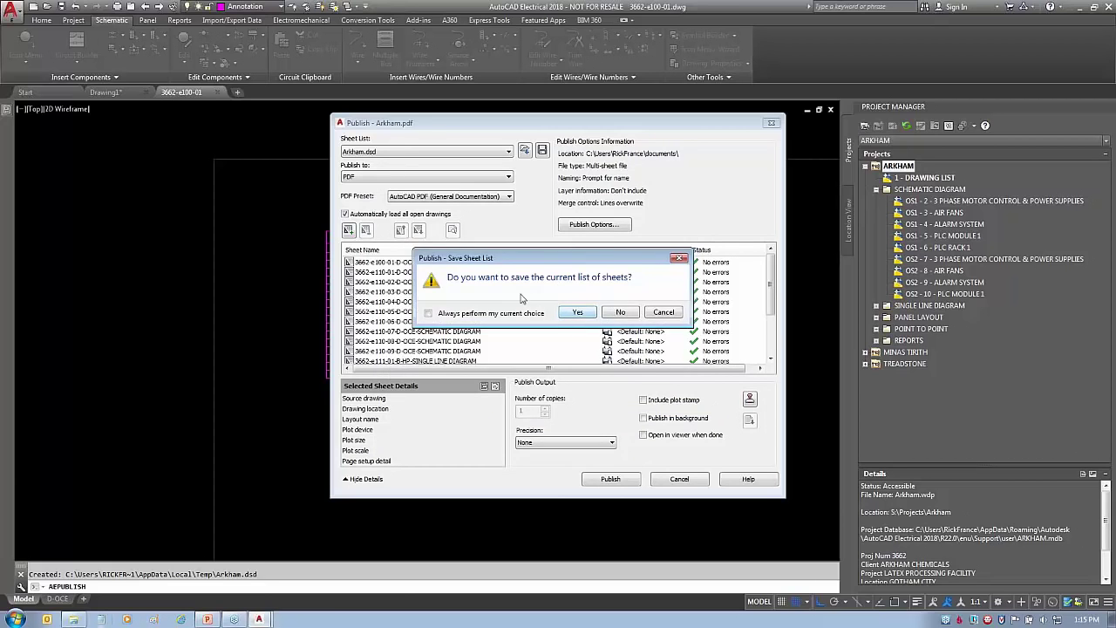
pyautogui.click(620, 312)
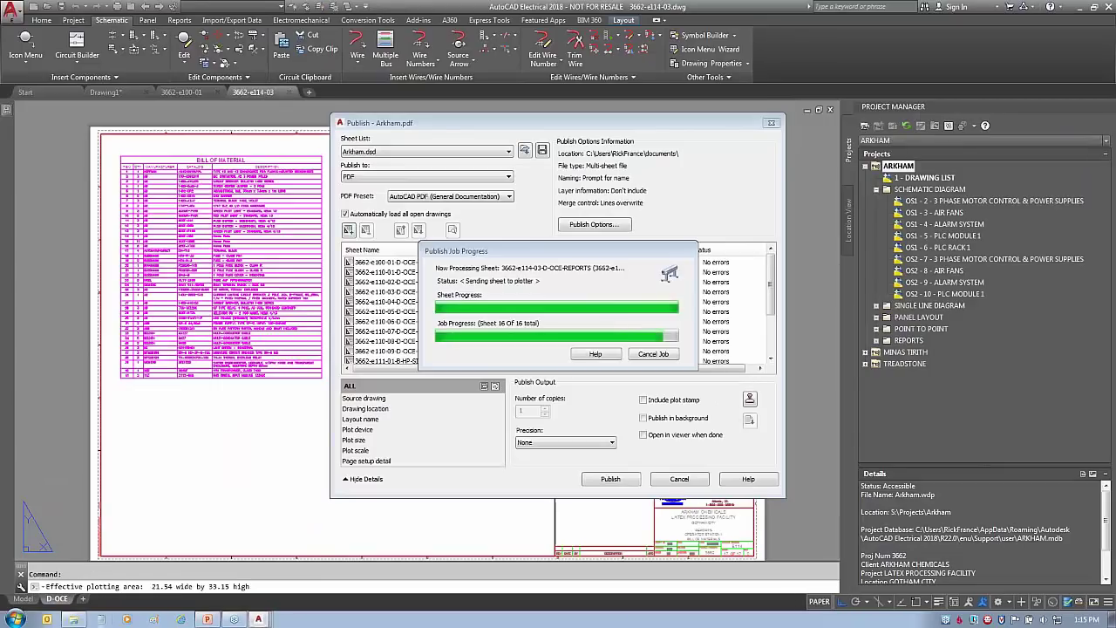
pyautogui.click(610, 479)
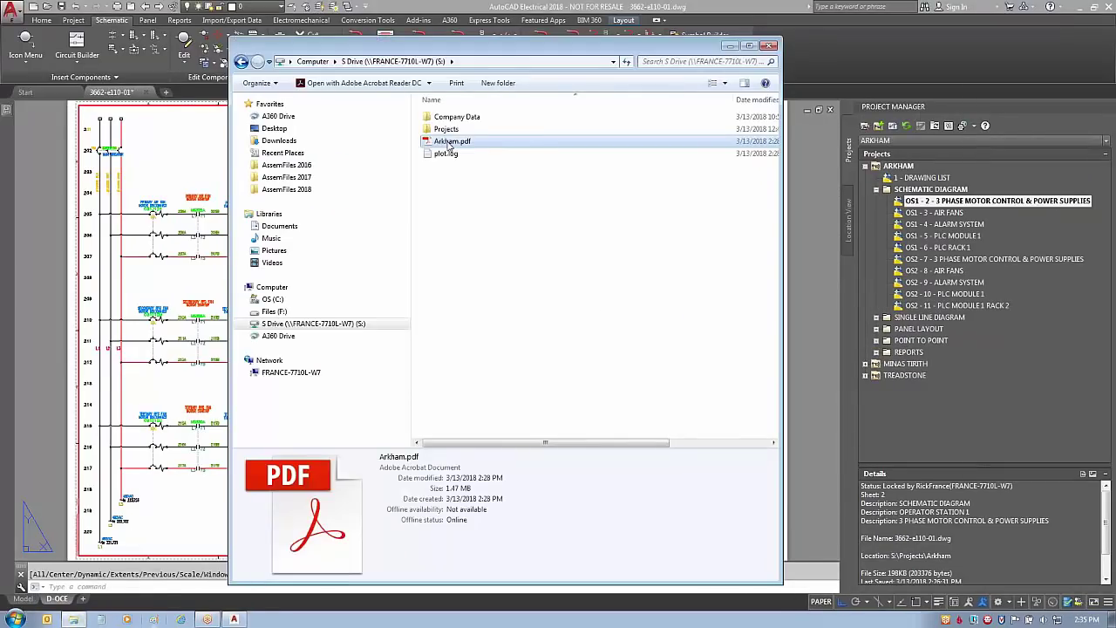
# Open Arkham.pdf from the S drive and zoom in on page 2, the 3662-e110-01 schematic diagram
pyautogui.doubleClick(449, 142)
pyautogui.click(66, 255)
pyautogui.click(476, 62)
pyautogui.click(476, 62)
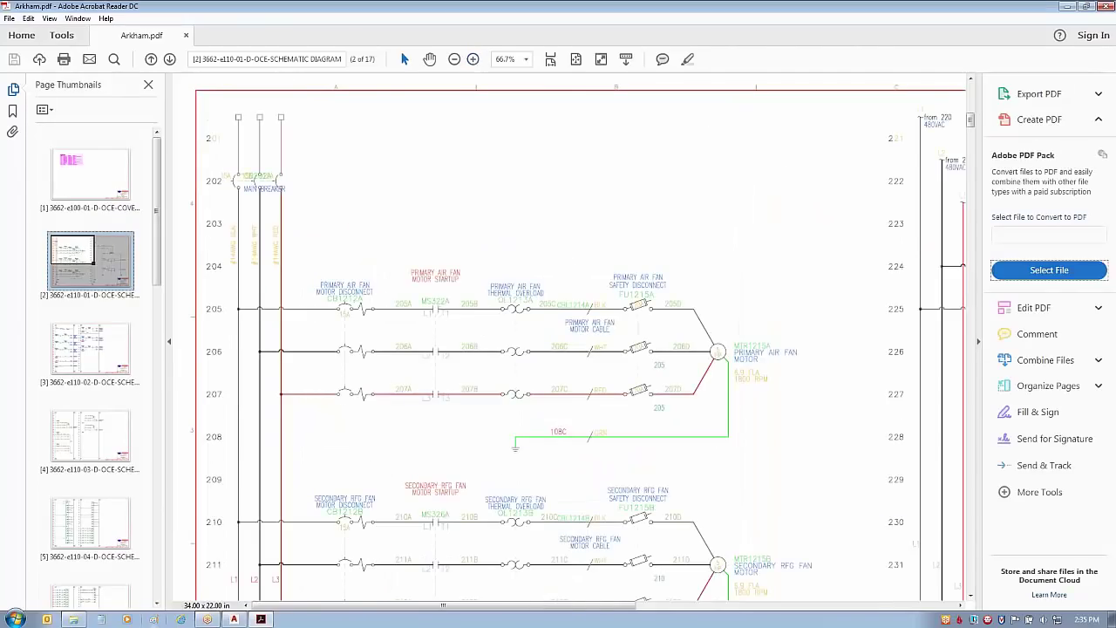
# Follow the PDF hyperlinks between the MS322A contact, its coil, the cross-references and the panel layout, and return to the coil's page
pyautogui.click(436, 303)
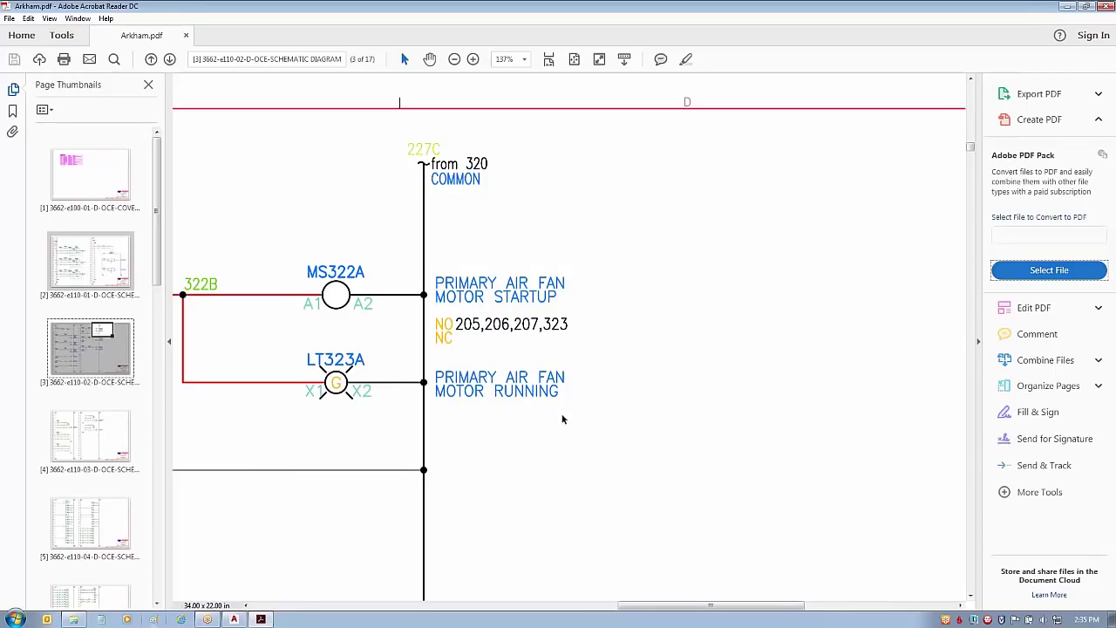
pyautogui.click(477, 329)
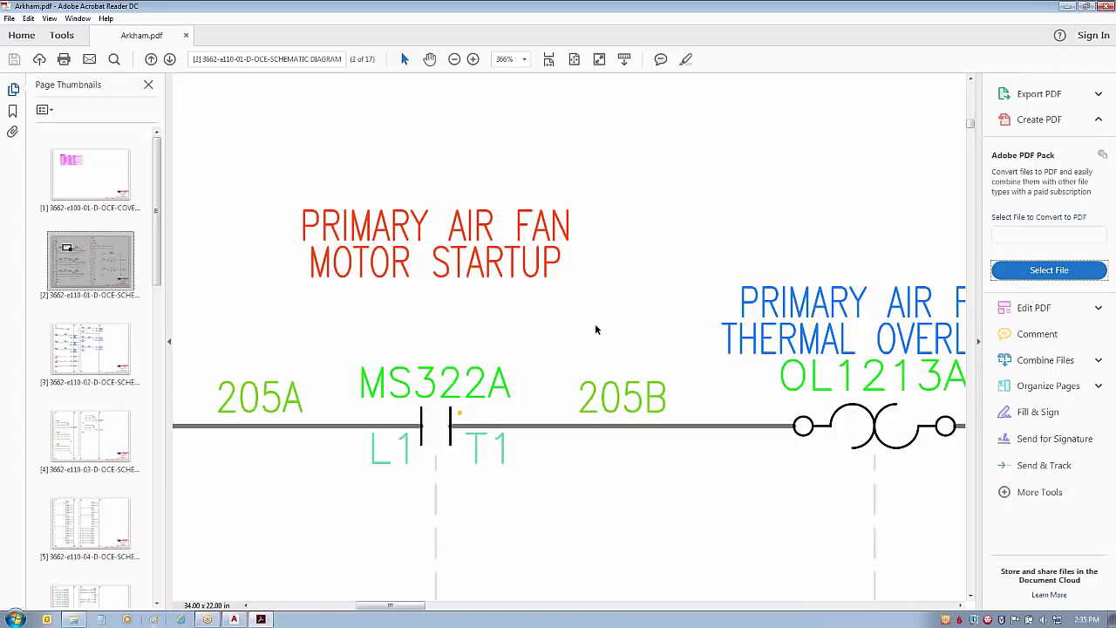
pyautogui.click(478, 383)
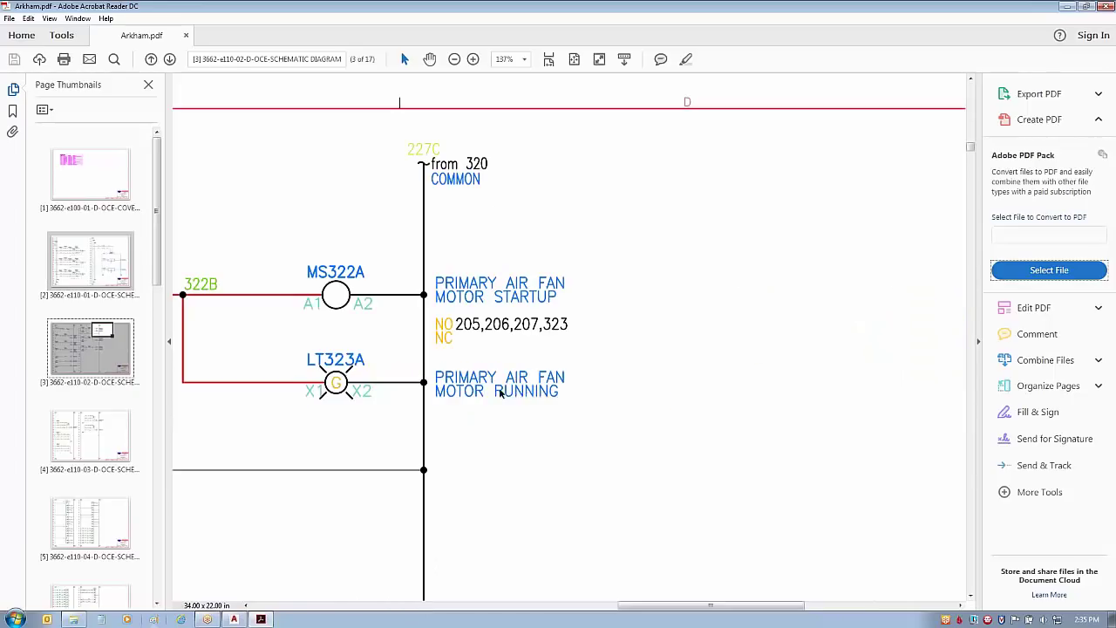
pyautogui.click(559, 325)
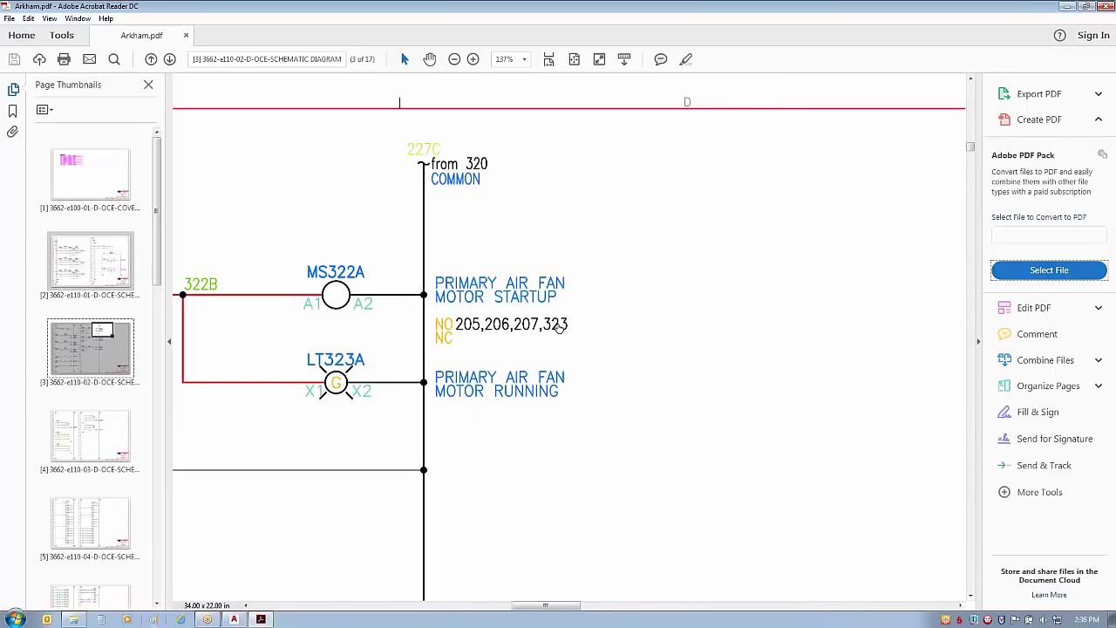
pyautogui.click(449, 260)
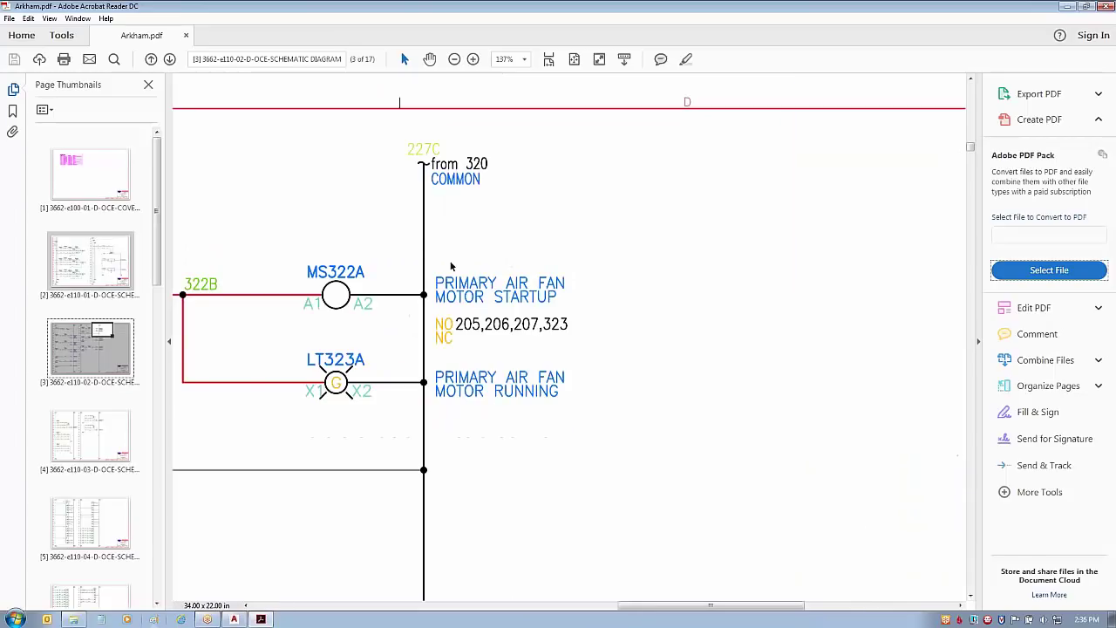
pyautogui.click(358, 275)
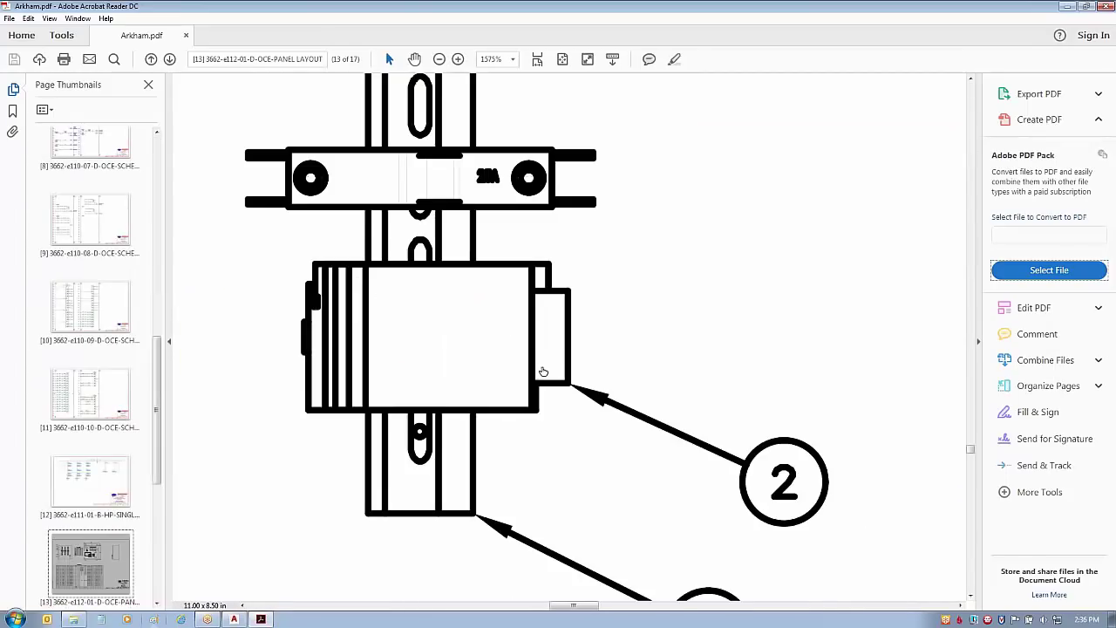
pyautogui.hotkey('alt', 'Left')
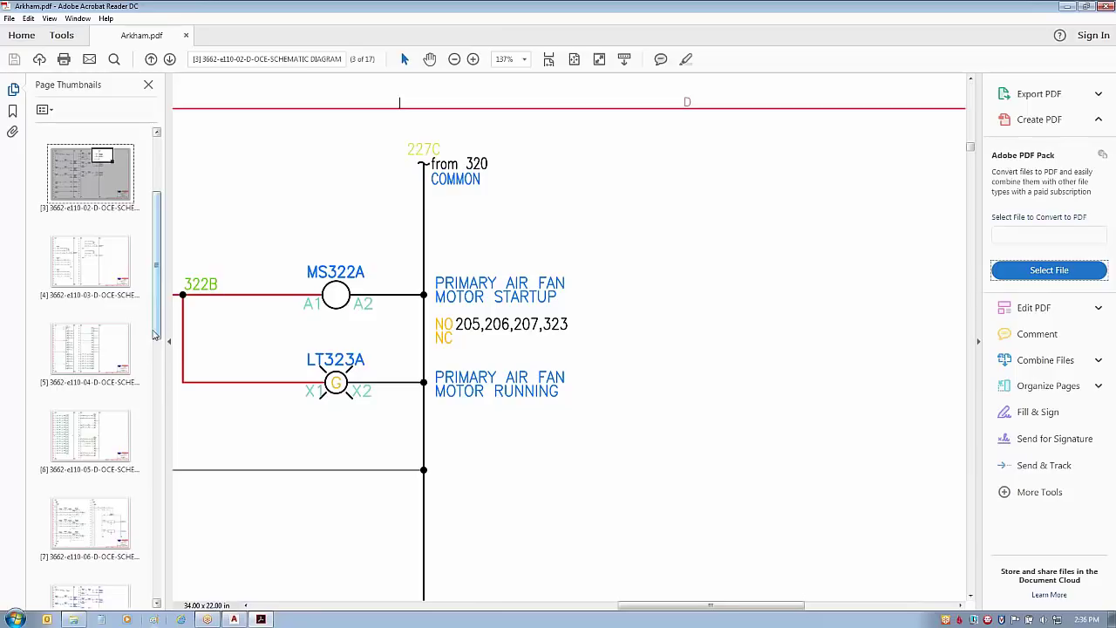
# View the single line diagram on page 12 of the PDF and follow the MS322A hyperlink under the primary air fan circuit
pyautogui.moveTo(157, 334); pyautogui.dragTo(163, 489)
pyautogui.click(87, 460)
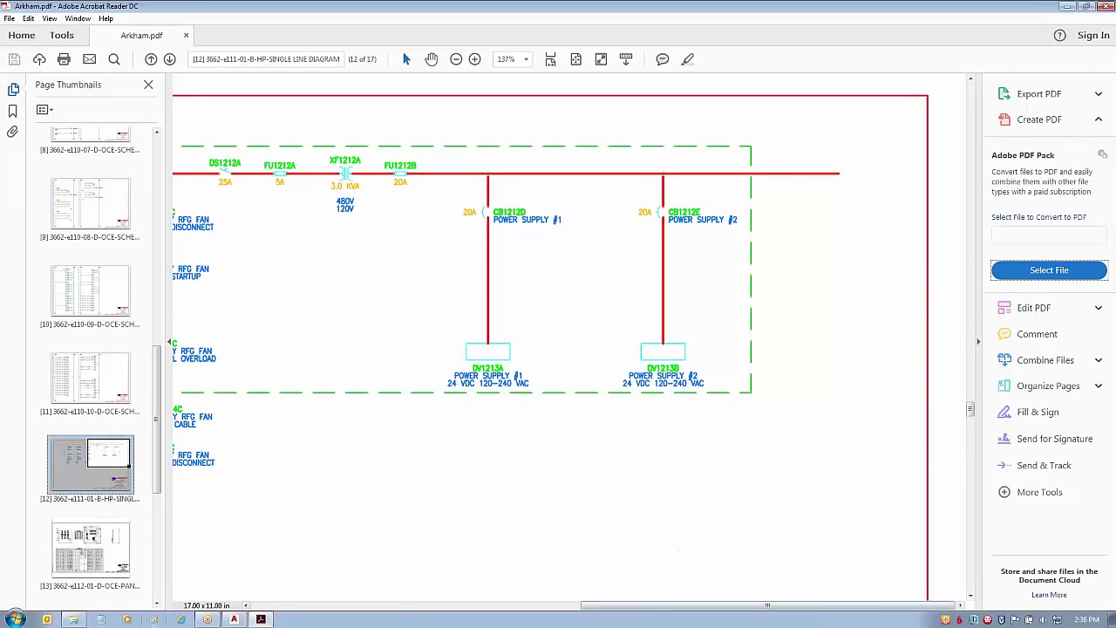
pyautogui.moveTo(662, 604); pyautogui.dragTo(438, 604)
pyautogui.moveTo(542, 604); pyautogui.dragTo(501, 604)
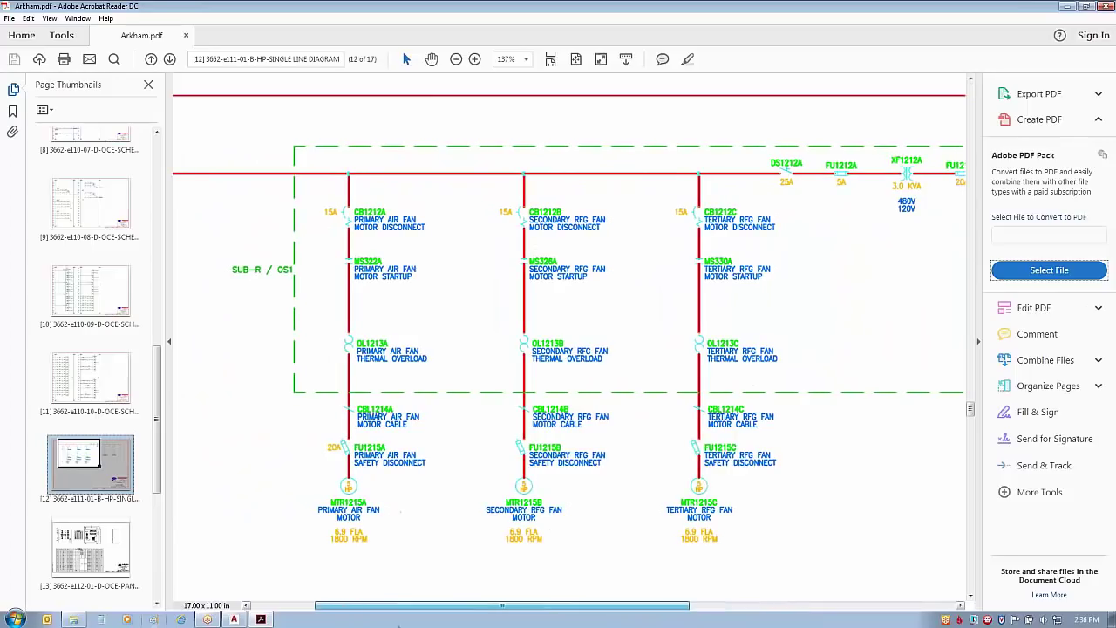
pyautogui.click(367, 265)
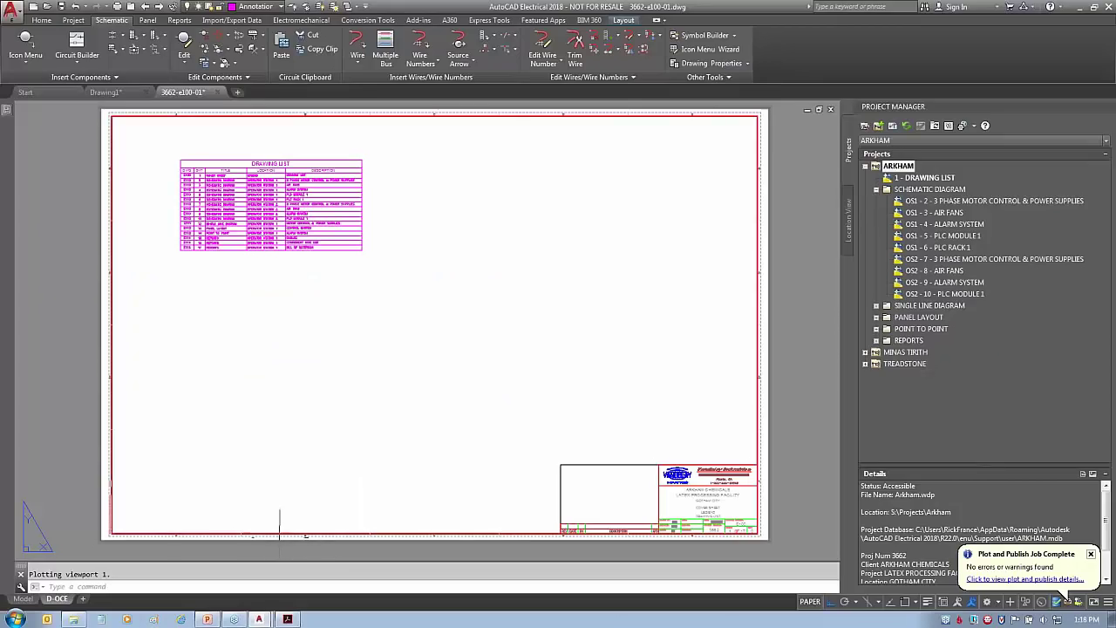
# Switch to Part 1 Webcast.pptx in PowerPoint and run the slide show to the second slide, Working With Title Blocks, Part 2
pyautogui.click(210, 620)
pyautogui.click(279, 189)
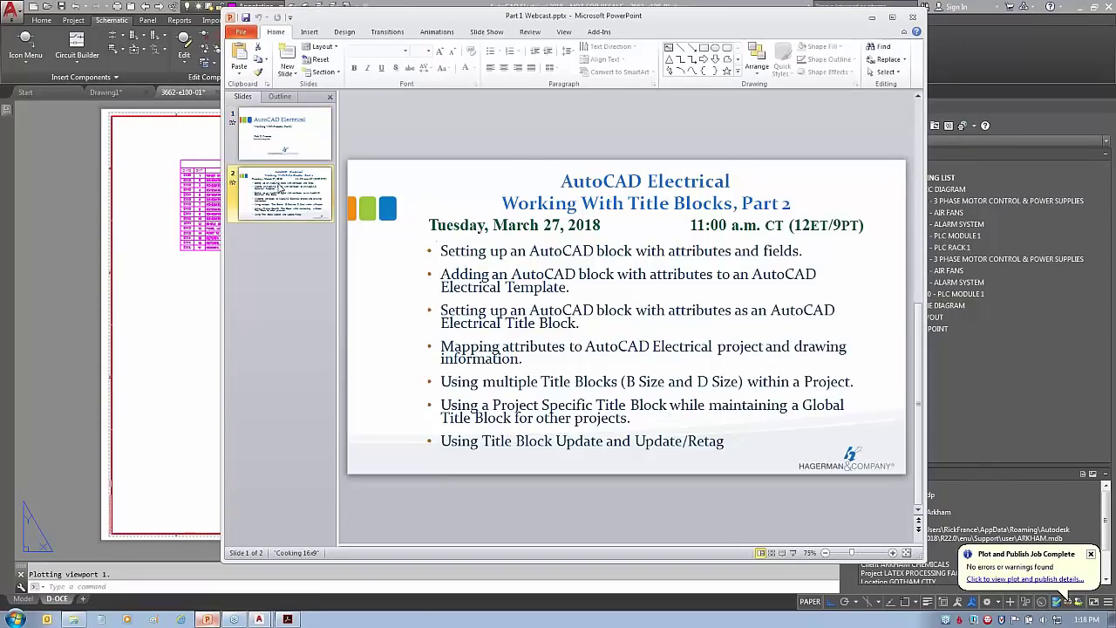
pyautogui.press('F5')
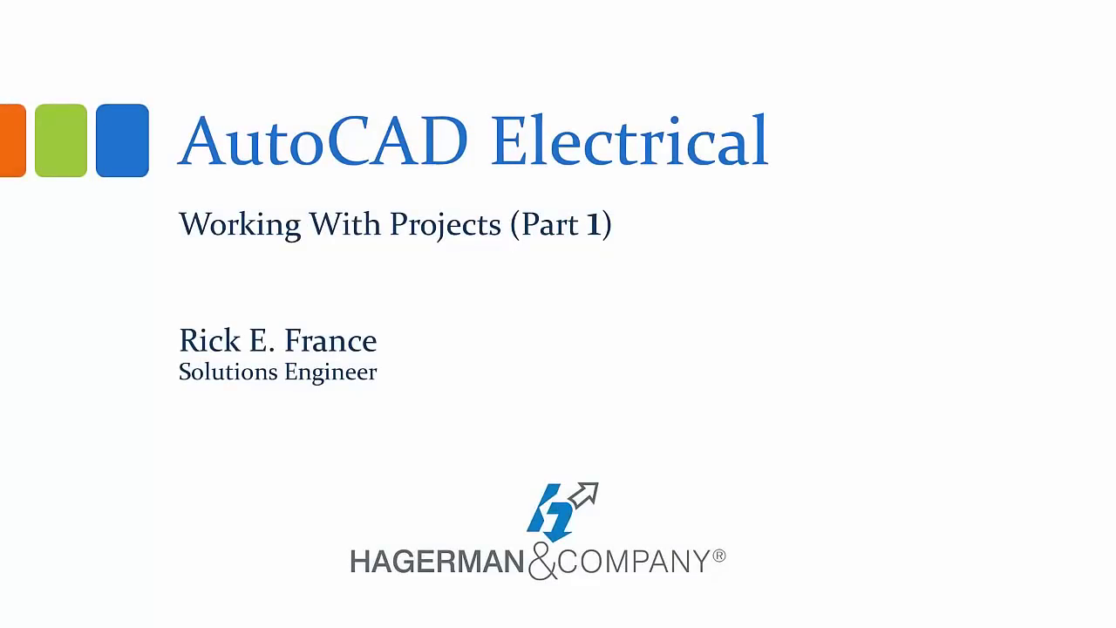
pyautogui.press('Right')
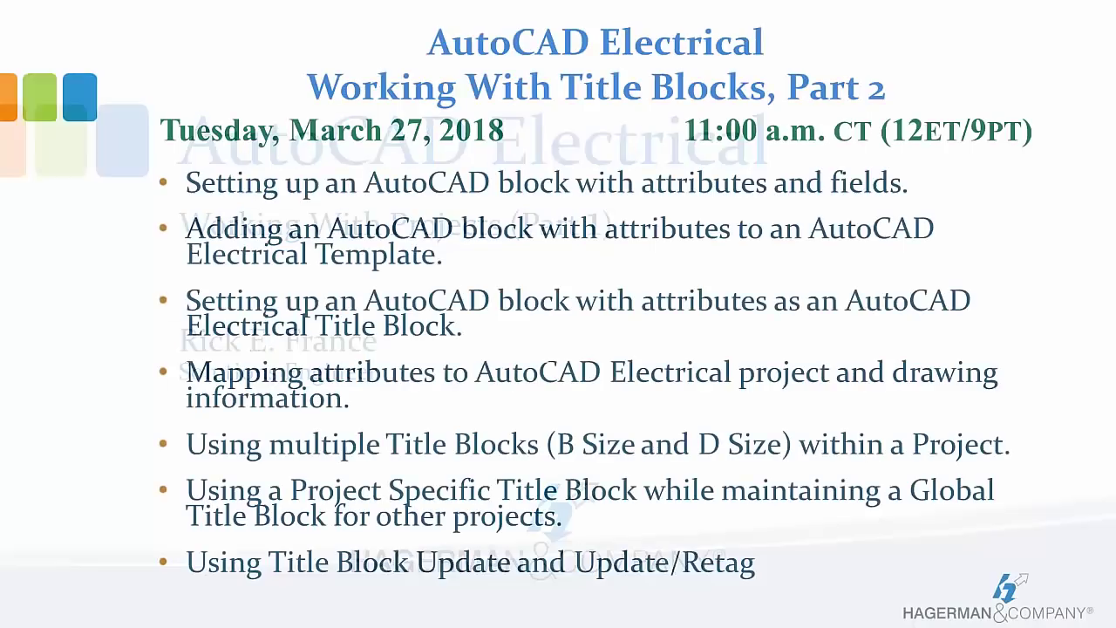